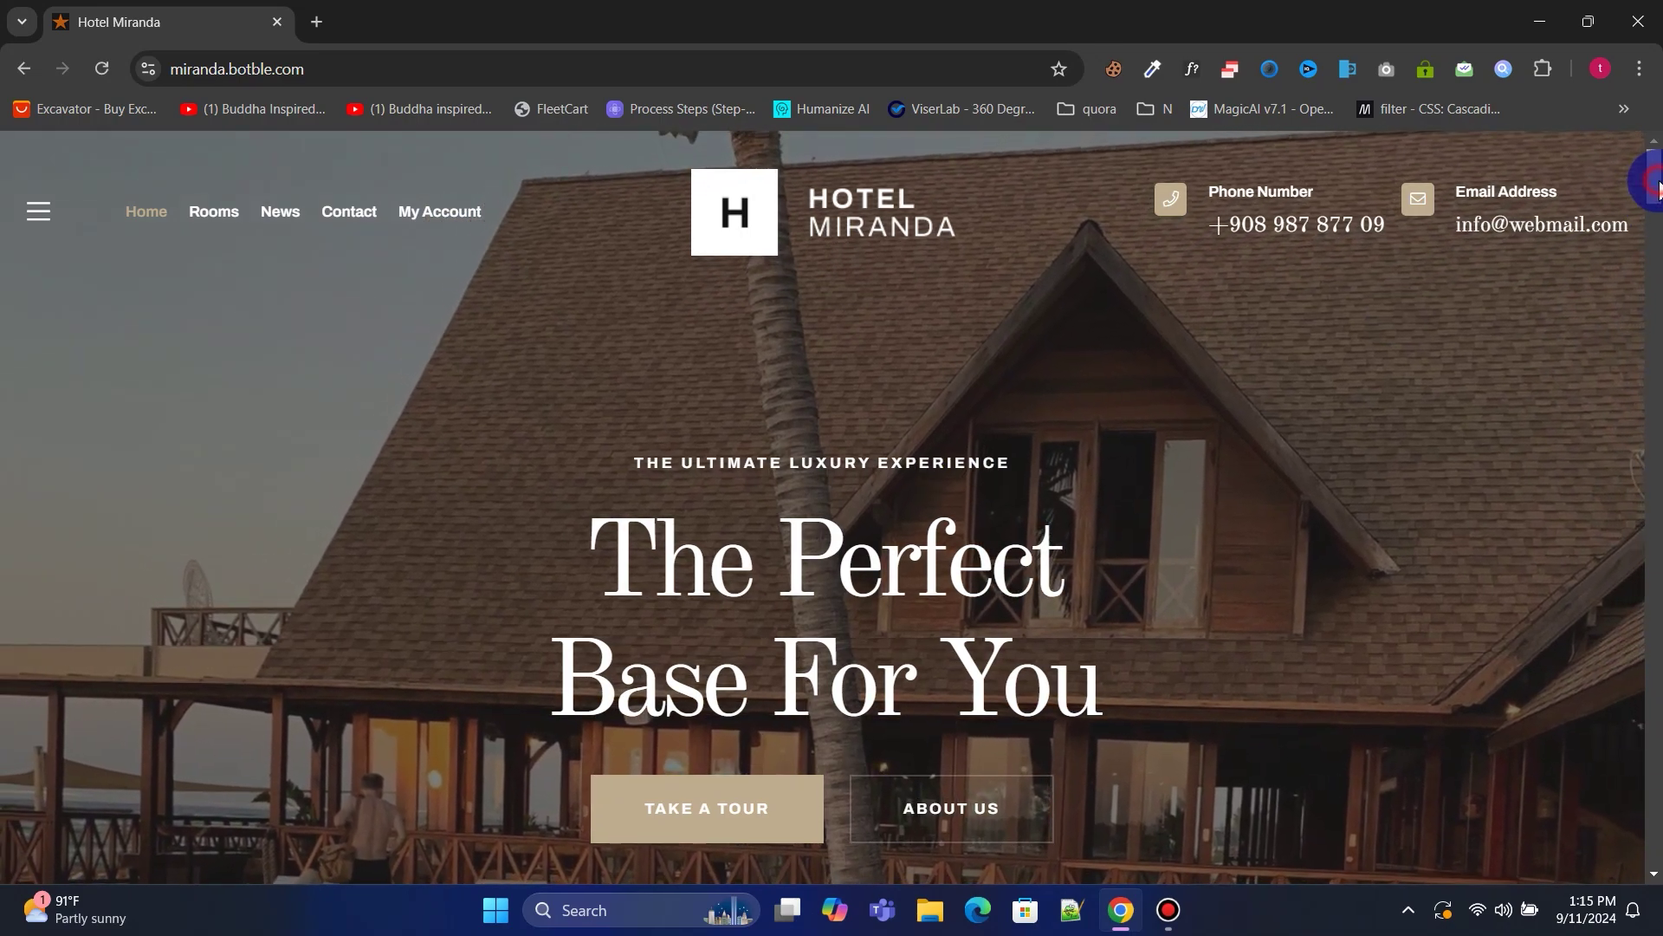
- Browse the homepage's Double Bed and Relax room categories, then return to the top
left_click_drag(1657, 186, 1430, 396)
left_click(1231, 376)
left_click(1366, 370)
scroll(1224, 511, "down", 2)
left_click_drag(1651, 387, 1651, 519)
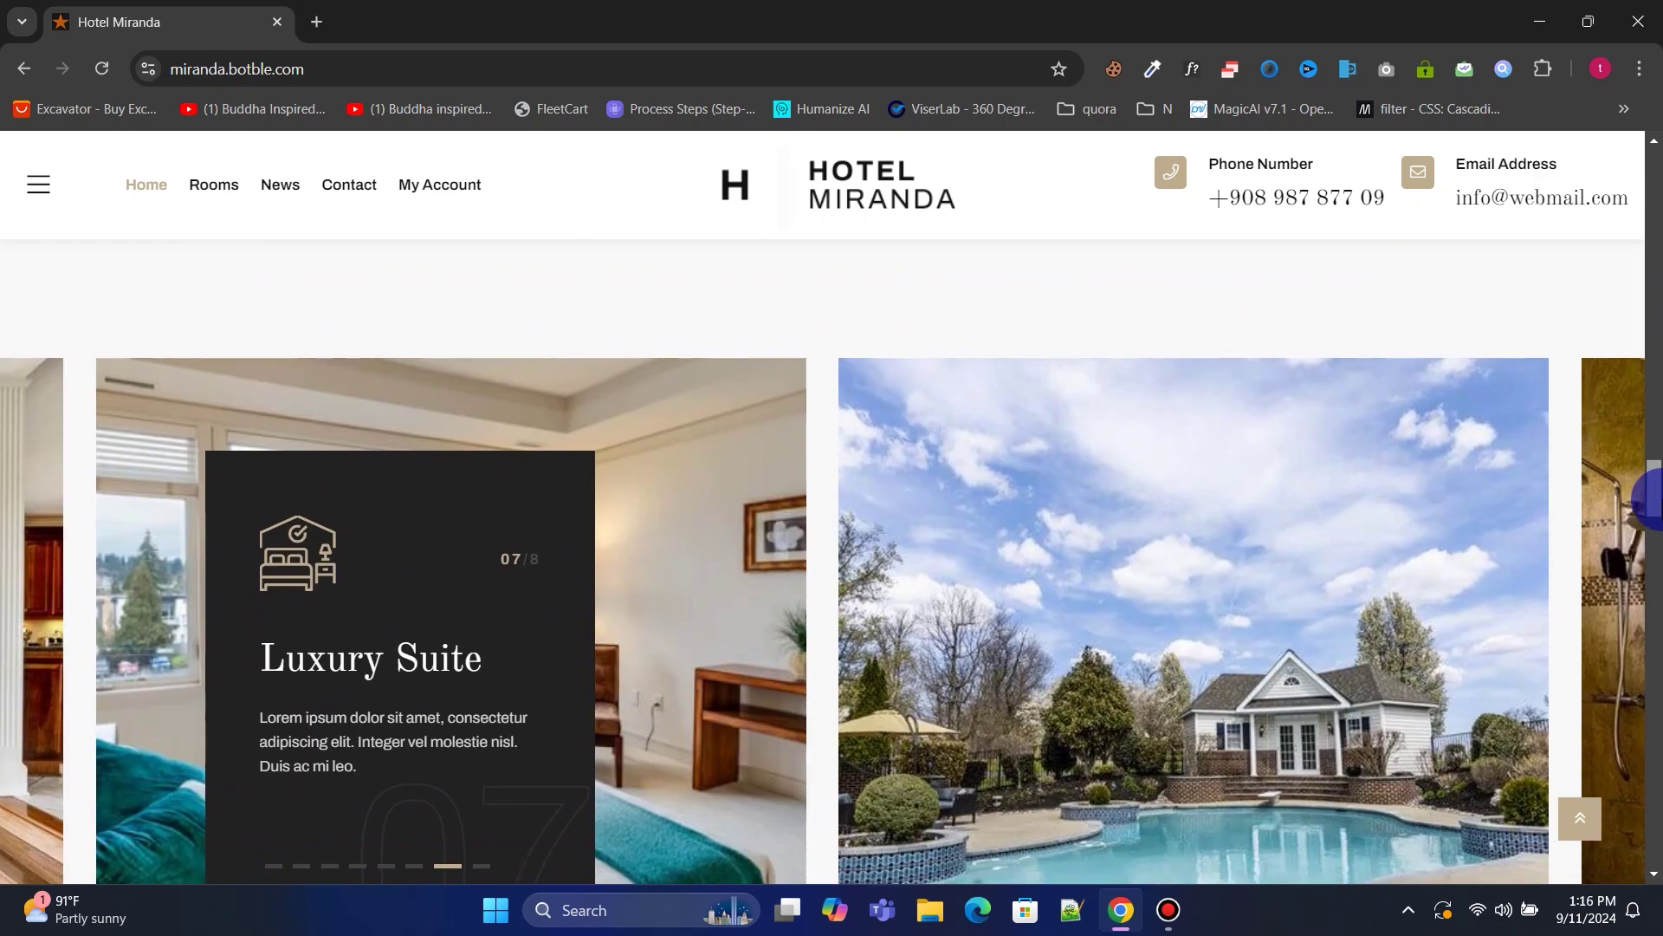
left_click_drag(438, 549, 252, 557)
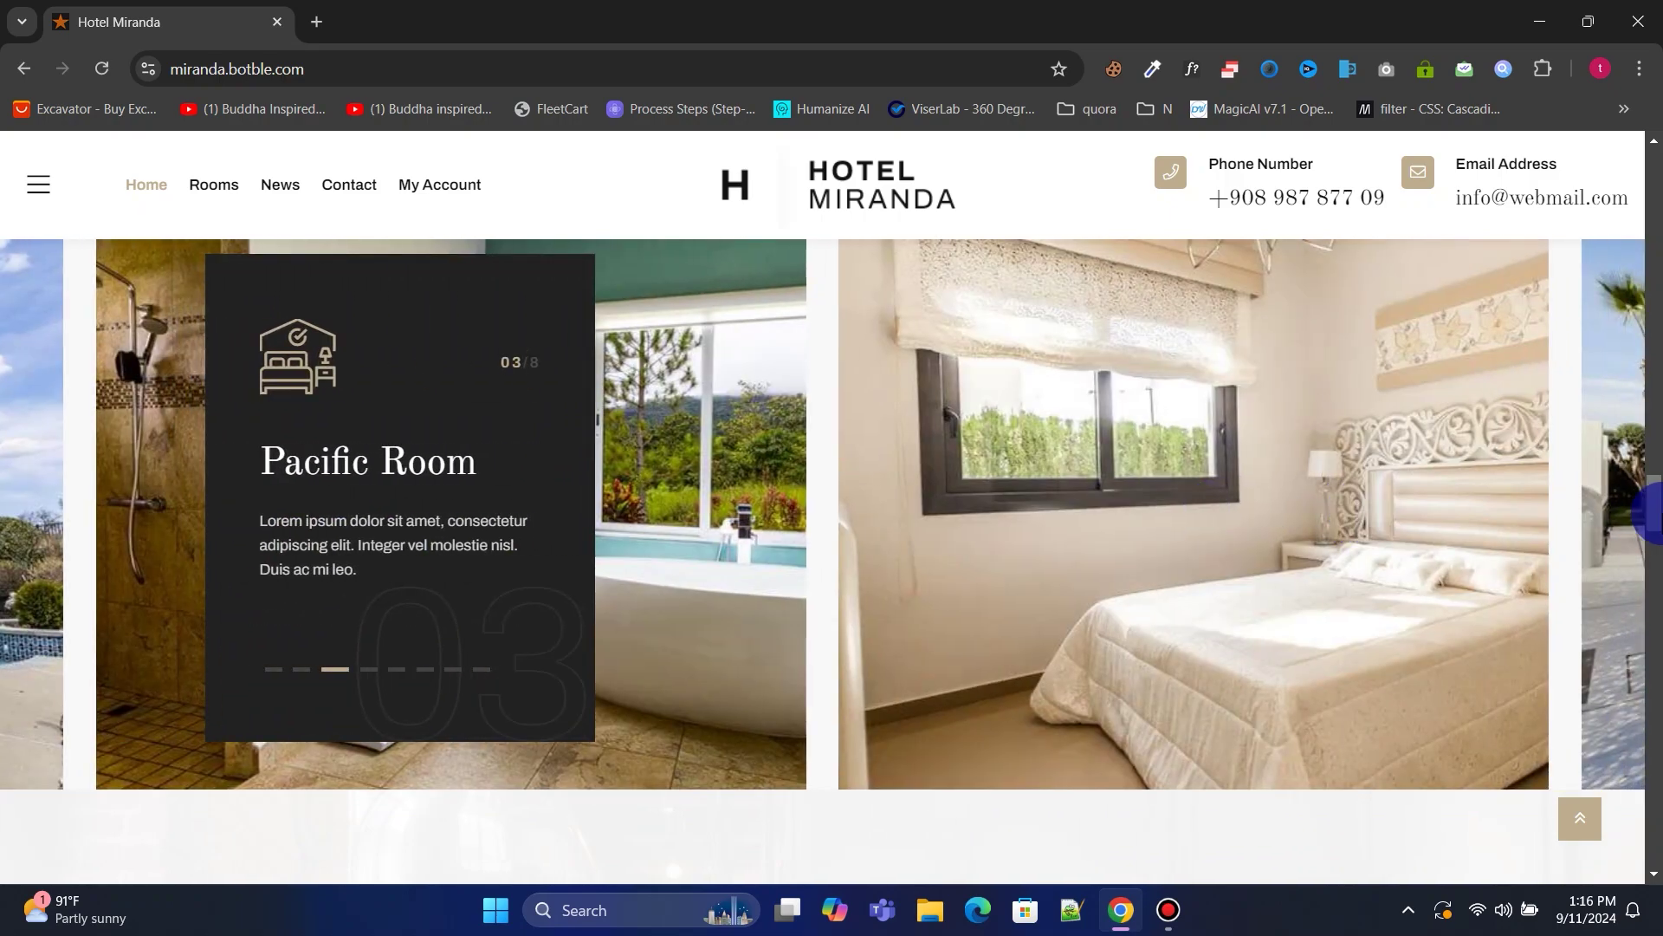
left_click_drag(1652, 485, 1651, 845)
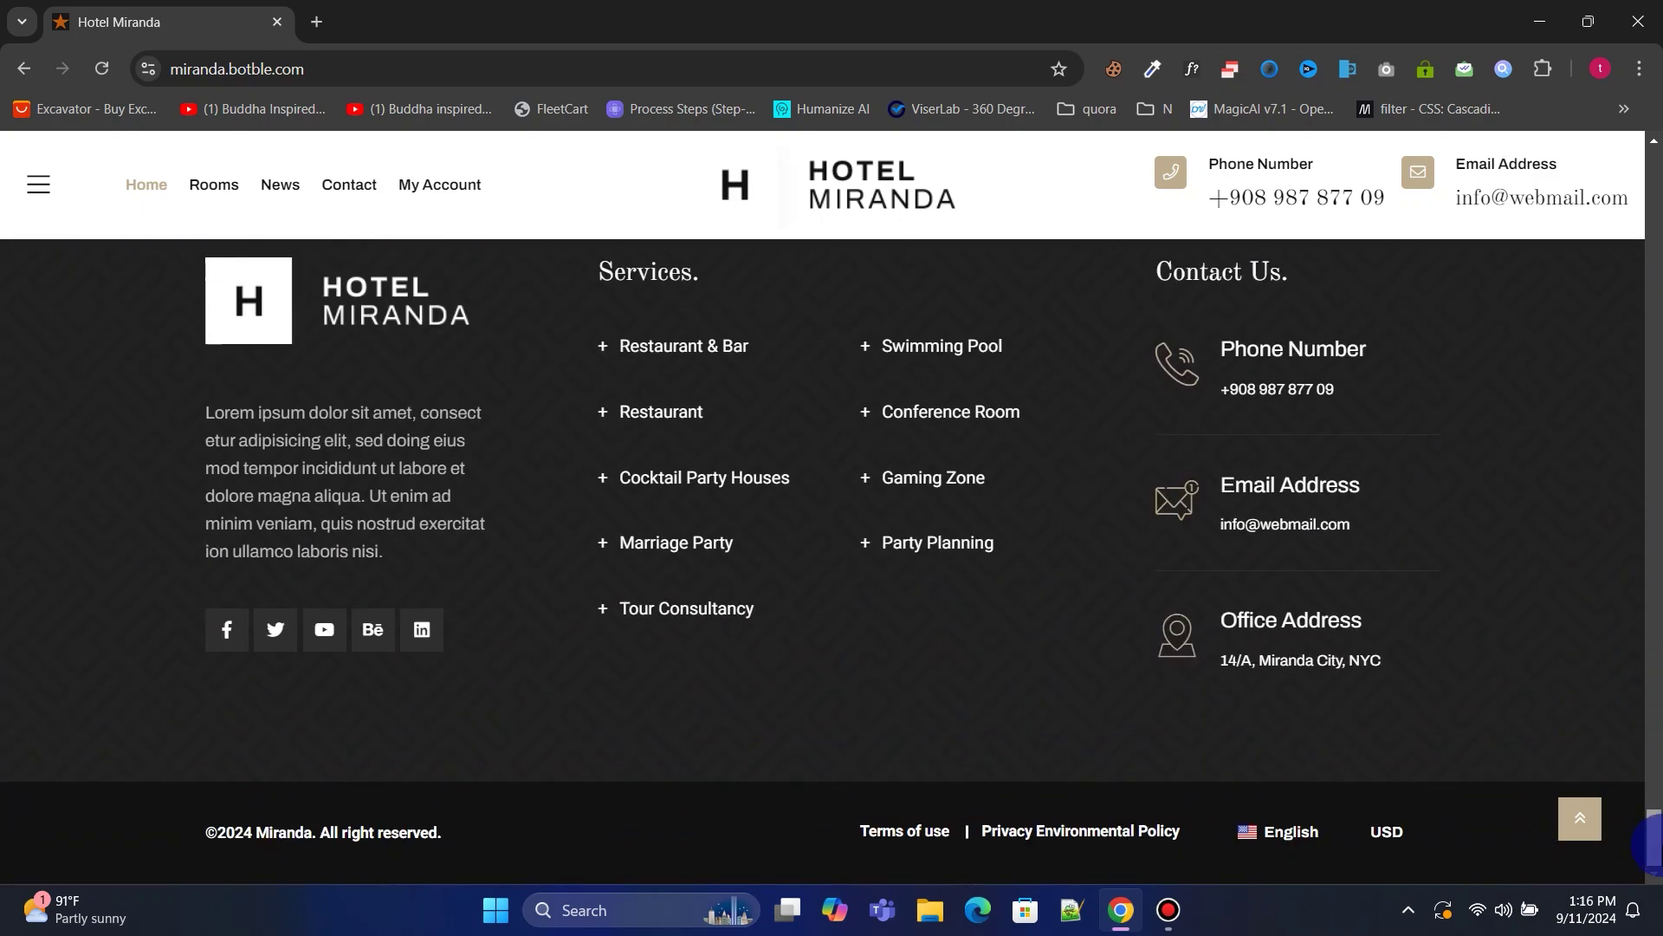
left_click(1576, 819)
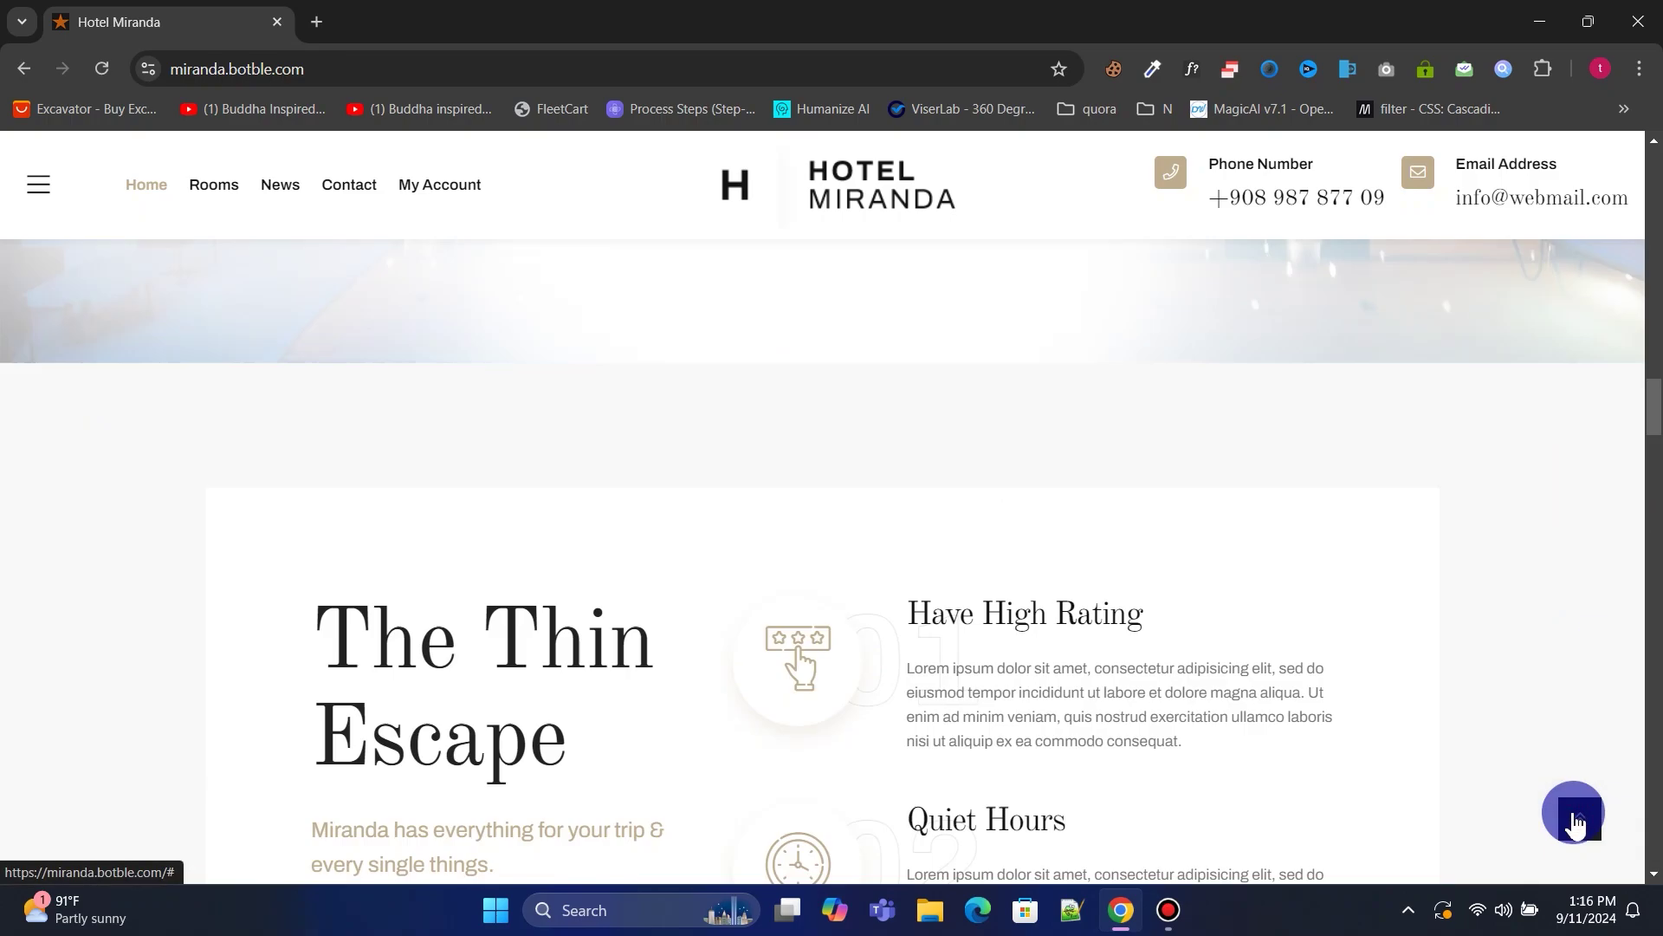
scroll(1092, 564, "down", 6)
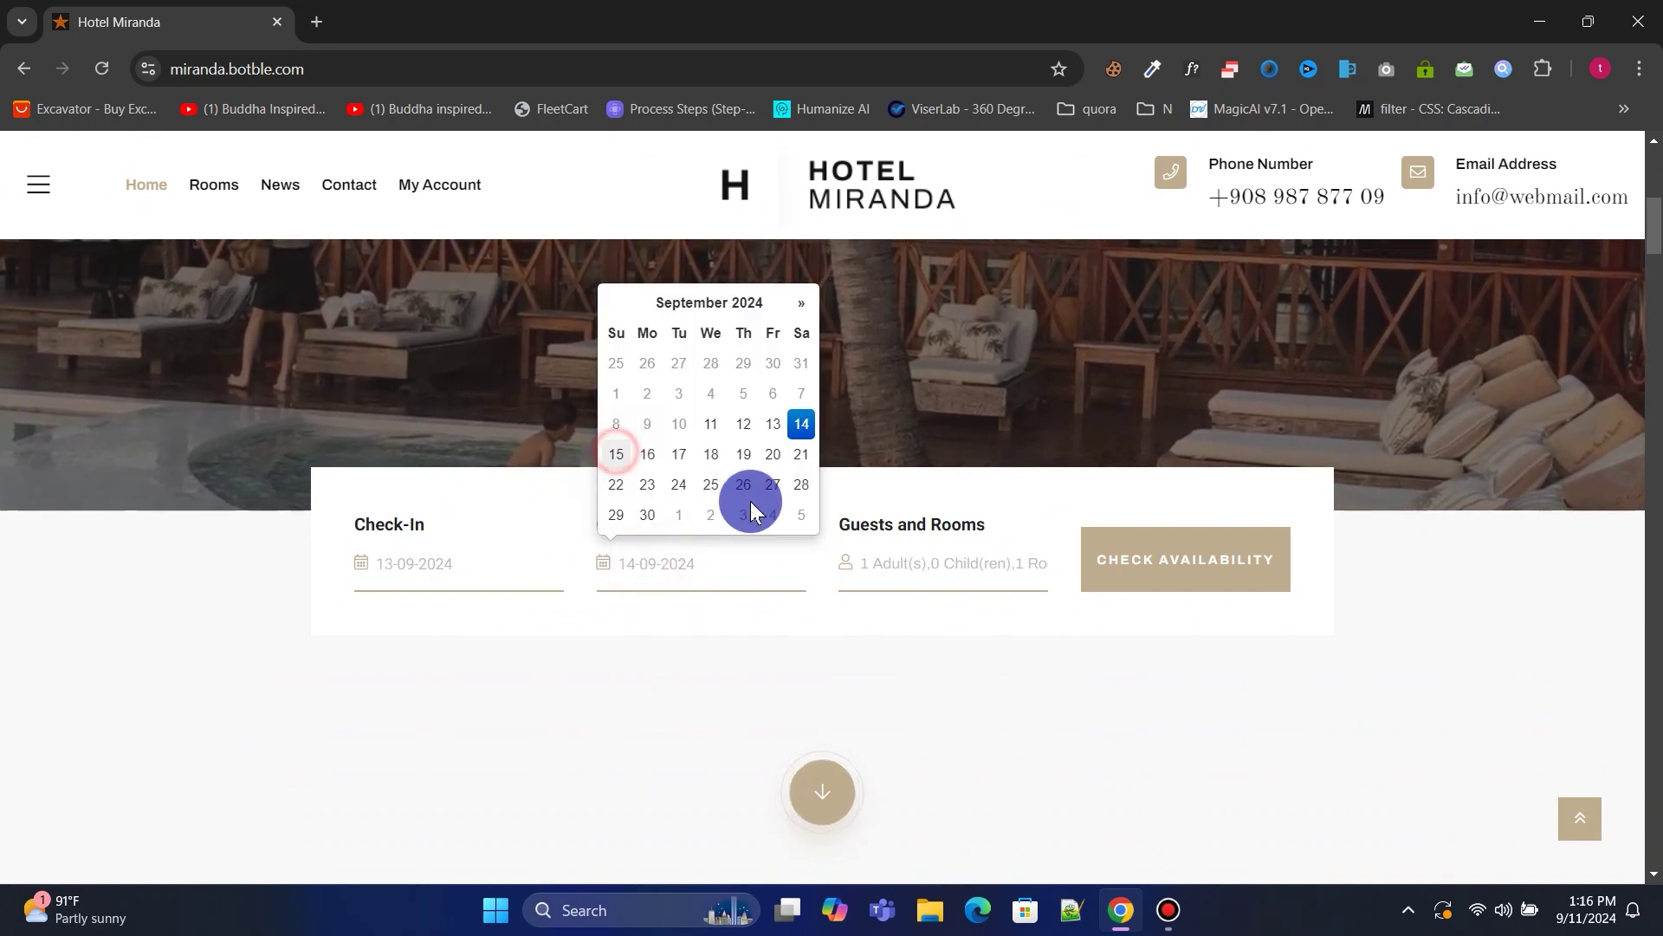
- Check availability for 13–15 September 2024 with one adult, one child and one room
left_click(891, 564)
left_click(1109, 730)
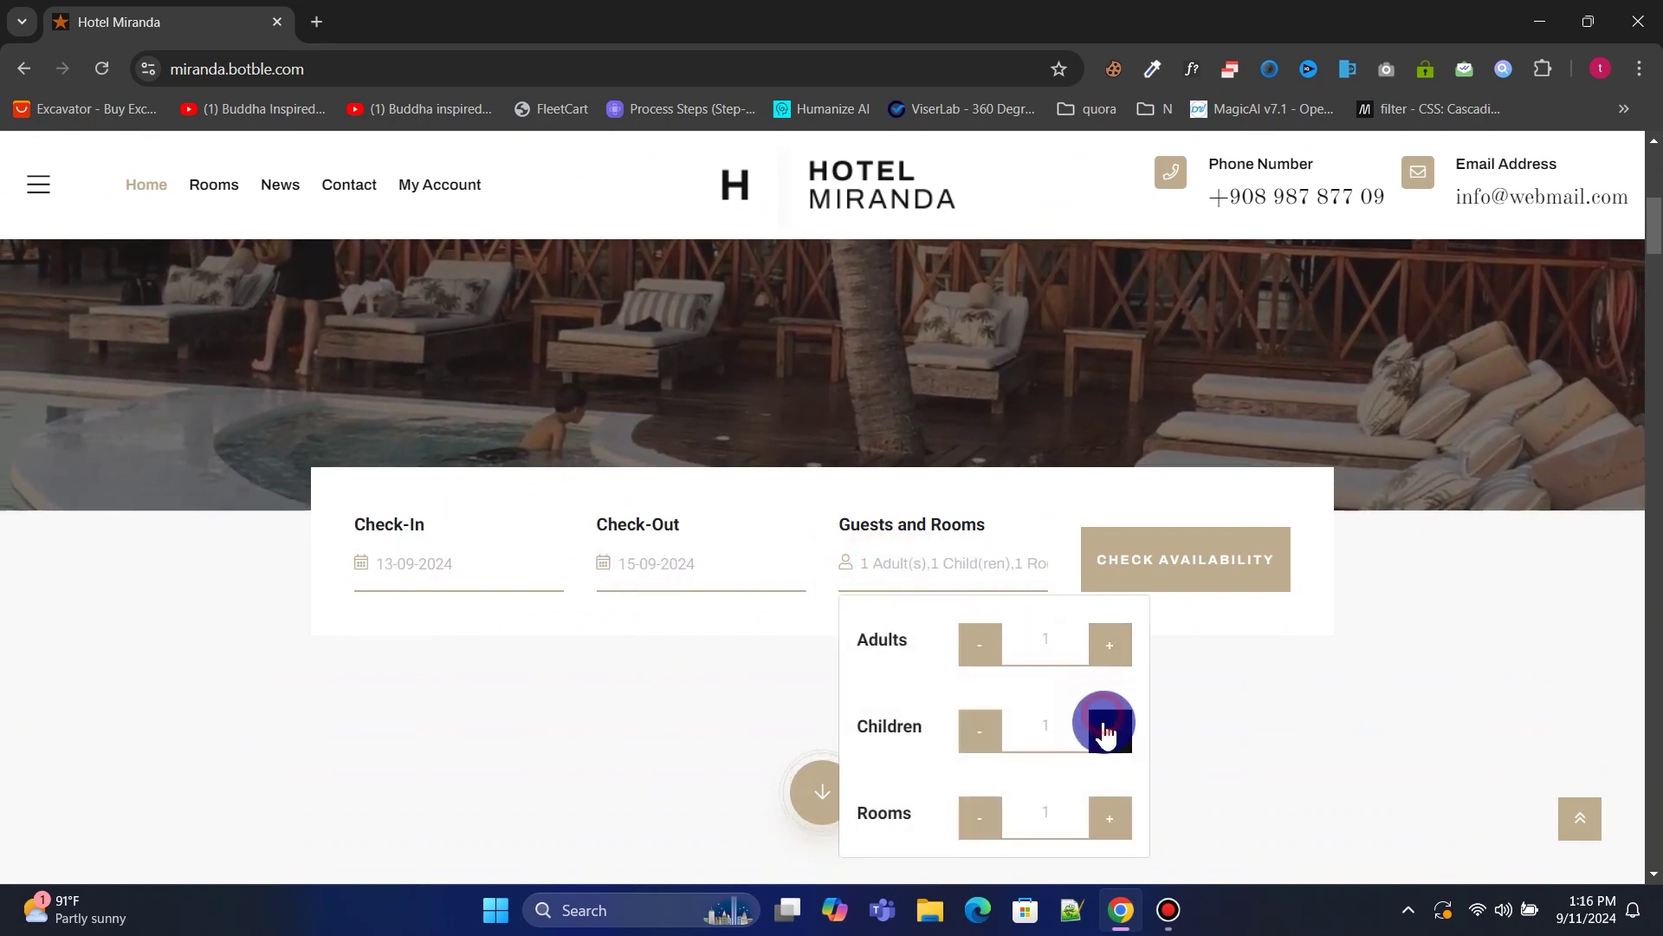
left_click(1110, 817)
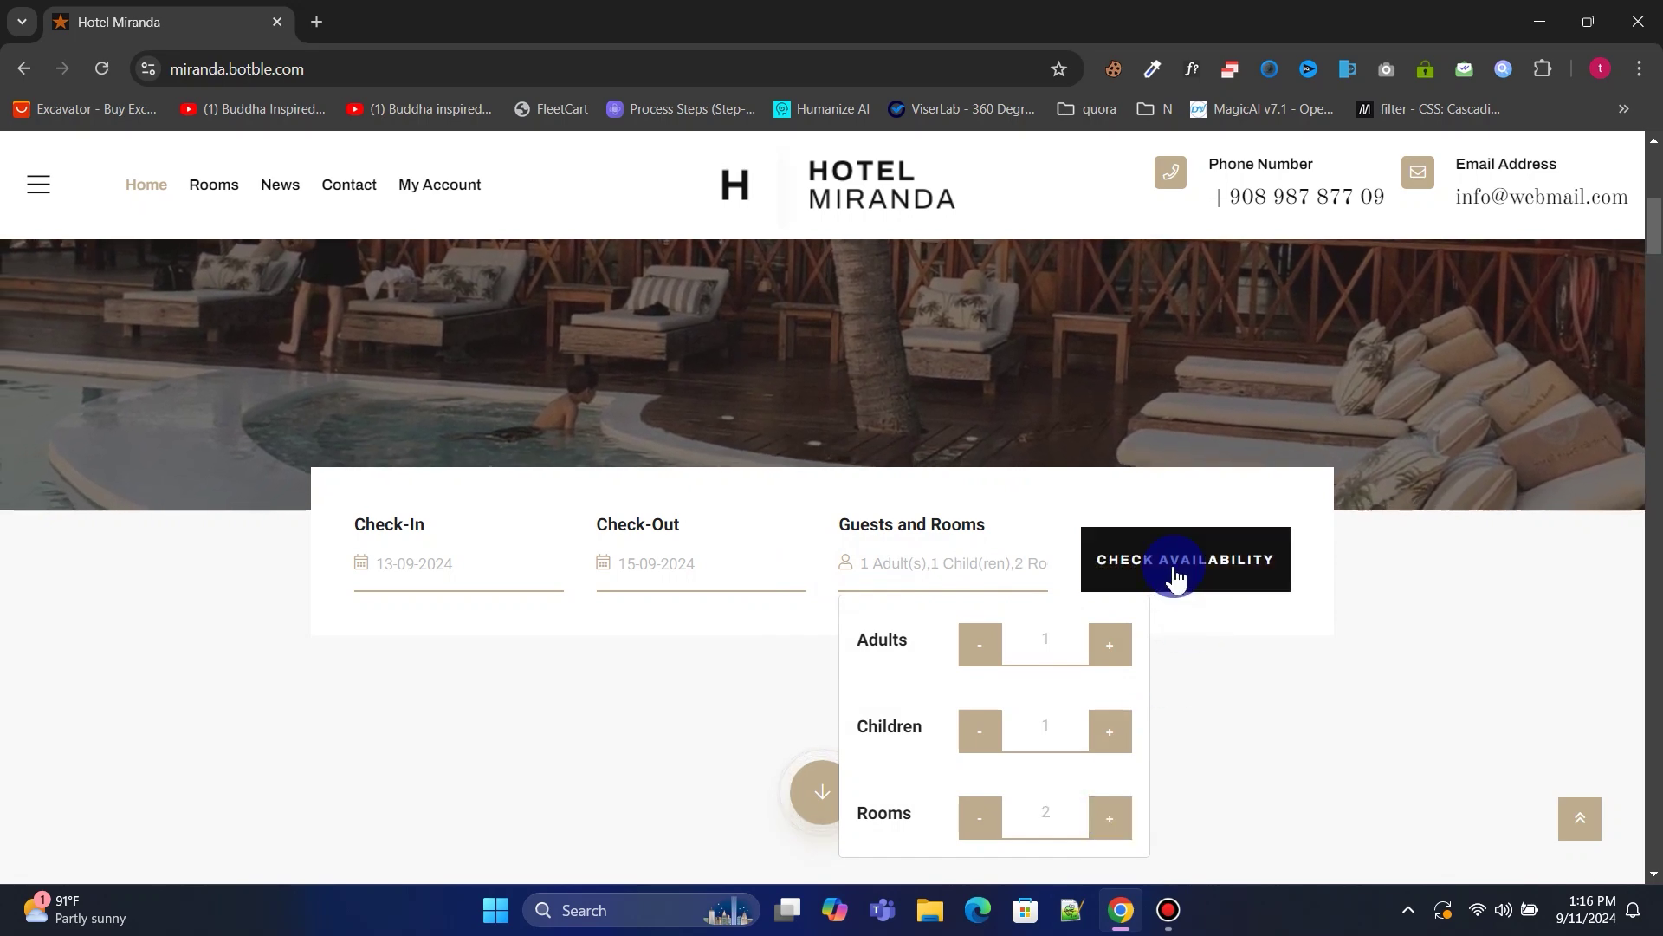
left_click(981, 831)
left_click(1225, 559)
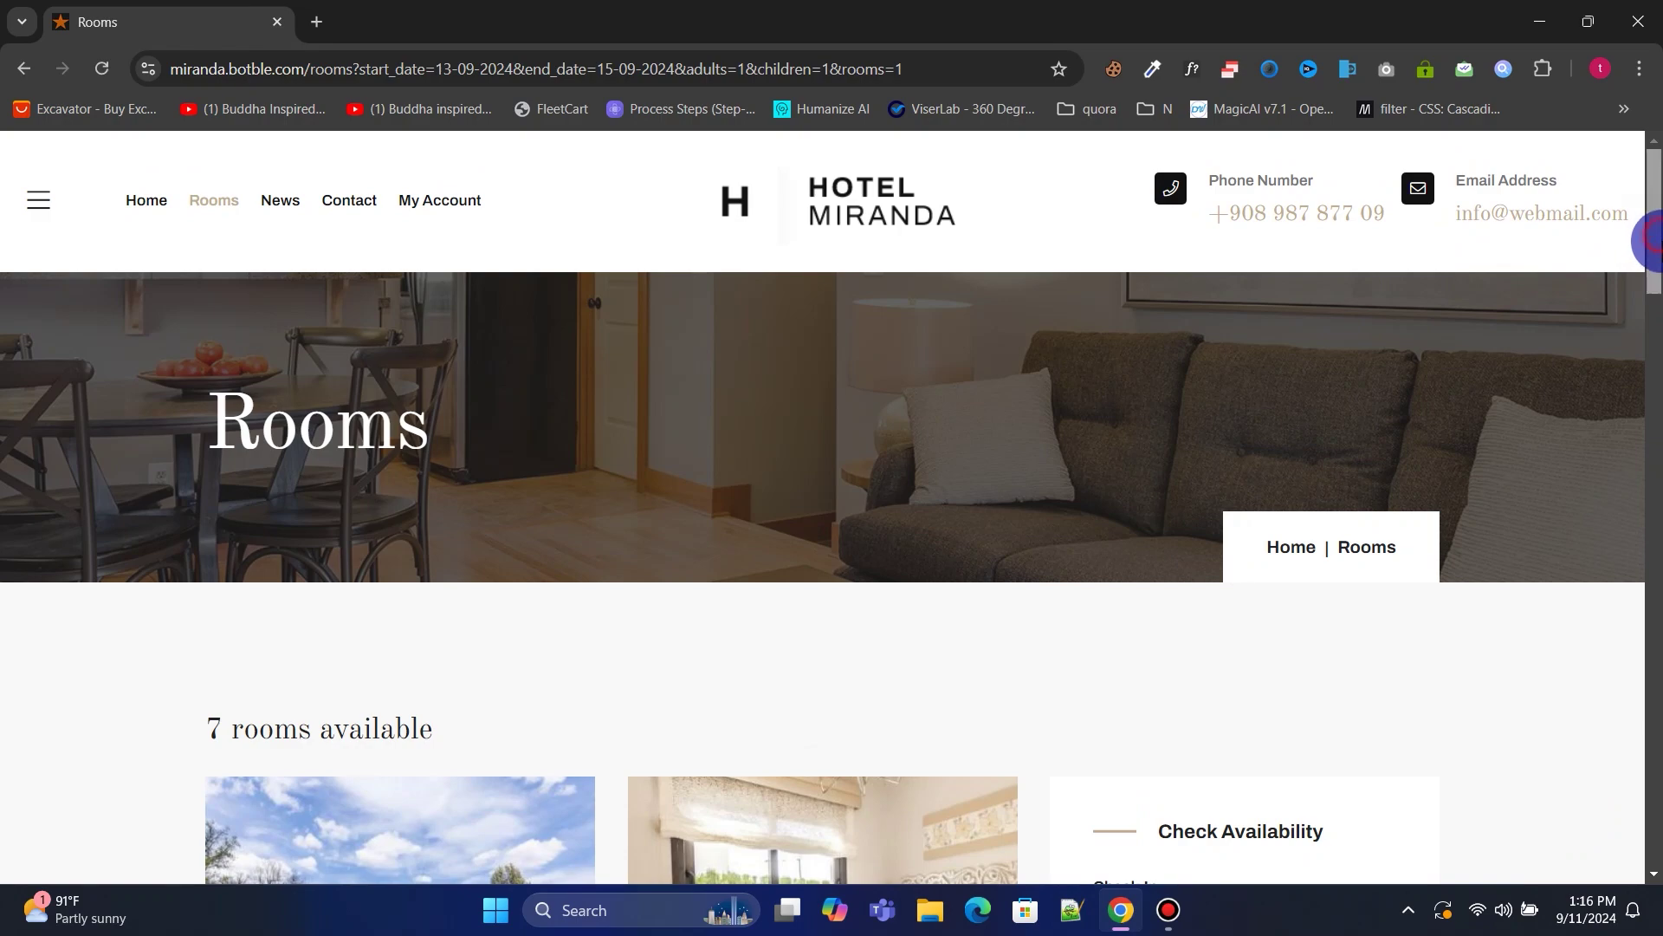
scroll(1650, 234, "down", 5)
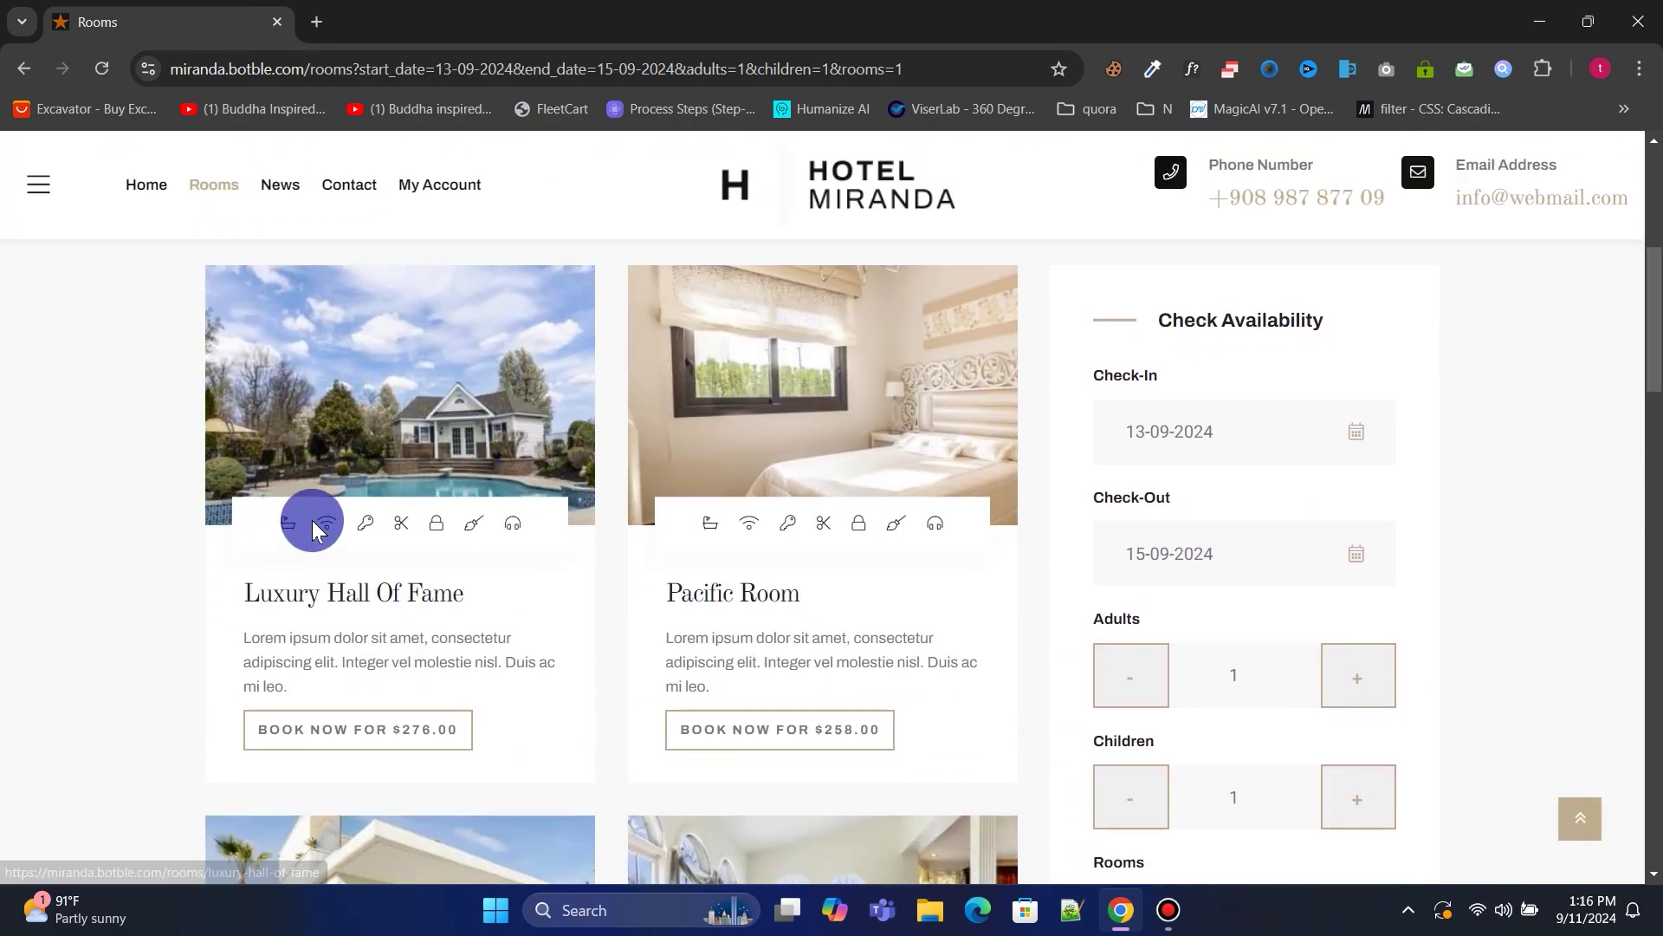
scroll(580, 596, "down", 5)
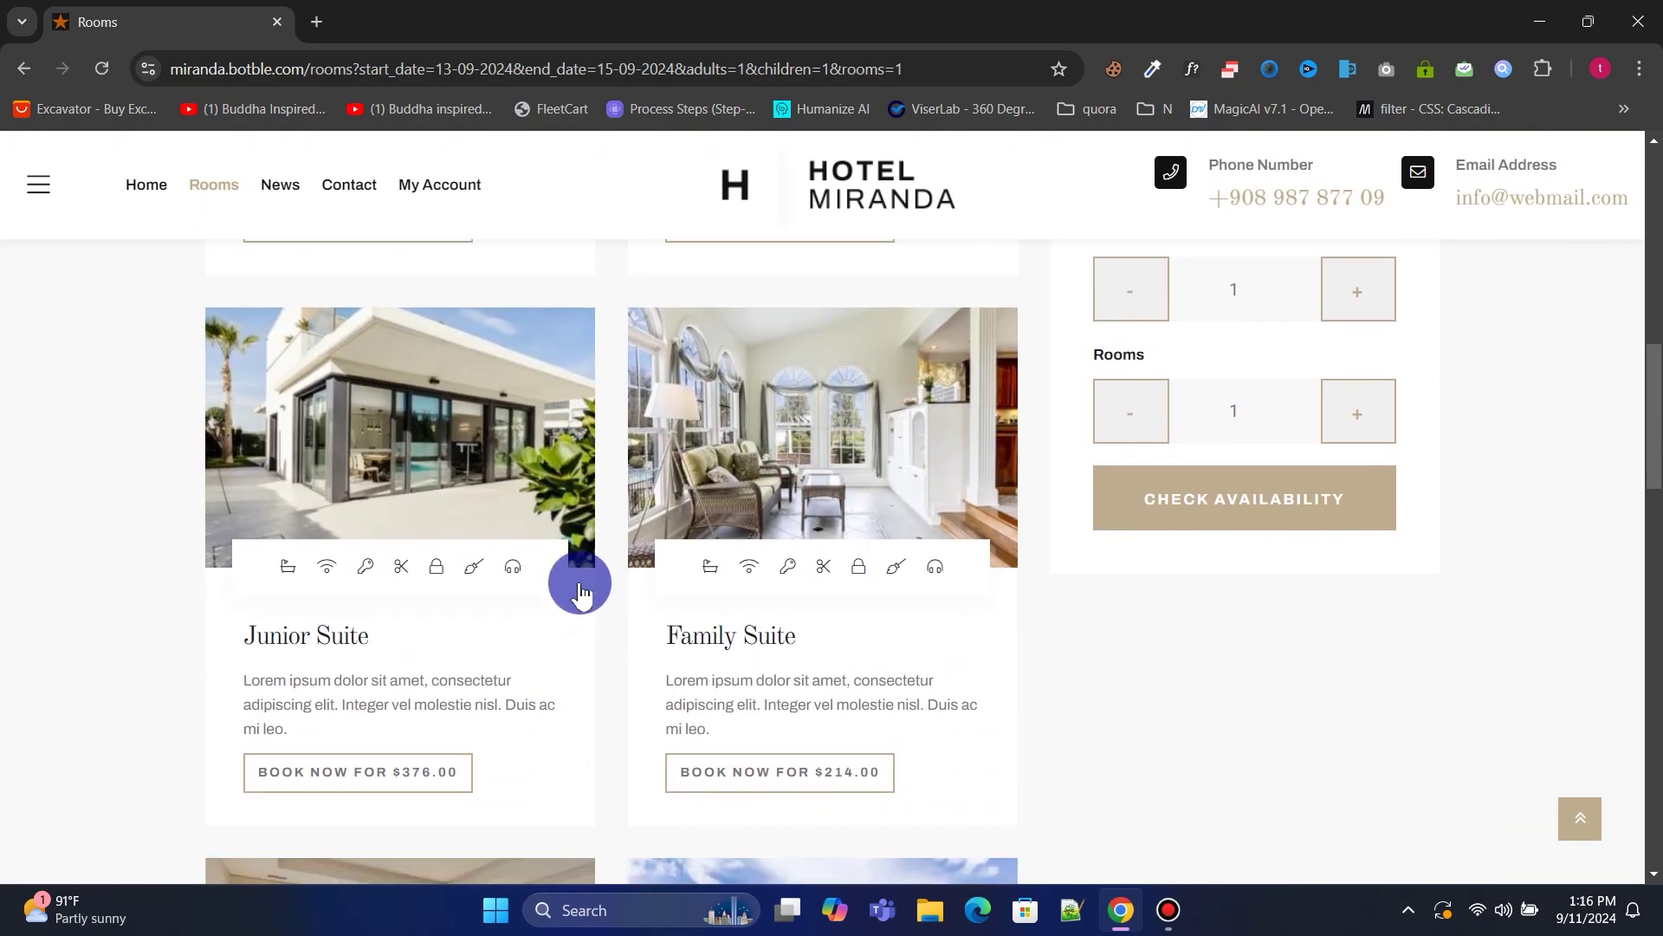
scroll(580, 596, "up", 5)
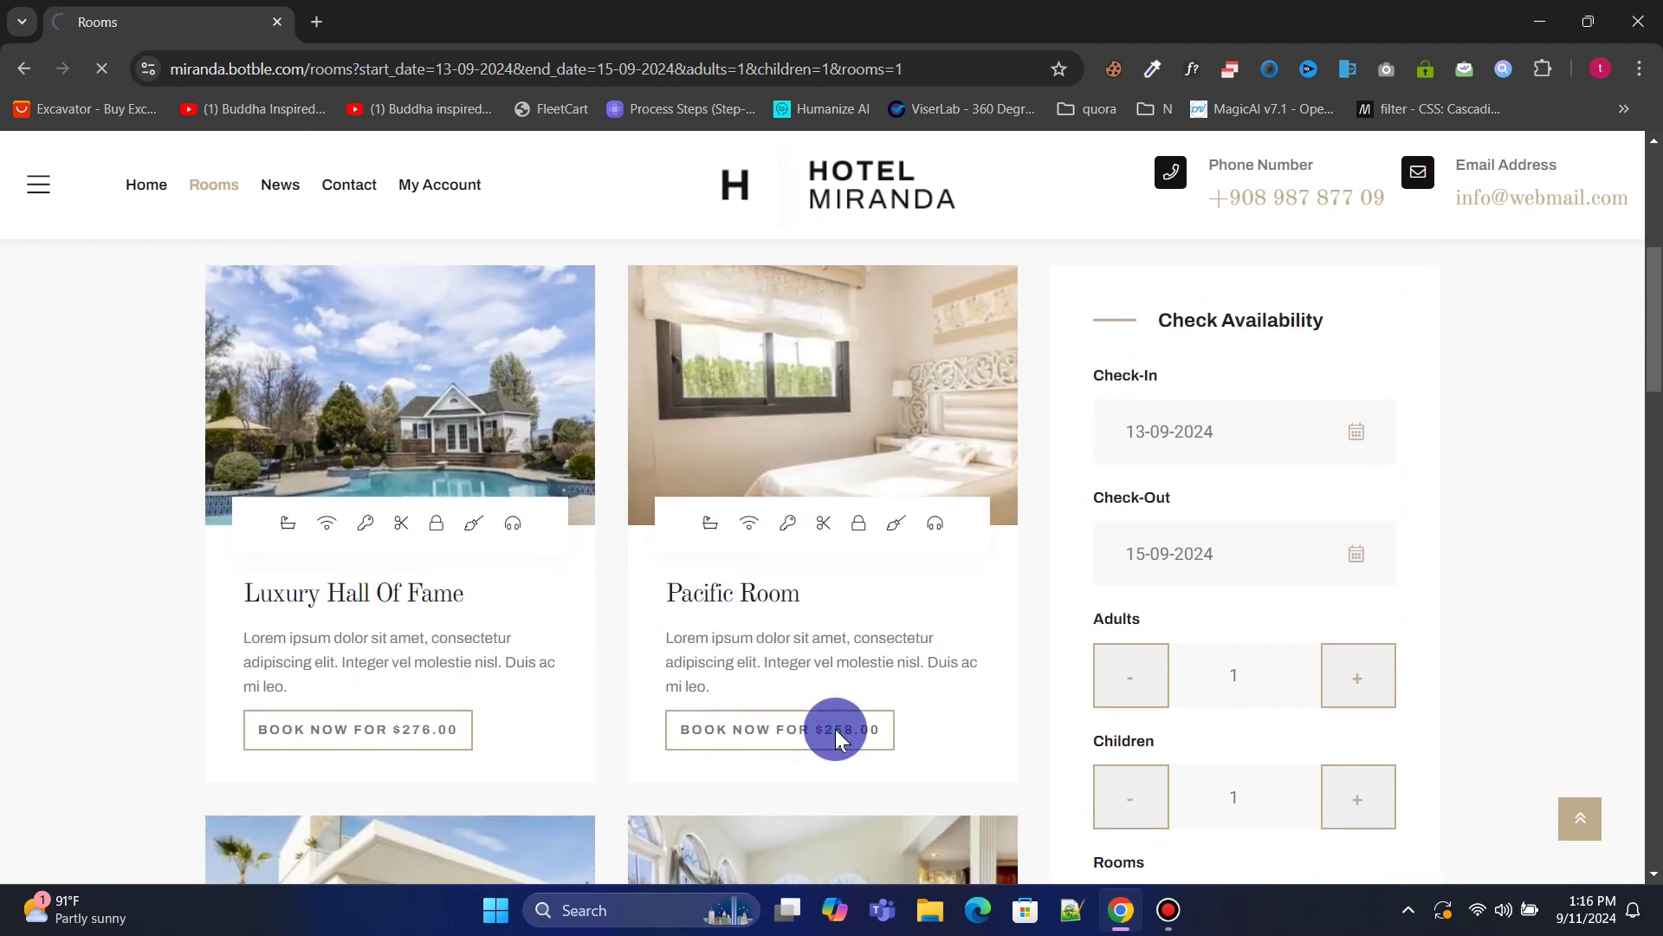
scroll(606, 485, "down", 5)
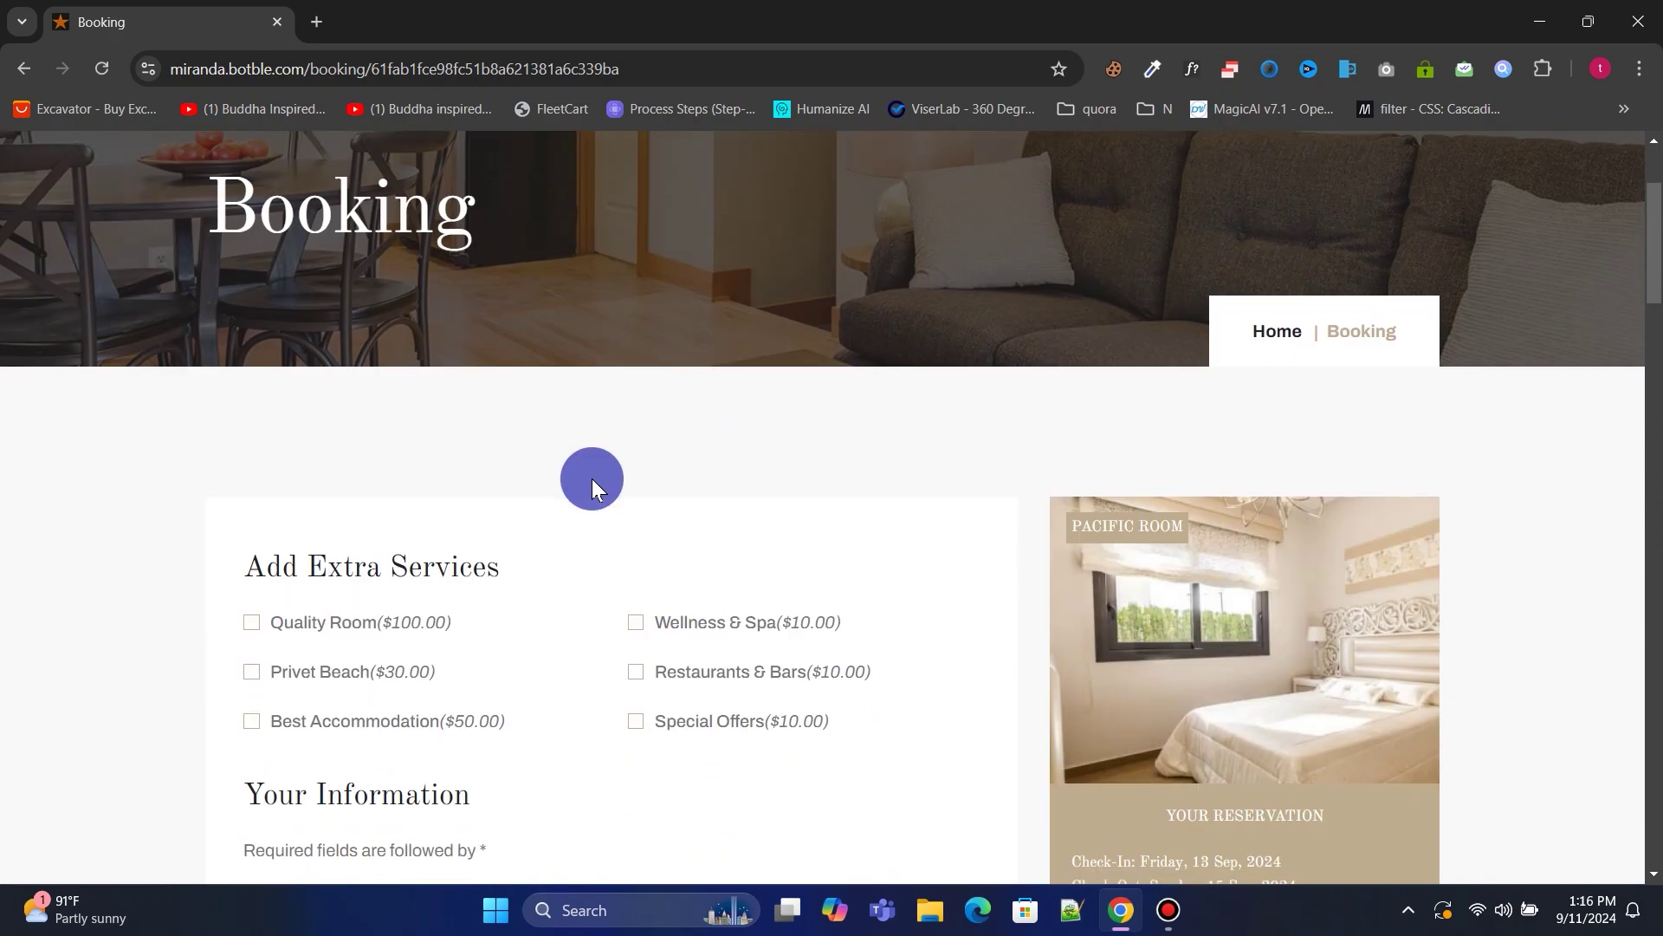
- Add the Quality Room extra, set city NY and country USA, and enter a special request
left_click(344, 407)
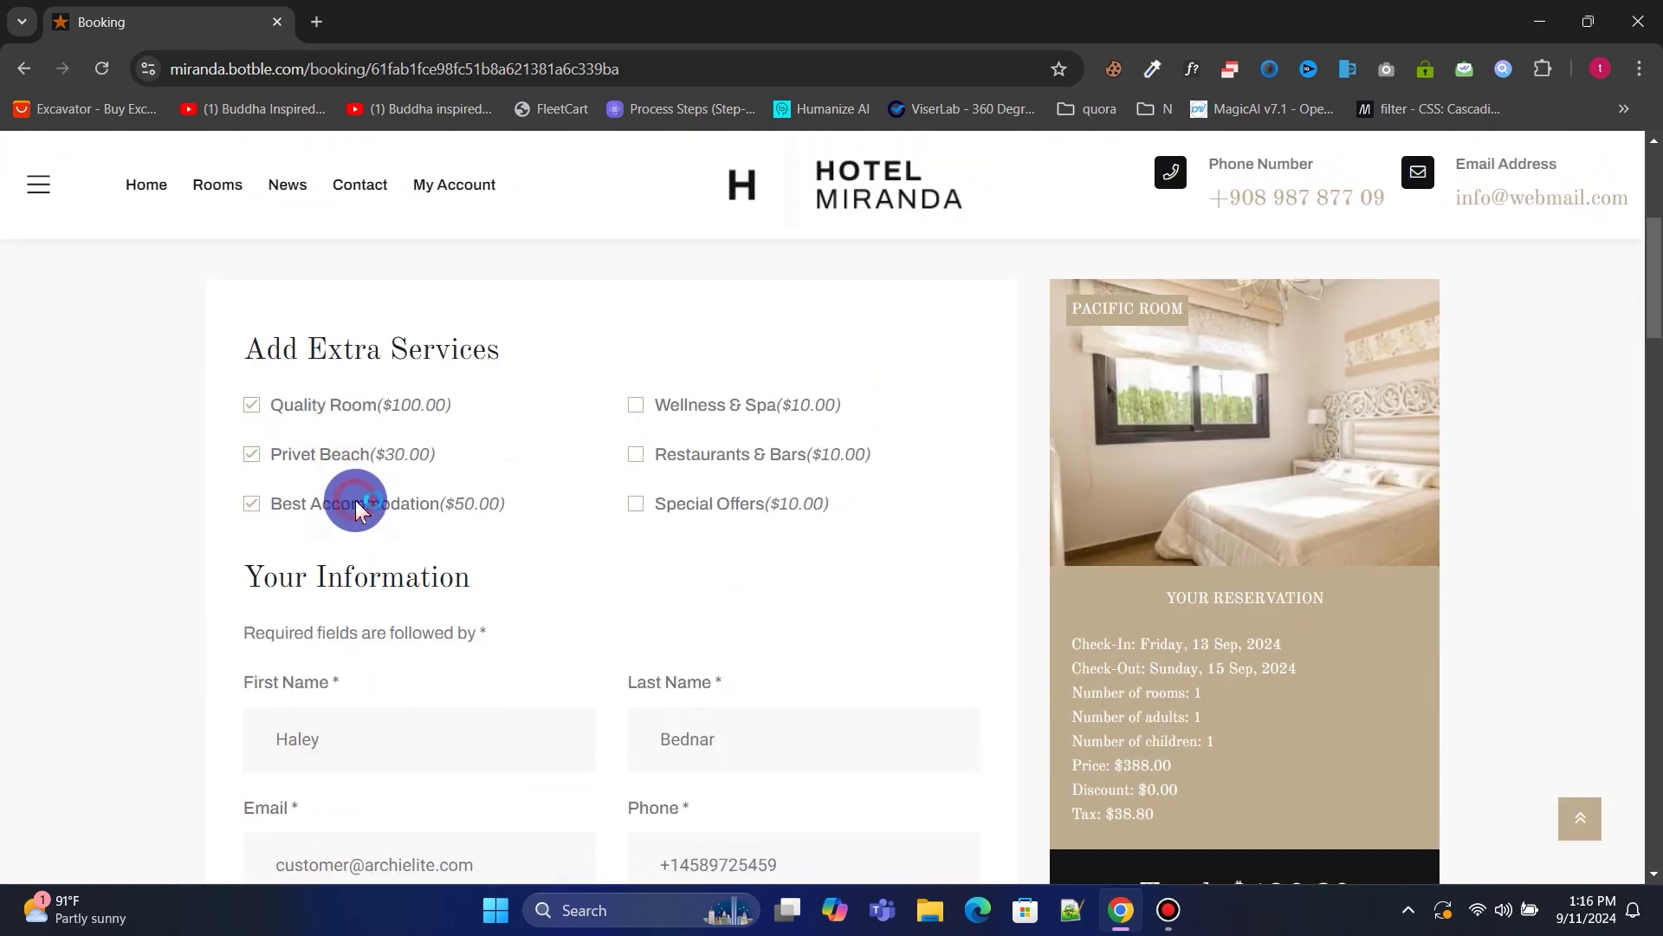
scroll(675, 456, "down", 6)
left_click(696, 444)
type("NY")
left_click(494, 553)
type("USA")
scroll(494, 553, "down", 4)
left_click(428, 372)
left_click(450, 511)
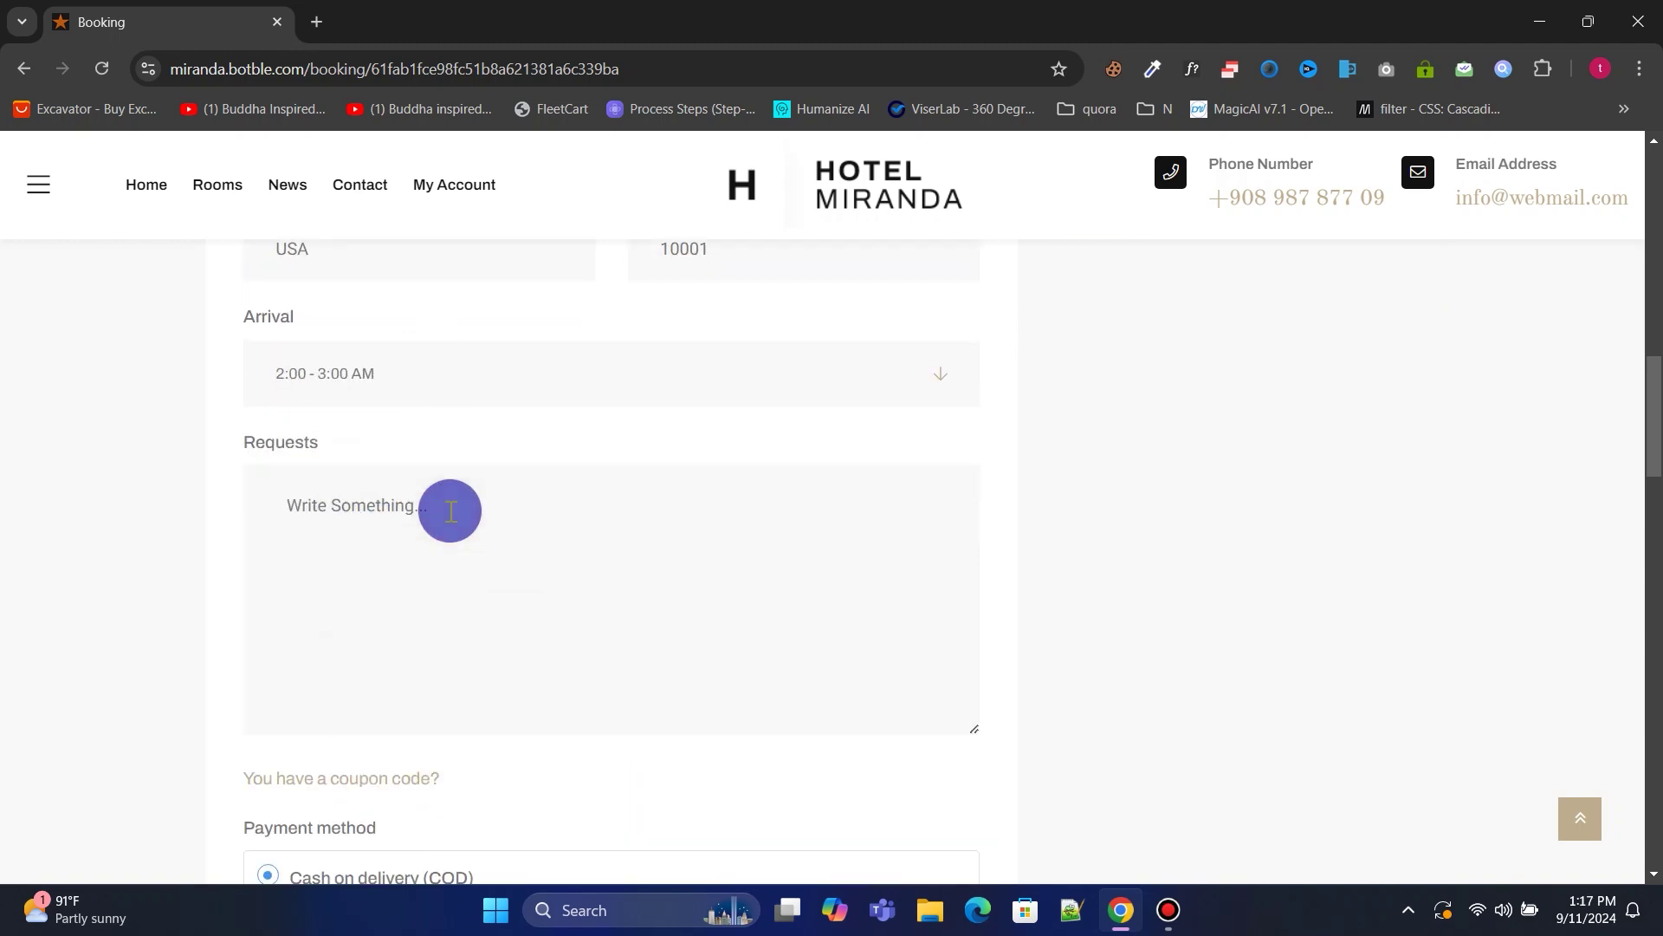
type("If you have any request write i")
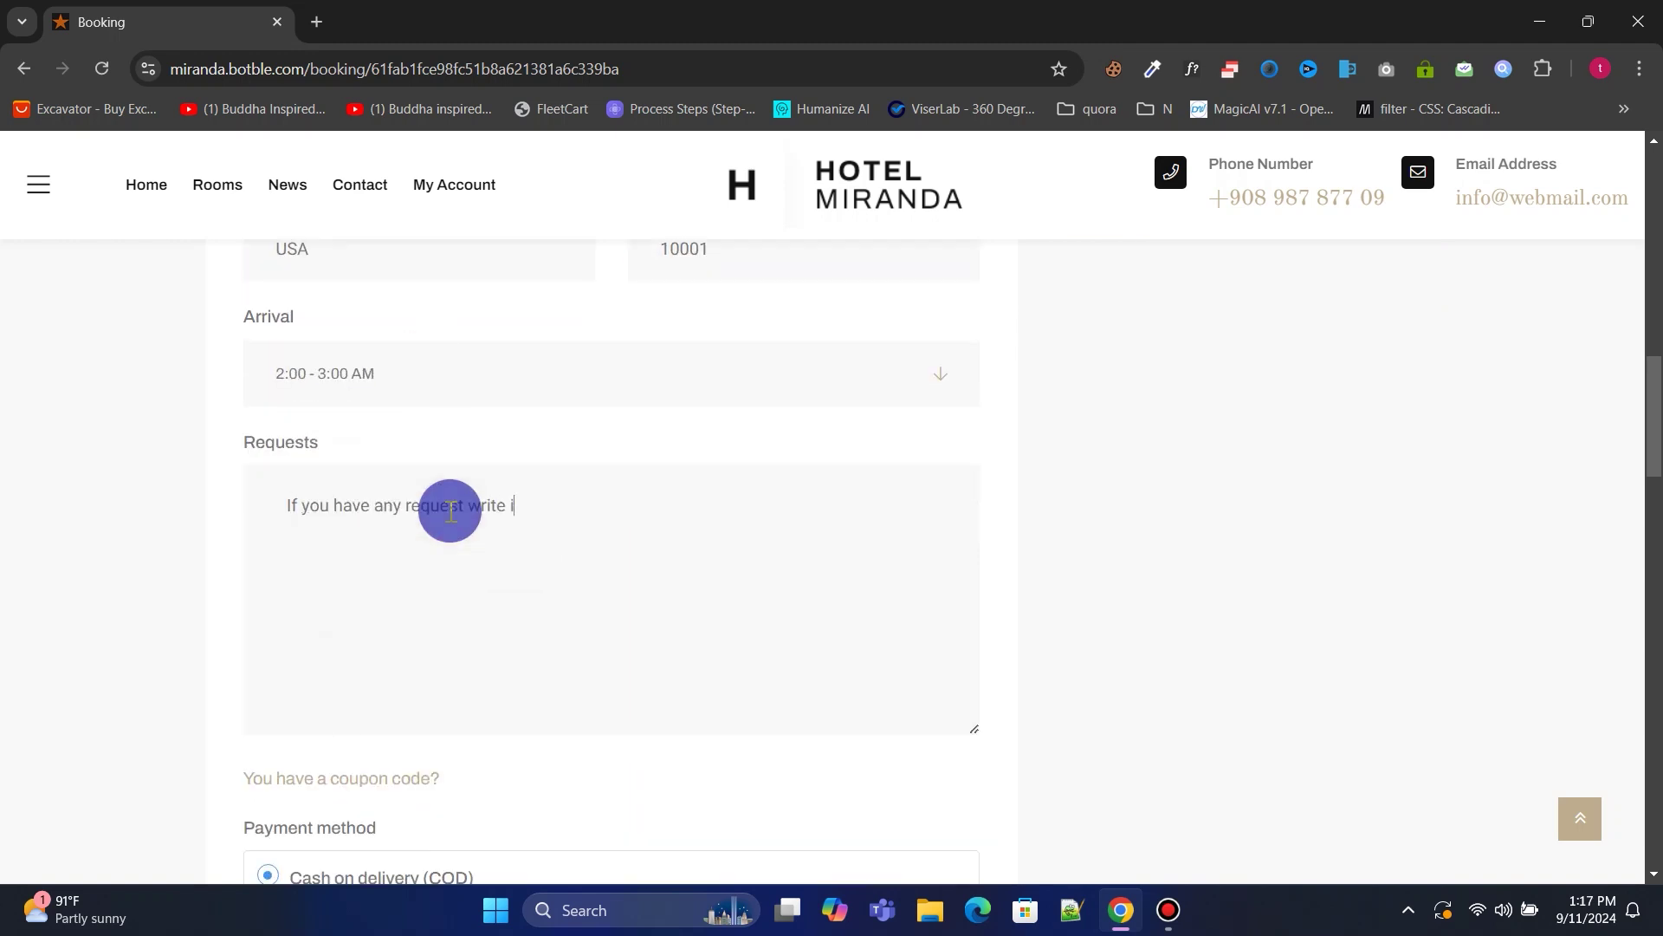
type("t here")
- Choose PayPal as the payment method, place the booking and log in to PayPal
scroll(450, 511, "down", 6)
left_click(485, 453)
left_click(398, 572)
left_click(394, 401)
left_click(387, 520)
scroll(520, 607, "down", 3)
left_click(624, 668)
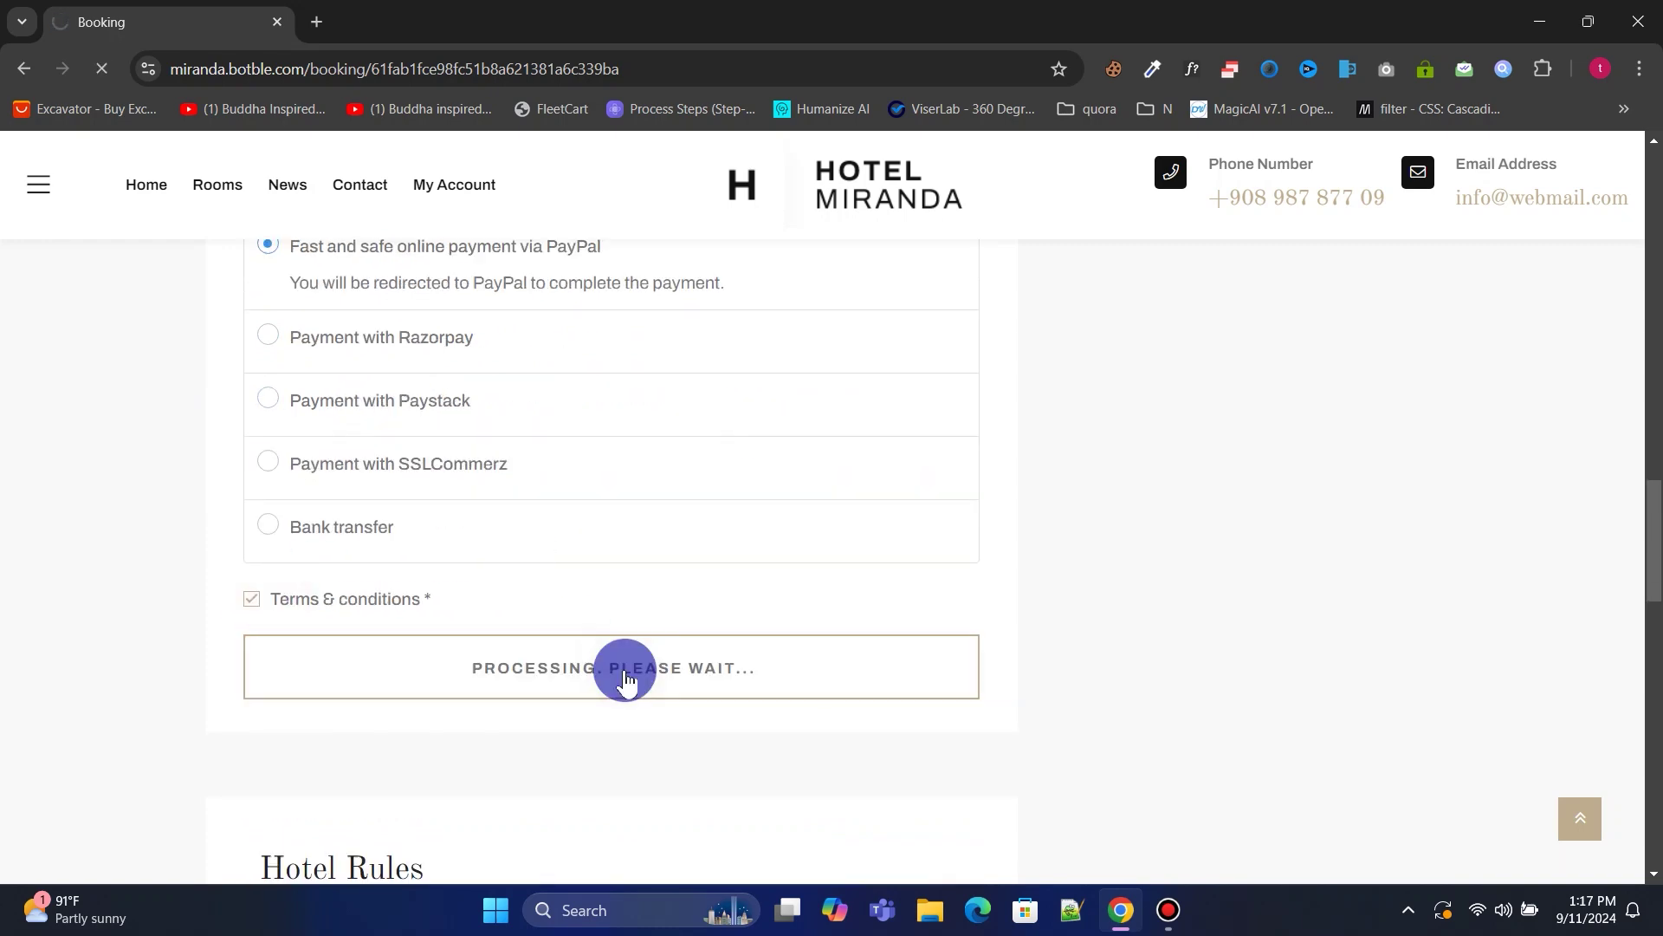
left_click(768, 621)
left_click(837, 730)
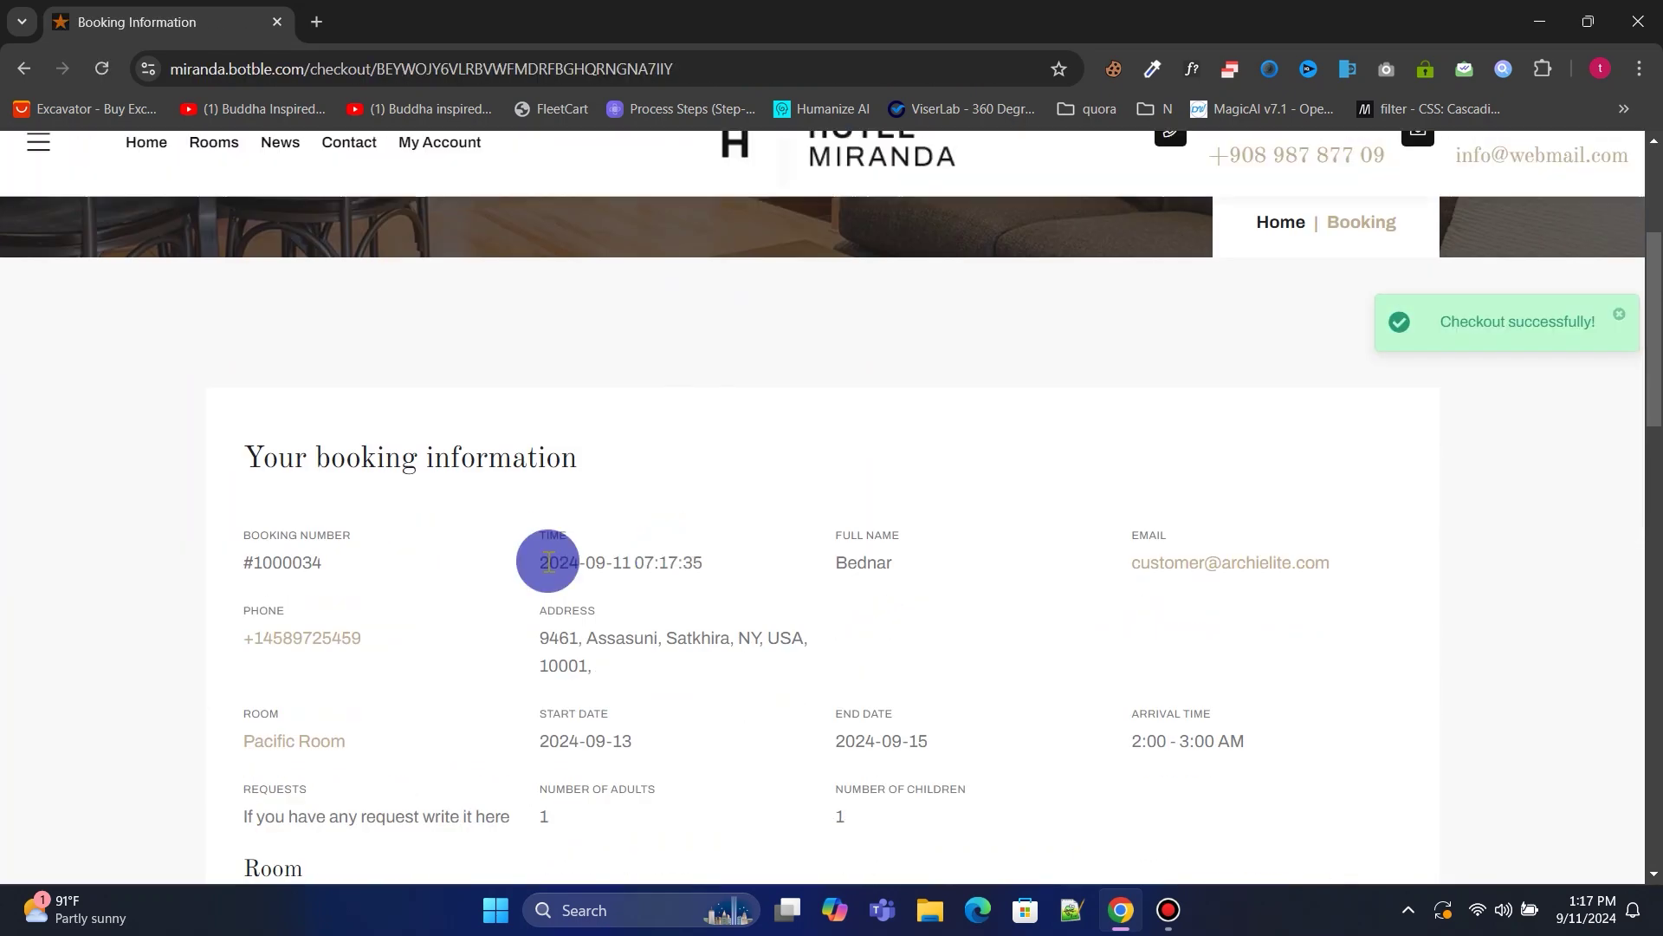
- Review the confirmed $481.80 booking and invoice INV-33, then go to My Account
left_click_drag(528, 558, 1025, 661)
scroll(1012, 658, "down", 5)
scroll(963, 512, "down", 6)
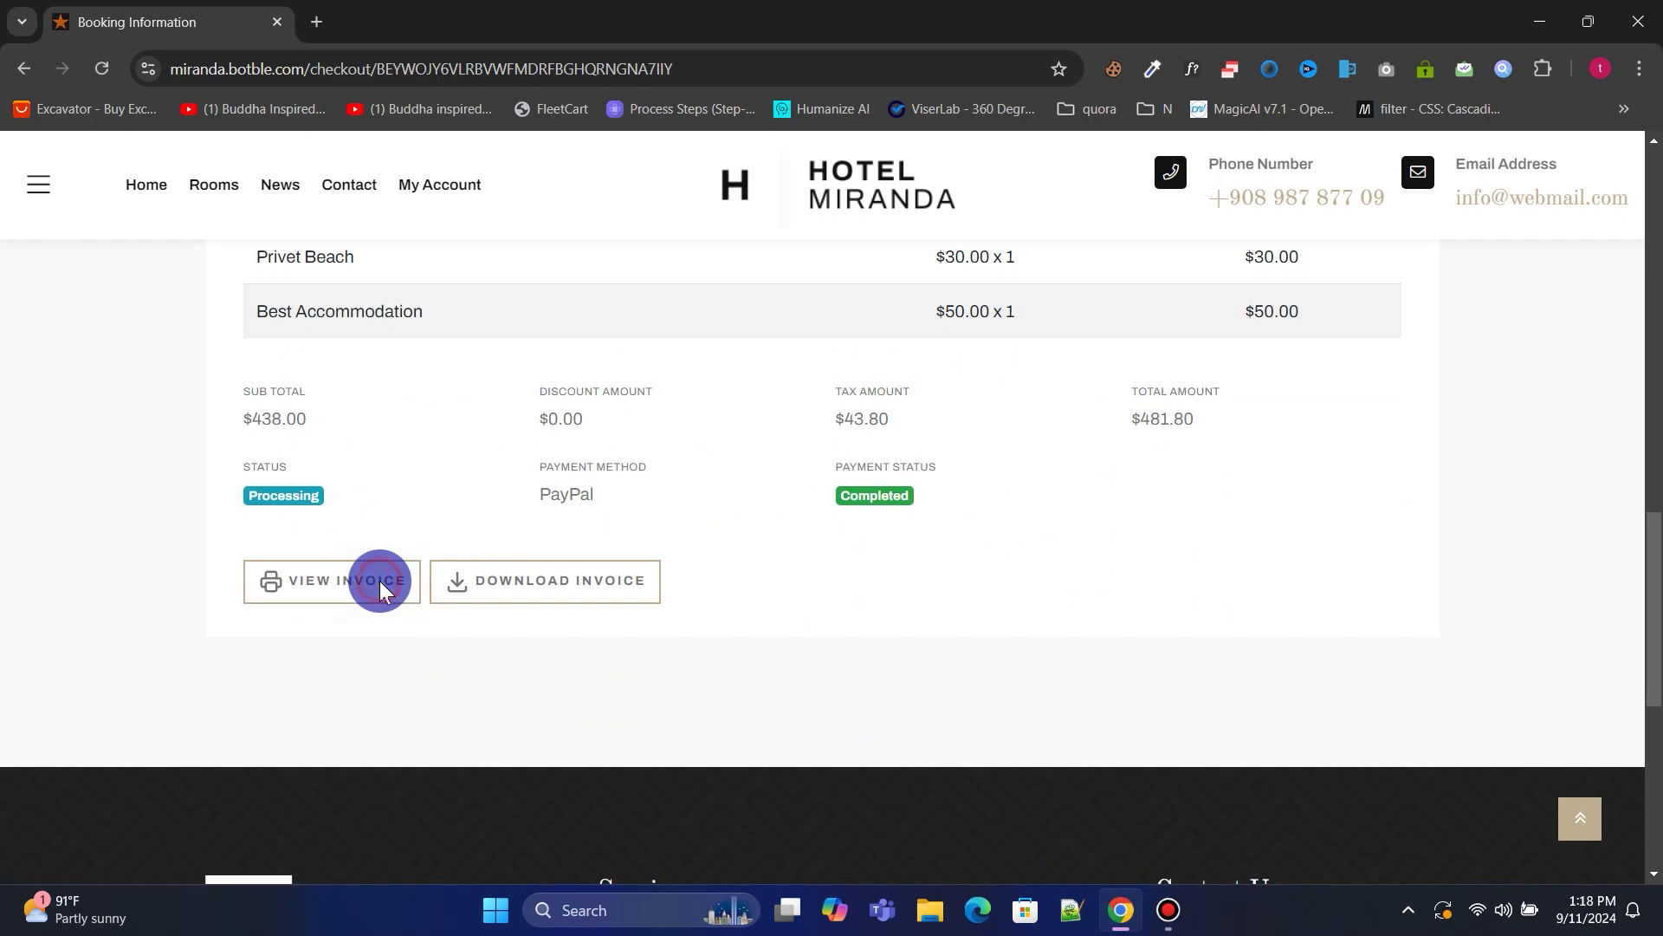
left_click(383, 589)
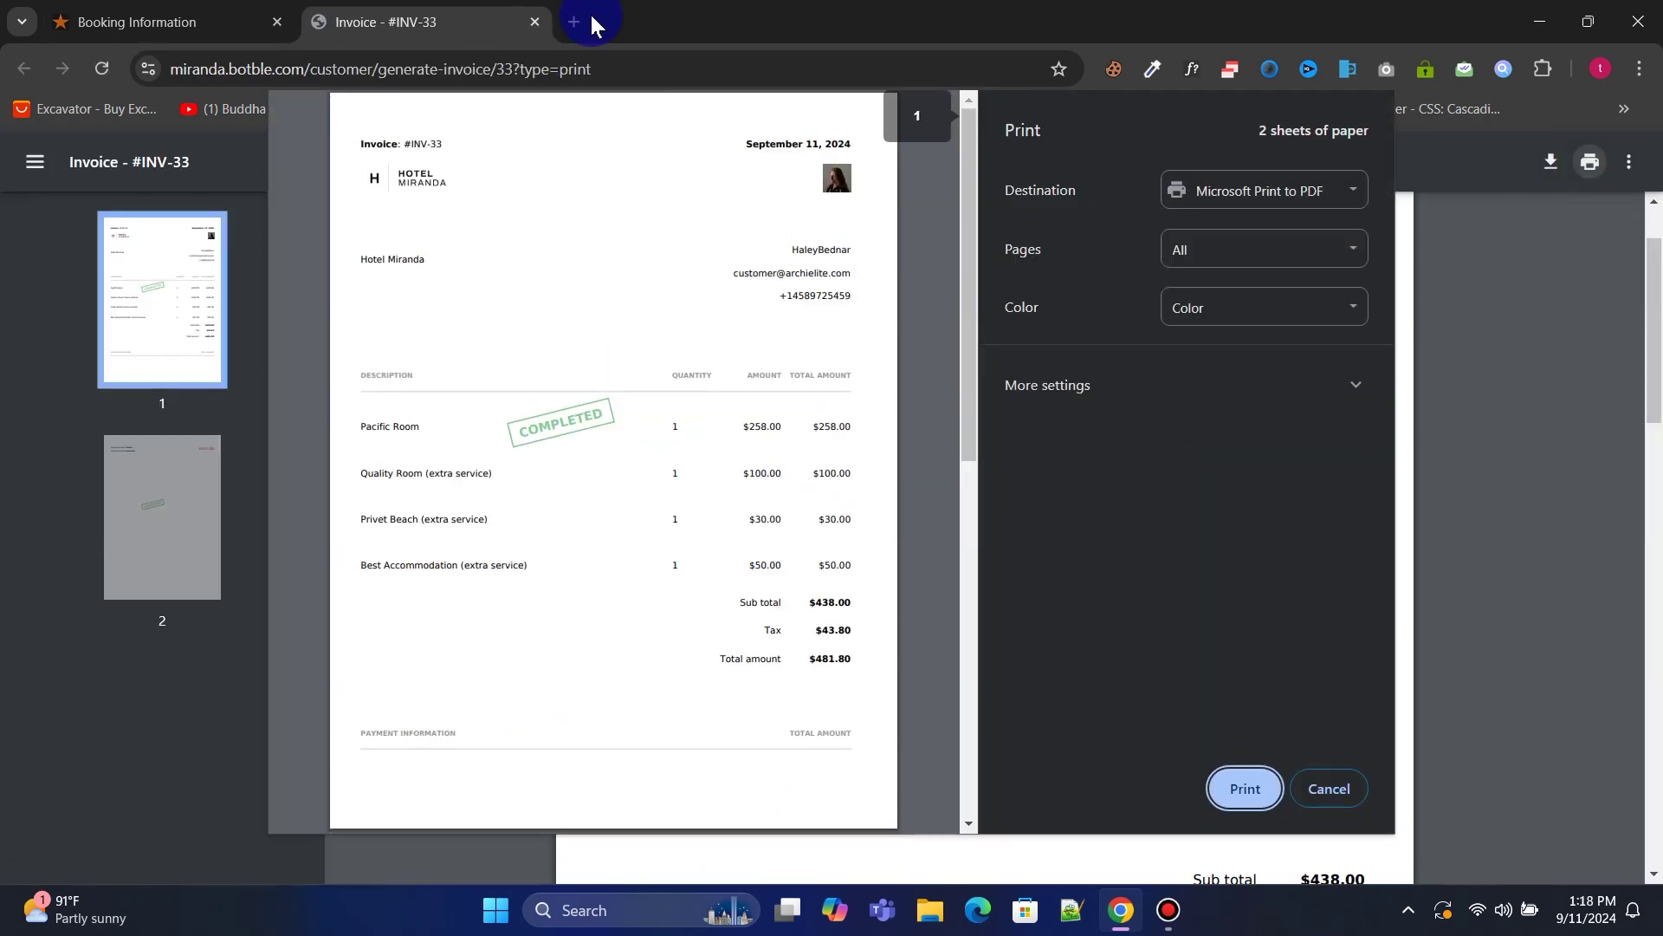
key("Escape")
scroll(724, 596, "up", 12)
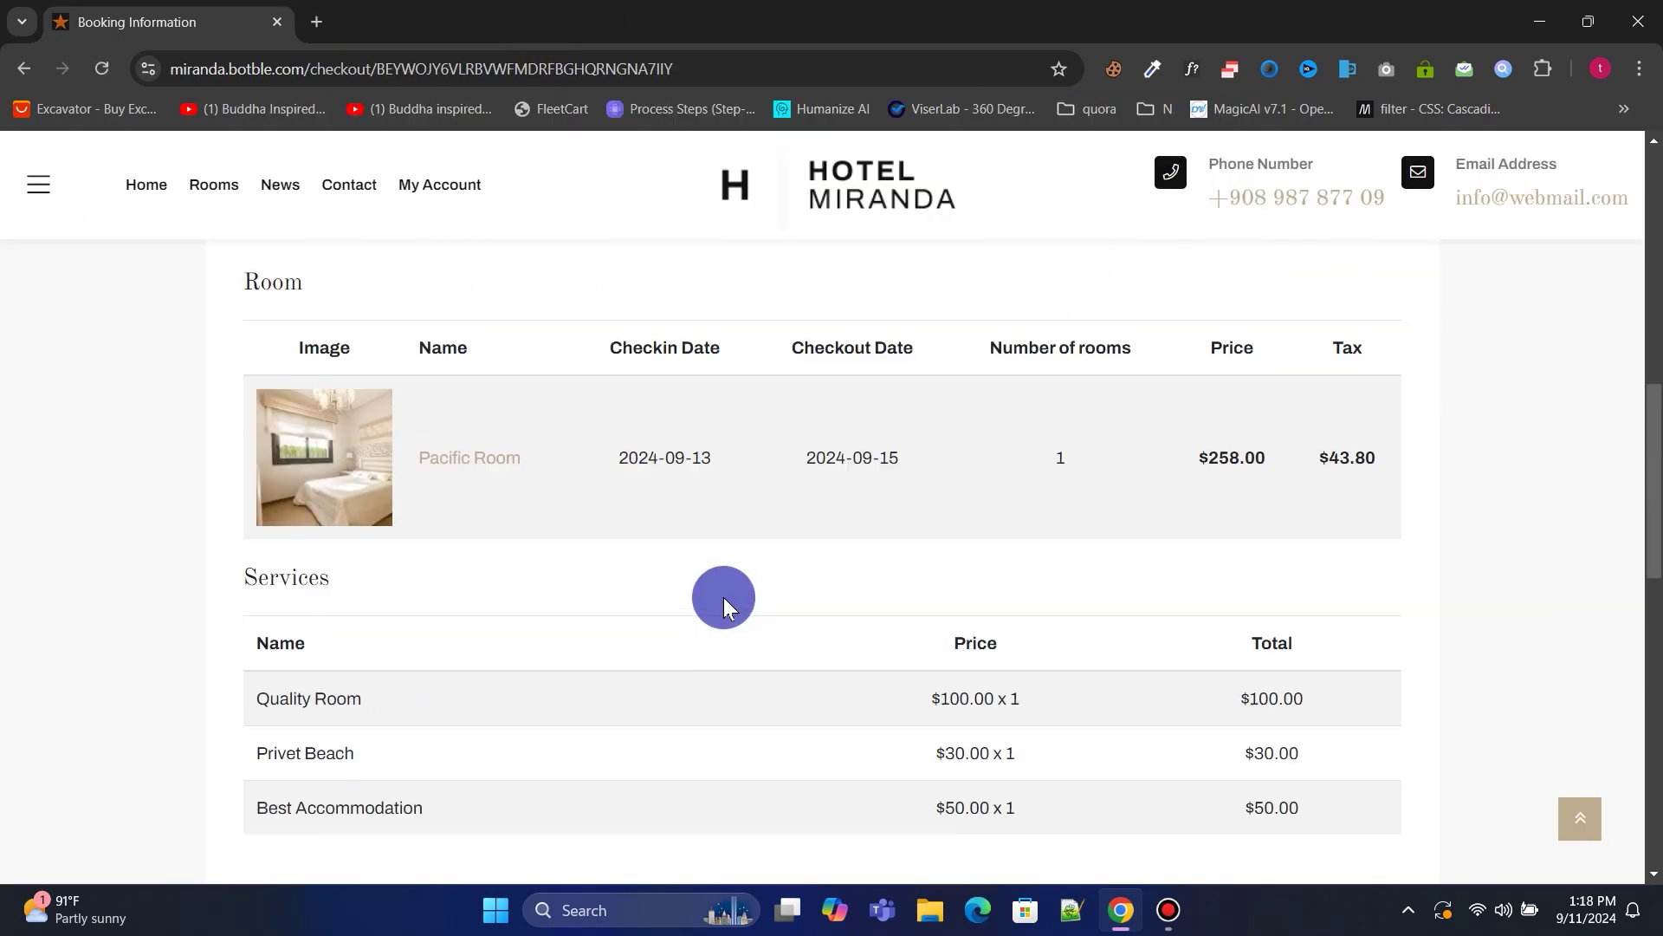
left_click(440, 185)
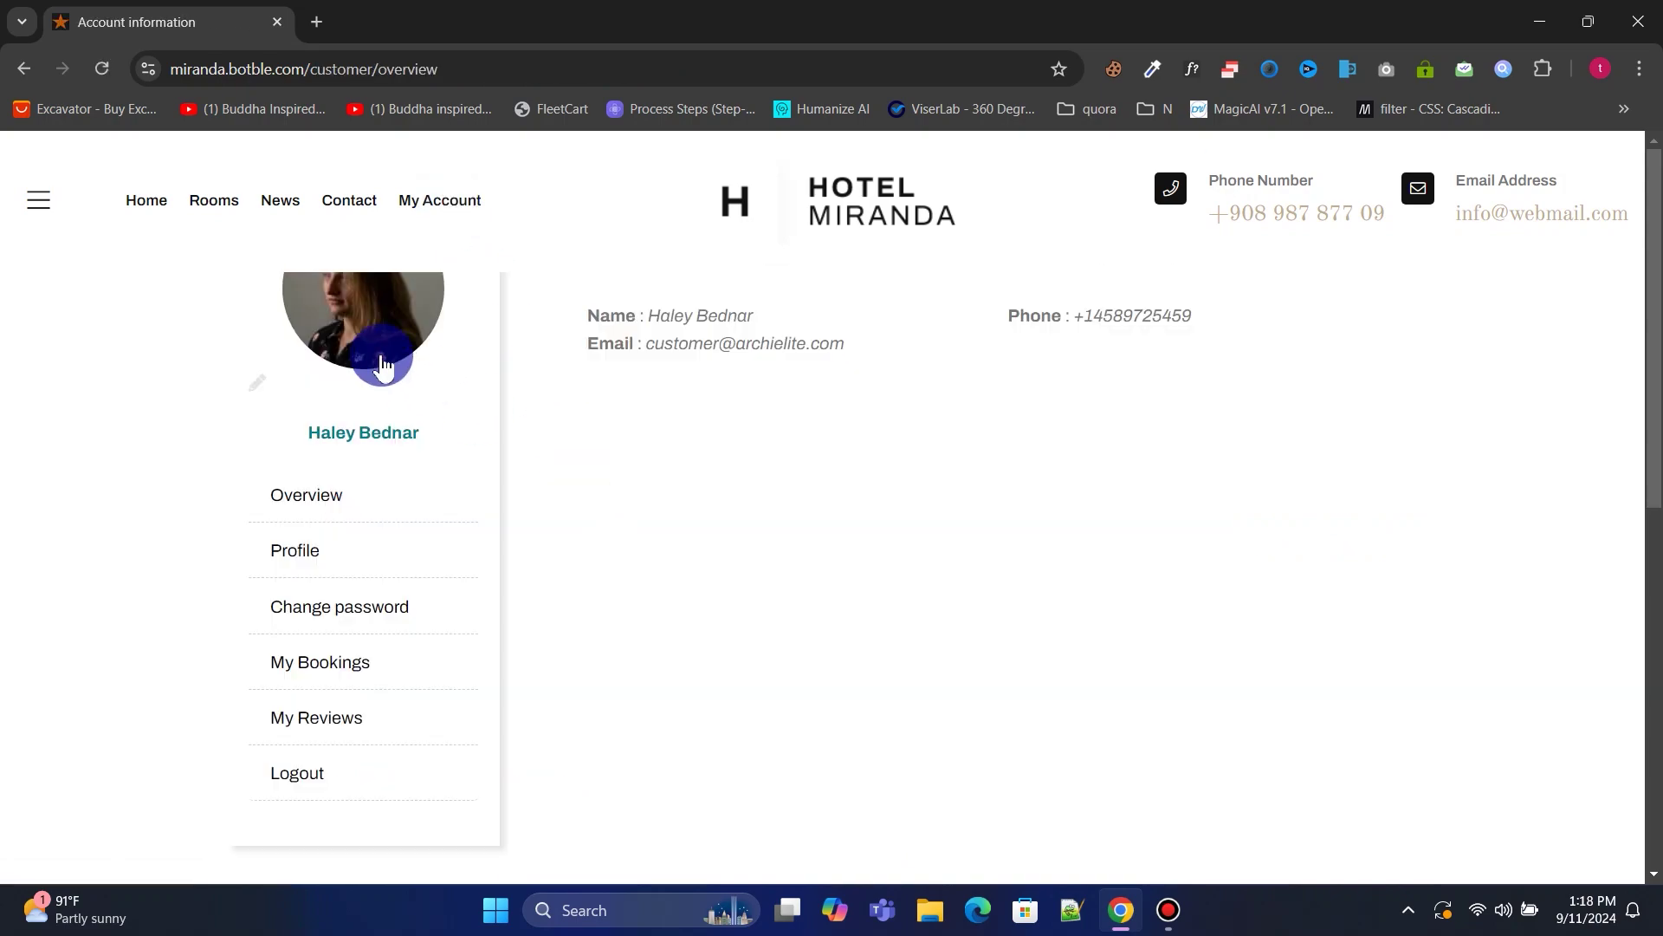
- Tour the profile, password and bookings pages and view the booking's details
left_click(336, 574)
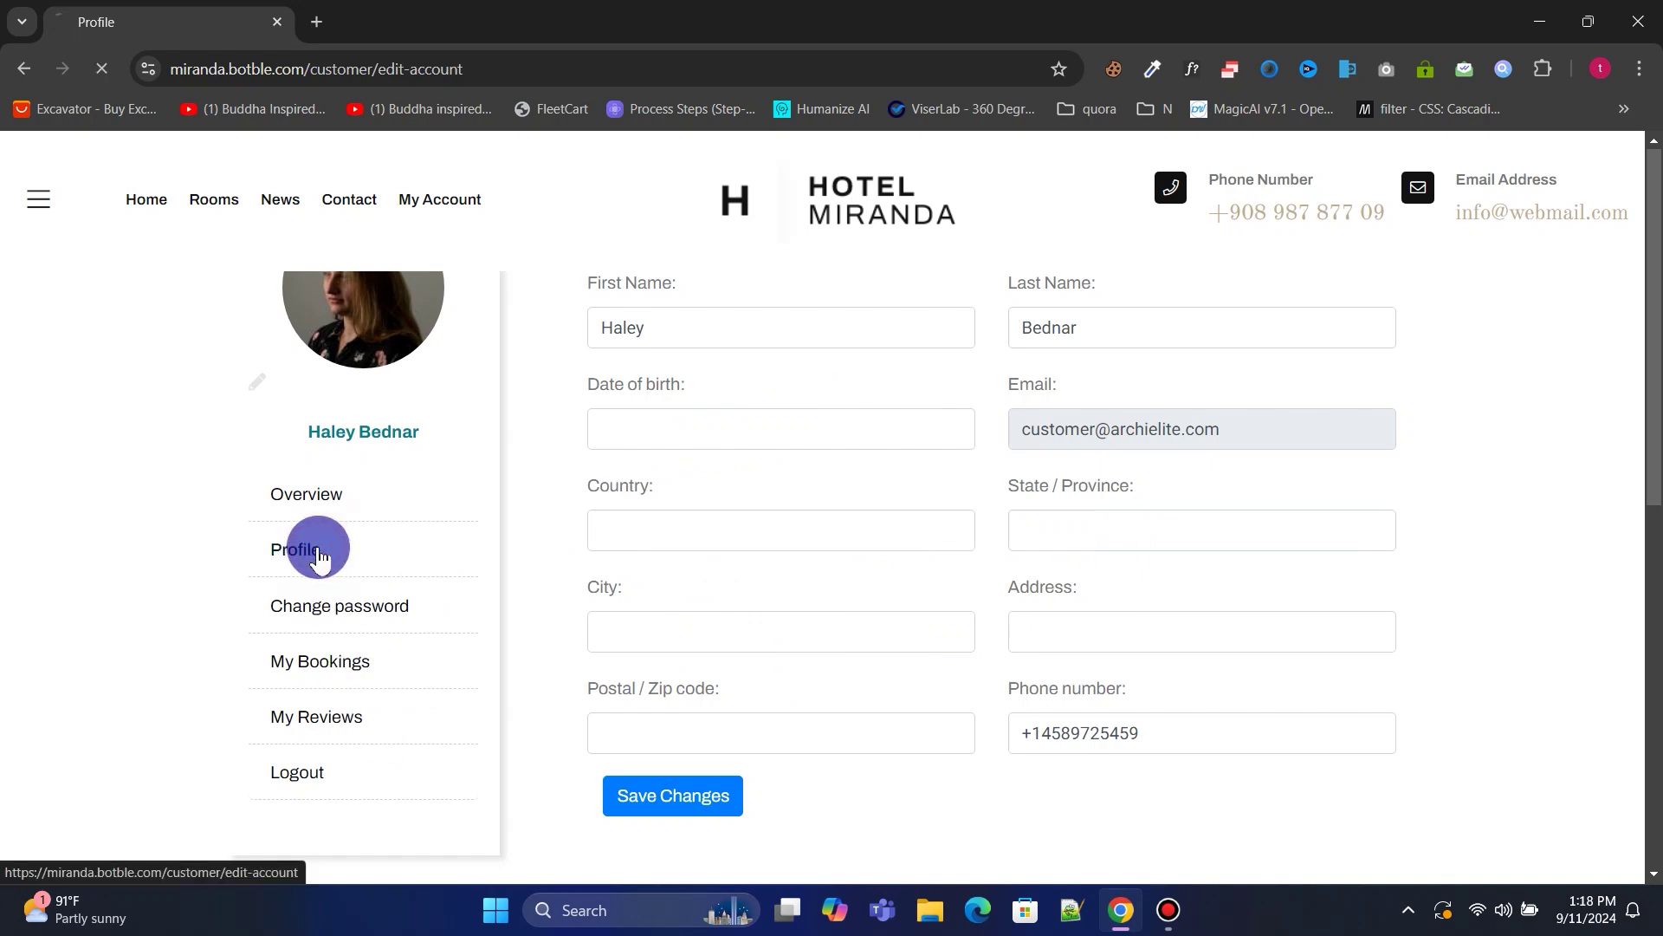
left_click(336, 604)
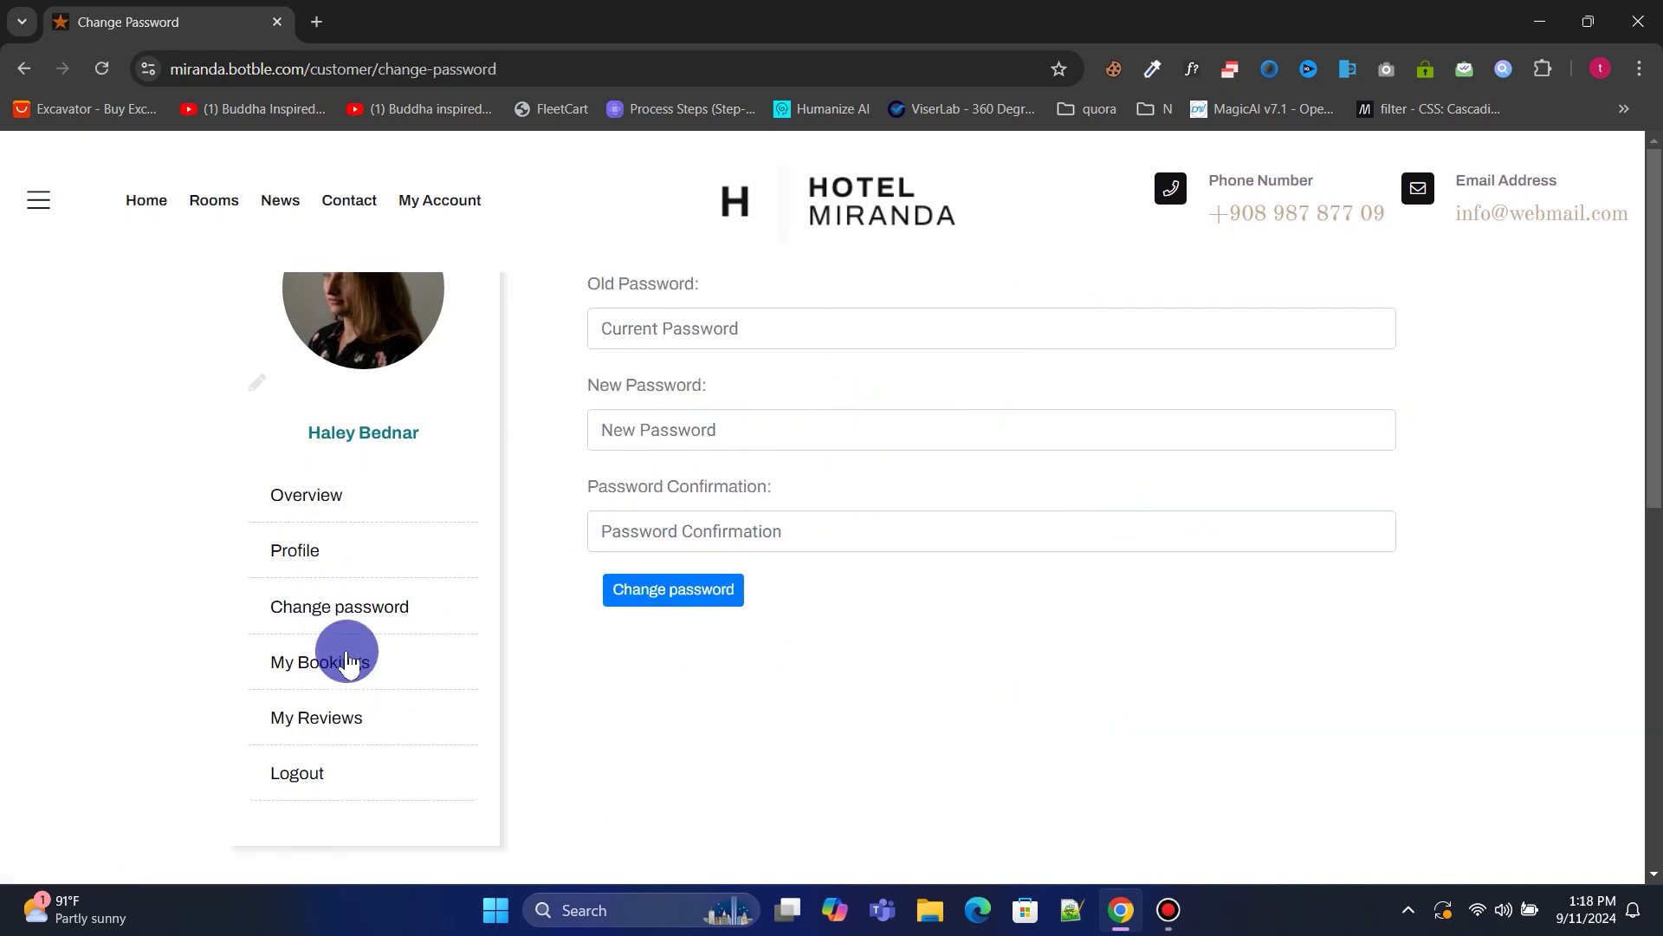
left_click(353, 667)
scroll(1182, 597, "down", 5)
scroll(1182, 598, "up", 4)
left_click(1358, 381)
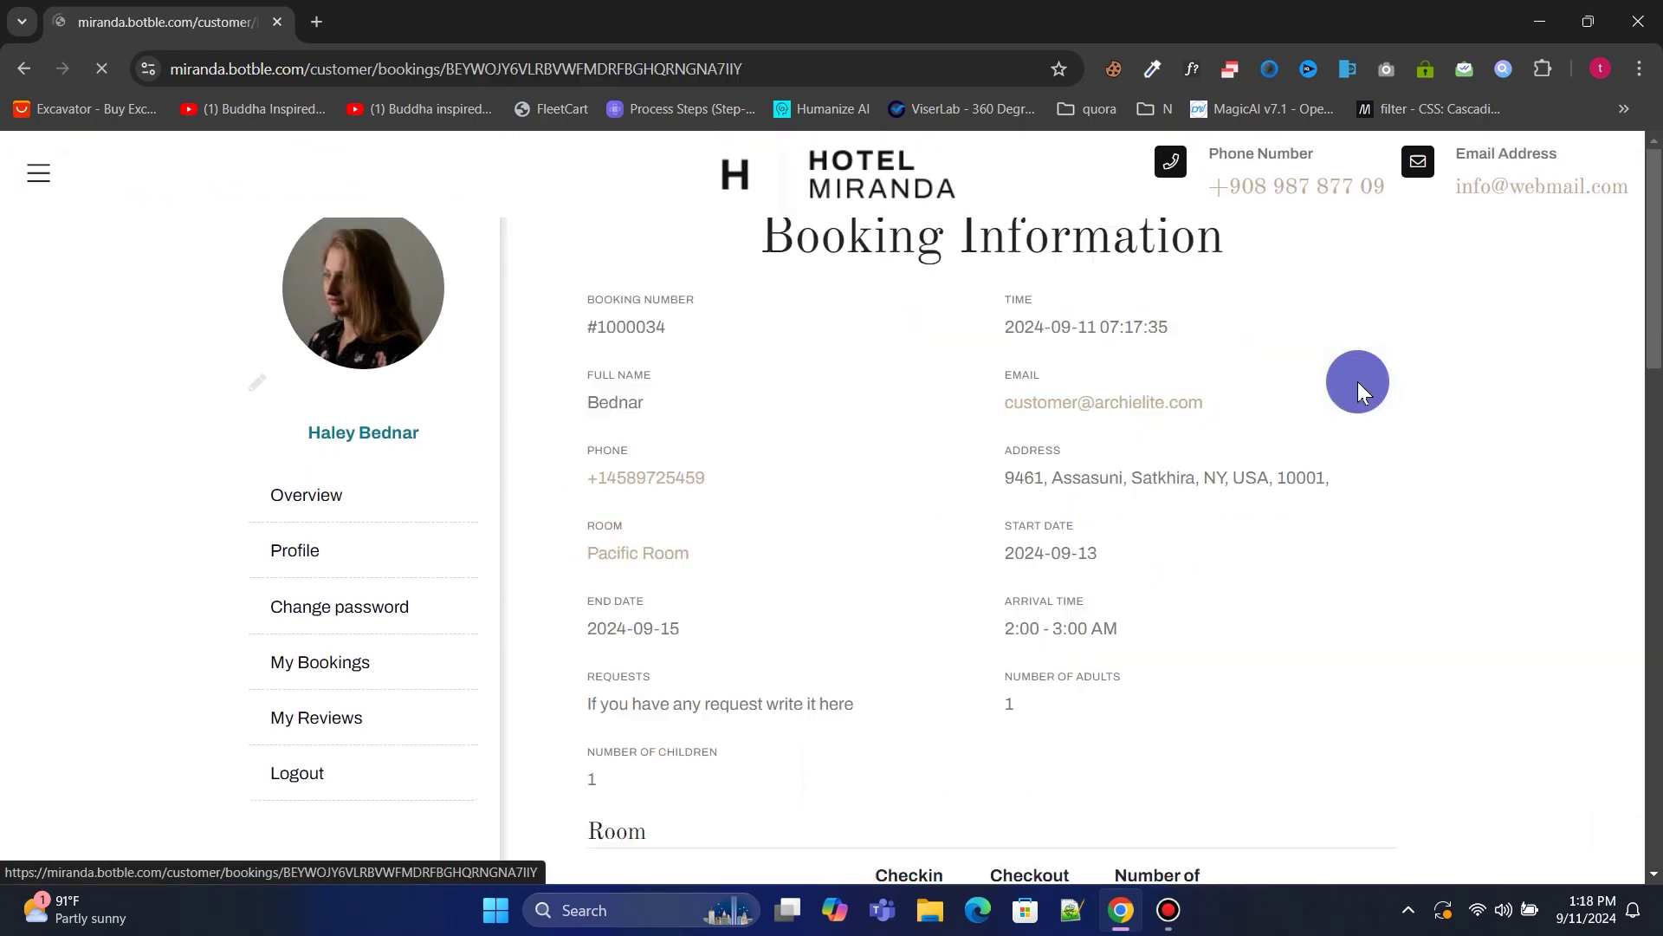
scroll(897, 541, "down", 7)
scroll(919, 543, "up", 6)
- Show My Reviews with the Relax Suite and Pendora Fame reviews
left_click(319, 575)
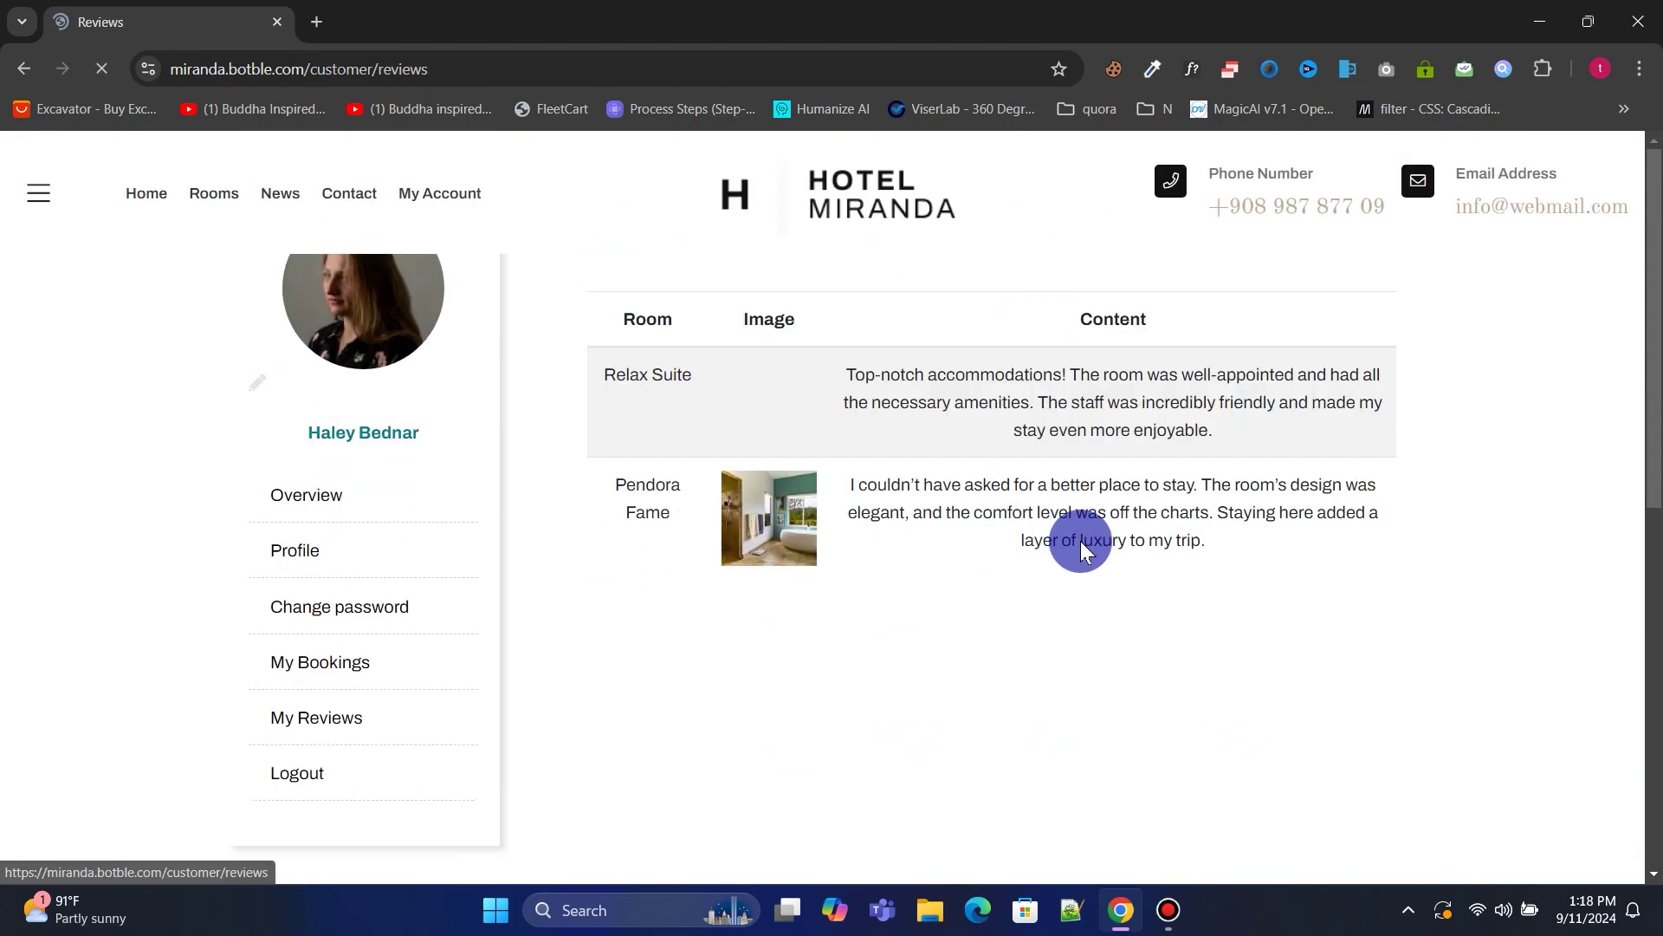
left_click_drag(935, 381, 1433, 446)
left_click(1244, 545)
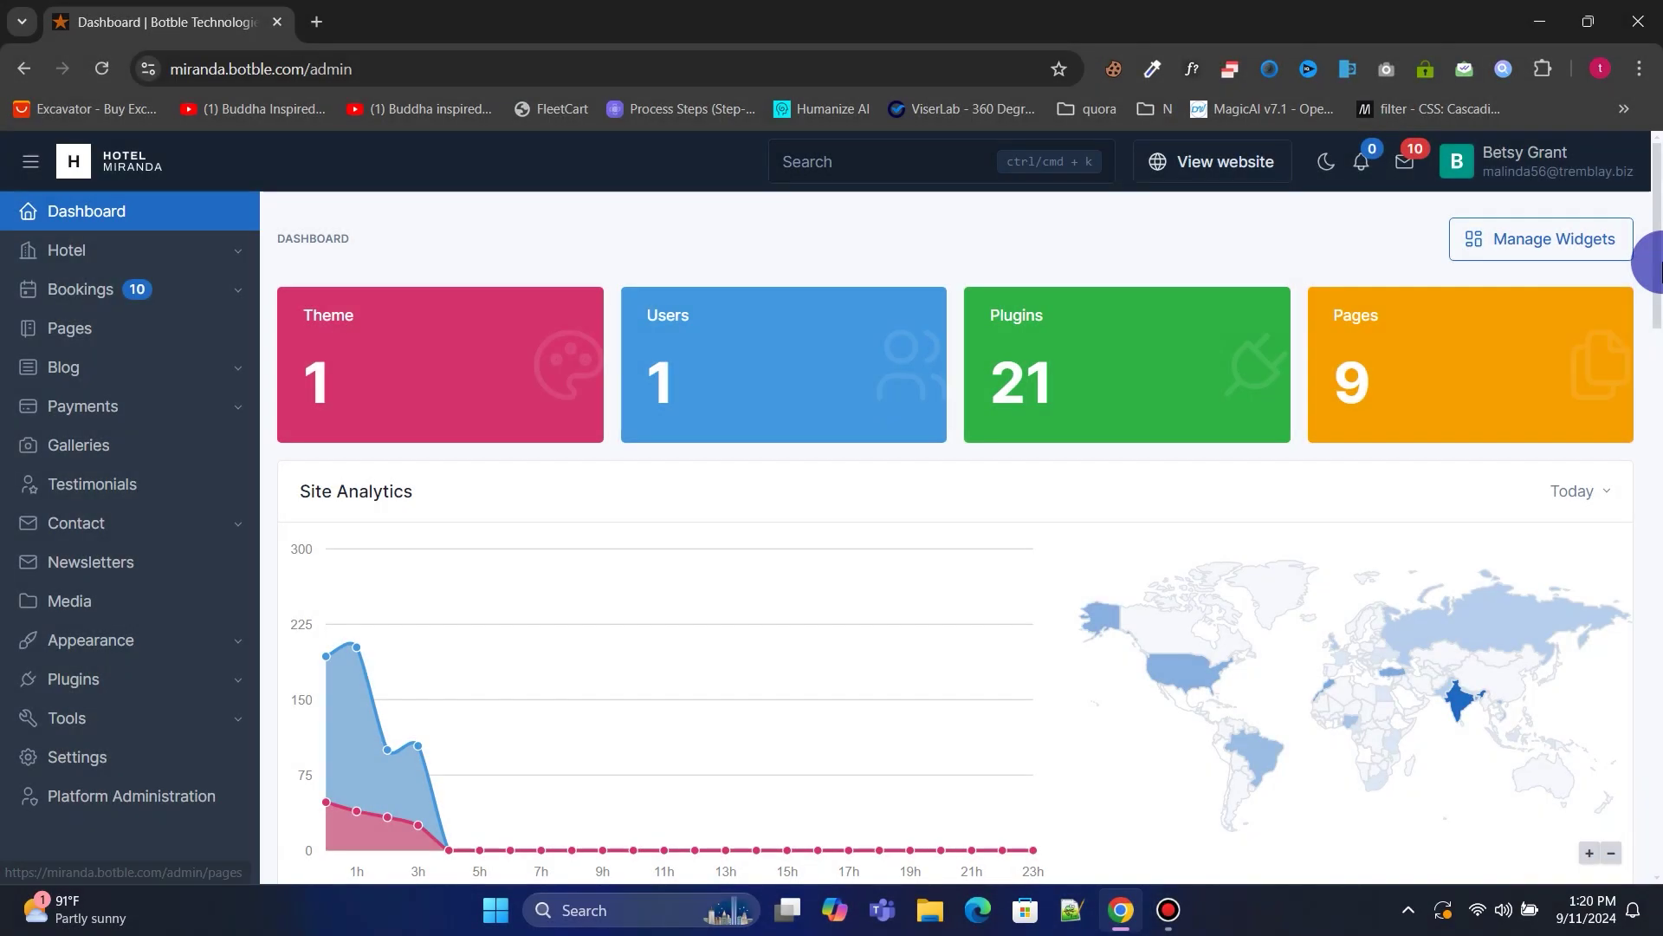
- Scroll through the admin dashboard statistics widgets
scroll(1646, 294, "down", 4)
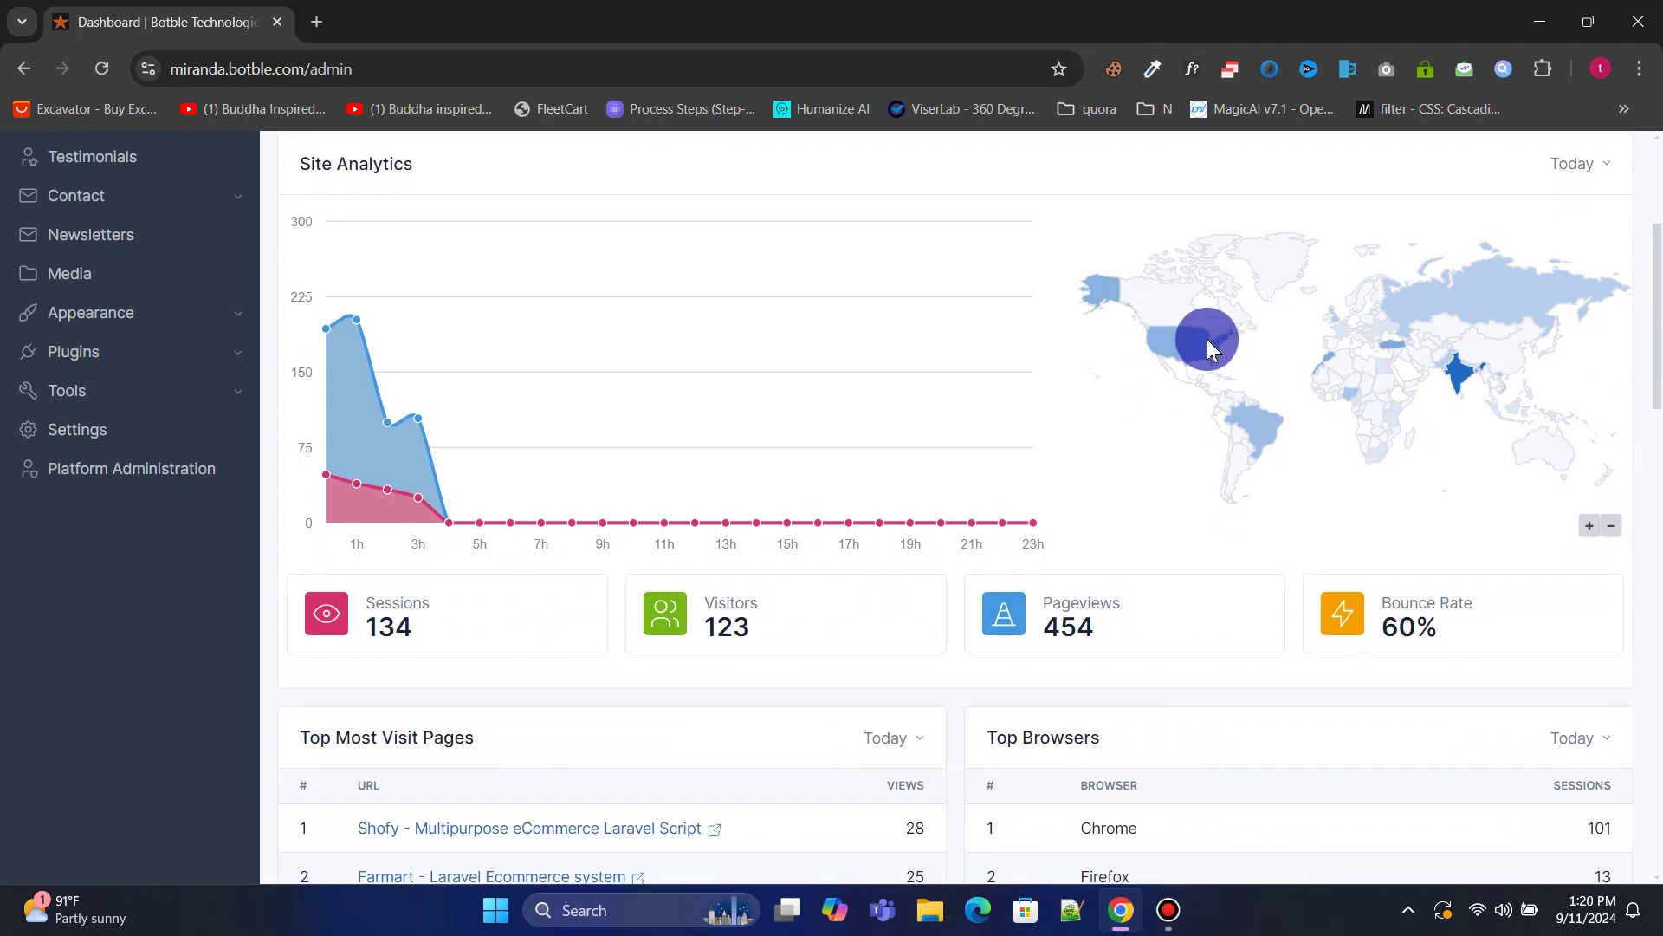
scroll(409, 482, "down", 3)
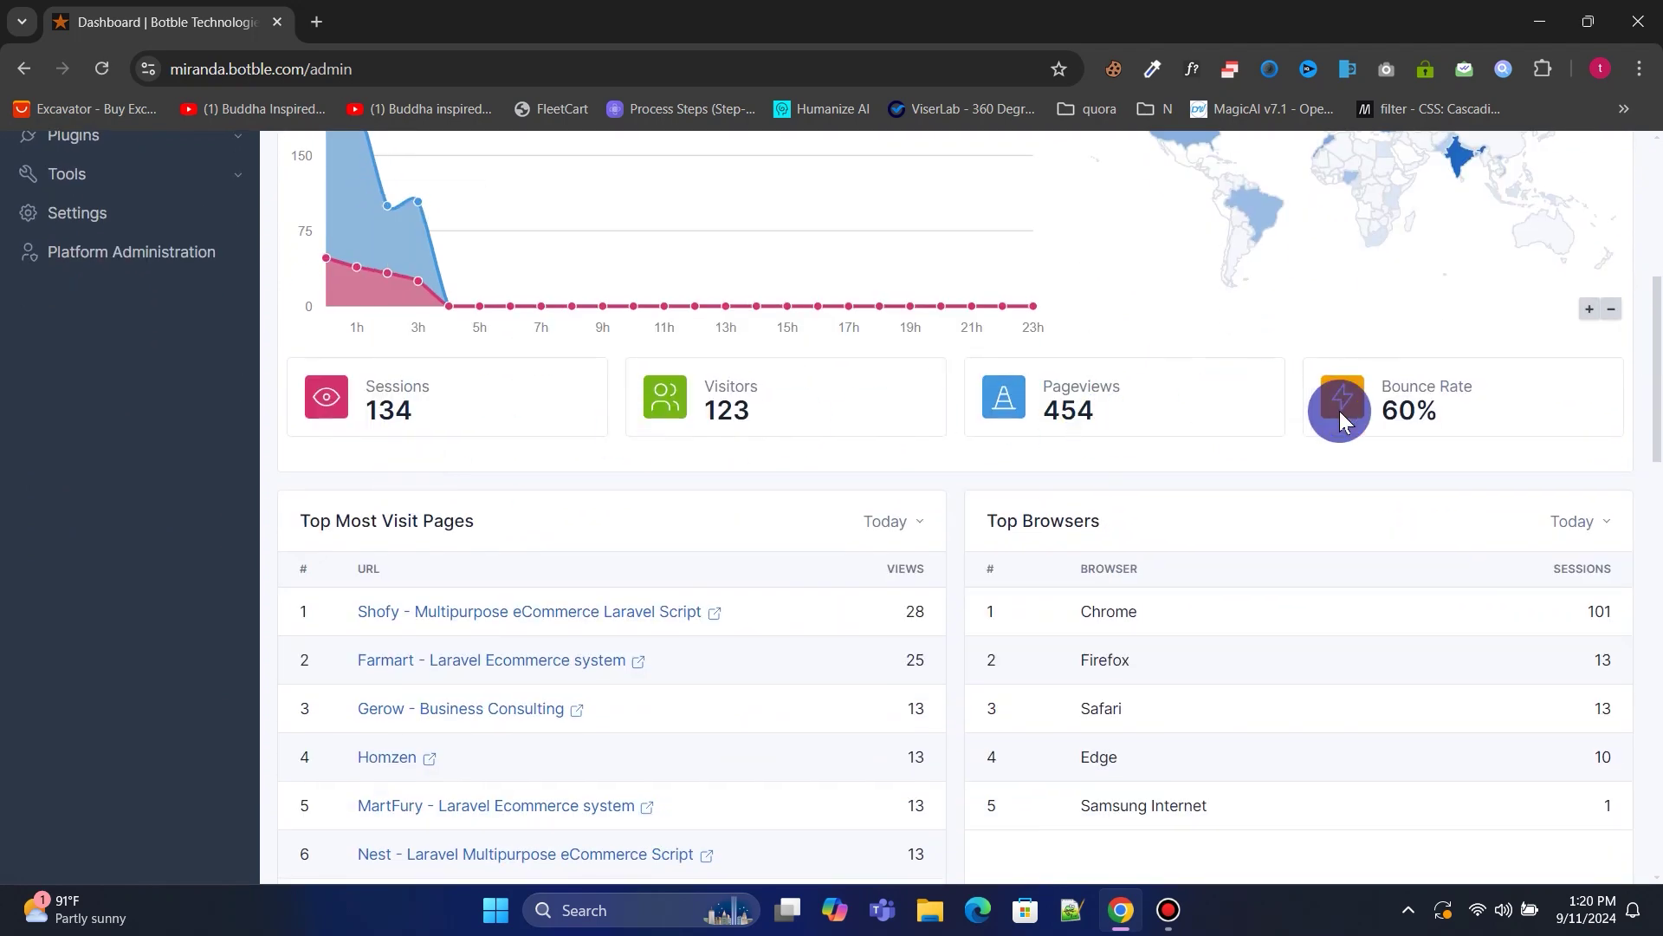
scroll(1340, 411, "down", 15)
scroll(507, 595, "up", 5)
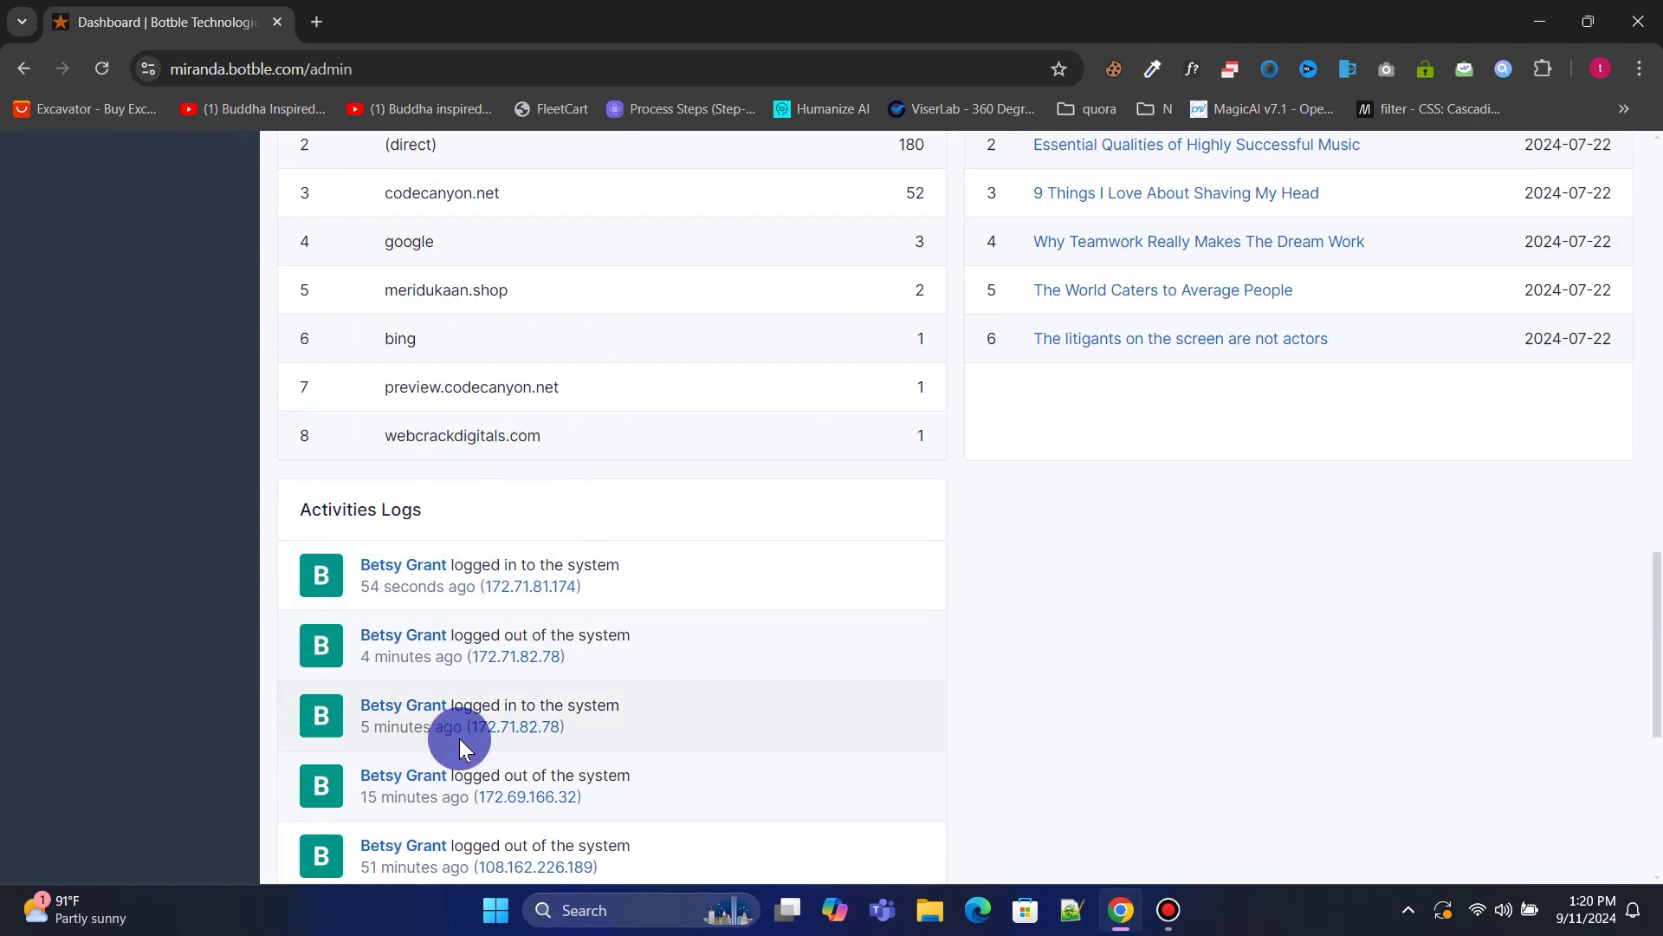
scroll(938, 593, "up", 18)
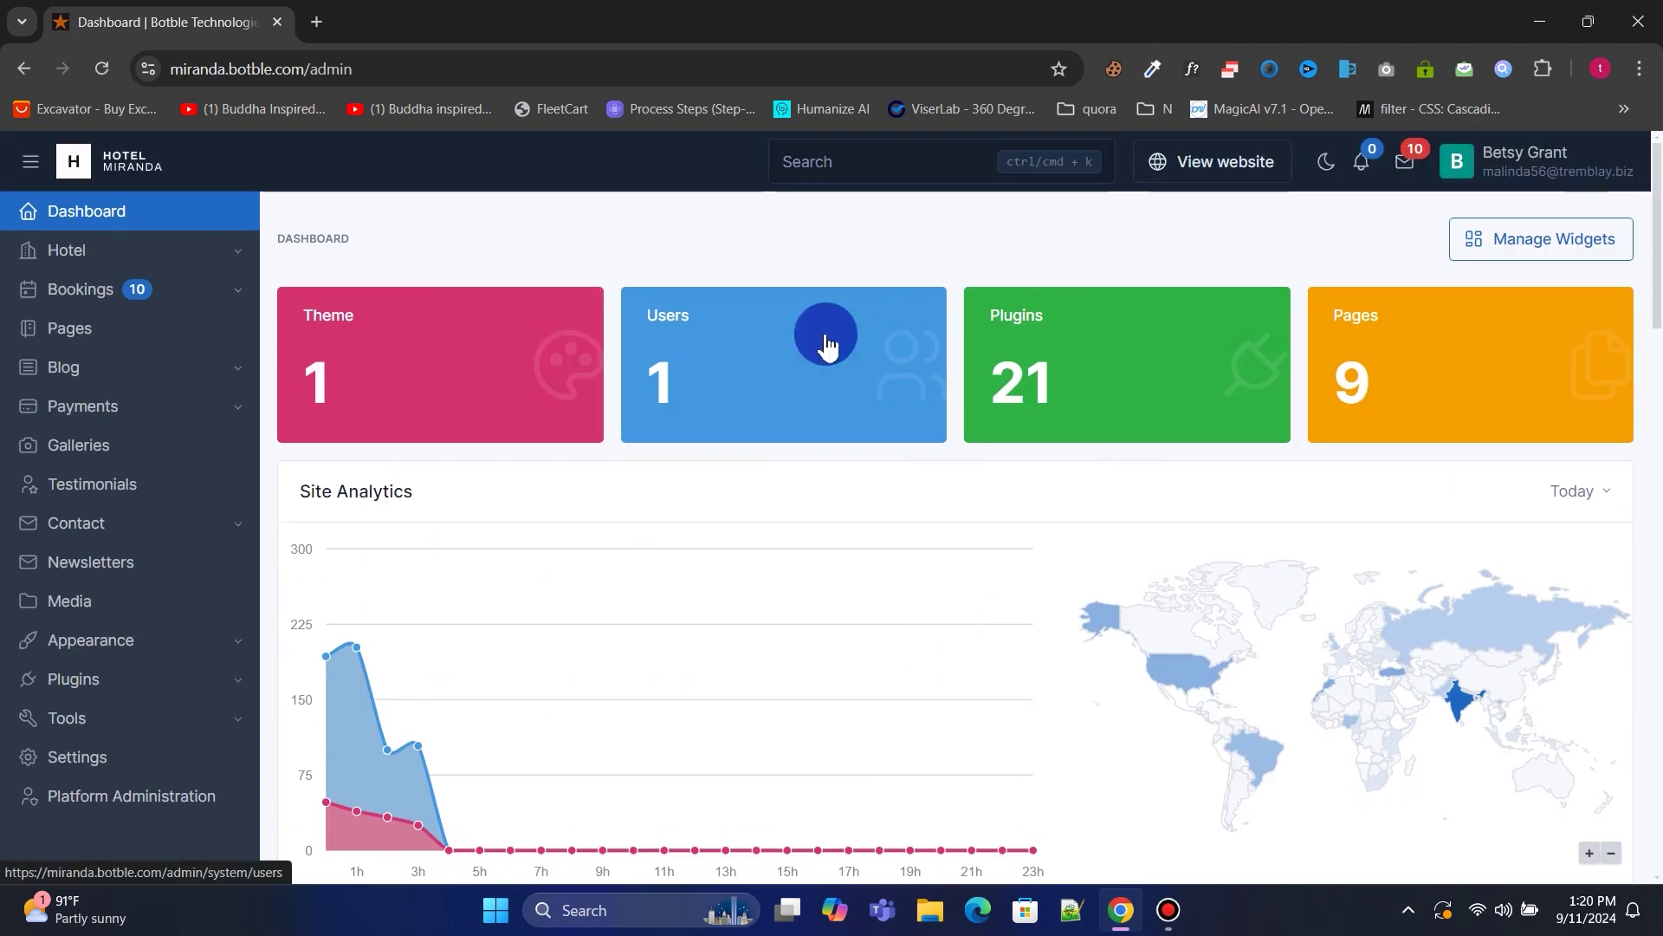
- Expand and collapse the Hotel sidebar section, then expand Bookings
left_click(204, 241)
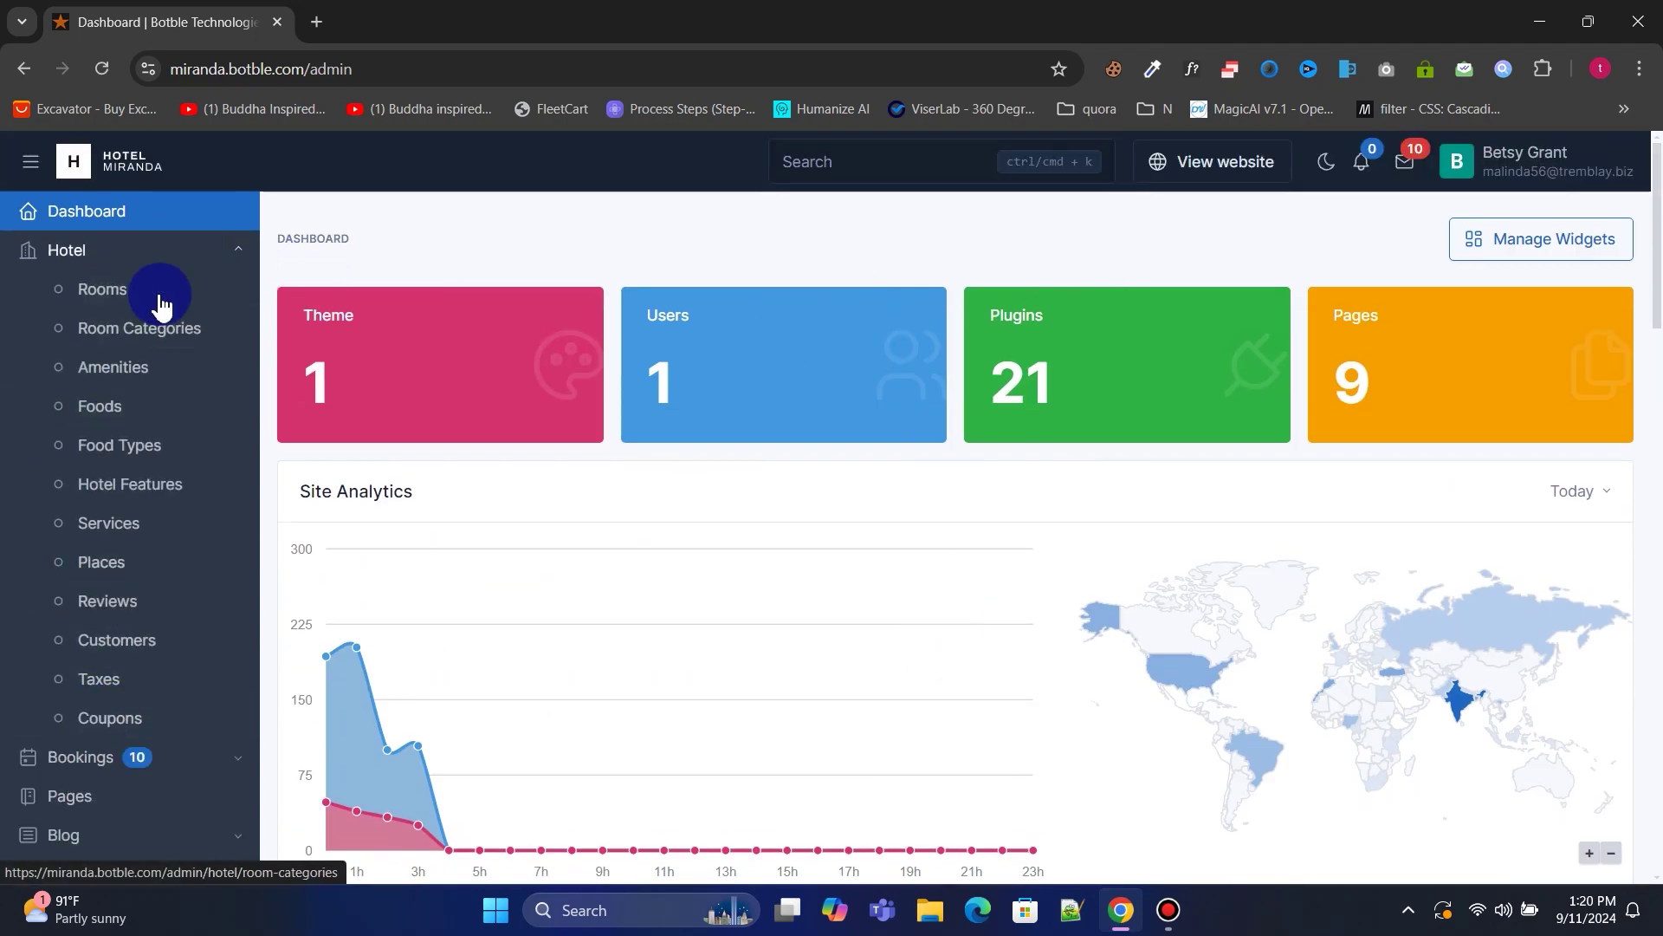
left_click(158, 264)
left_click(158, 299)
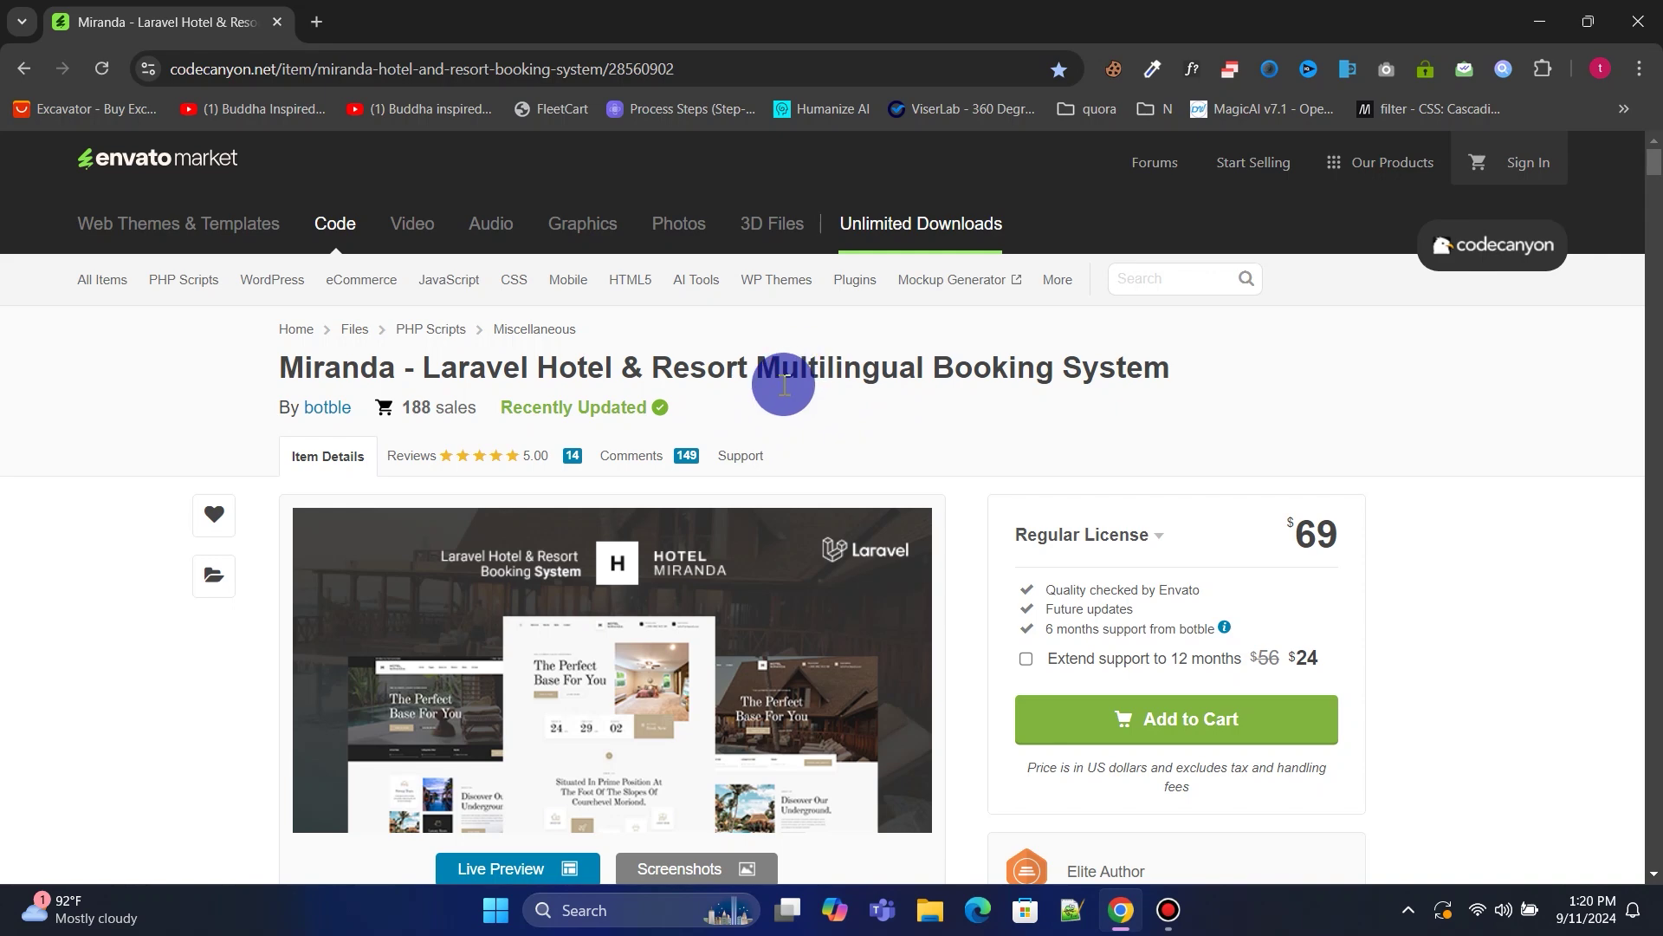
- Scroll through the Miranda CodeCanyon item page, then minimise the browser
scroll(784, 384, "down", 1)
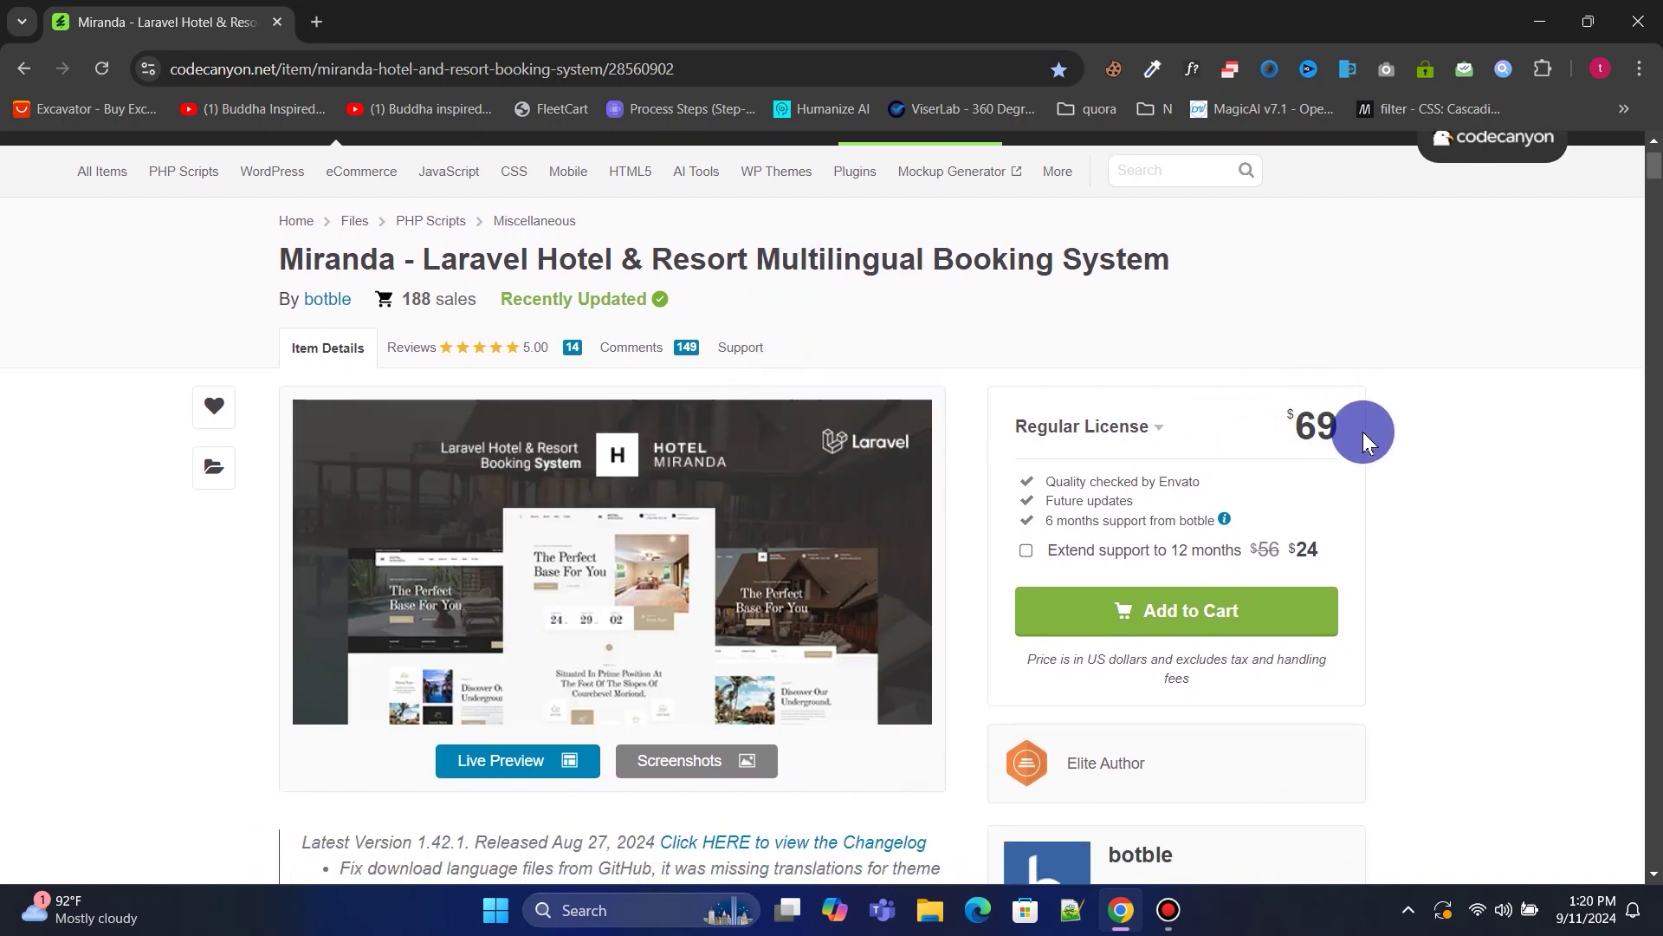
scroll(698, 431, "down", 15)
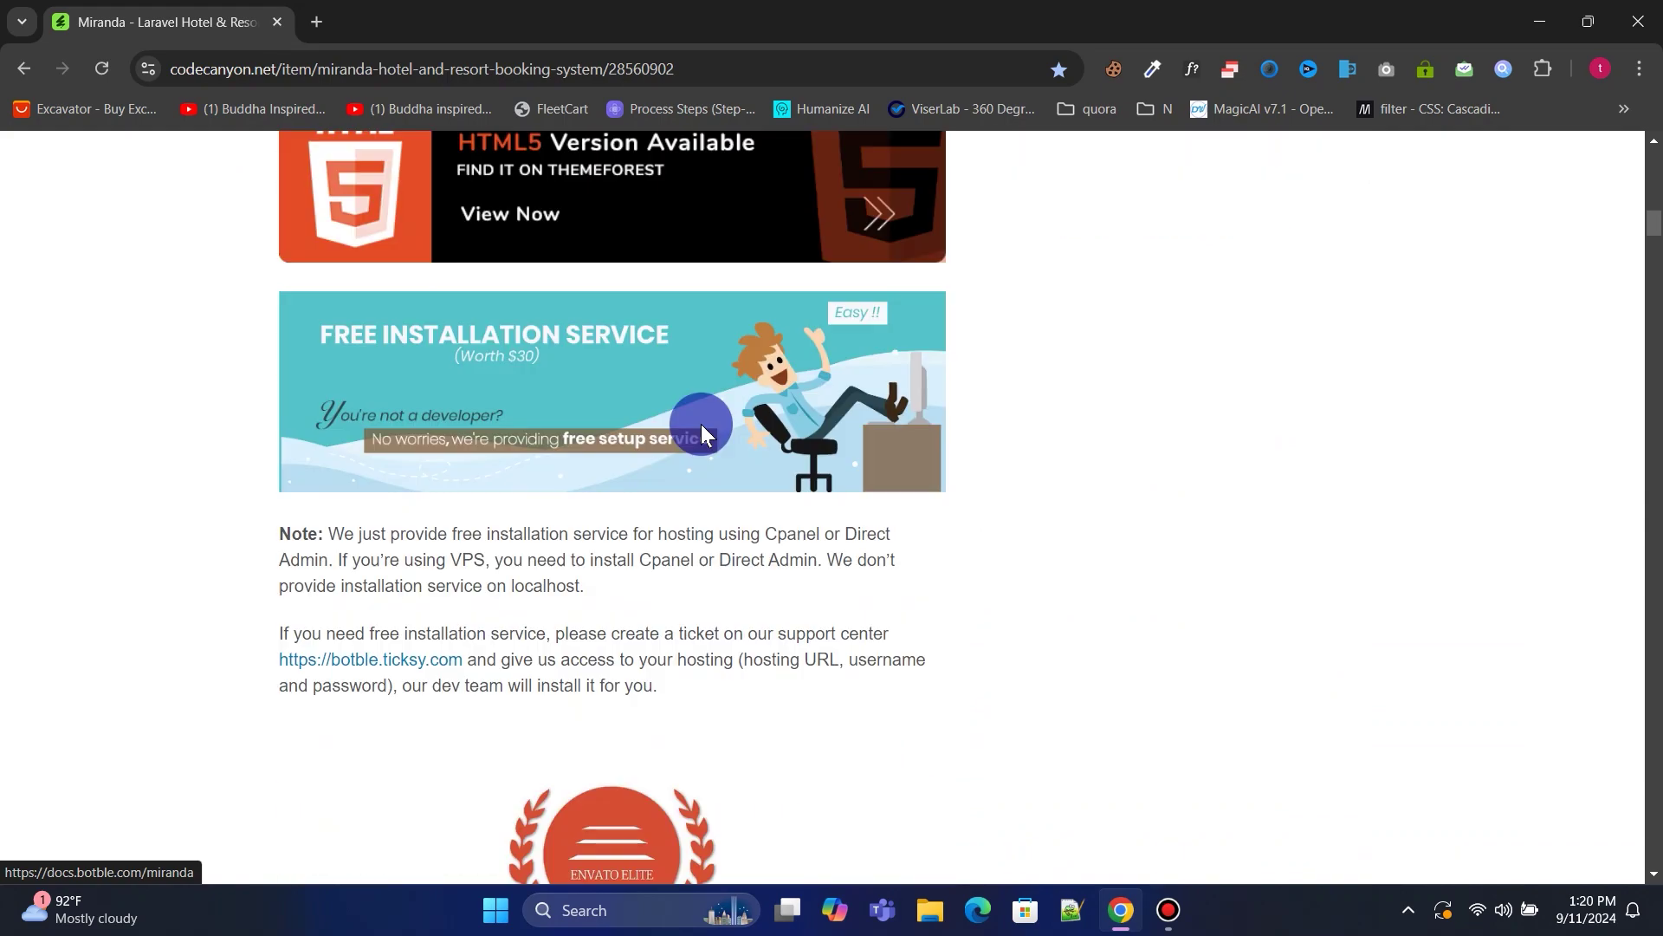
scroll(700, 429, "down", 6)
scroll(700, 437, "up", 20)
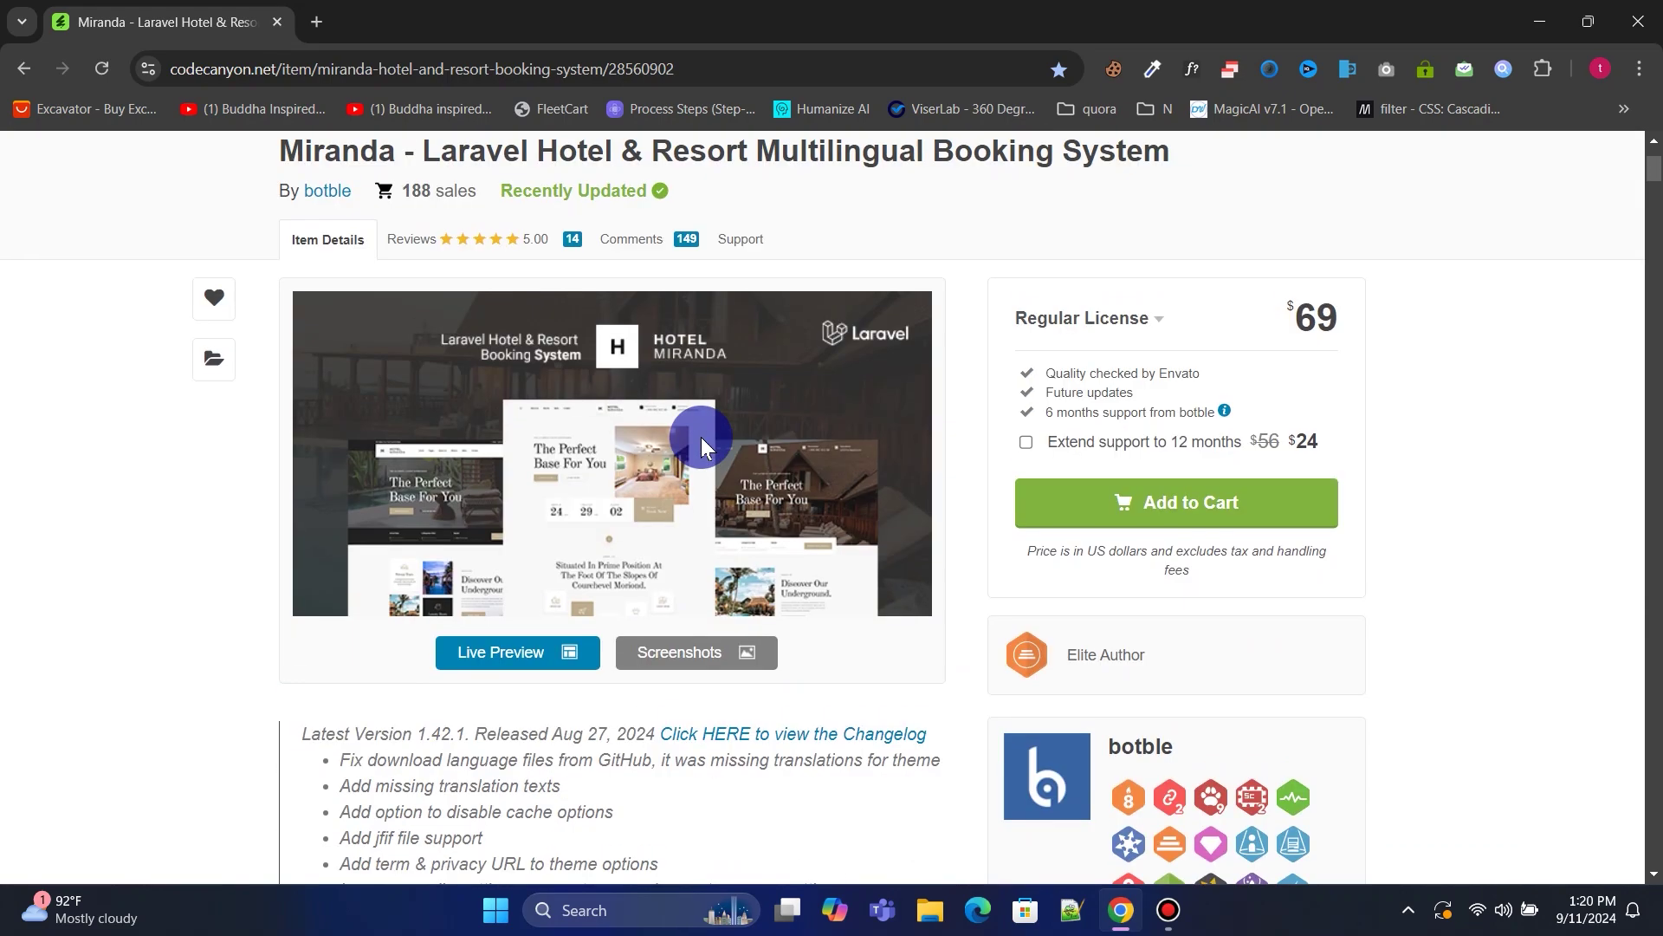
scroll(699, 436, "up", 2)
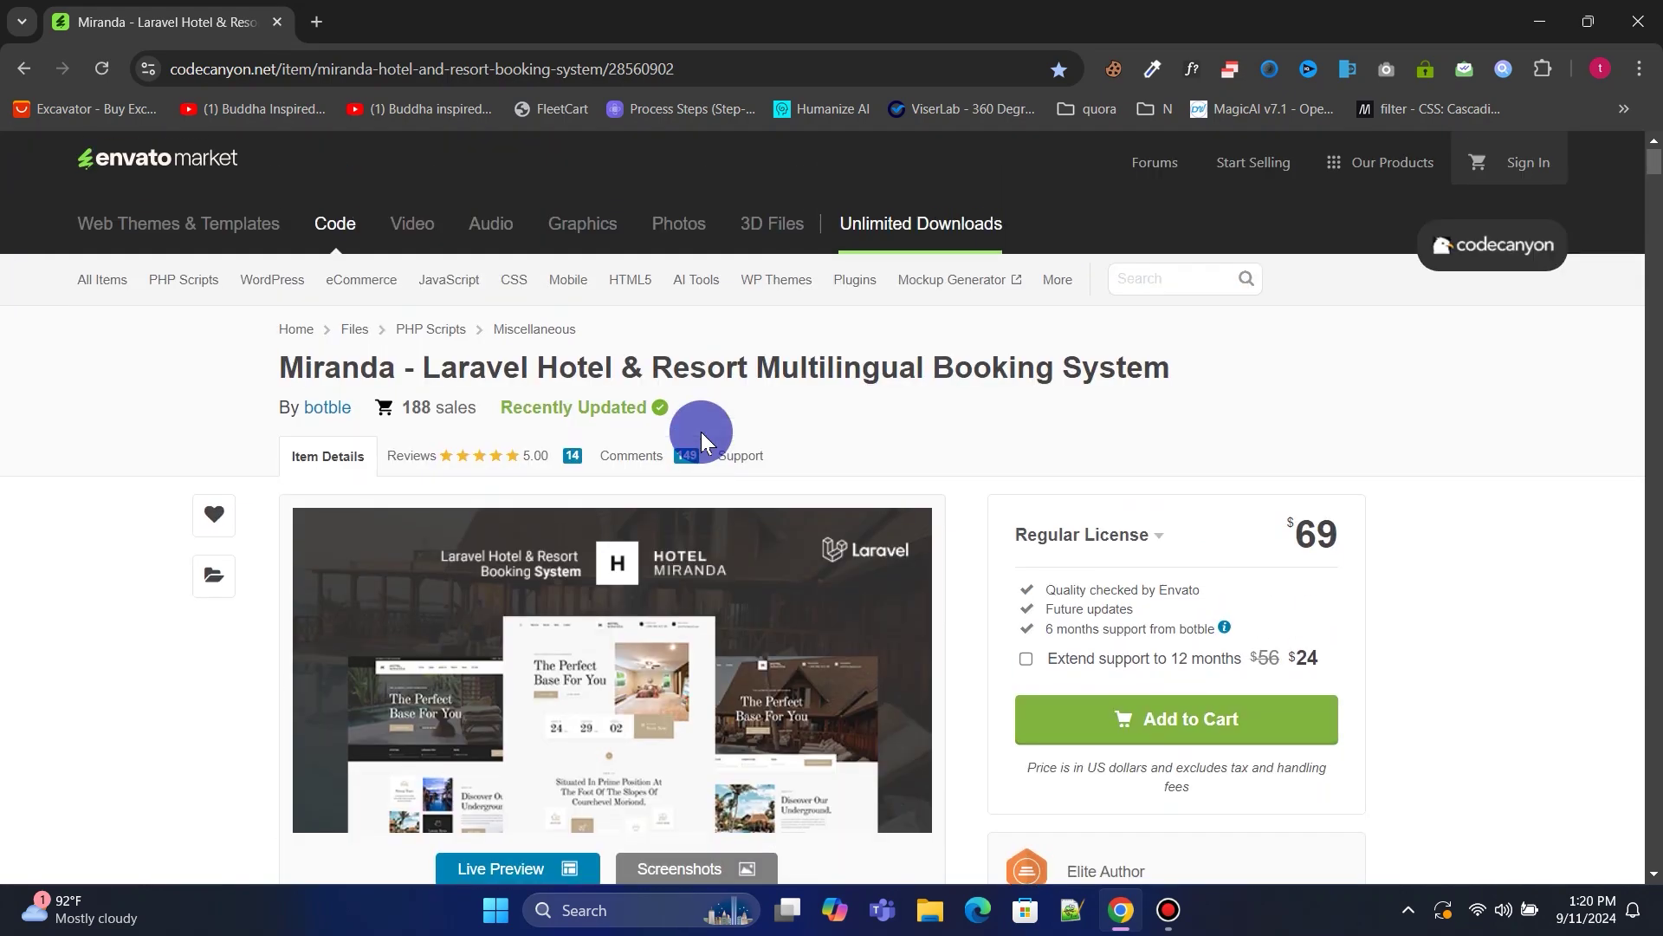
left_click(1532, 25)
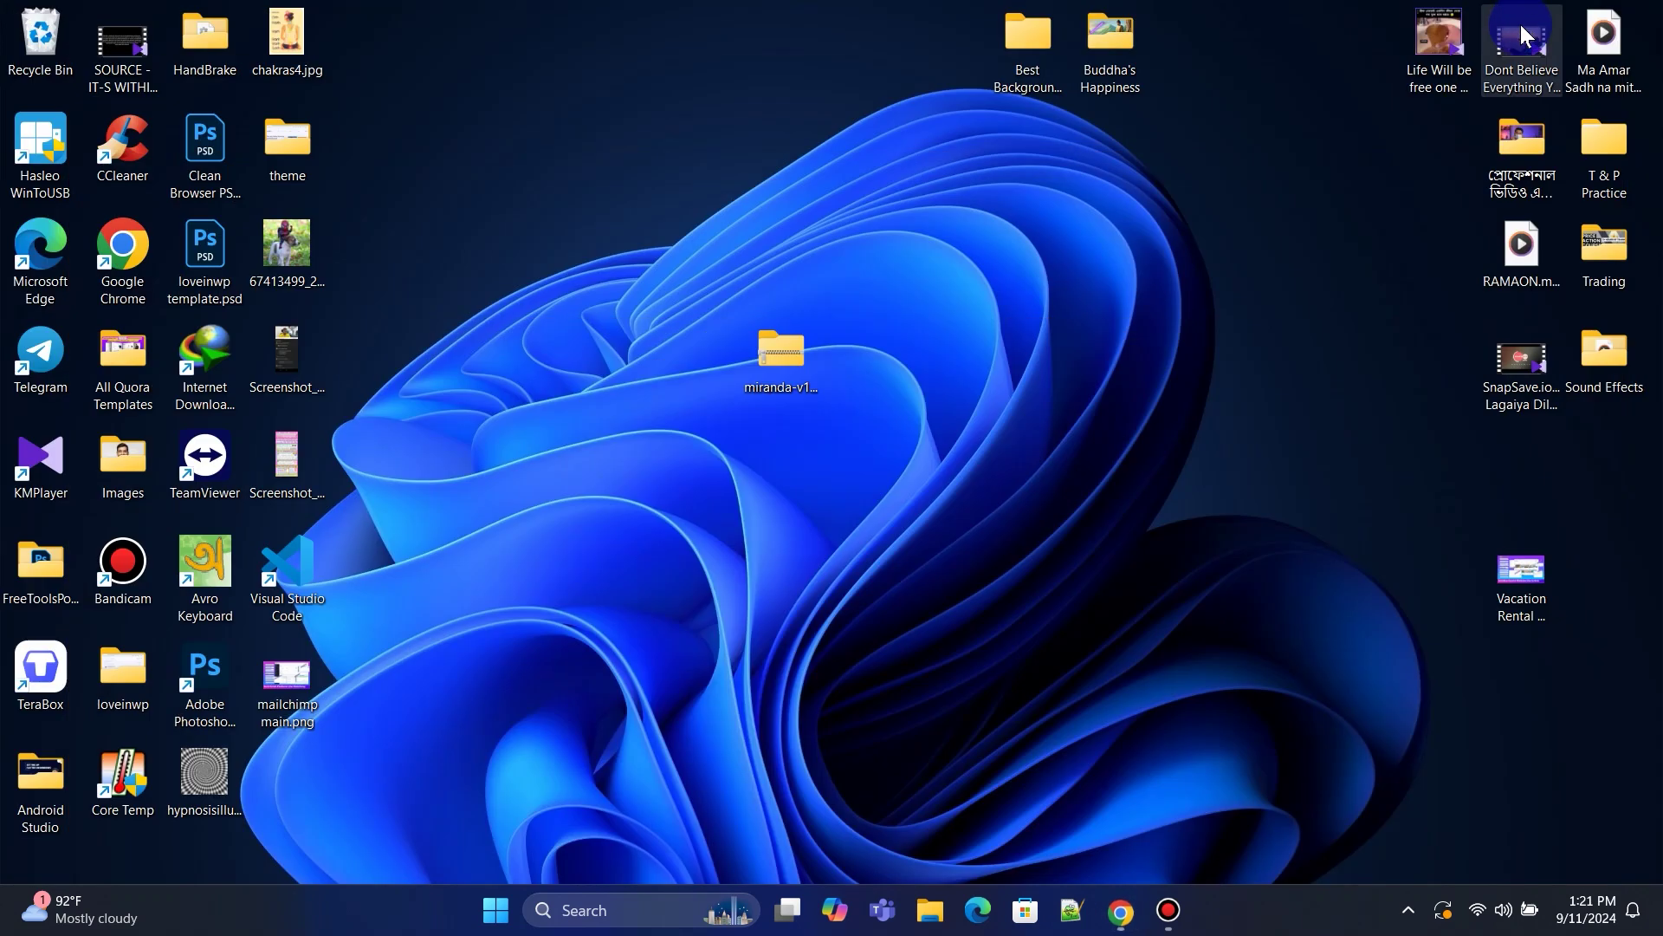
- Select the 102 MB miranda-v1.42.1.zip on the desktop and focus a new tab's address bar
left_click(805, 369)
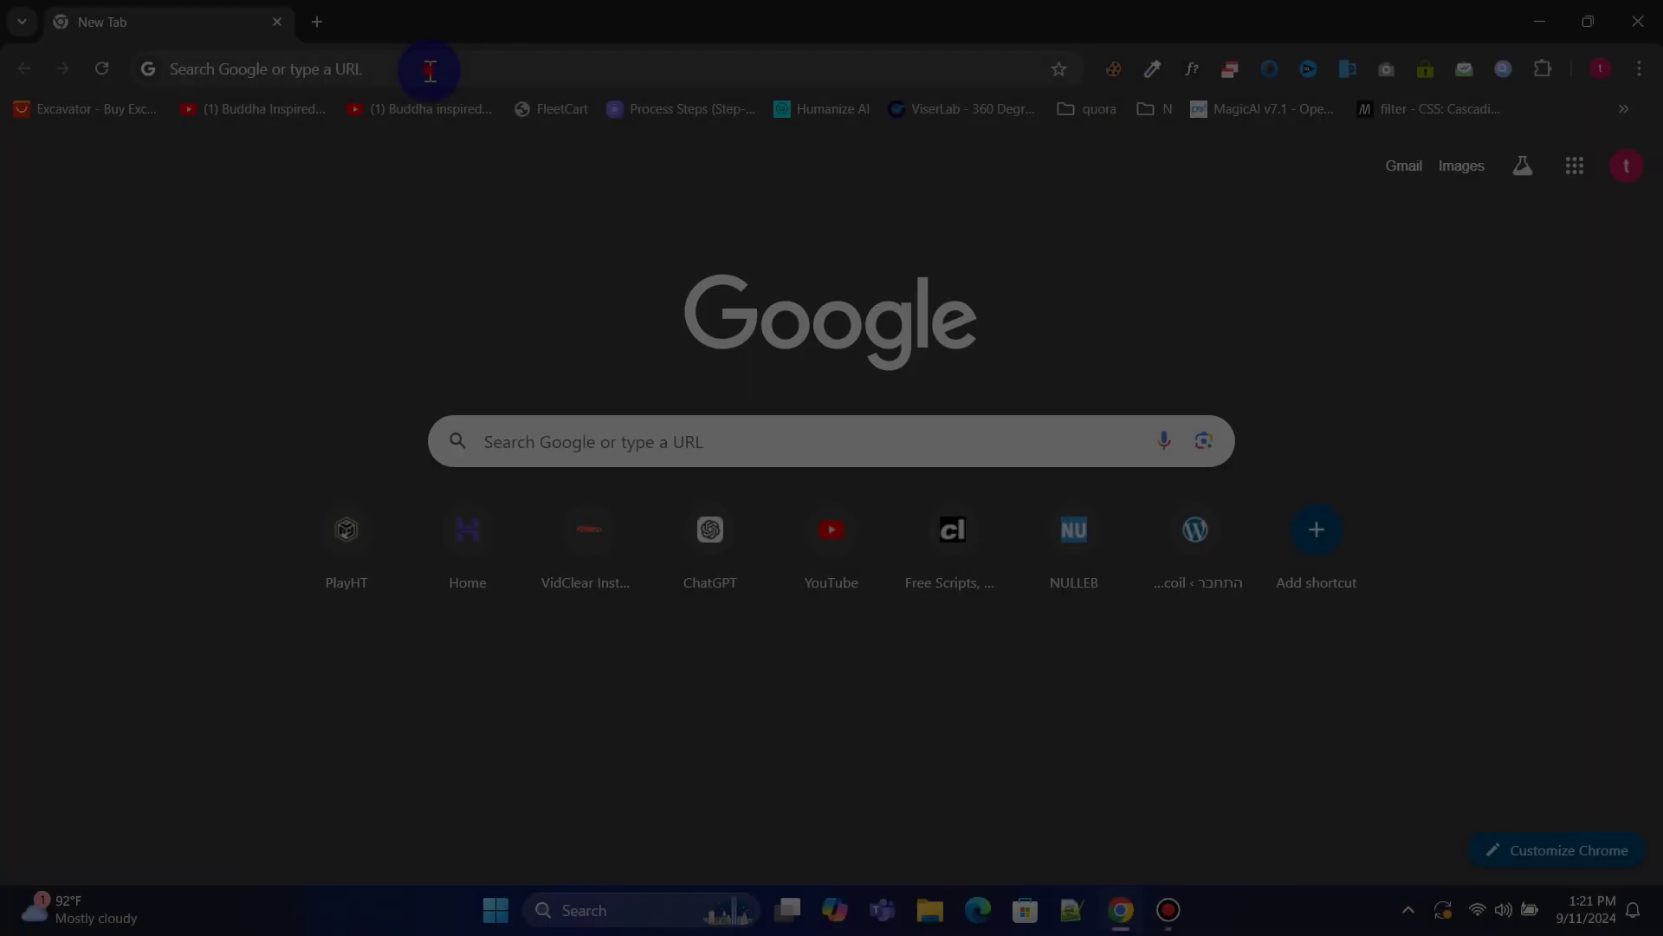
left_click(398, 67)
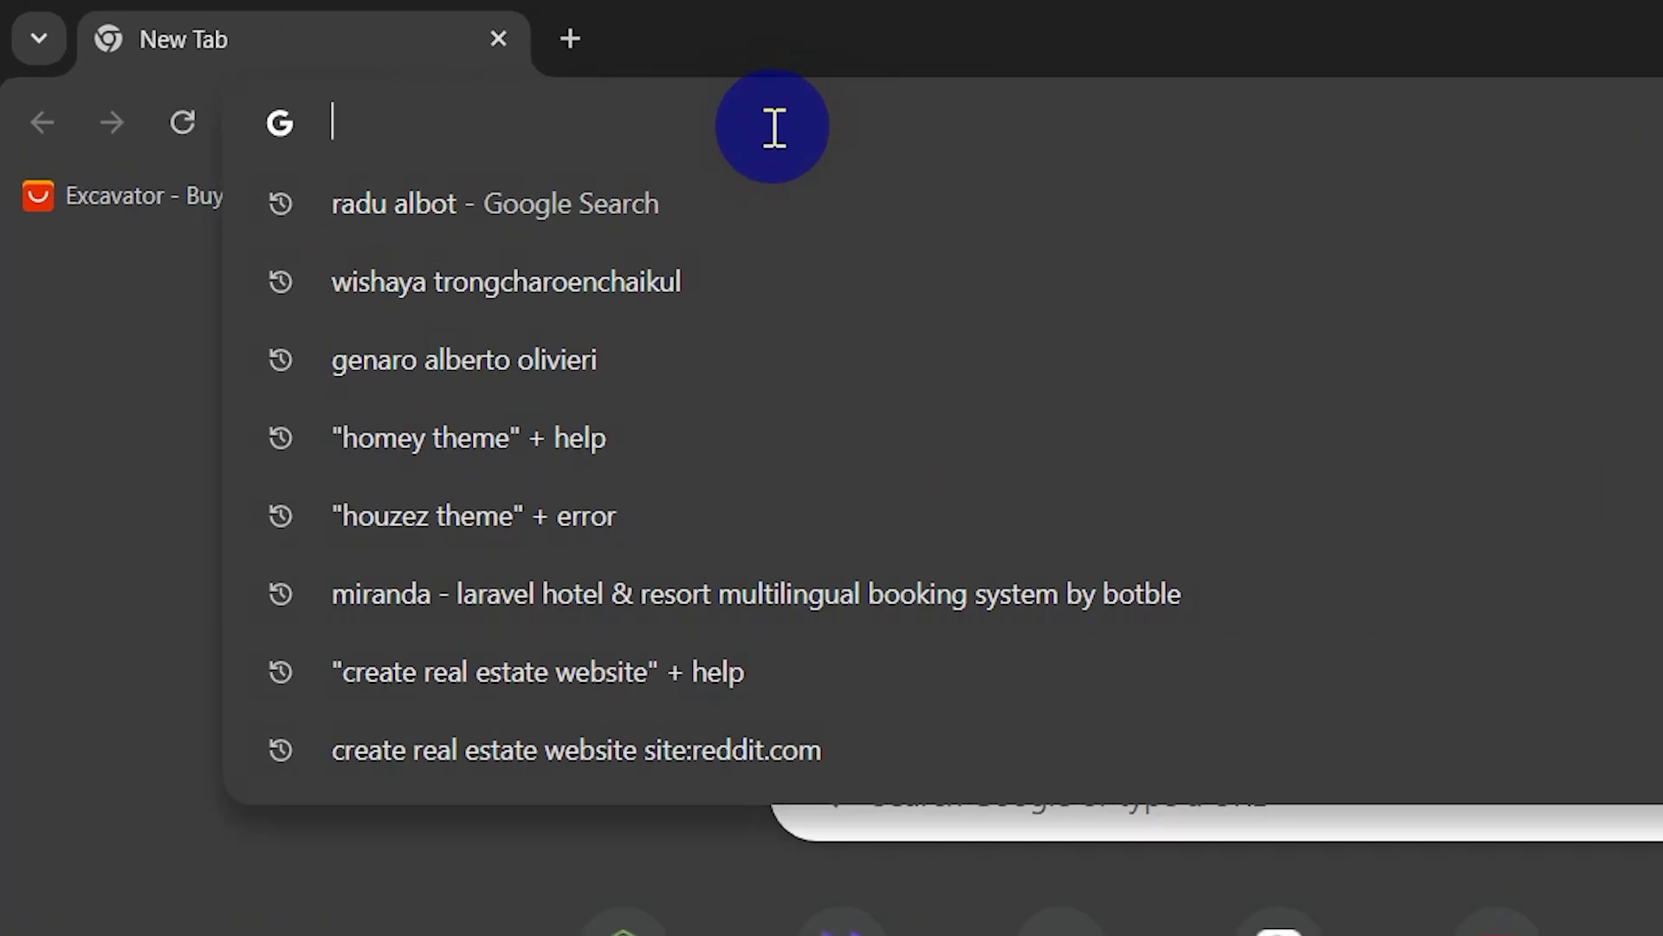
- Load loveinwp.com/hostinger and dismiss the sales assistant chat panel
type("lovei")
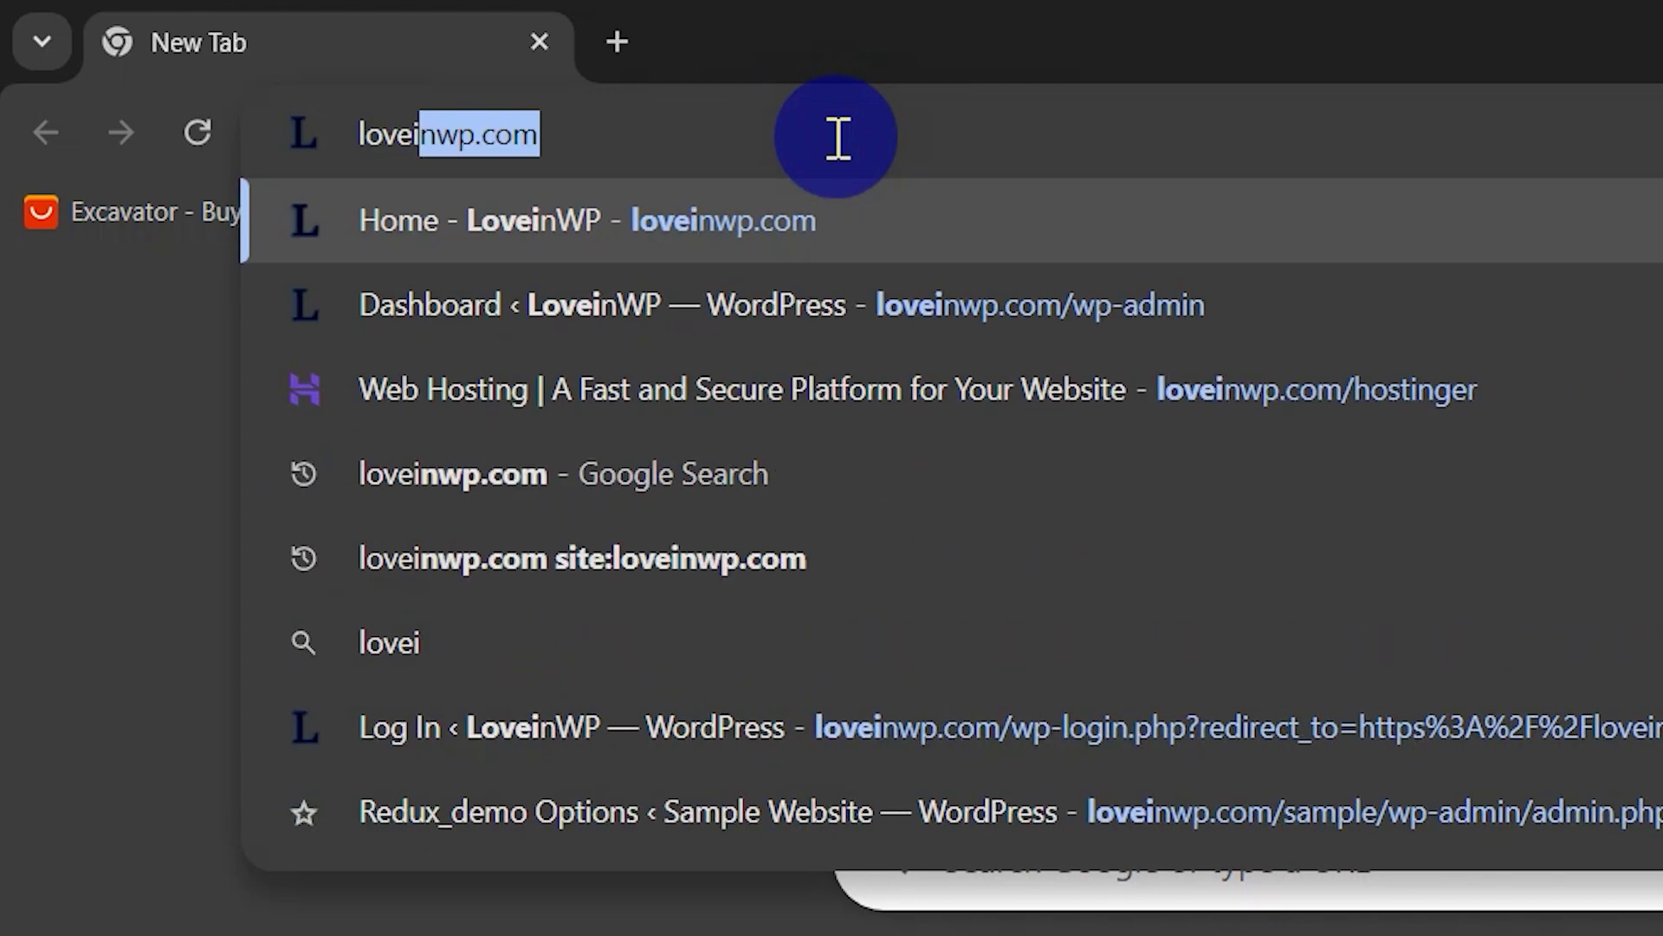
type("nwp.com/hosti")
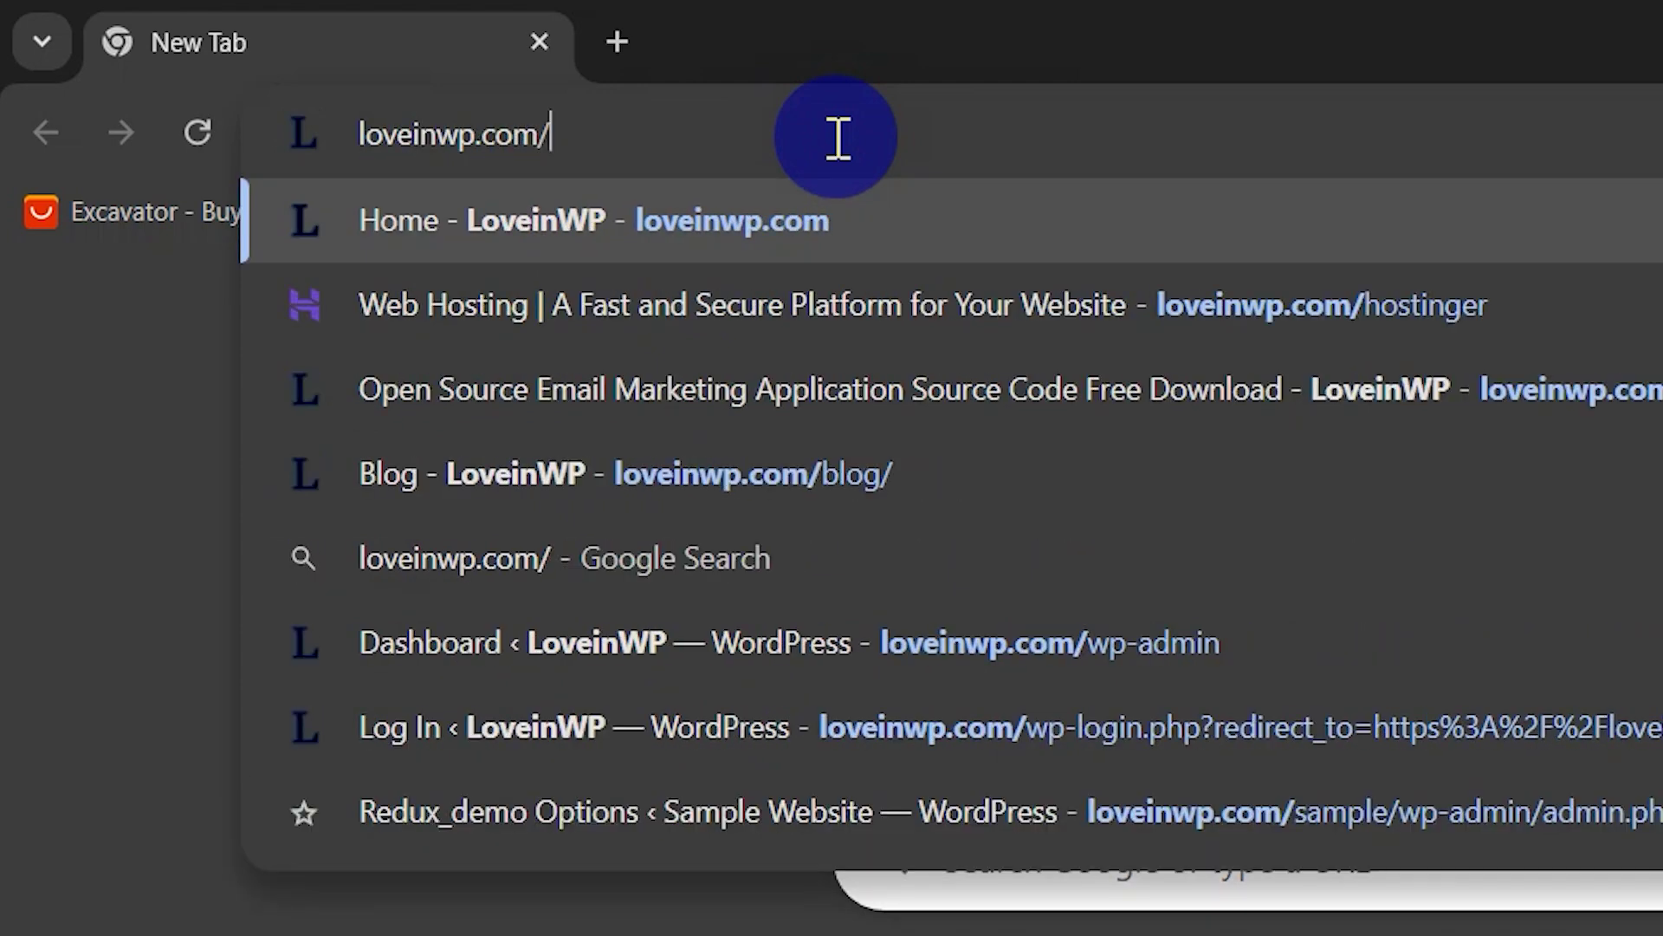
type("nger")
key("Return")
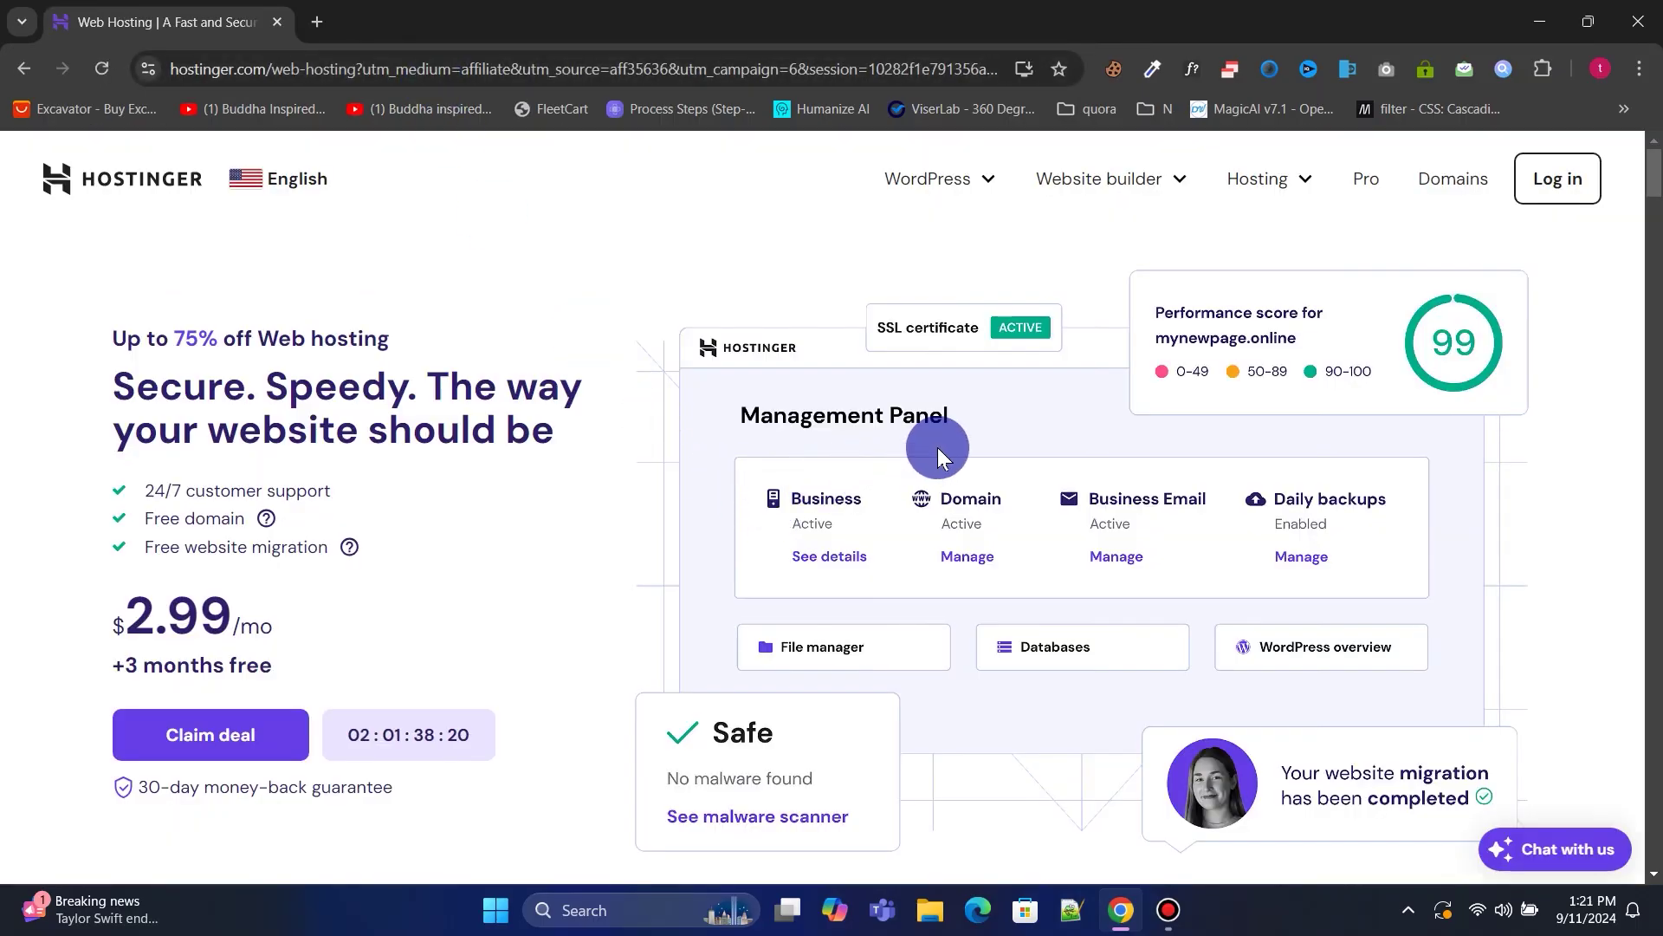
left_click_drag(1655, 195, 1650, 267)
left_click(1604, 336)
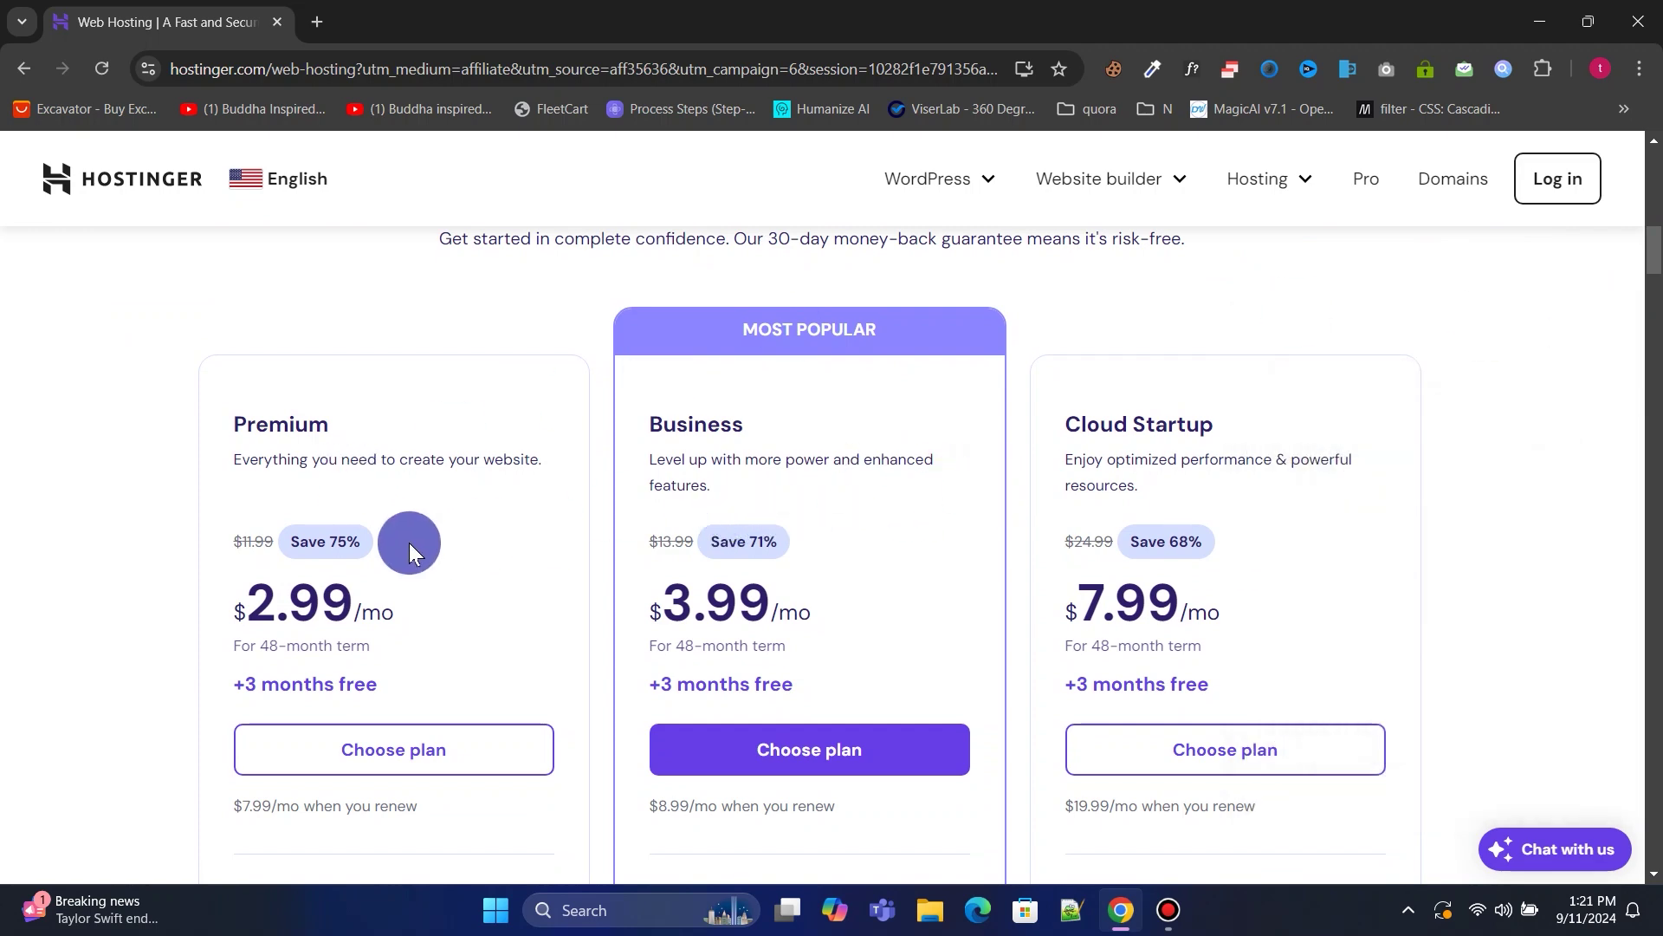
- Compare the Premium, Business and Cloud Startup hosting plans
scroll(831, 492, "down", 5)
mouse_move(298, 625)
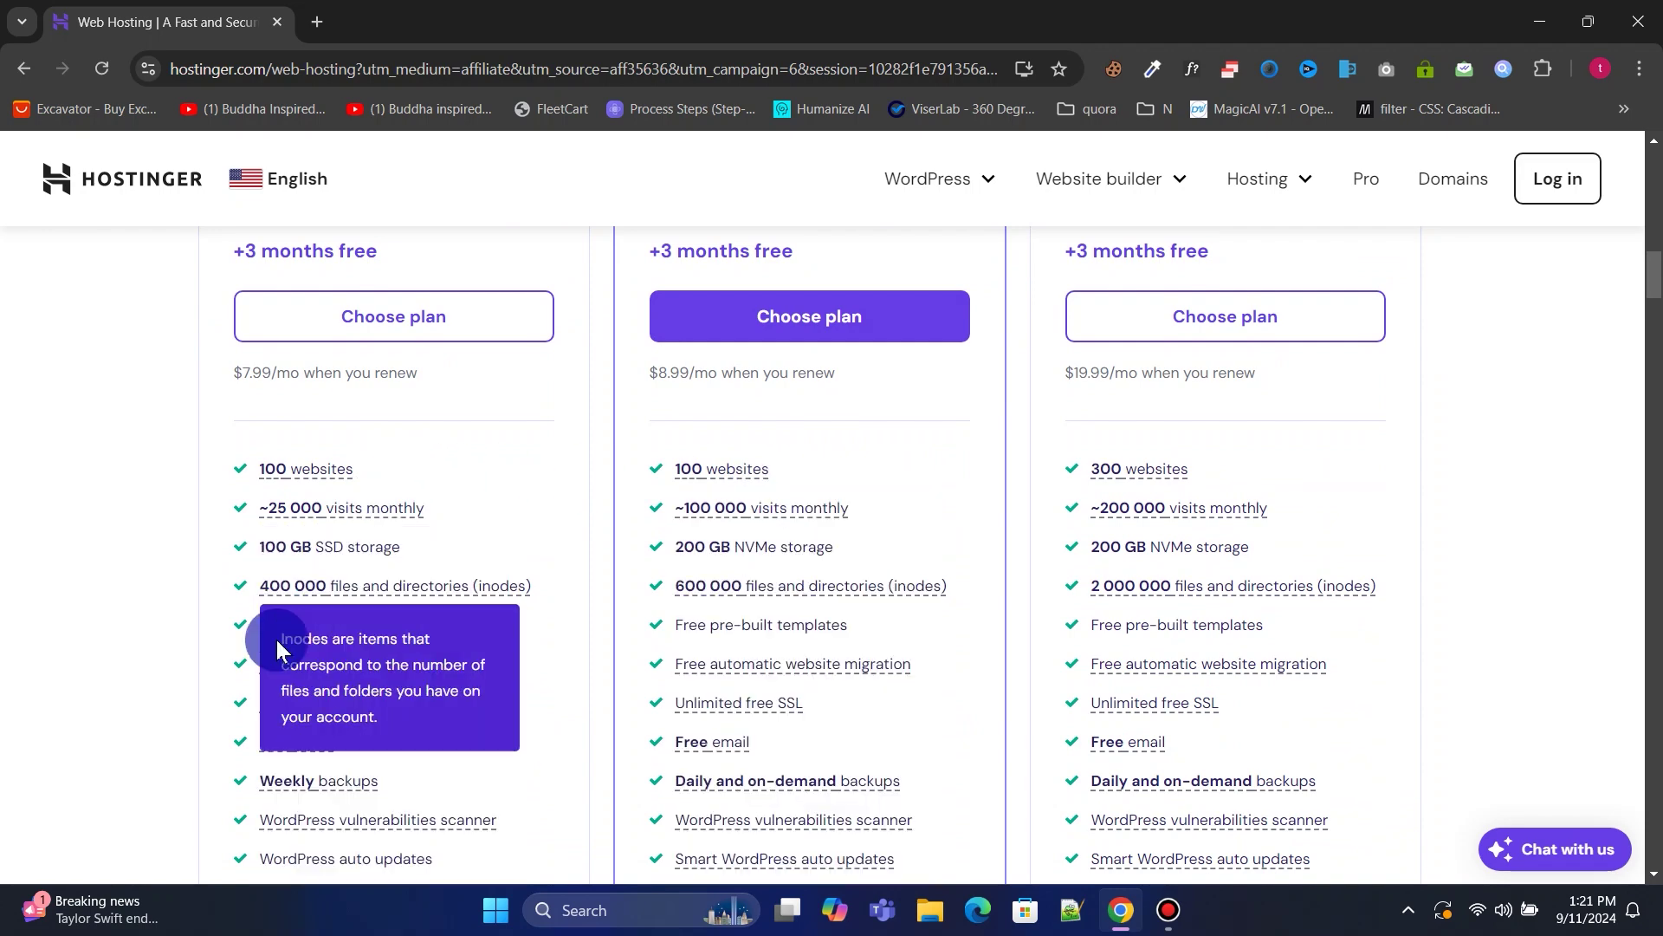
scroll(770, 640, "up", 4)
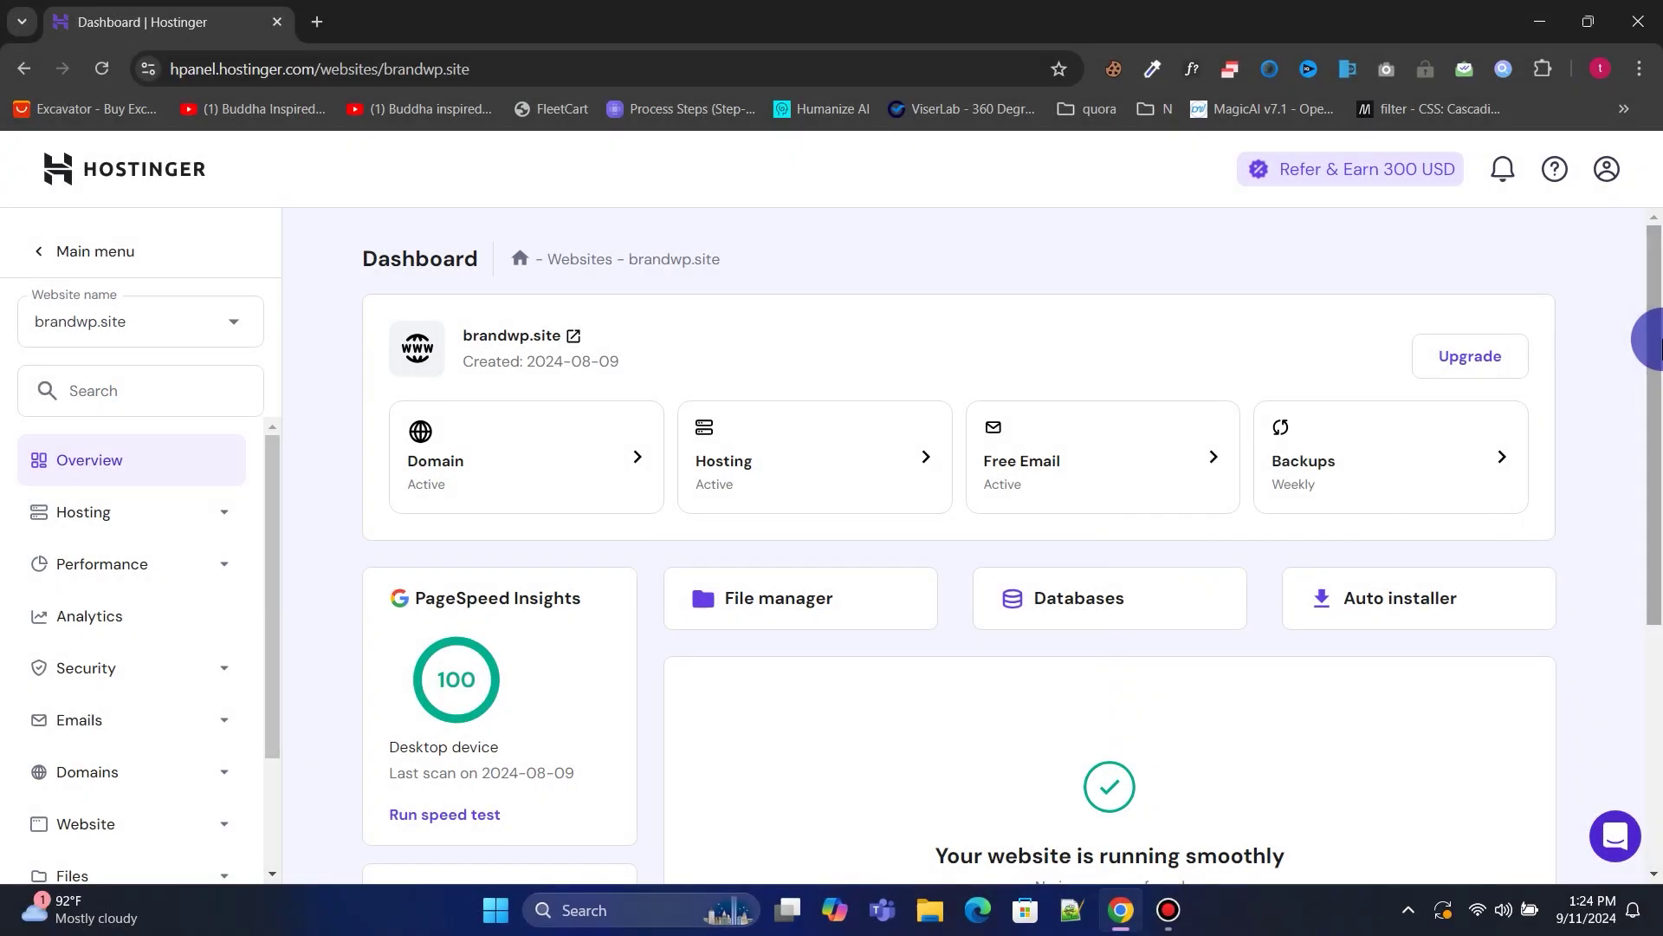
mouse_move(1659, 342)
left_mouse_down()
mouse_move(1659, 633)
mouse_move(1659, 329)
left_mouse_up()
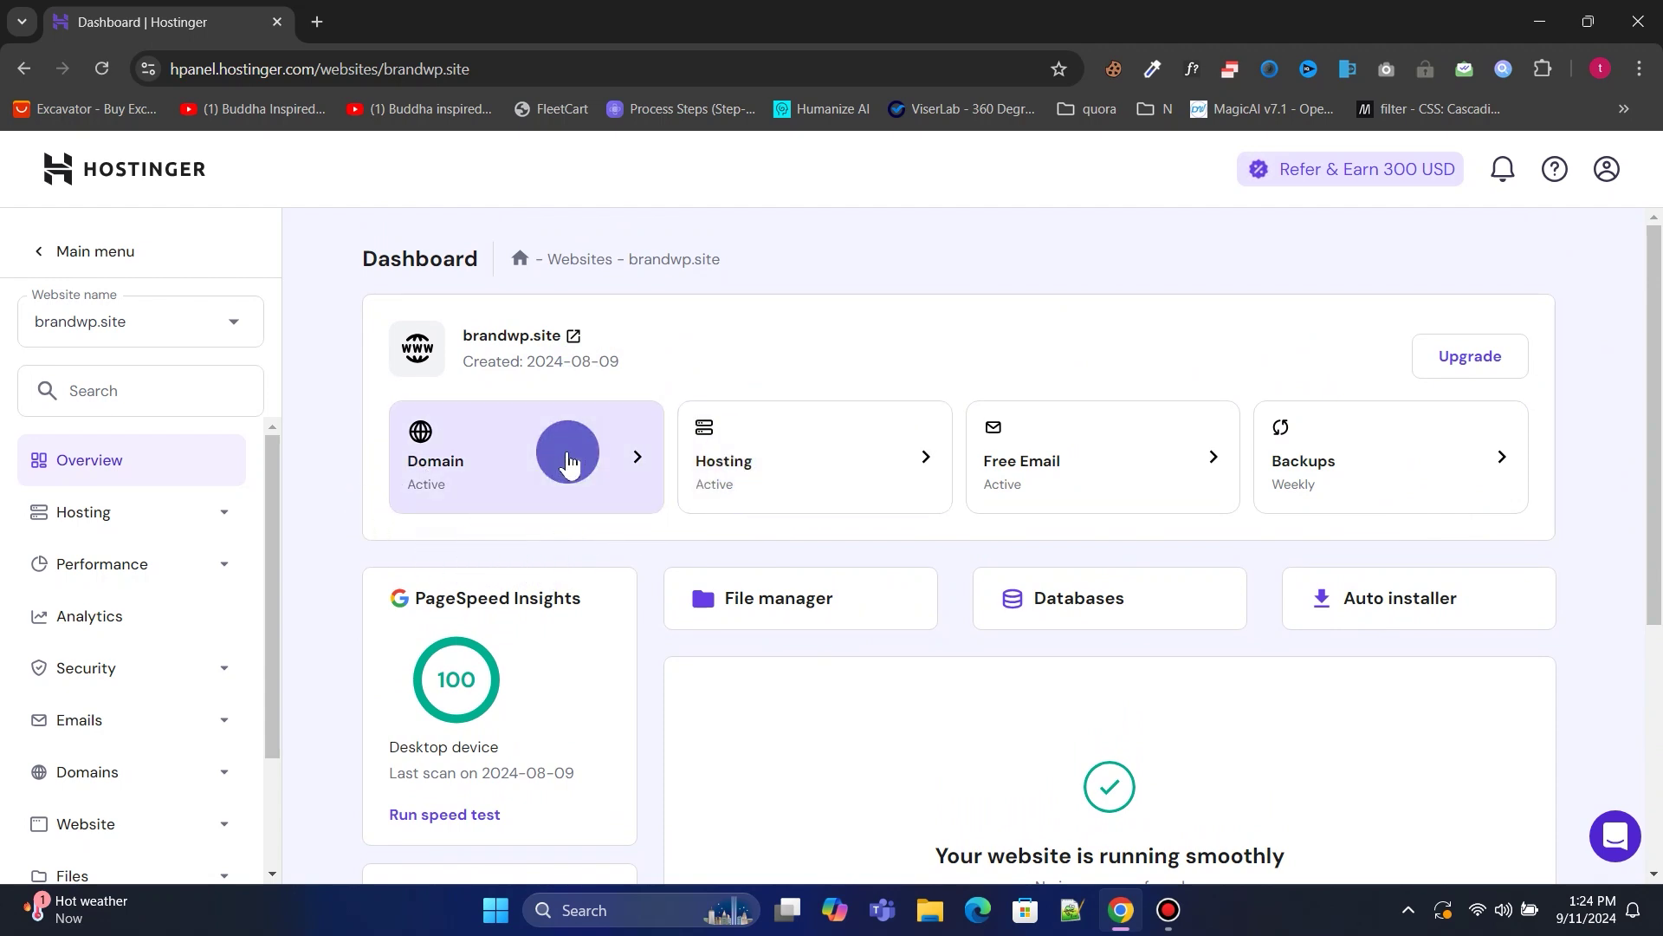
- Open the File Manager for brandwp.site and enter the public_html folder
scroll(251, 481, "down", 2)
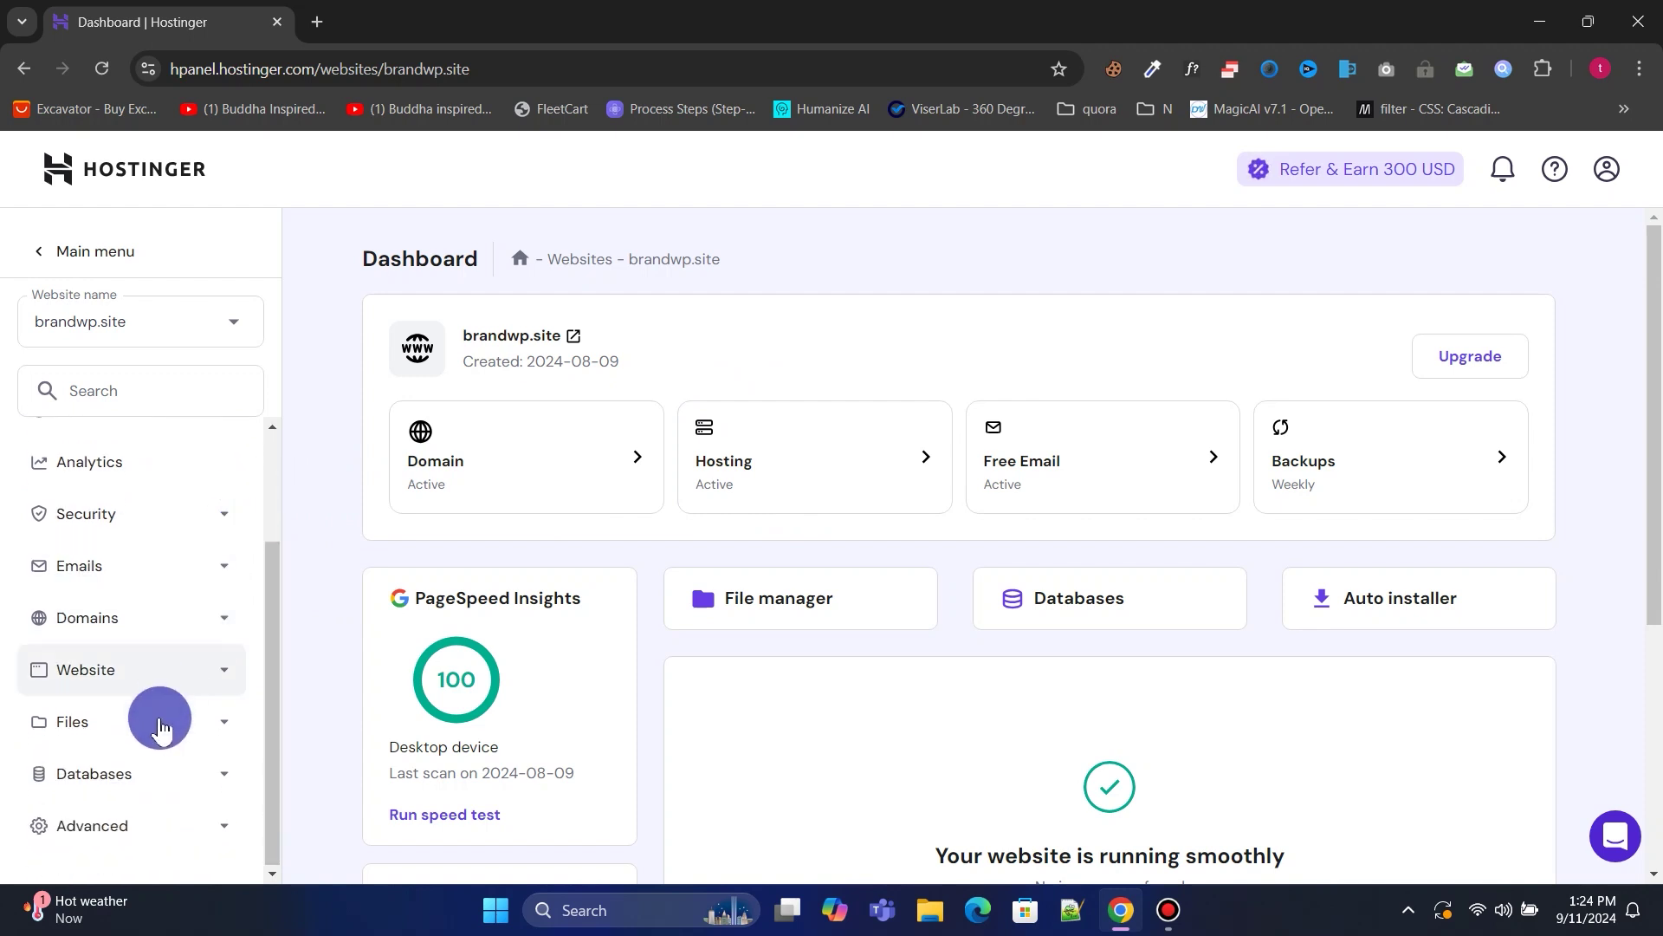
left_click(160, 724)
left_click(178, 771)
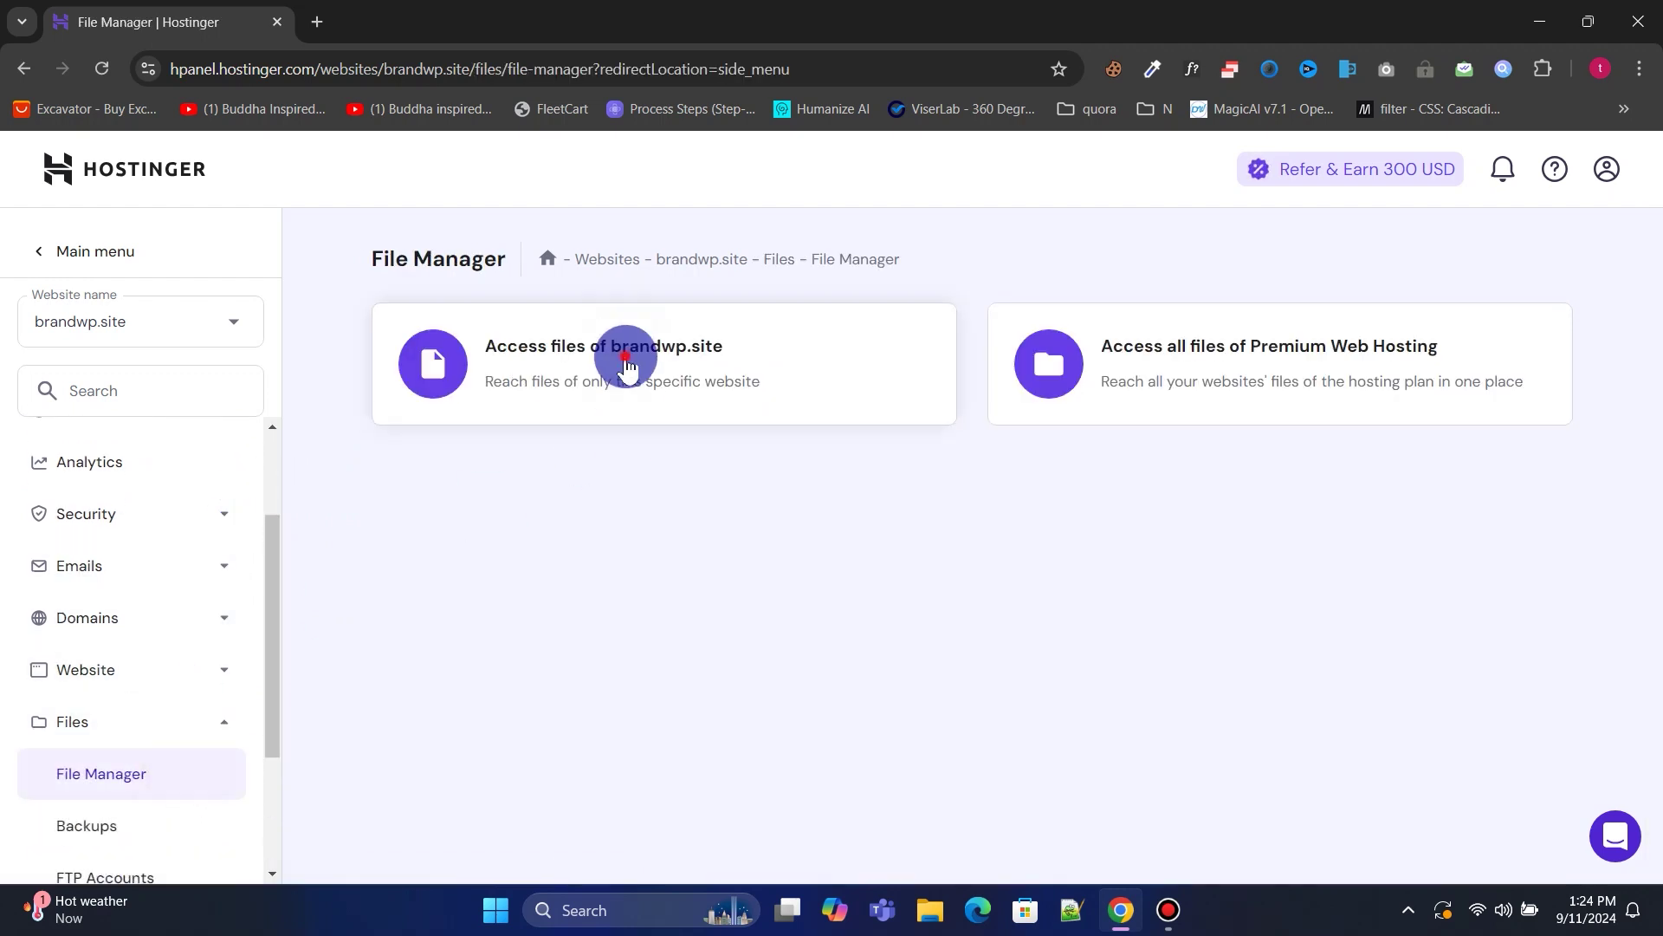
left_click(626, 362)
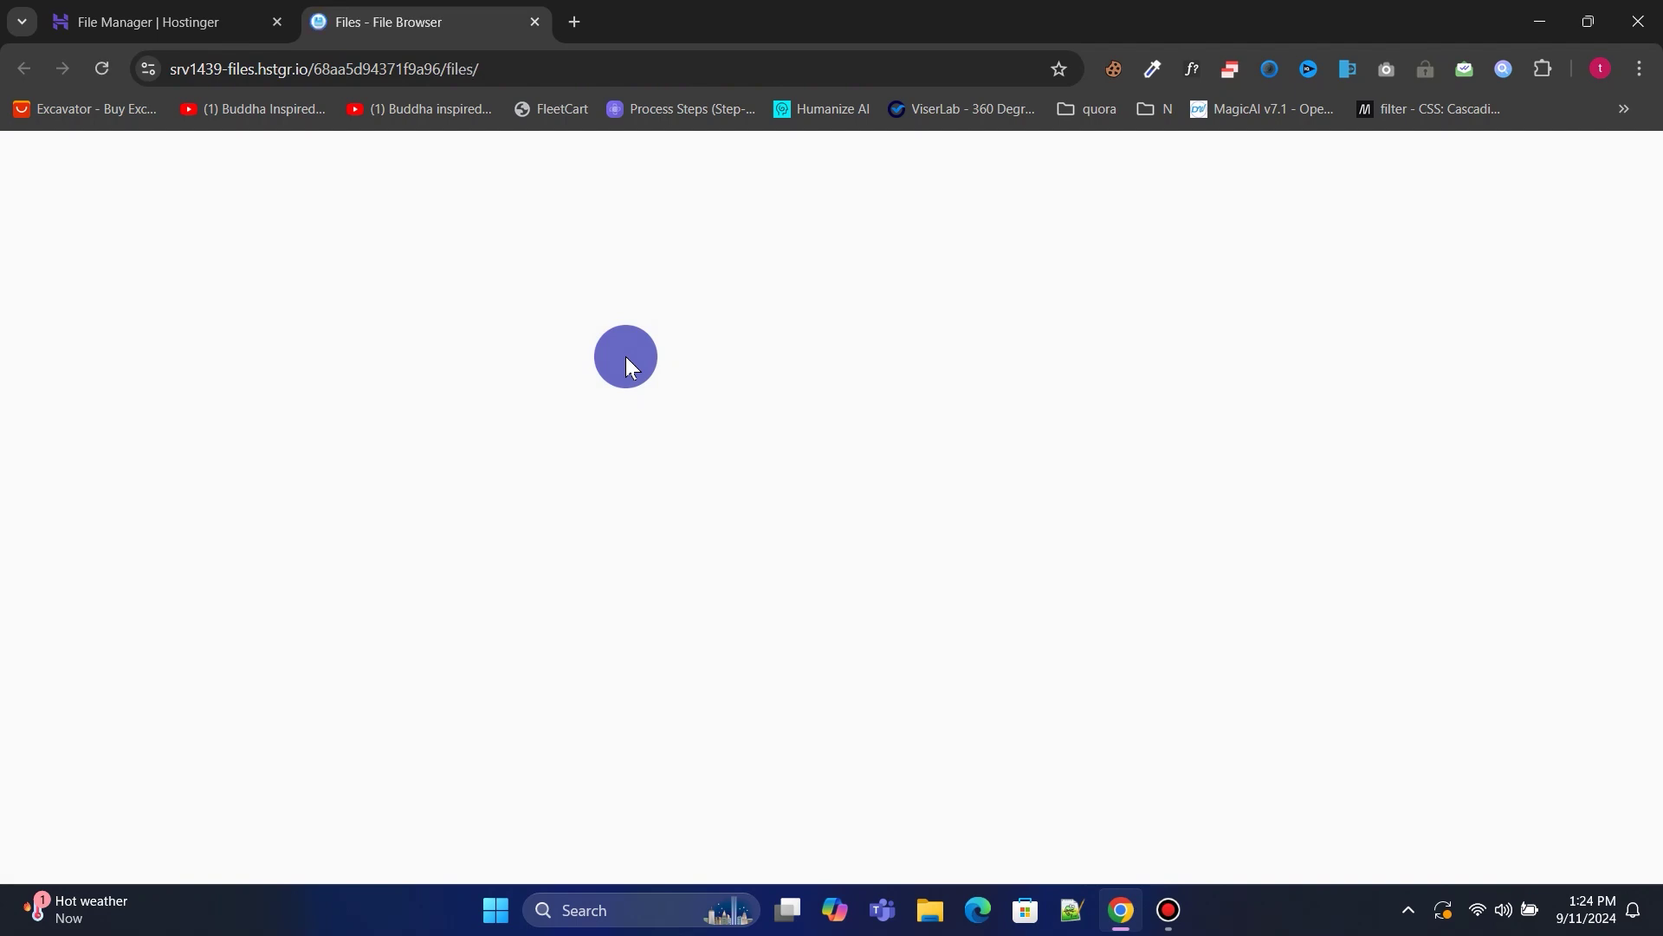
double_click(531, 341)
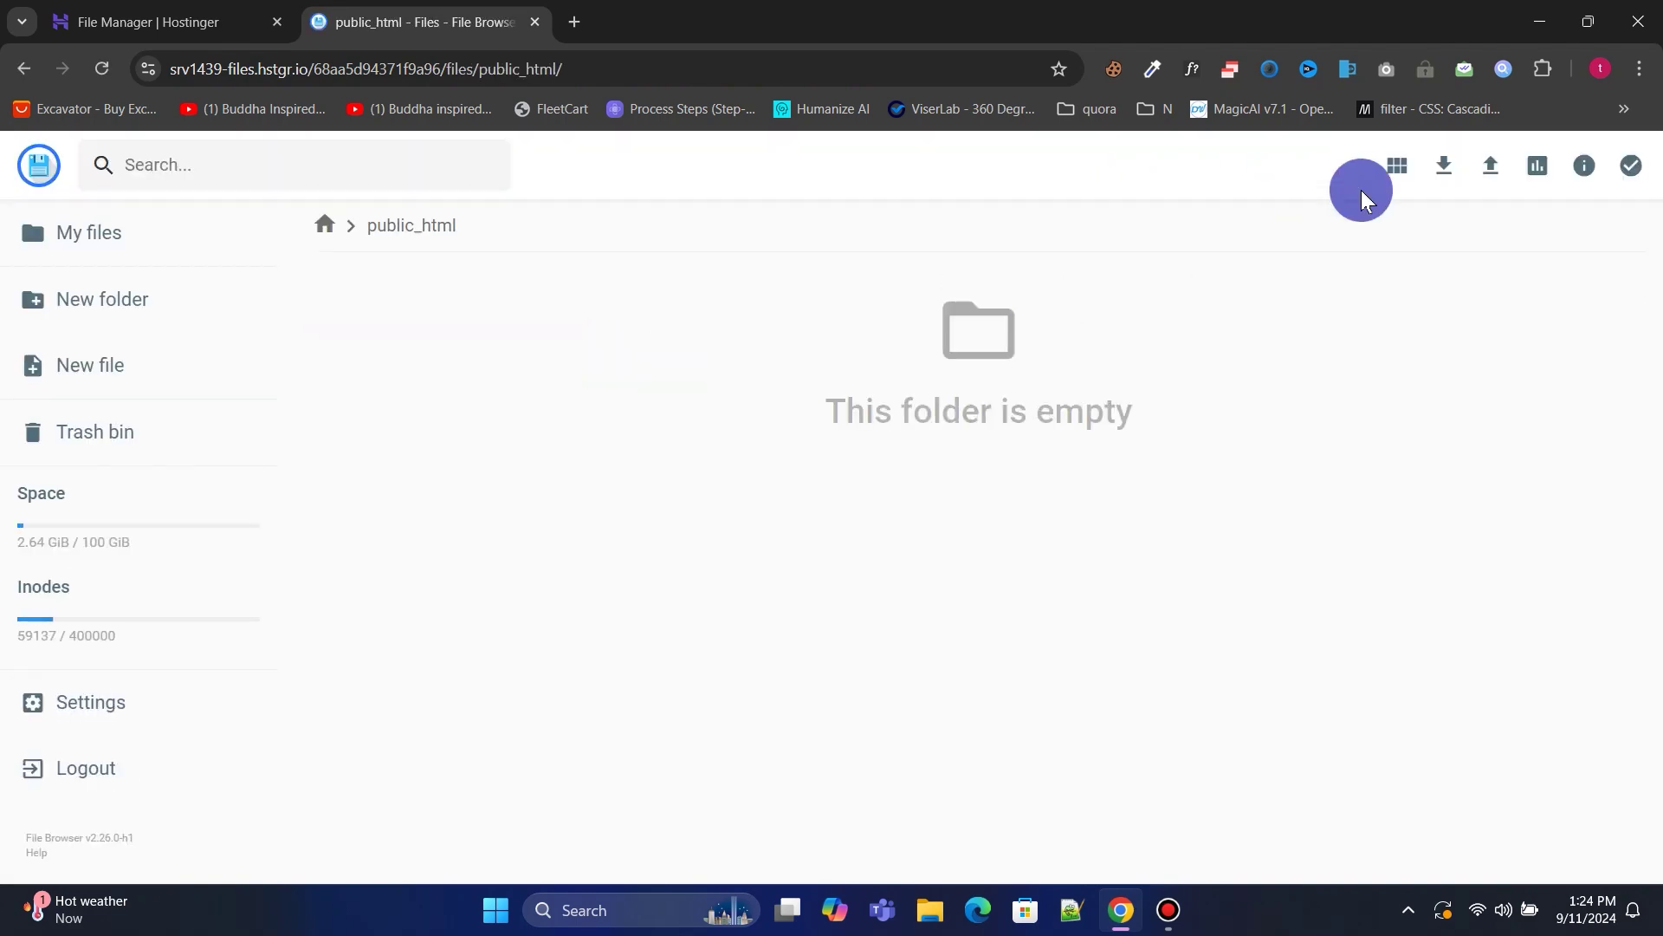
- Upload miranda-v1.42.1.zip from Downloads into public_html
left_click(1471, 173)
left_click(817, 539)
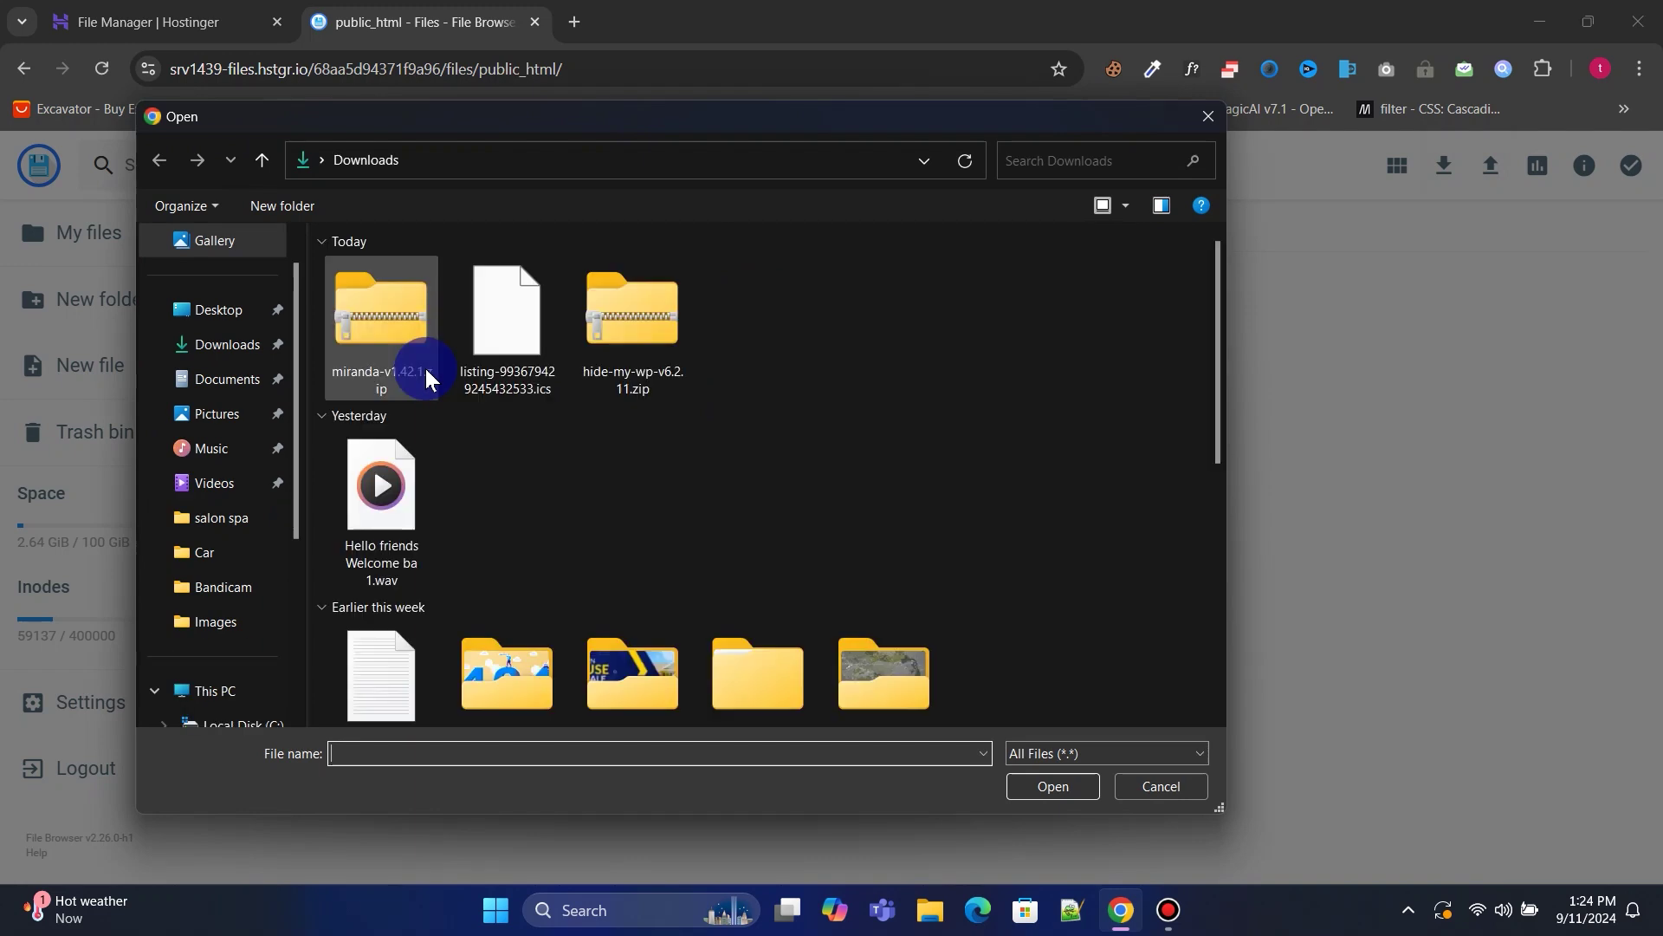
left_click(339, 342)
left_click(360, 347)
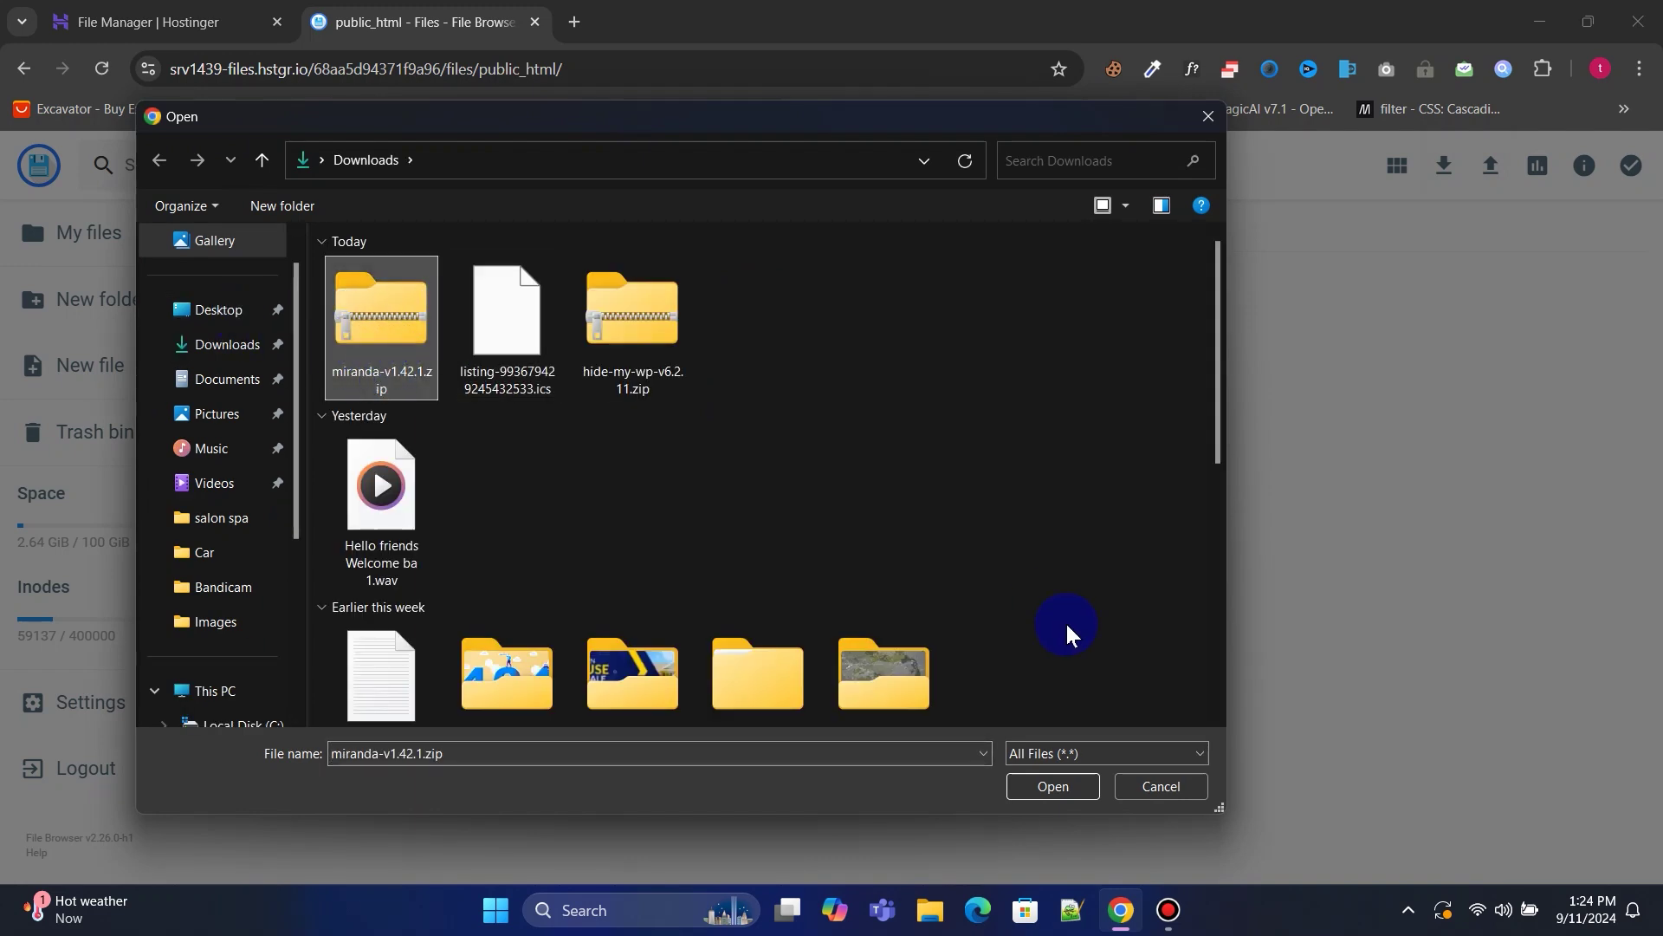
left_click(1050, 786)
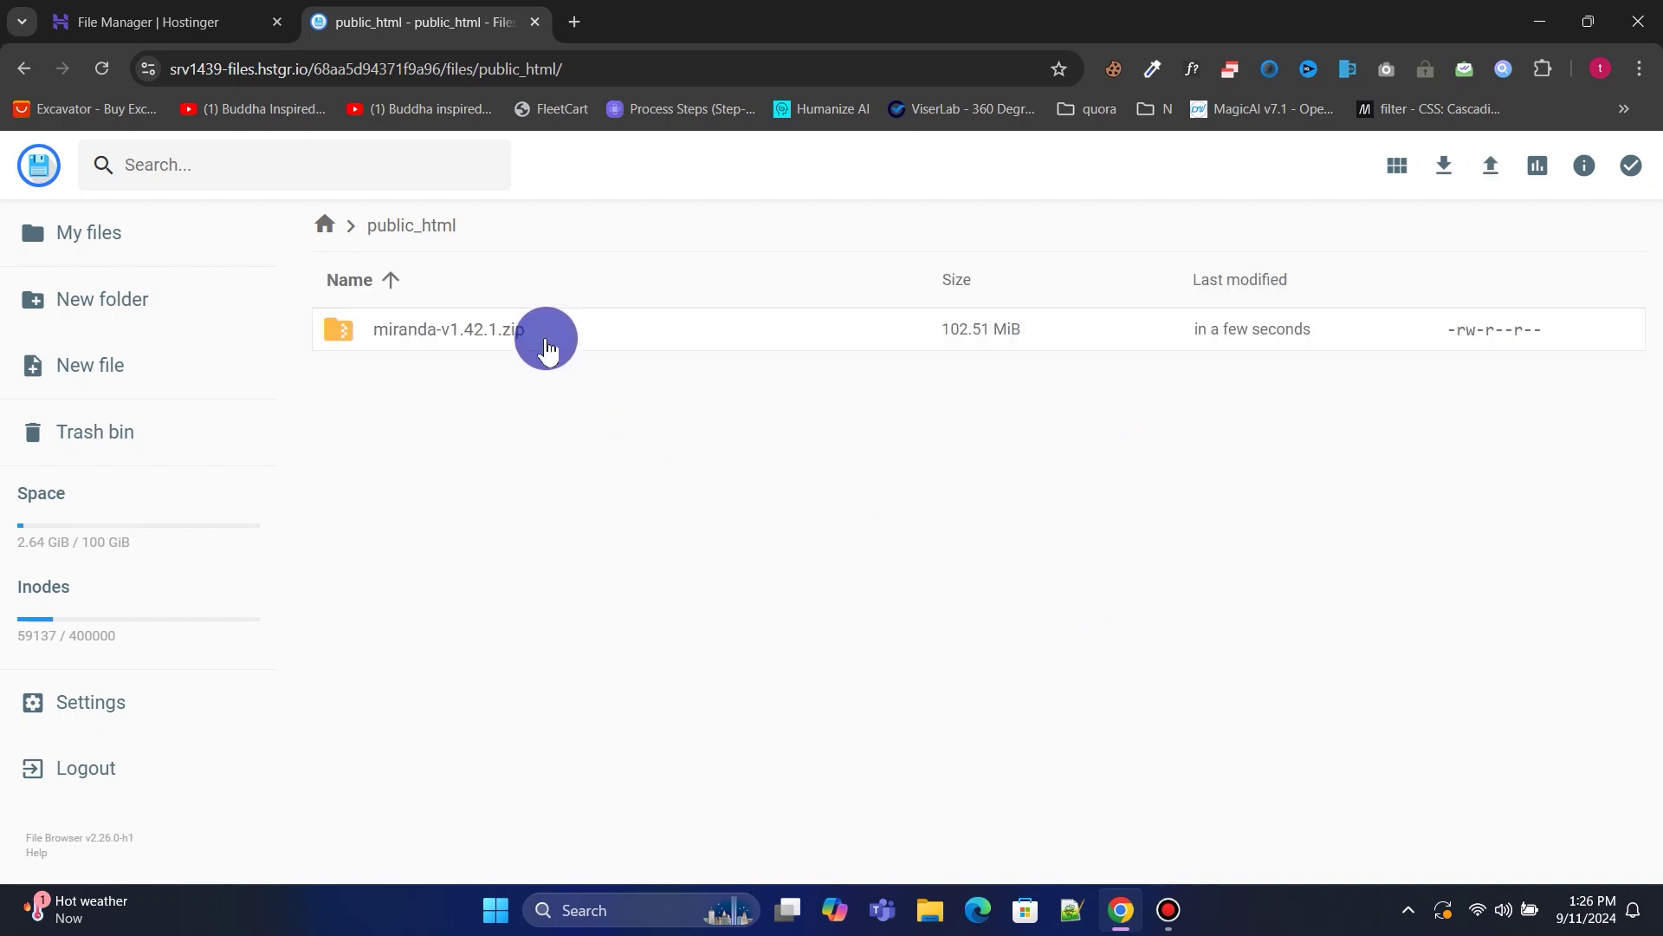
- Extract the Miranda zip into a folder named 'files'
left_click(546, 346)
right_click(547, 342)
left_click(619, 639)
left_click(760, 437)
type("files")
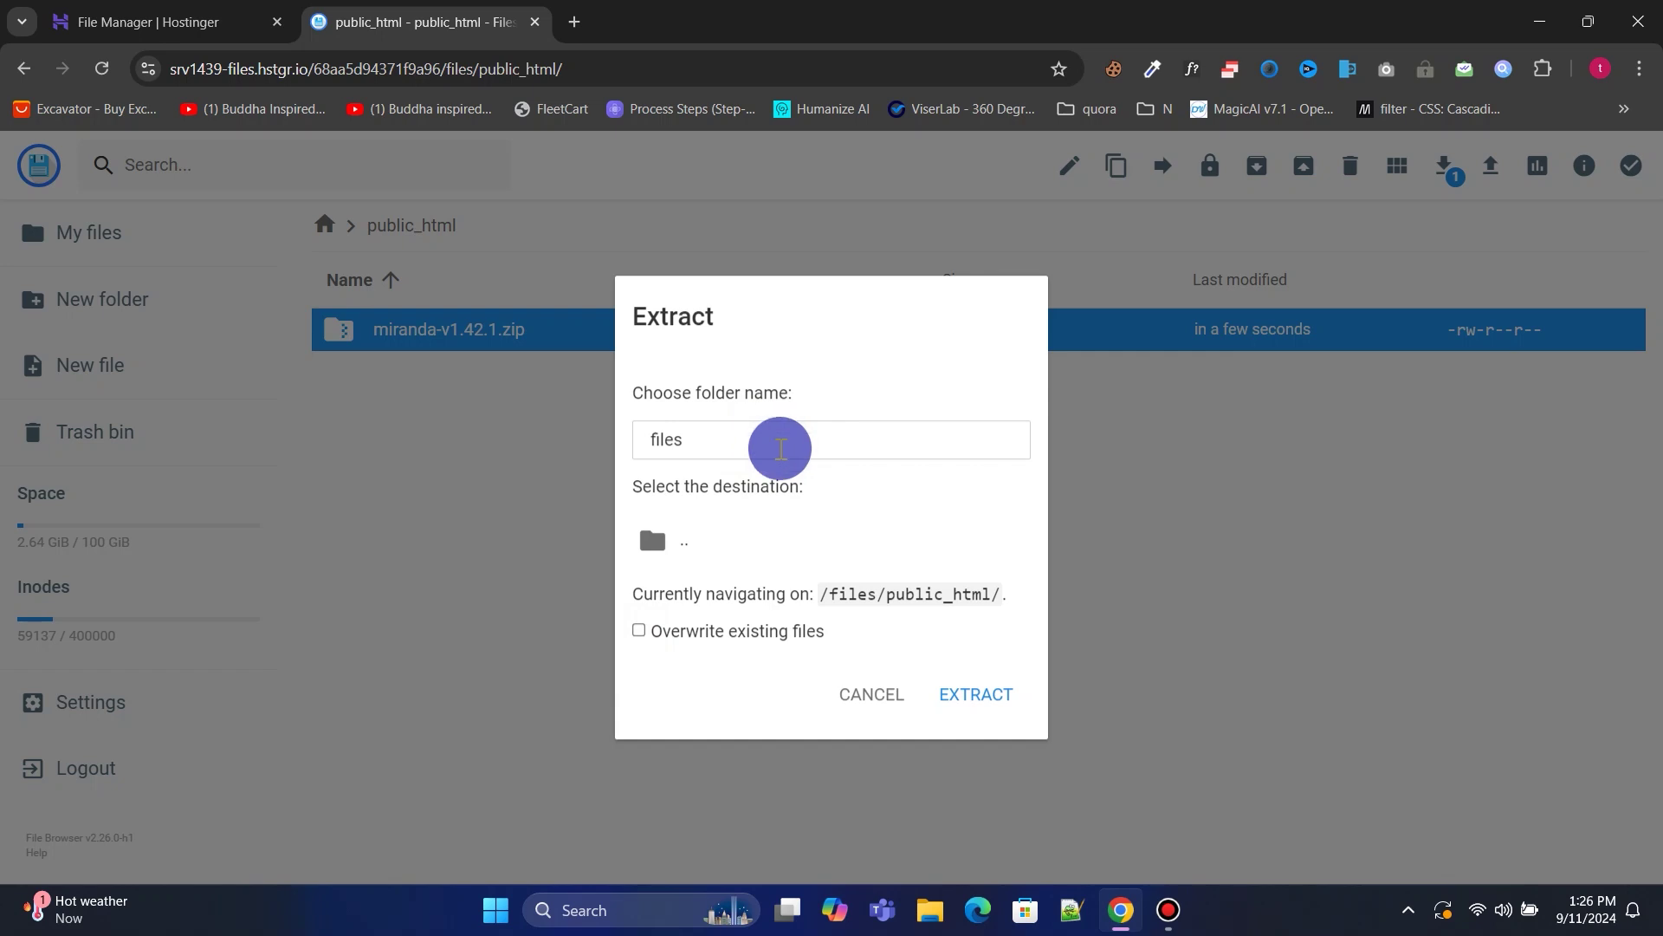
left_click(987, 697)
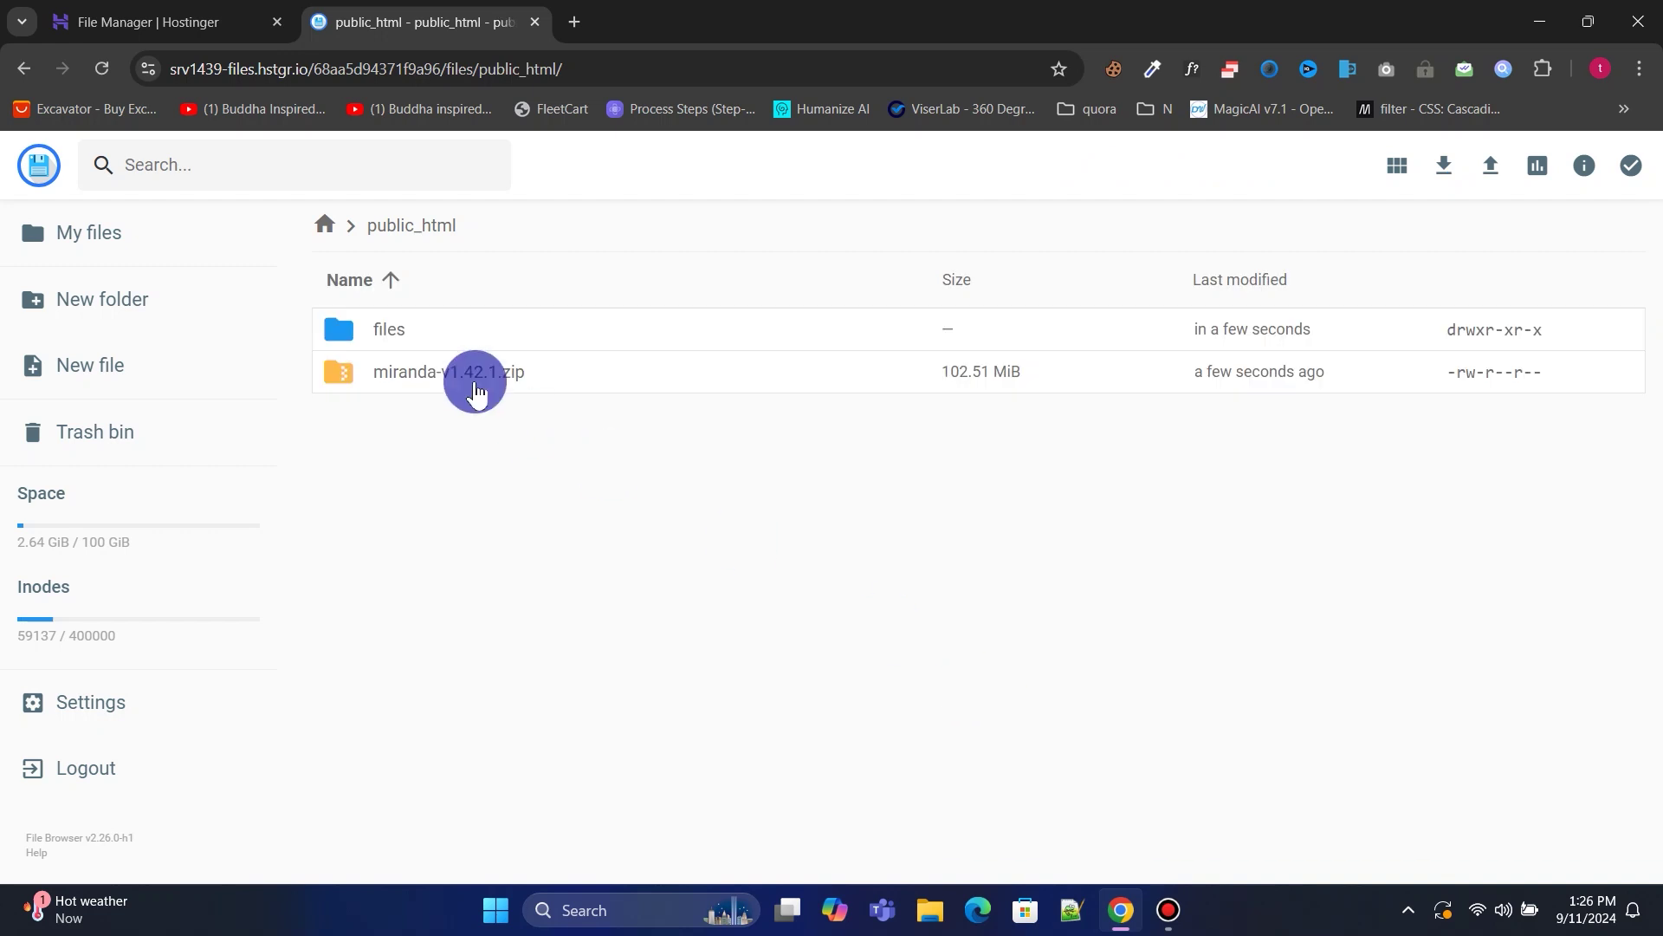
- Move all extracted items from the files folder up into public_html
left_click(426, 340)
double_click(476, 344)
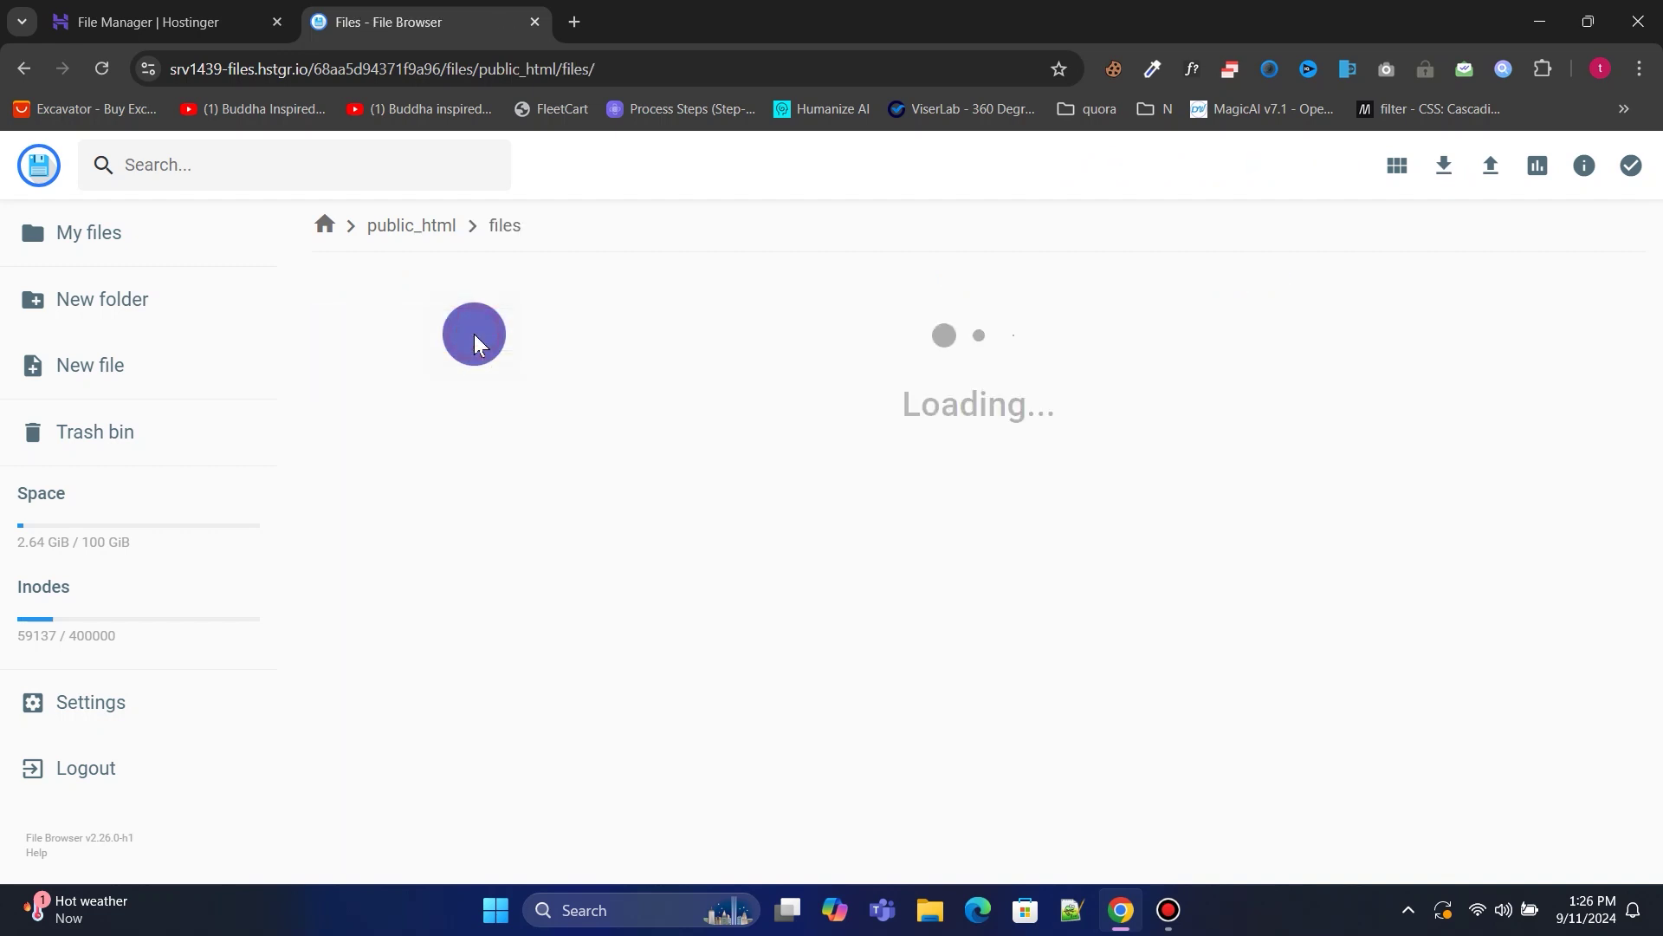
scroll(509, 375, "up", 6)
left_click(408, 225)
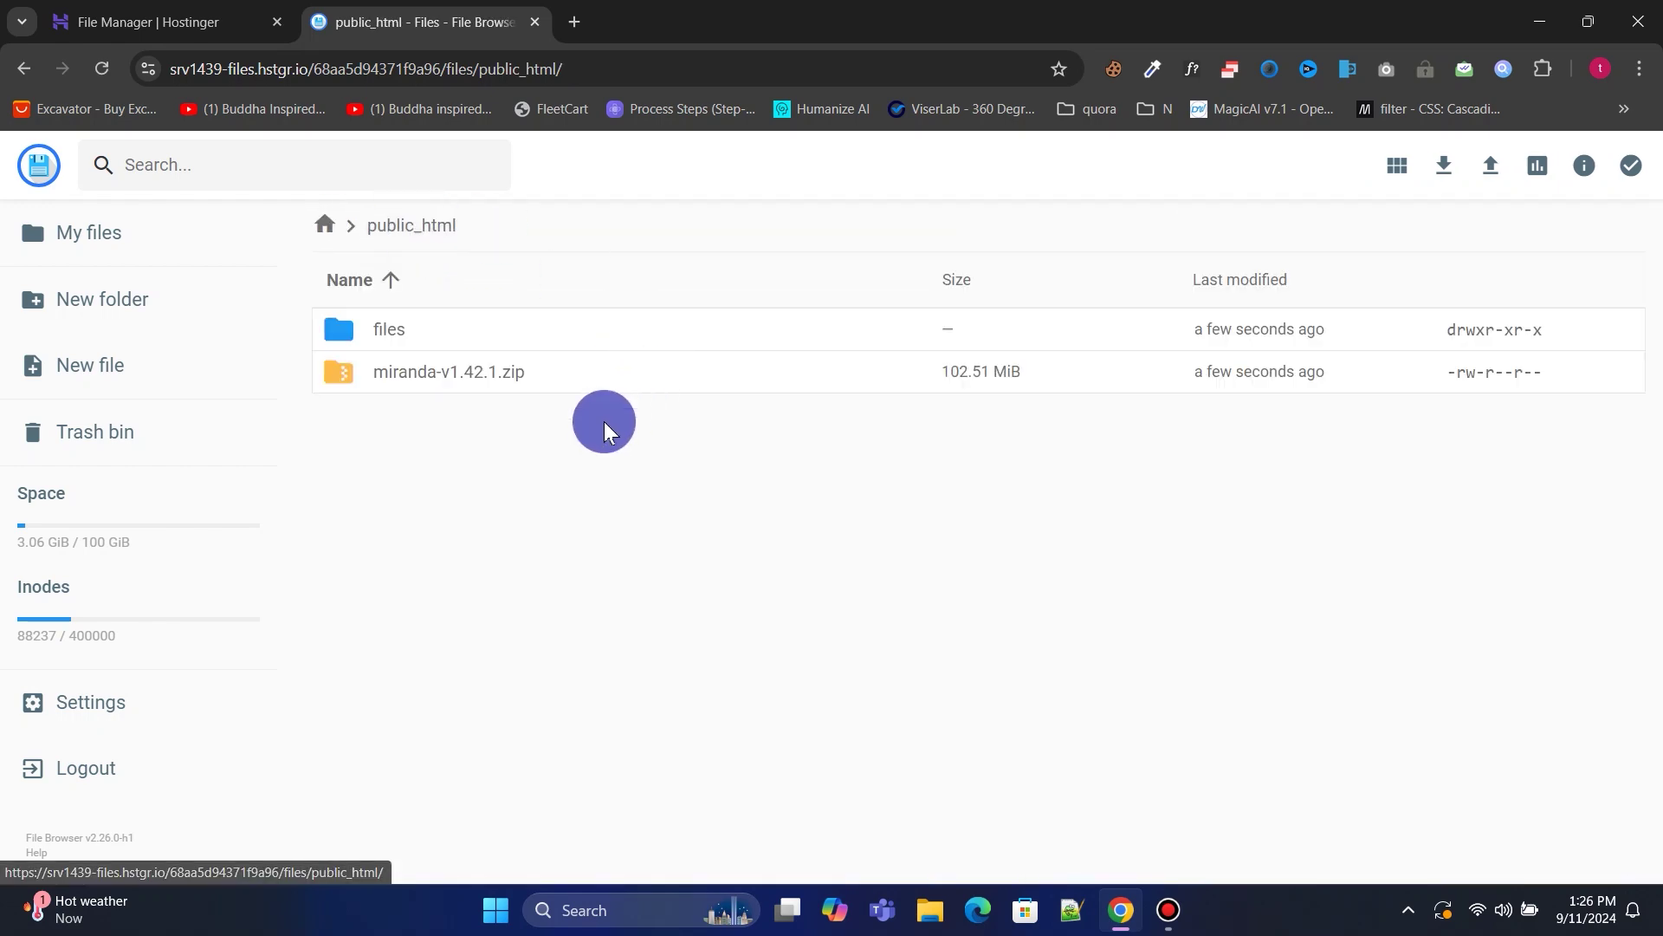
double_click(498, 343)
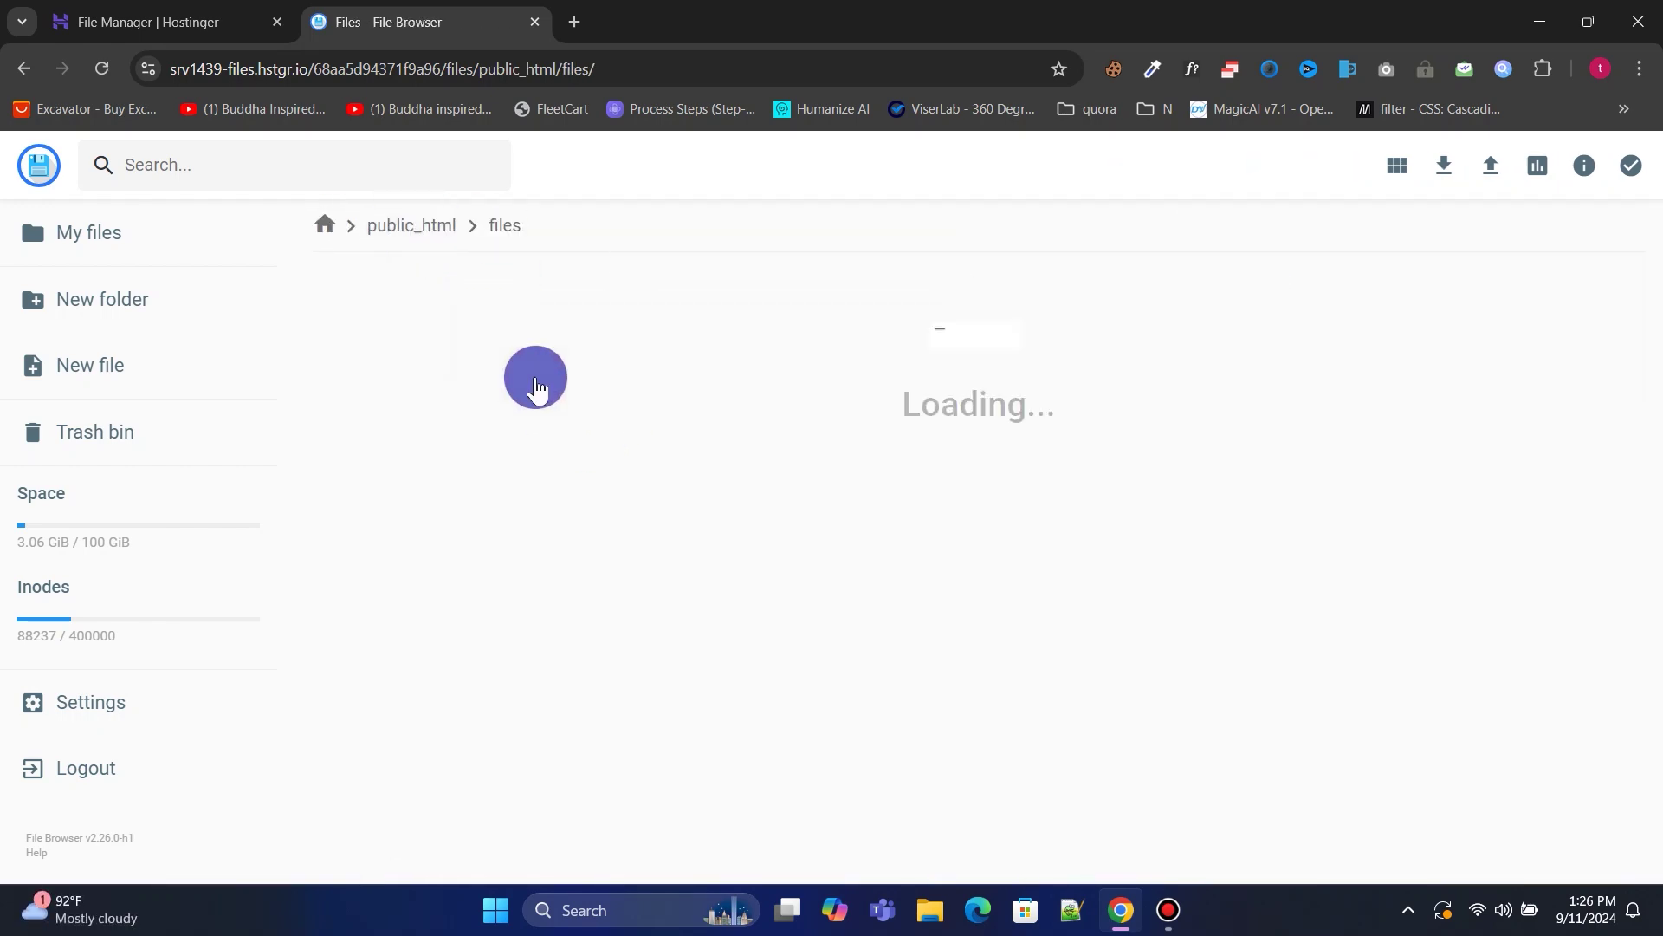
key("ctrl+a")
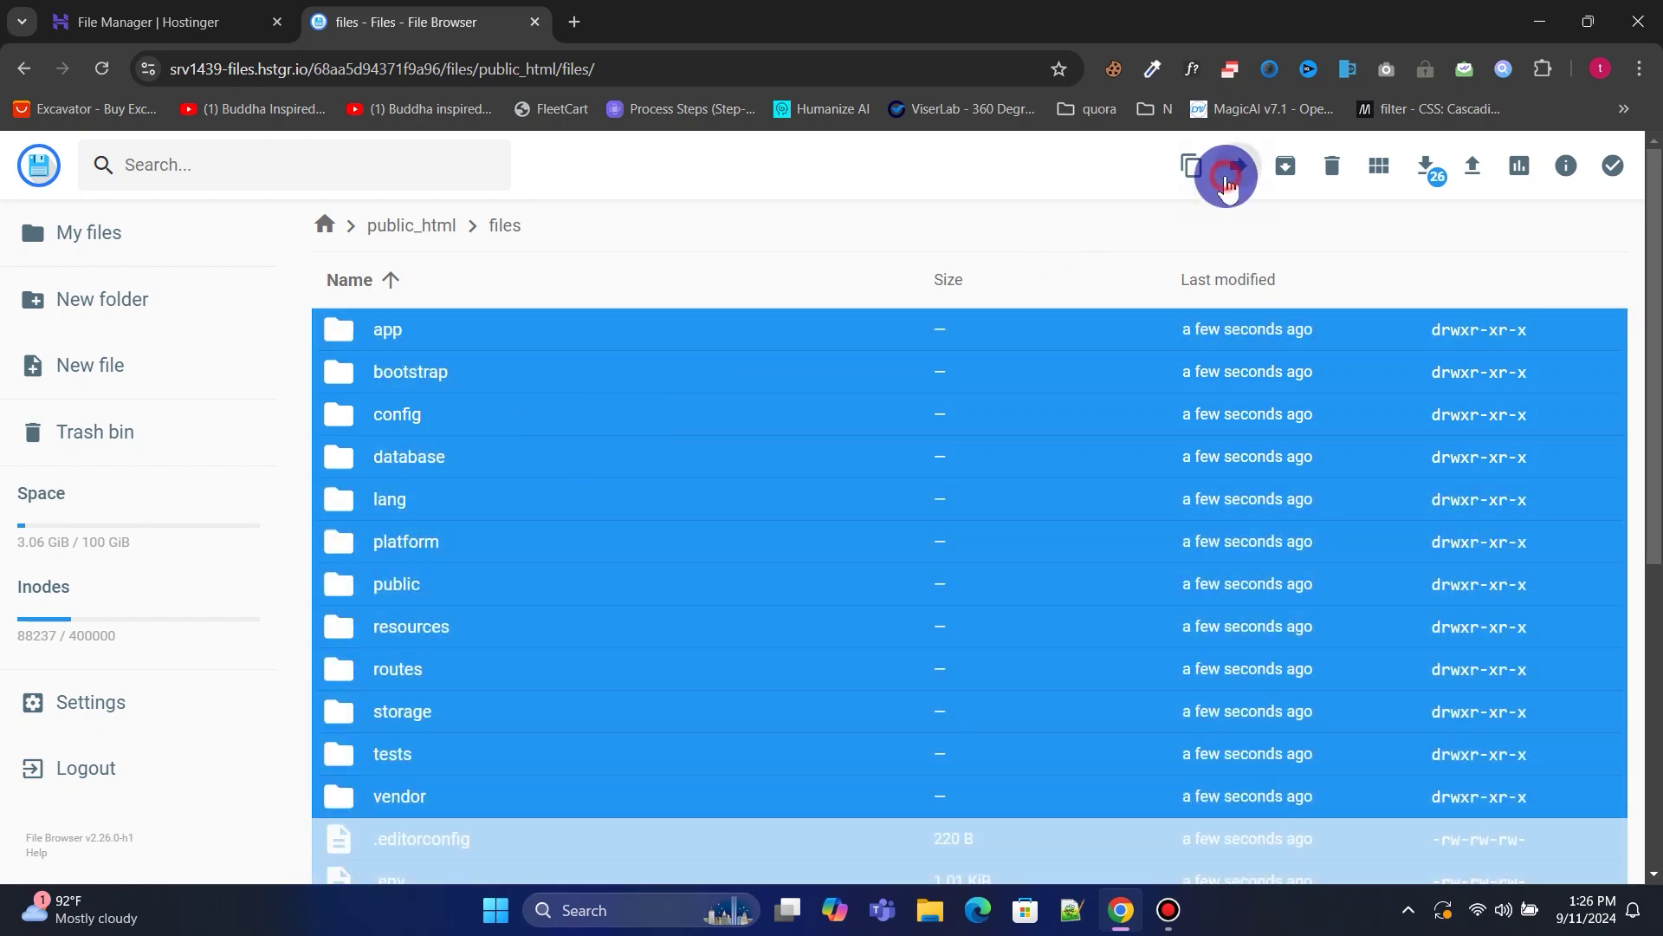
left_click(1230, 167)
double_click(717, 305)
left_click_drag(831, 557, 995, 642)
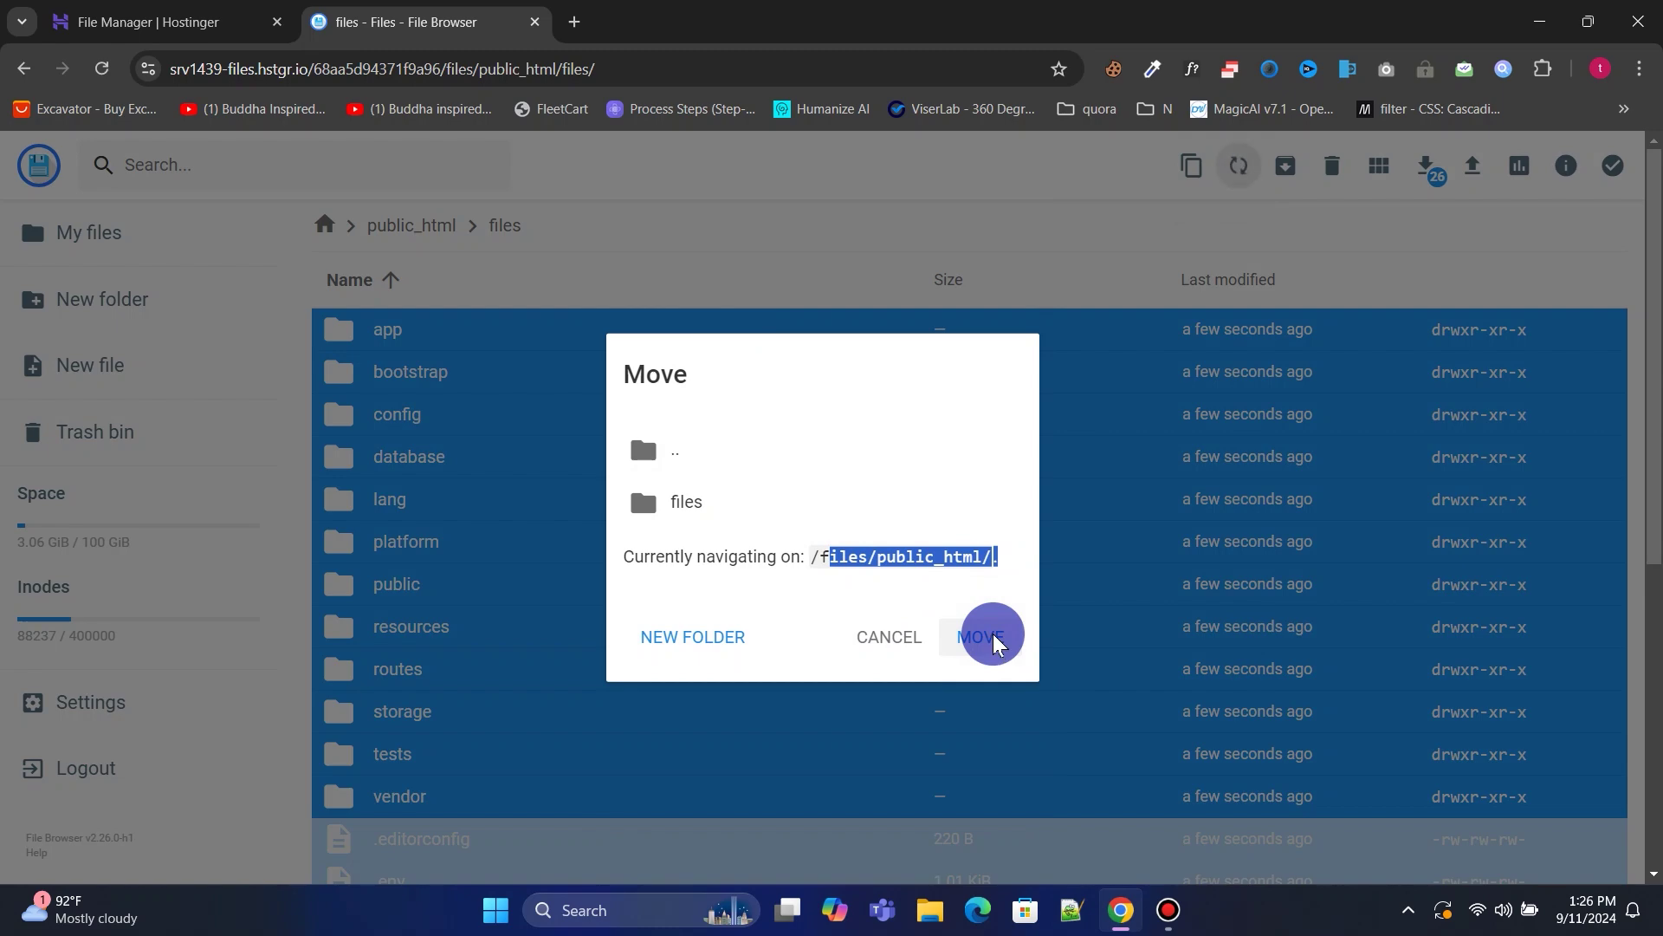
left_click(994, 642)
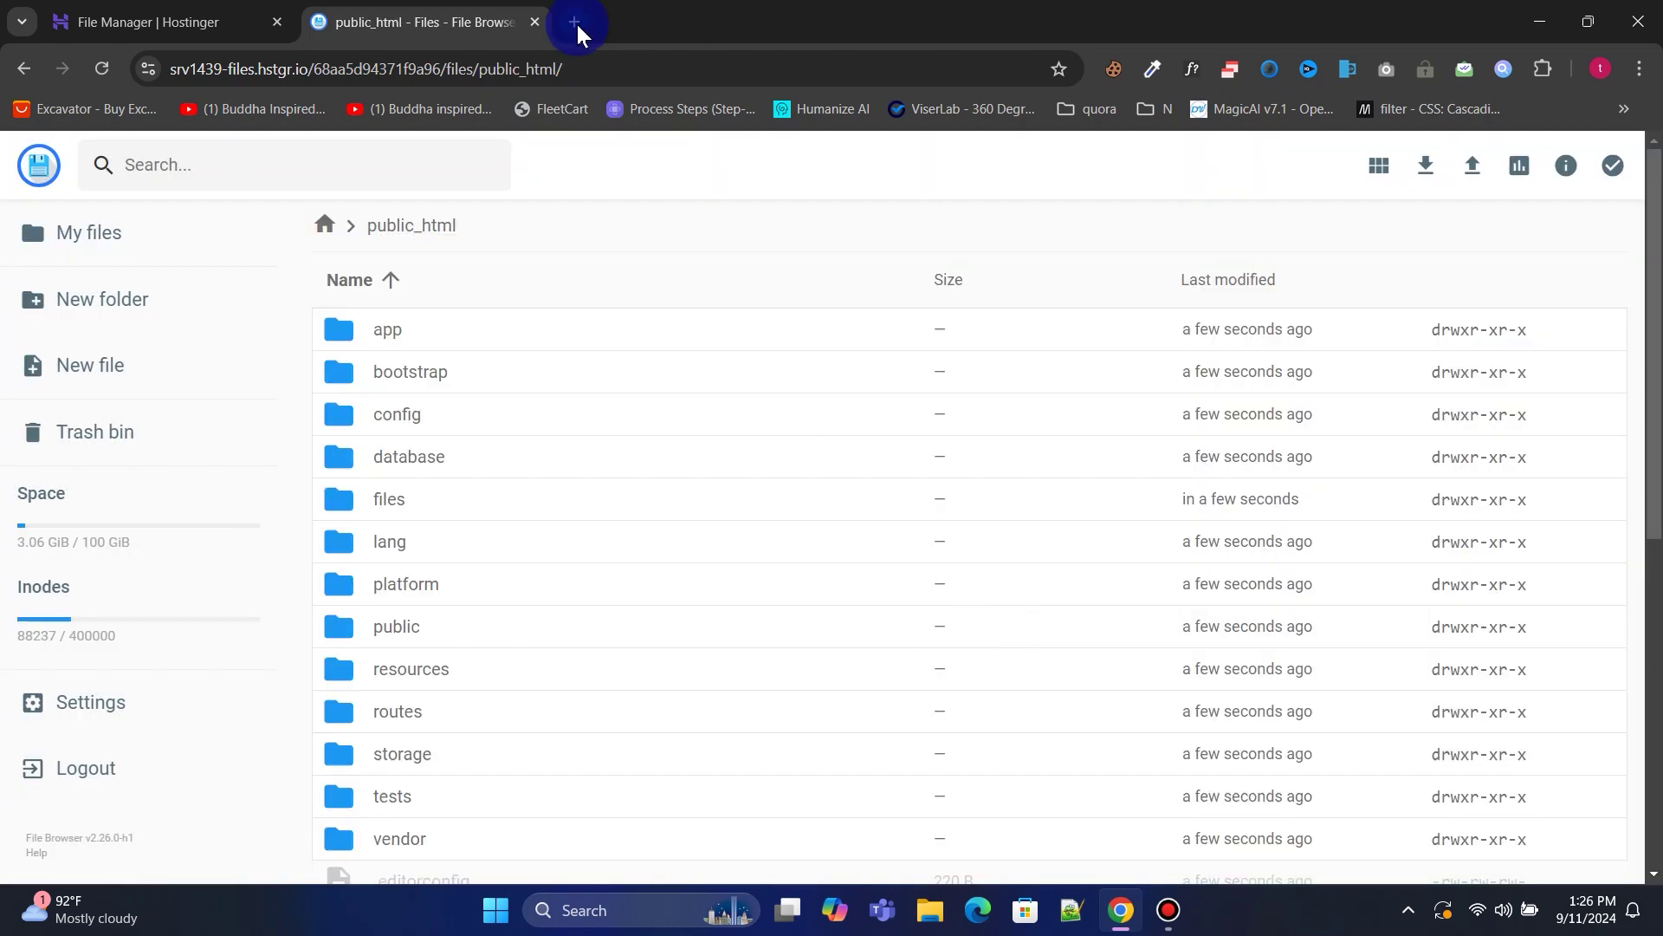
- Load brandwp.site in a new tab and pass the installer's welcome and requirements steps
left_click(574, 23)
type("brandwp.site")
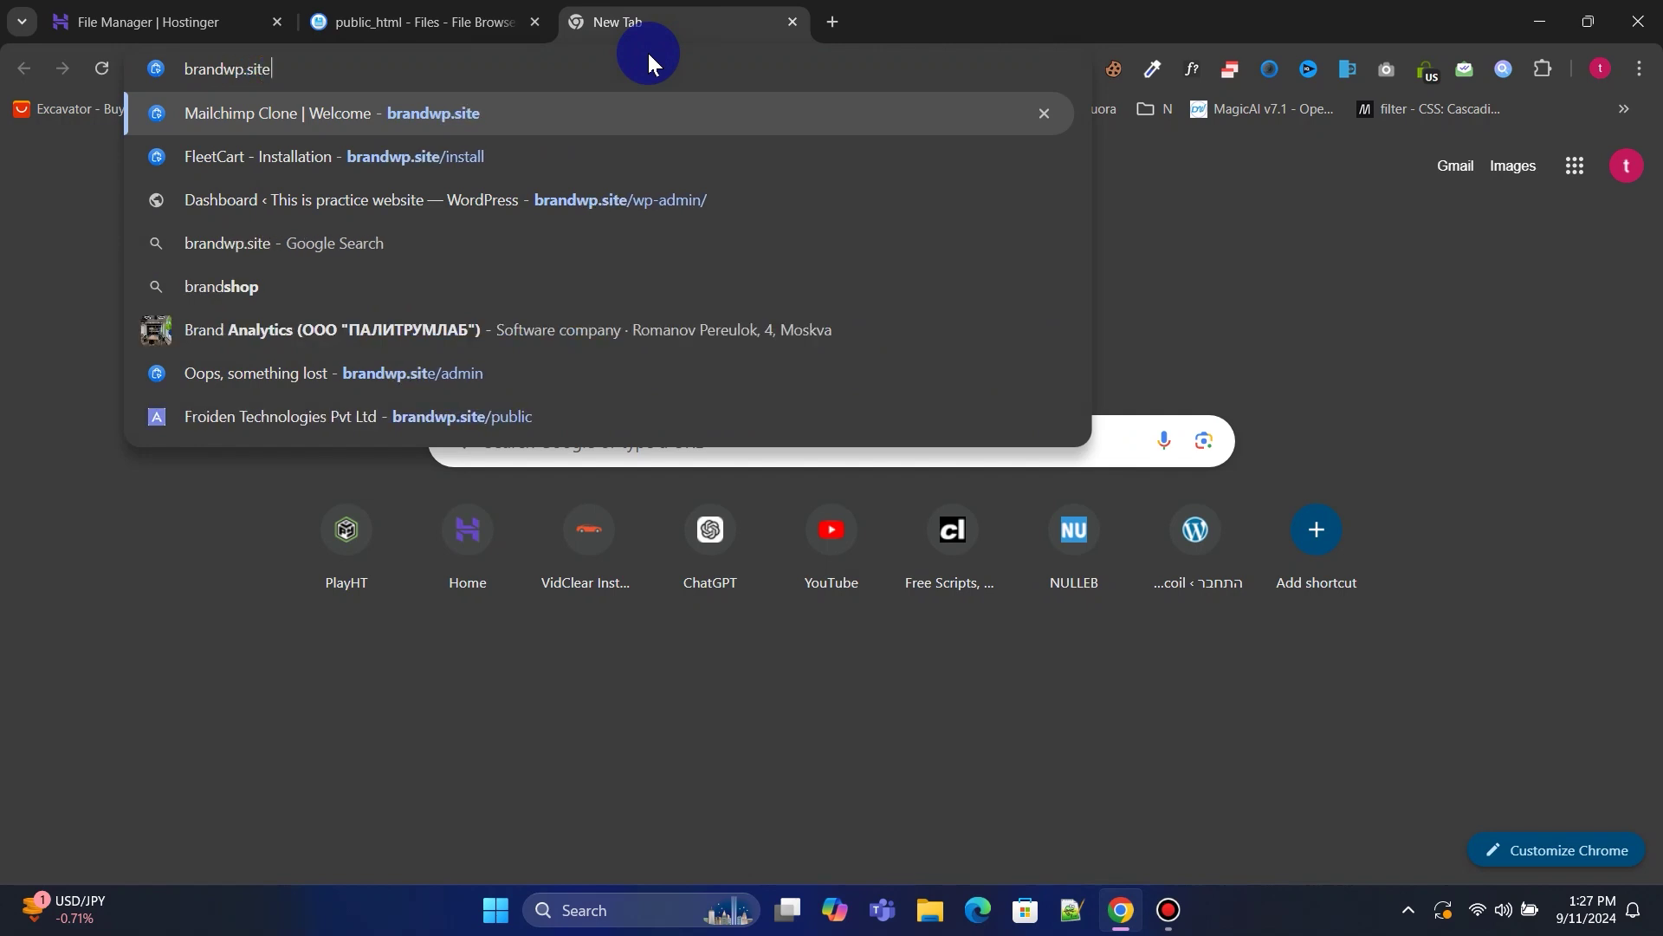
key("Return")
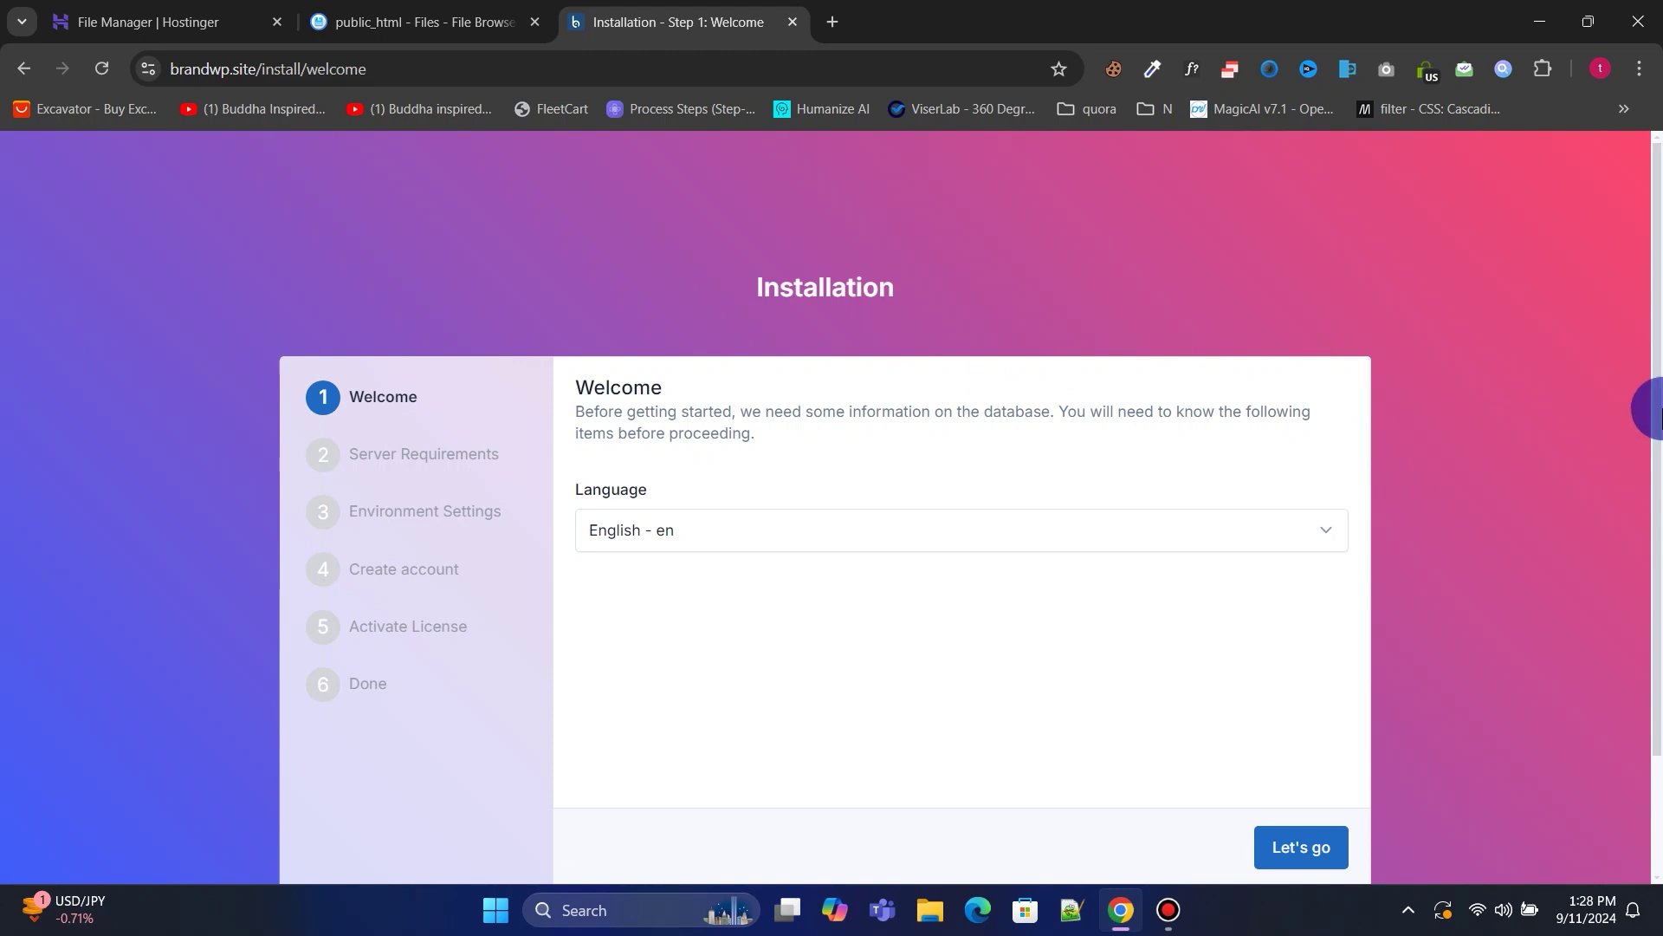
scroll(1126, 563, "down", 2)
left_click(1287, 760)
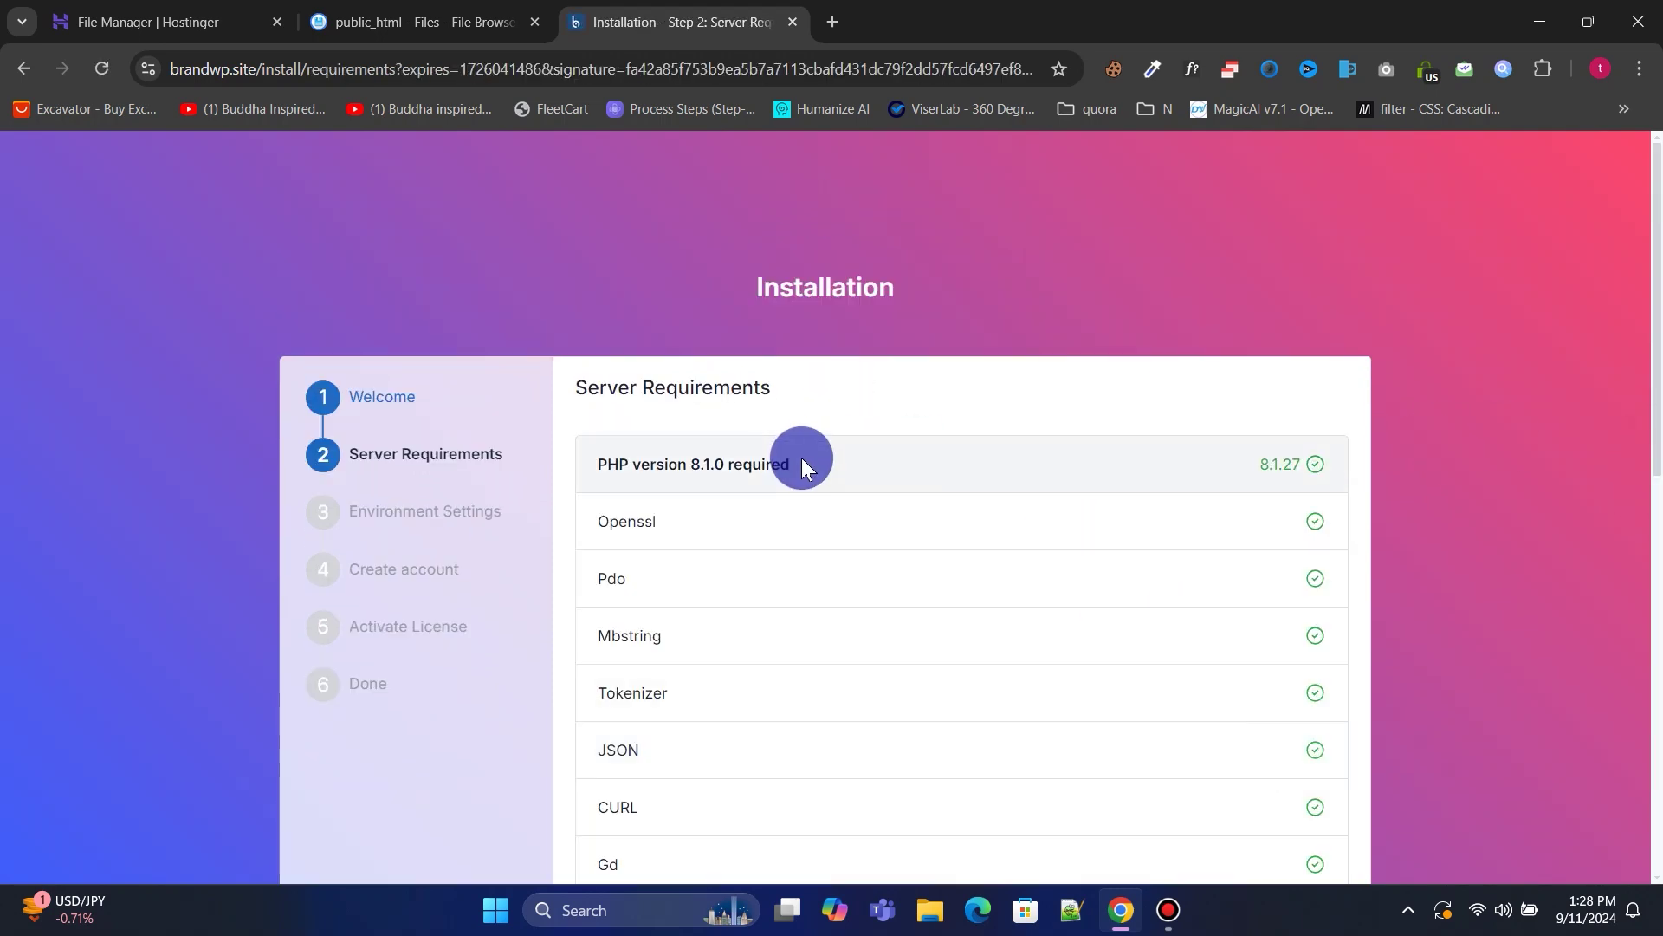
scroll(1236, 619, "down", 9)
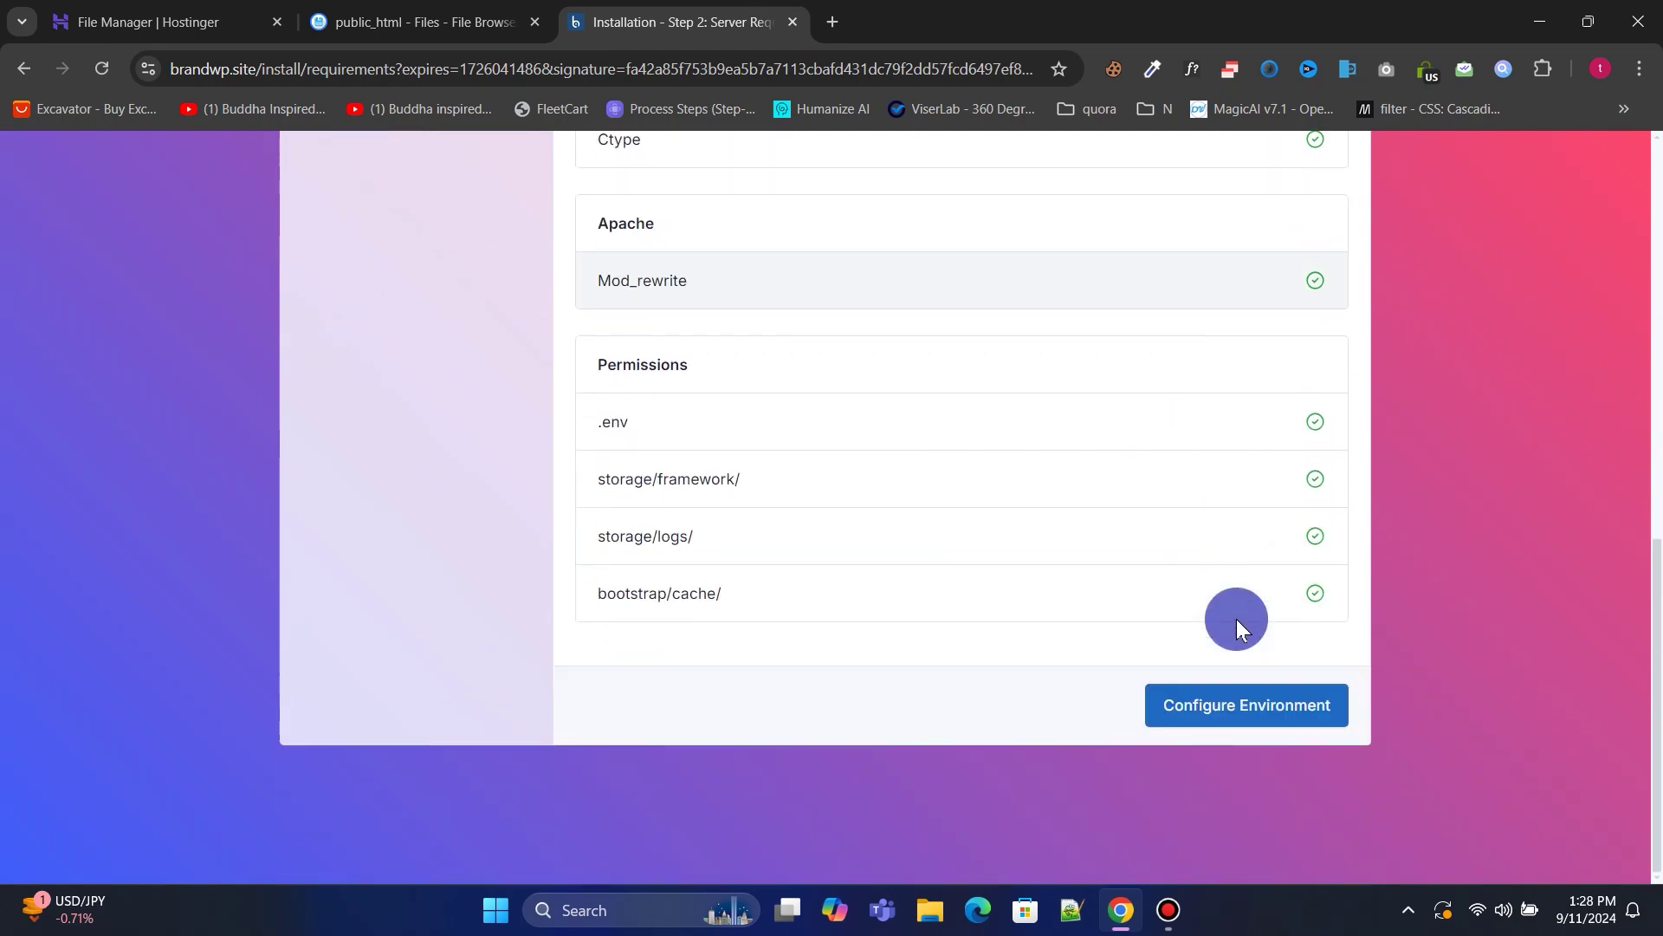
left_click(1298, 728)
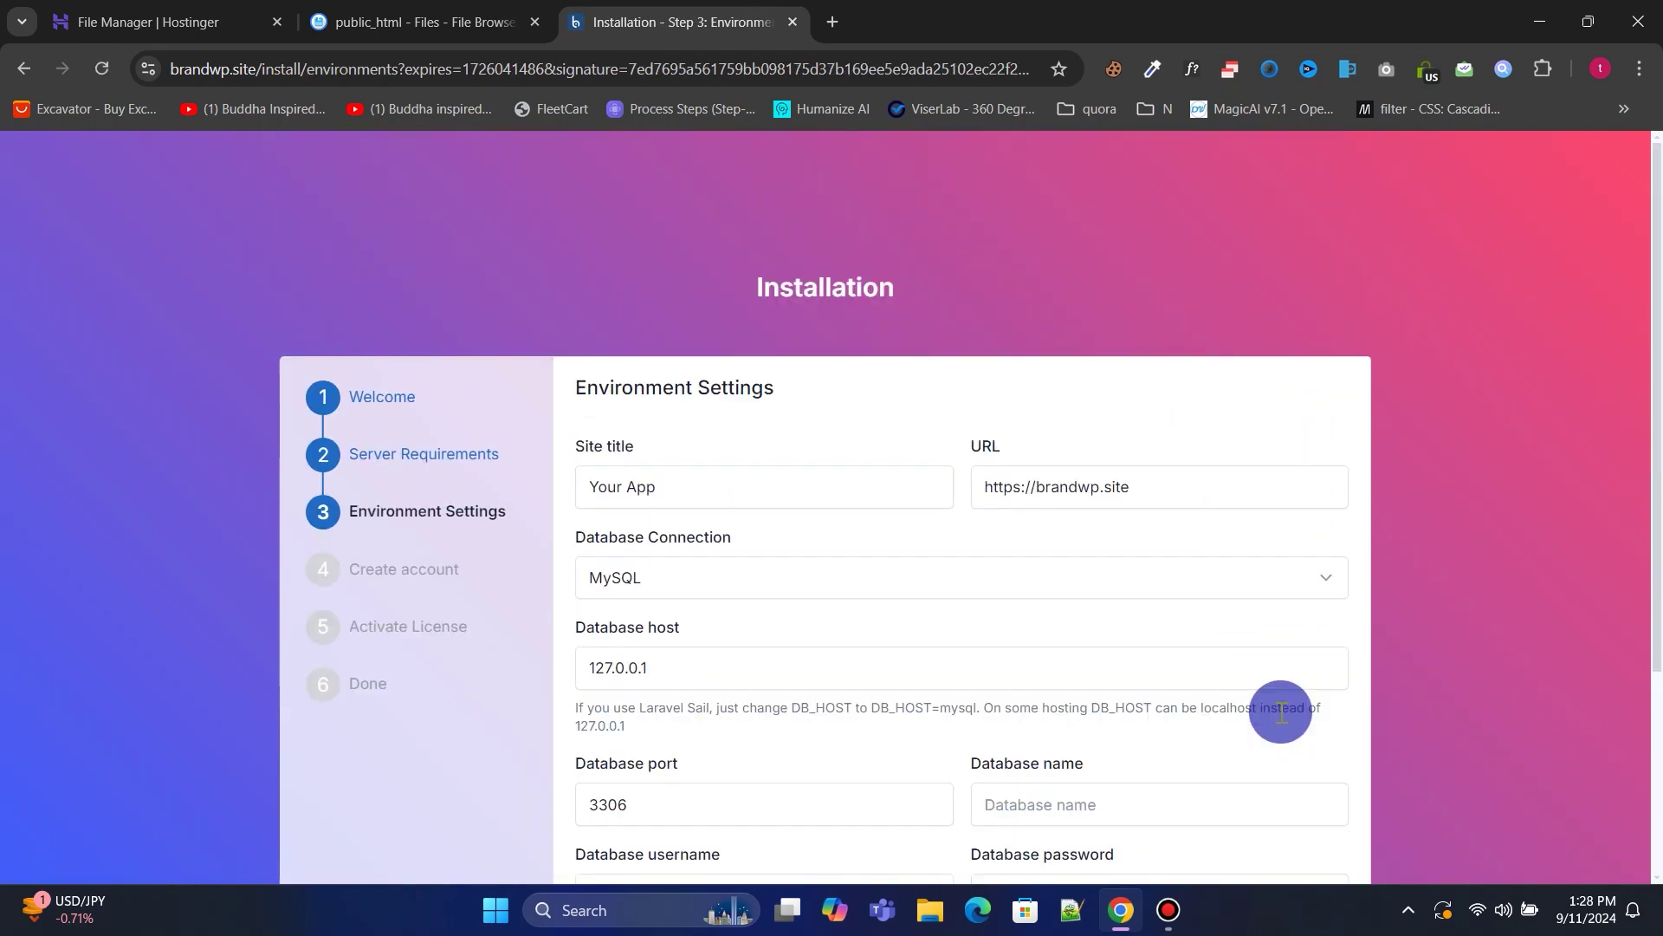
- Replace the site title with 'Loveinwp Hotel Booking'
scroll(880, 498, "down", 3)
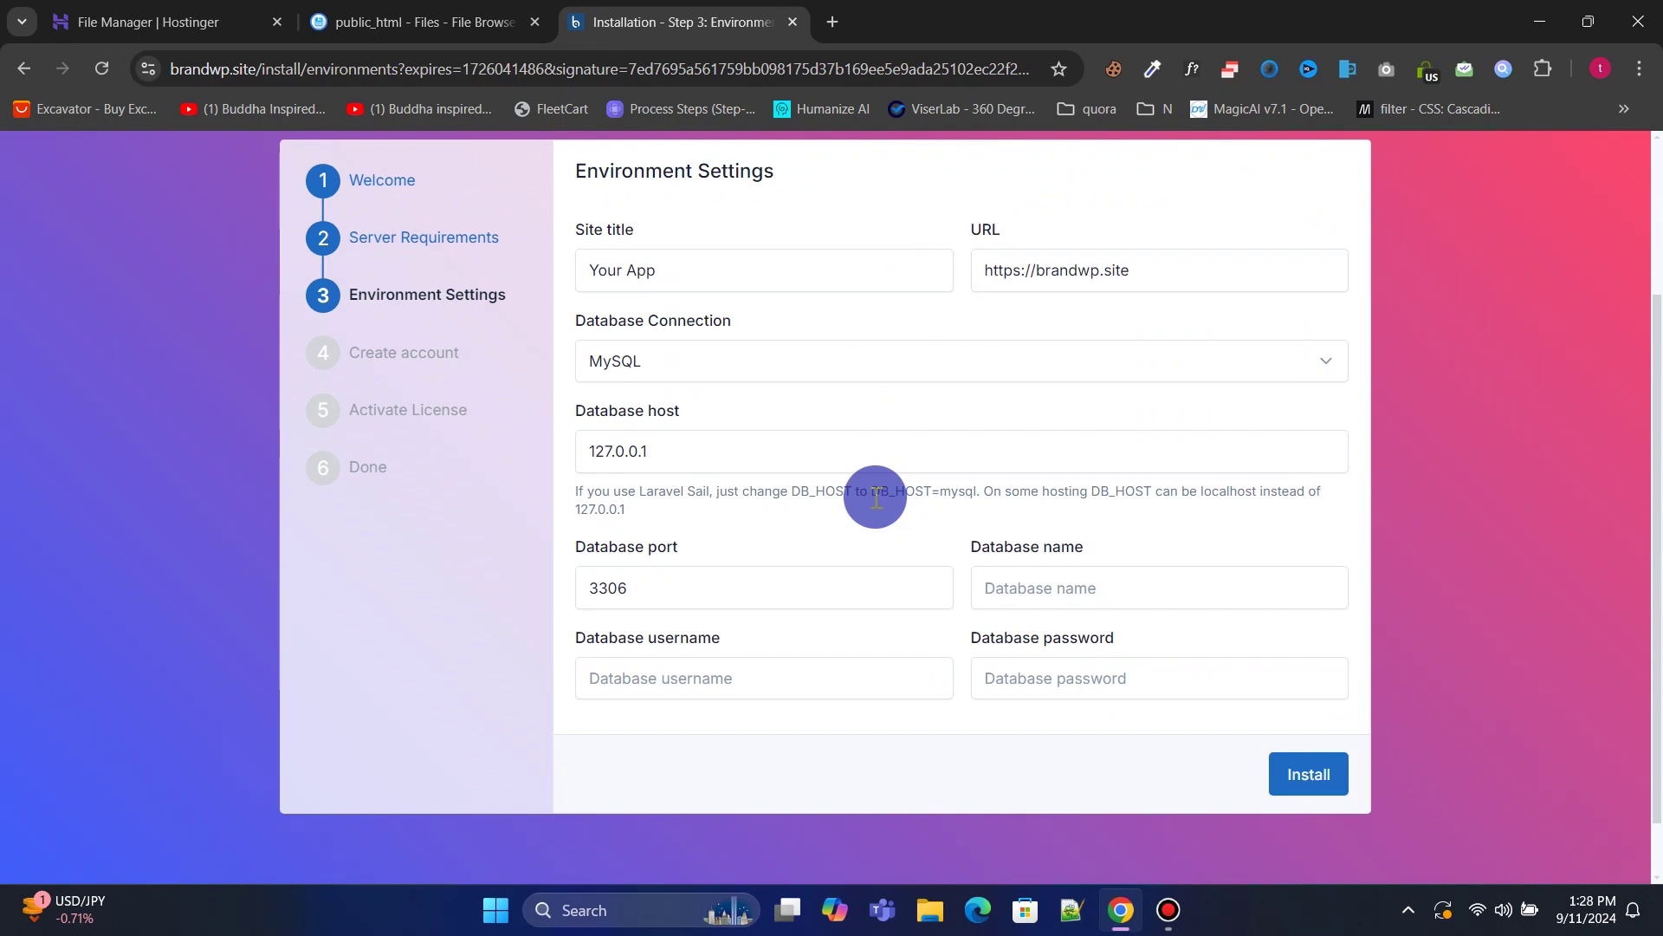
triple_click(806, 269)
type("Loveinwp Hotel Booking")
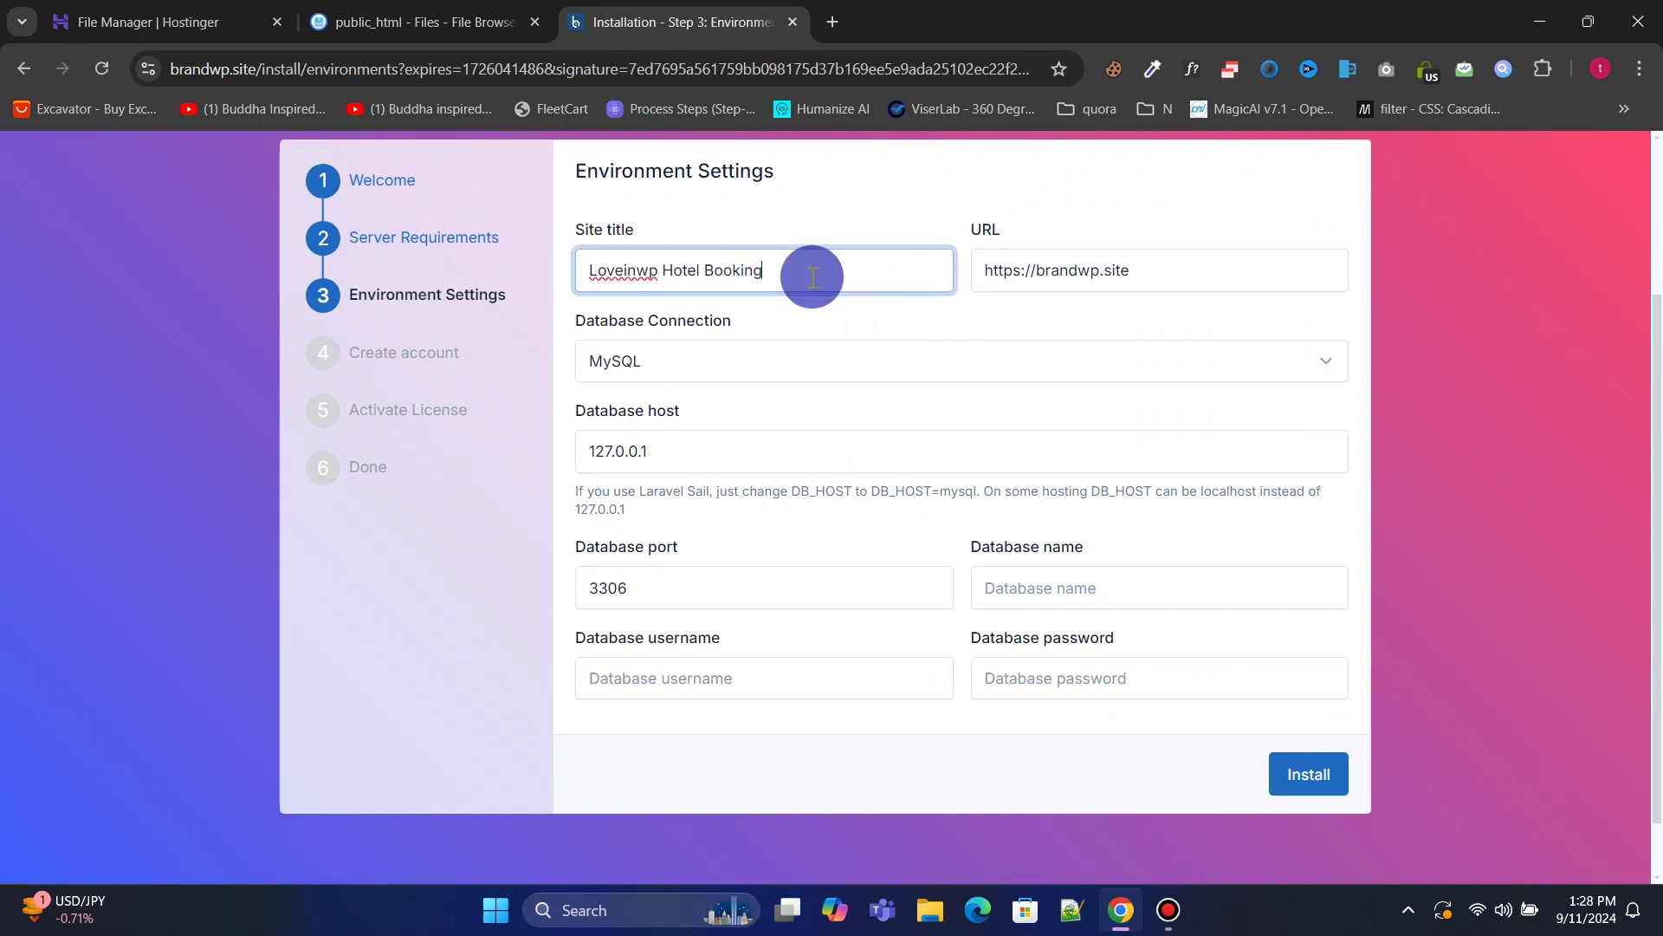
- Look over the database host, port and username fields without changing them
triple_click(592, 453)
left_click(745, 581)
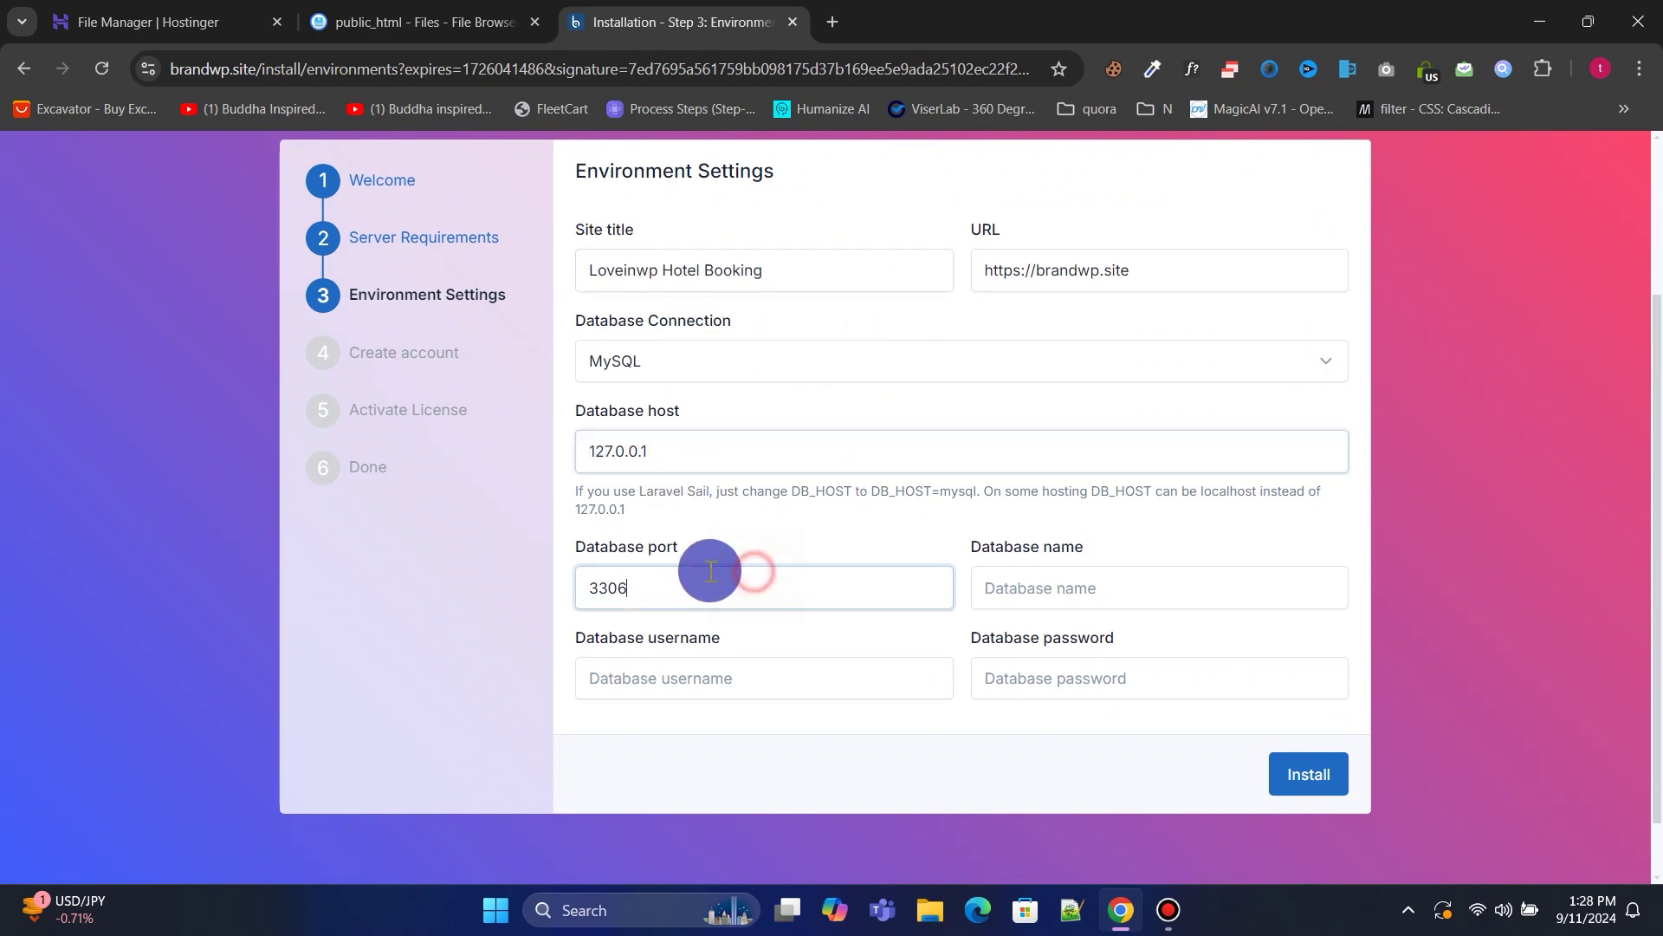
left_click_drag(969, 527, 1095, 549)
left_click(1085, 637)
left_click(695, 616)
left_click(756, 607)
left_click(757, 677)
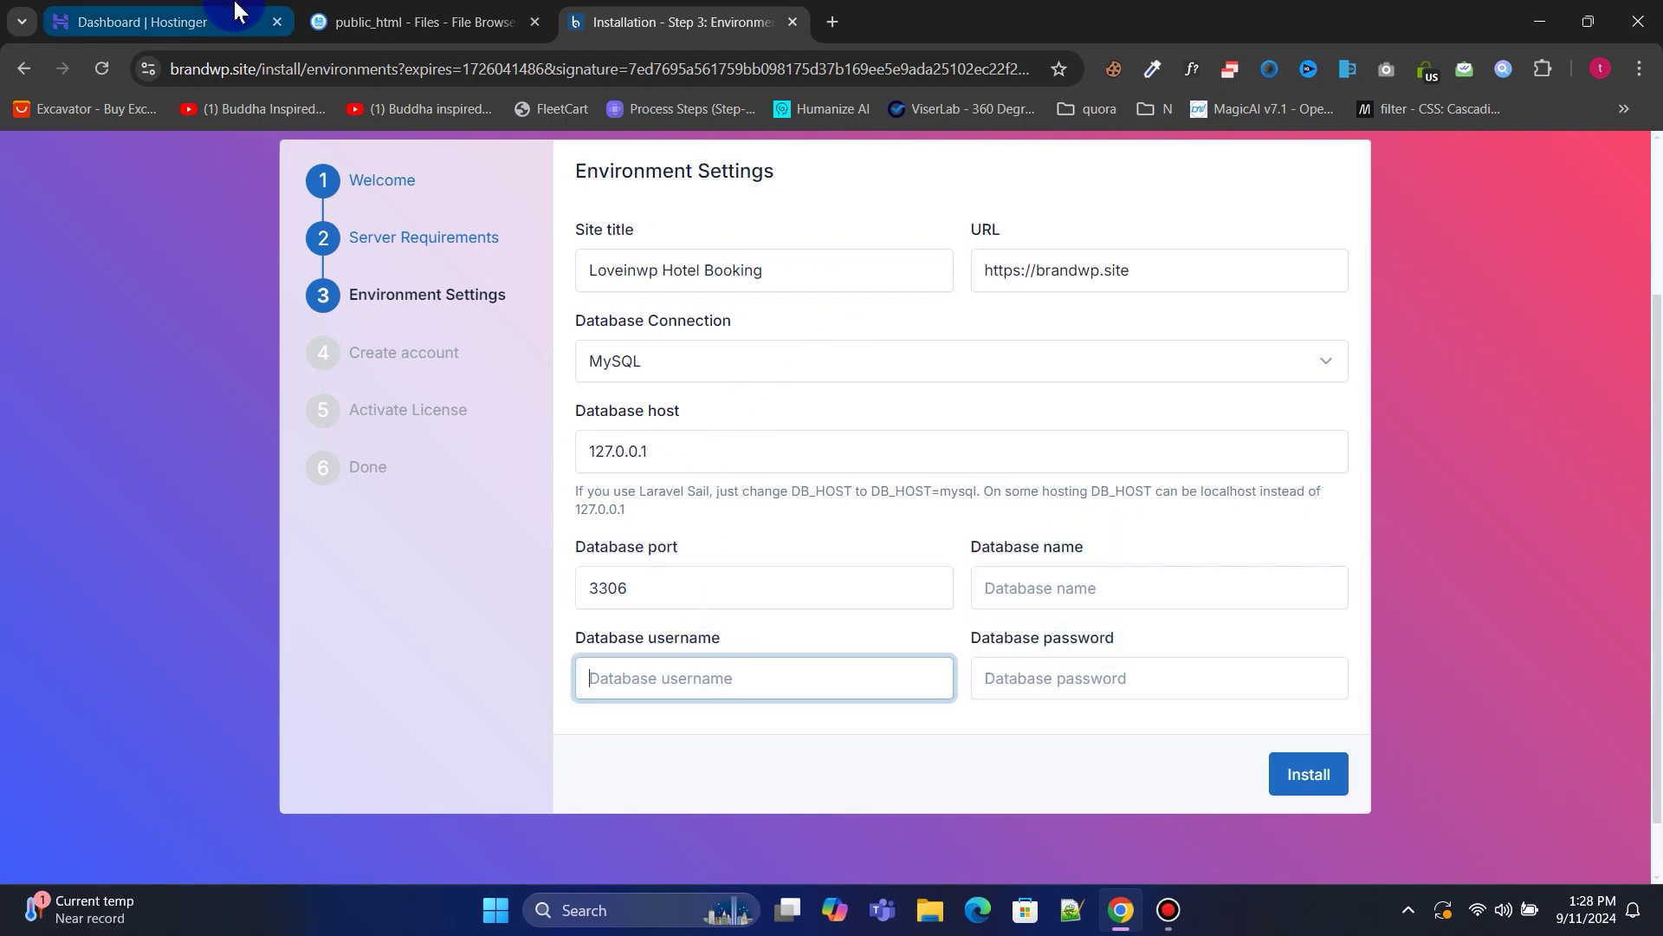
- Return to the Hostinger hPanel tab and expand the Databases section
left_click(236, 11)
left_click_drag(267, 503, 272, 674)
left_click(143, 773)
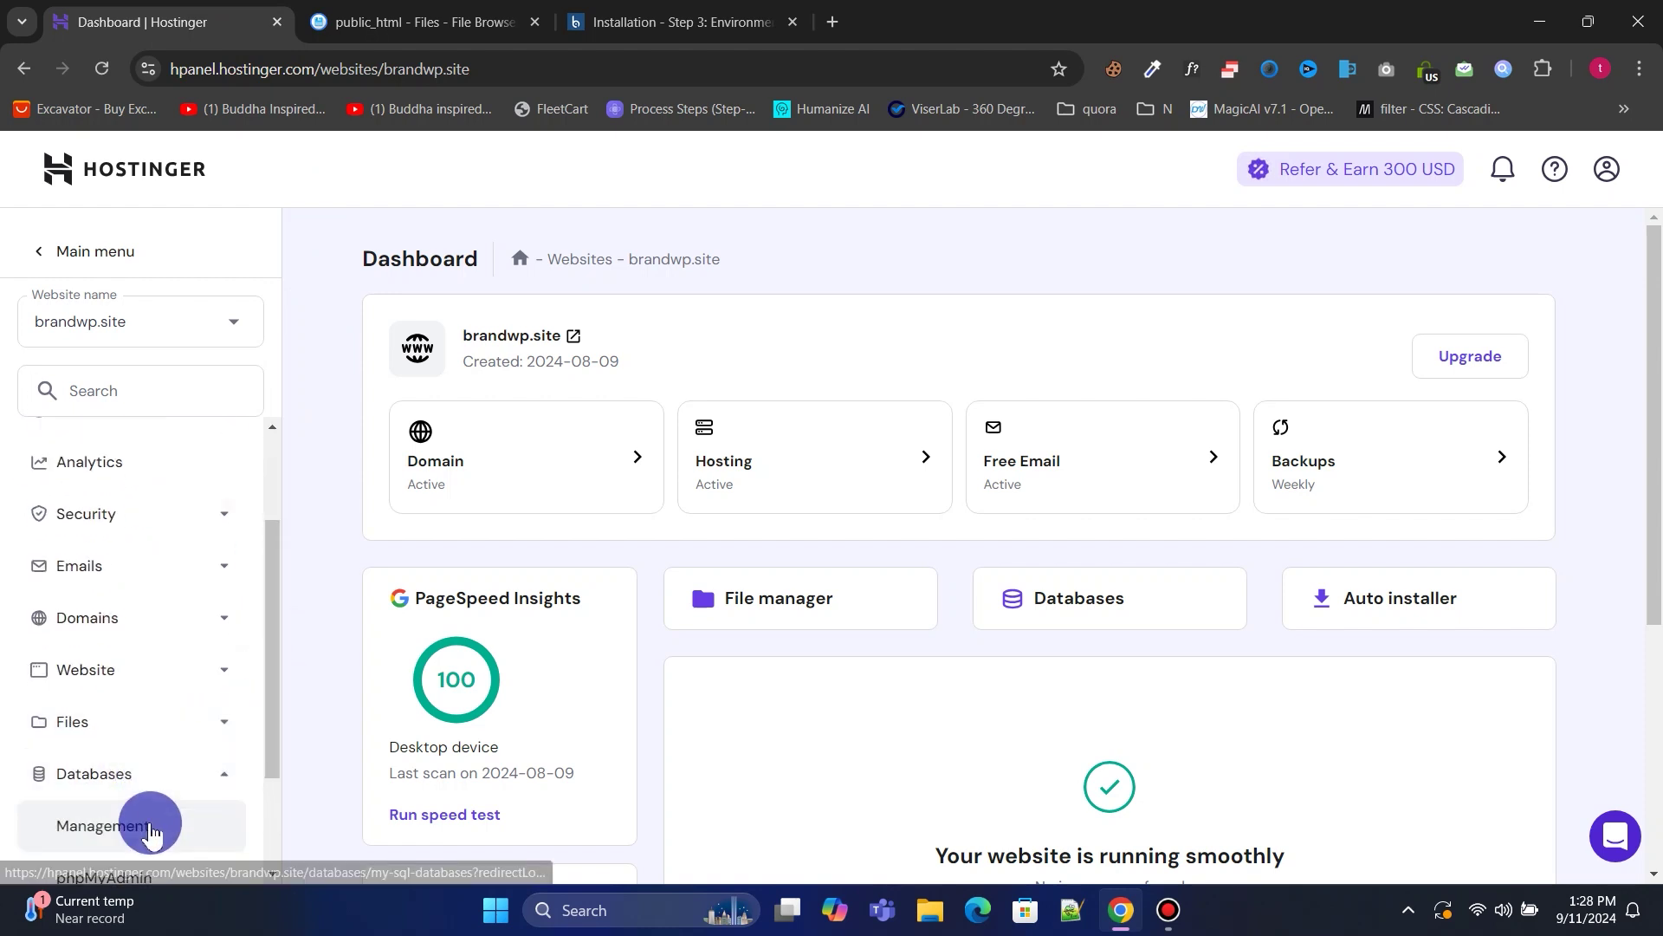
- Create MySQL database phpweb with user phpwebuser and a password in Databases Management
left_click(134, 824)
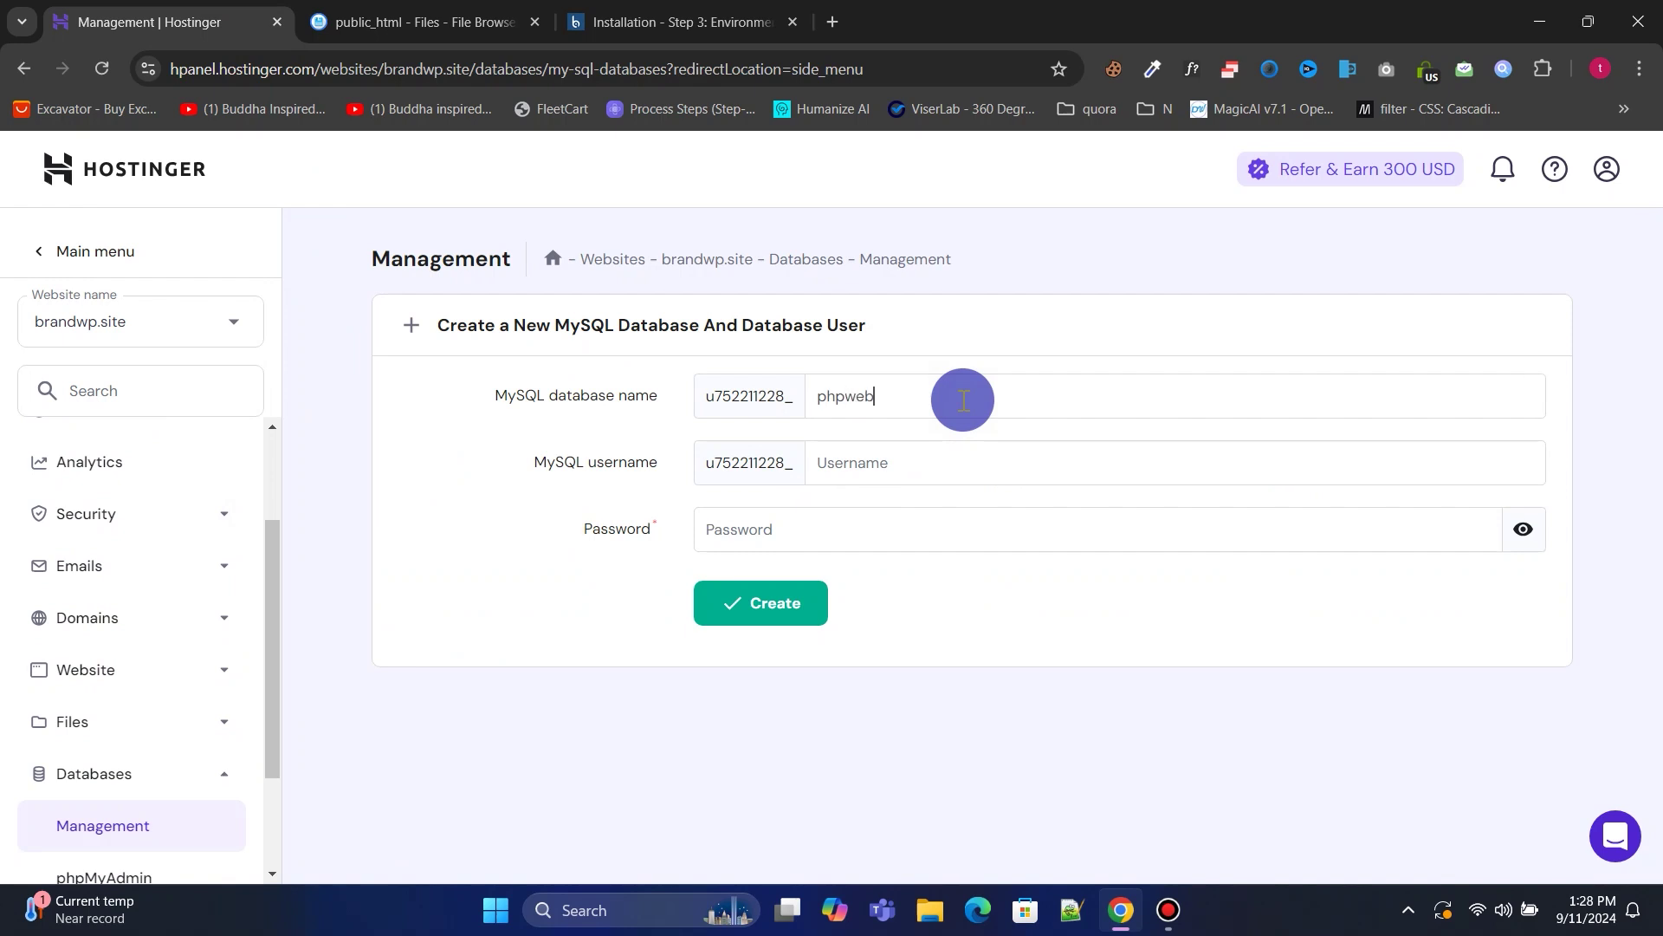
left_click(966, 450)
type("phpwebuser")
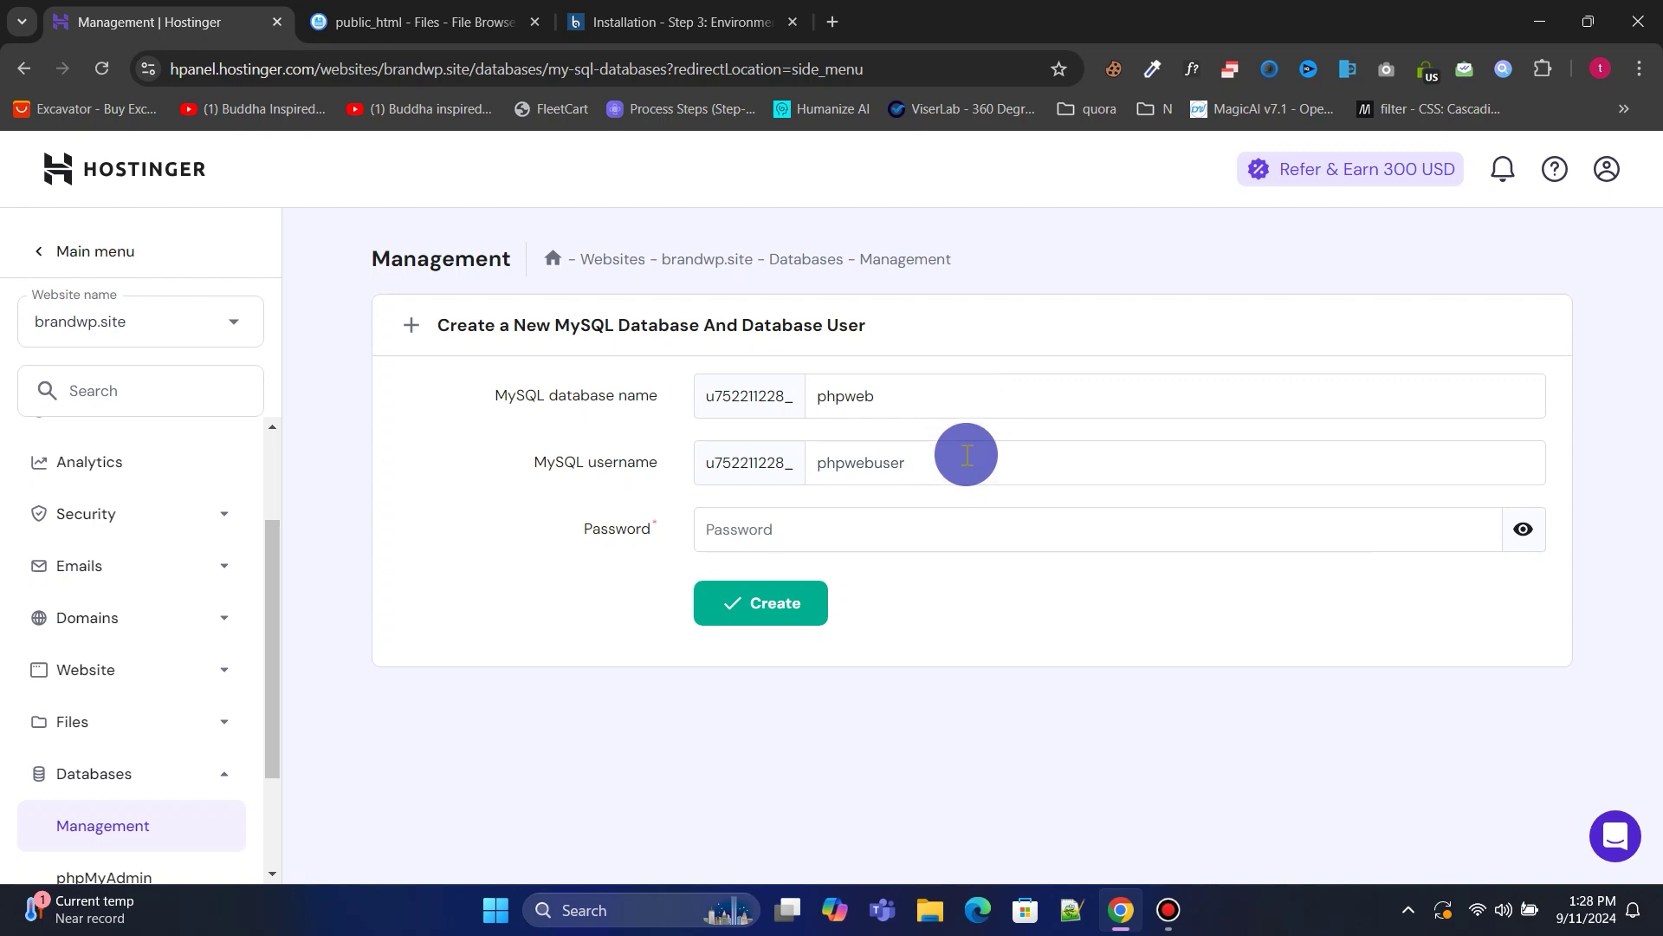
left_click(1184, 538)
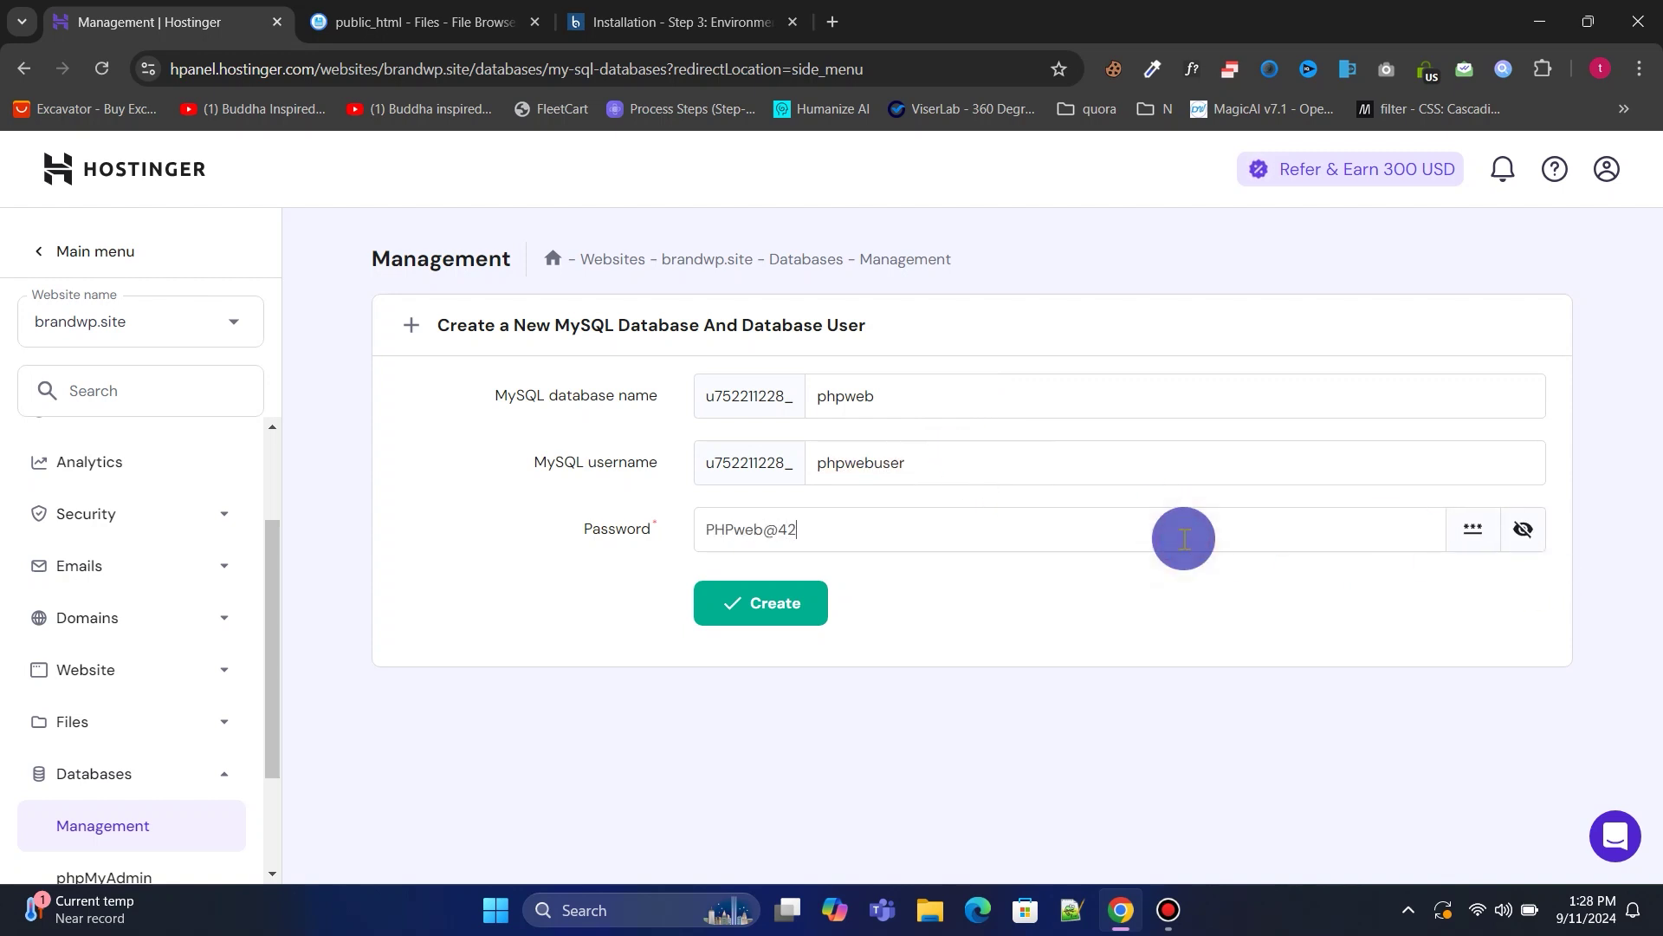
type("0")
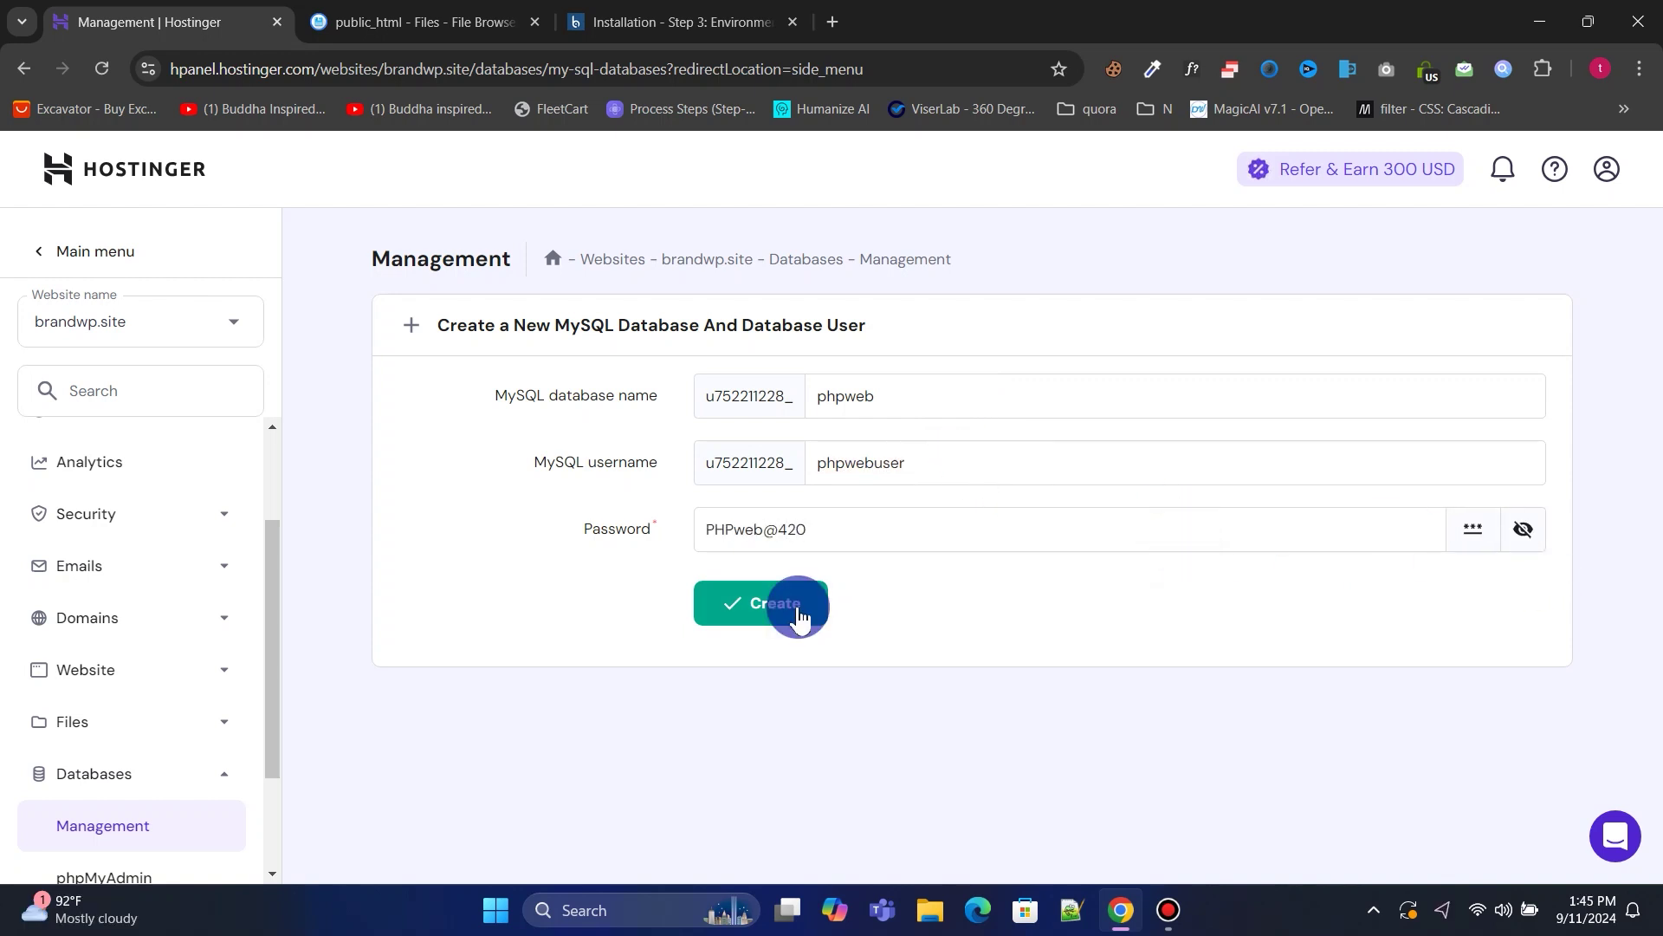
left_click(798, 606)
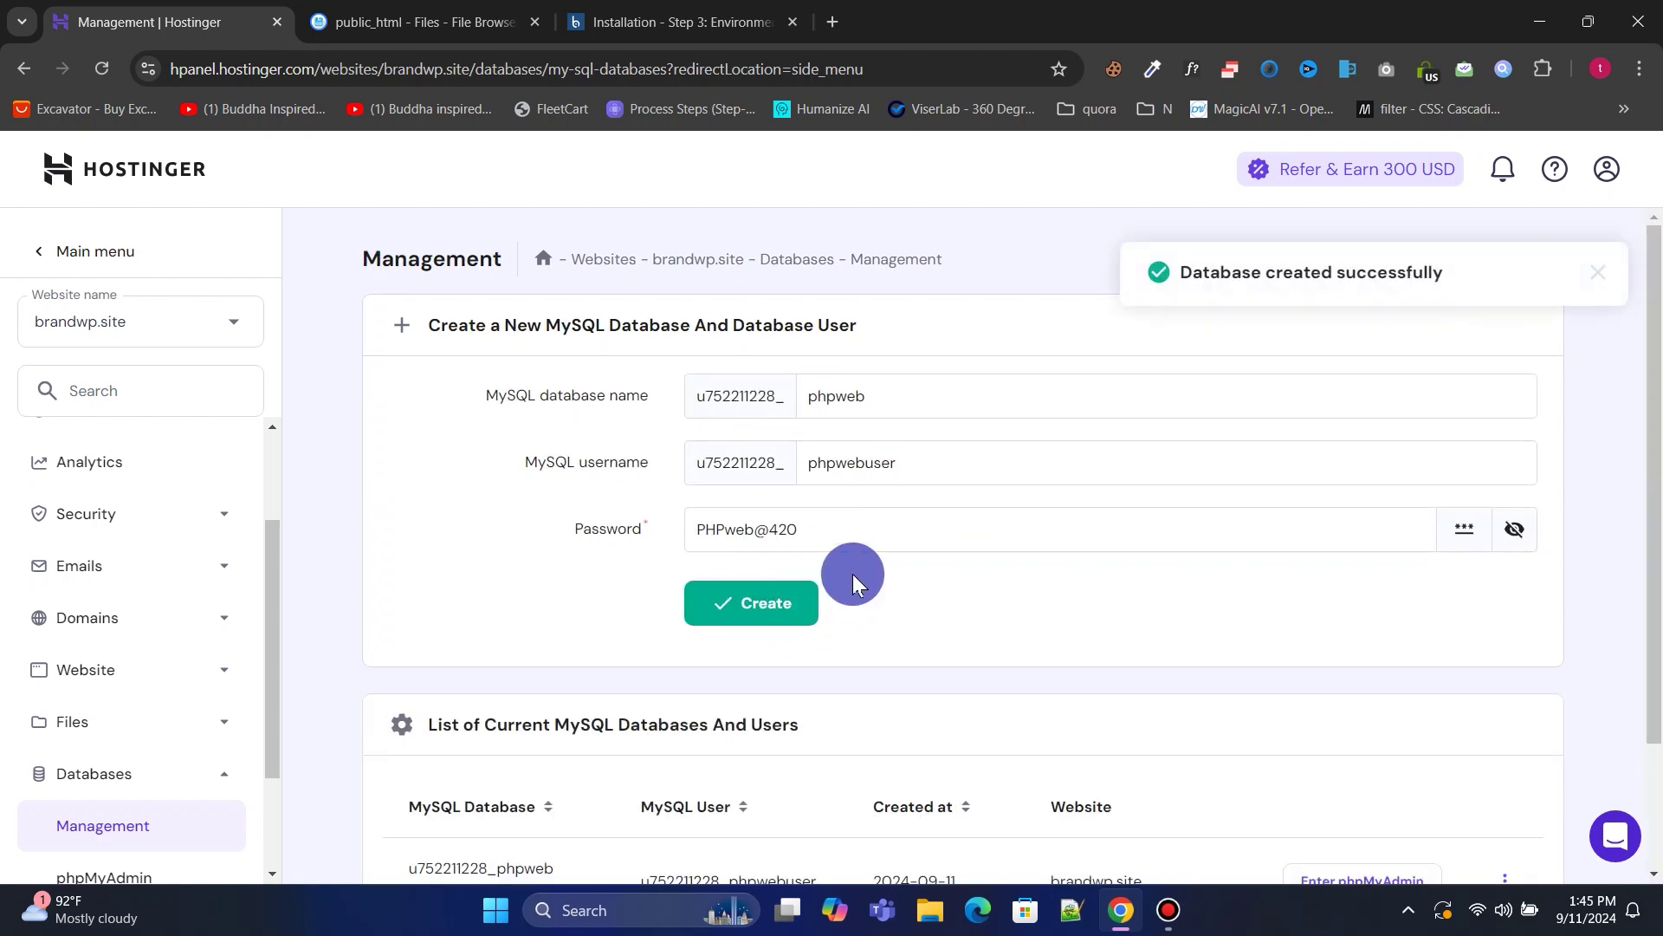
scroll(852, 573, "down", 2)
- Copy the new database name from hPanel into the installer's Database name field
left_click_drag(403, 722, 550, 706)
right_click(538, 706)
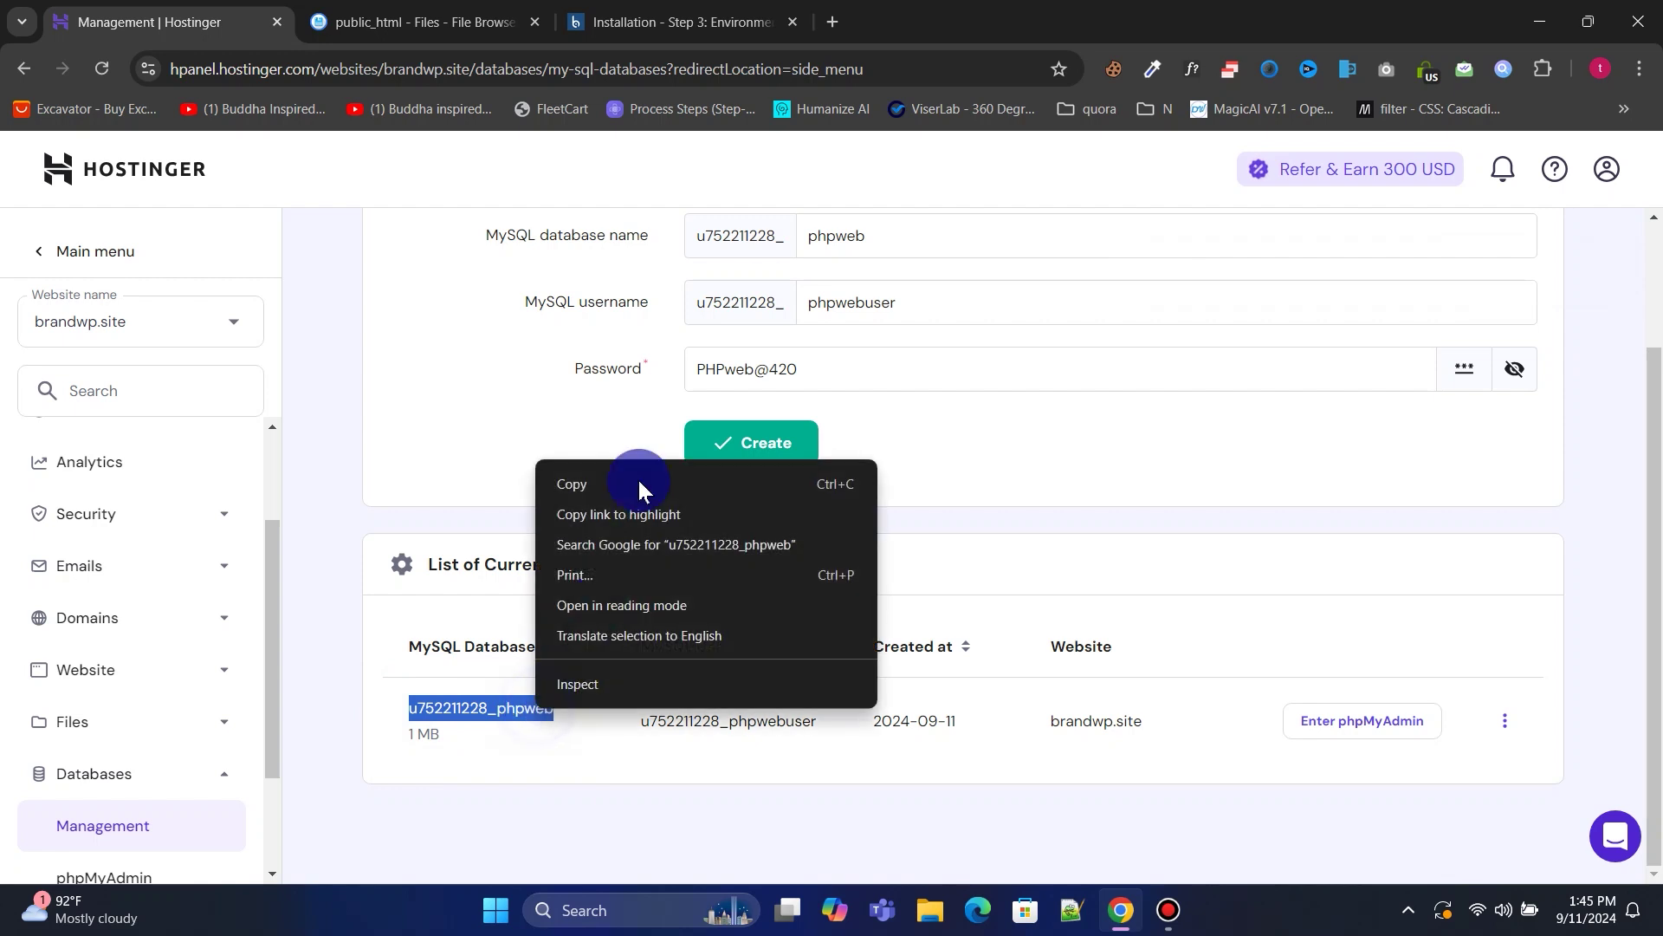
left_click(627, 483)
left_click(659, 13)
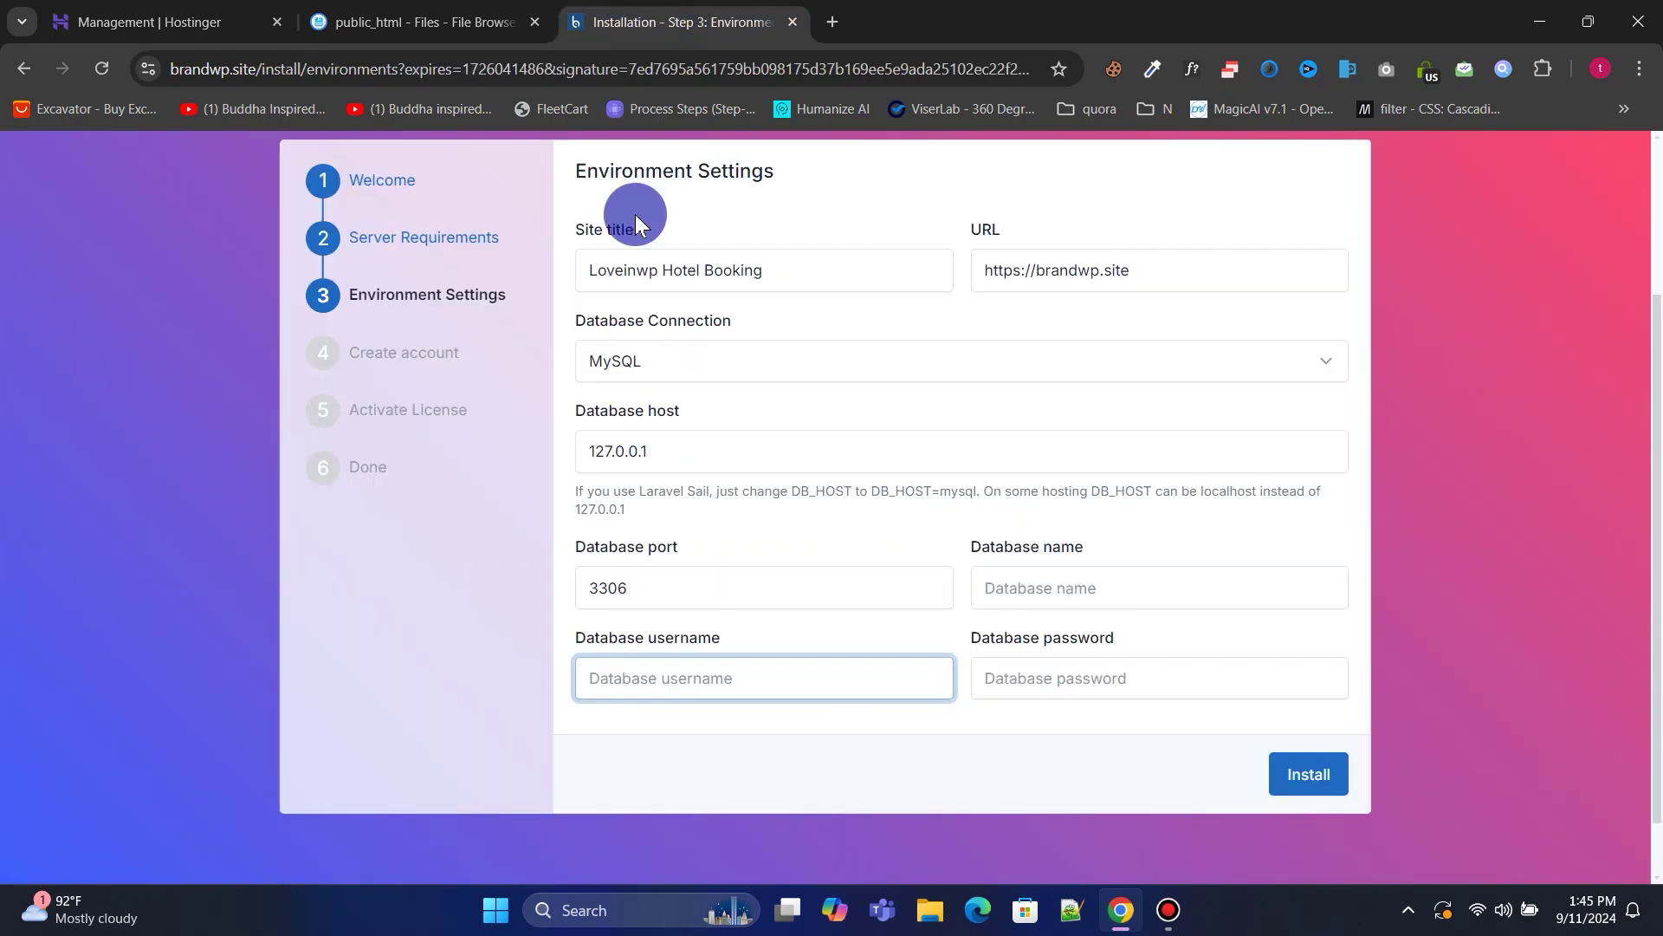
left_click(996, 588)
right_click(1025, 590)
left_click(1090, 338)
- Copy the MySQL user name from hPanel into the installer's database username field
left_click(174, 17)
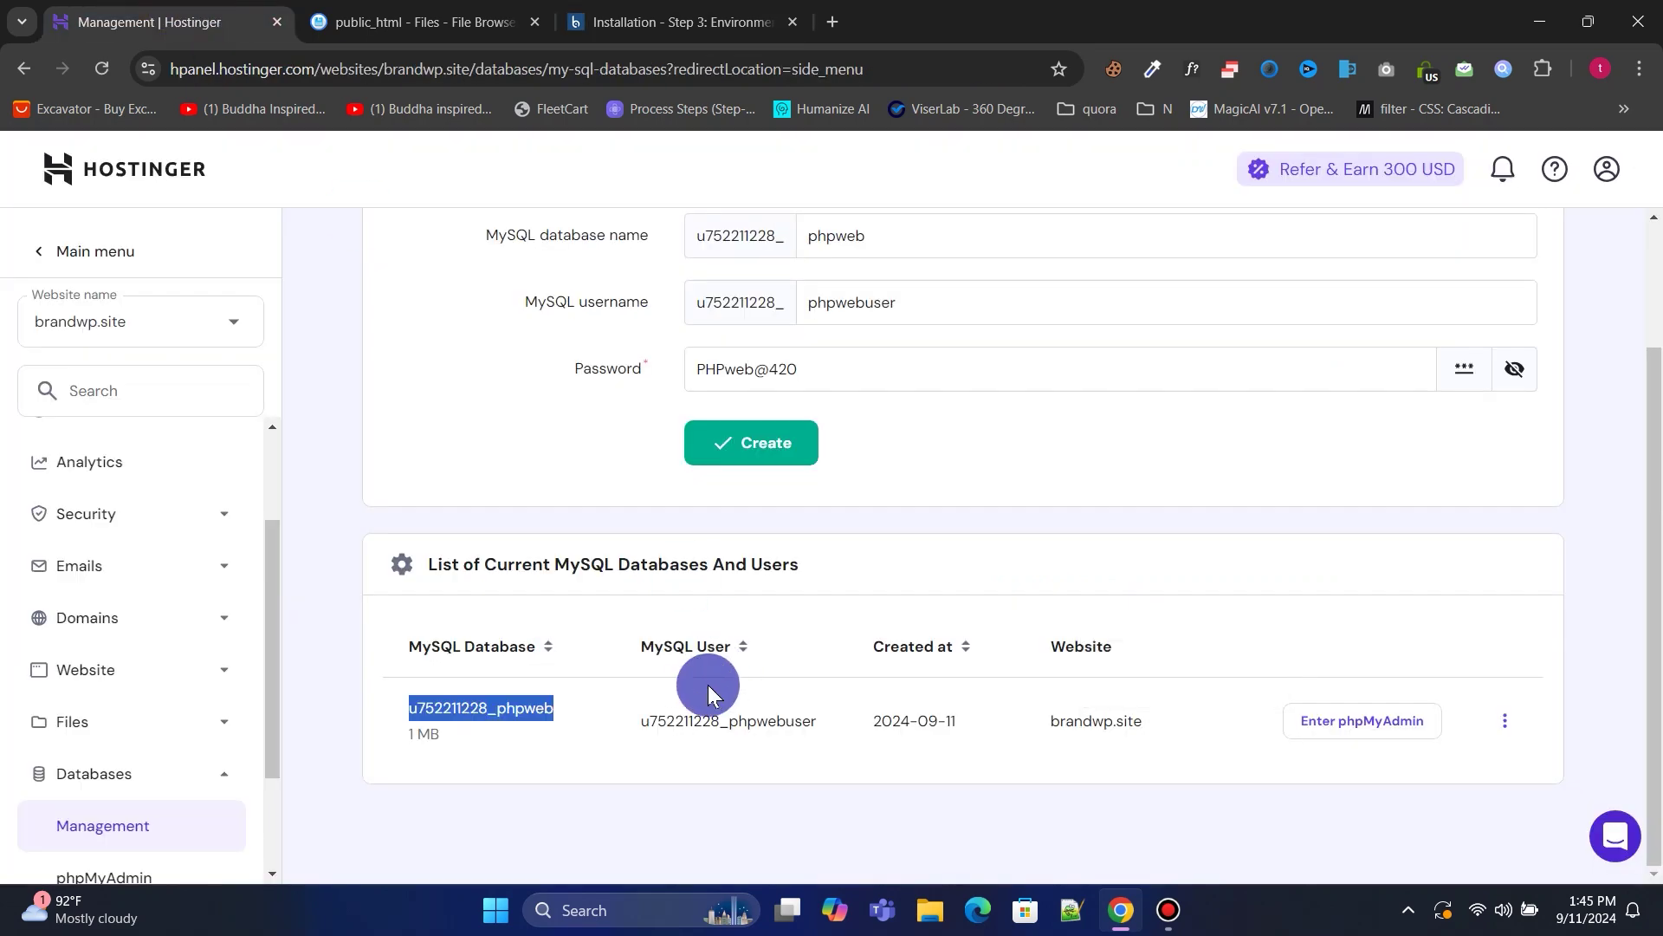
left_click_drag(636, 720, 815, 721)
right_click(815, 720)
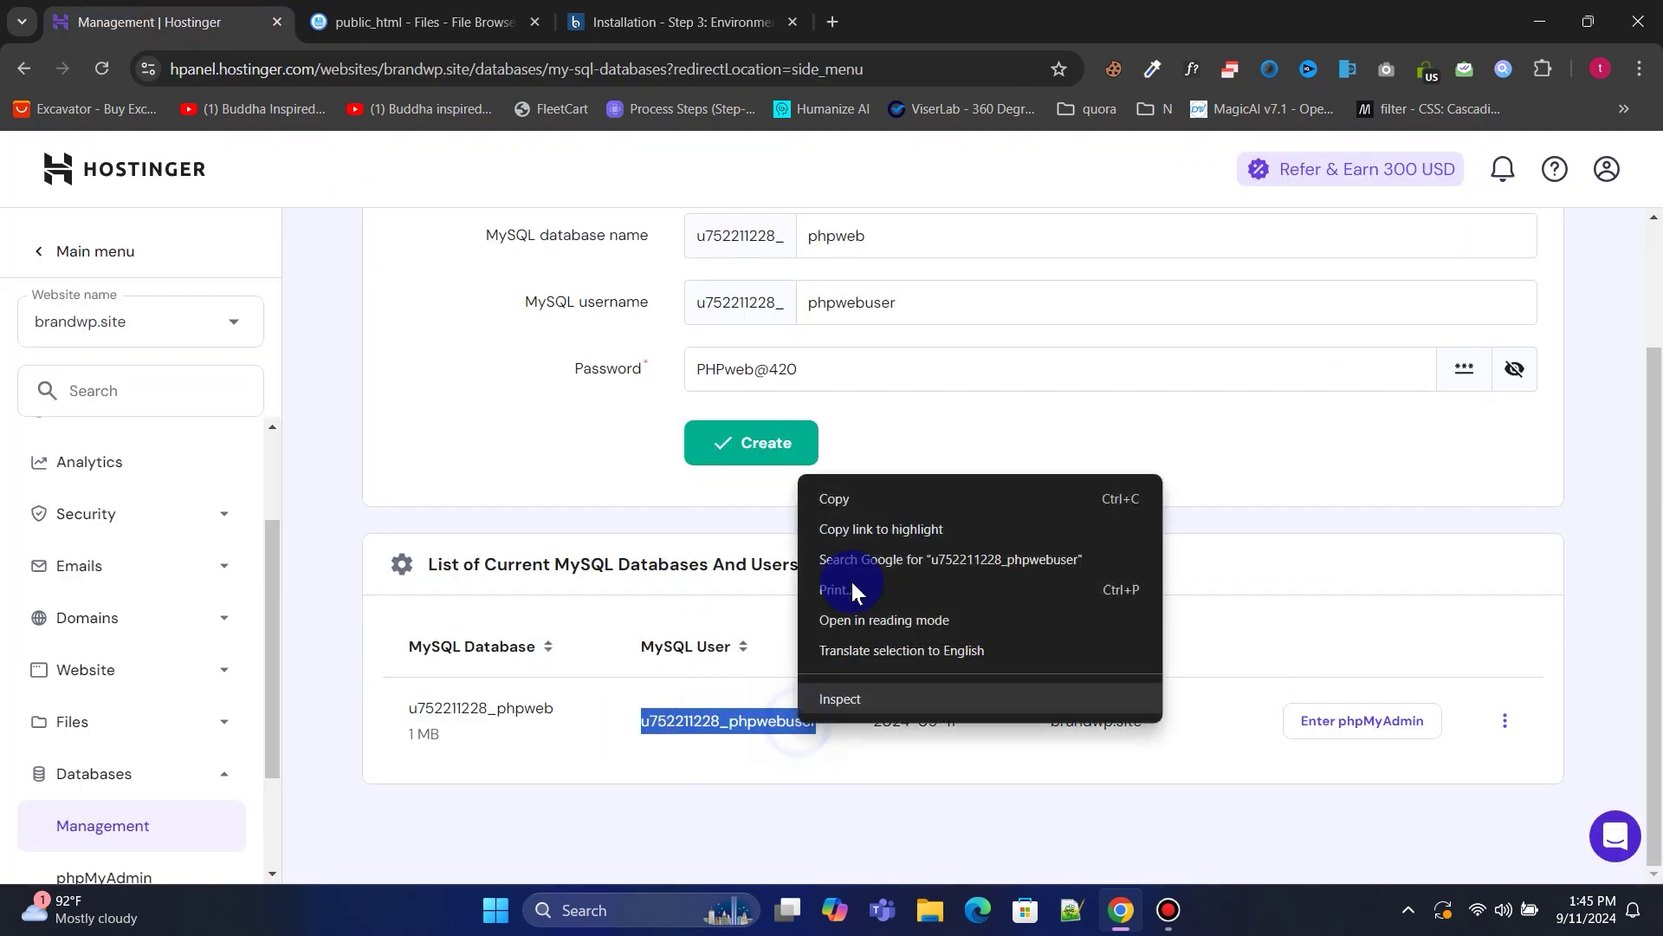
left_click(847, 498)
left_click(672, 12)
right_click(676, 676)
left_click(735, 445)
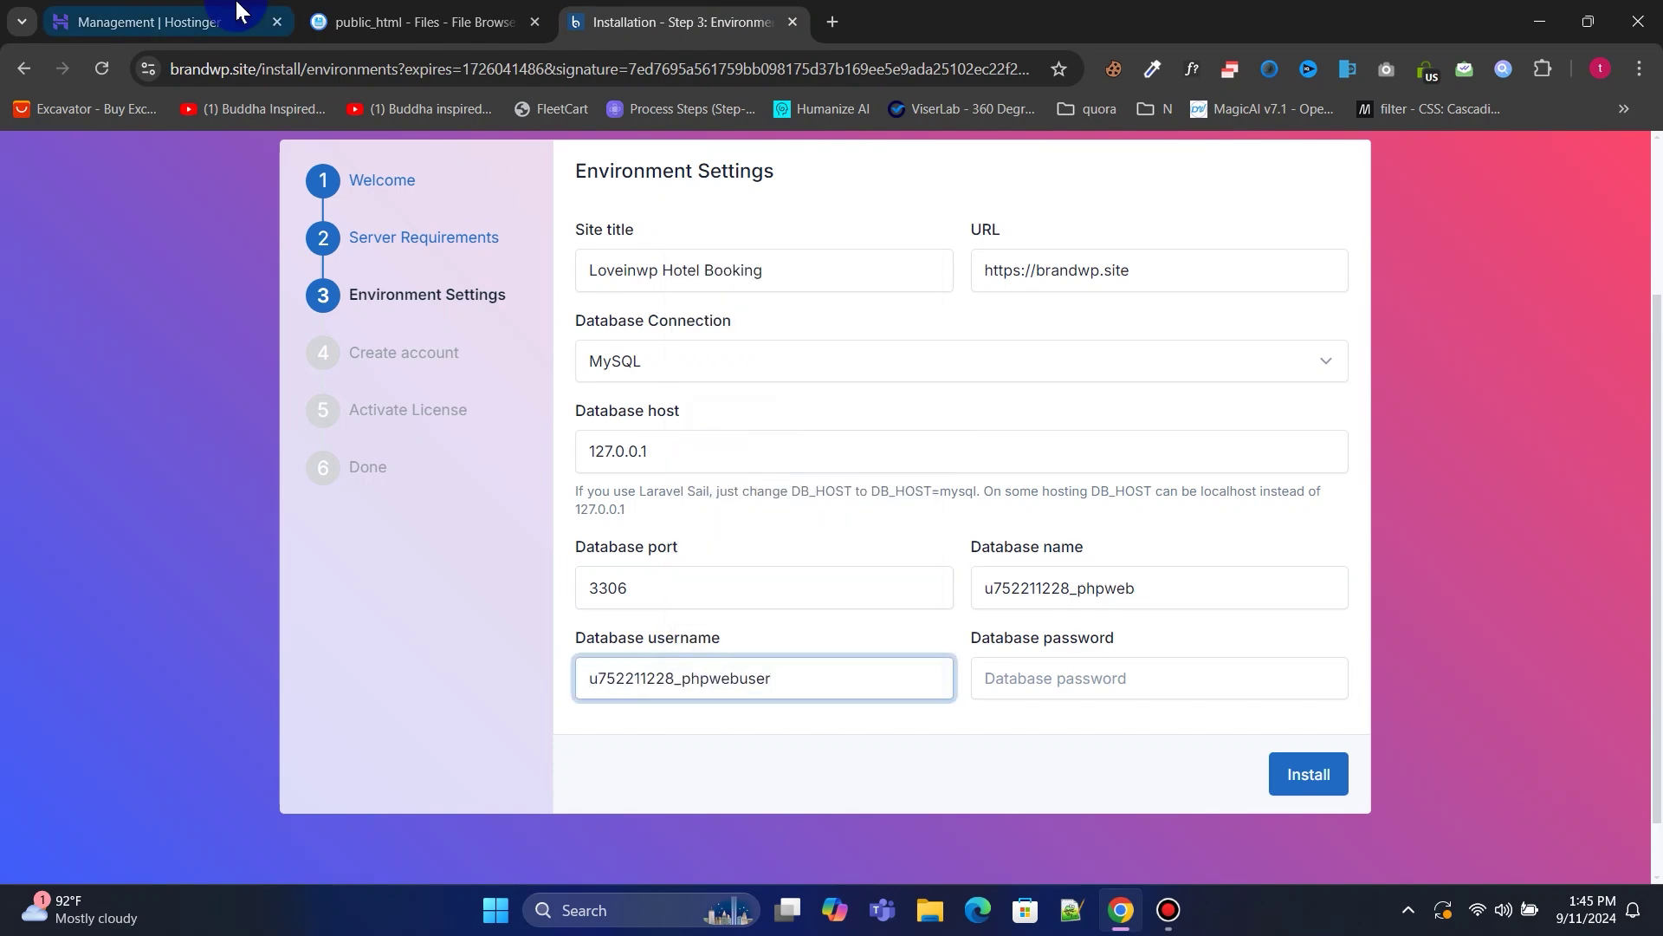
- Paste the database password into the installer and run Install
left_click(240, 11)
left_click_drag(853, 368, 672, 364)
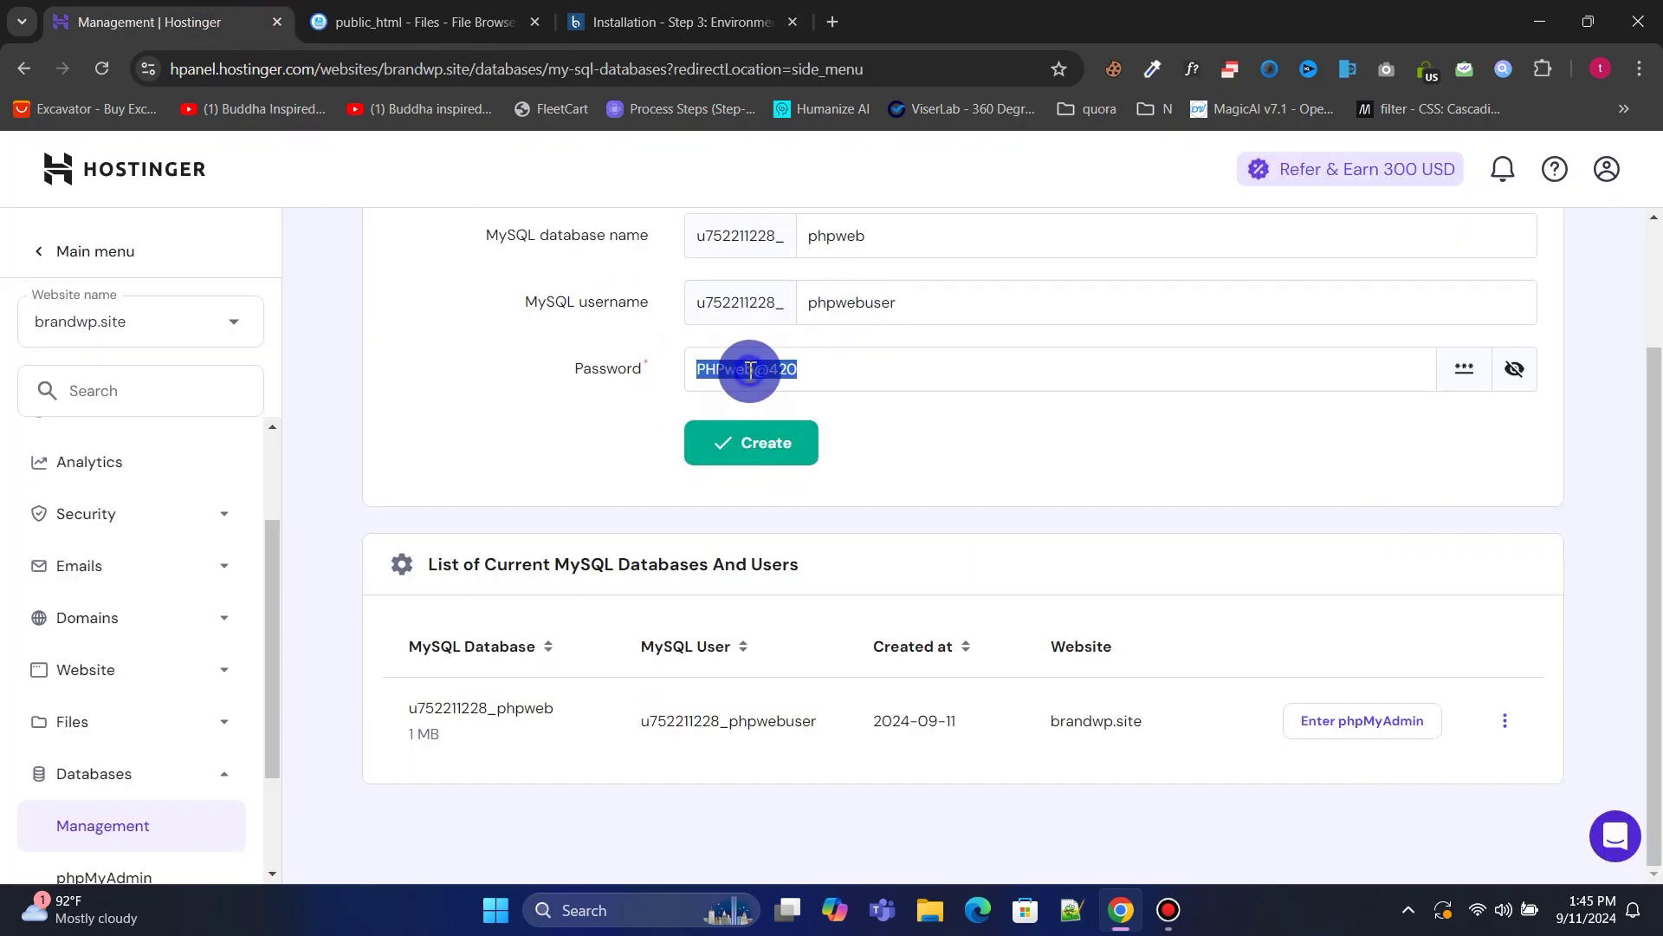
right_click(750, 370)
left_click(795, 474)
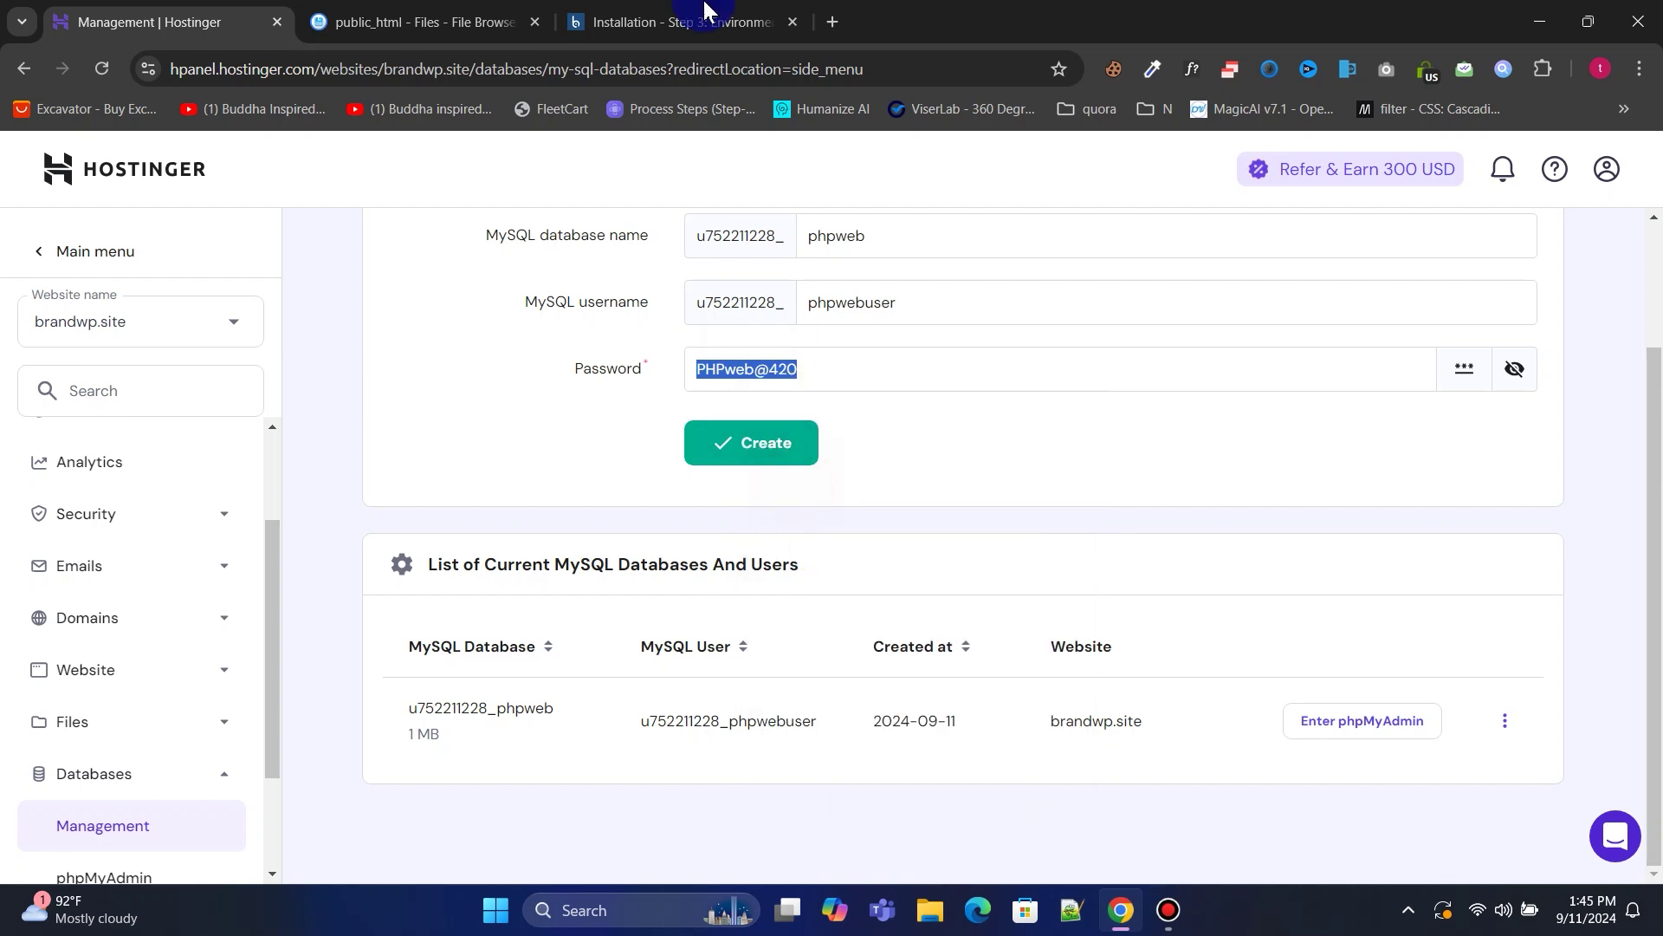
left_click(704, 18)
right_click(1030, 686)
left_click(1073, 442)
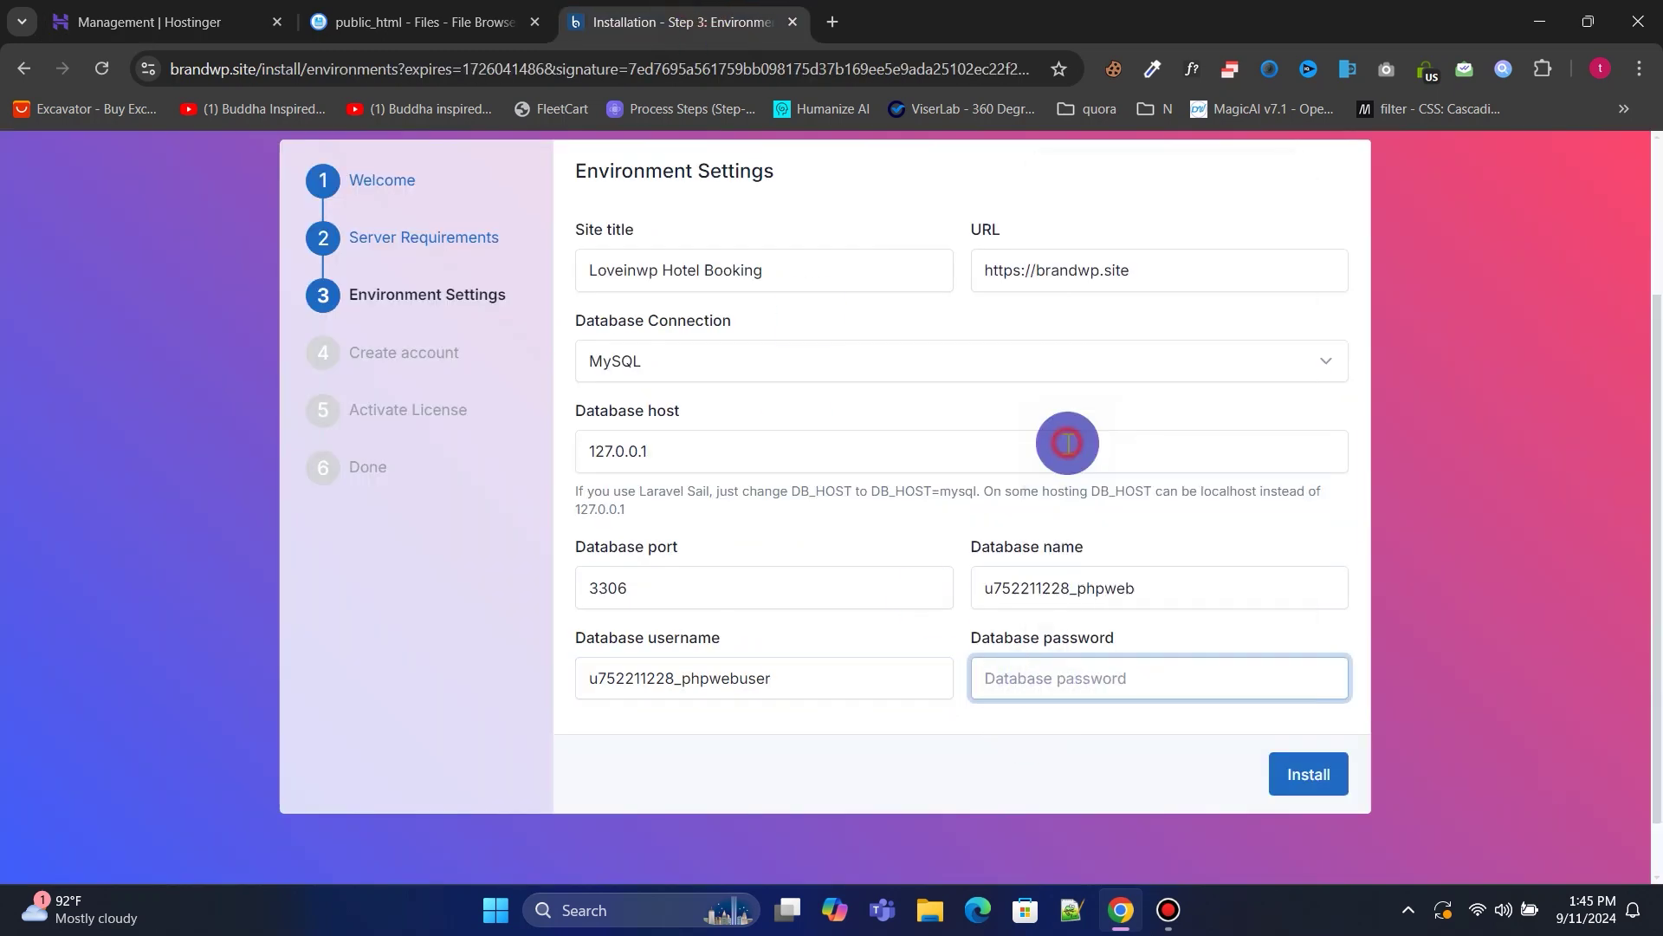
left_click(1311, 780)
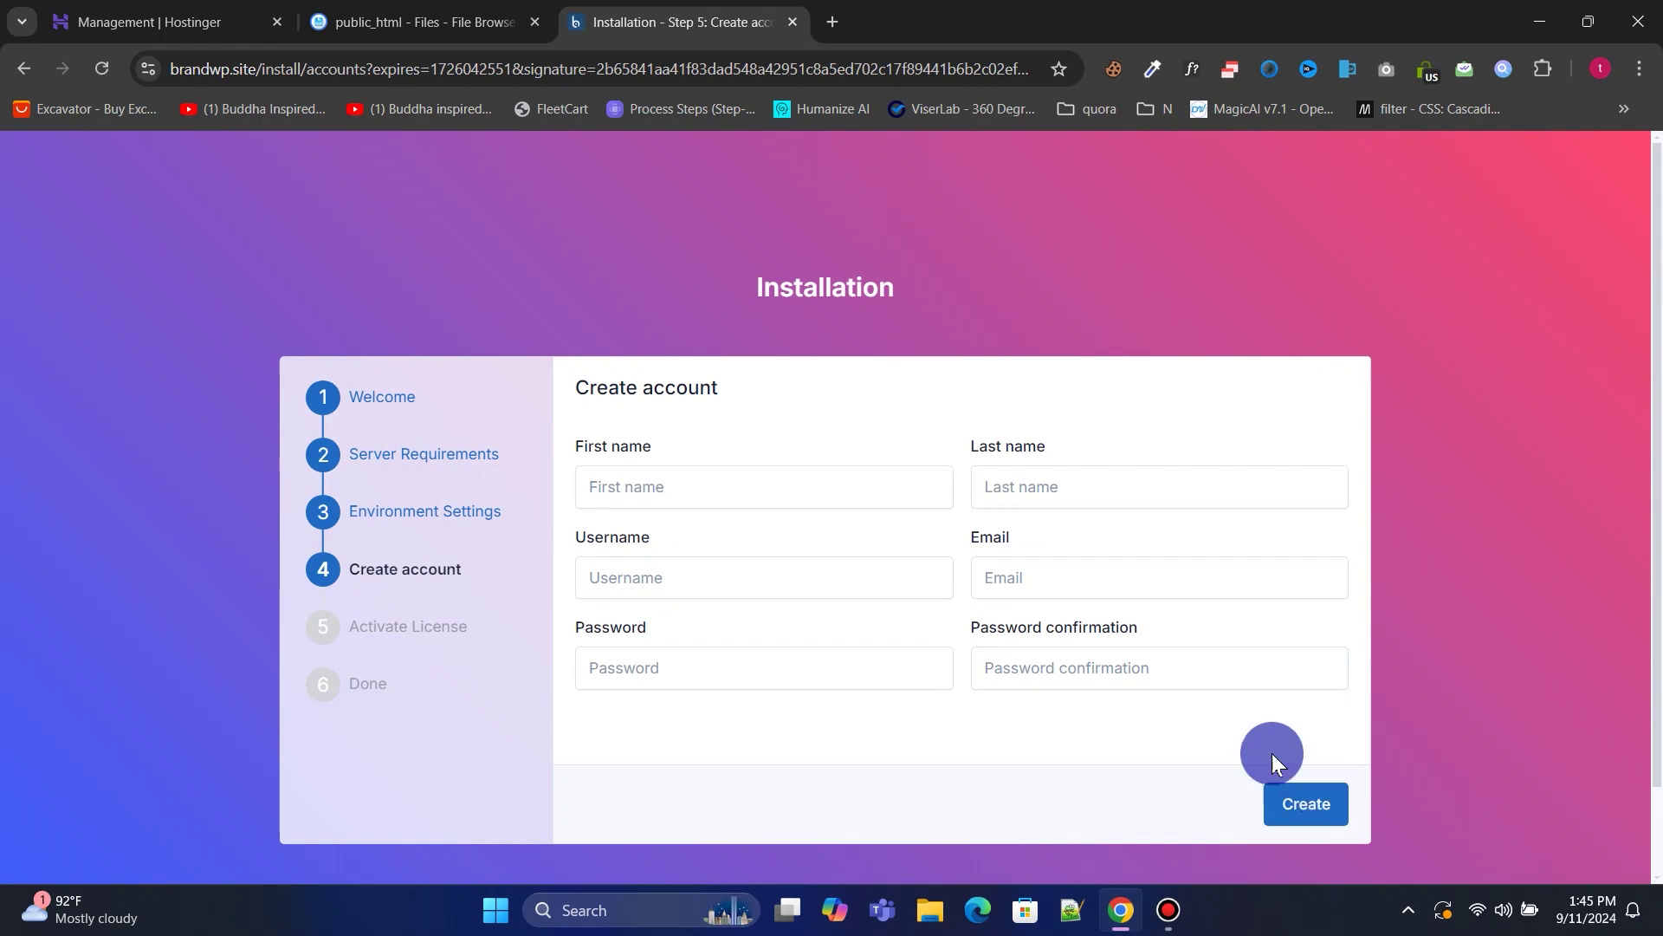
- Enter the administrator's first name, last name and username
left_click(783, 485)
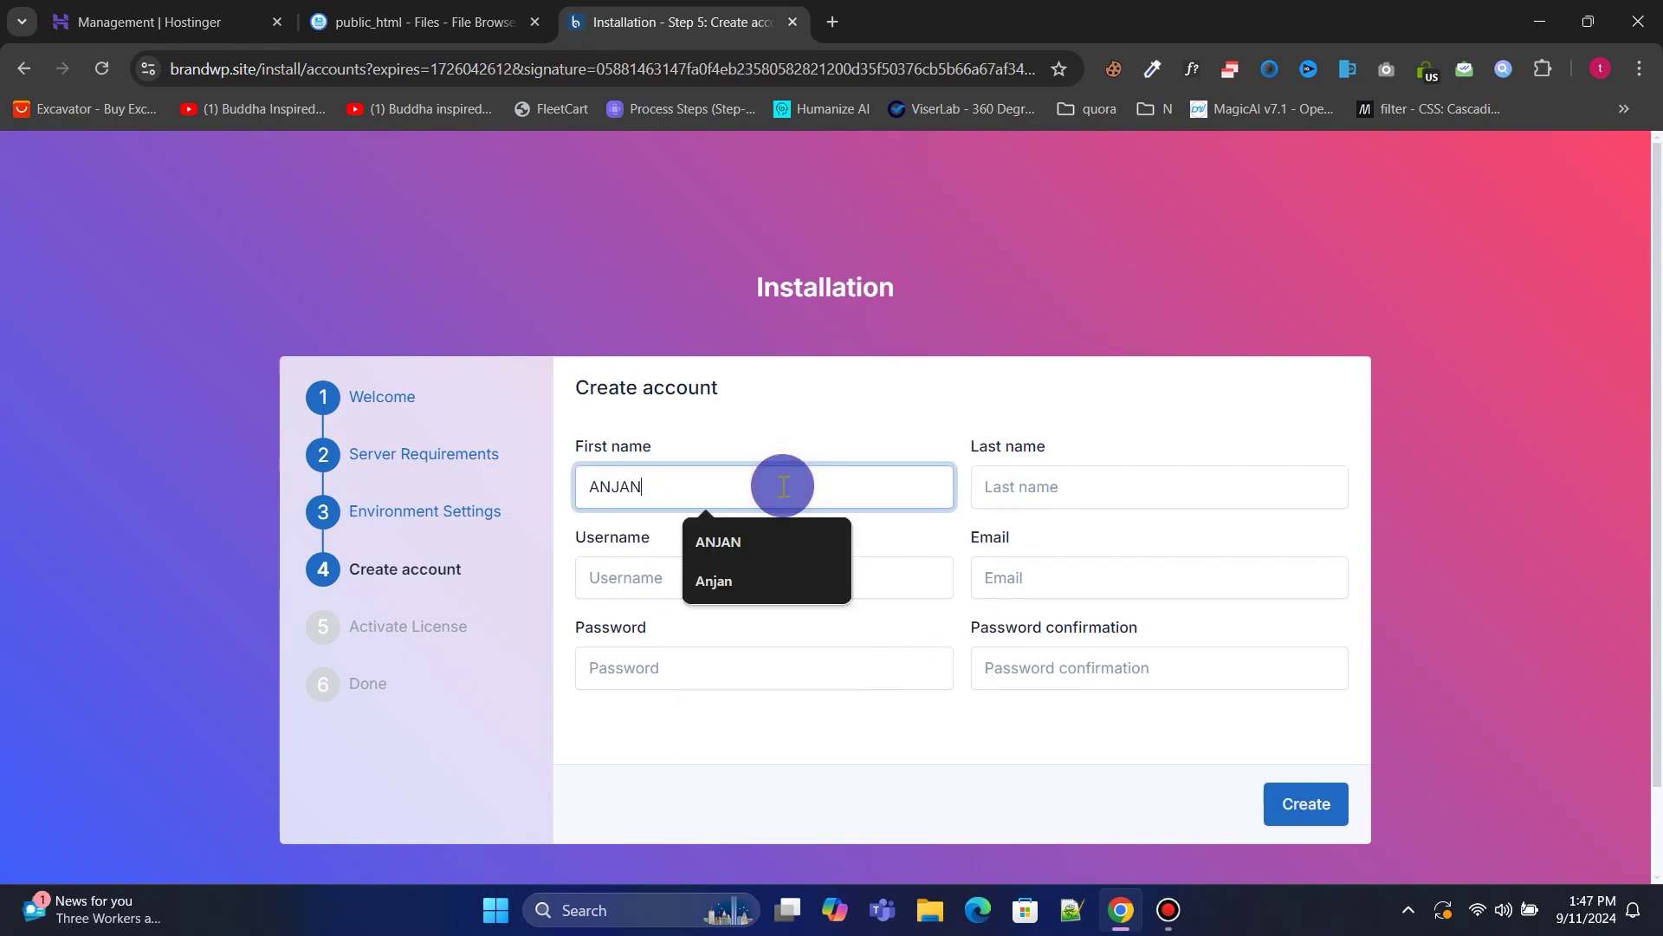
left_click(1065, 487)
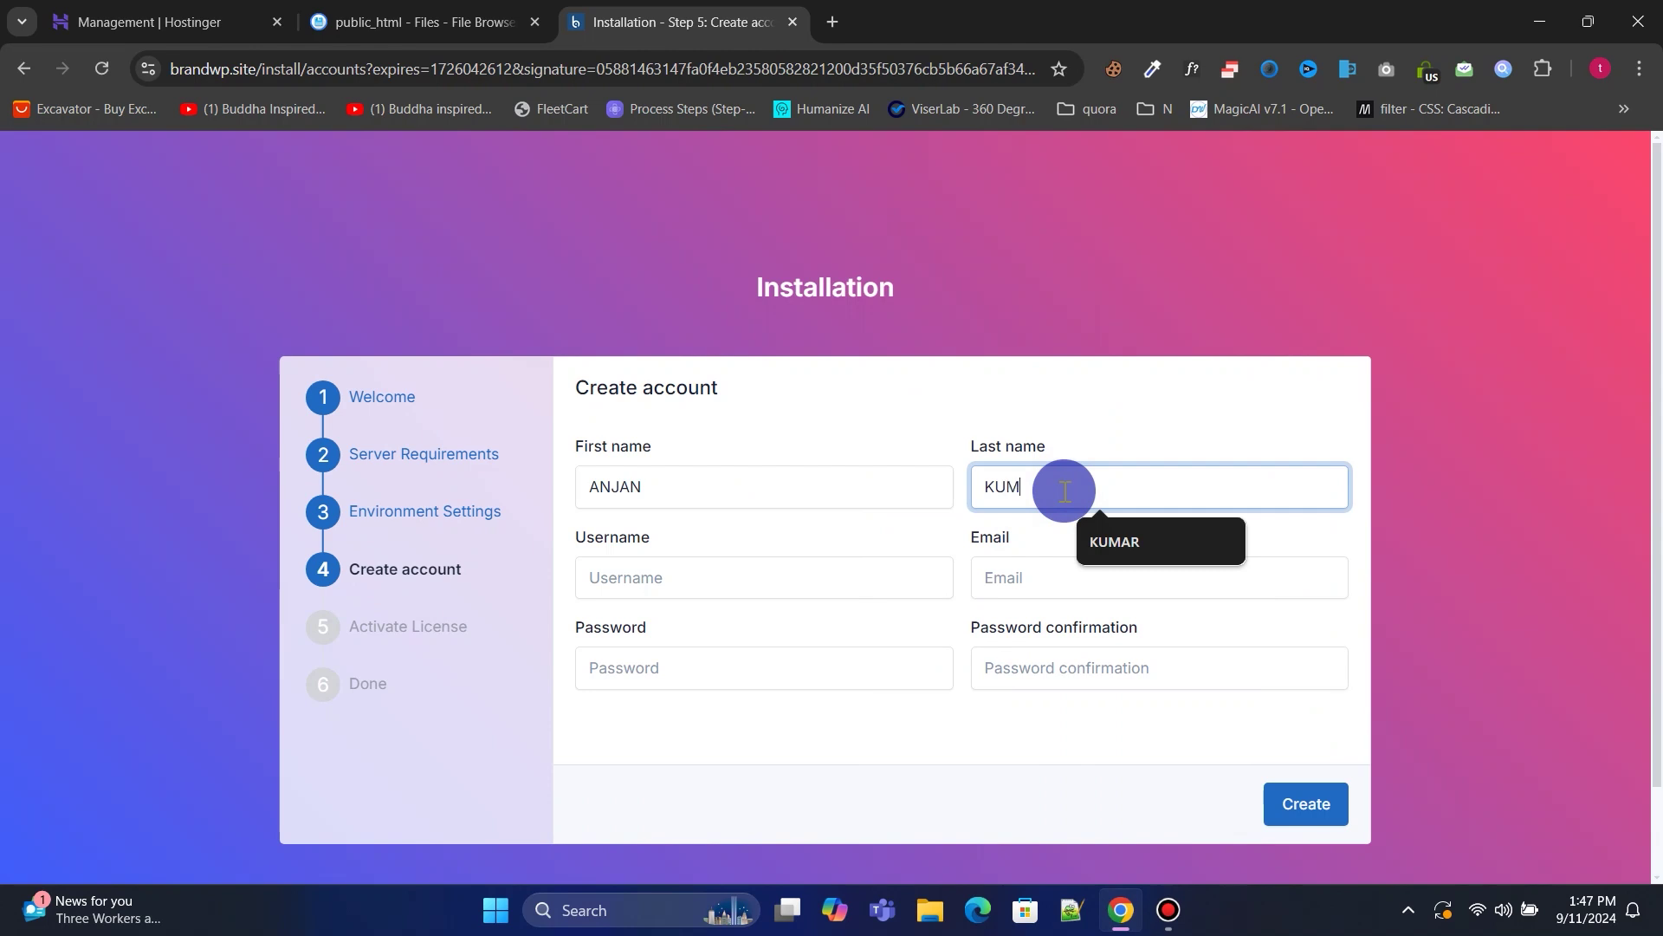
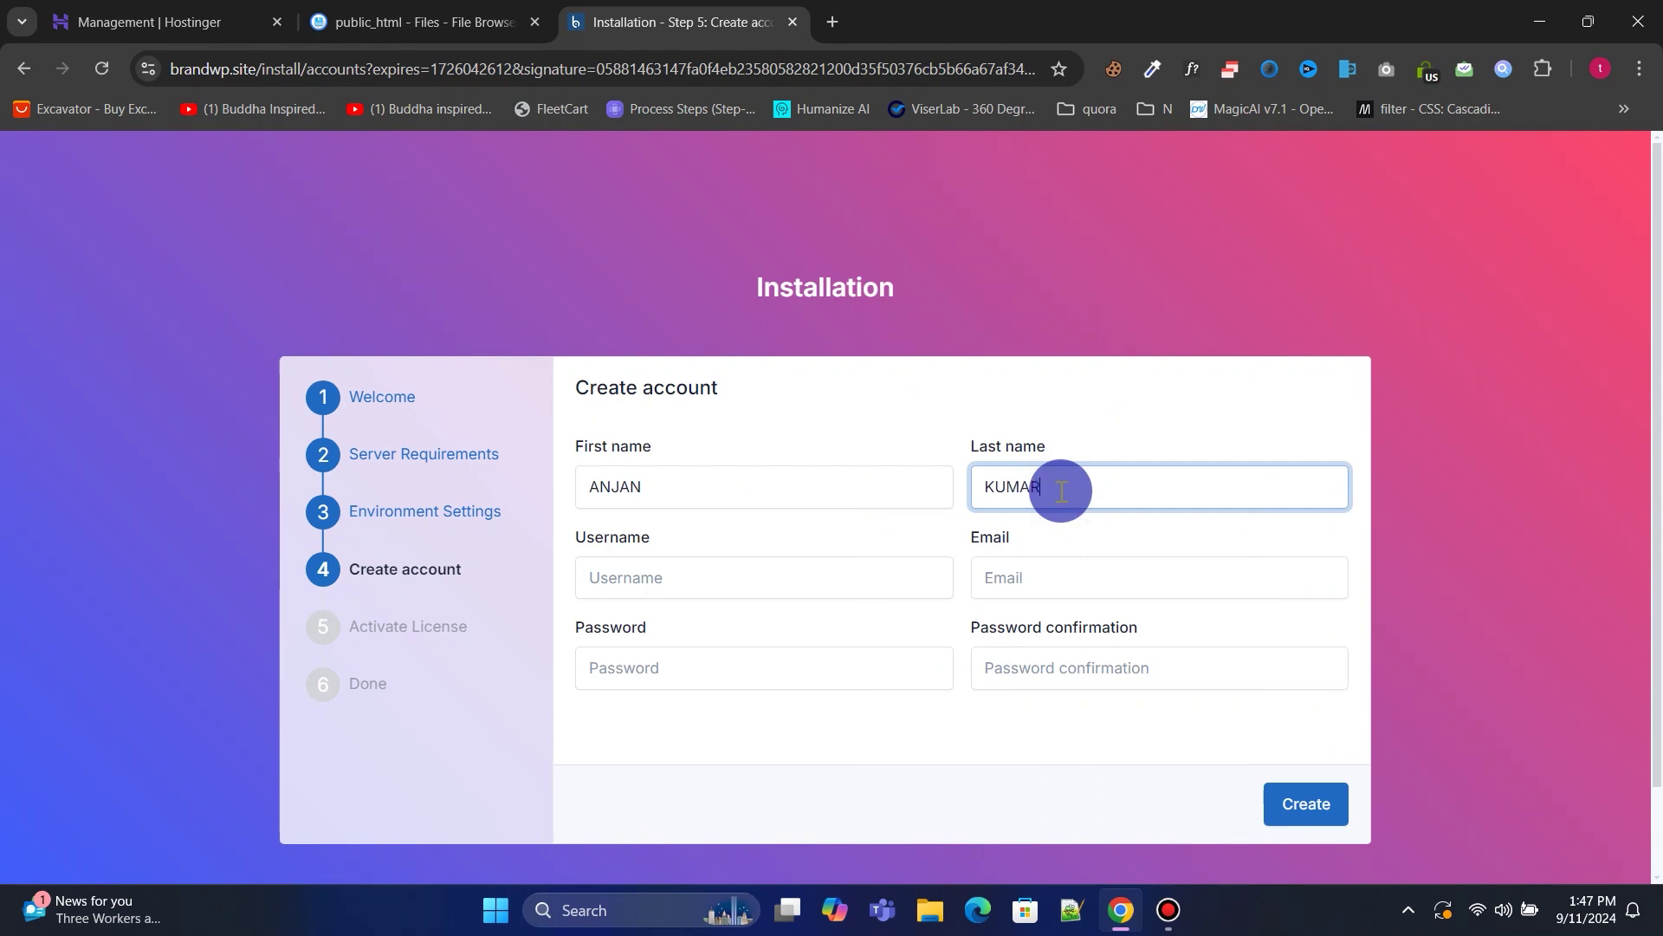
left_click(791, 577)
type("admin")
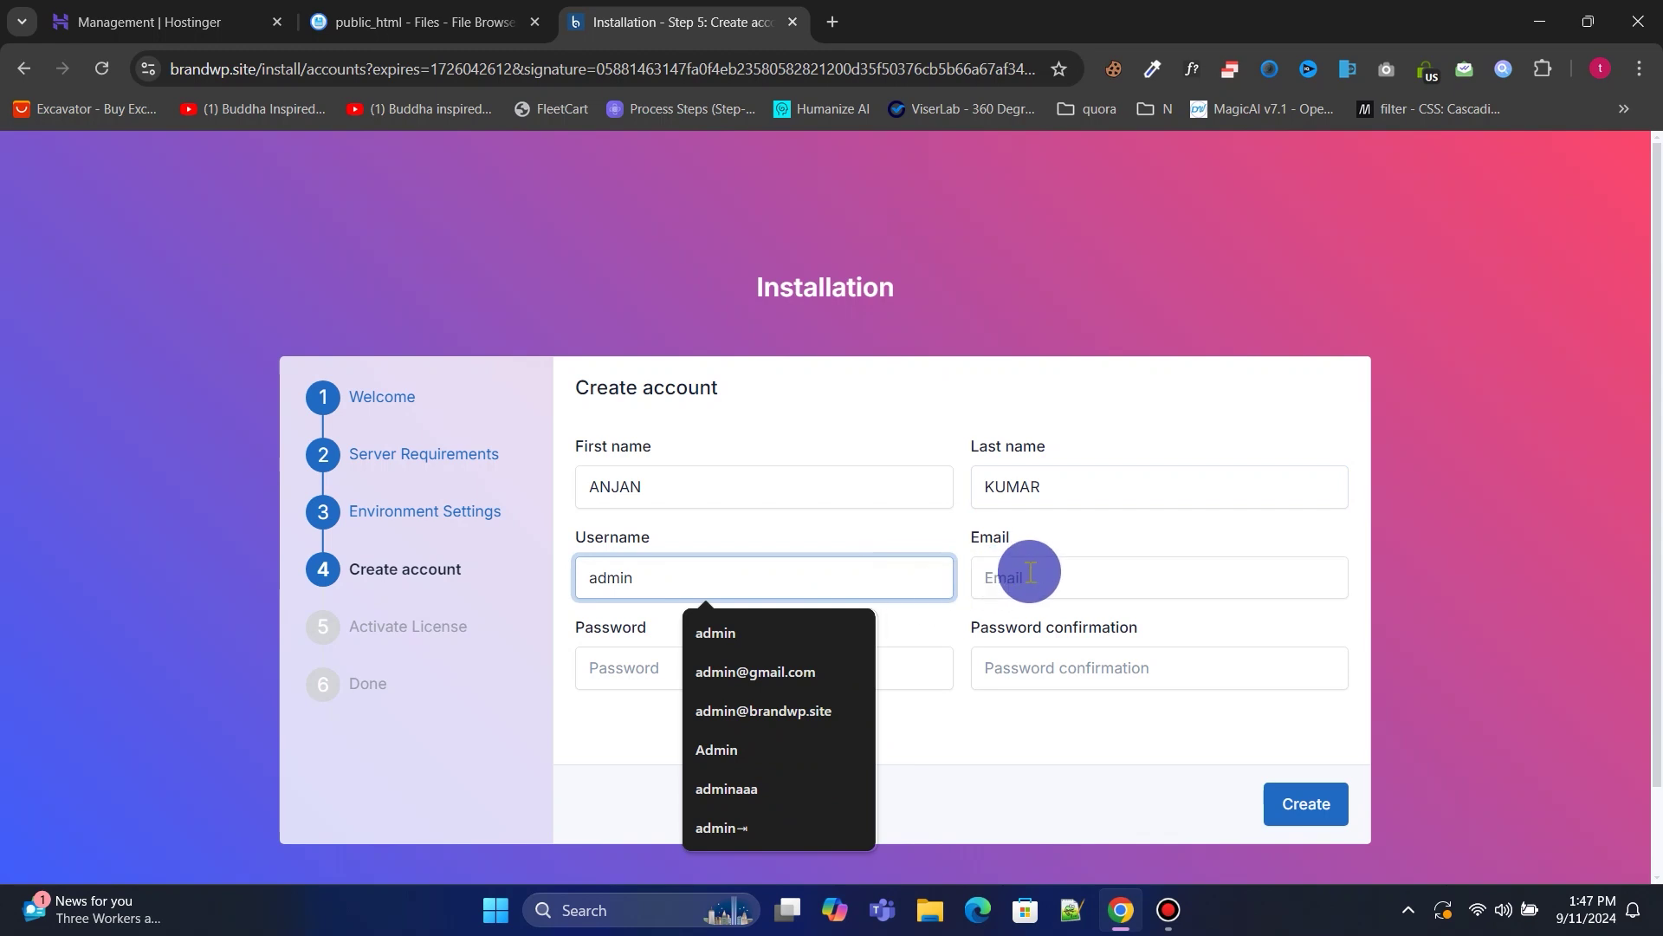
- Add the admin e-mail and a confirmed password, then create the account
left_click(1031, 575)
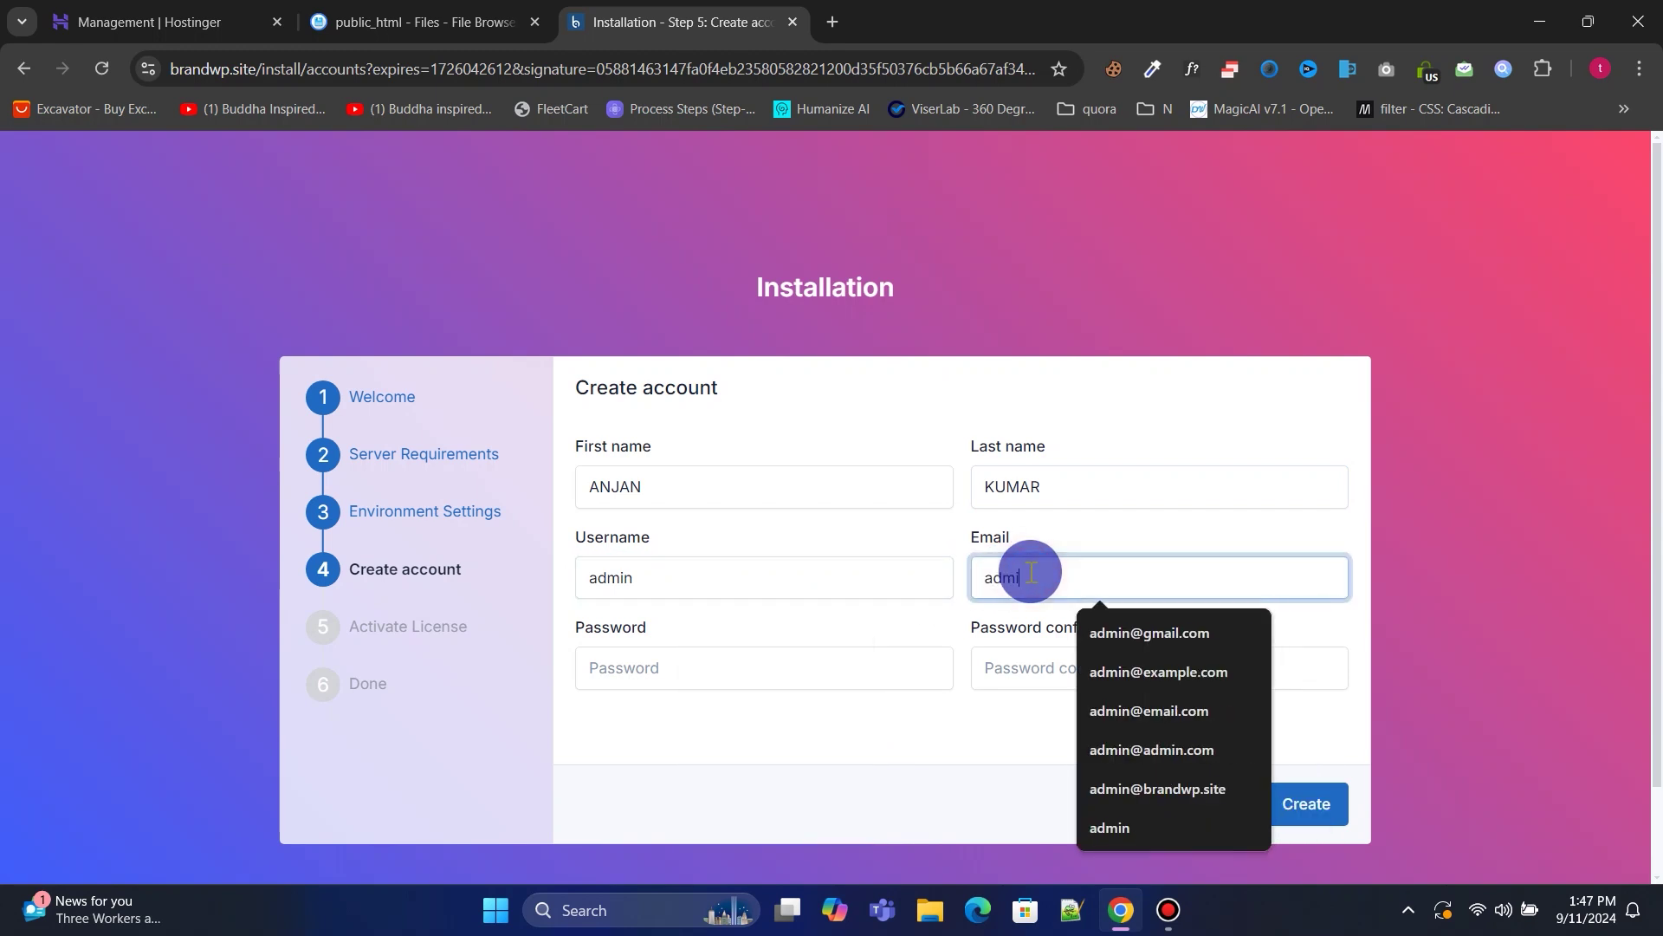
left_click(838, 678)
left_click(1135, 669)
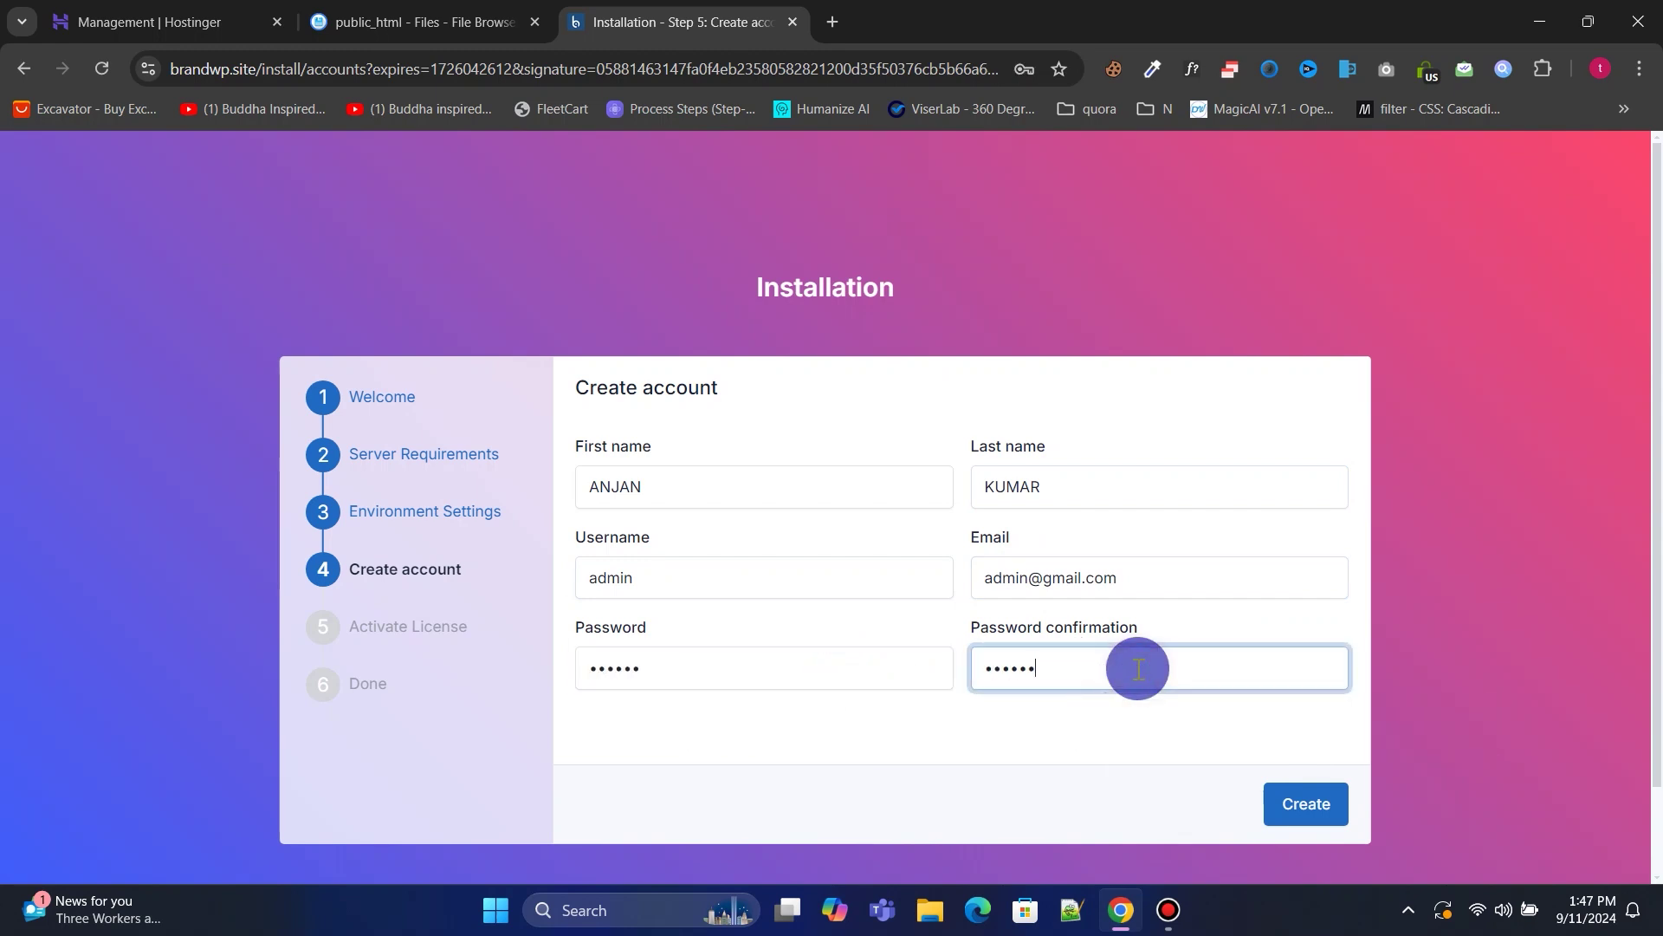
left_click(1303, 801)
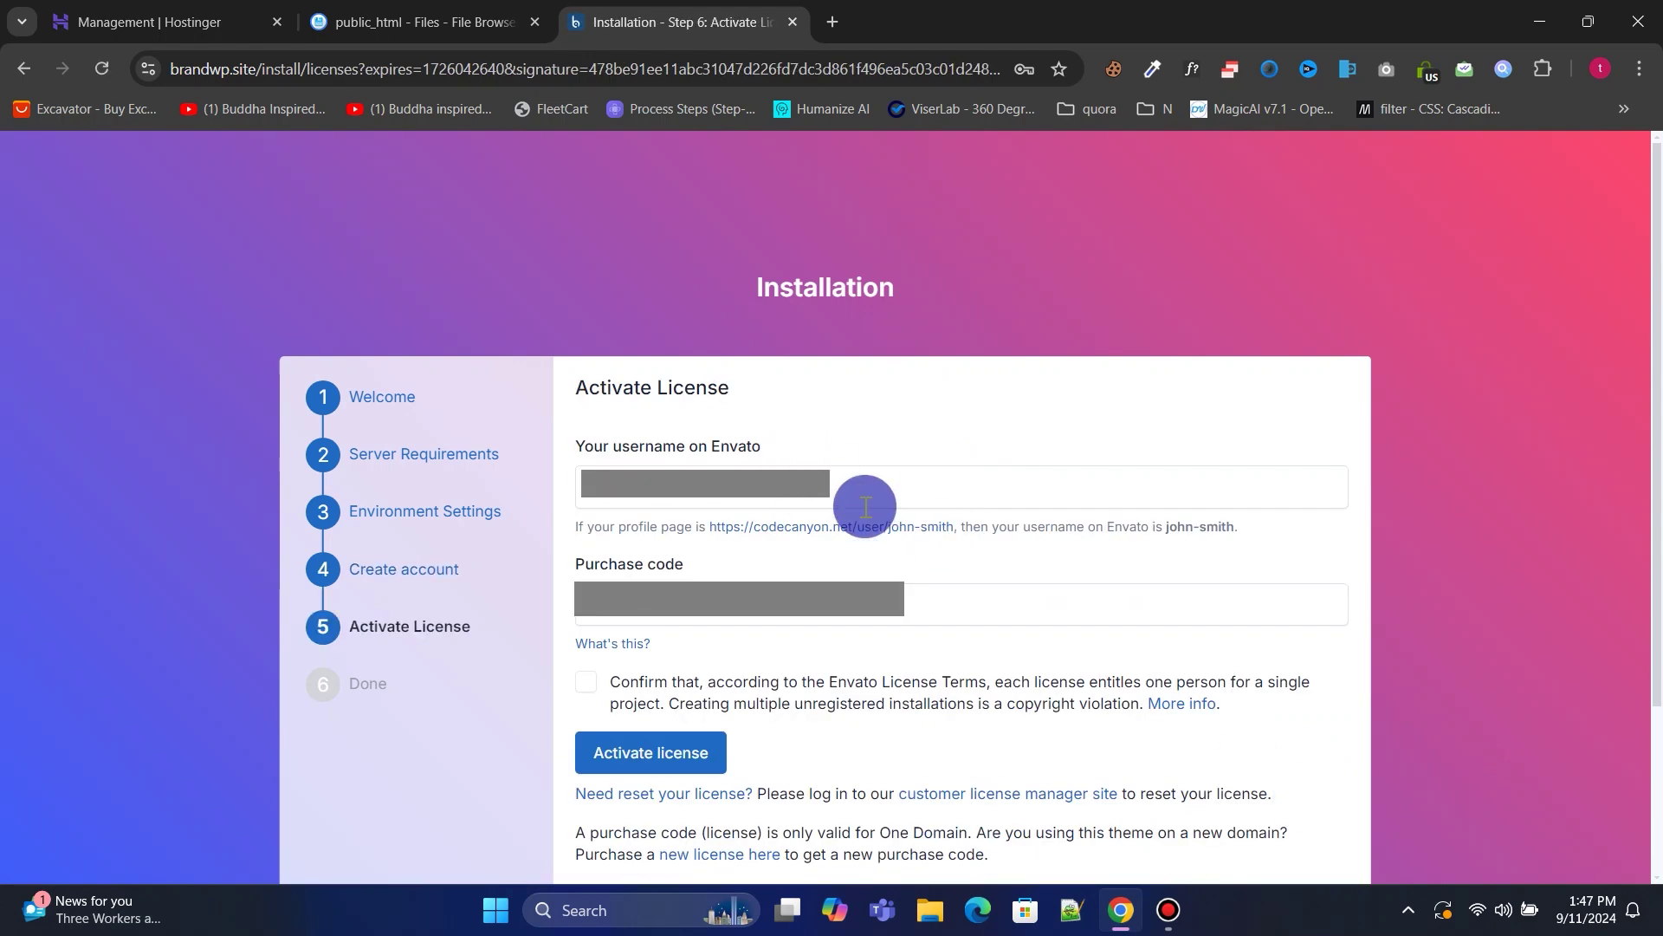
- Activate the license with the saved Envato username, the purchase code and accepted terms
left_click(589, 493)
left_click(835, 475)
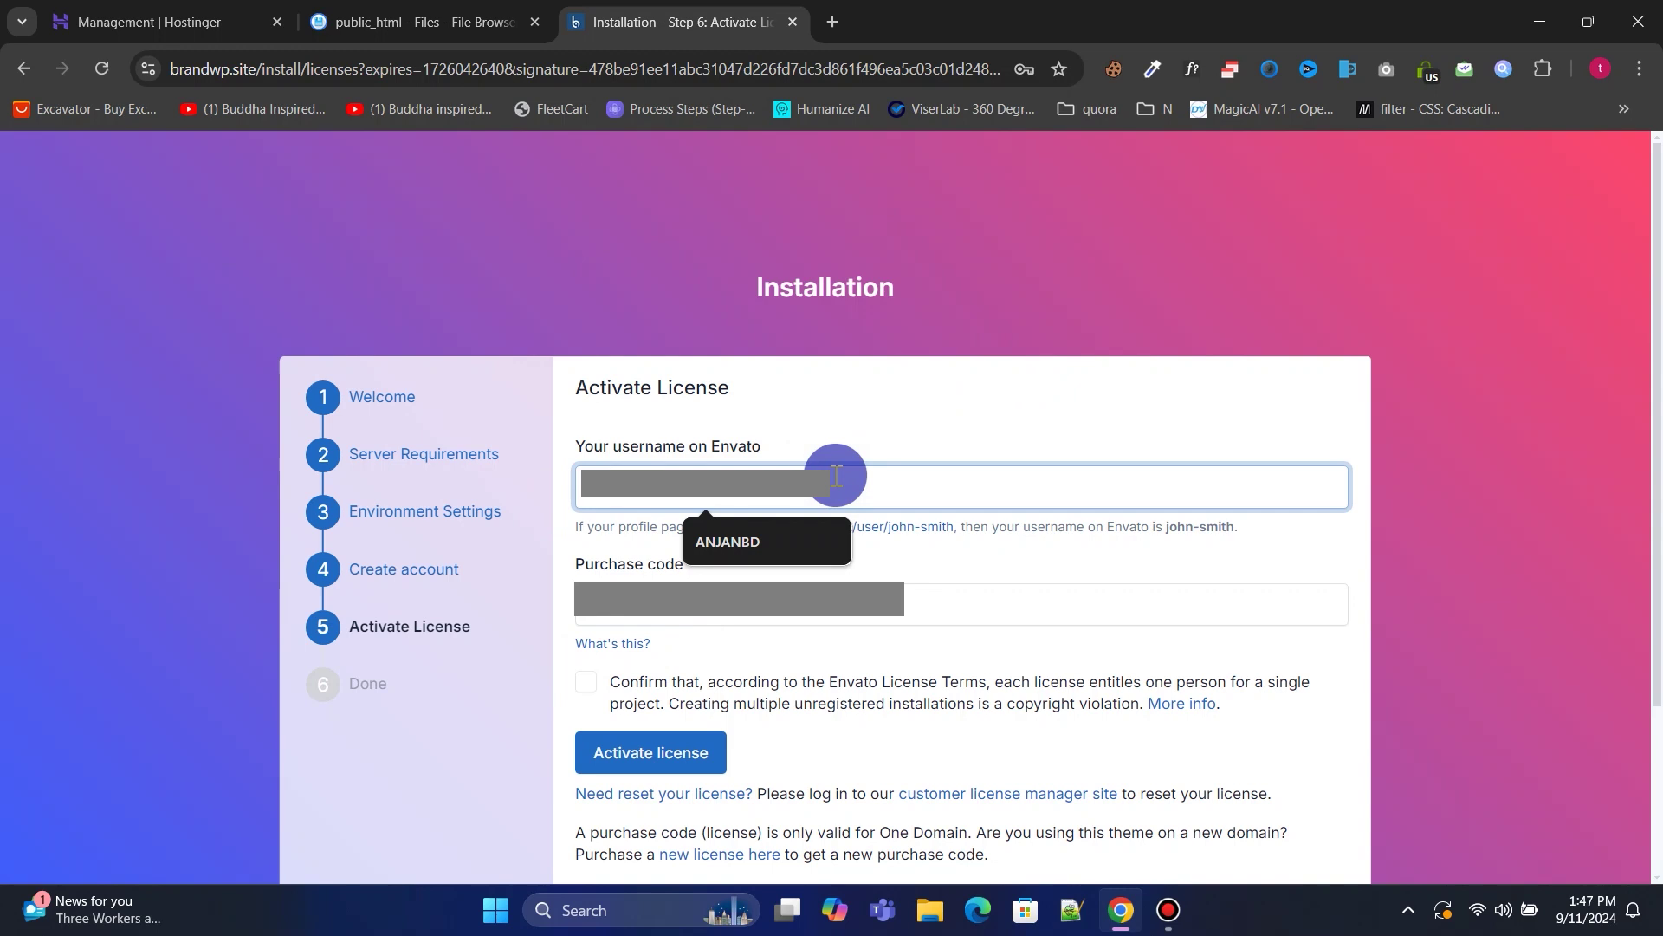
left_click(586, 682)
left_click(643, 611)
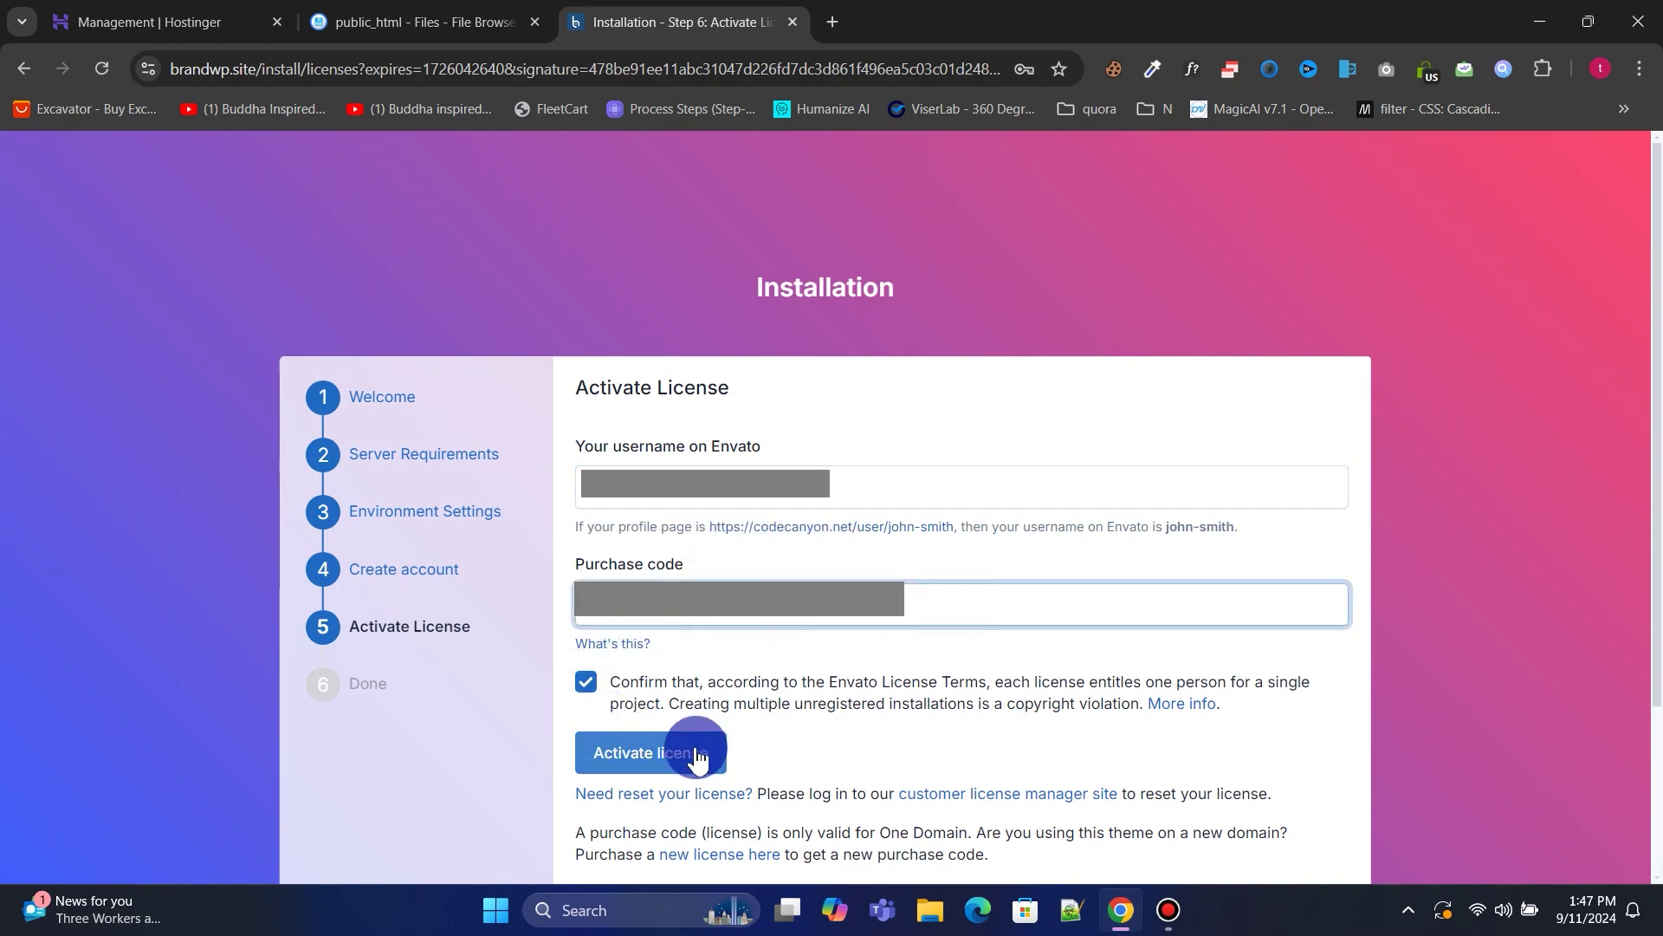
left_click(665, 764)
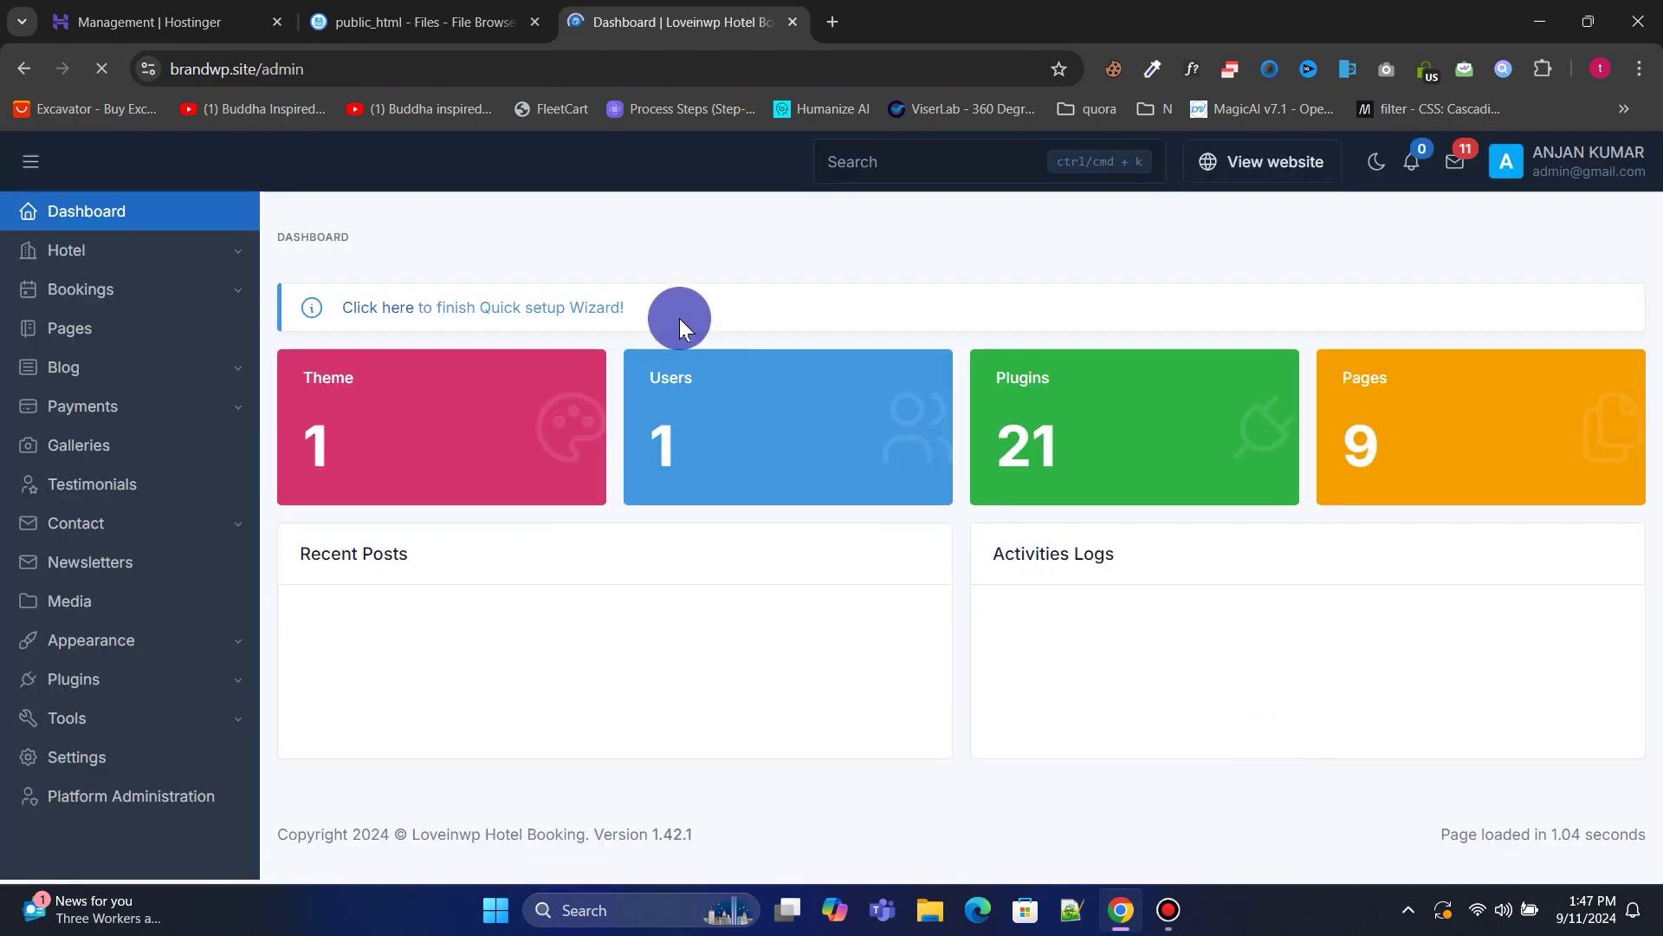
- From Hotel > Rooms, create a new room and name it 'New Room'
scroll(558, 664, "down", 1)
scroll(558, 664, "up", 1)
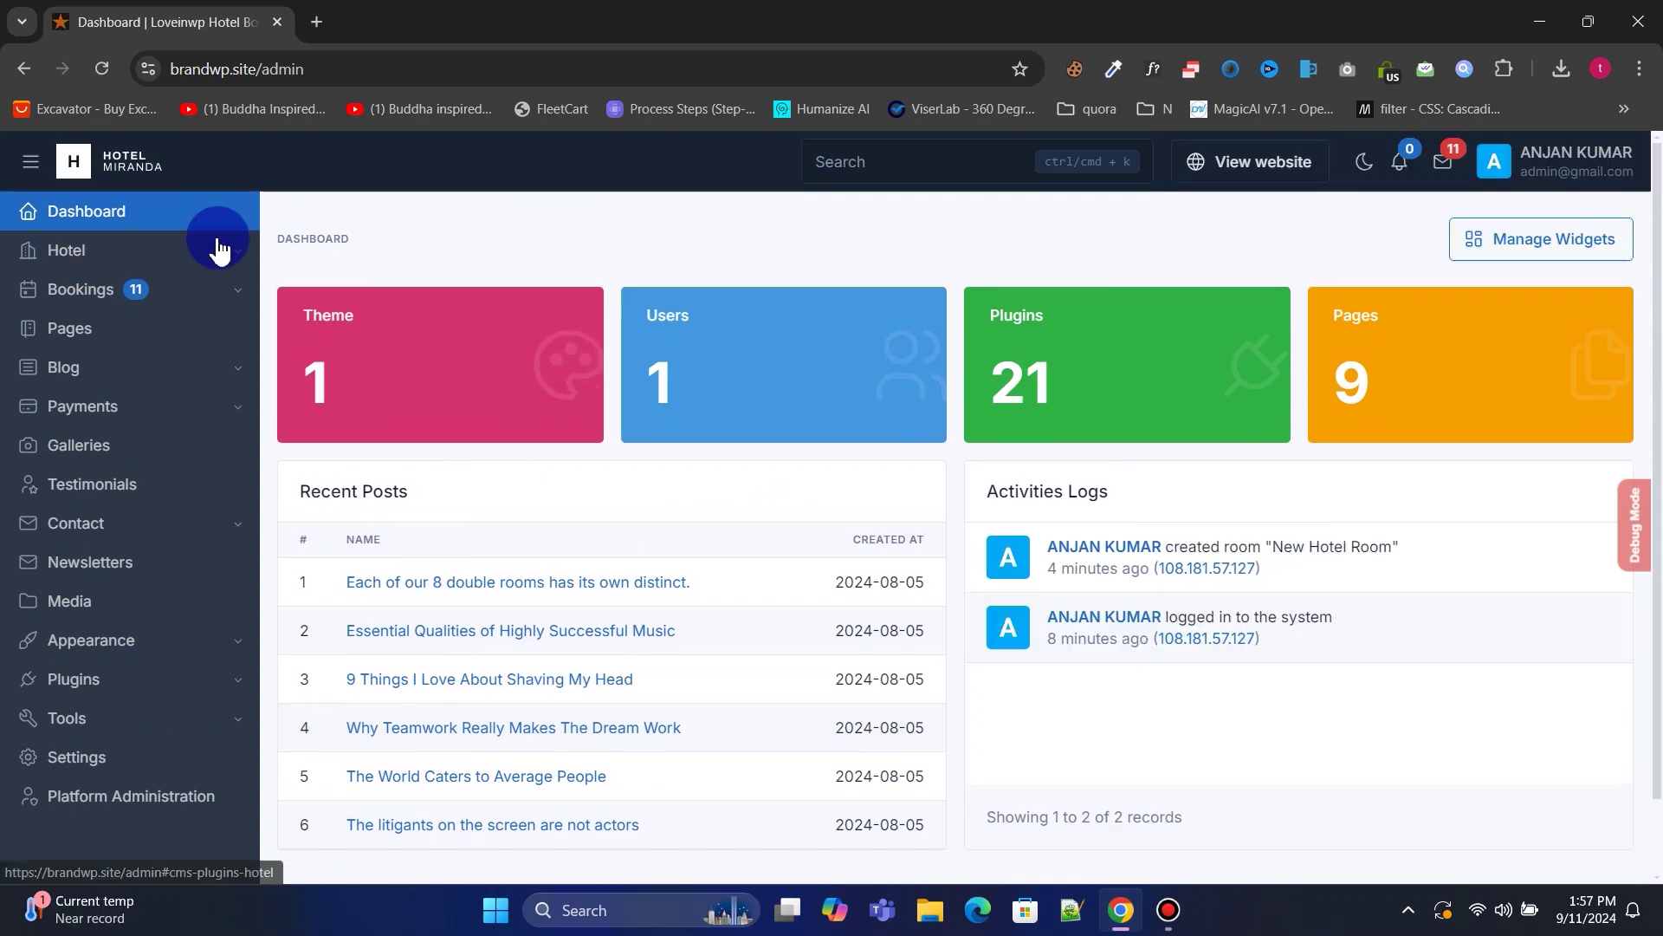
left_click(220, 251)
left_click(138, 303)
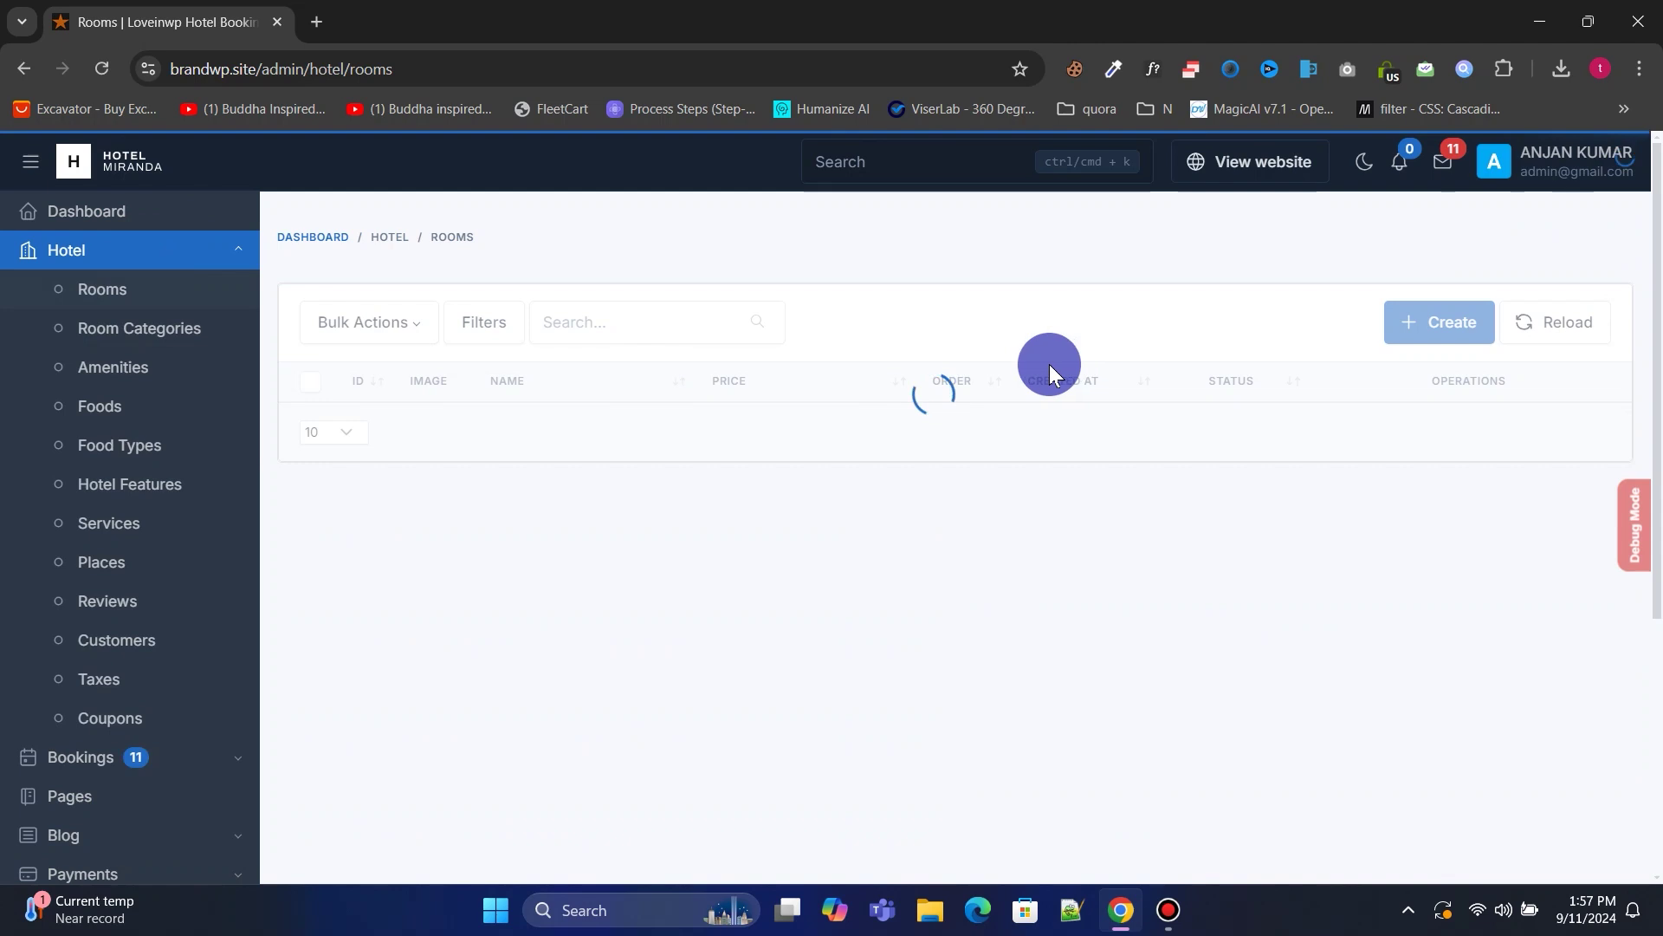
mouse_move(1656, 345)
left_mouse_down()
mouse_move(1656, 602)
mouse_move(1657, 334)
left_mouse_up()
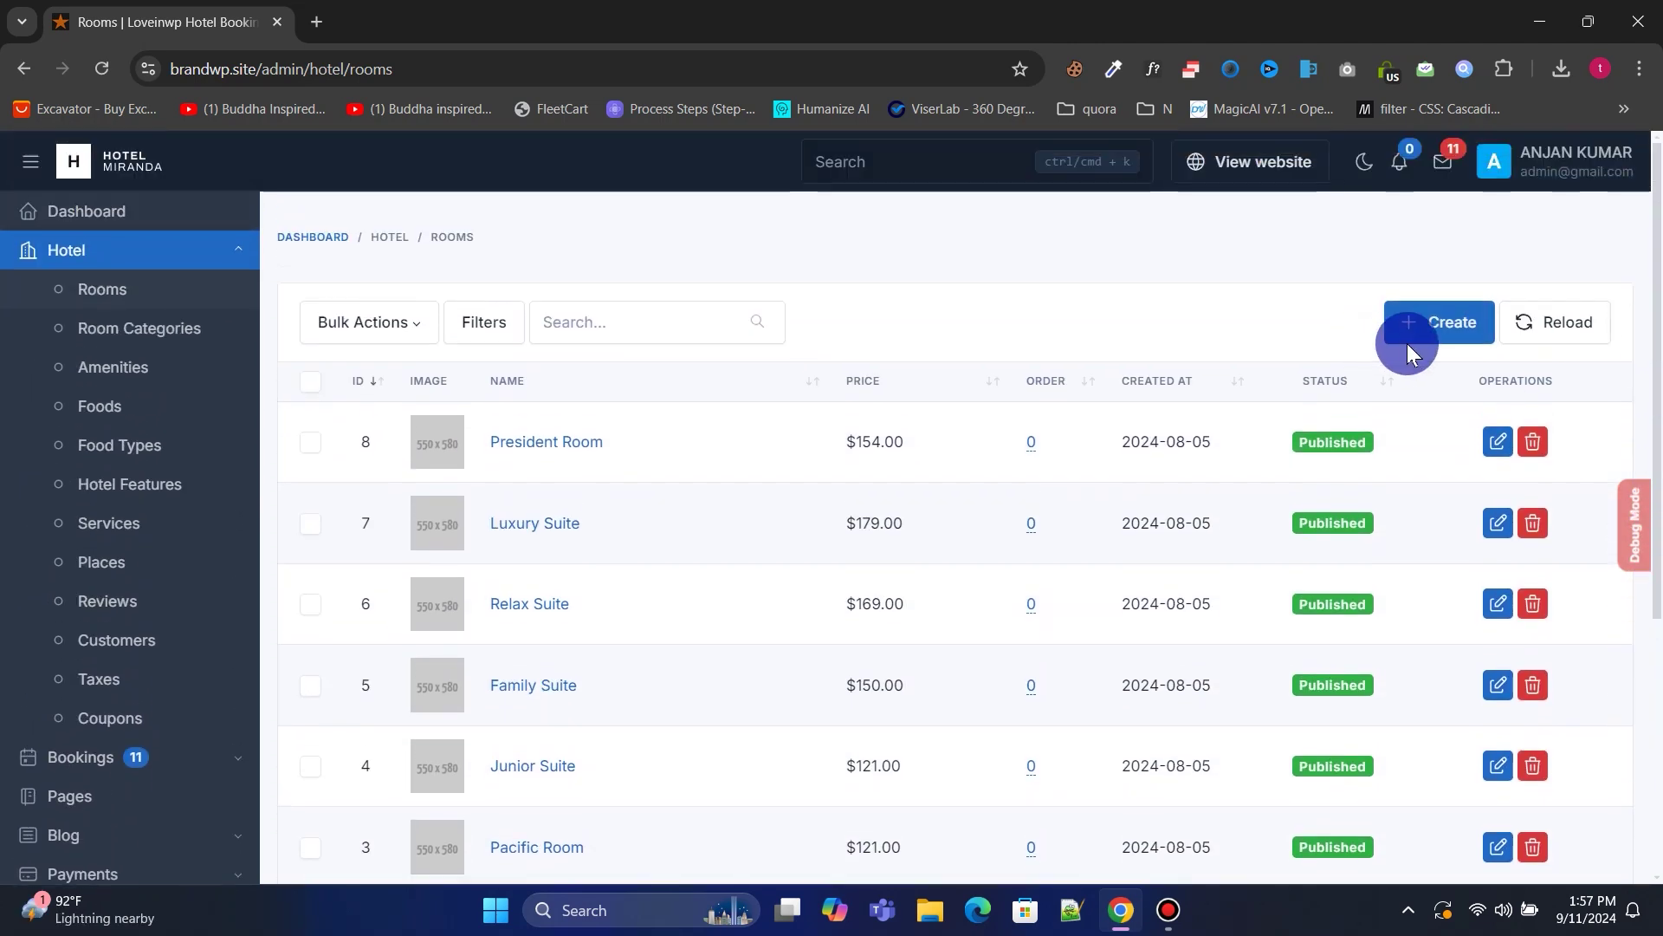
left_click(1435, 326)
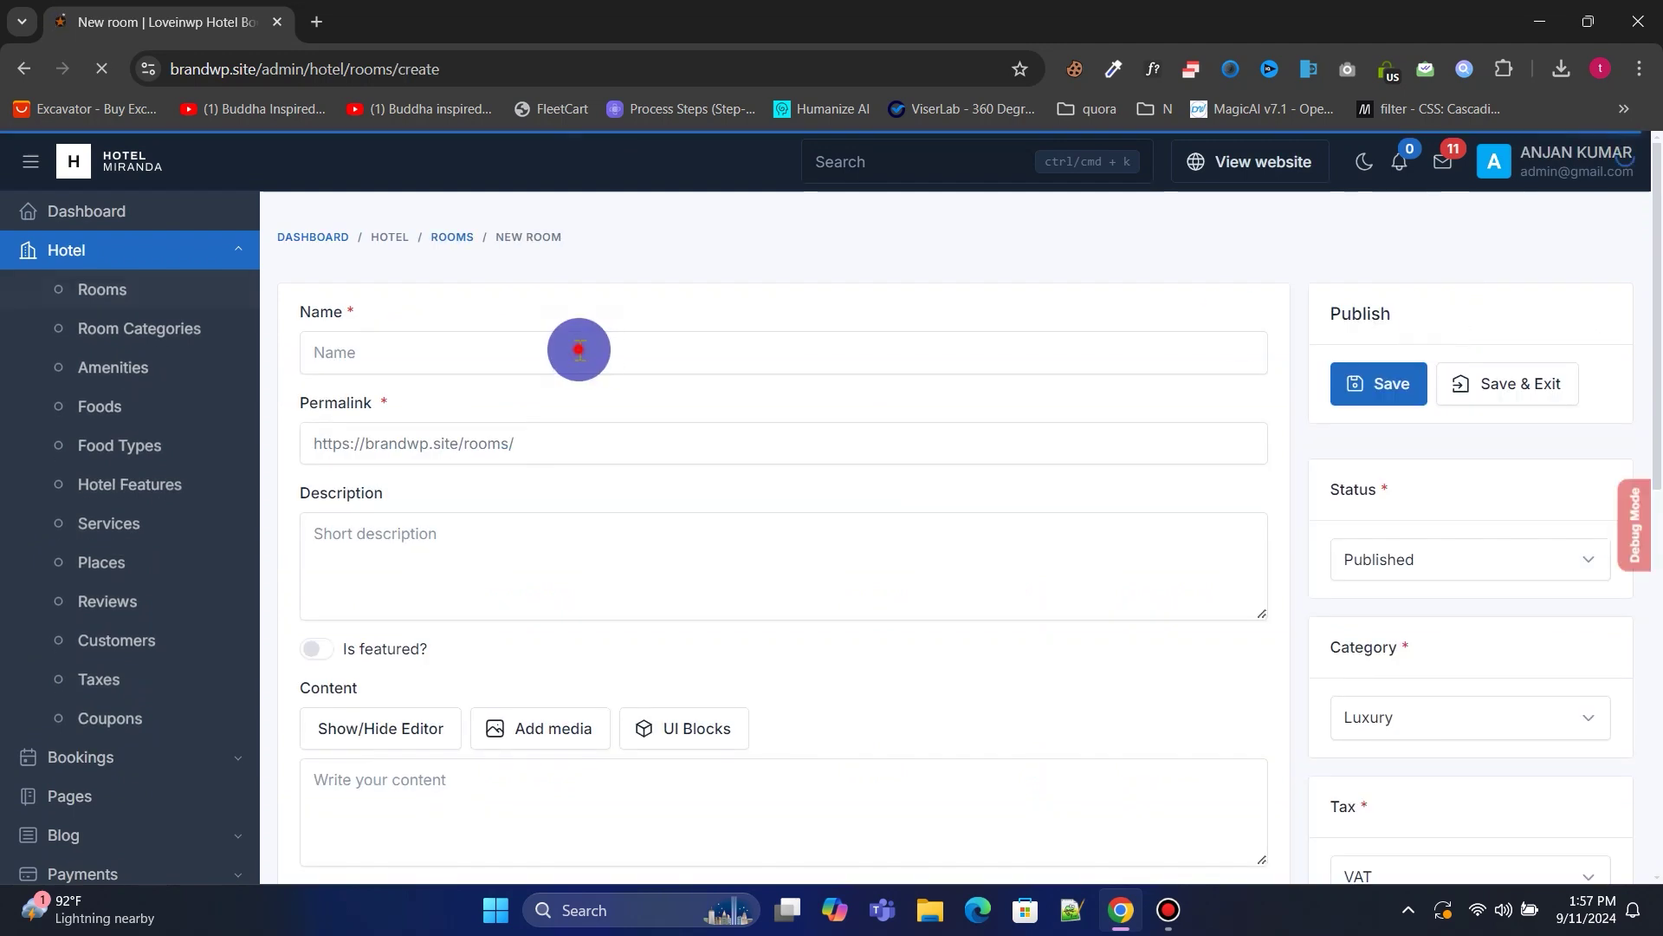
left_click(578, 349)
type("New Room")
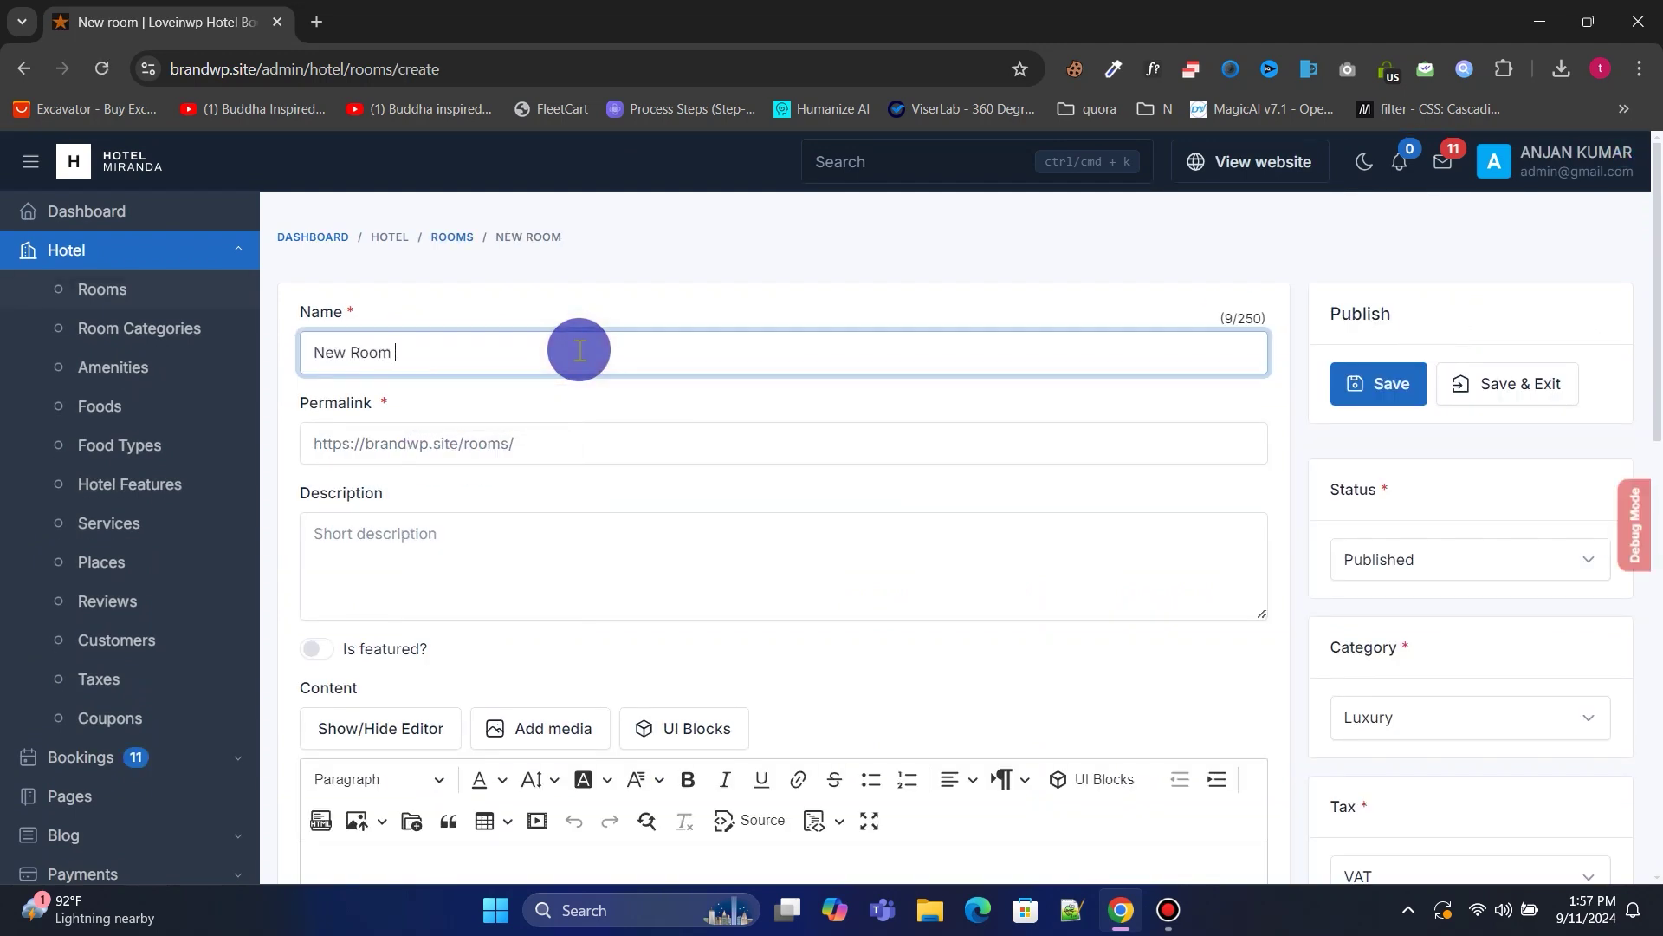
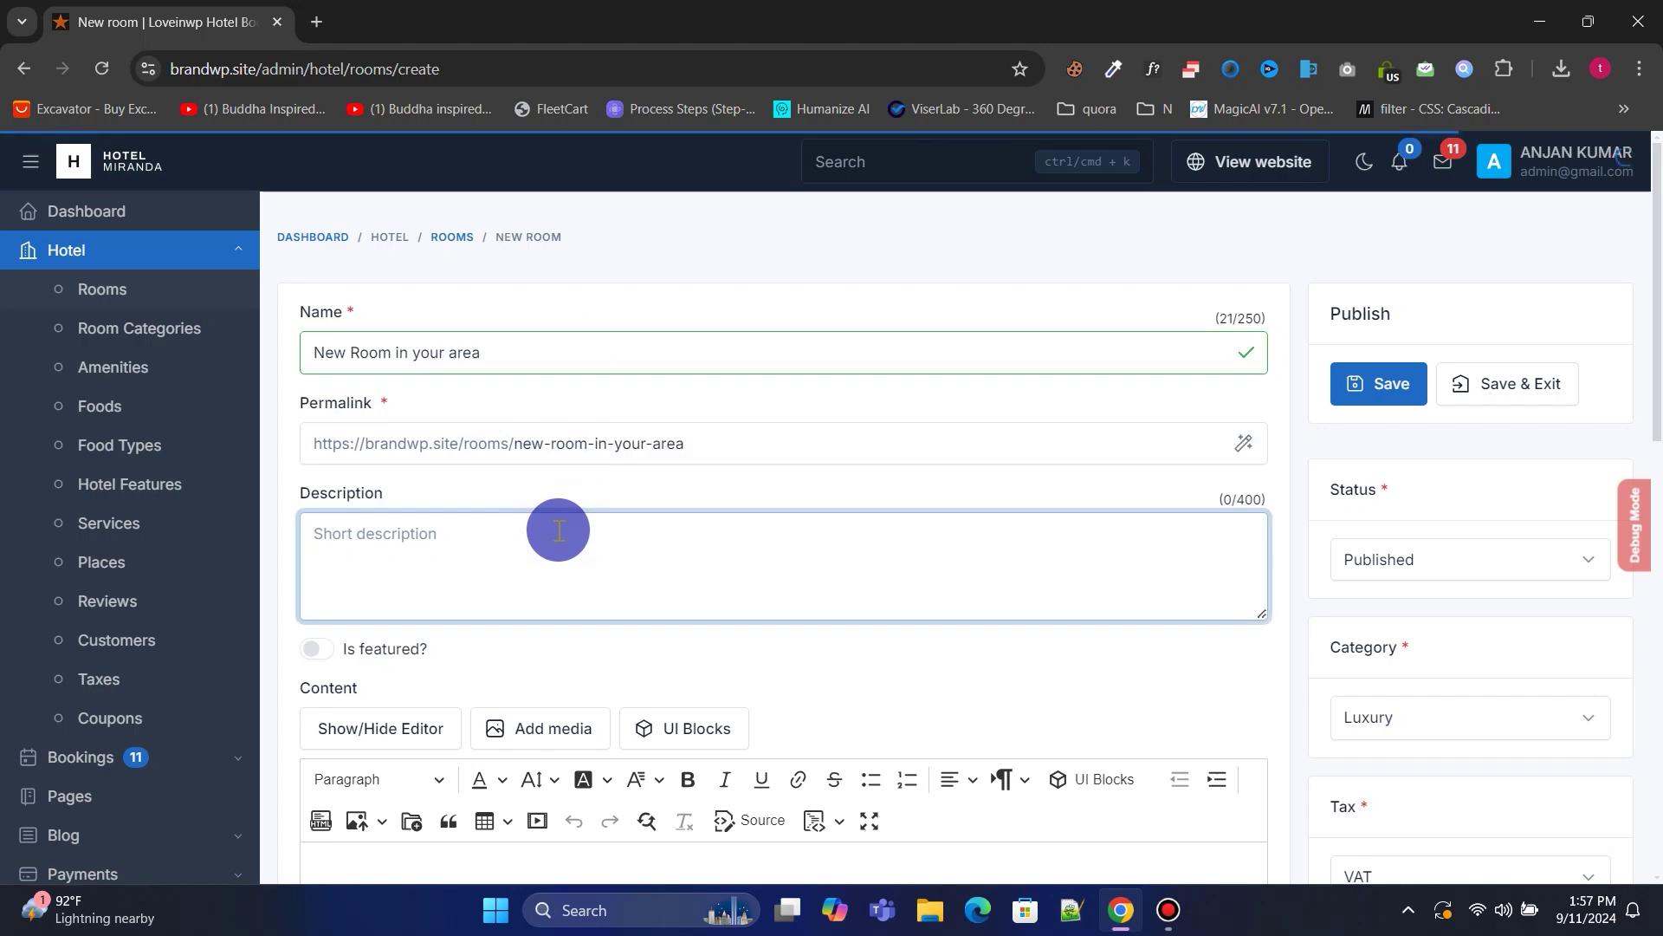
- Enter the short description 'here is short description' and start the long description
type("here is short description")
scroll(559, 512, "down", 3)
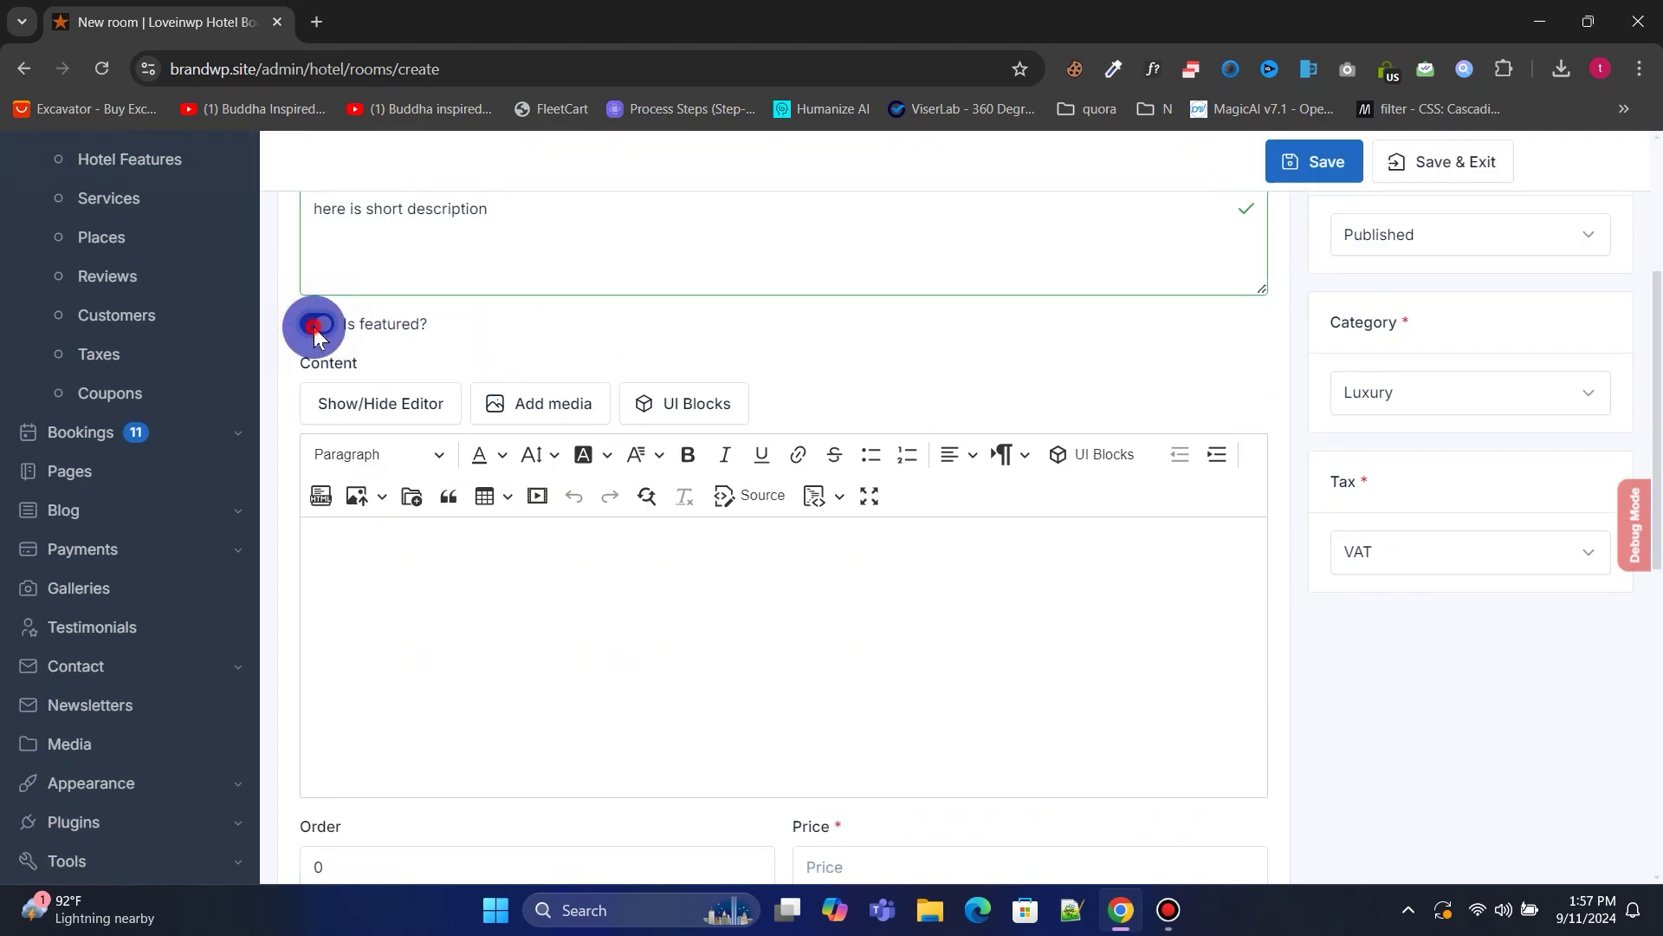
left_click(484, 560)
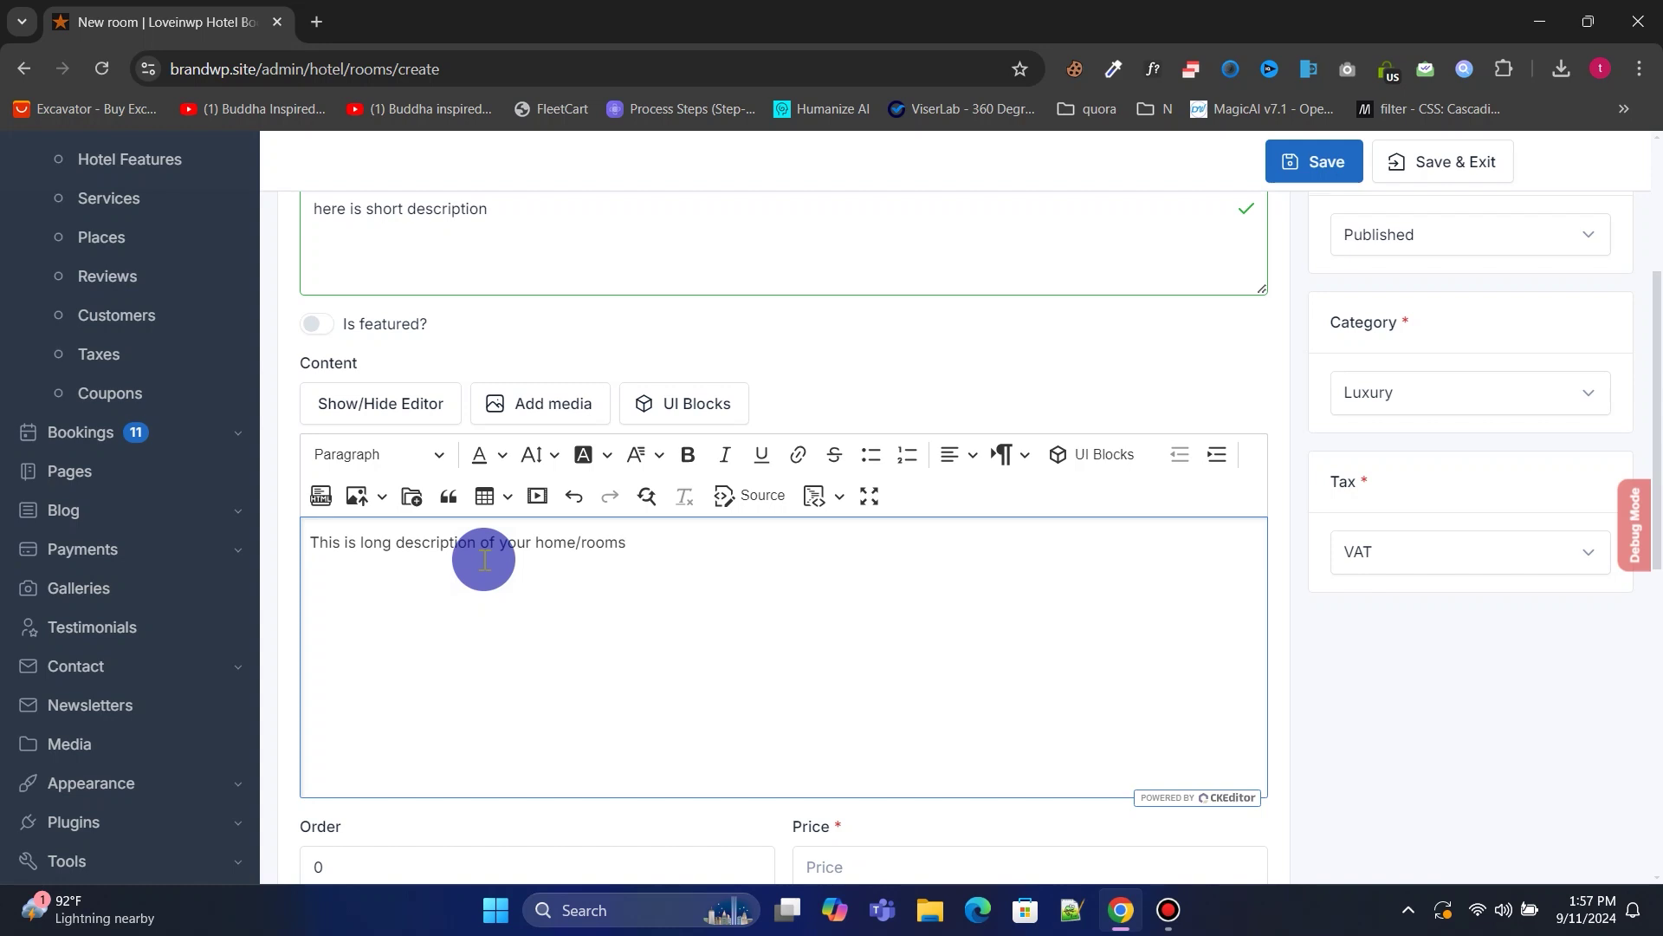
- Set price 230, quantity 3, 2 beds, 4 max adults, 3 max children and size 1,224
scroll(484, 560, "down", 3)
left_click(865, 550)
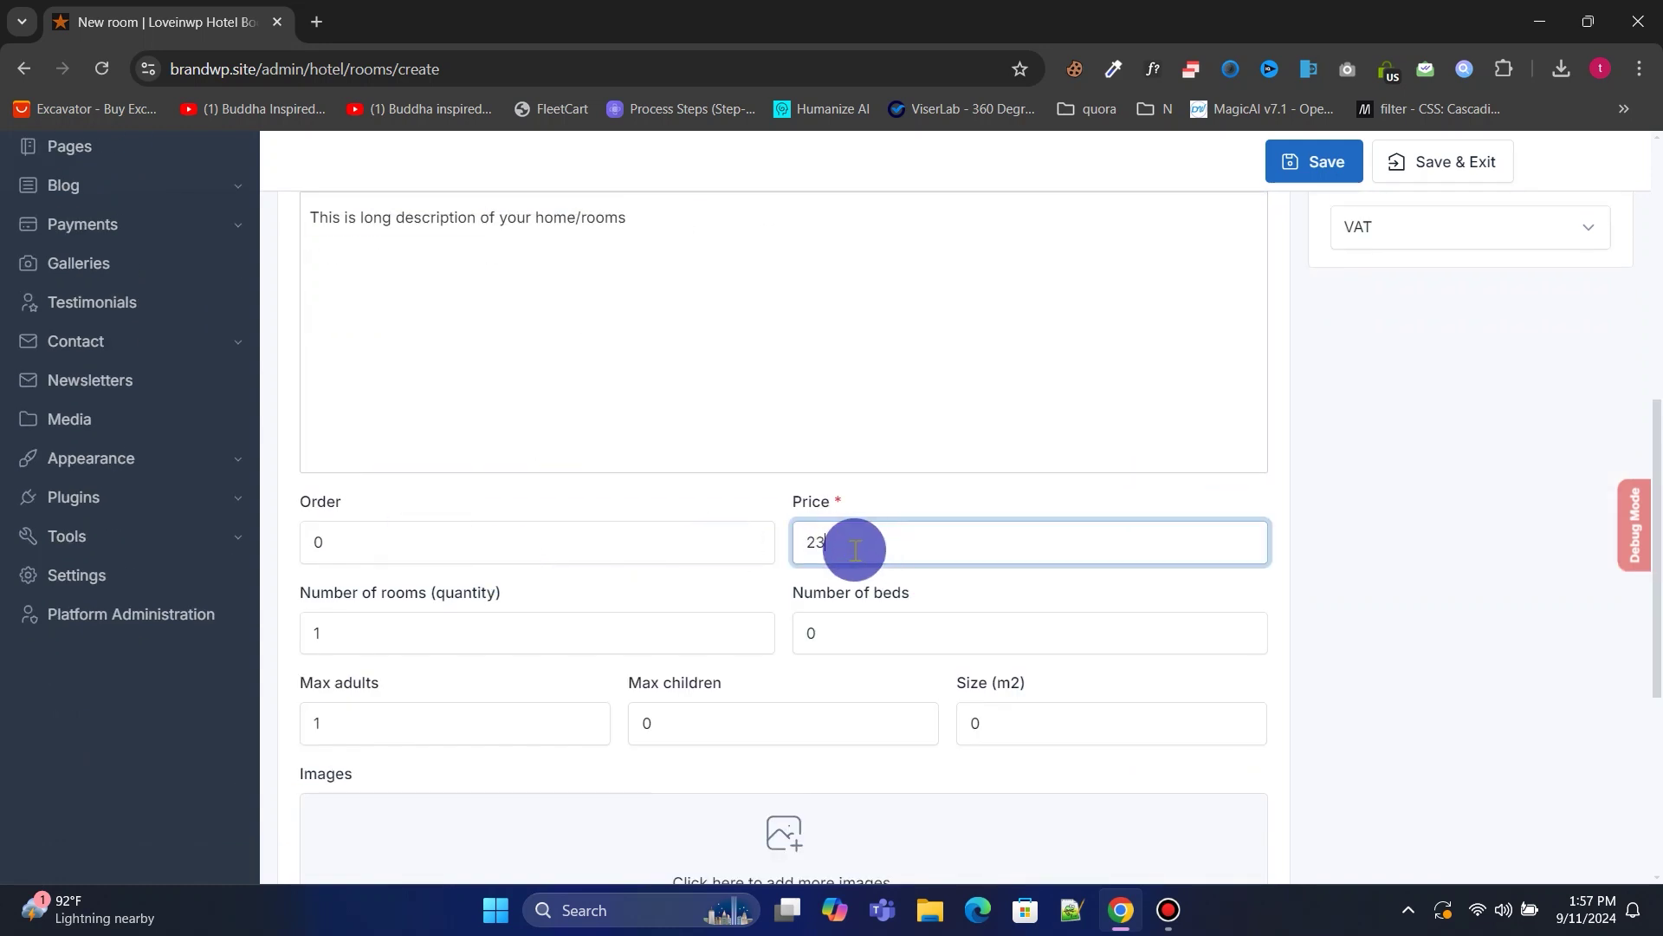
left_click(417, 632)
left_click(875, 622)
type("2")
scroll(799, 623, "down", 1)
left_click(725, 620)
type("3")
key("shift+Tab")
type("4")
double_click(1045, 624)
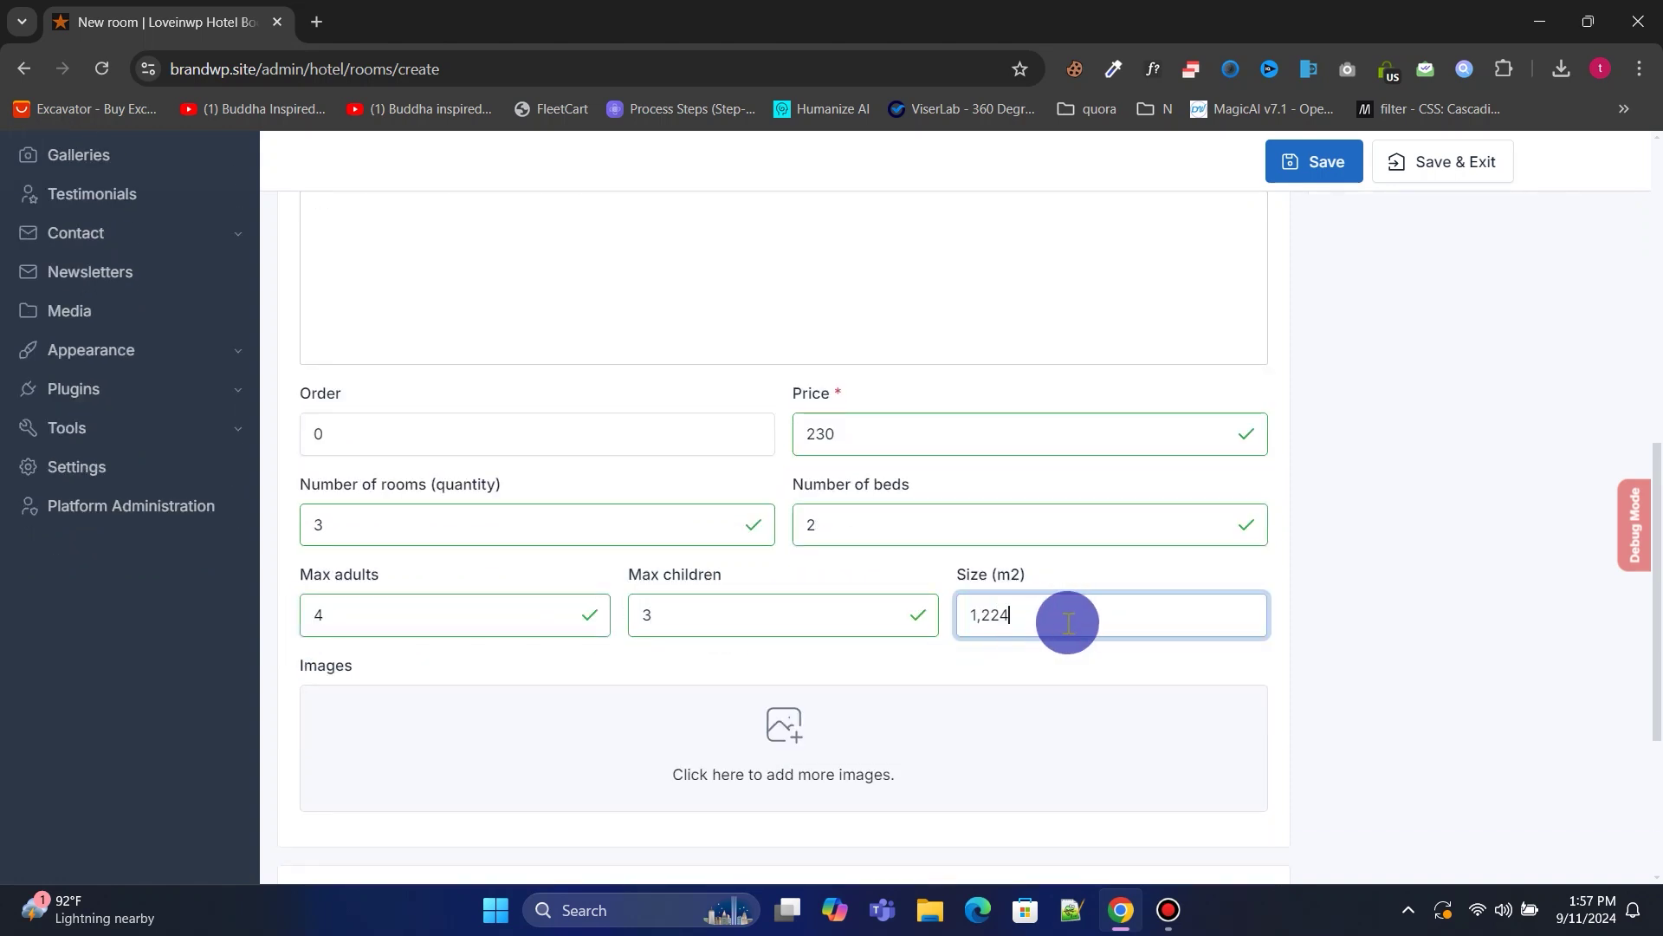
- Upload six hotel photos from the computer into the room's image gallery
scroll(769, 557, "down", 2)
left_click(785, 517)
left_click(136, 303)
left_click(175, 334)
key("ctrl+a")
left_click(1083, 787)
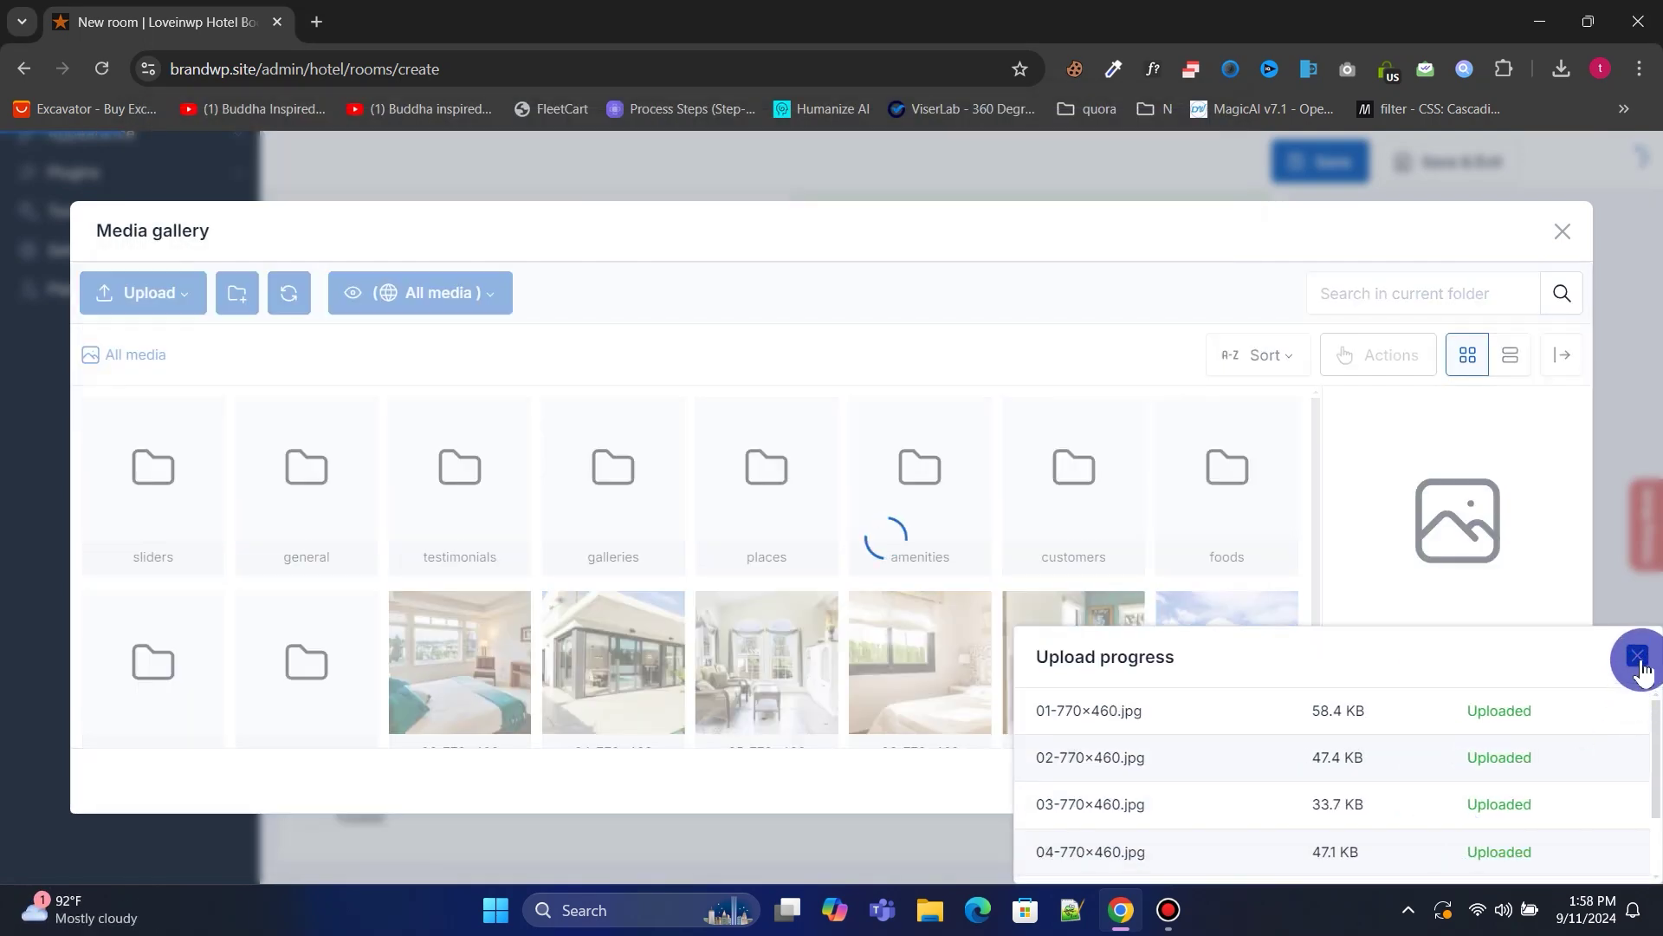
- Select the uploaded photos, including 01-770×460-1 and 02-770×460-1, and insert them into the room
left_click(1637, 656)
left_click(612, 485, "ctrl")
left_click(767, 485, "ctrl")
left_click(918, 477, "ctrl")
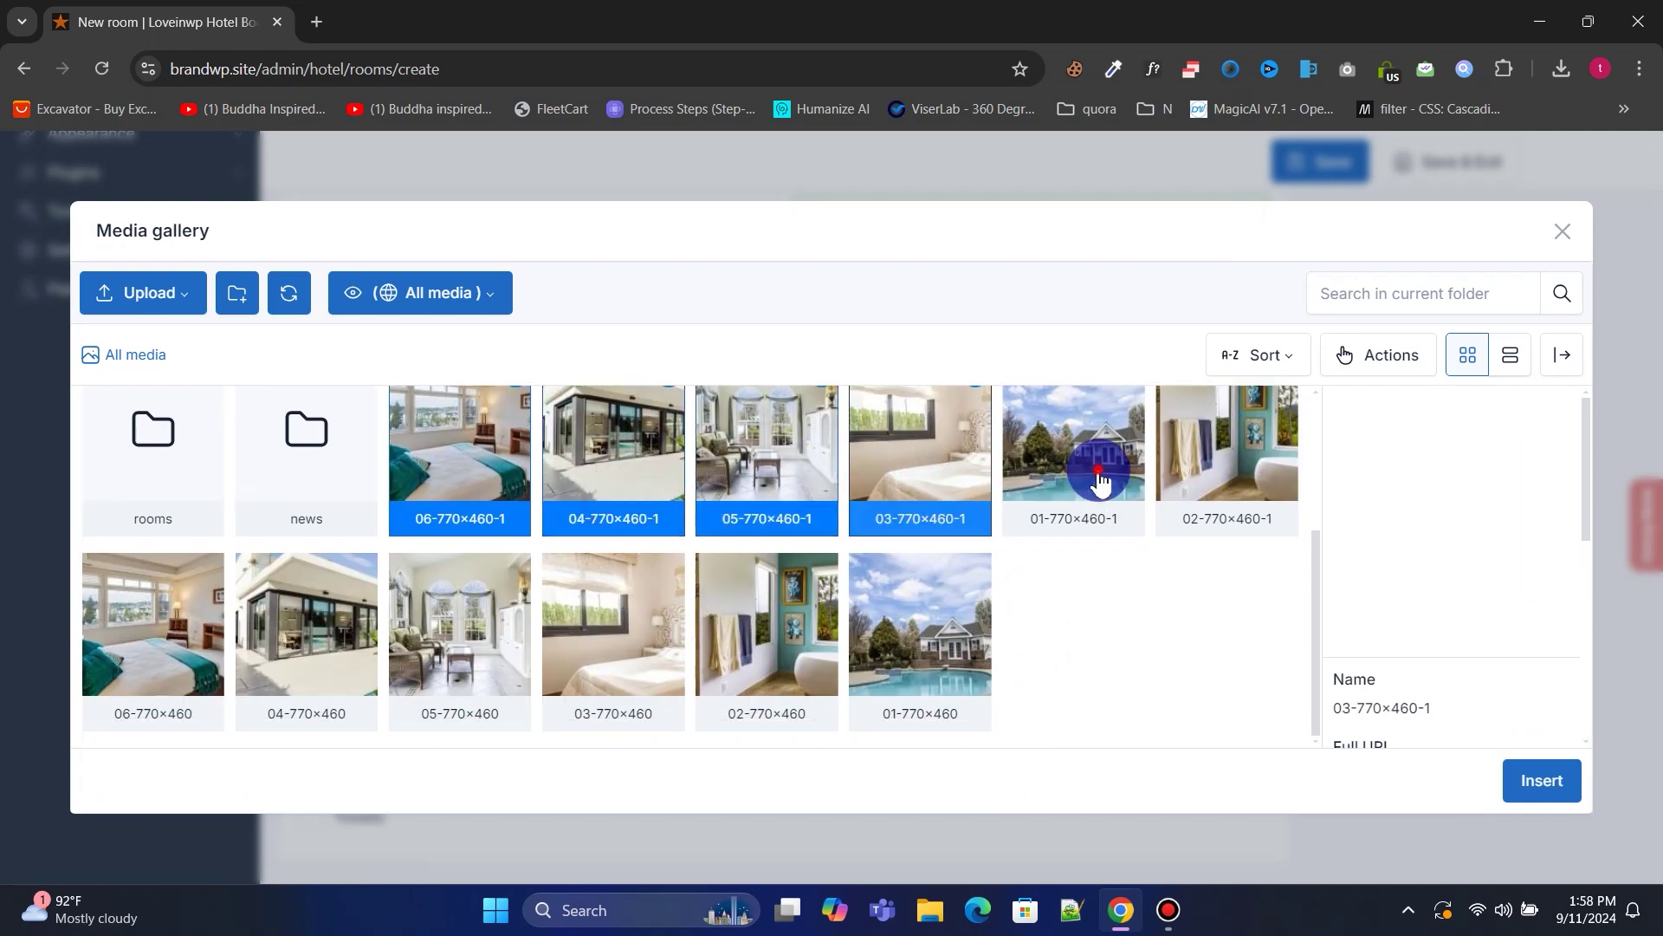
left_click(1098, 476, "ctrl")
left_click(1226, 450, "ctrl")
left_click(1542, 779)
- Move the teal bedroom photo to third place and tick Air conditioner and High speed WiFi
left_click_drag(381, 553, 706, 558)
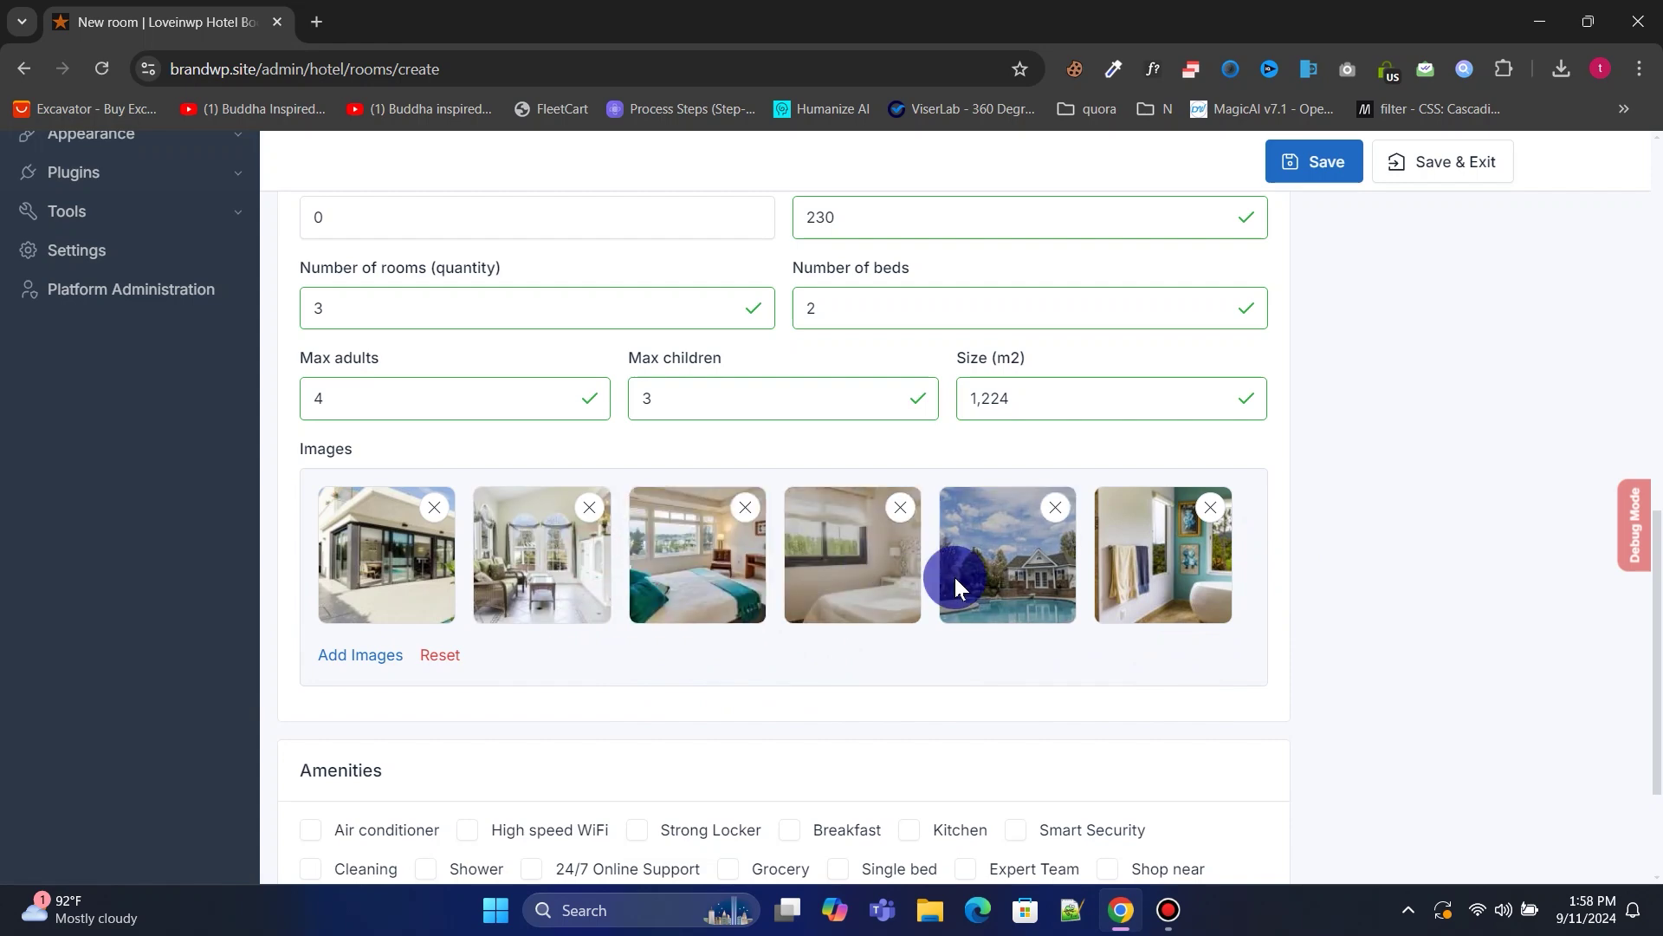
scroll(735, 597, "down", 3)
left_click(310, 625)
left_click(508, 625)
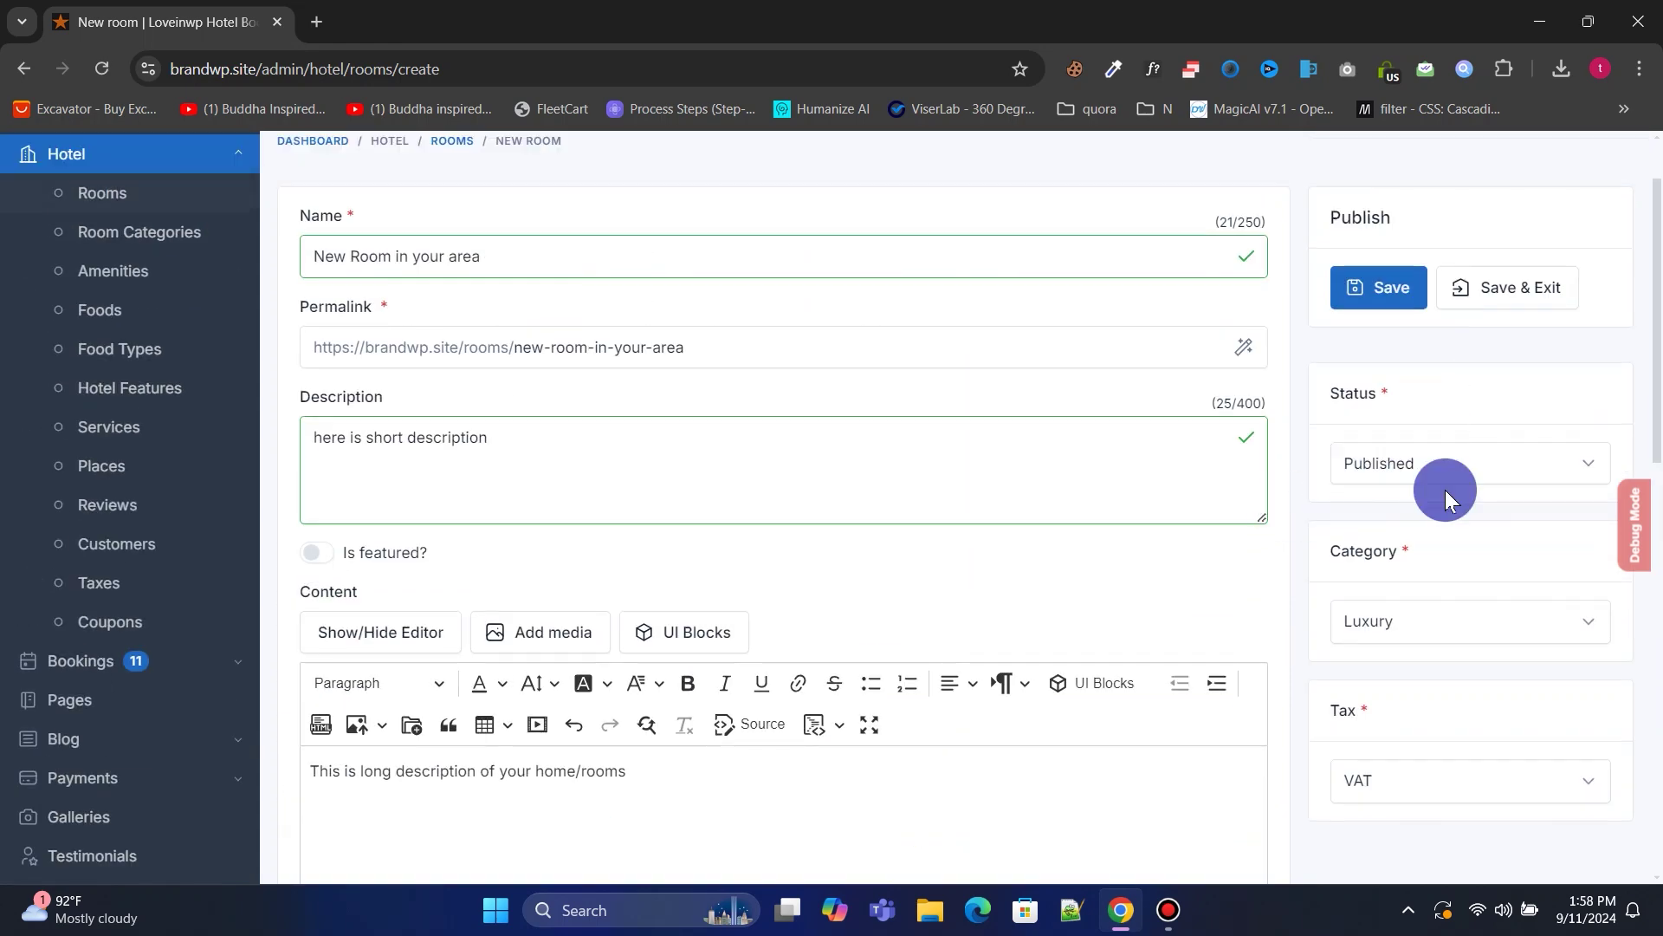
- Keep the status Published, set the category to Double Bed, and save the room
left_click(1449, 468)
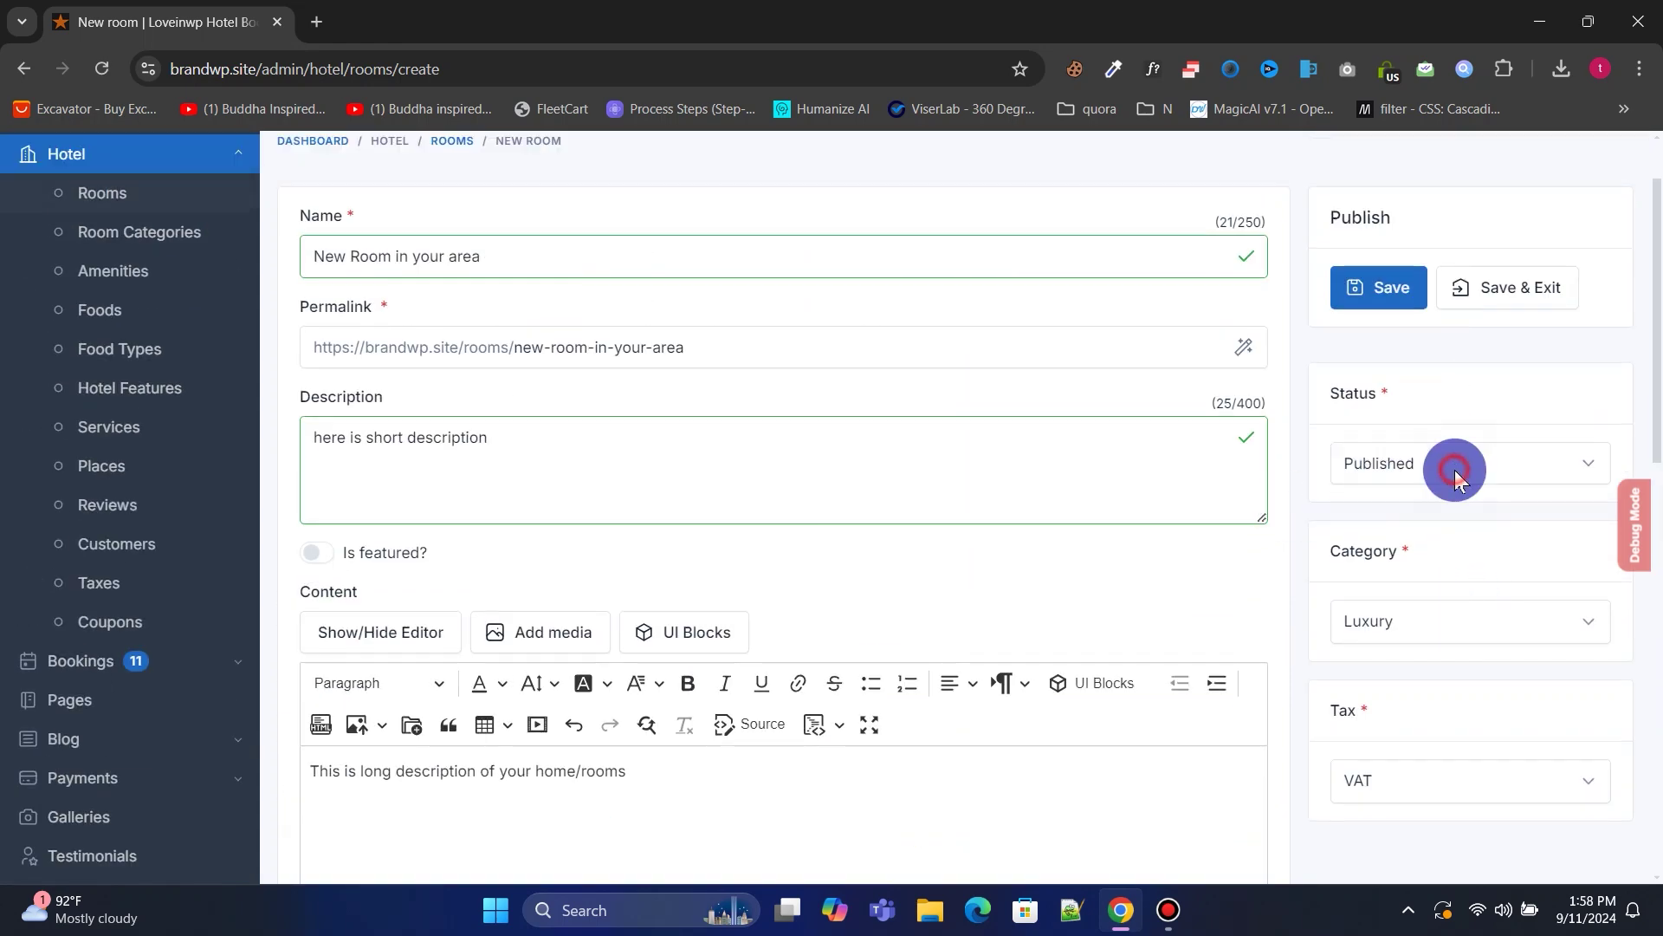
left_click(1418, 618)
left_click(1404, 787)
scroll(1433, 657, "down", 1)
scroll(1403, 520, "up", 3)
left_click(1374, 387)
- Open the room's public page in a new tab and review its Double Bed, $230.00/Night details and photos
left_click(724, 443)
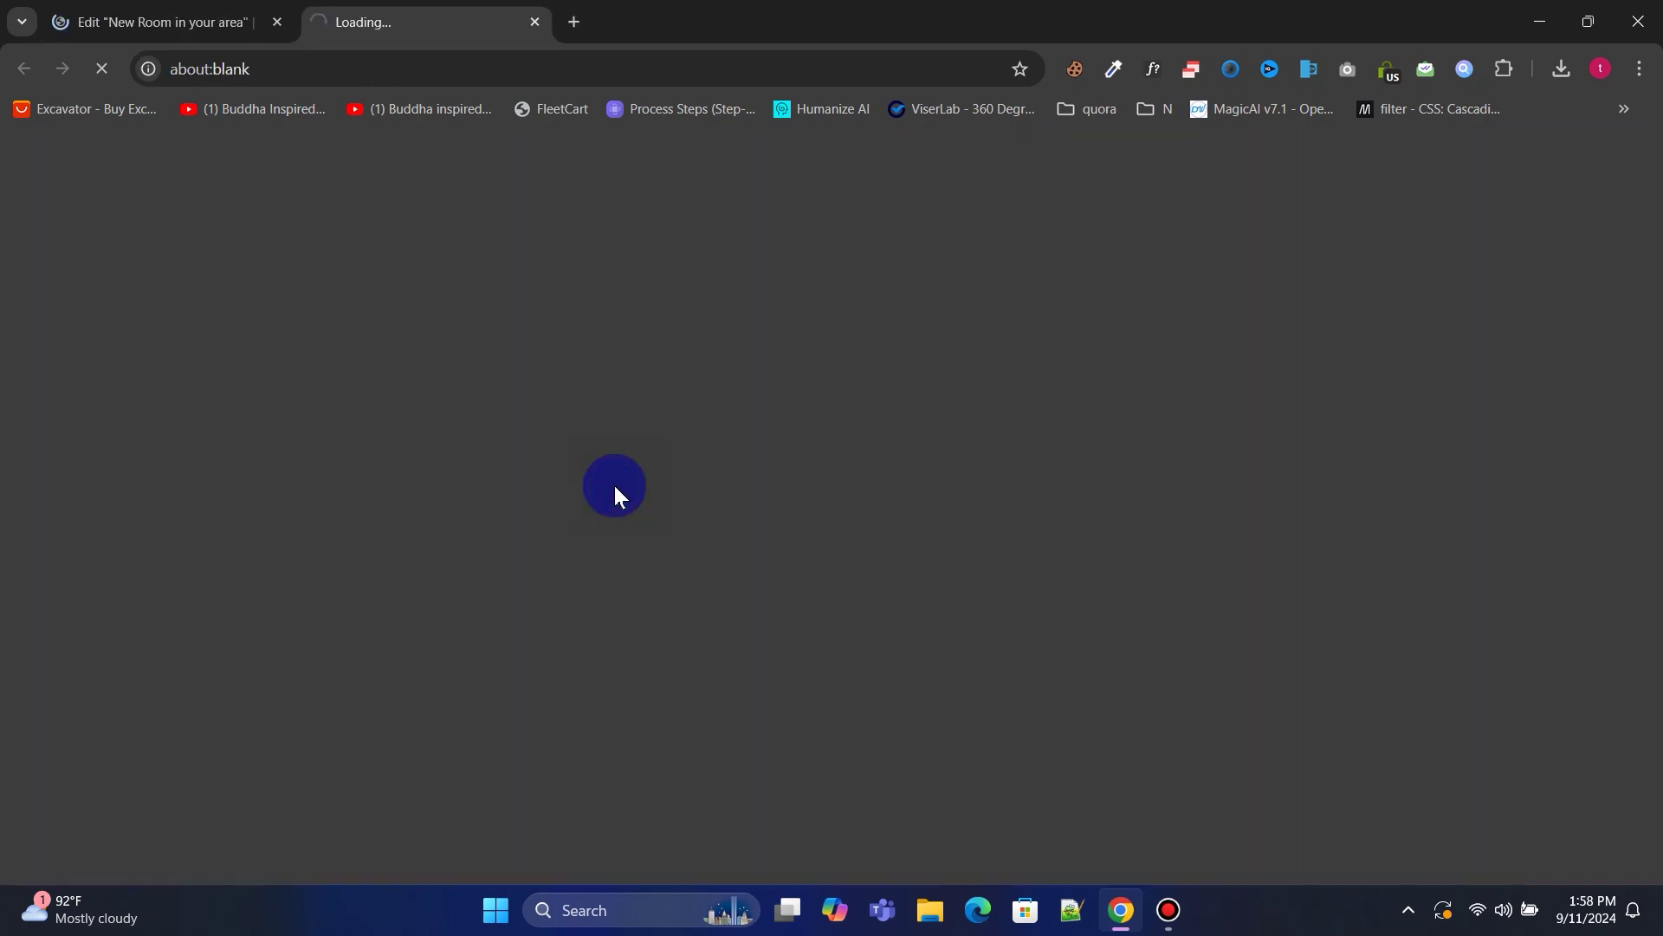
scroll(1646, 278, "down", 5)
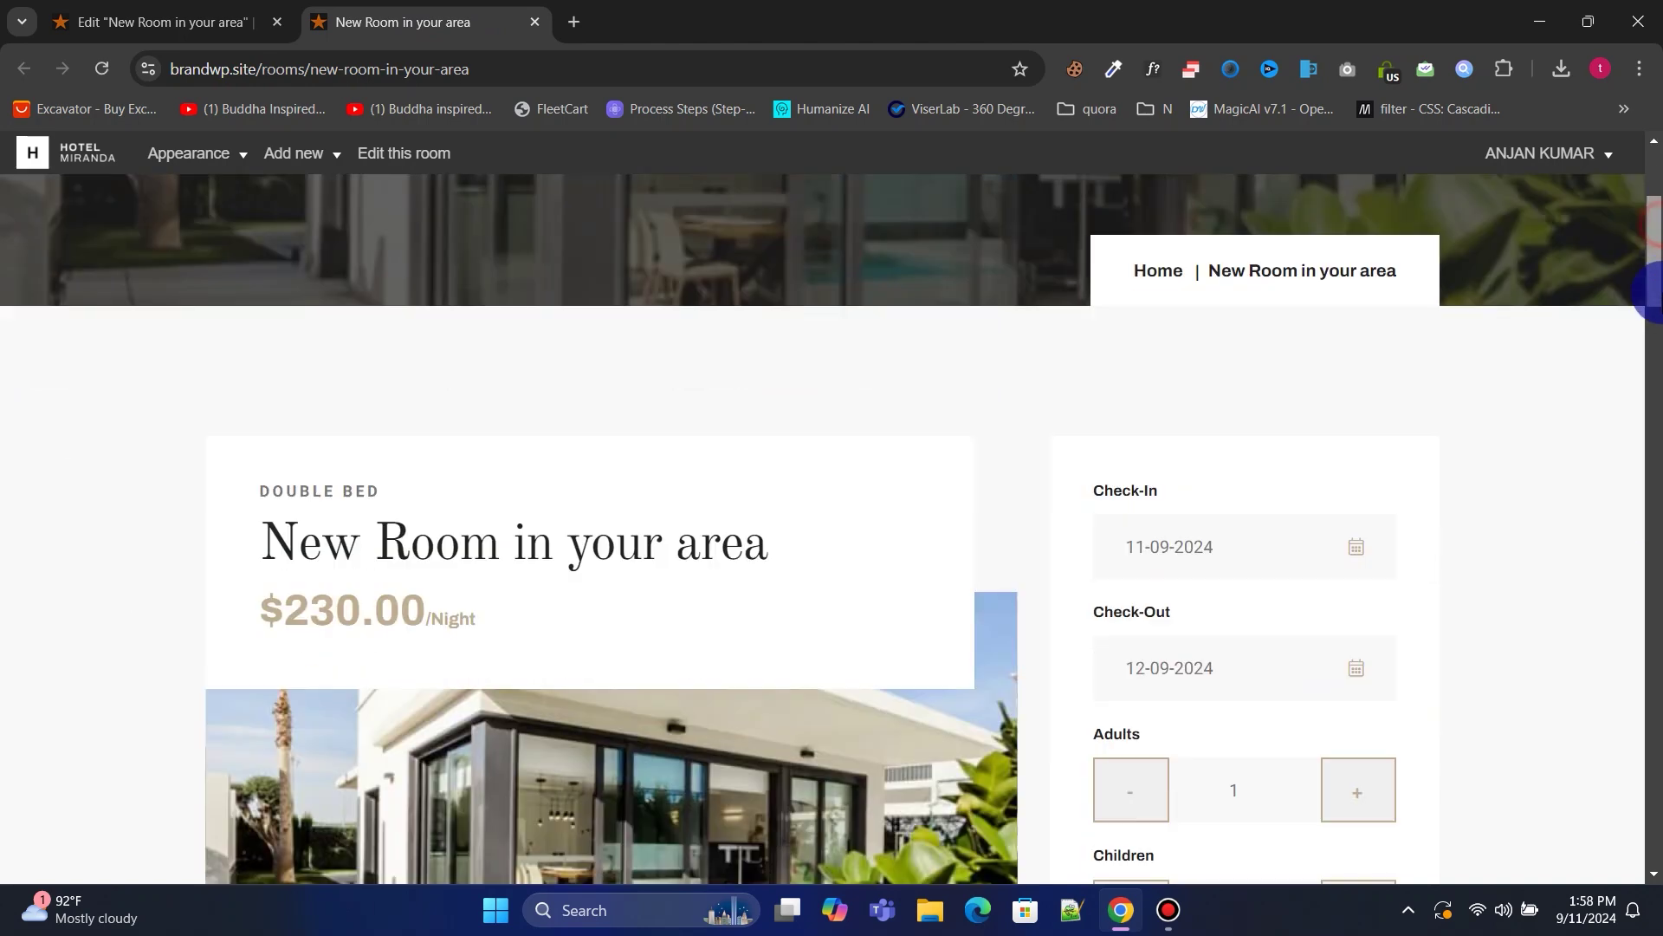
left_click_drag(1646, 305, 1646, 443)
left_click_drag(208, 637, 631, 653)
scroll(637, 656, "up", 8)
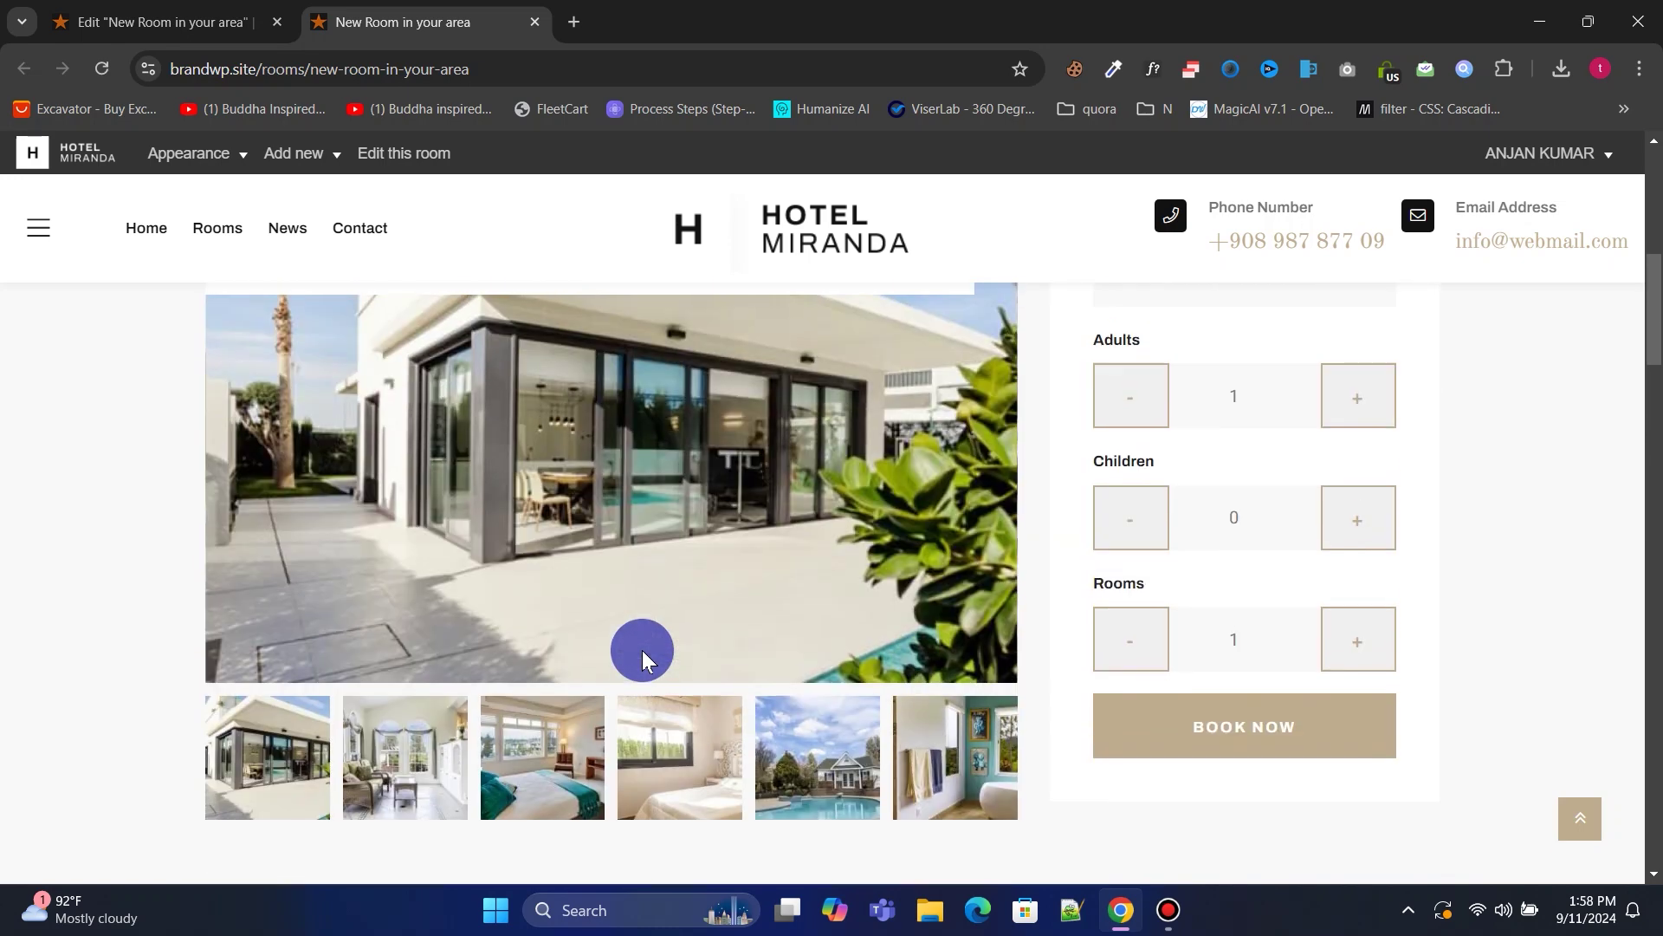
scroll(642, 658, "up", 6)
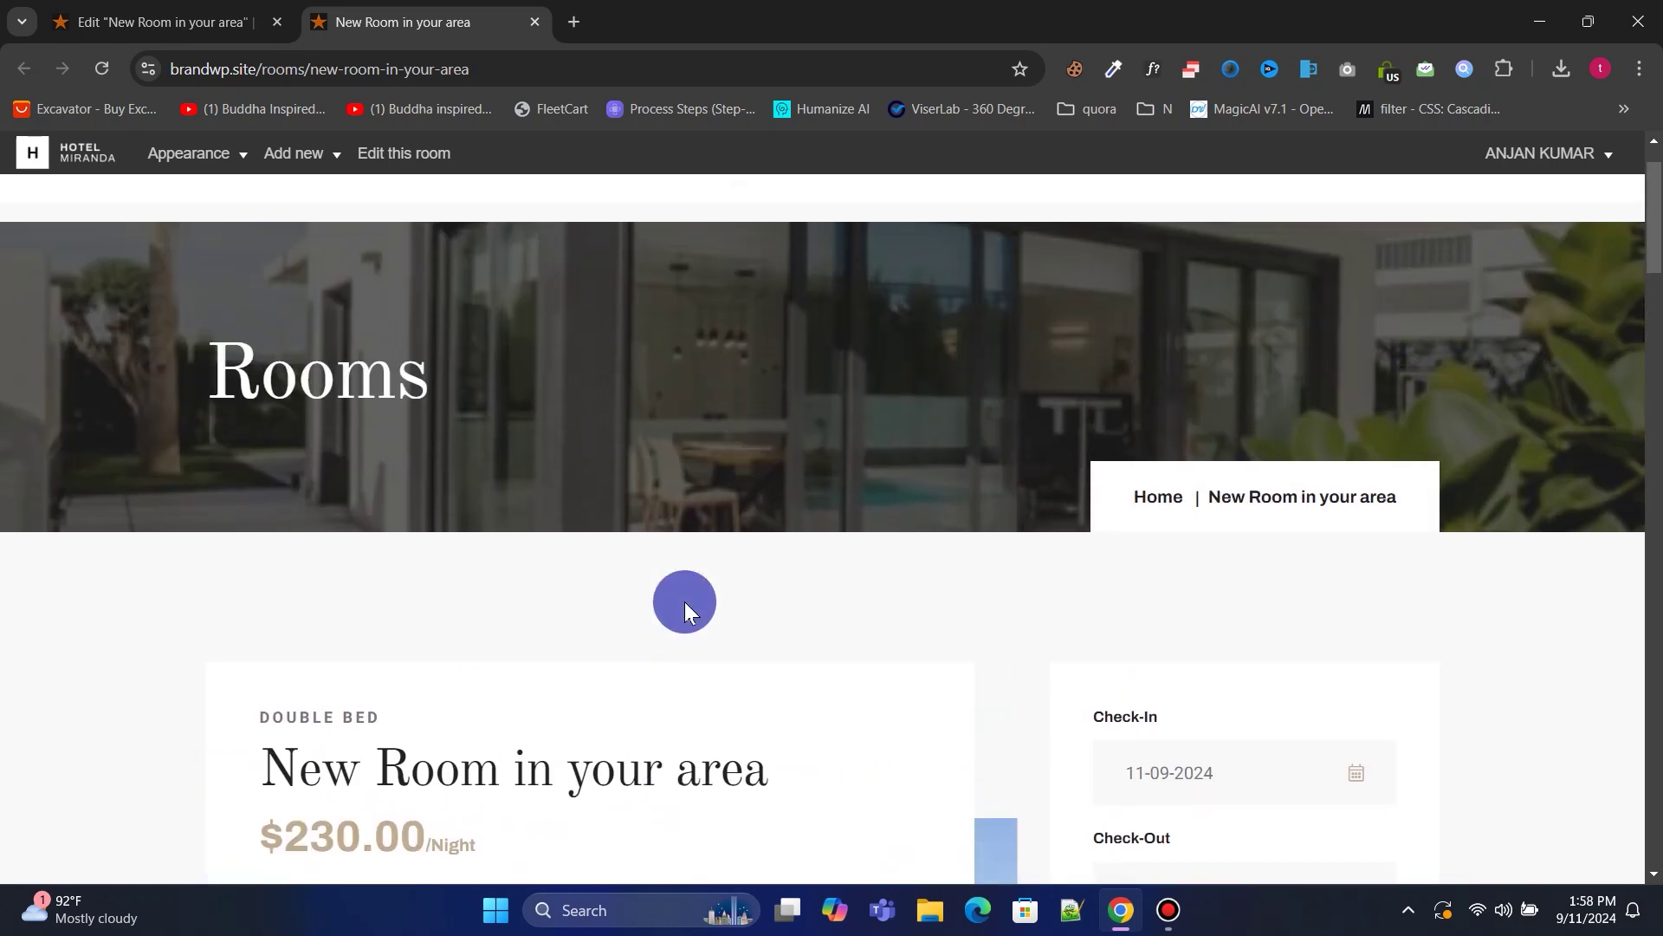
scroll(684, 601, "down", 10)
scroll(684, 601, "up", 6)
- In the Room Availability calendar, change the September 4 price to $210
left_click(130, 12)
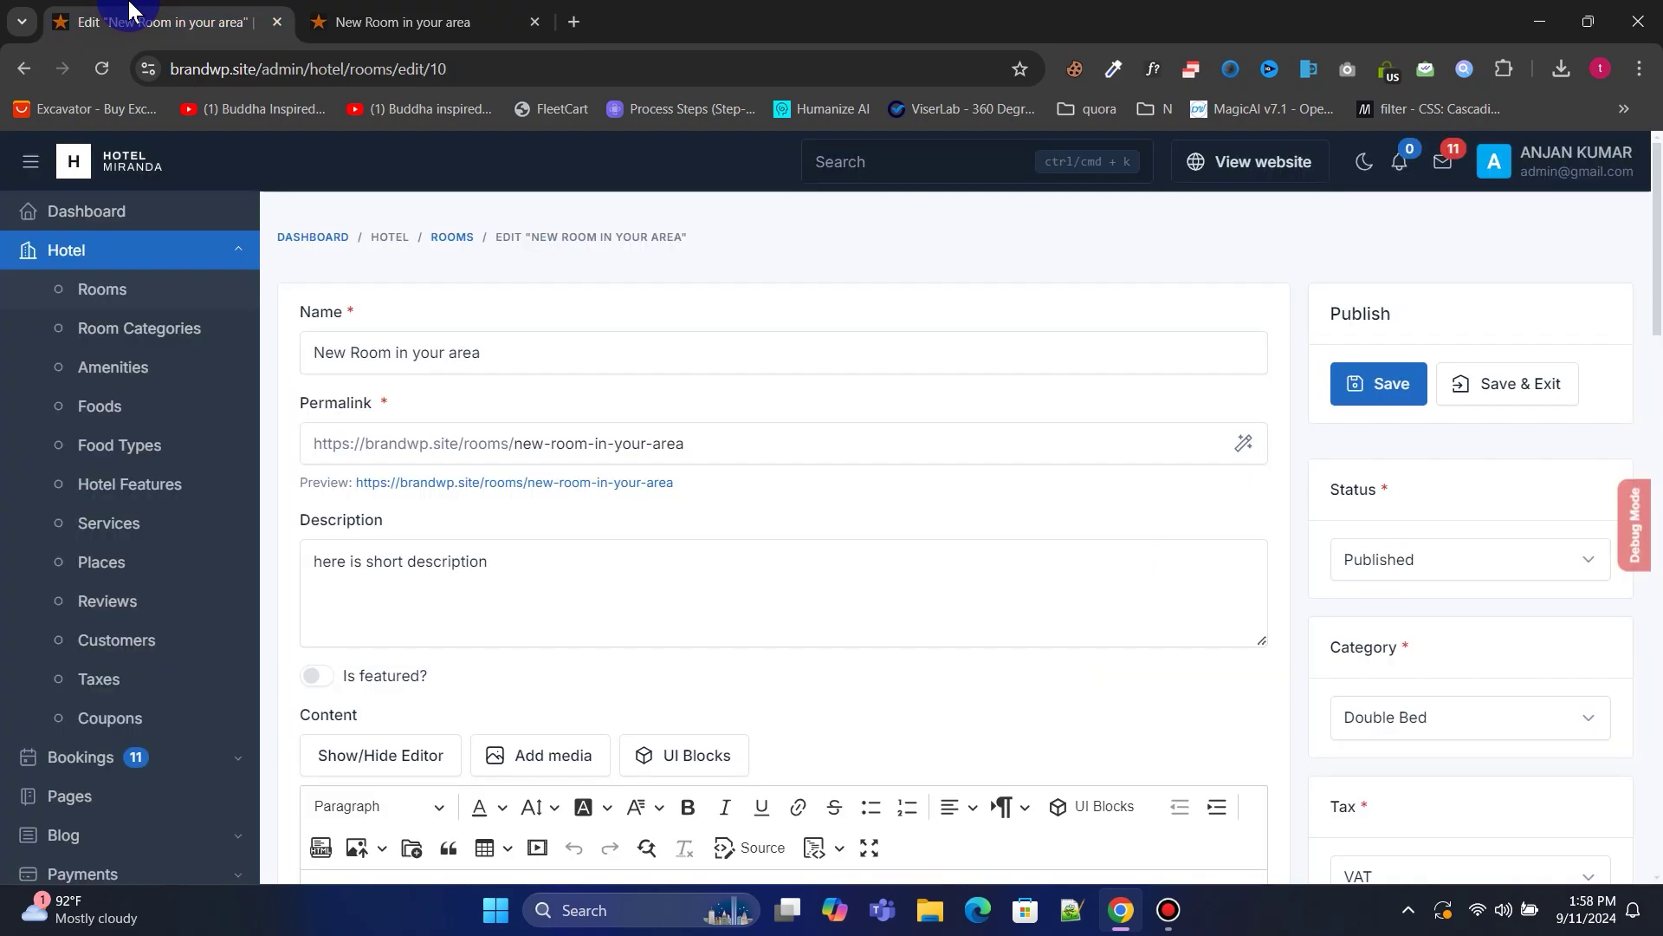
scroll(765, 560, "down", 18)
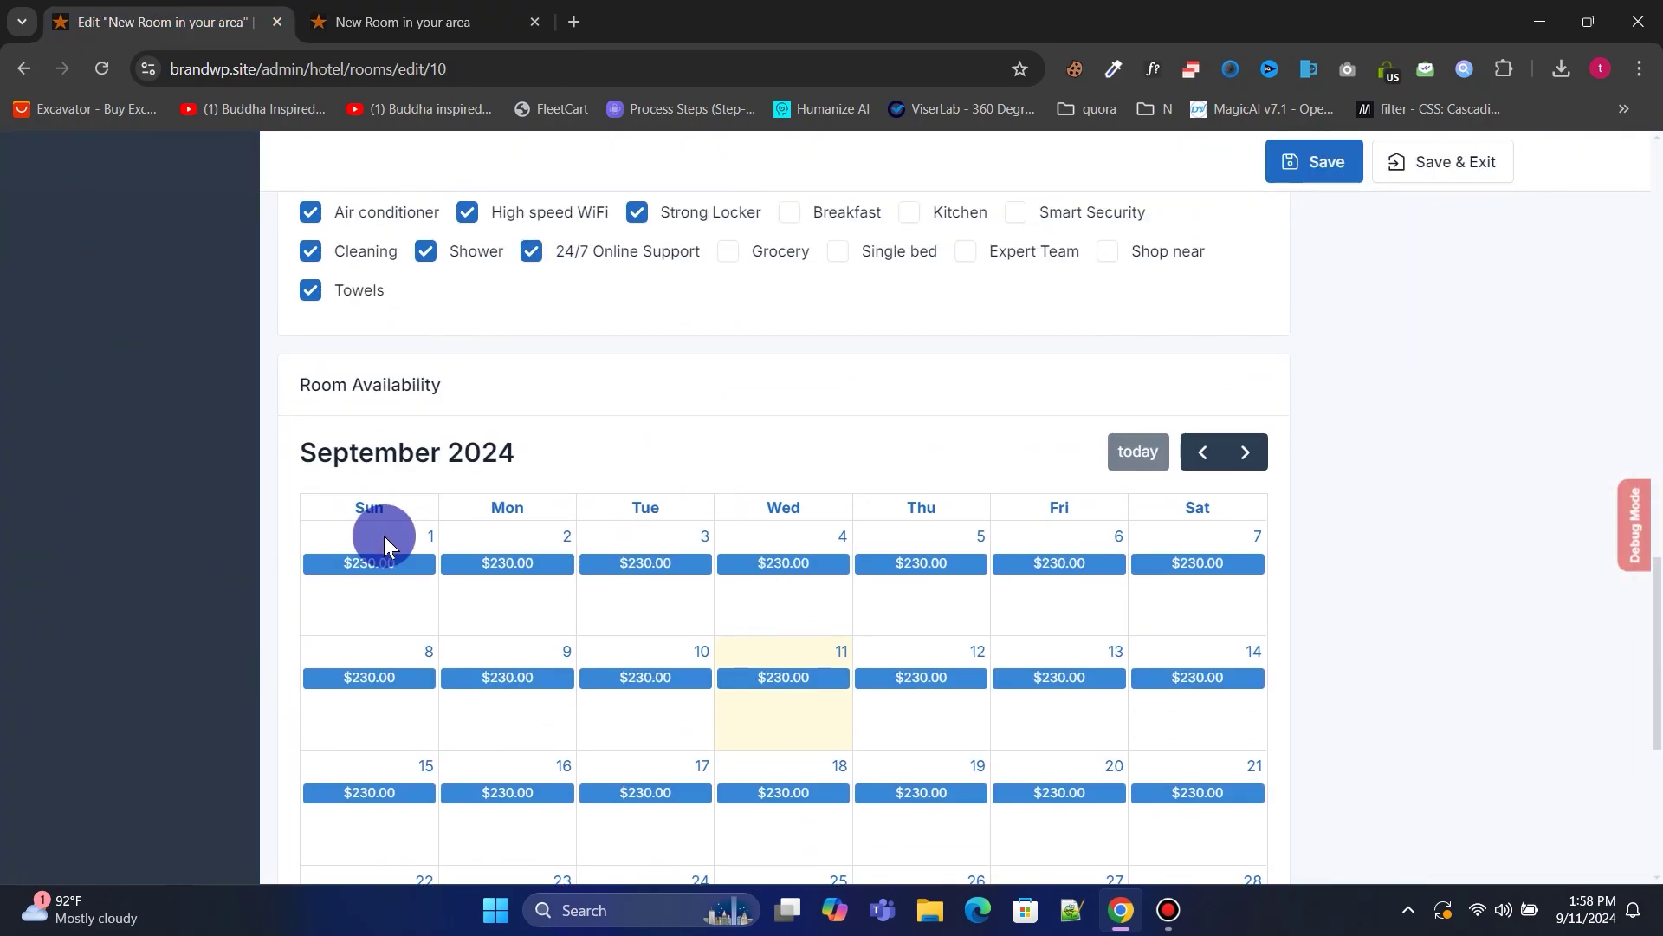
scroll(840, 516, "down", 1)
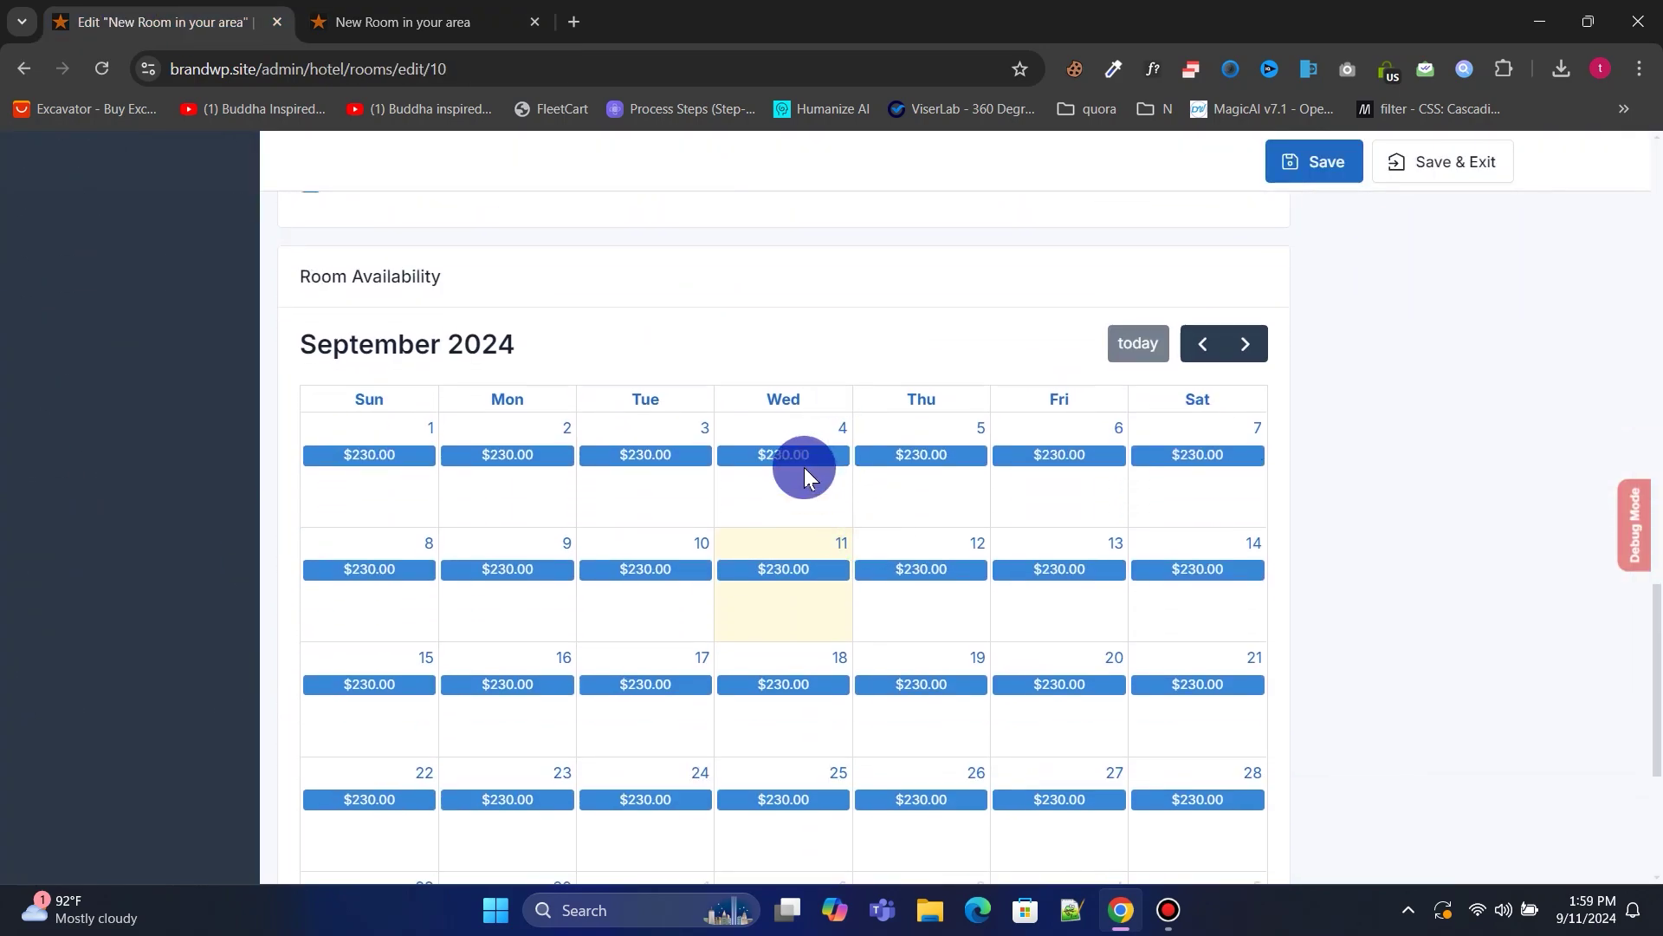
left_click(802, 460)
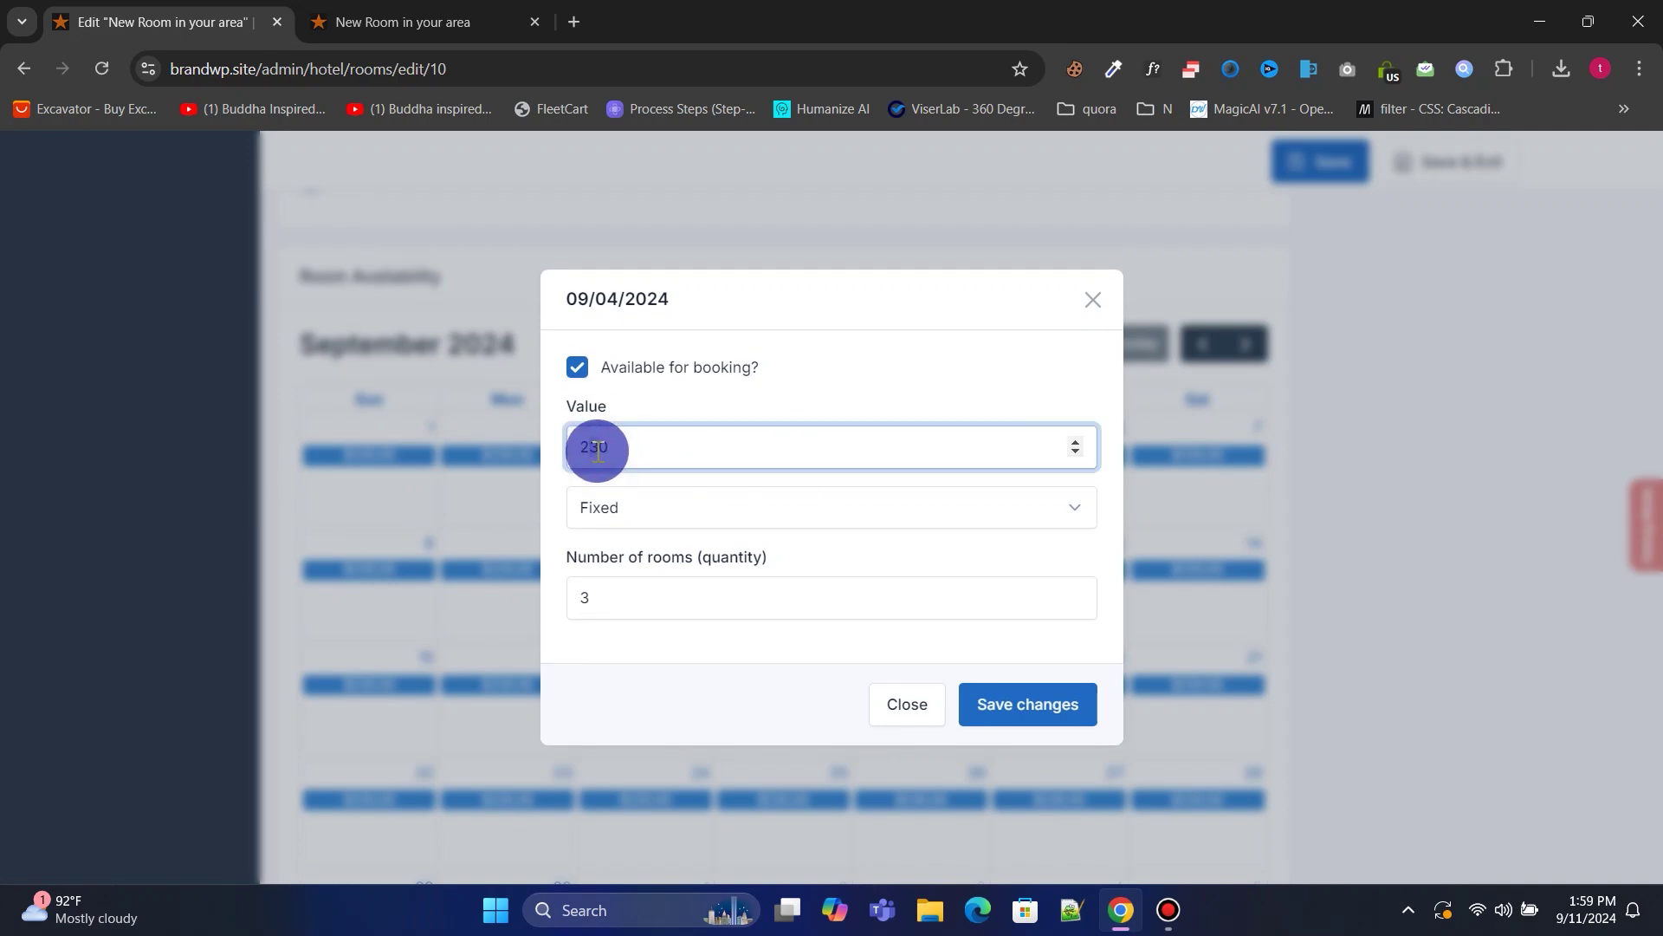
left_click(1028, 707)
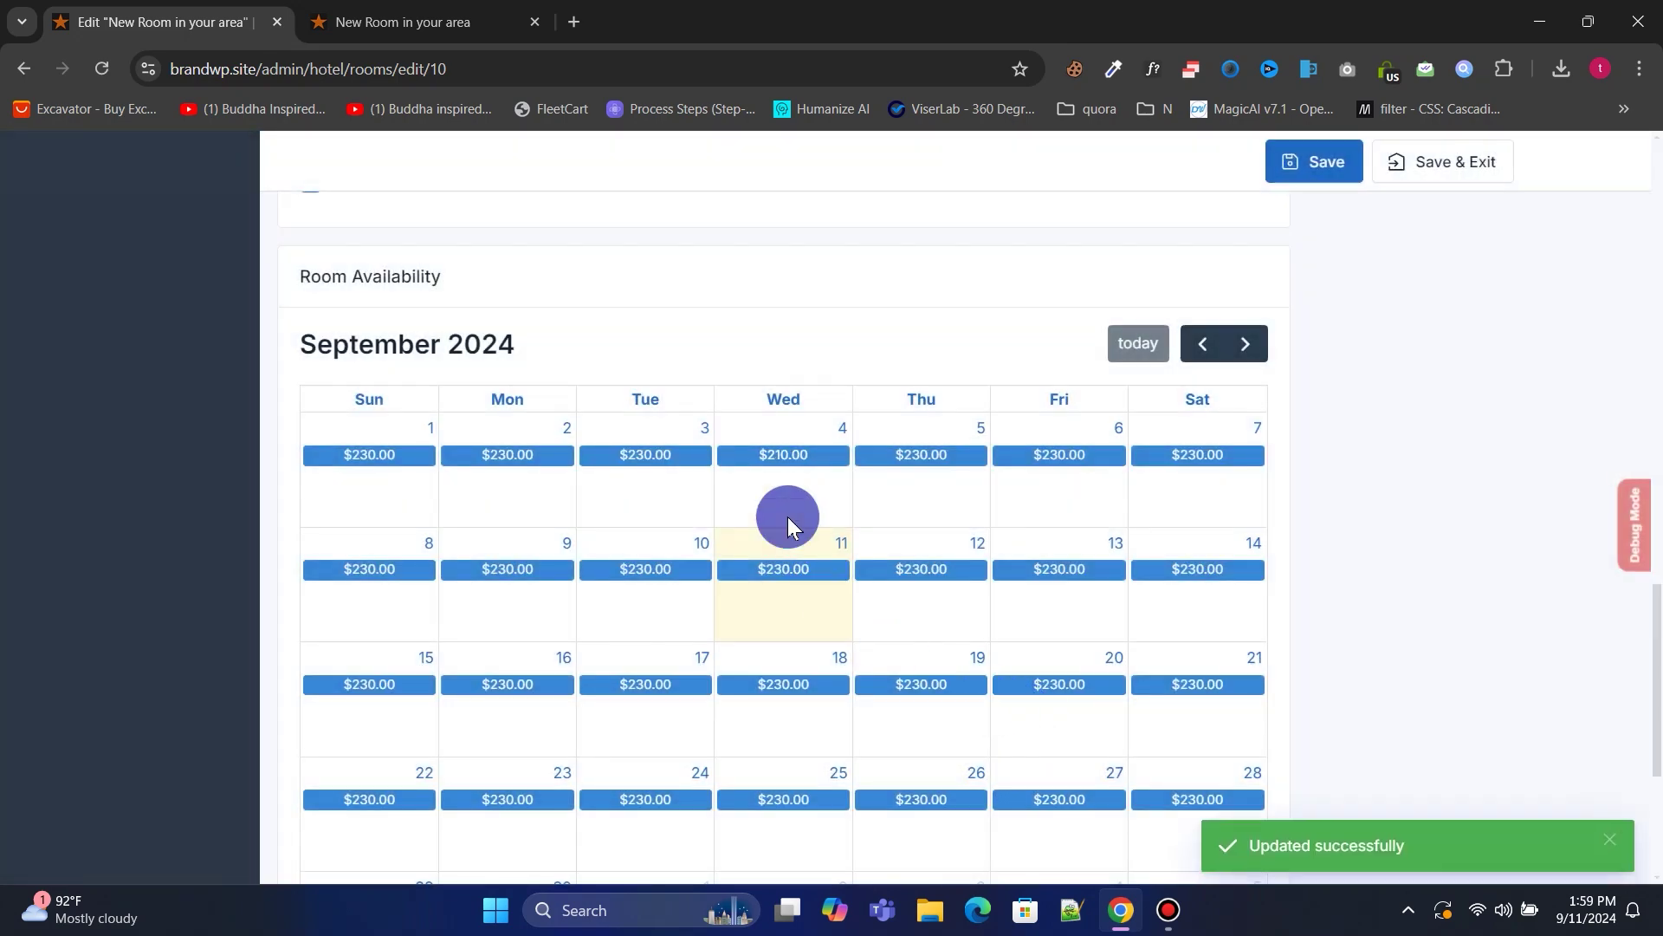
- Recheck the September 4 and 12 price settings without changes, then save the room
left_click(815, 463)
left_click(911, 702)
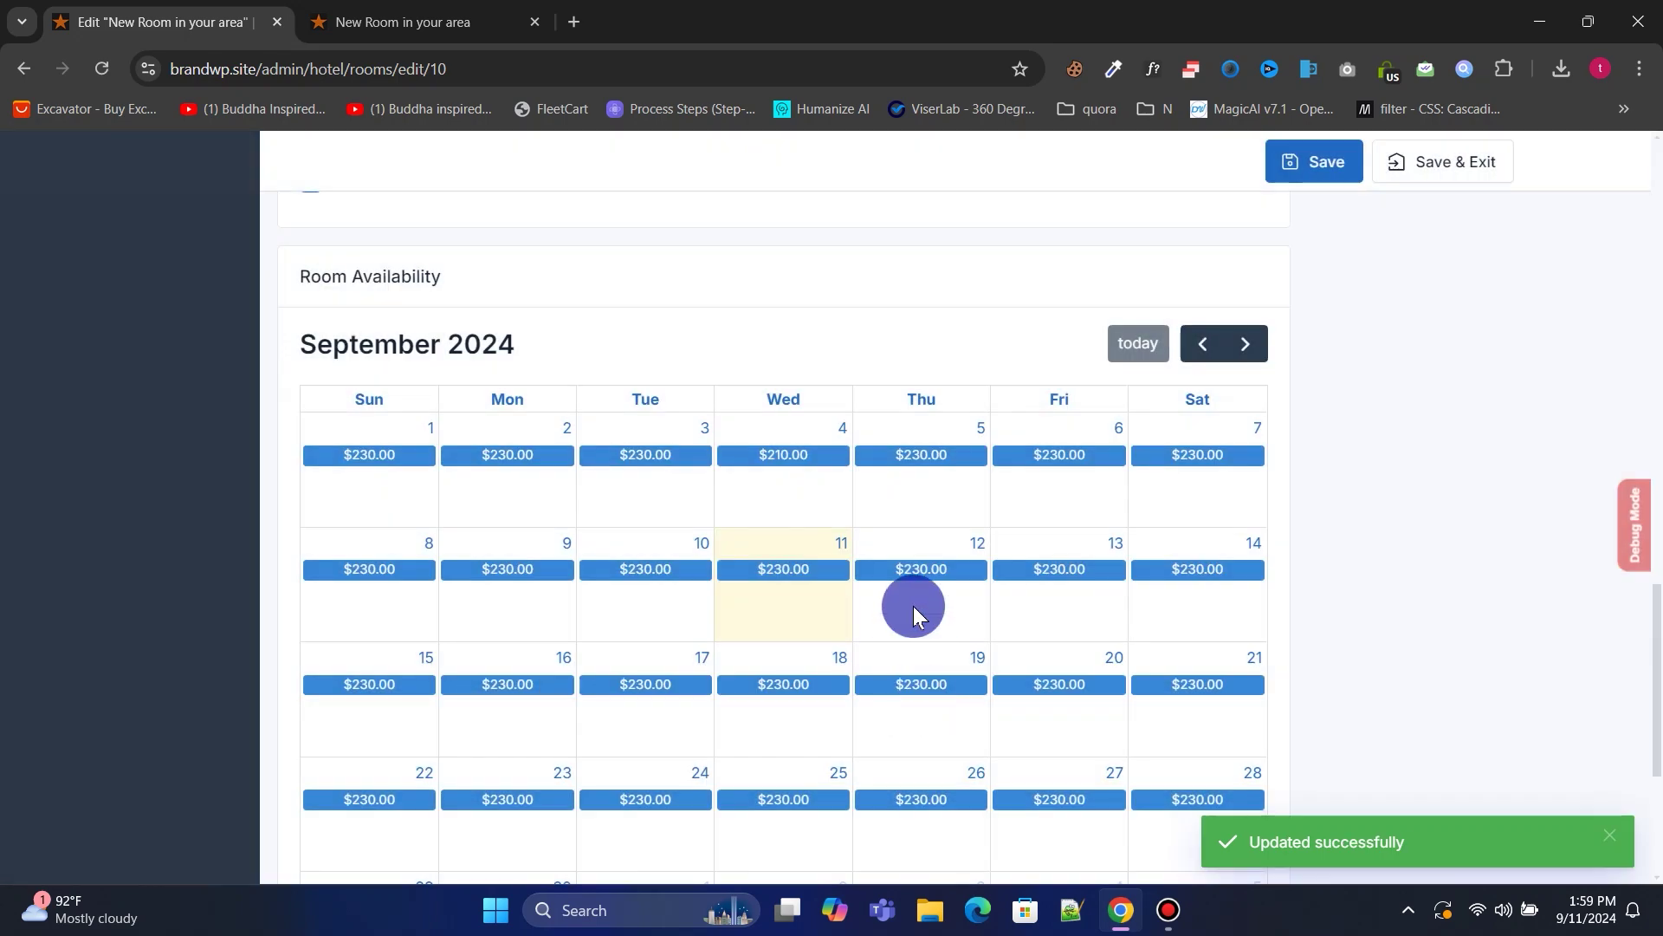
left_click(923, 569)
left_click(591, 447)
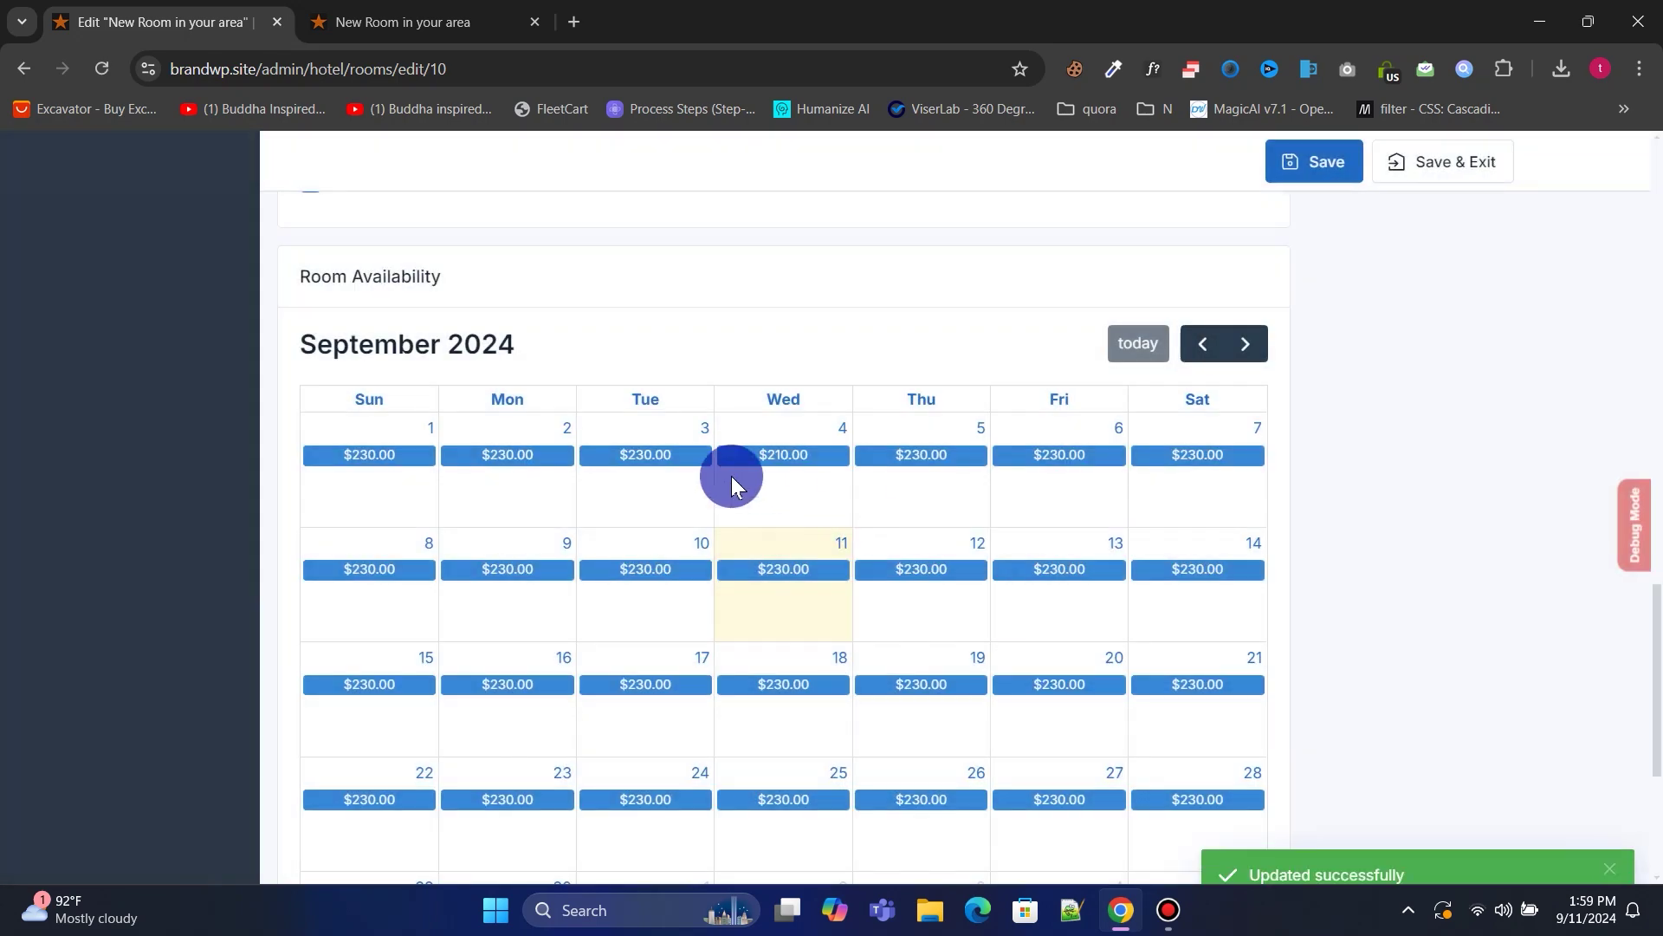
left_click(923, 570)
left_click(1088, 297)
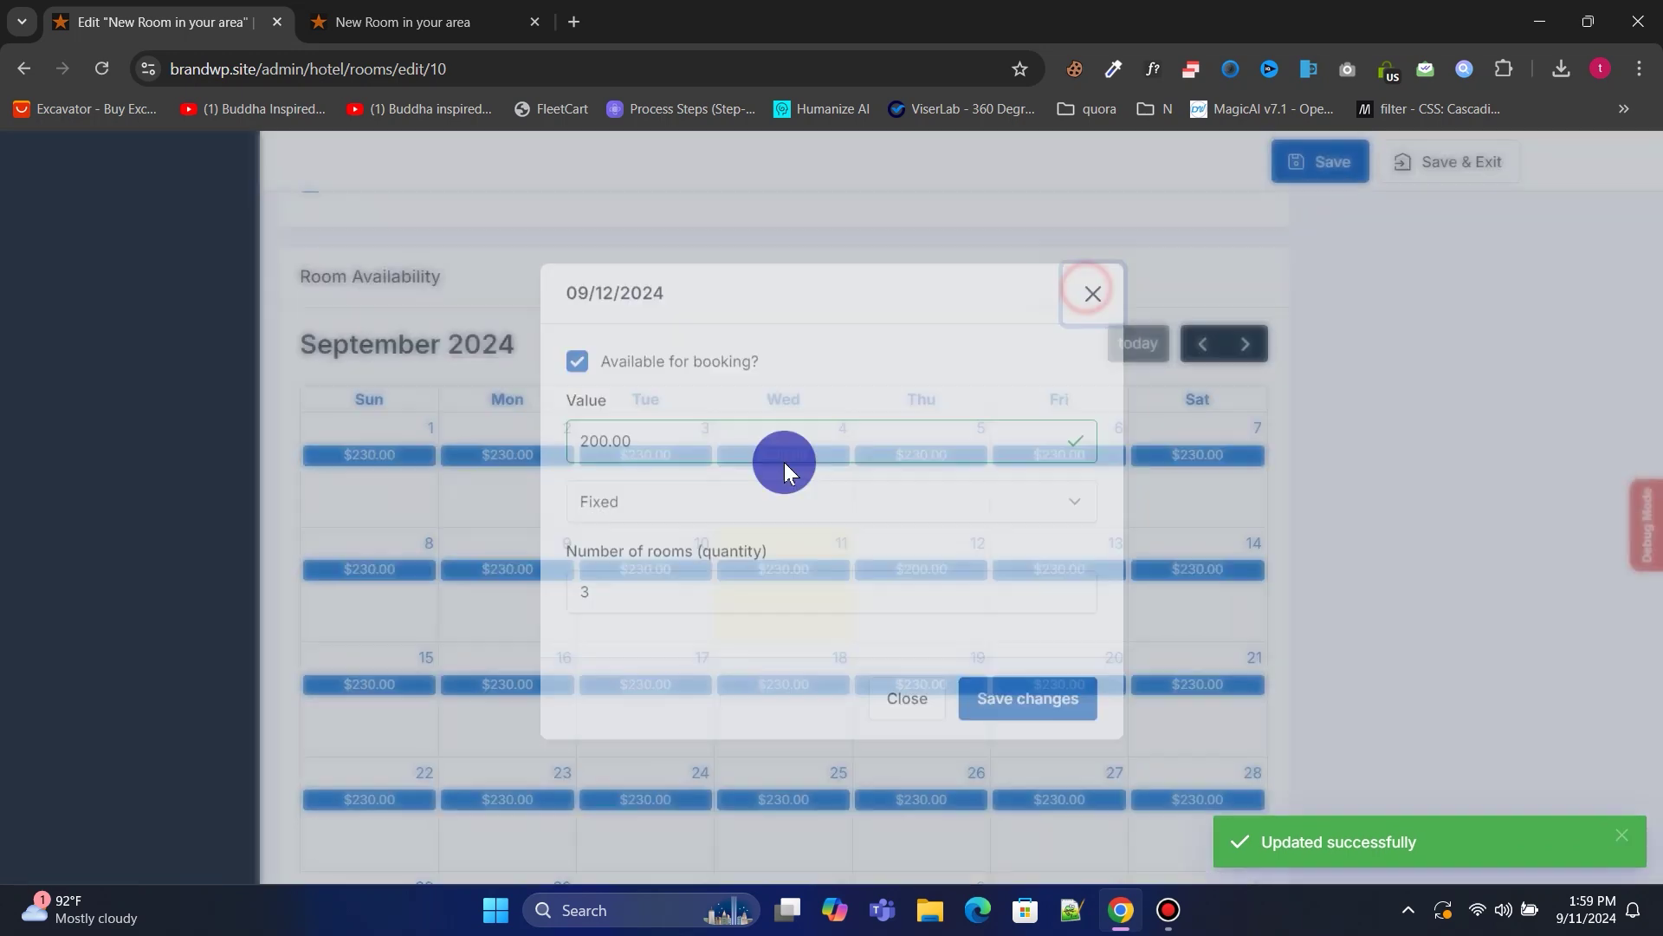
scroll(950, 638, "down", 4)
scroll(949, 638, "up", 6)
scroll(949, 637, "up", 10)
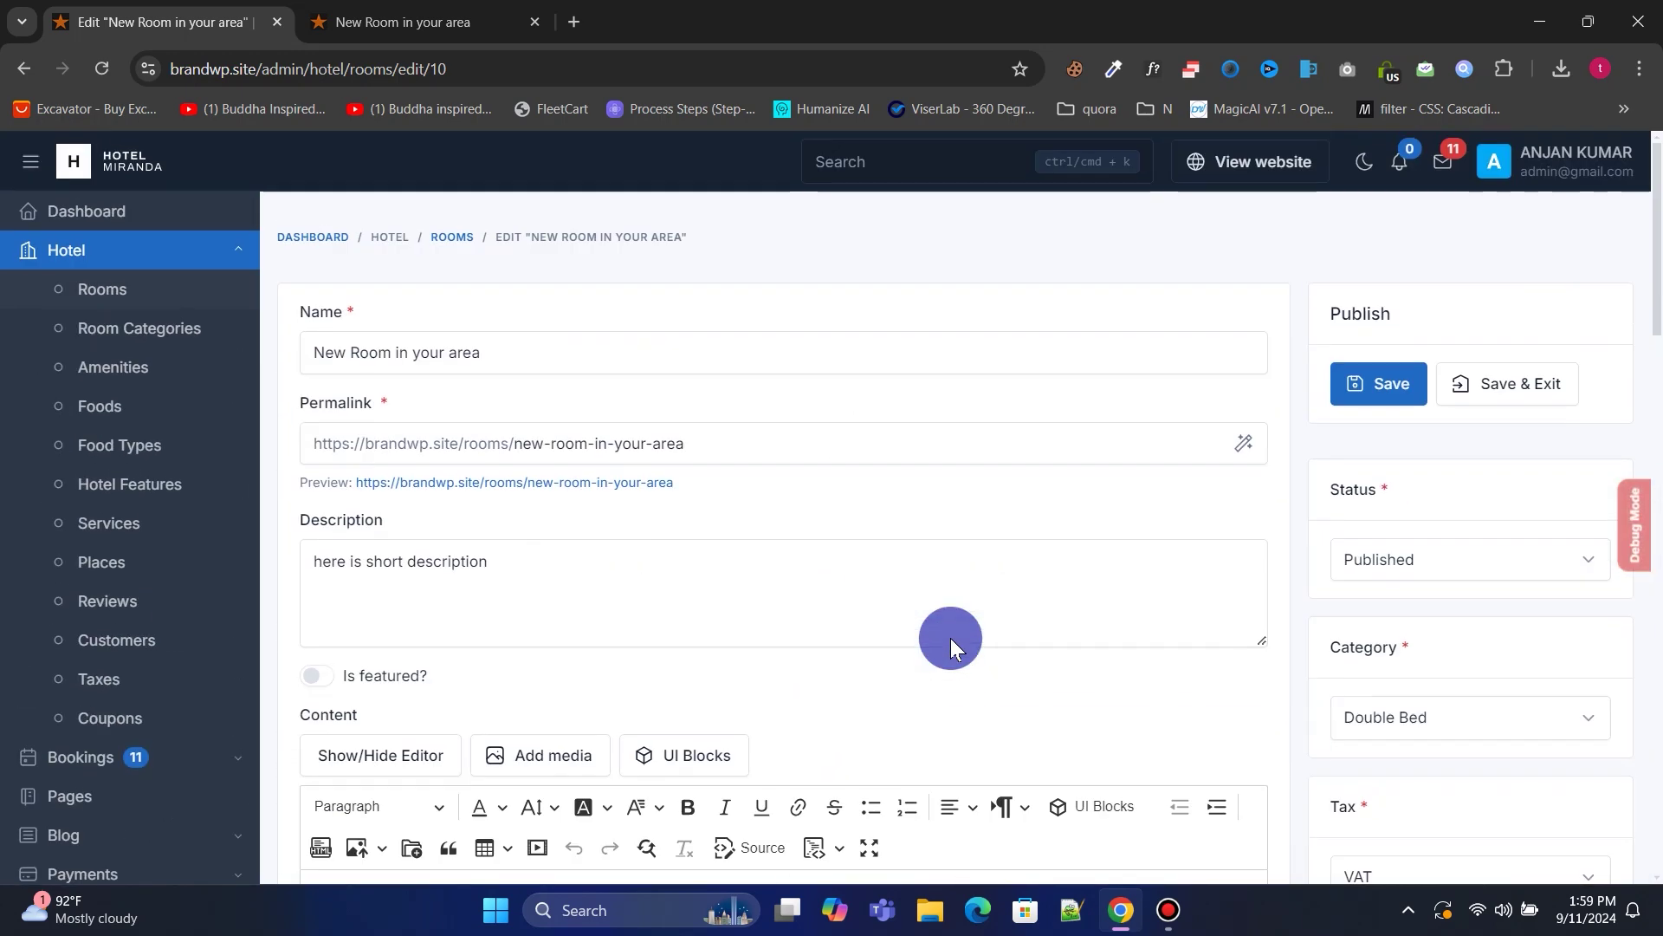
left_click(1383, 383)
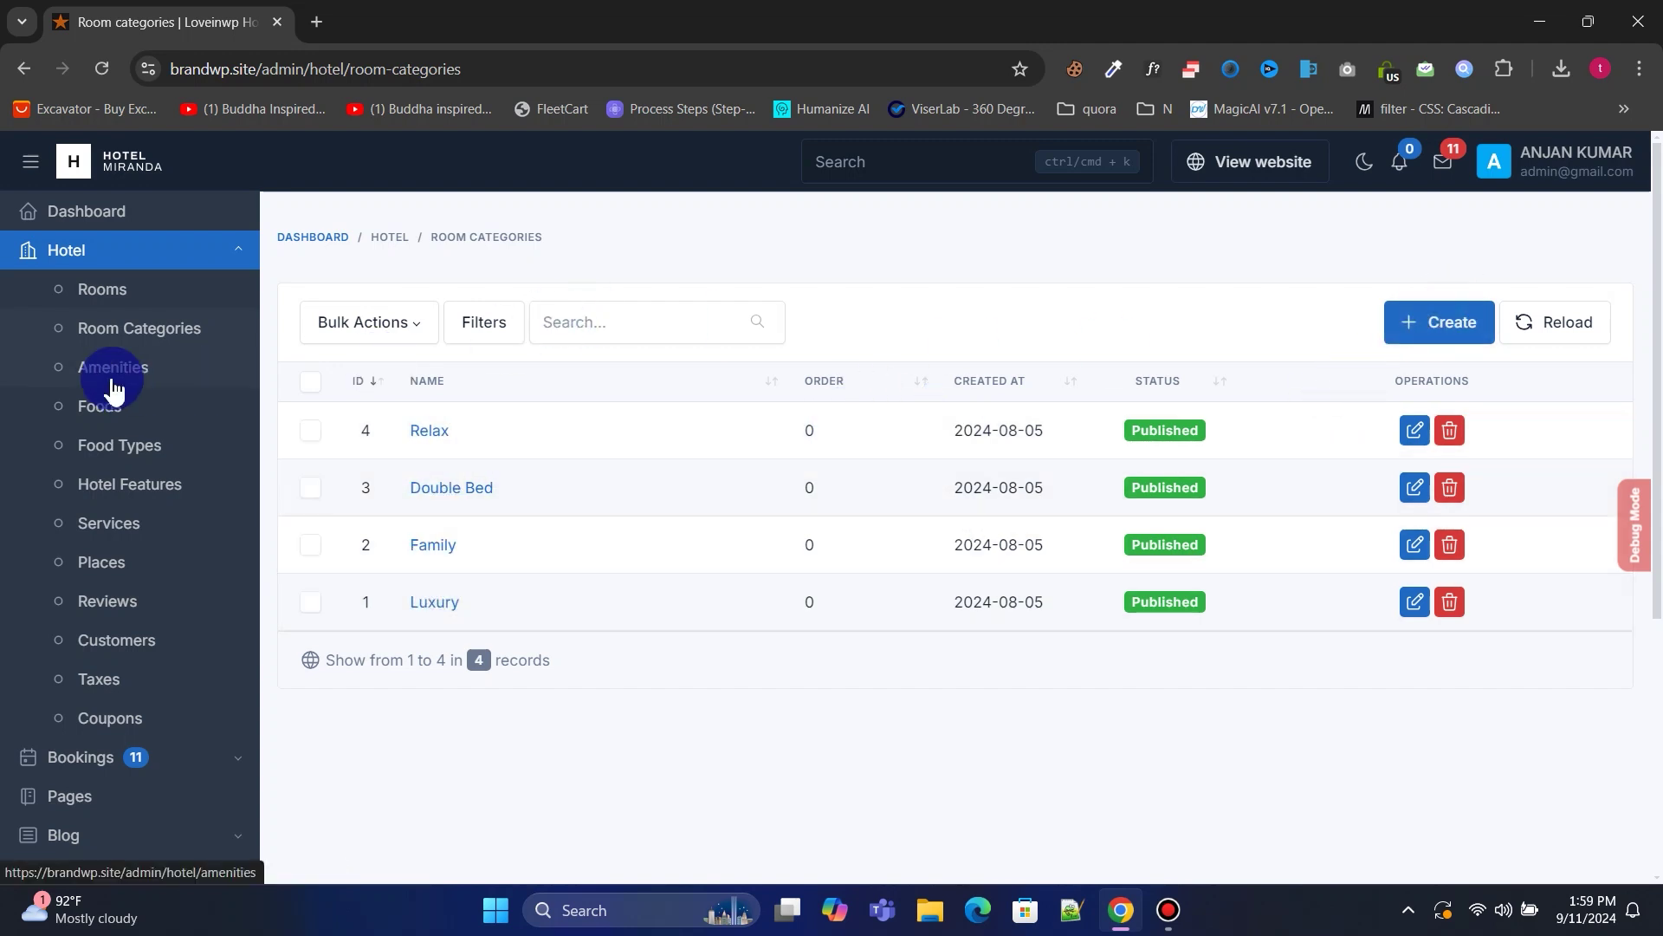
- Create and save a Smart TV amenity with the fa fa-tv font icon, then go to Foods
scroll(1656, 524, "down", 3)
scroll(1657, 524, "up", 3)
left_click(1441, 324)
left_click(421, 351)
type("Smart TV")
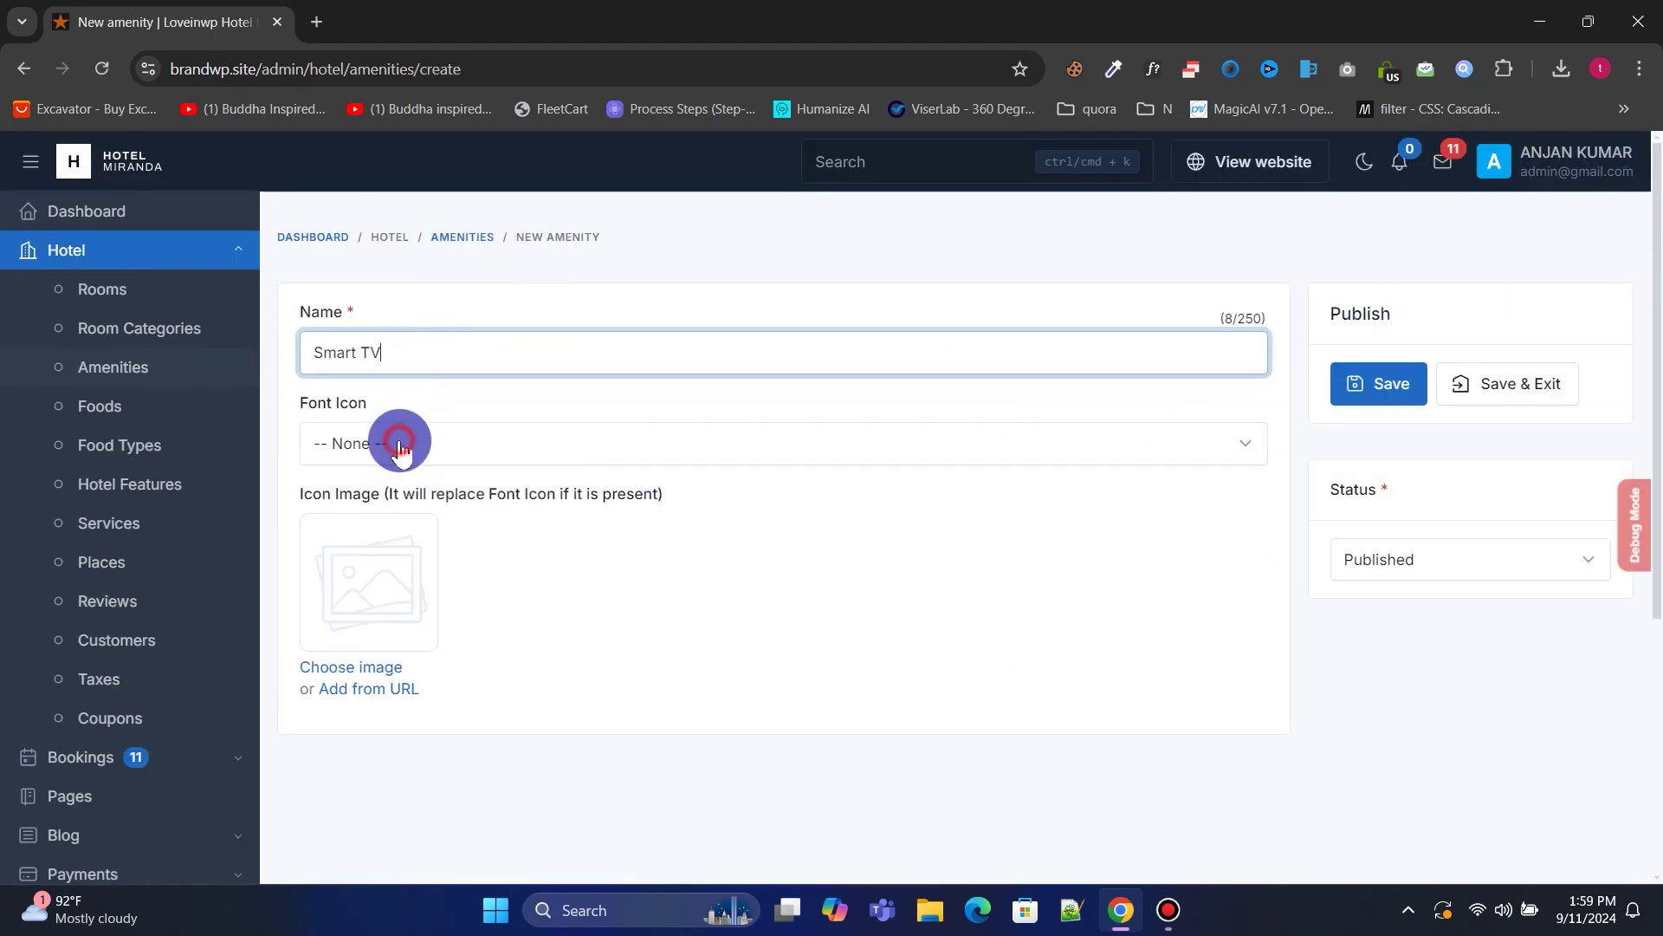
left_click(399, 446)
type("tv")
left_click(403, 541)
left_click(1378, 383)
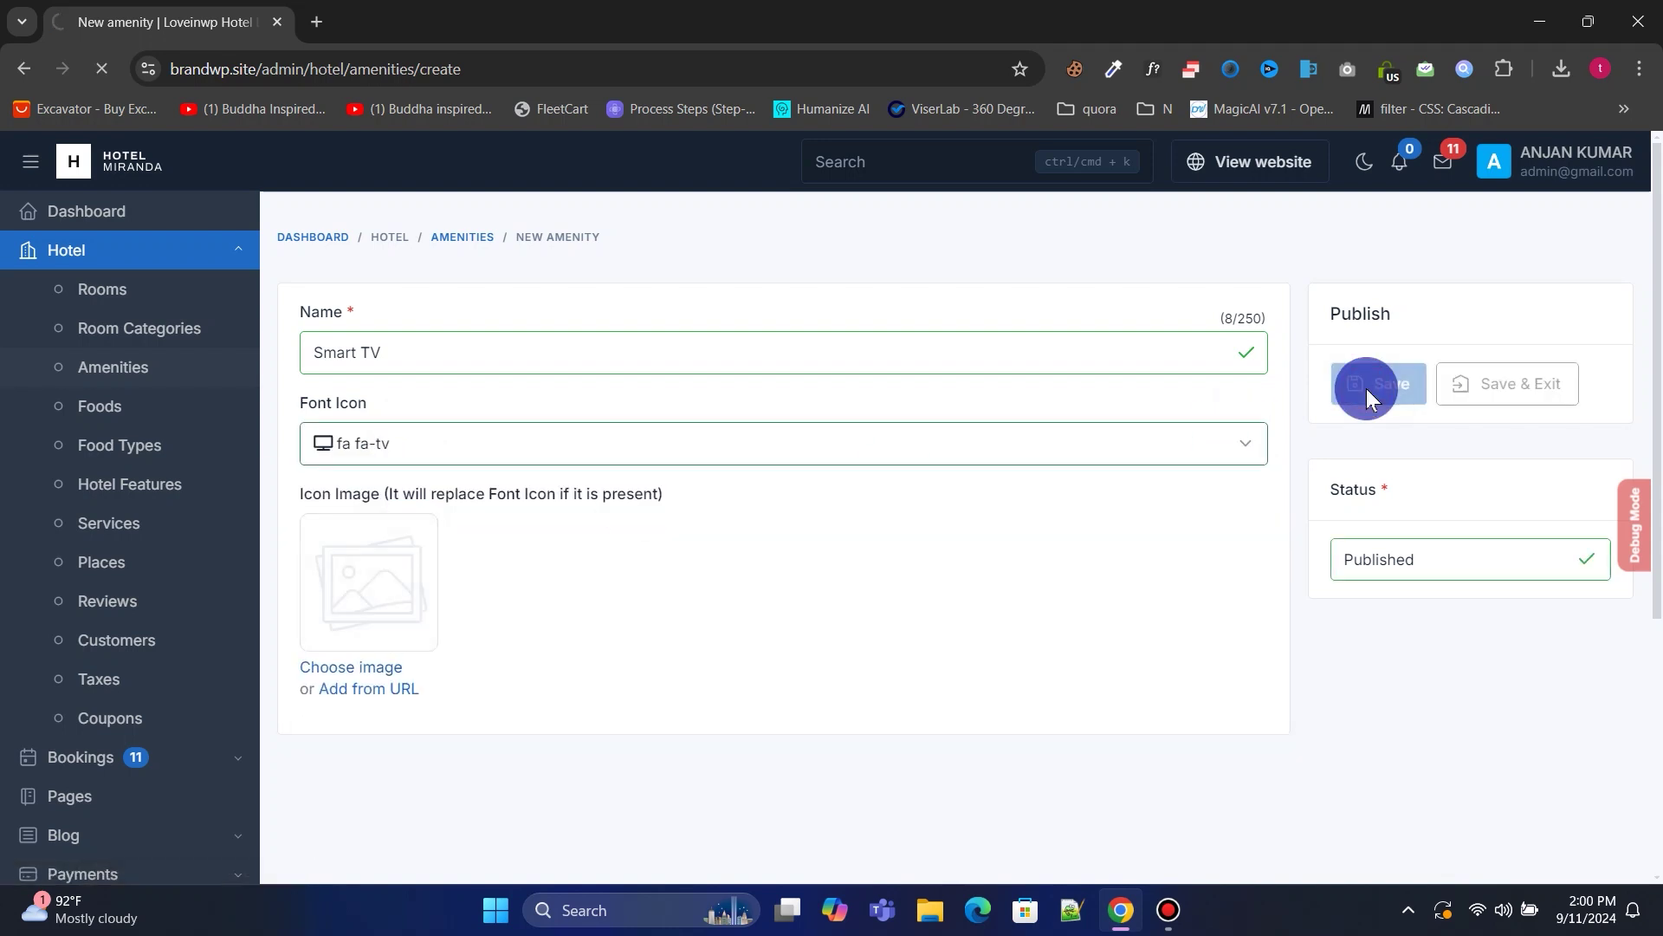
left_click(121, 410)
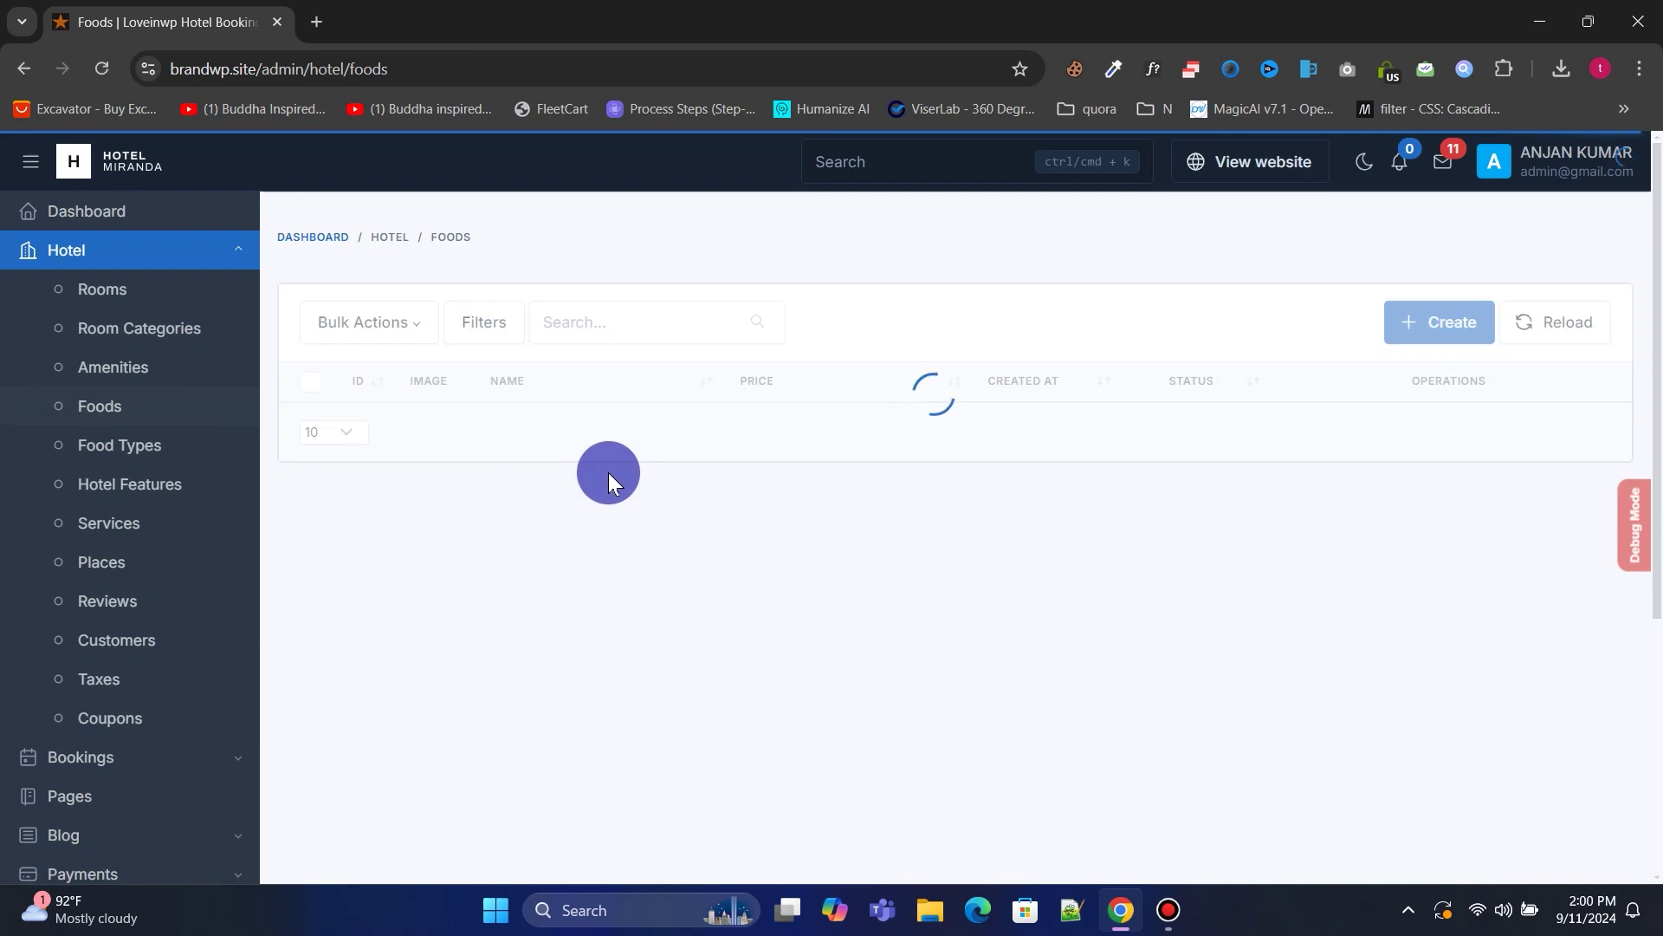
- Start a new Payment Policy hotel feature with the flaticon-credit-card icon
scroll(657, 648, "down", 5)
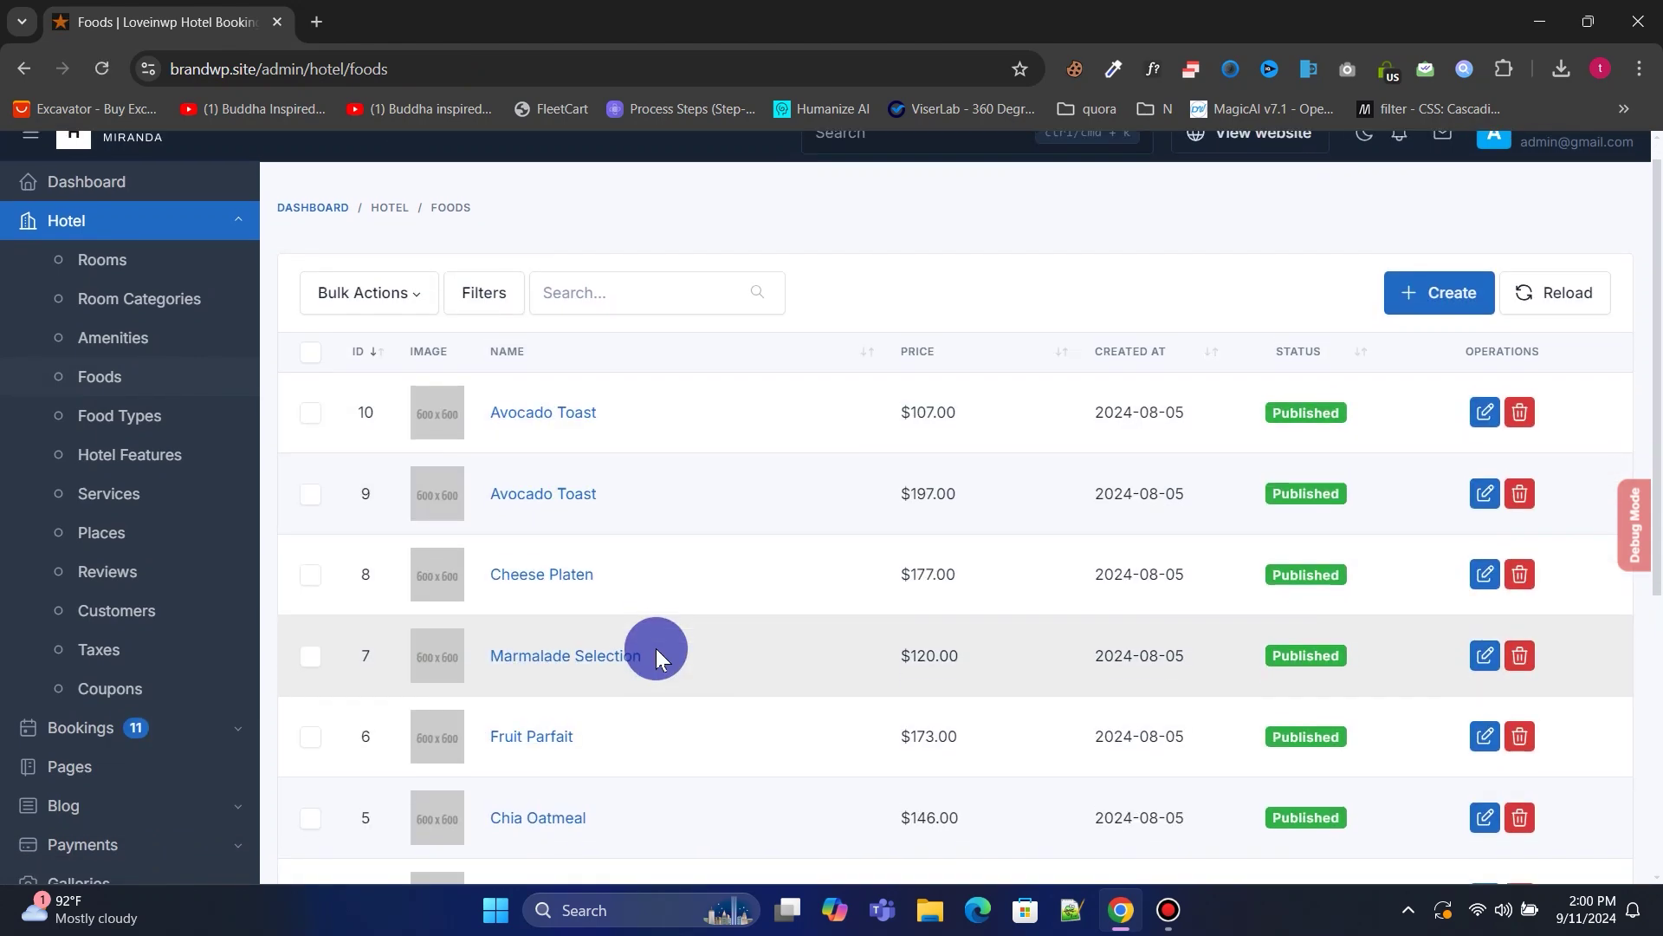
scroll(656, 648, "up", 5)
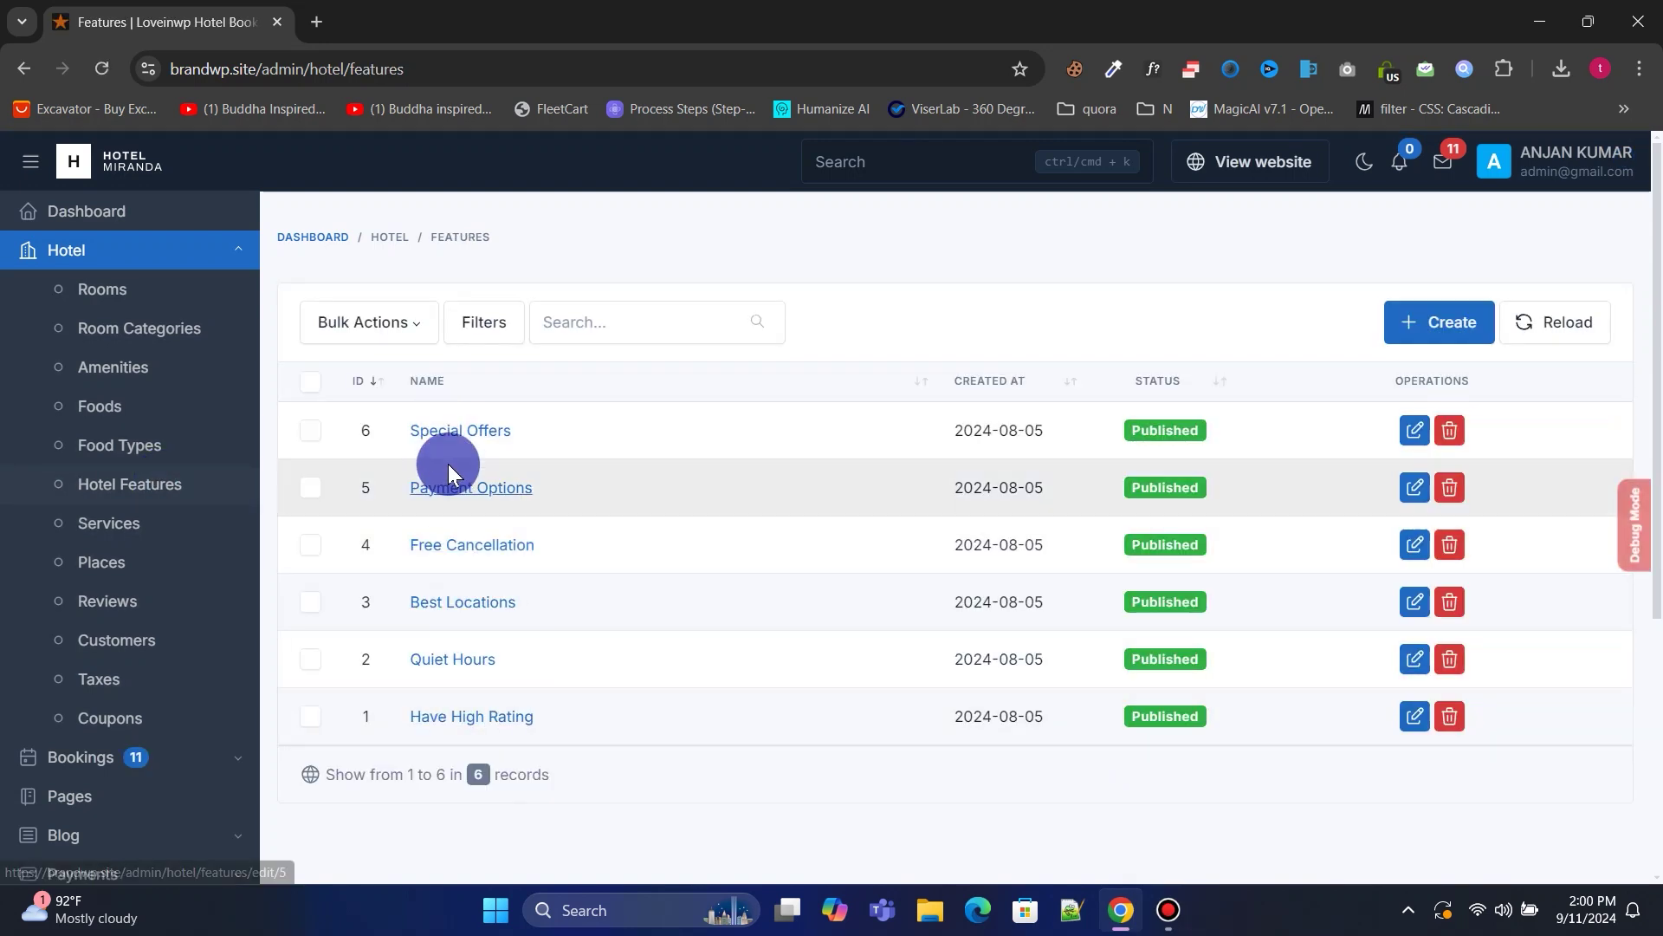
left_click(1431, 323)
left_click(453, 360)
type("Payment Policy")
left_click(427, 459)
type("car")
left_click(446, 532)
- Add a short policy description, save the feature, and go to Services
scroll(454, 538, "down", 4)
left_click(456, 511)
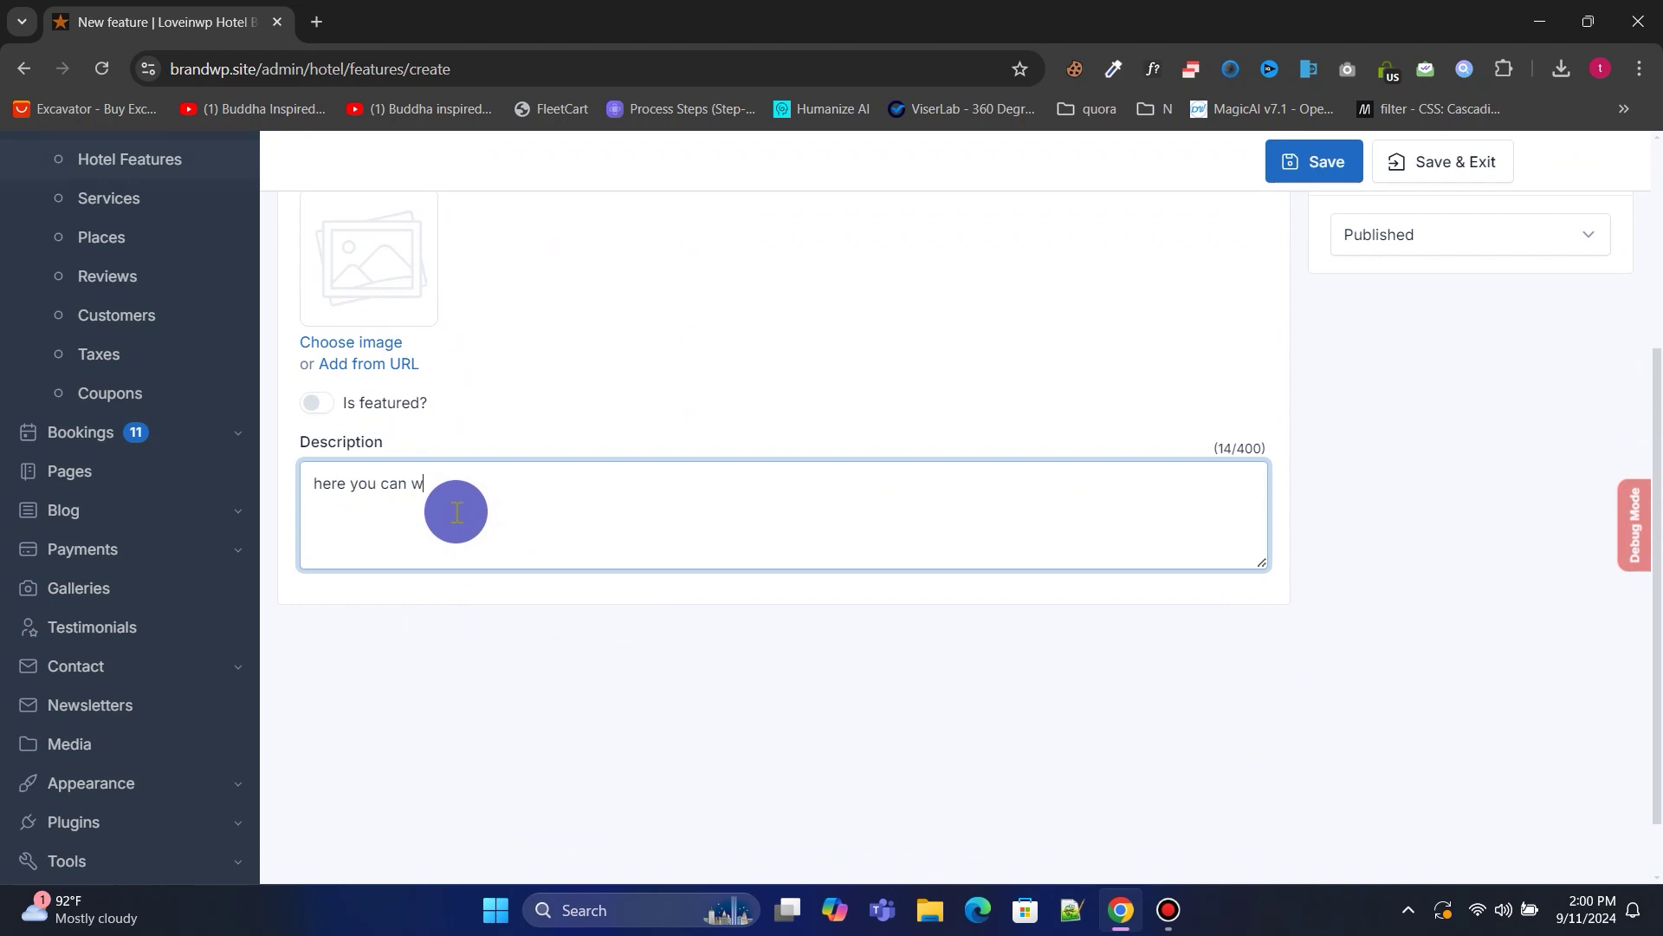
type("policy")
scroll(780, 520, "up", 4)
left_click(1390, 387)
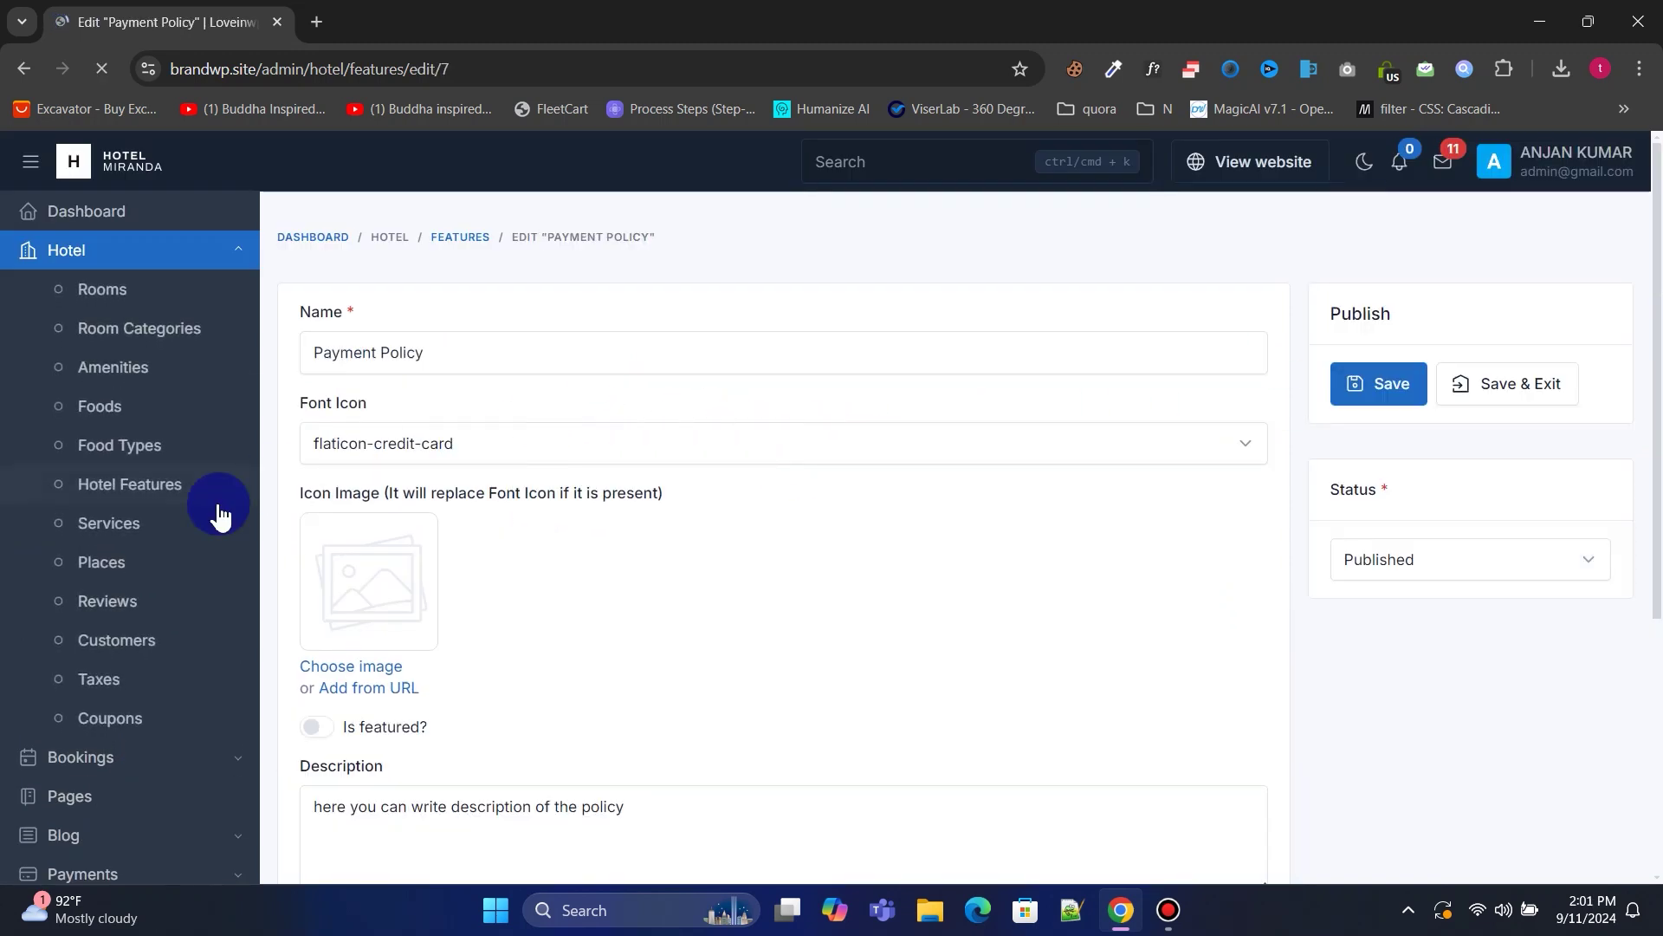
left_click(152, 530)
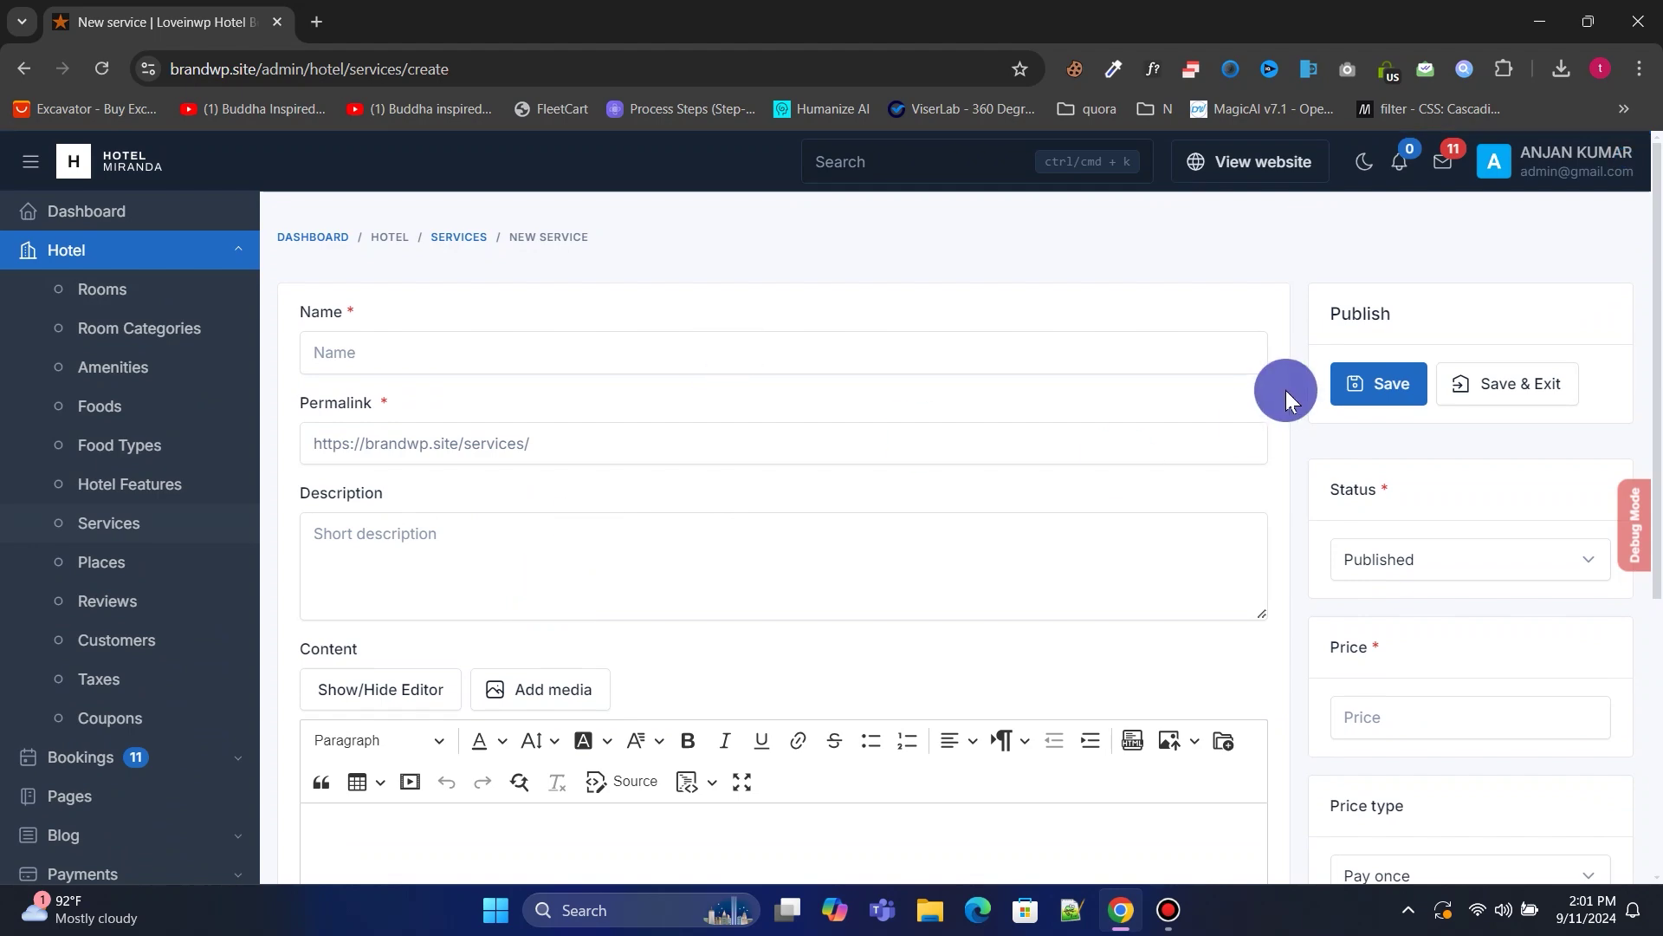
- Browse the Places, Customers and Taxes sections of the hotel menu
left_click(145, 582)
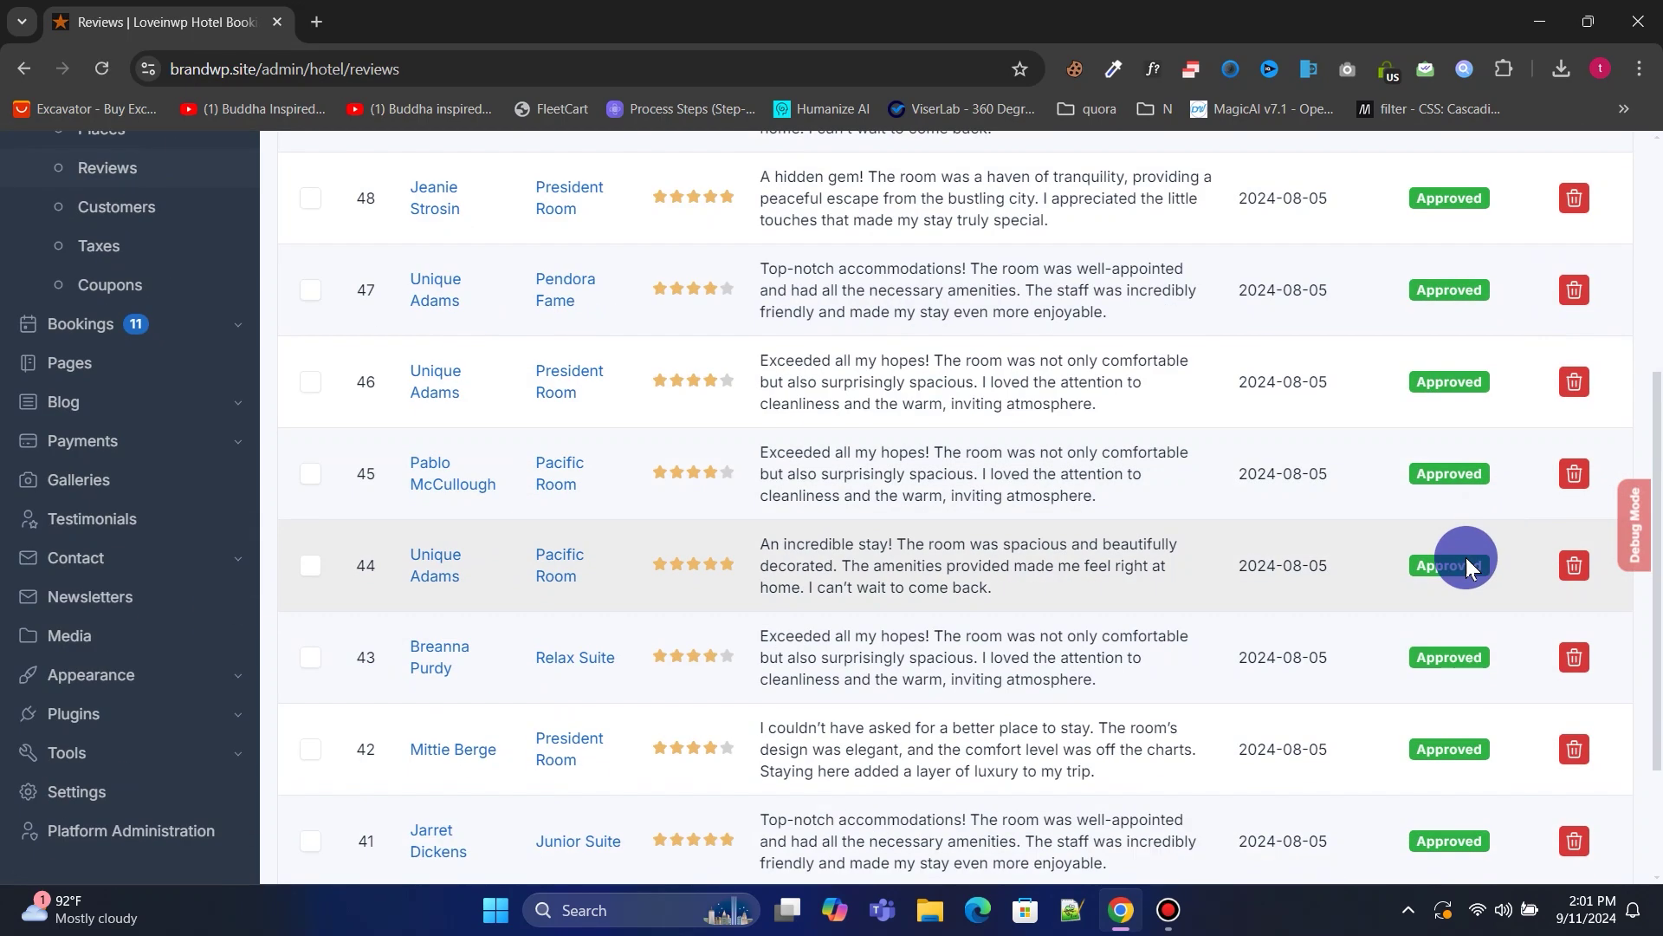
left_click(163, 650)
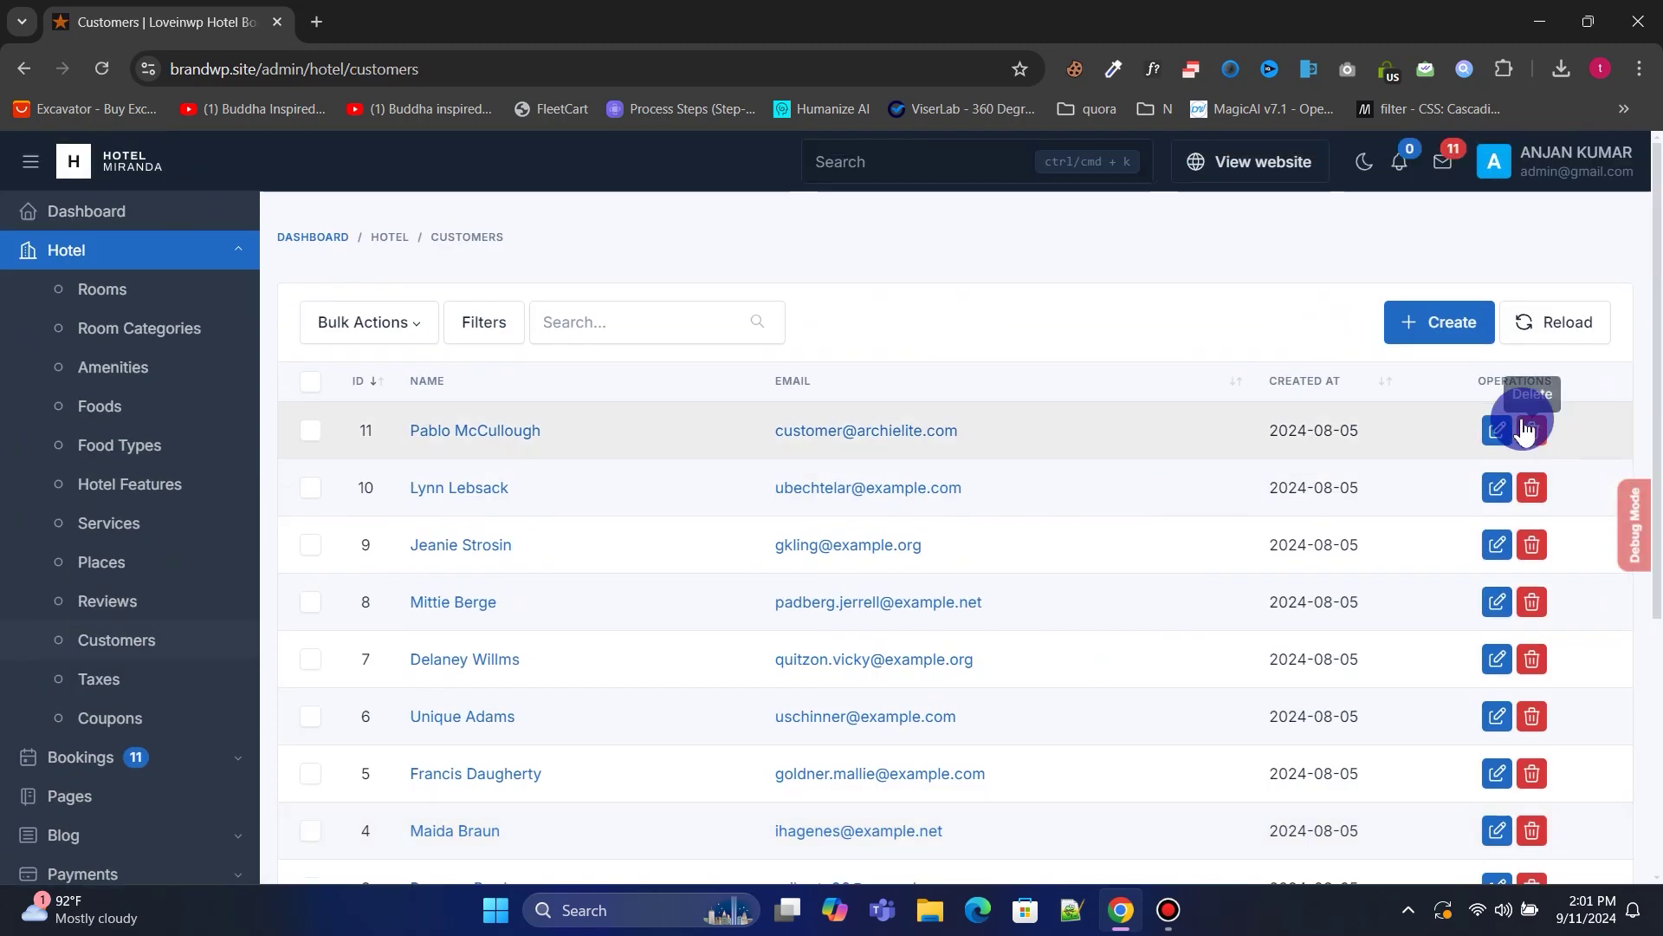
left_click(24, 69)
left_click(1452, 329)
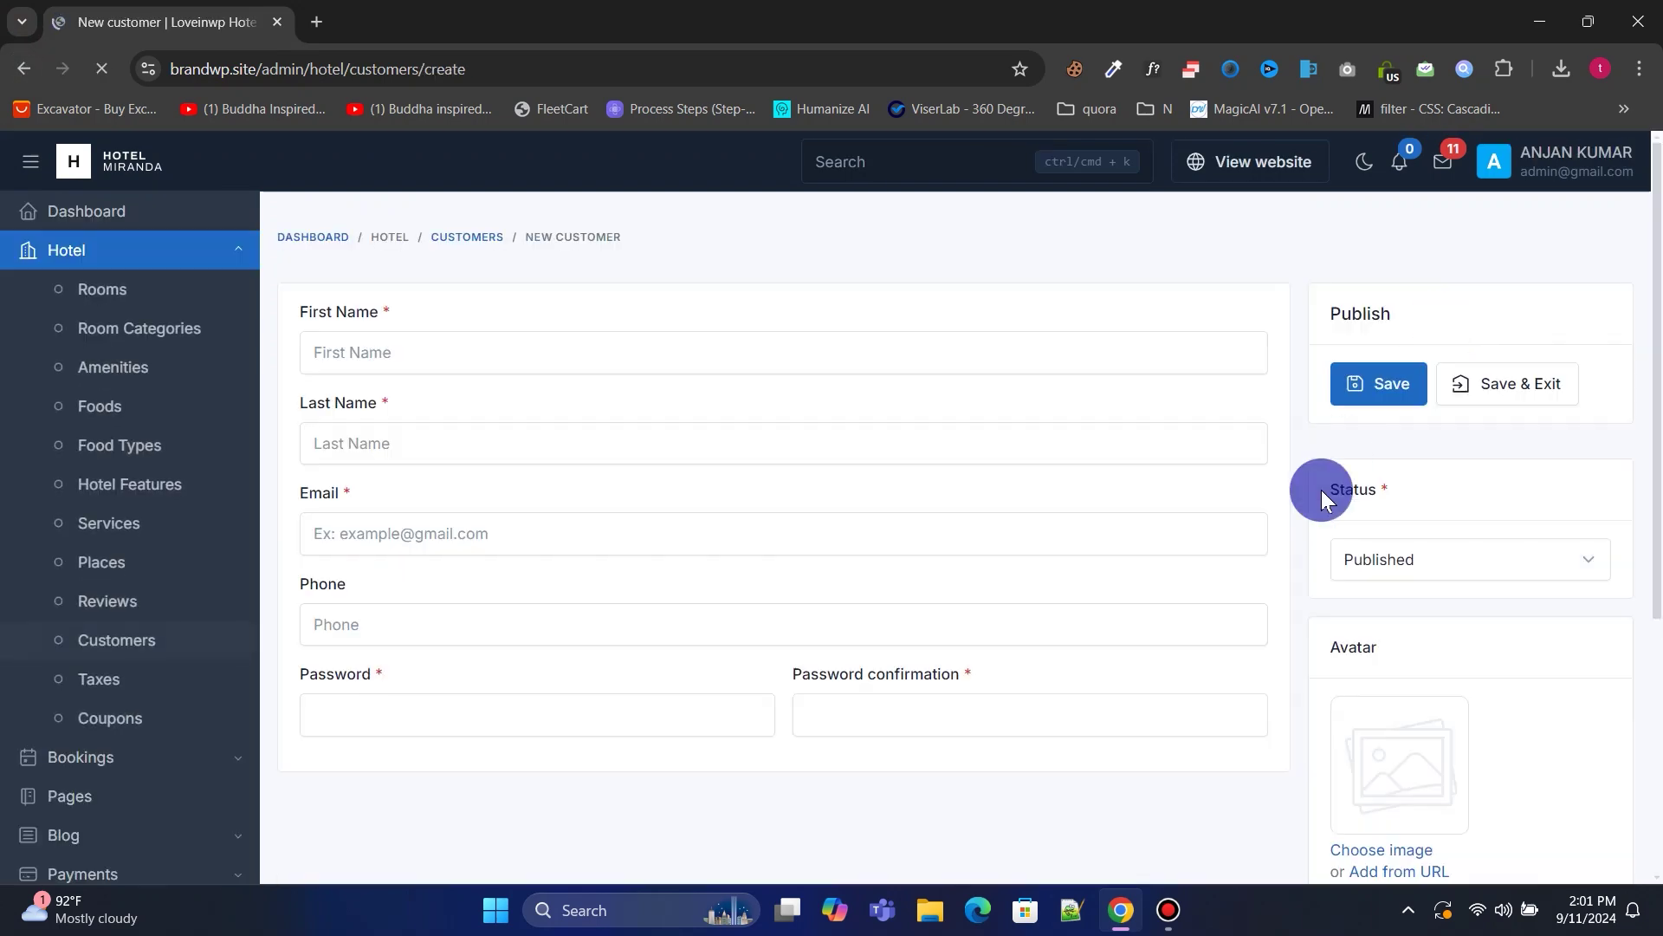
left_click(118, 690)
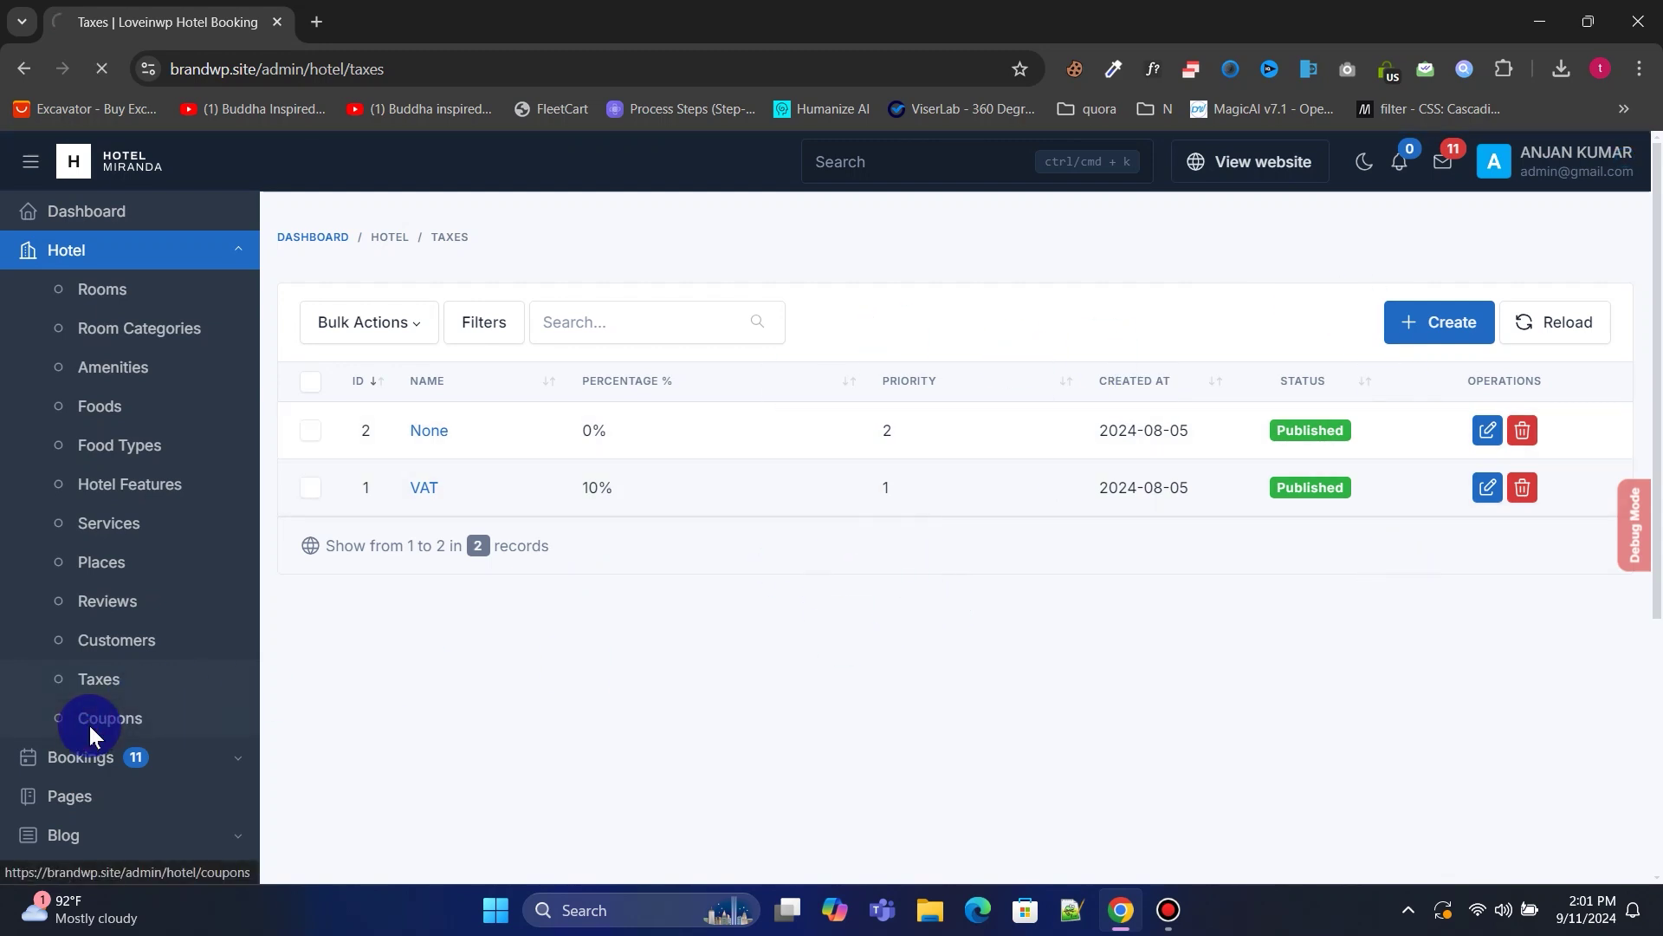
- Create and save coupon LB12 for 10% off, expiring 2024-09-12, then return to the coupons list
left_click(917, 708)
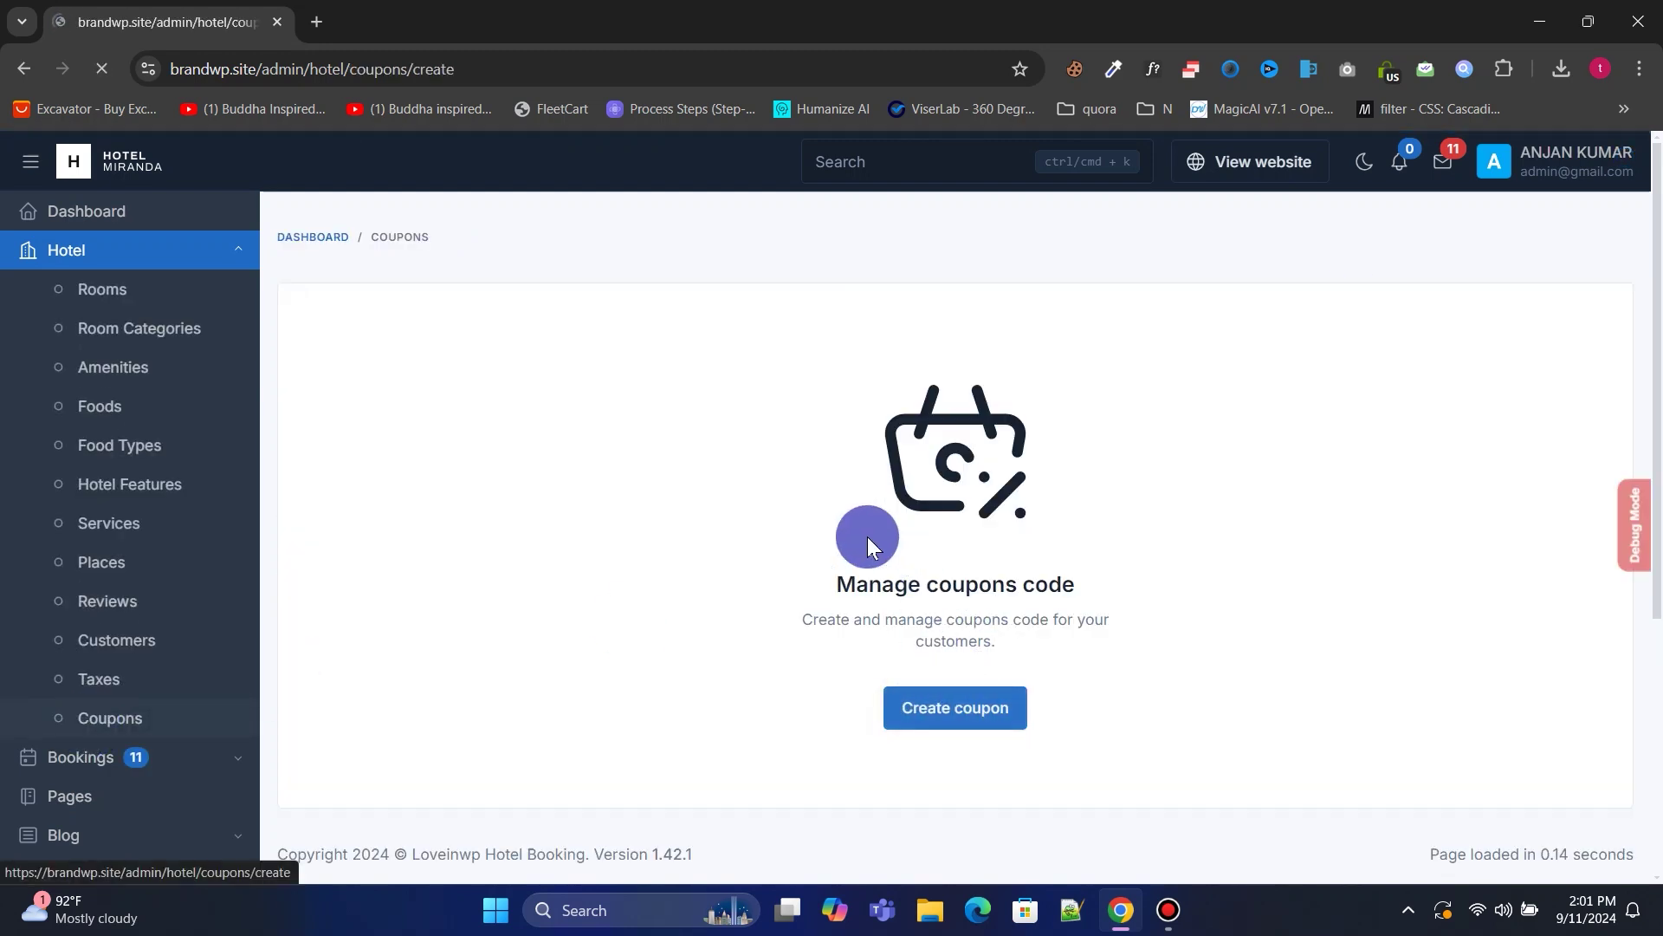
left_click(474, 365)
type("LB12")
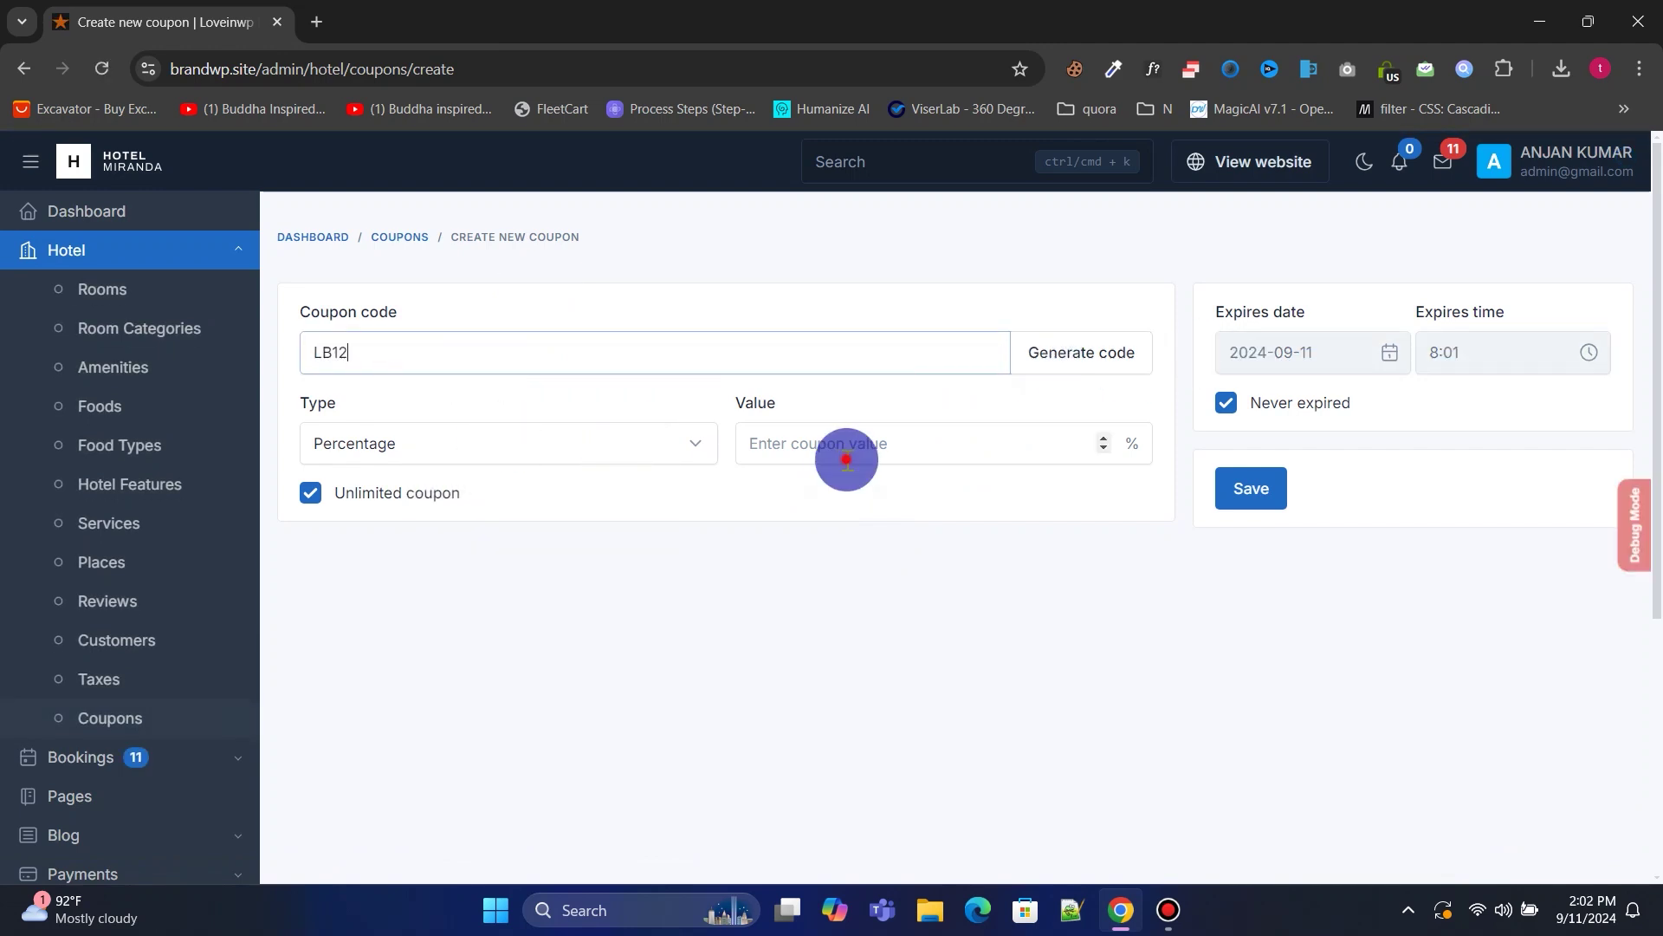
left_click(847, 459)
type("10")
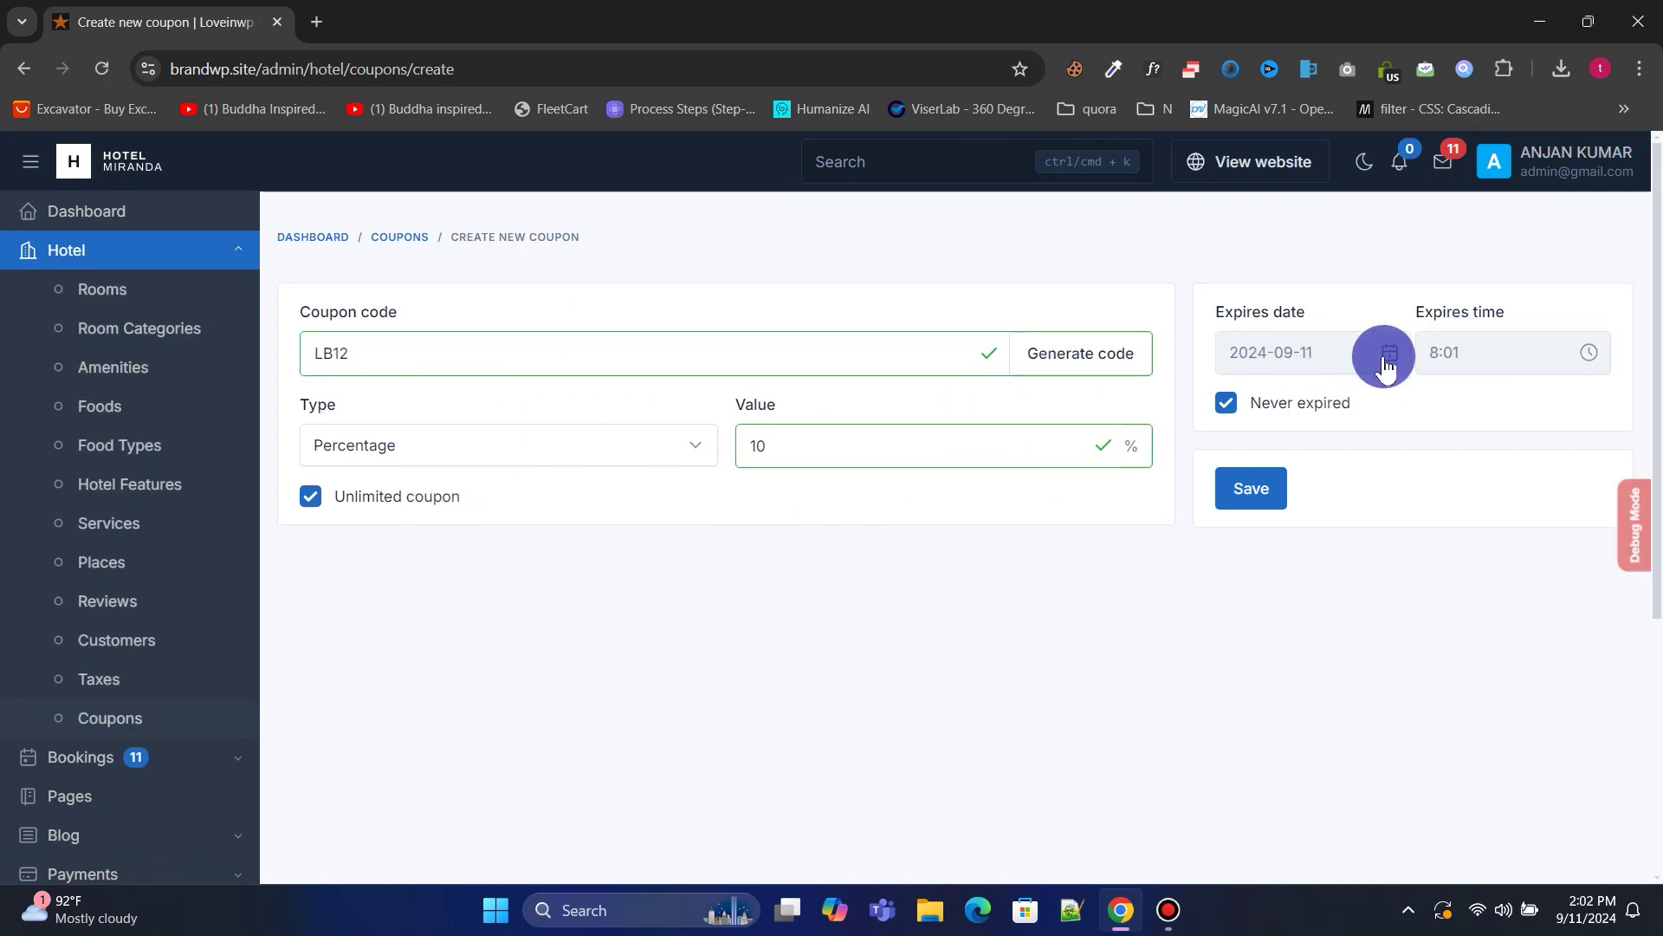
left_click(1409, 383)
left_click(1342, 351)
left_click(1430, 507)
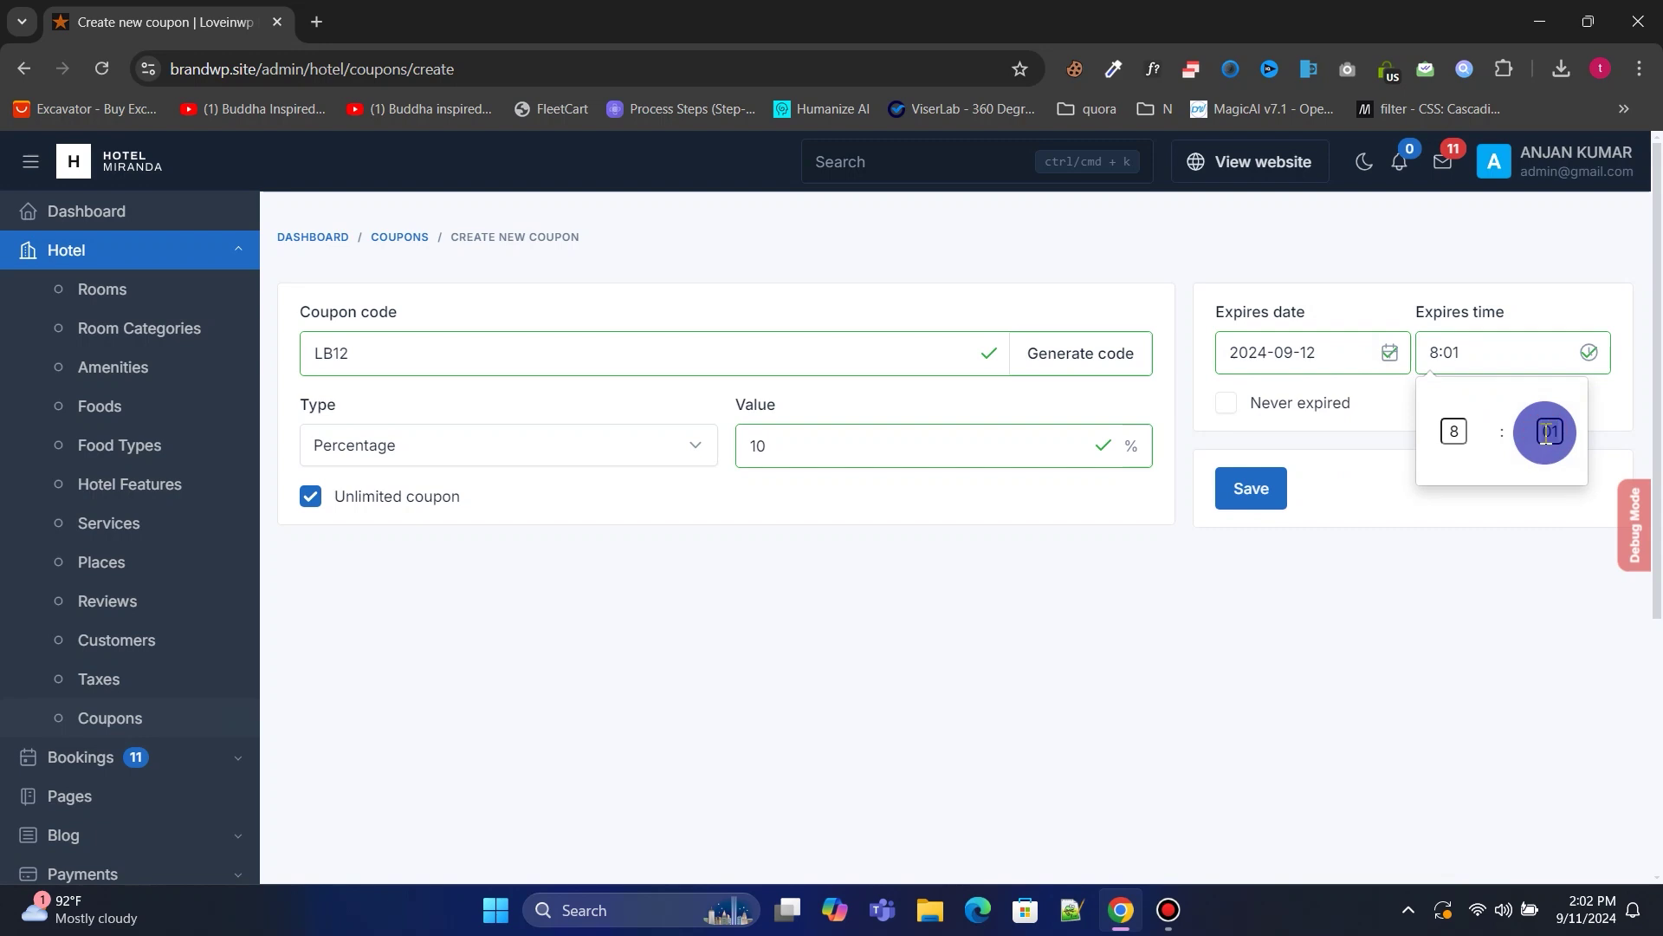
left_click(1251, 489)
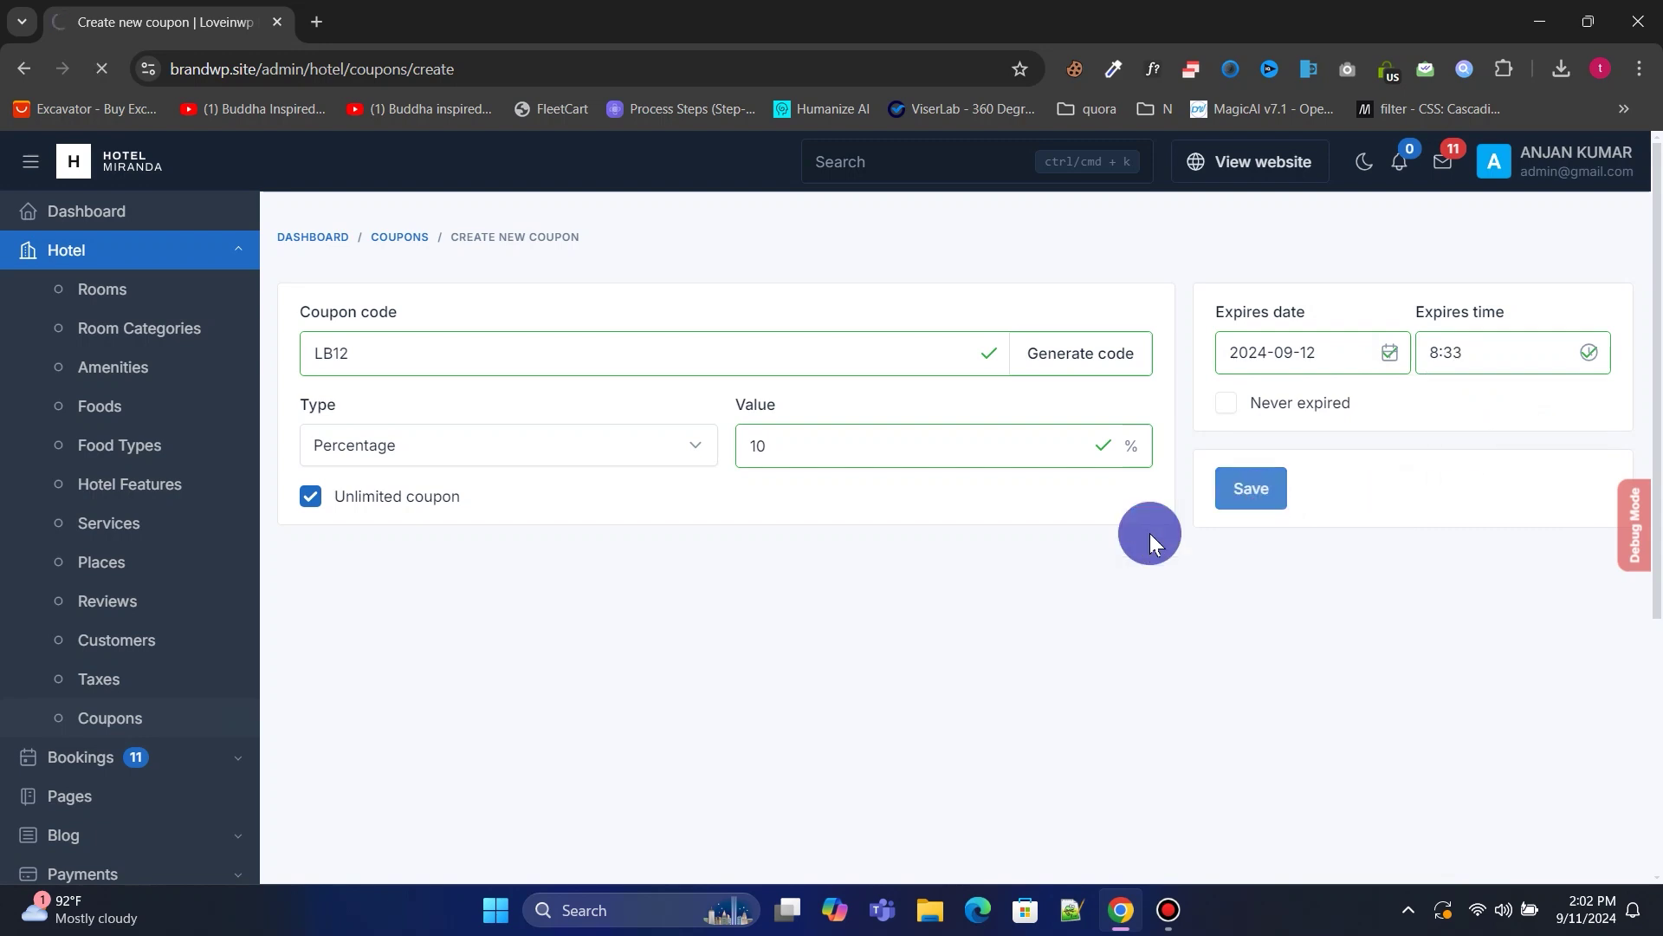
left_click(159, 709)
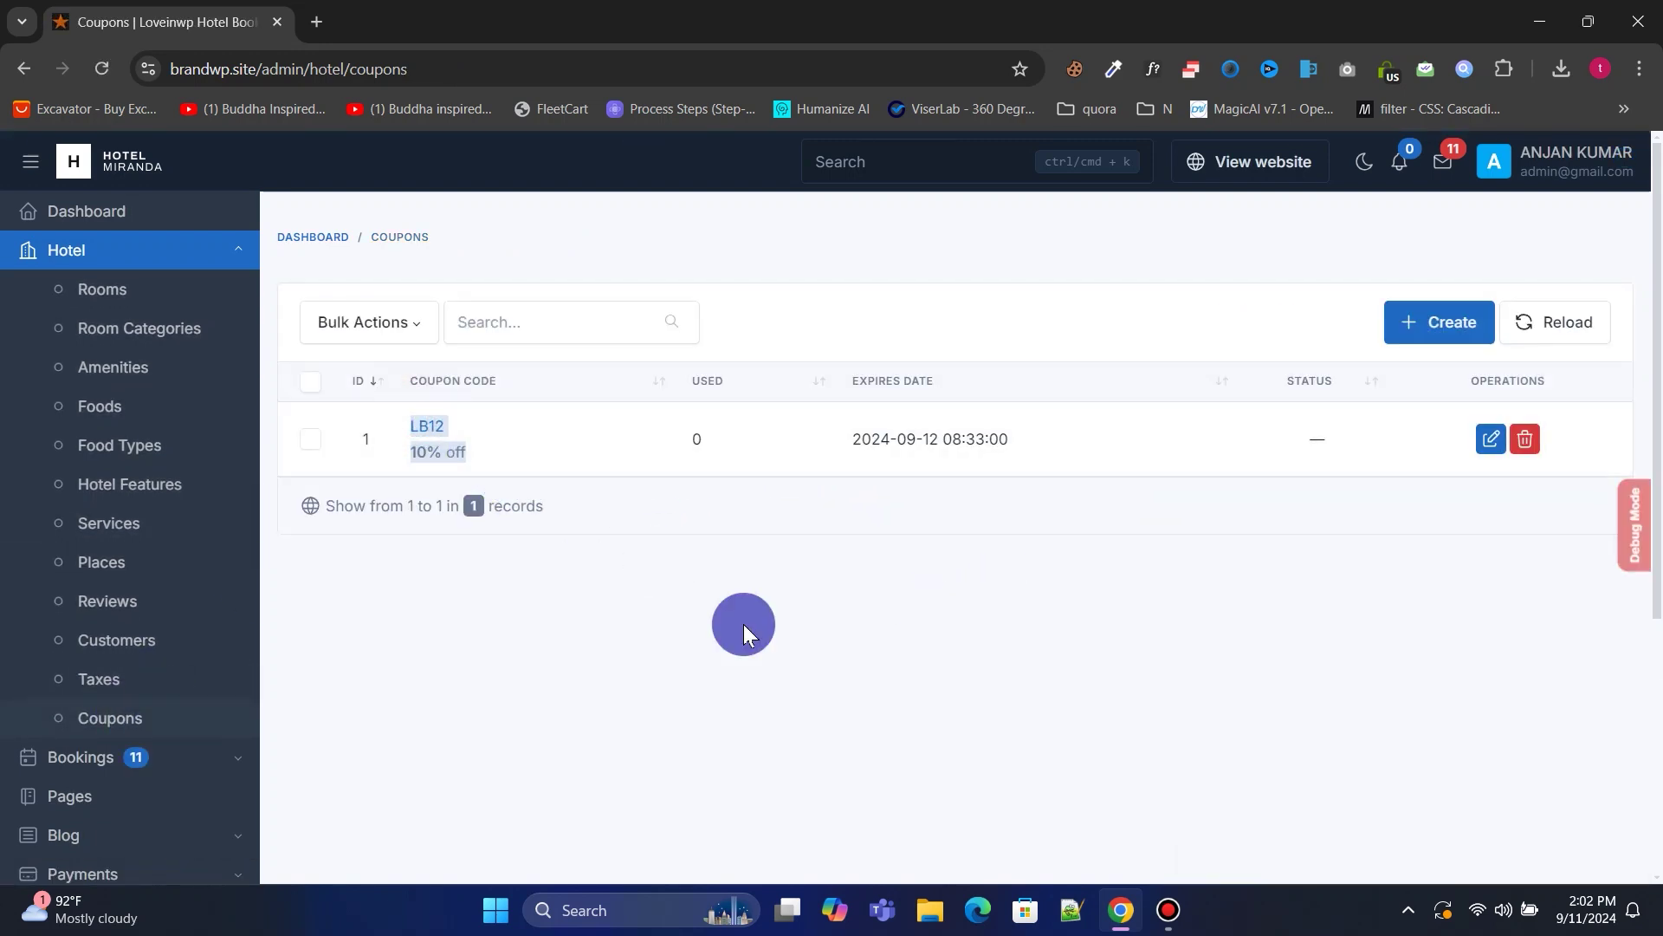
left_click(236, 251)
- Open the booking calendar and view the Relax Suite booking's details
left_click(243, 291)
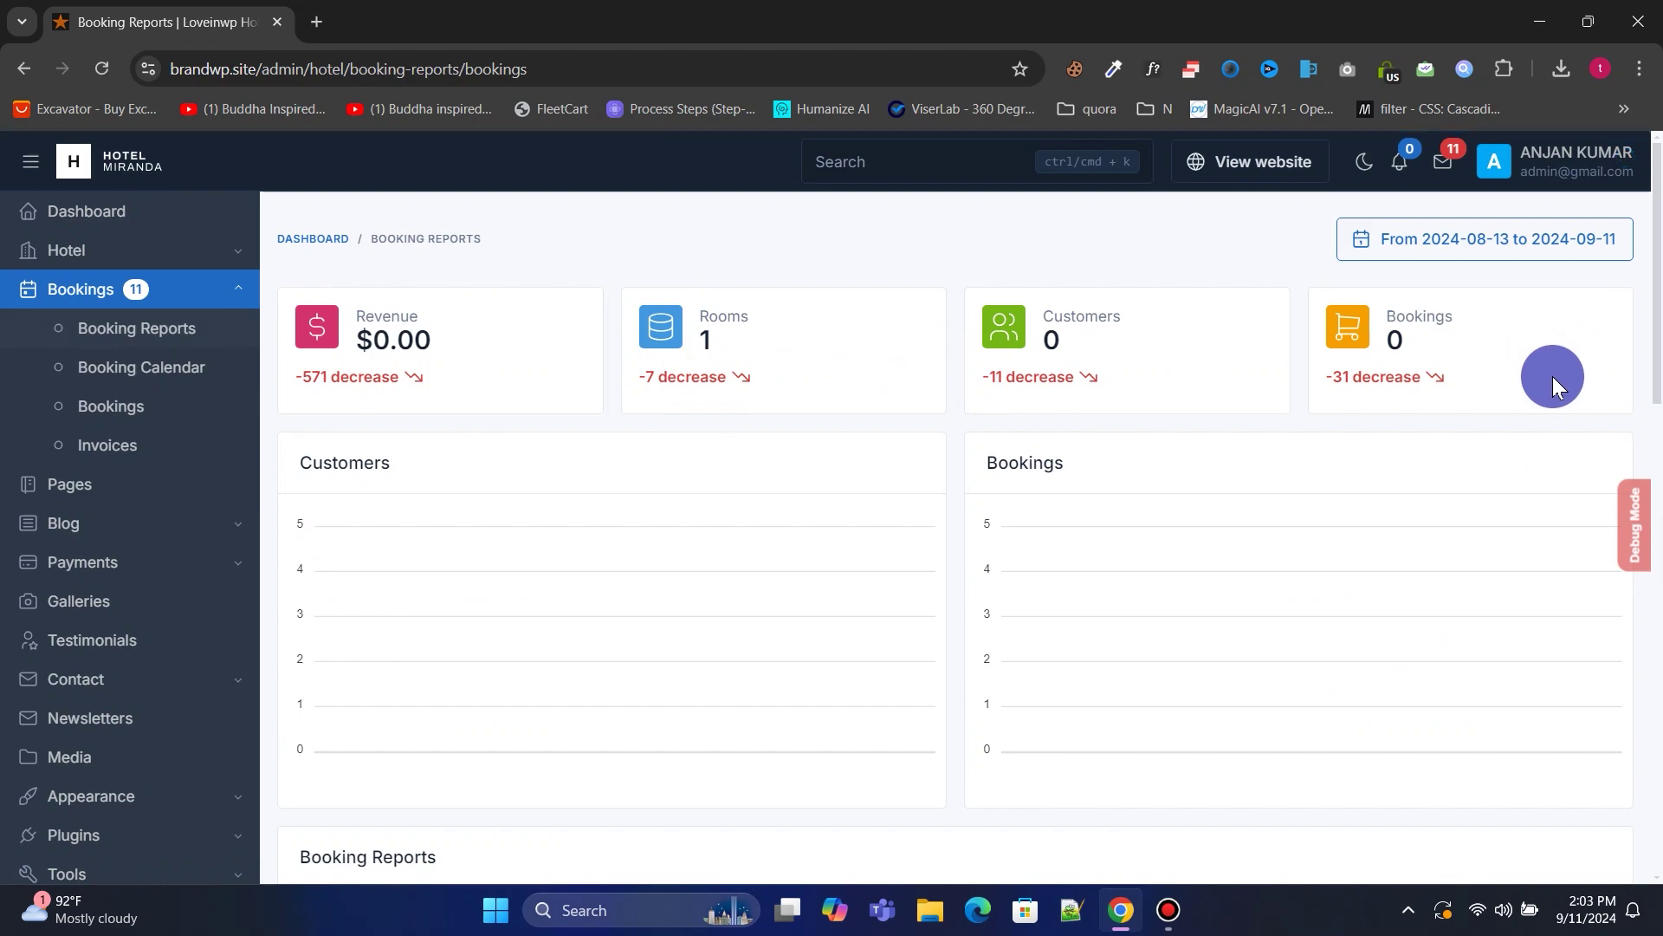
mouse_move(1656, 321)
left_mouse_down()
mouse_move(1659, 780)
mouse_move(1659, 299)
left_mouse_up()
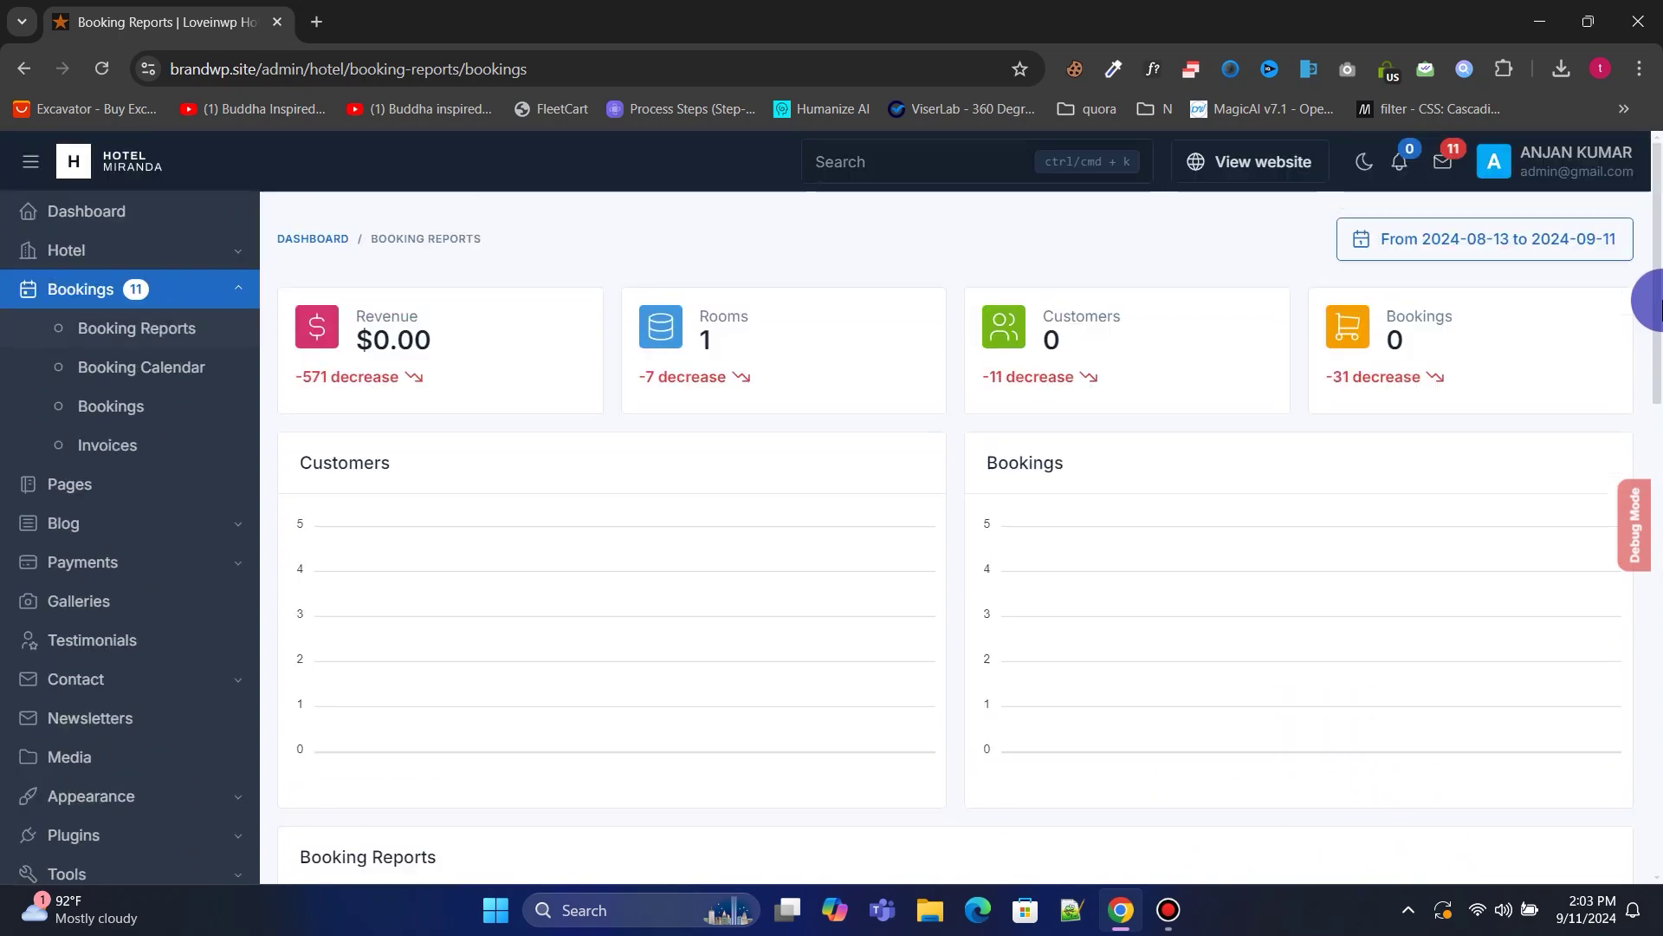
left_click(165, 384)
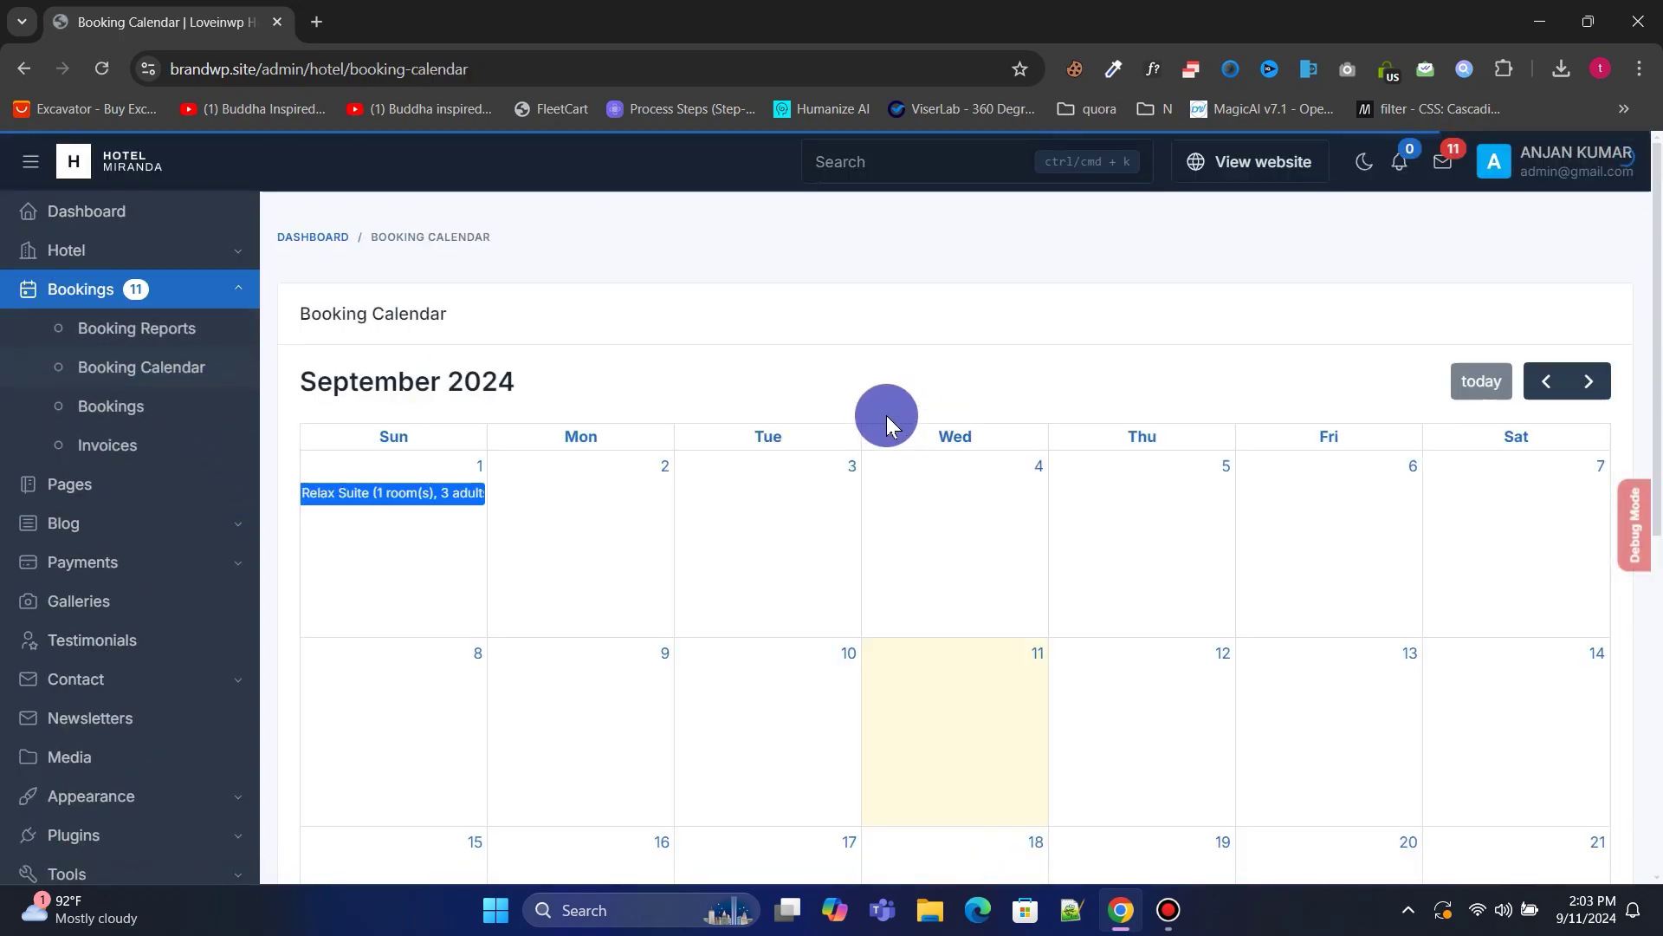
scroll(1065, 435, "down", 2)
scroll(1065, 435, "down", 3)
scroll(797, 512, "up", 4)
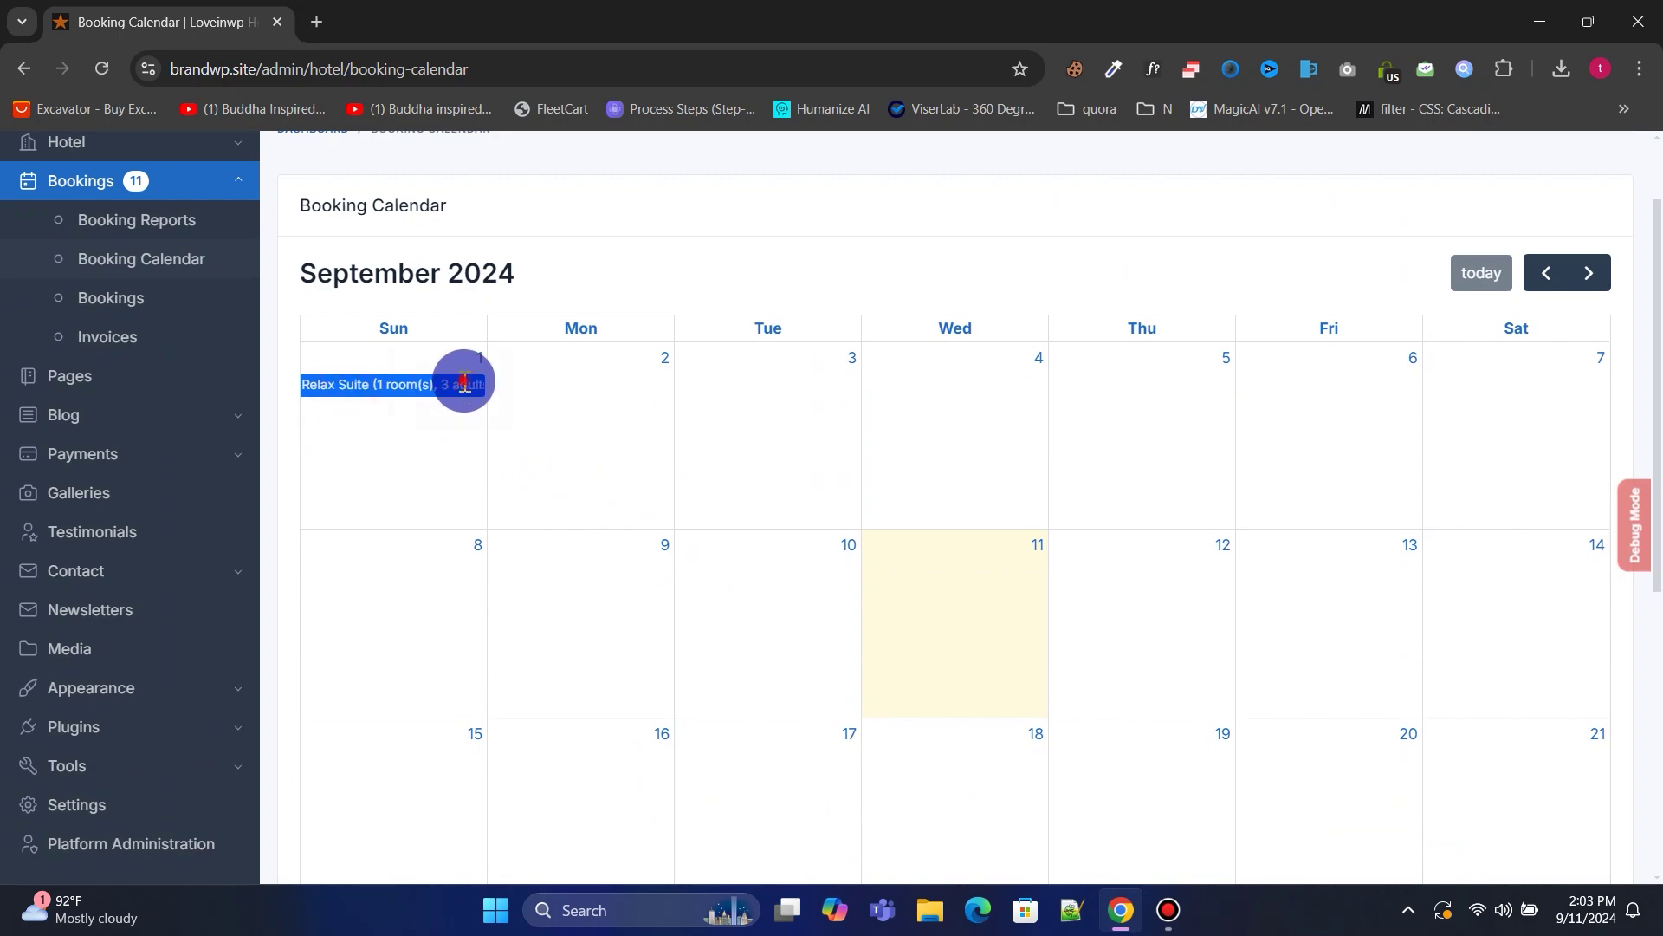
left_click(465, 382)
scroll(947, 575, "down", 8)
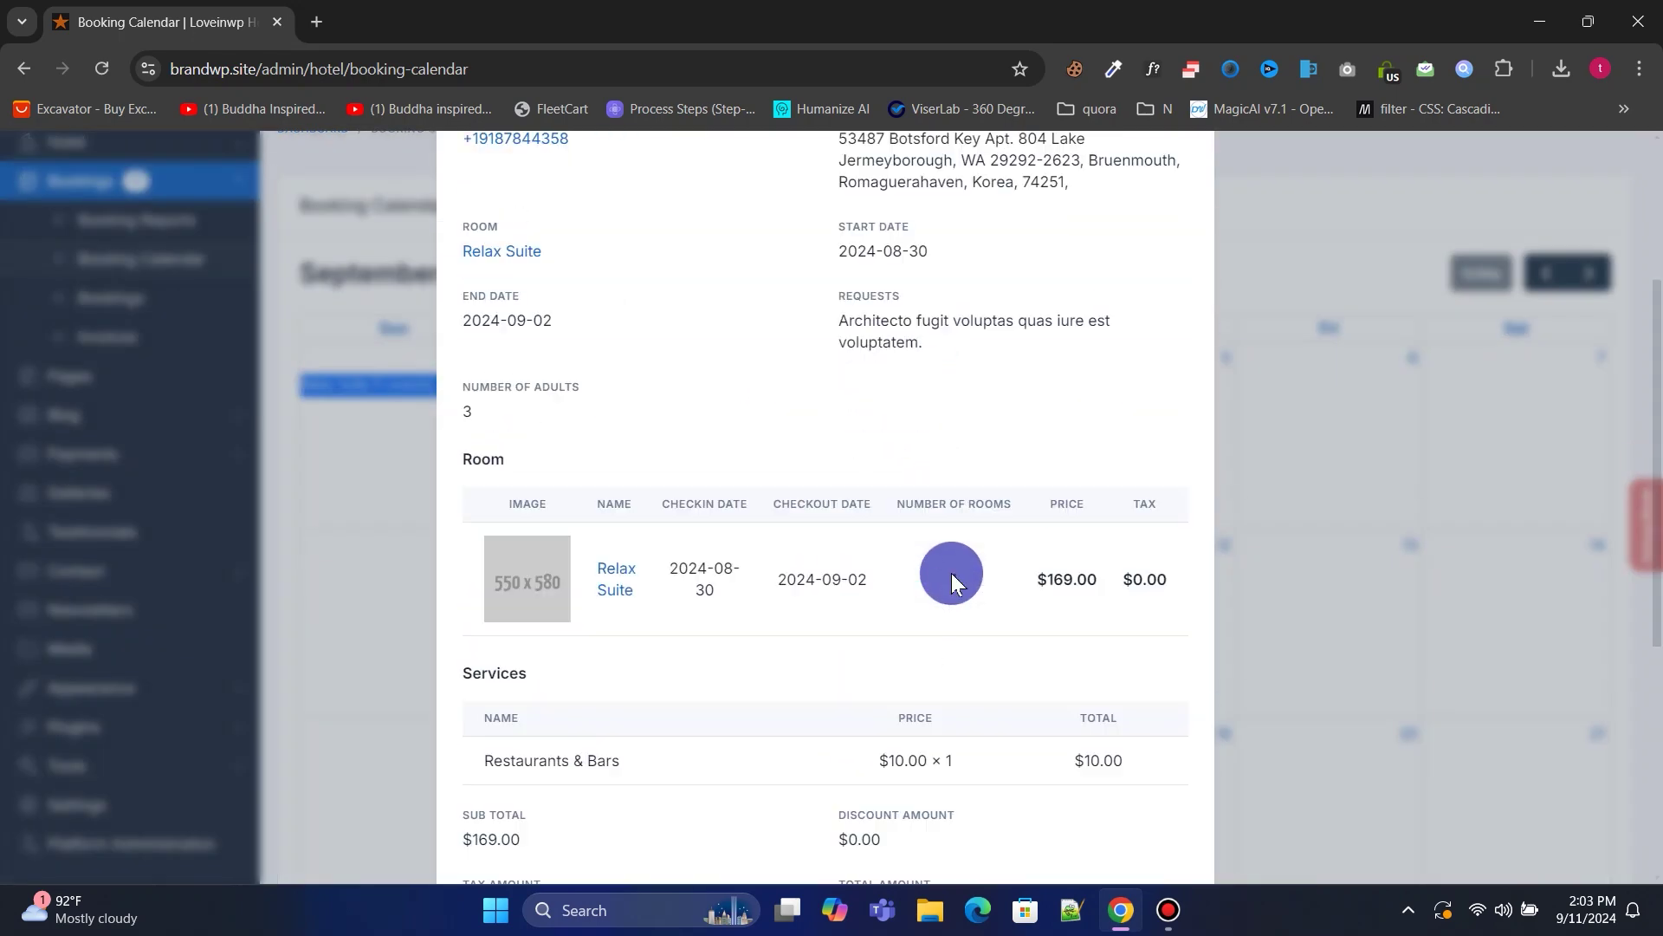
scroll(951, 574, "up", 8)
- Set booking 31's status to Completed from the Bookings list and save it
left_click(1172, 186)
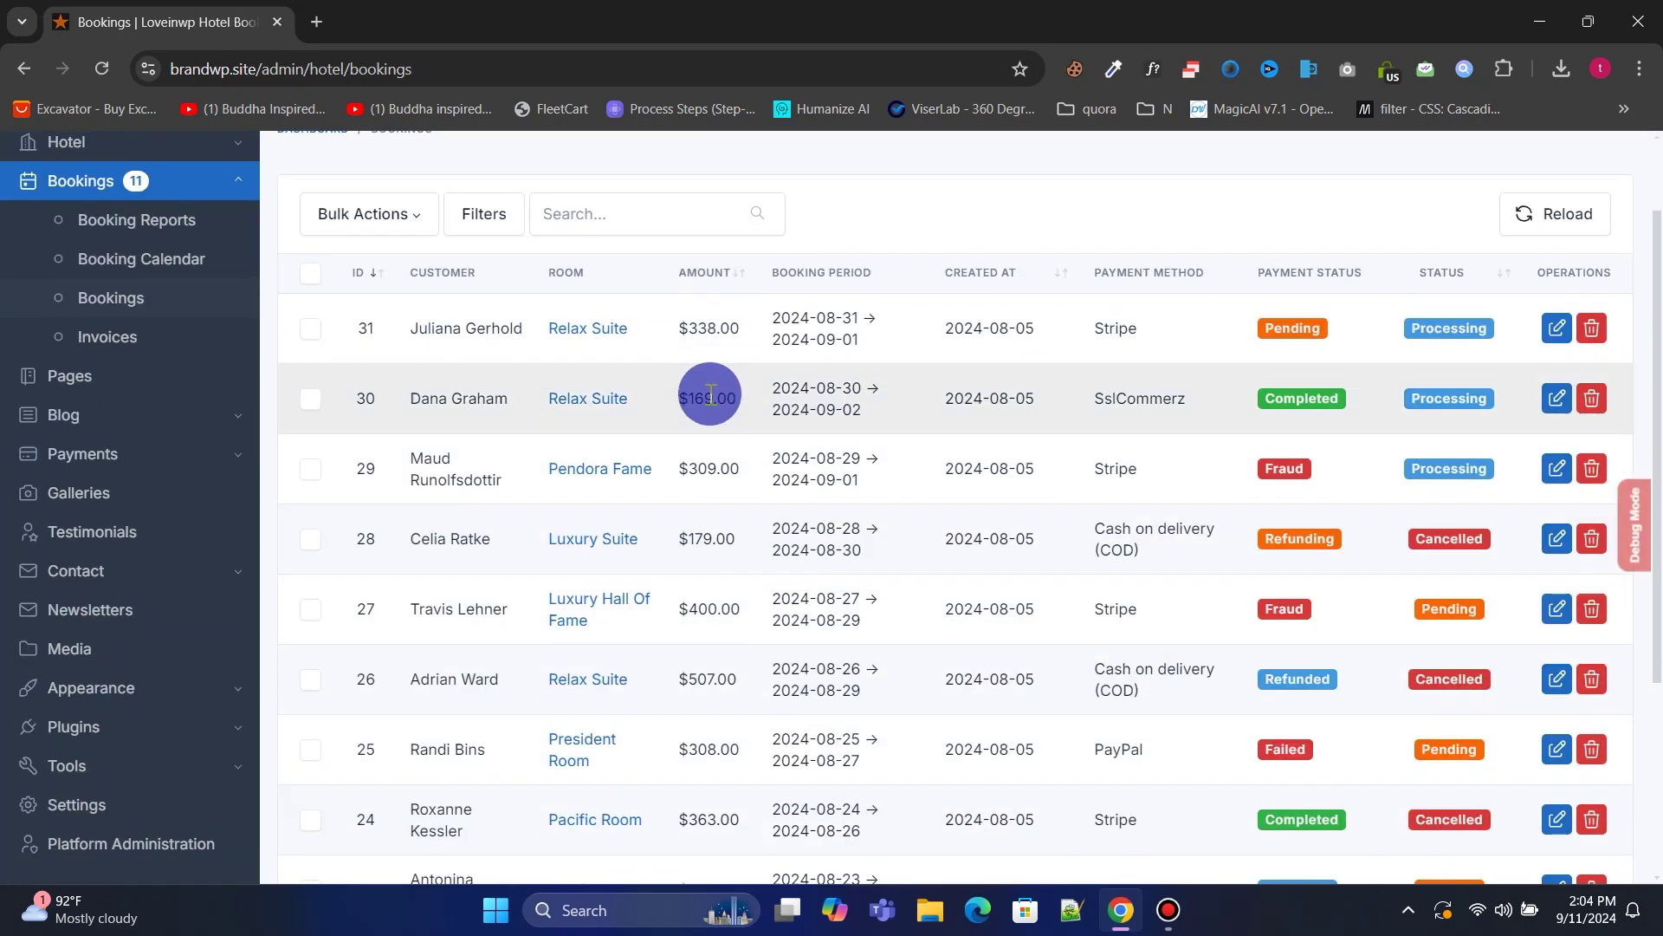
scroll(1051, 557, "down", 4)
scroll(1541, 463, "up", 5)
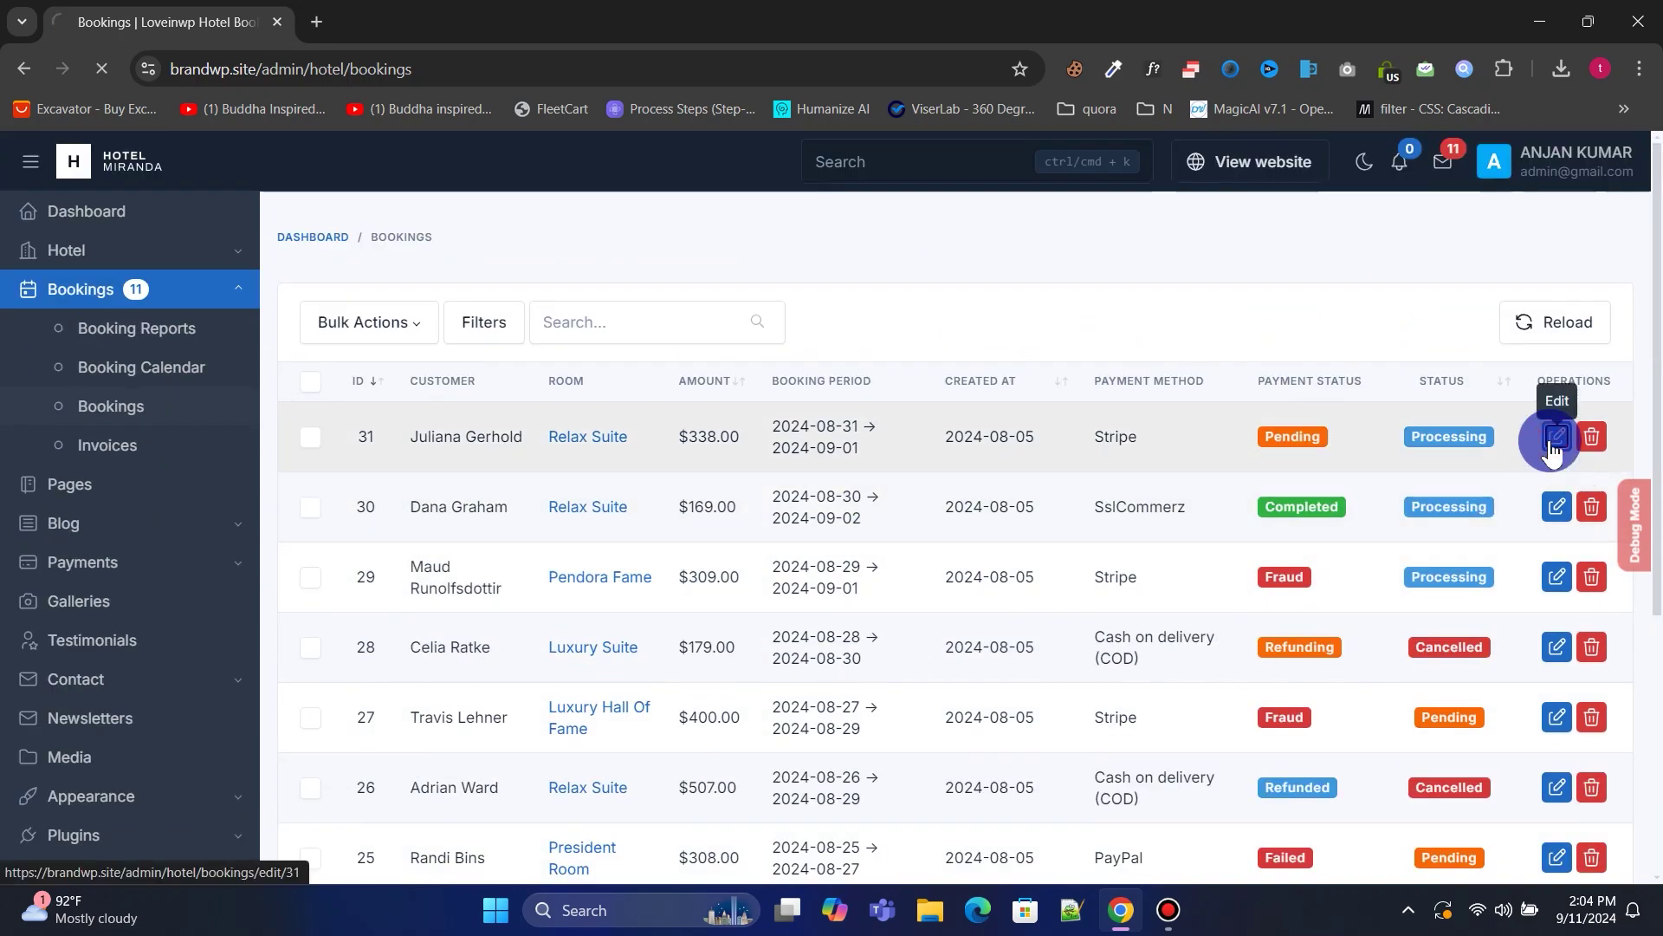
left_click(1437, 567)
left_click(1410, 646)
scroll(910, 563, "down", 2)
scroll(797, 502, "up", 1)
key("ctrl+s")
scroll(771, 488, "down", 6)
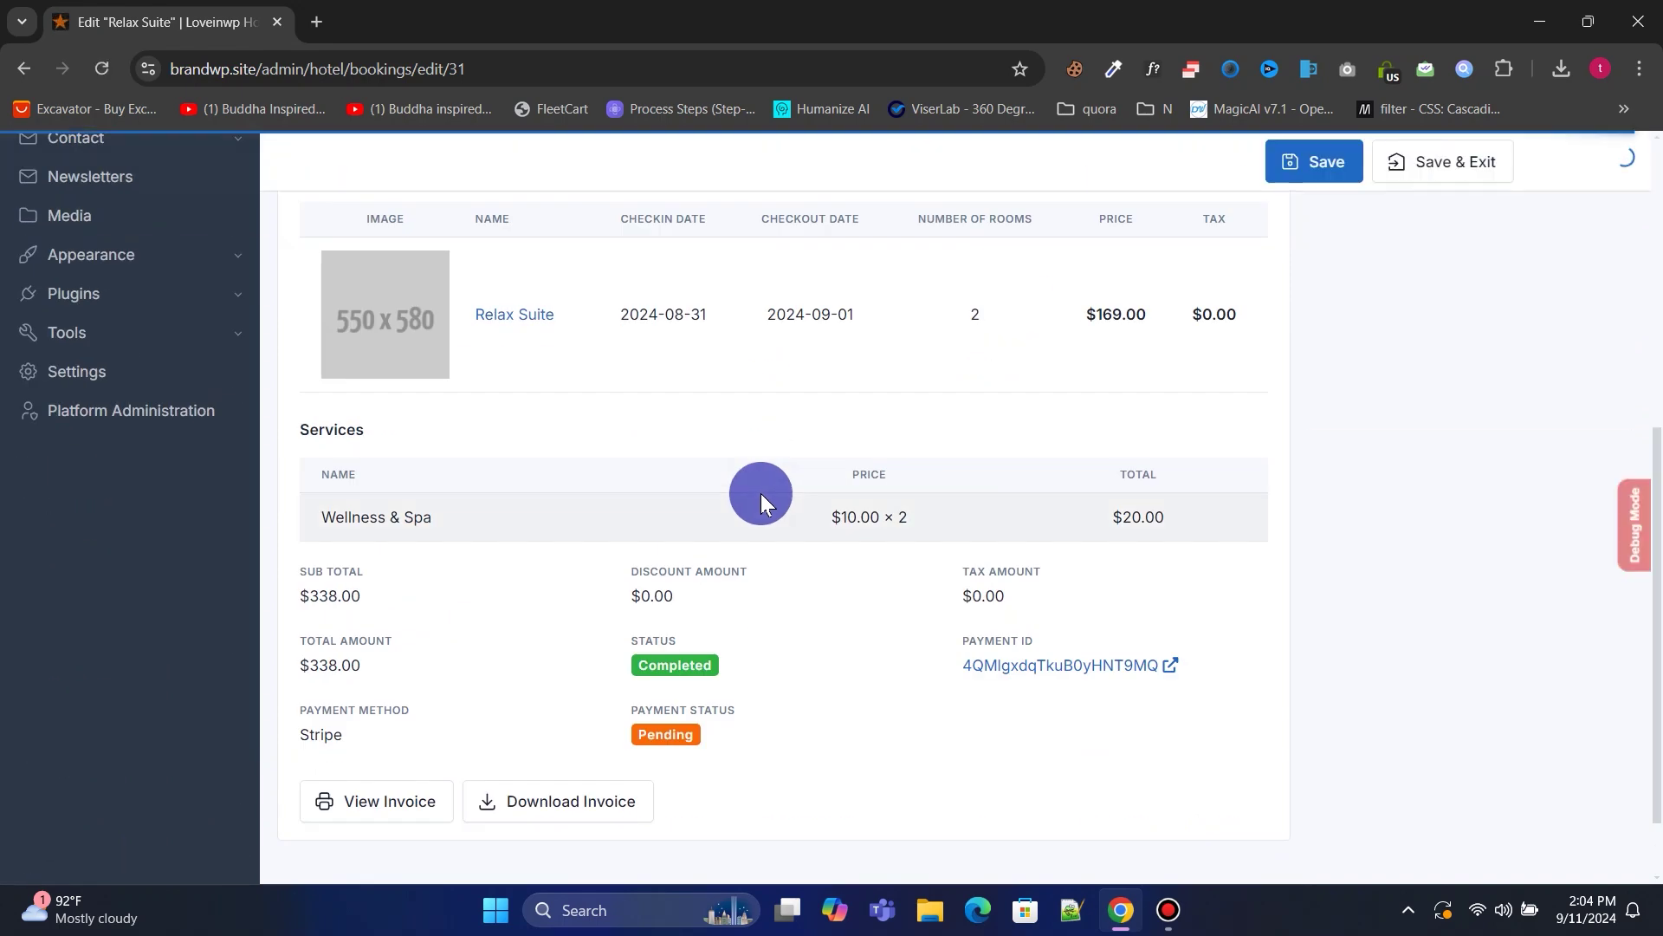
scroll(632, 735, "up", 6)
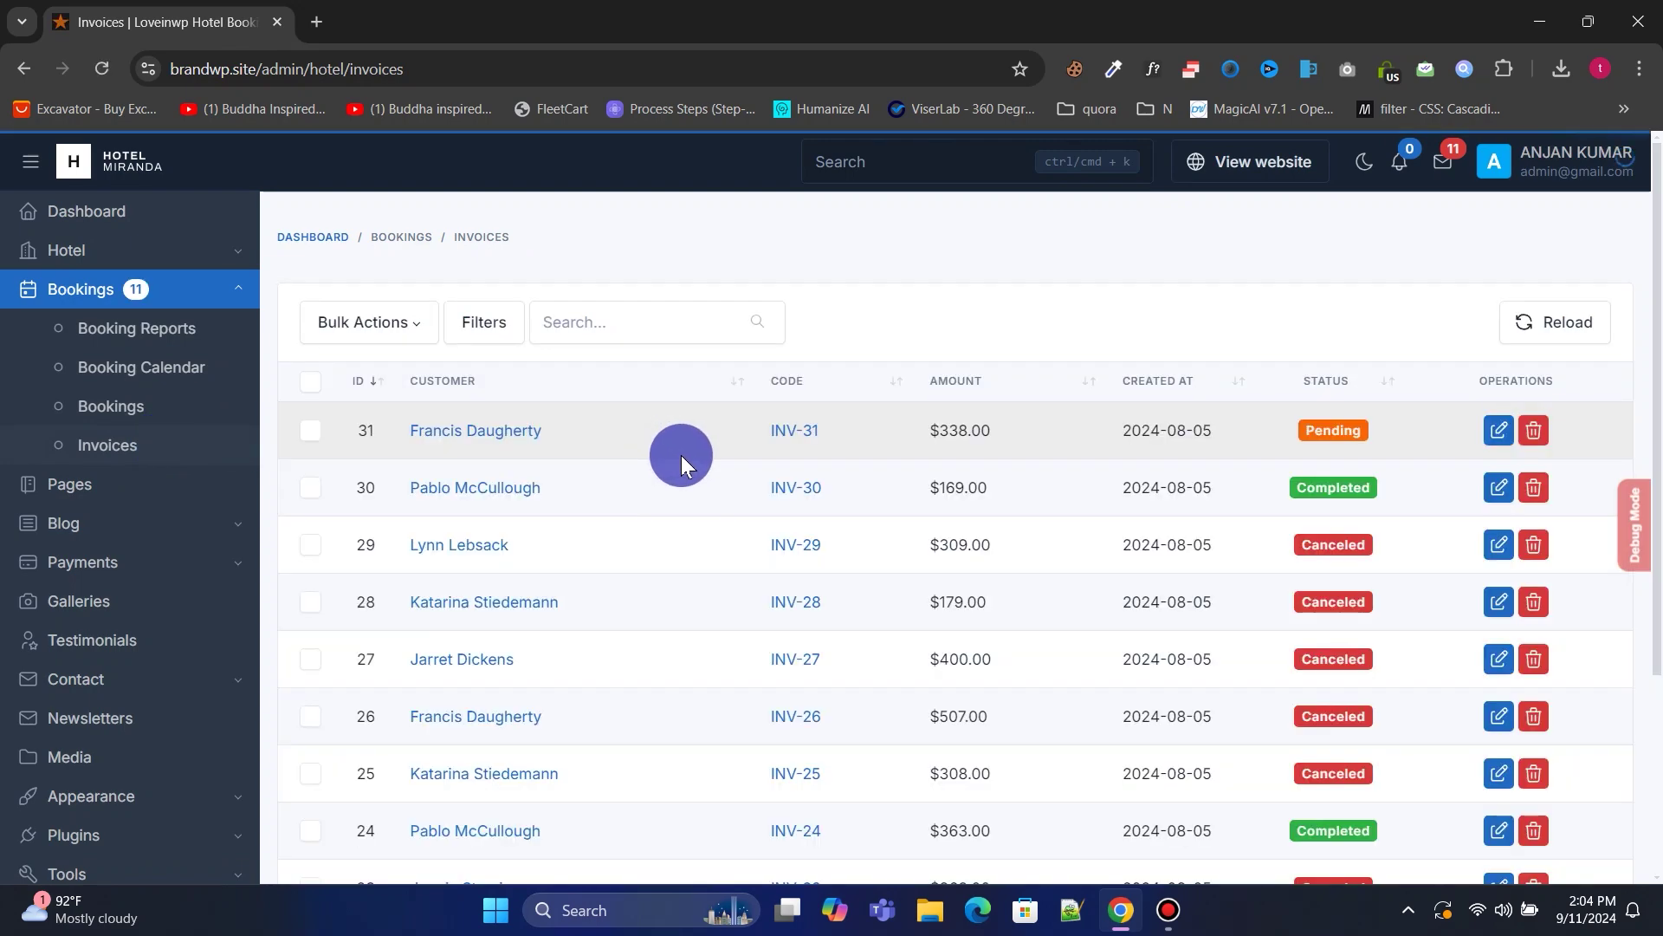
scroll(494, 472, "down", 3)
scroll(546, 602, "up", 3)
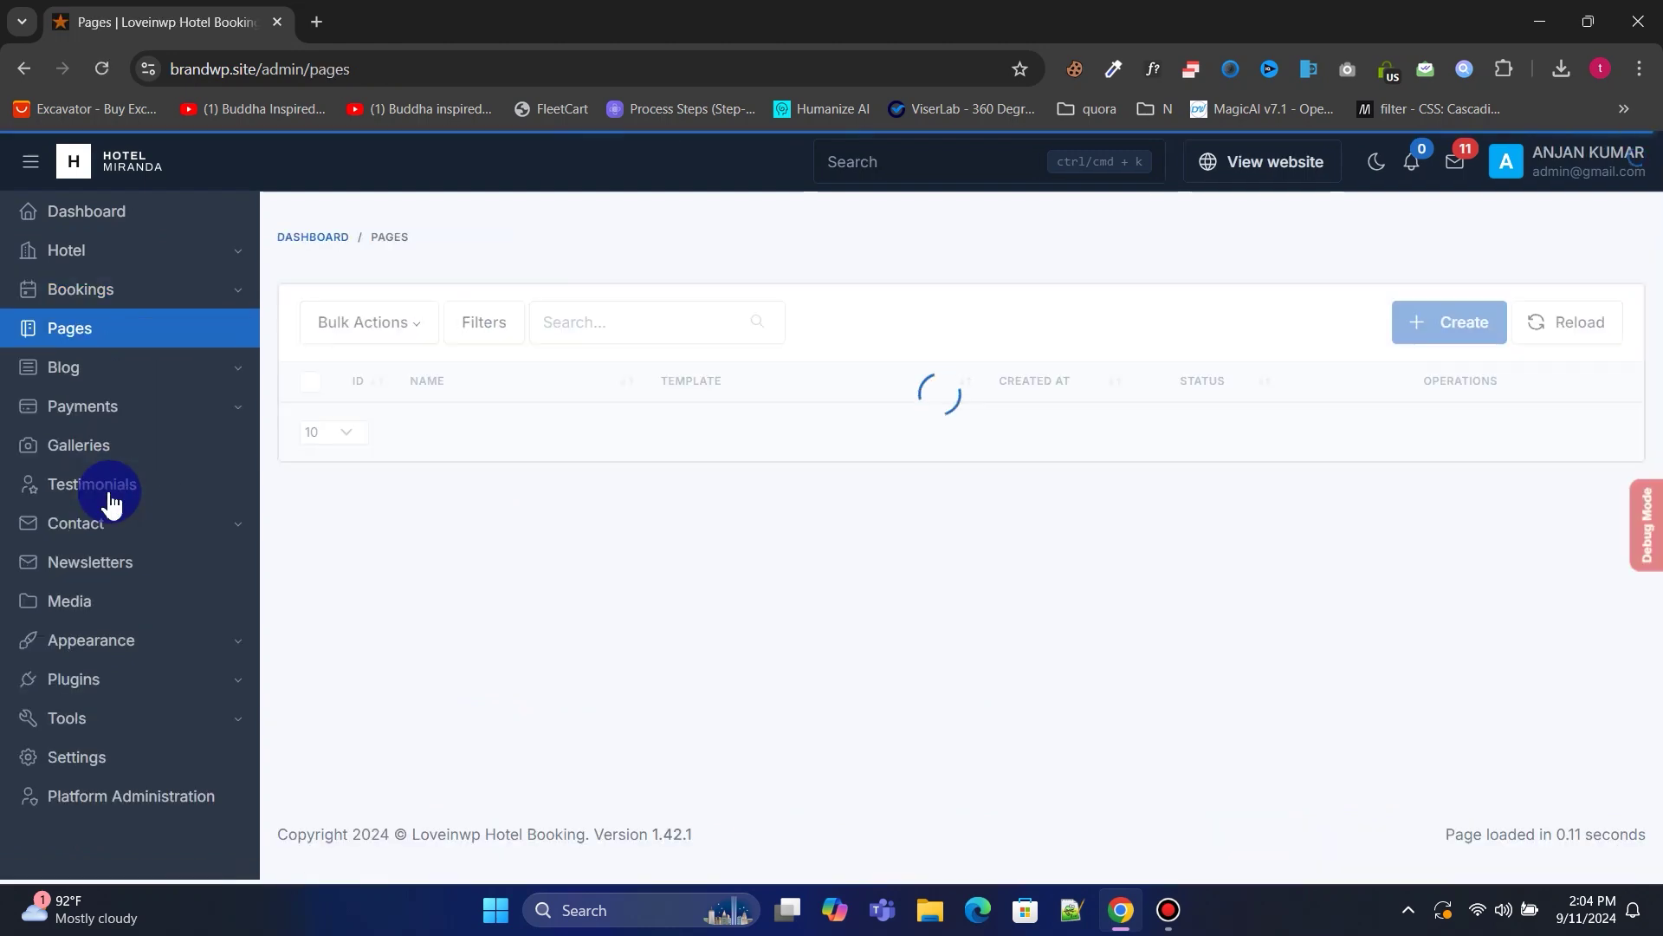
- Remove the Hotel About block from the Homepage content
scroll(632, 515, "down", 3)
scroll(530, 540, "up", 3)
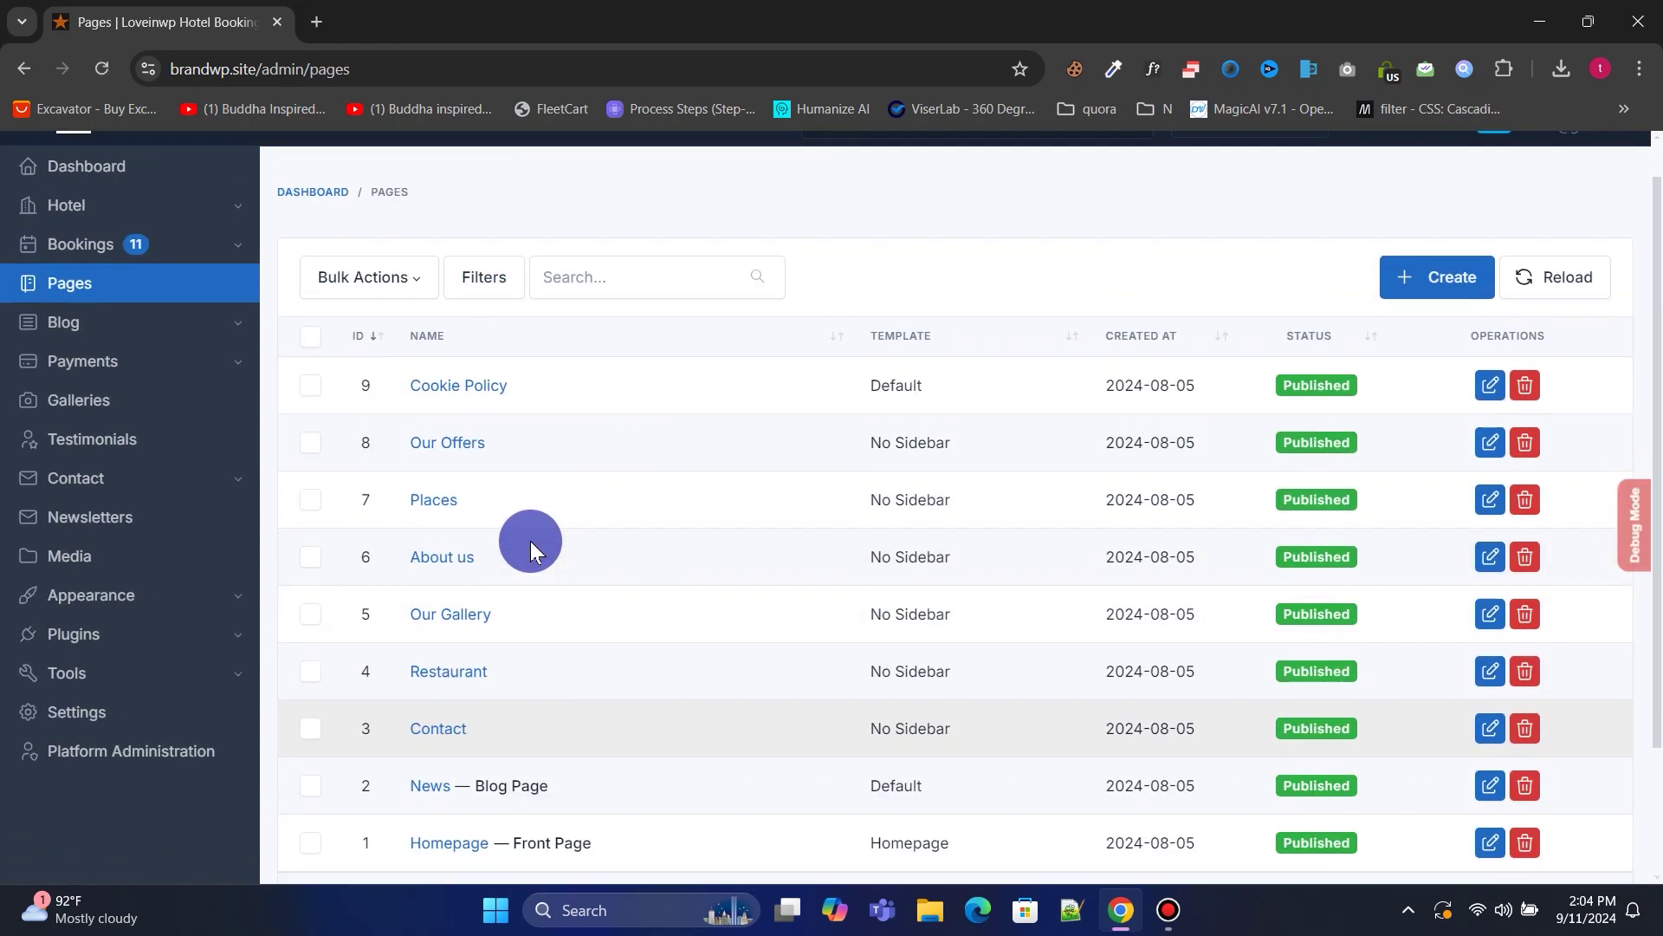
scroll(542, 466, "down", 3)
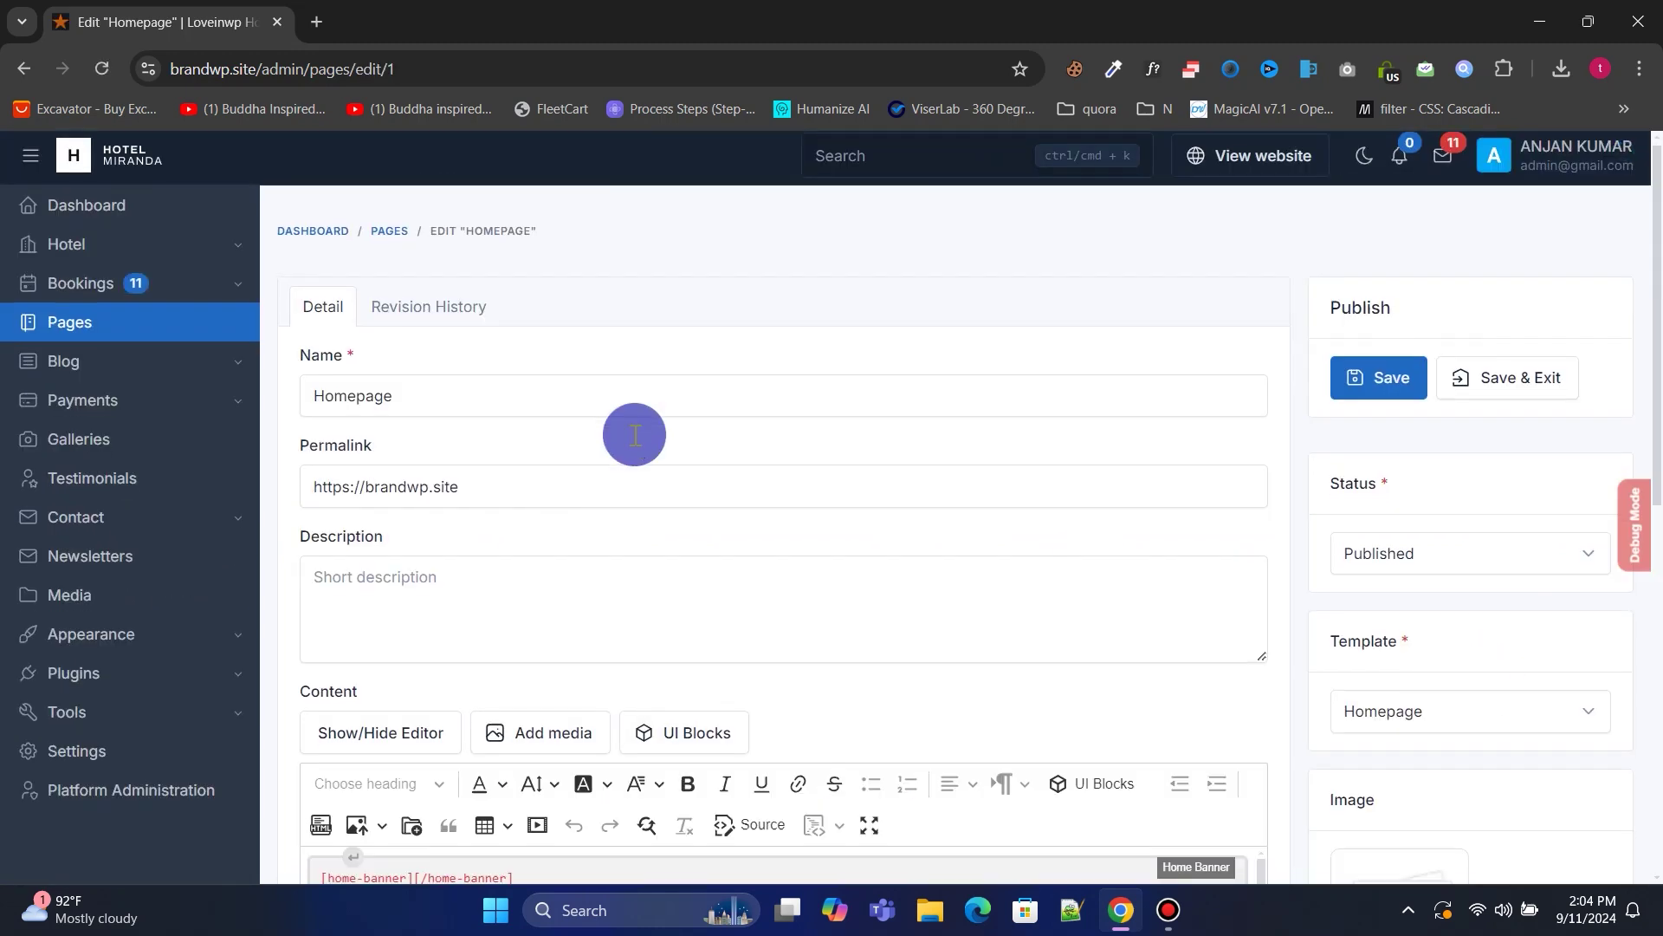
scroll(606, 467, "down", 4)
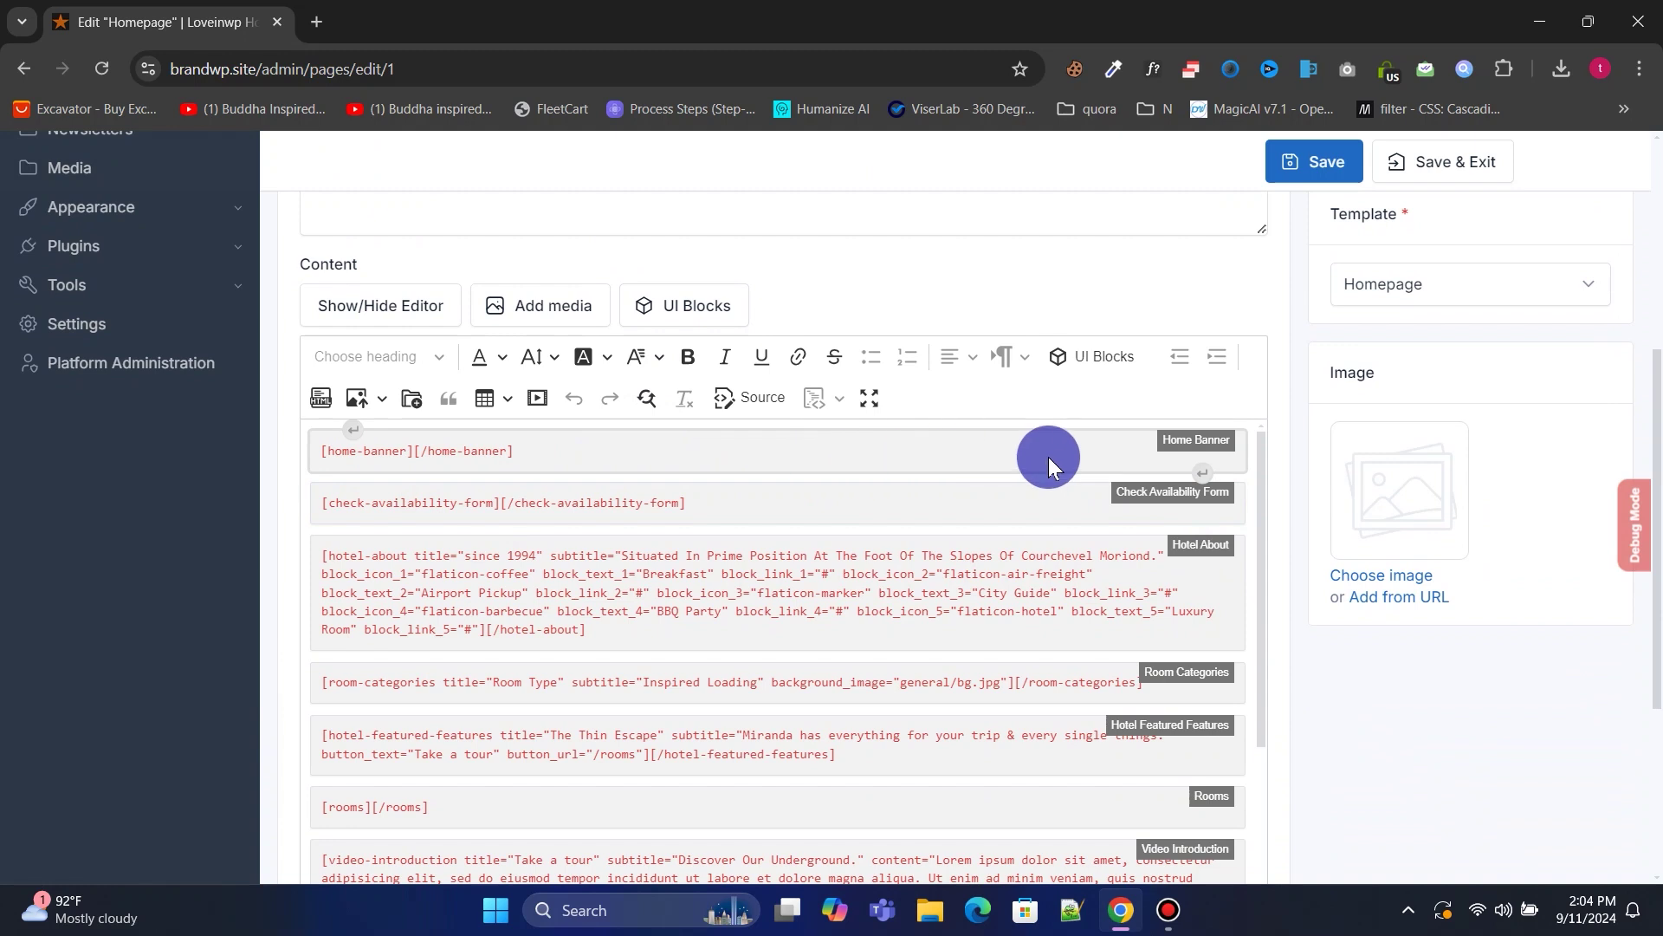
left_click(1231, 549)
key("Delete")
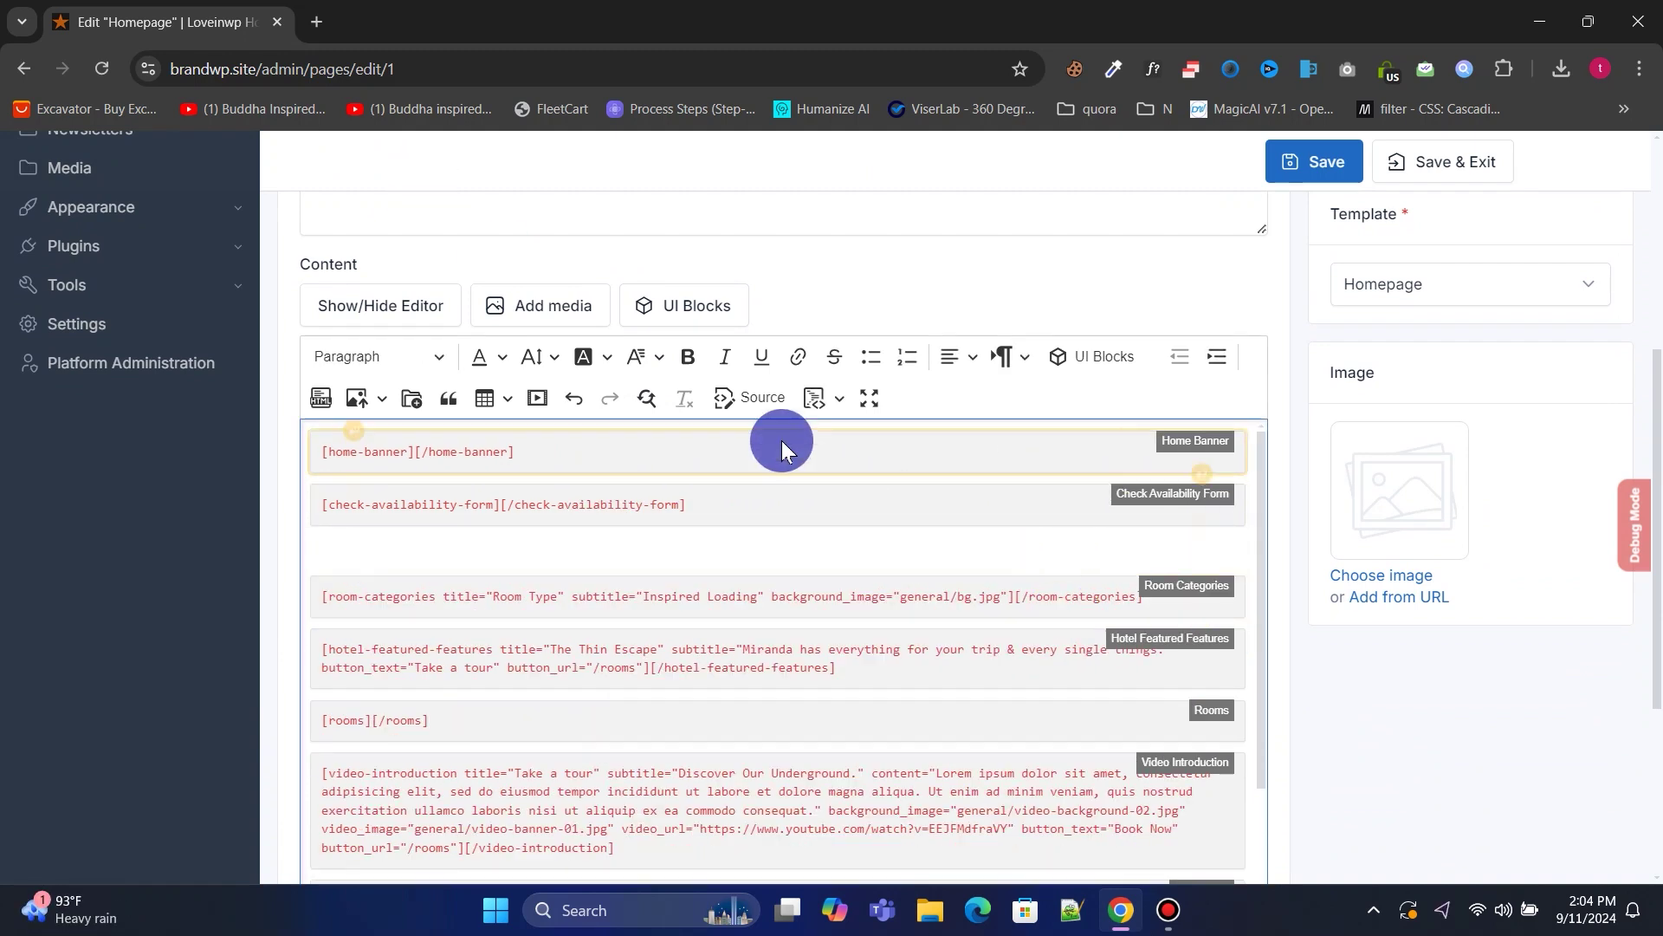
- Insert a Room Categories block titled 'Our Room Categories' and save the Homepage
left_click(674, 310)
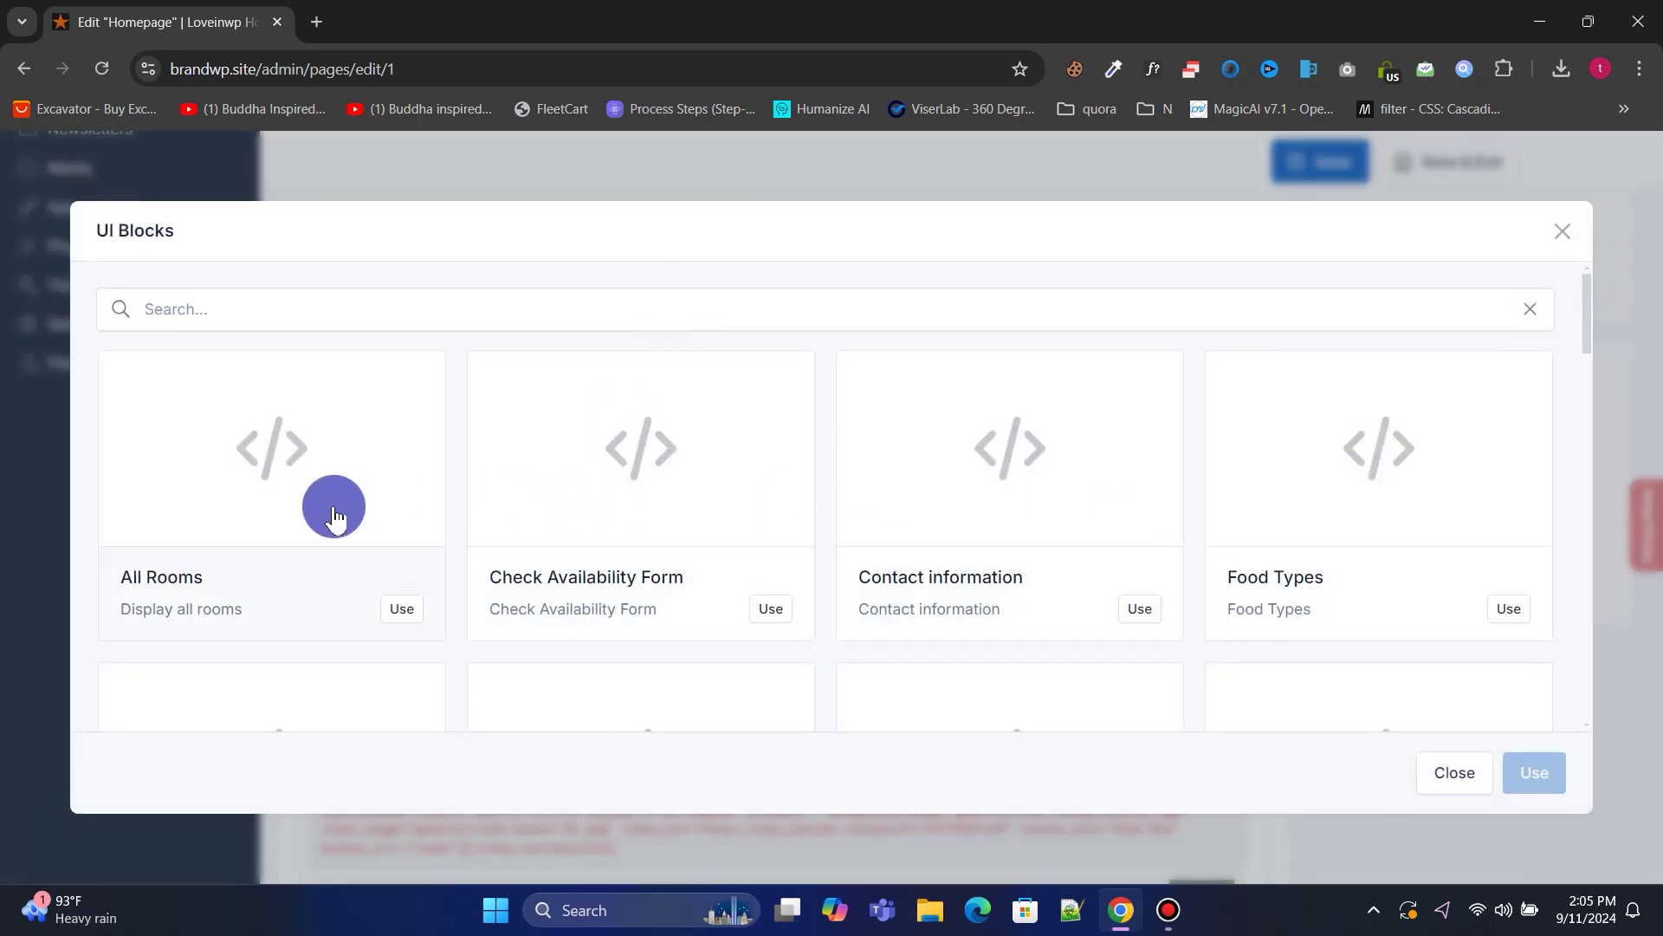
scroll(1273, 550, "down", 4)
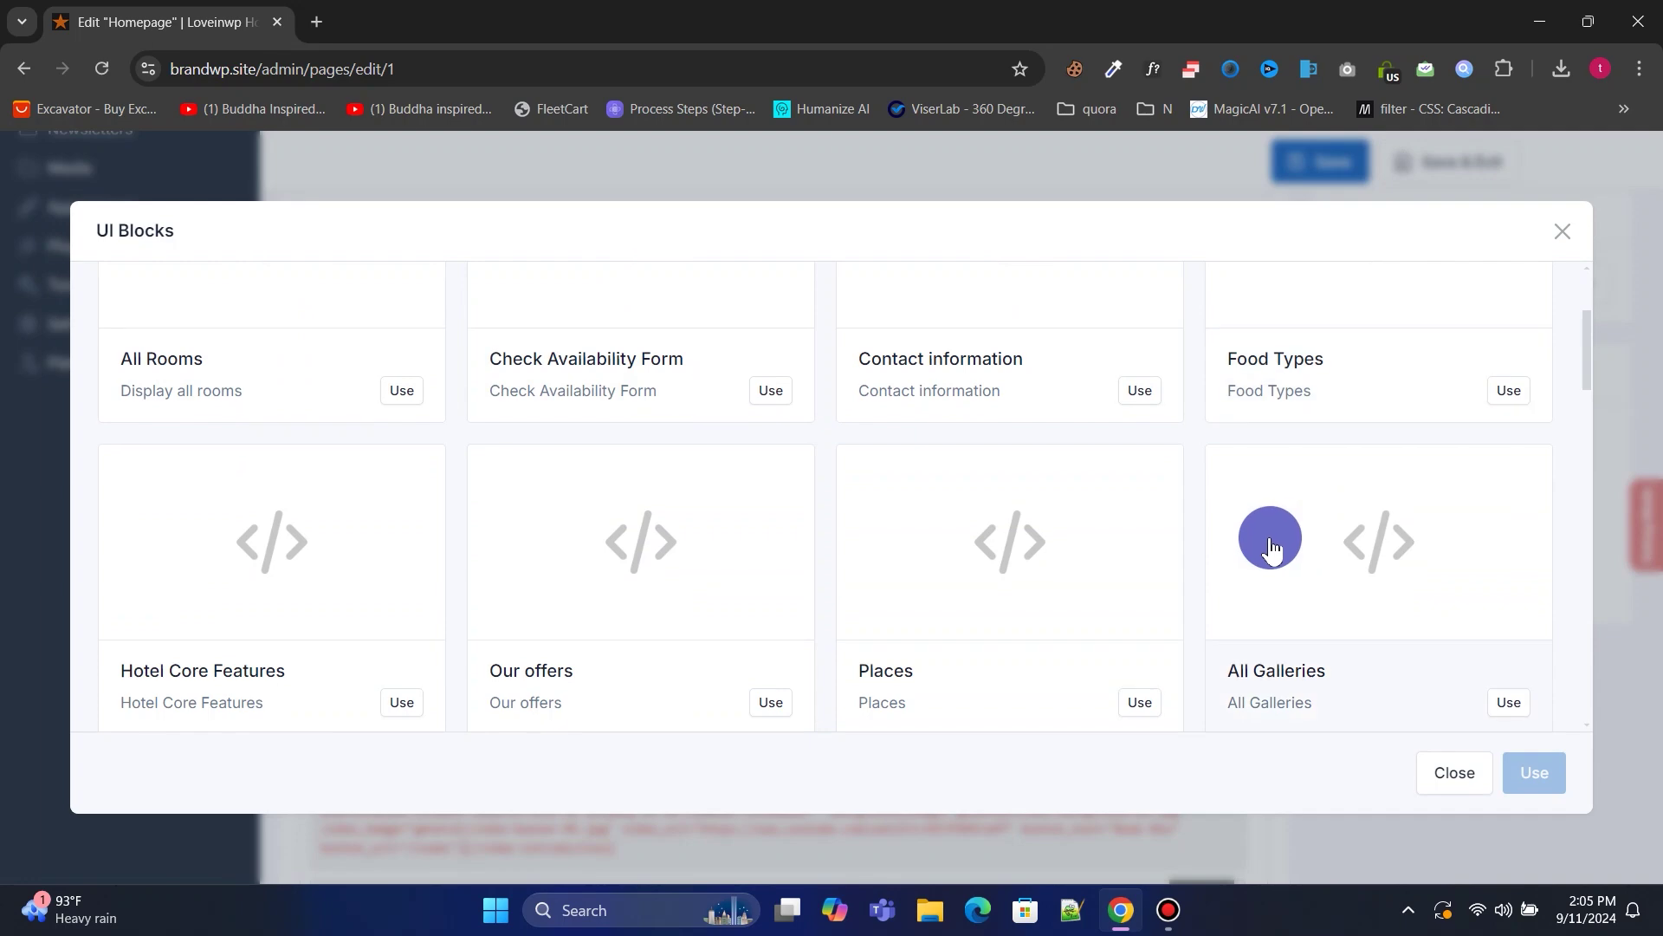
scroll(1363, 572, "down", 4)
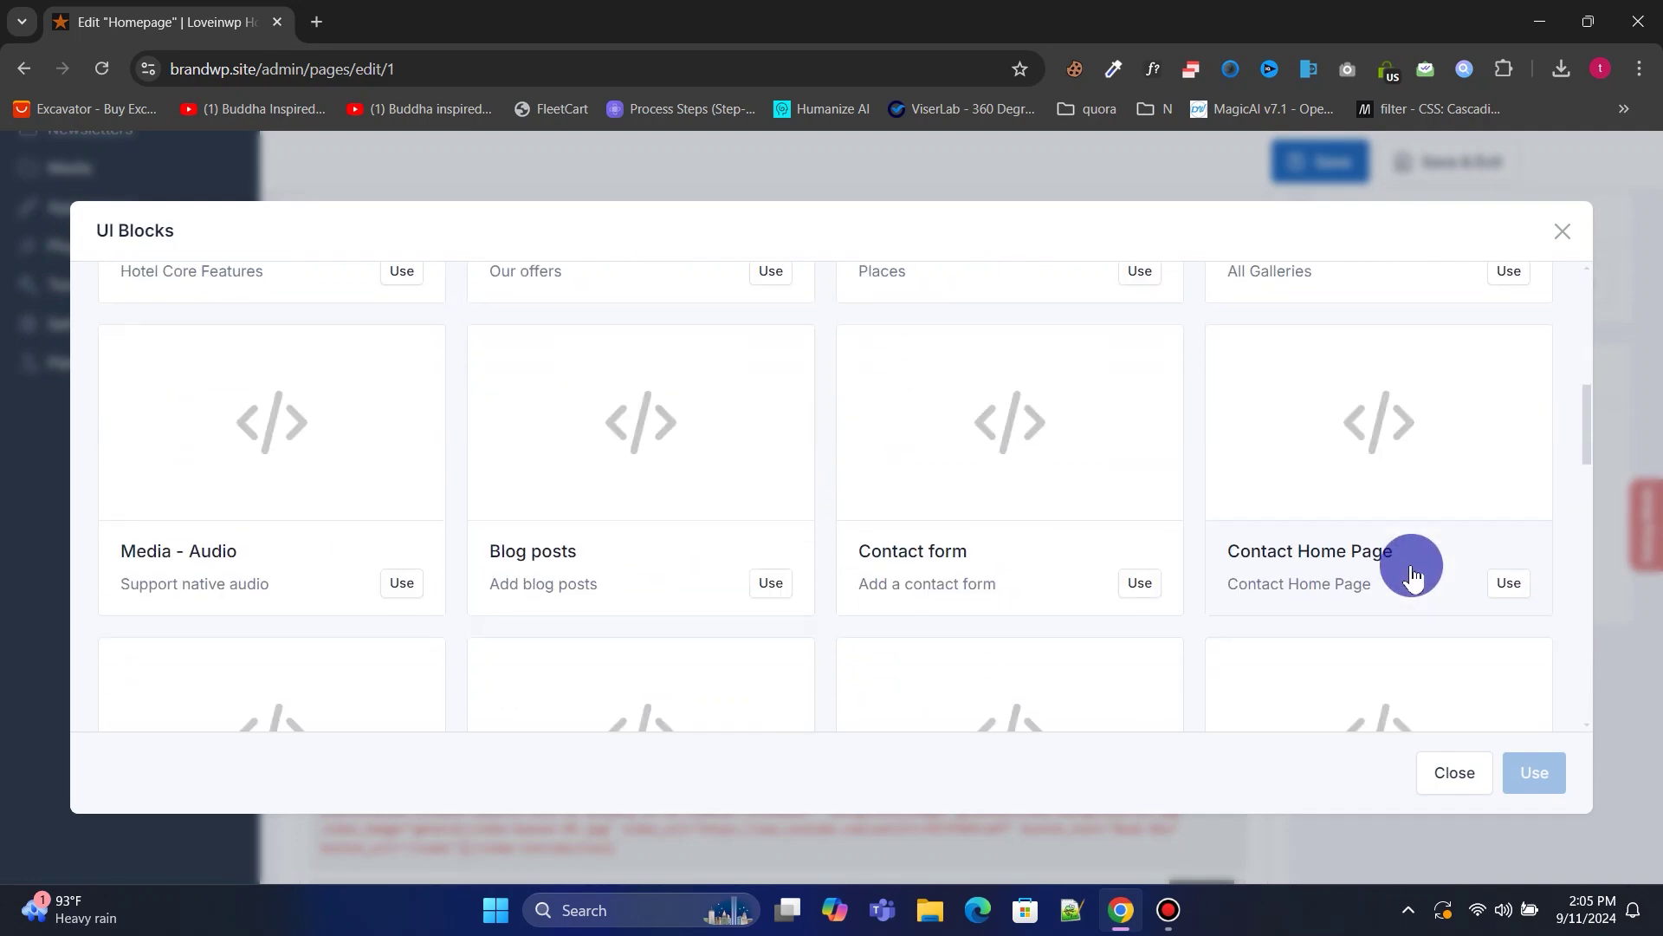
scroll(480, 571, "down", 3)
scroll(650, 567, "down", 1)
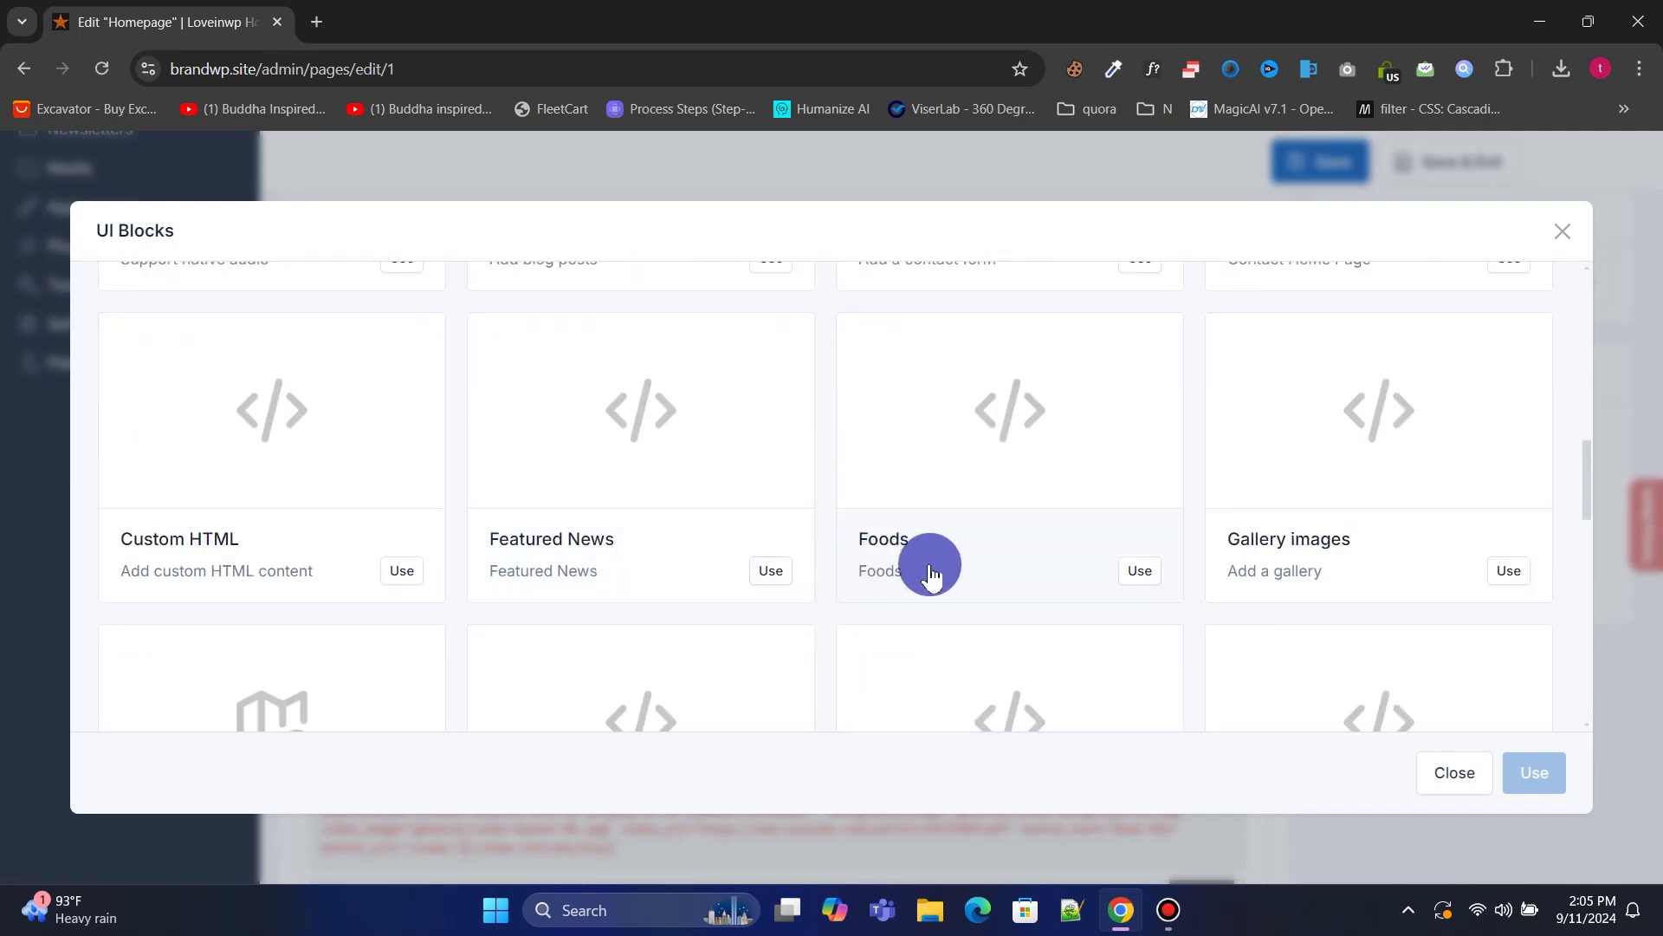
scroll(948, 565, "down", 4)
scroll(1083, 572, "down", 2)
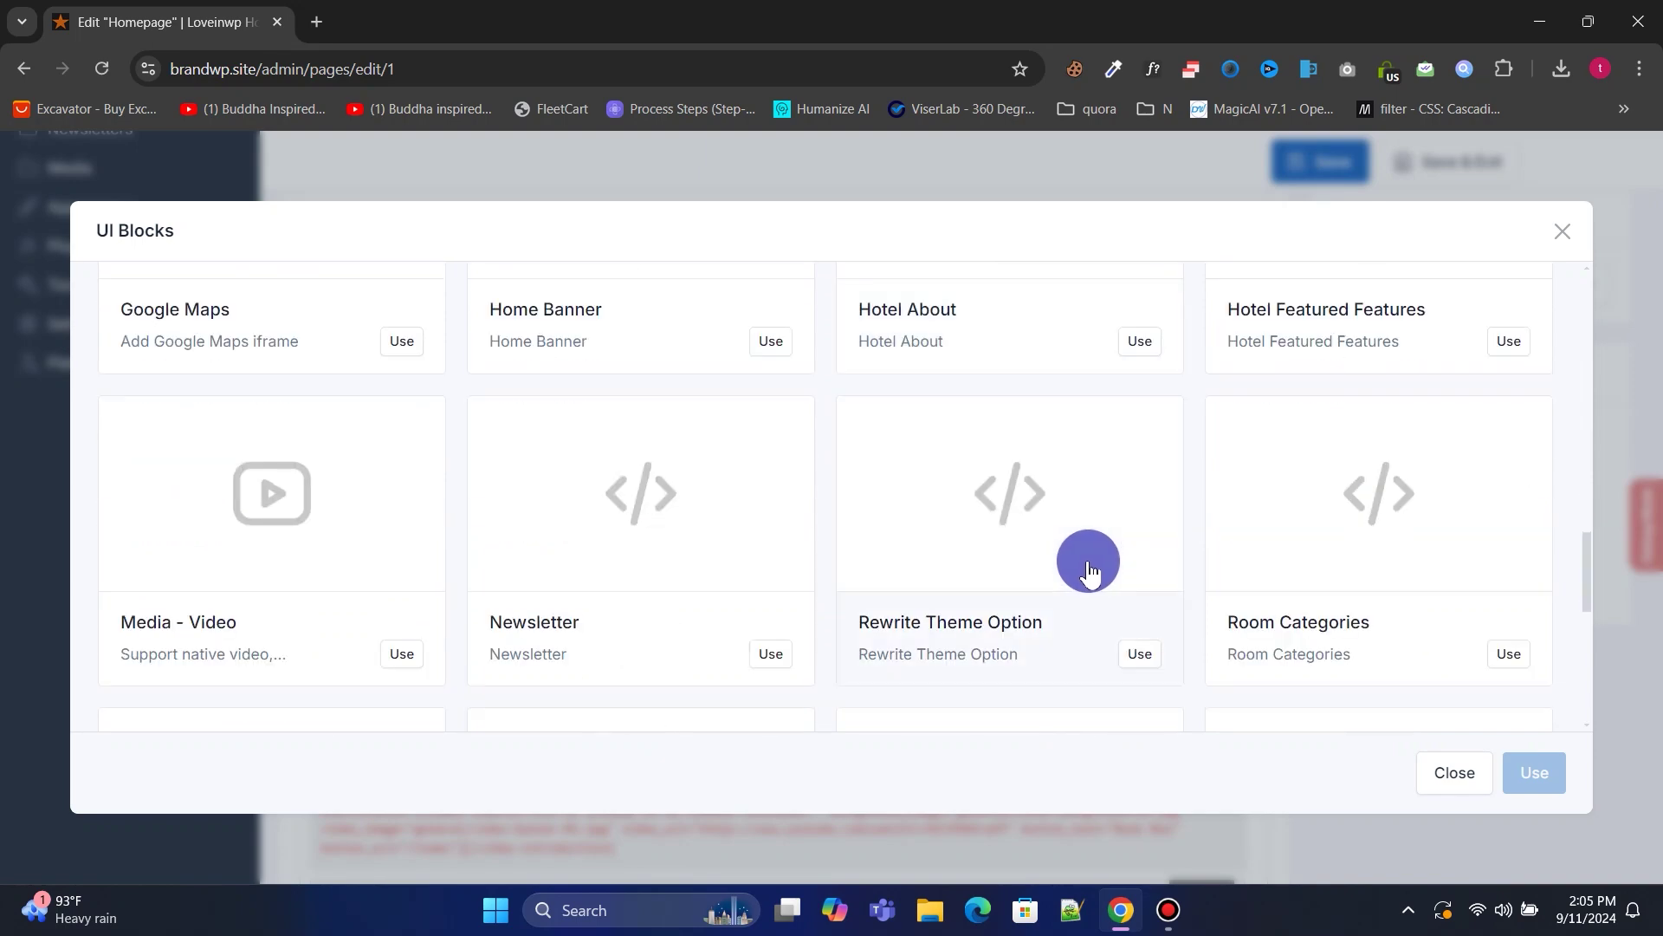
scroll(1129, 583, "down", 4)
scroll(1510, 429, "up", 1)
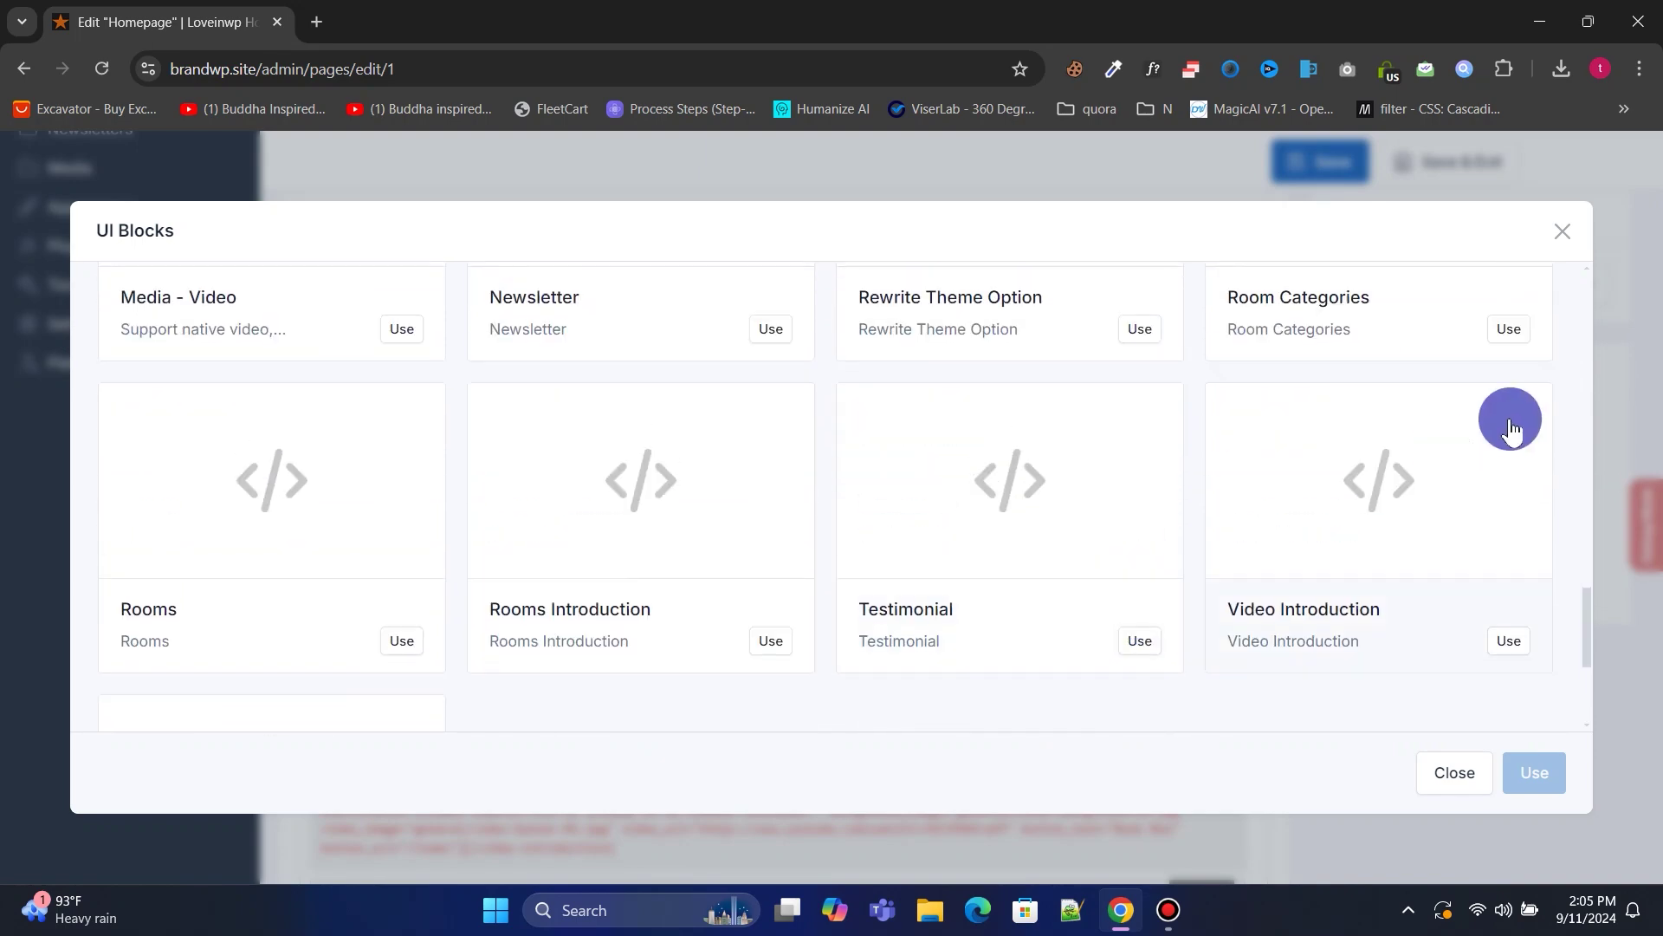
left_click(1510, 336)
left_click(670, 329)
type("Our Room Categories")
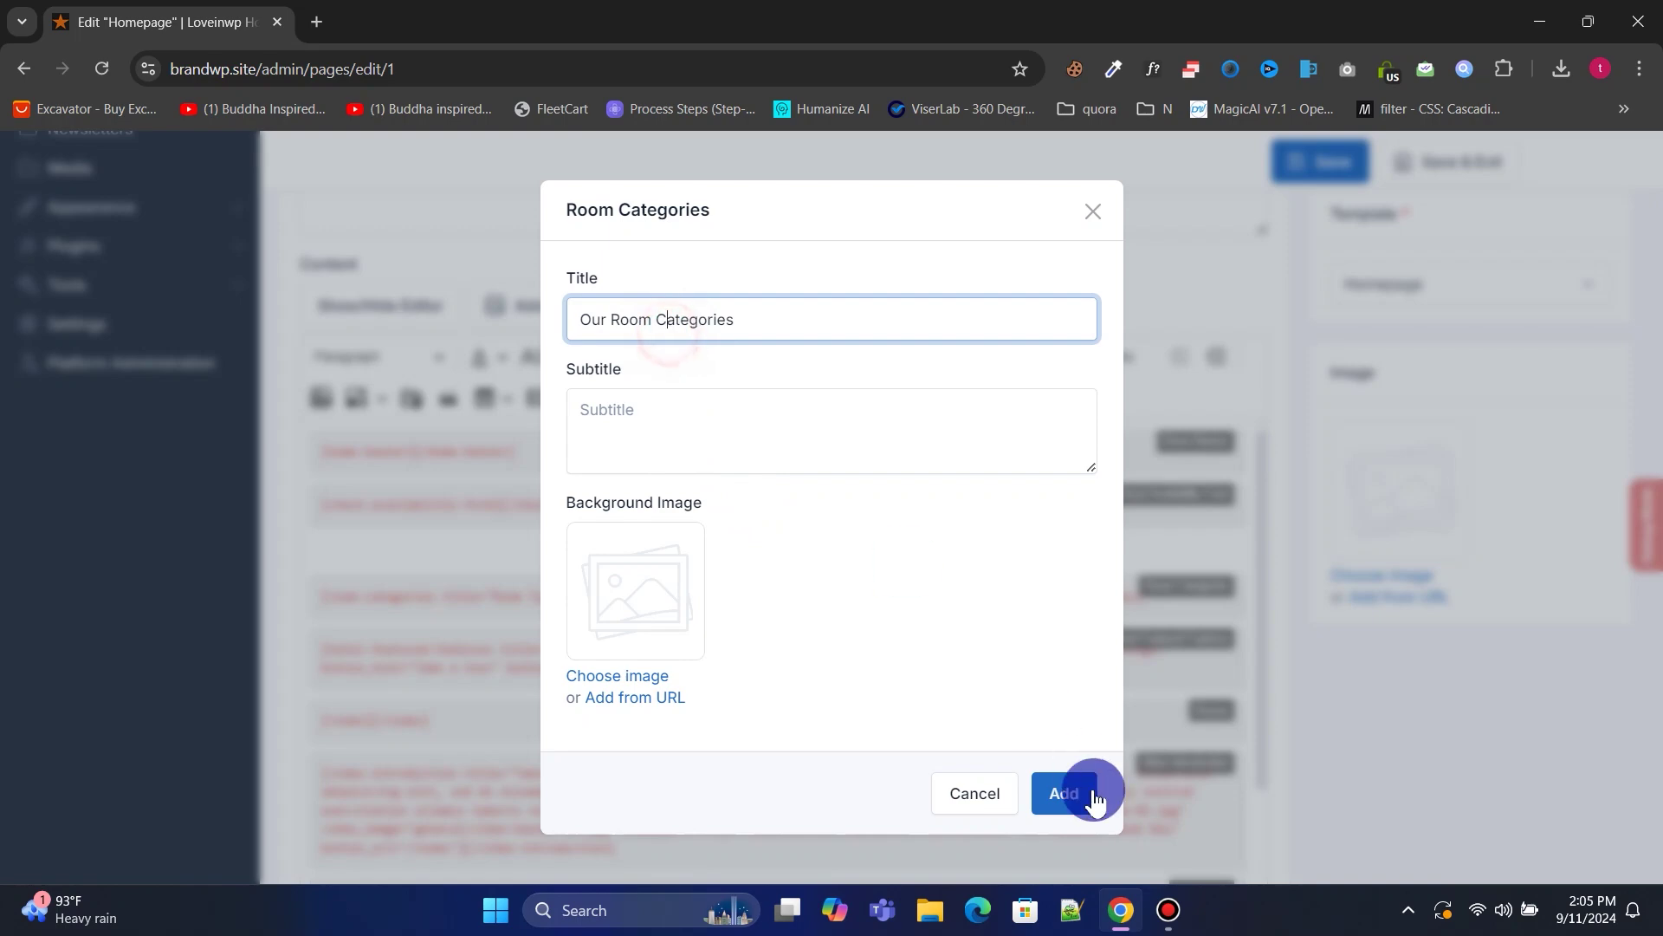
left_click(1094, 801)
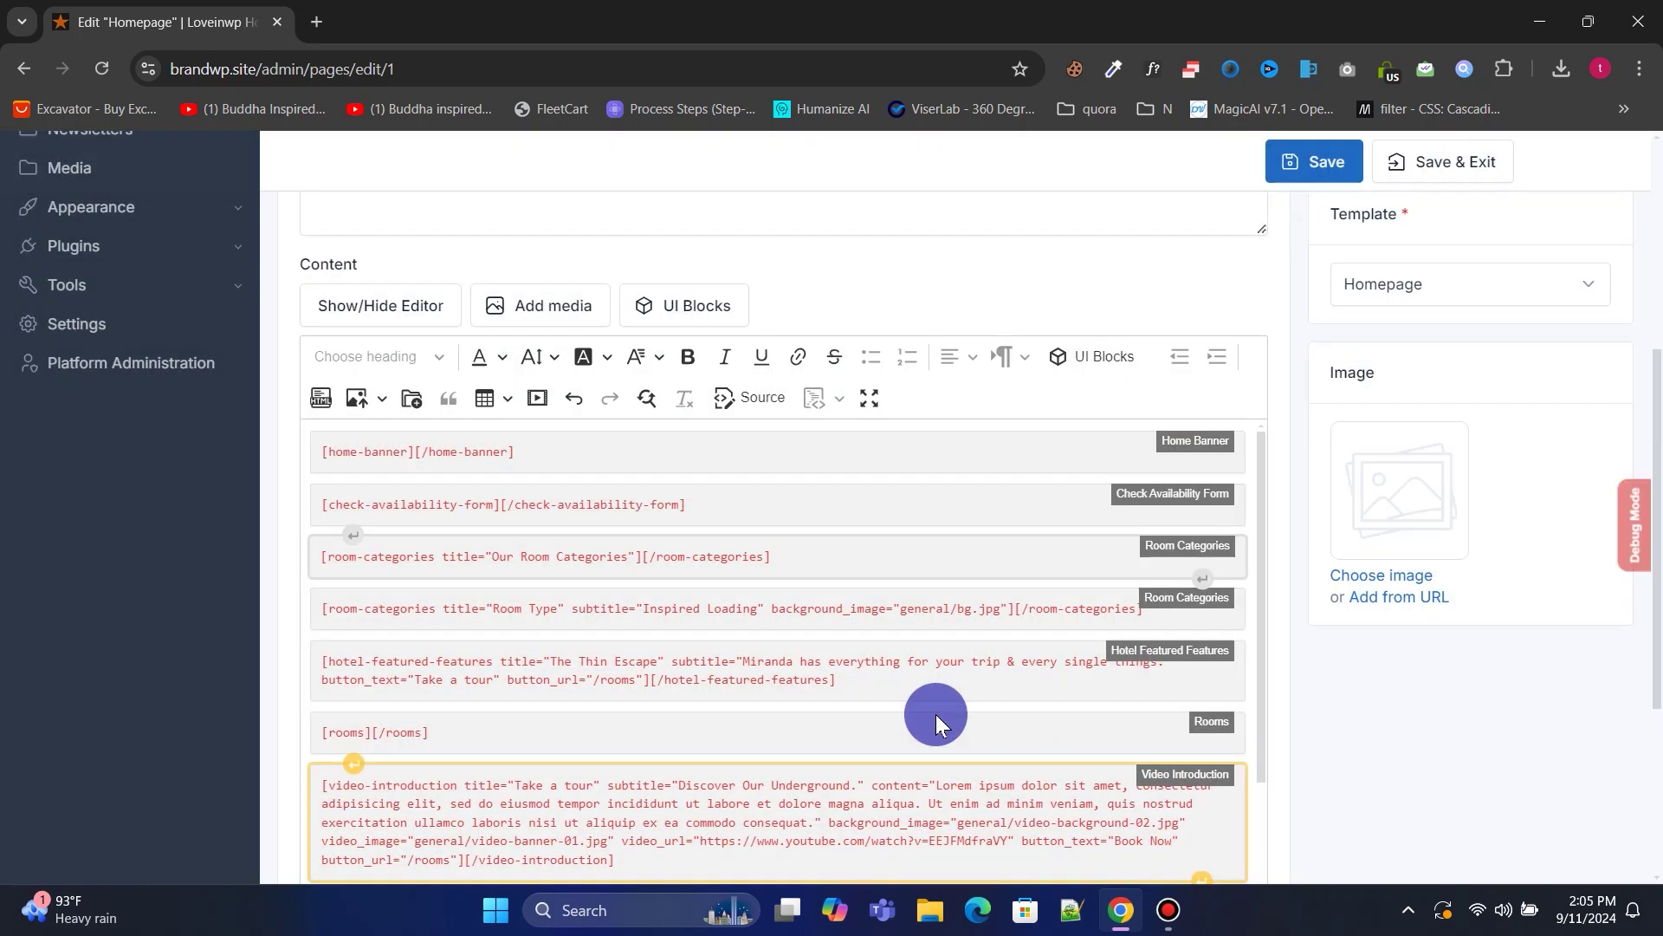
left_click(456, 565)
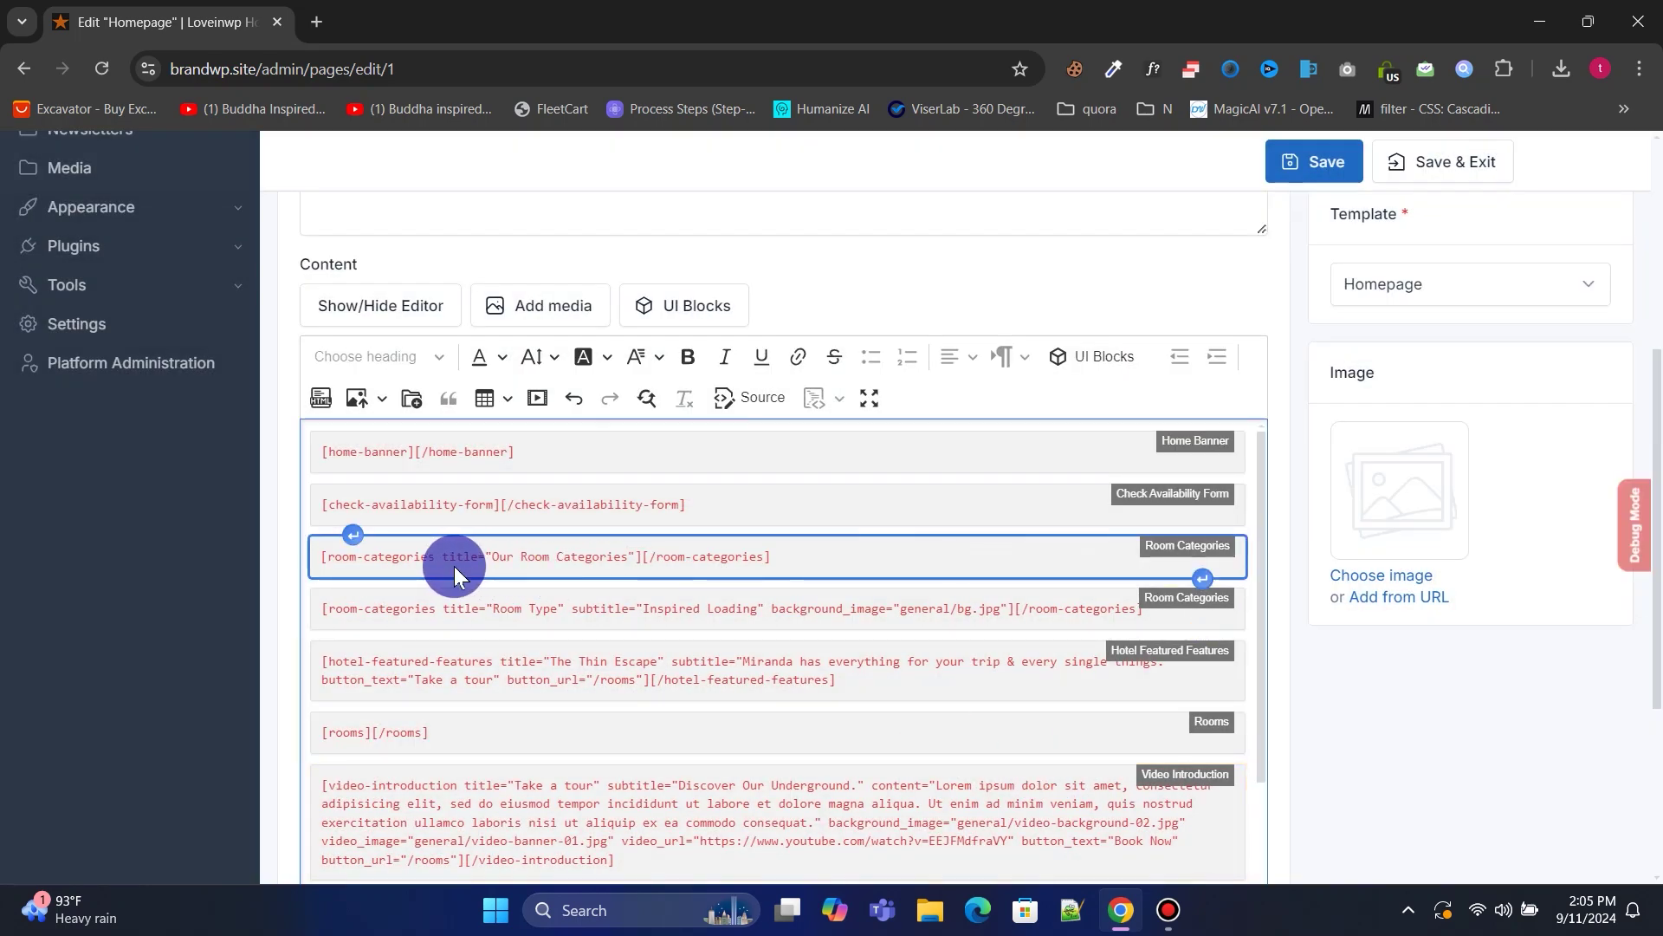
left_click(1315, 160)
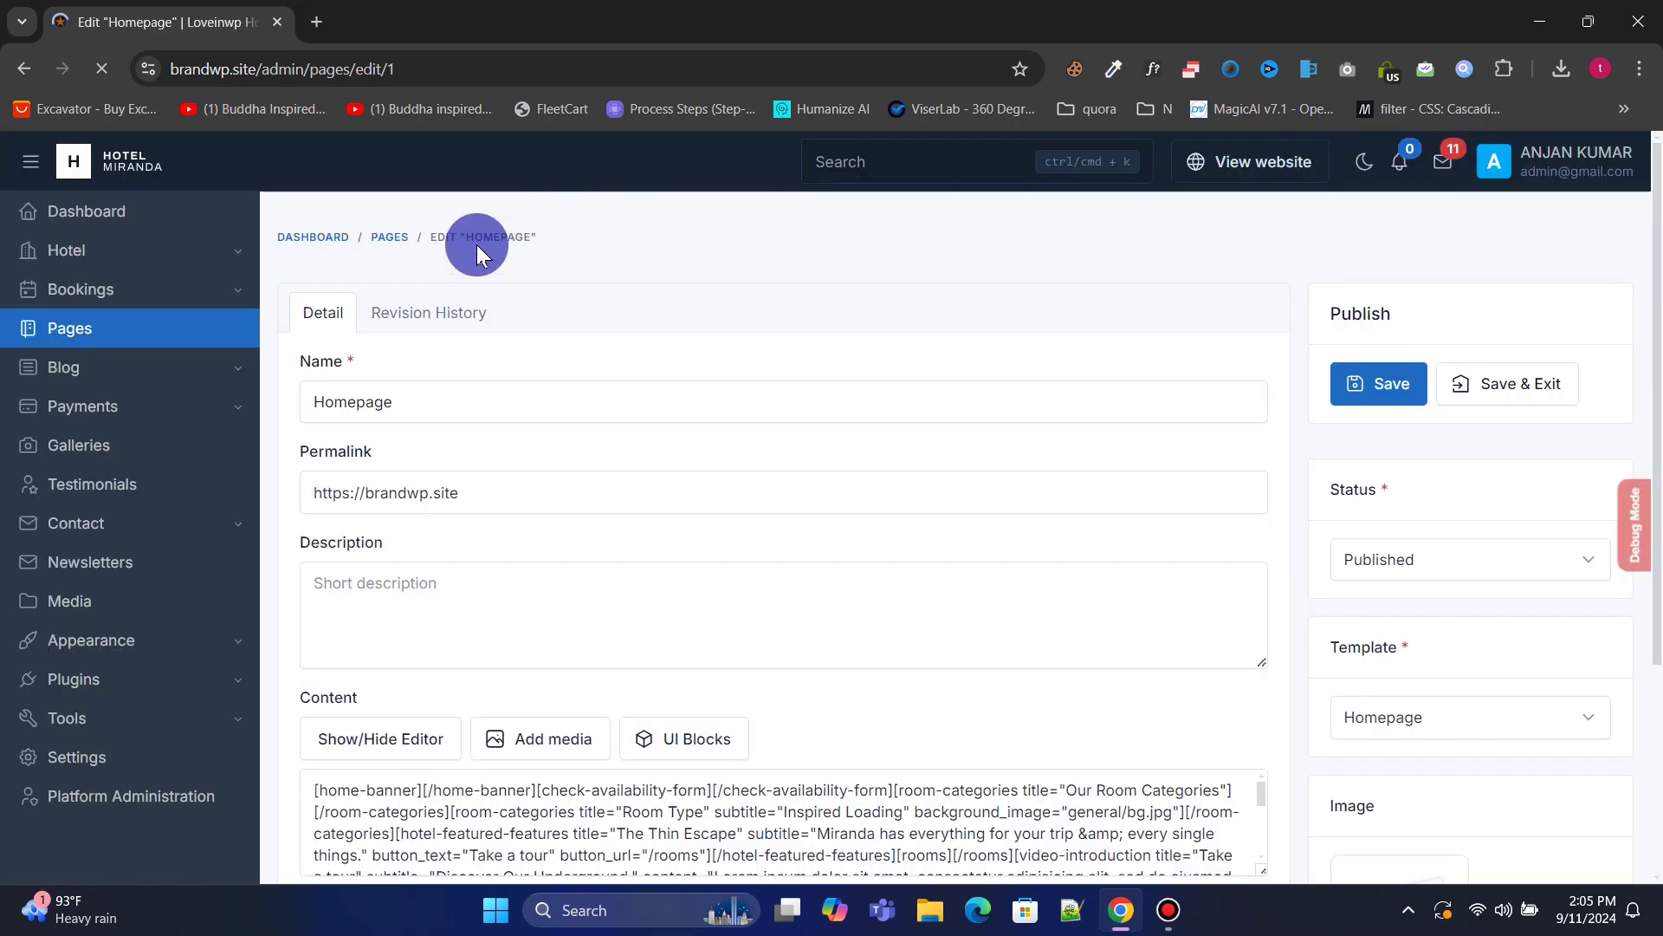
- Check the Our Room Categories cards on the live homepage, then return to the admin Pages list
left_click(1271, 161)
scroll(632, 450, "down", 10)
scroll(632, 451, "down", 10)
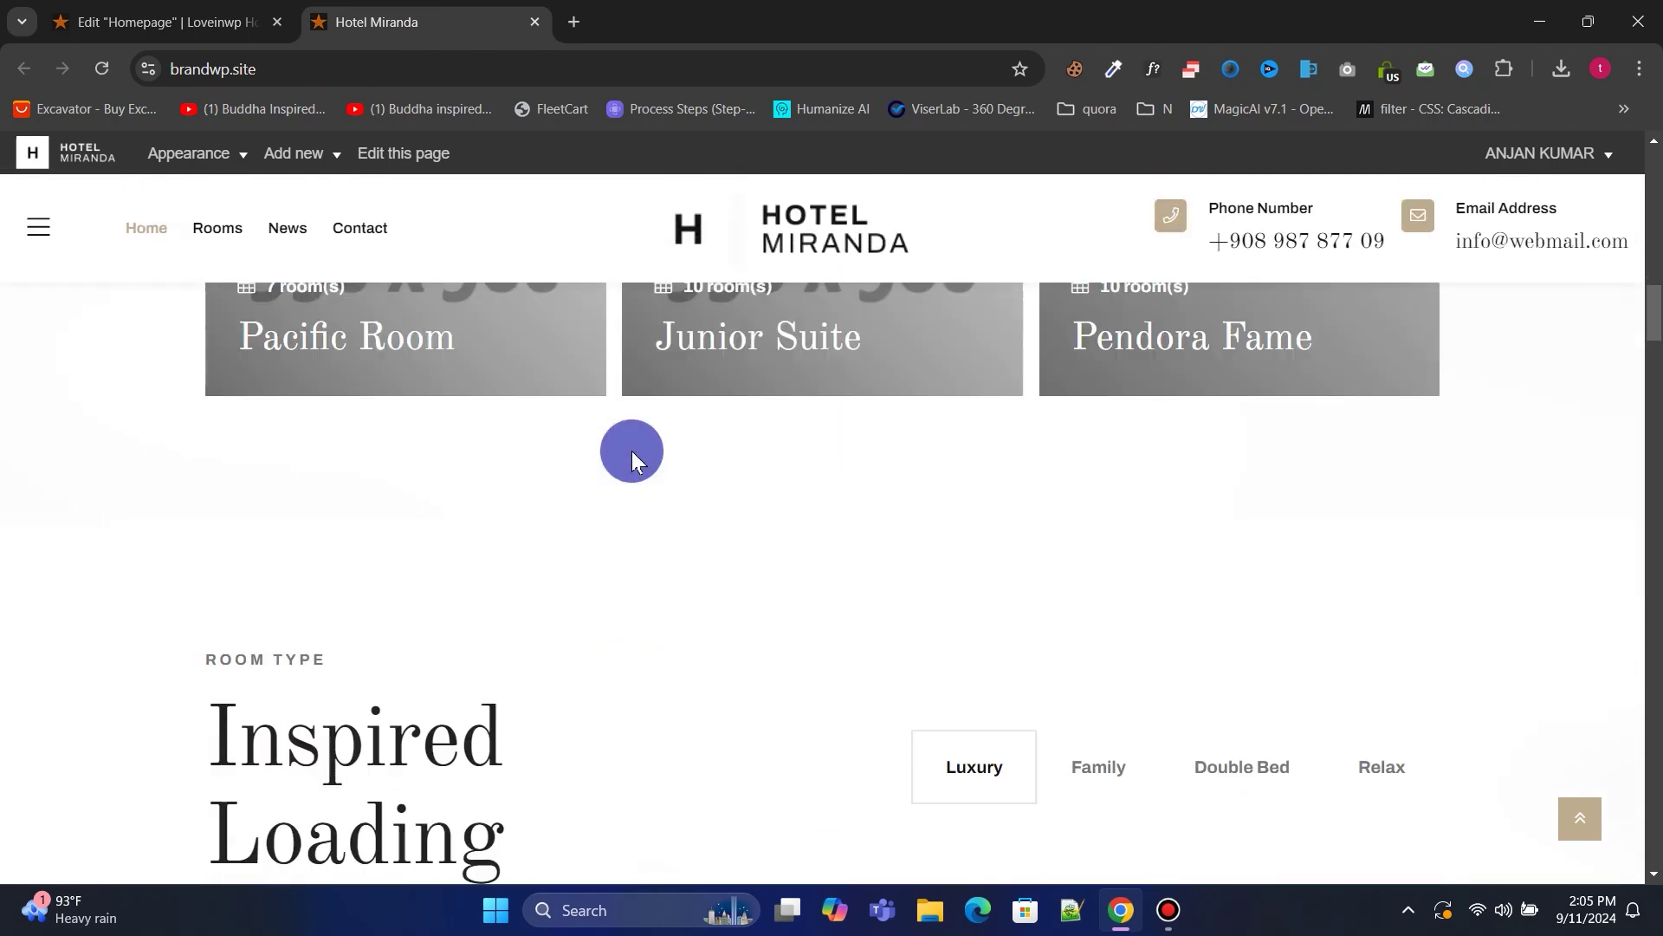
scroll(909, 476, "up", 2)
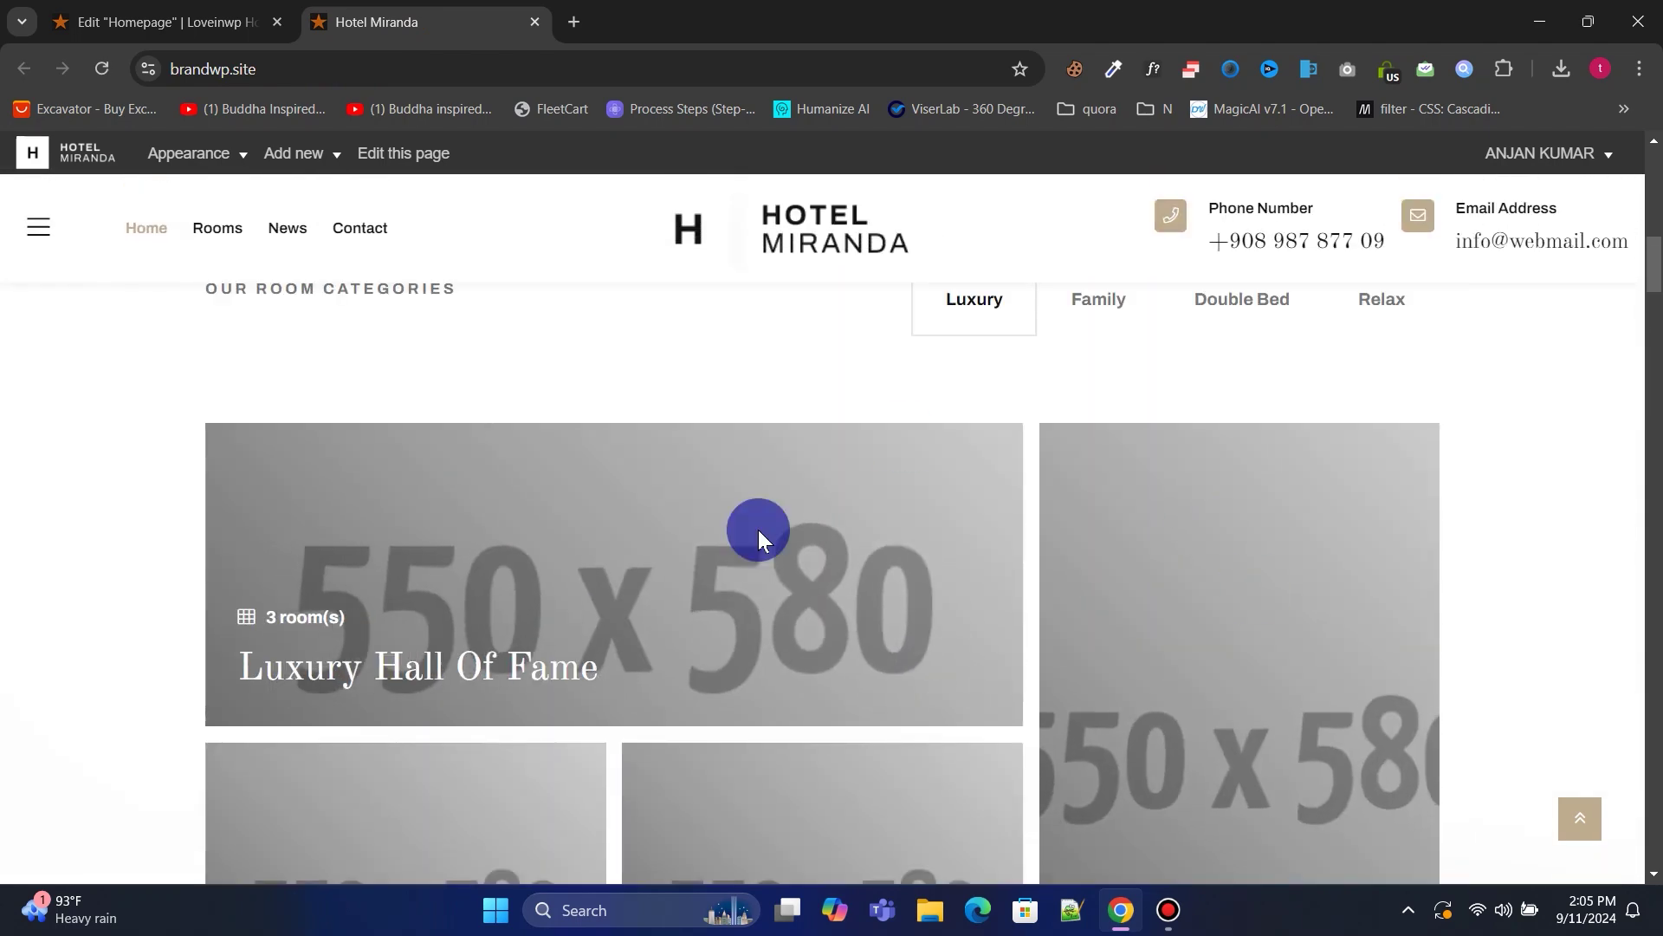
scroll(435, 564, "down", 3)
scroll(455, 445, "up", 2)
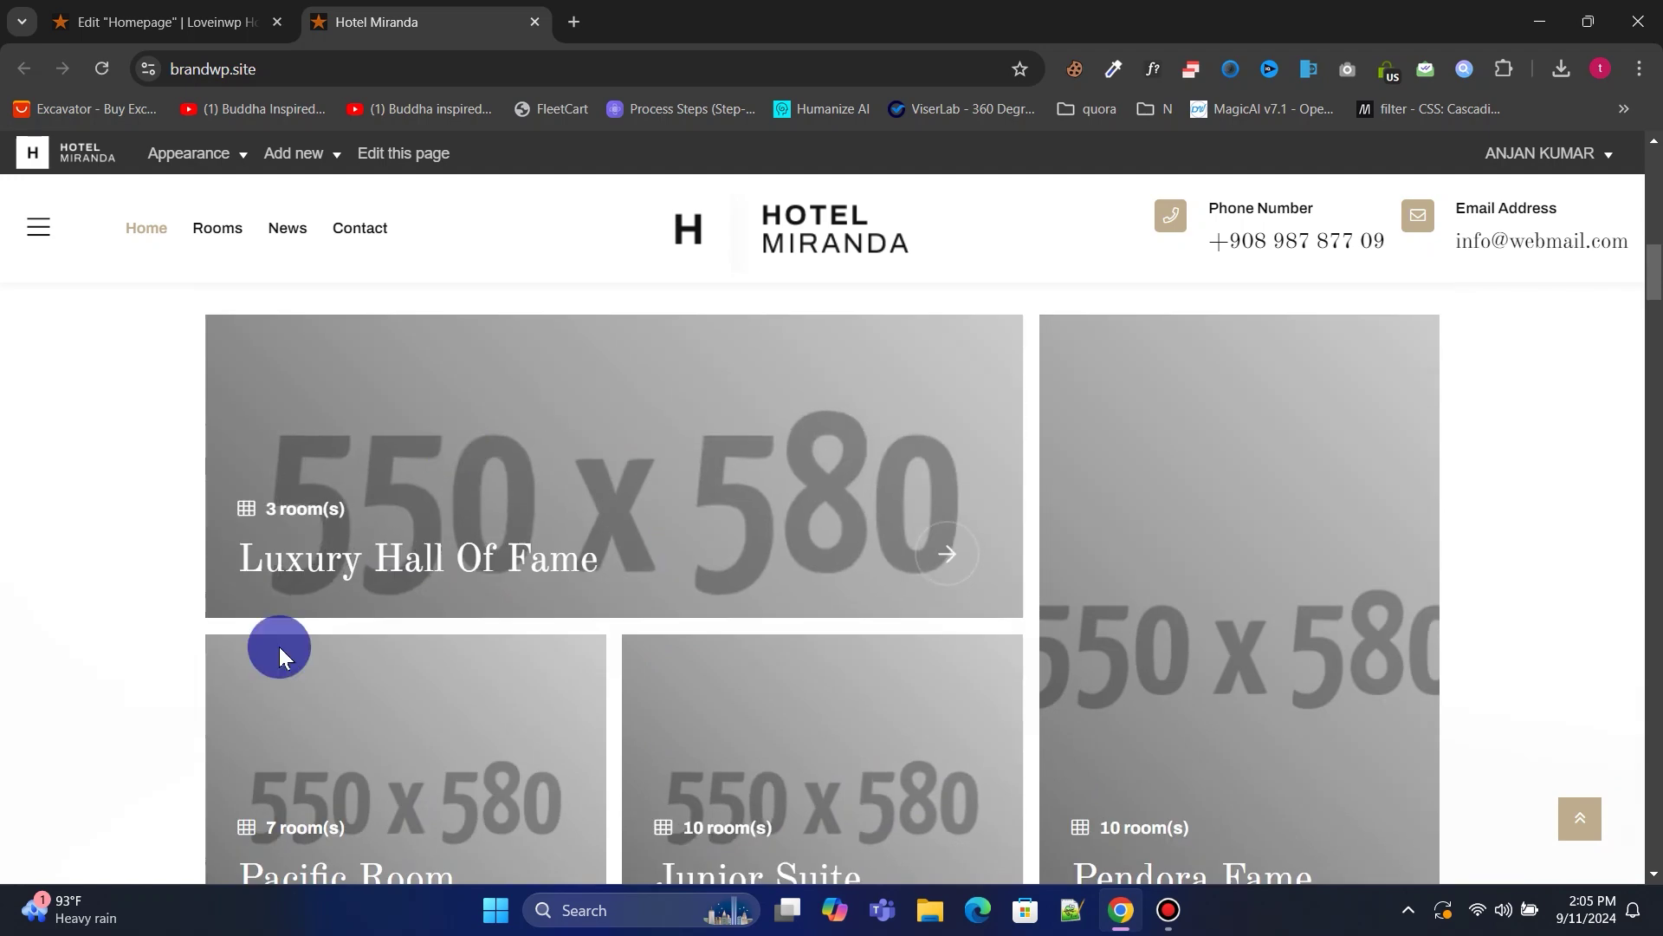
key("ctrl+w")
left_click(147, 338)
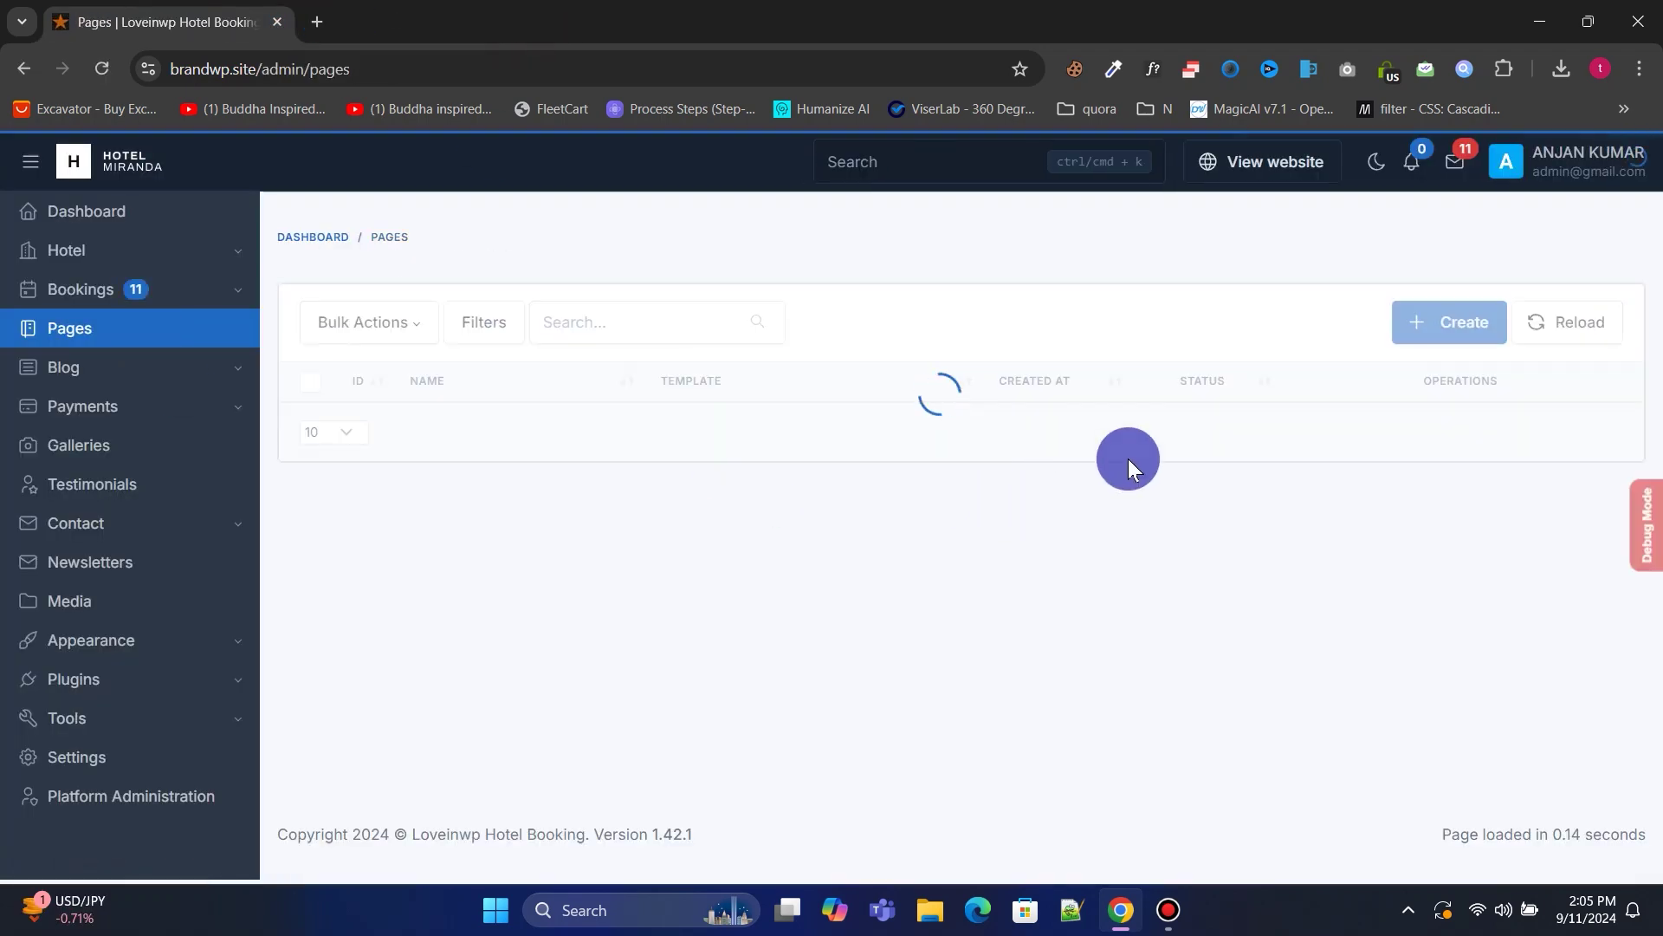
- Browse the Blog posts list
left_click(139, 368)
left_click(121, 407)
scroll(1008, 590, "down", 3)
scroll(1281, 542, "up", 3)
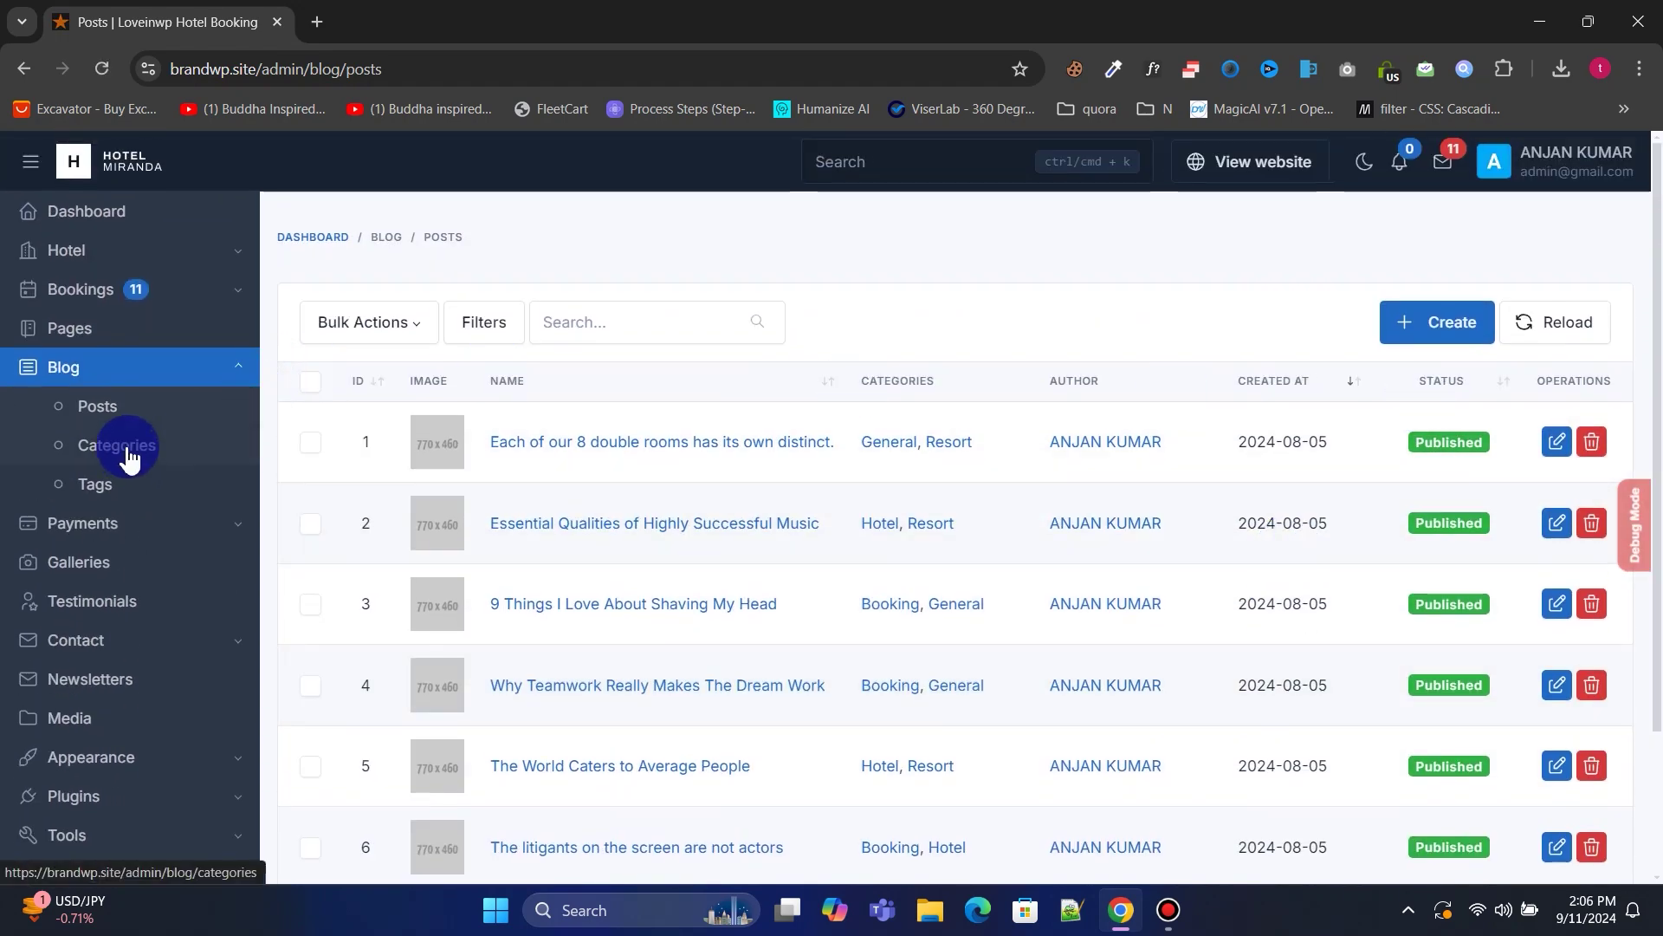
- Change payment transaction 31's status to Fraud and save it
left_click(132, 525)
left_click(145, 562)
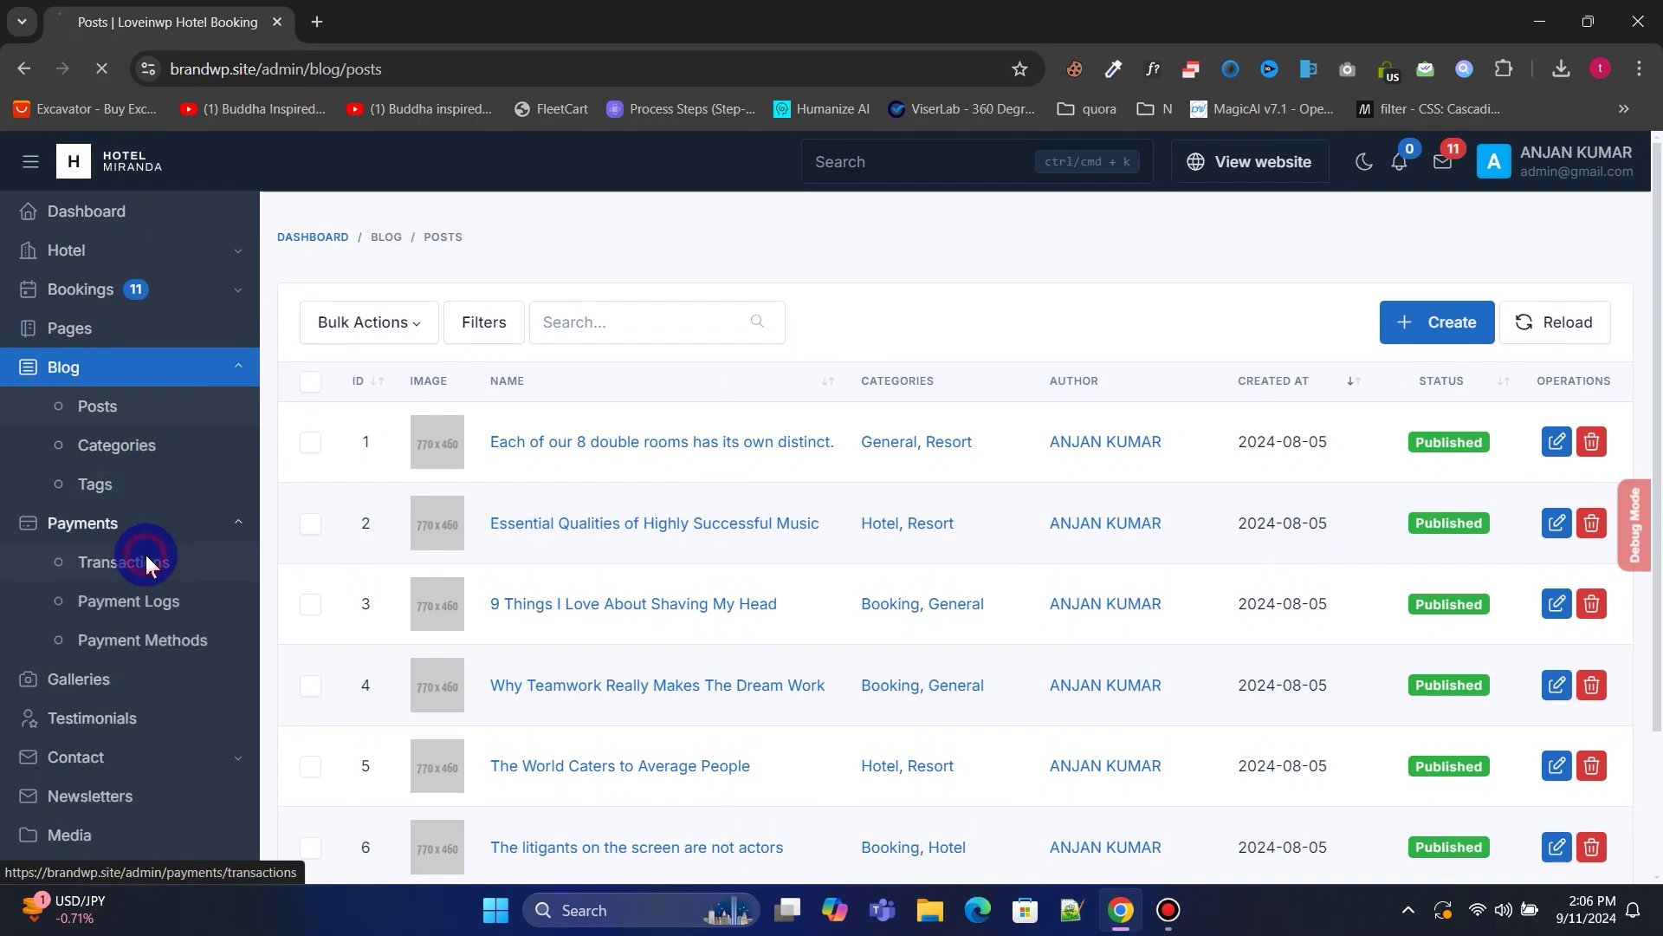
scroll(1196, 495, "down", 5)
scroll(992, 392, "up", 5)
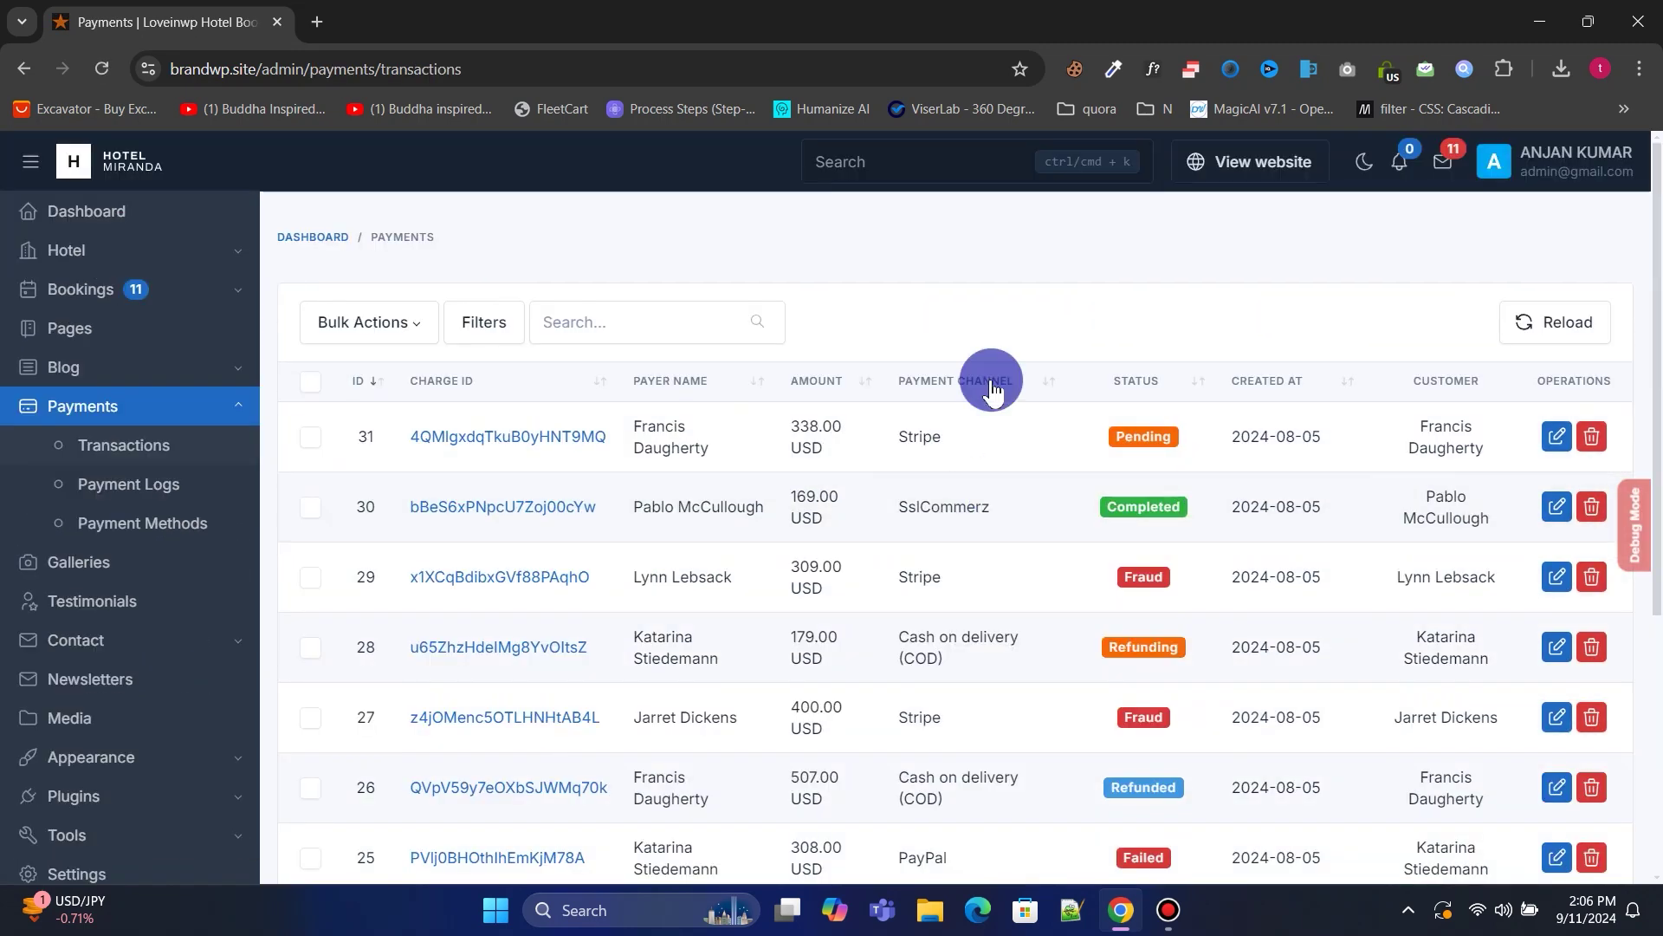
left_click(1557, 435)
left_click(1430, 542)
left_click(1411, 679)
left_click(1400, 399)
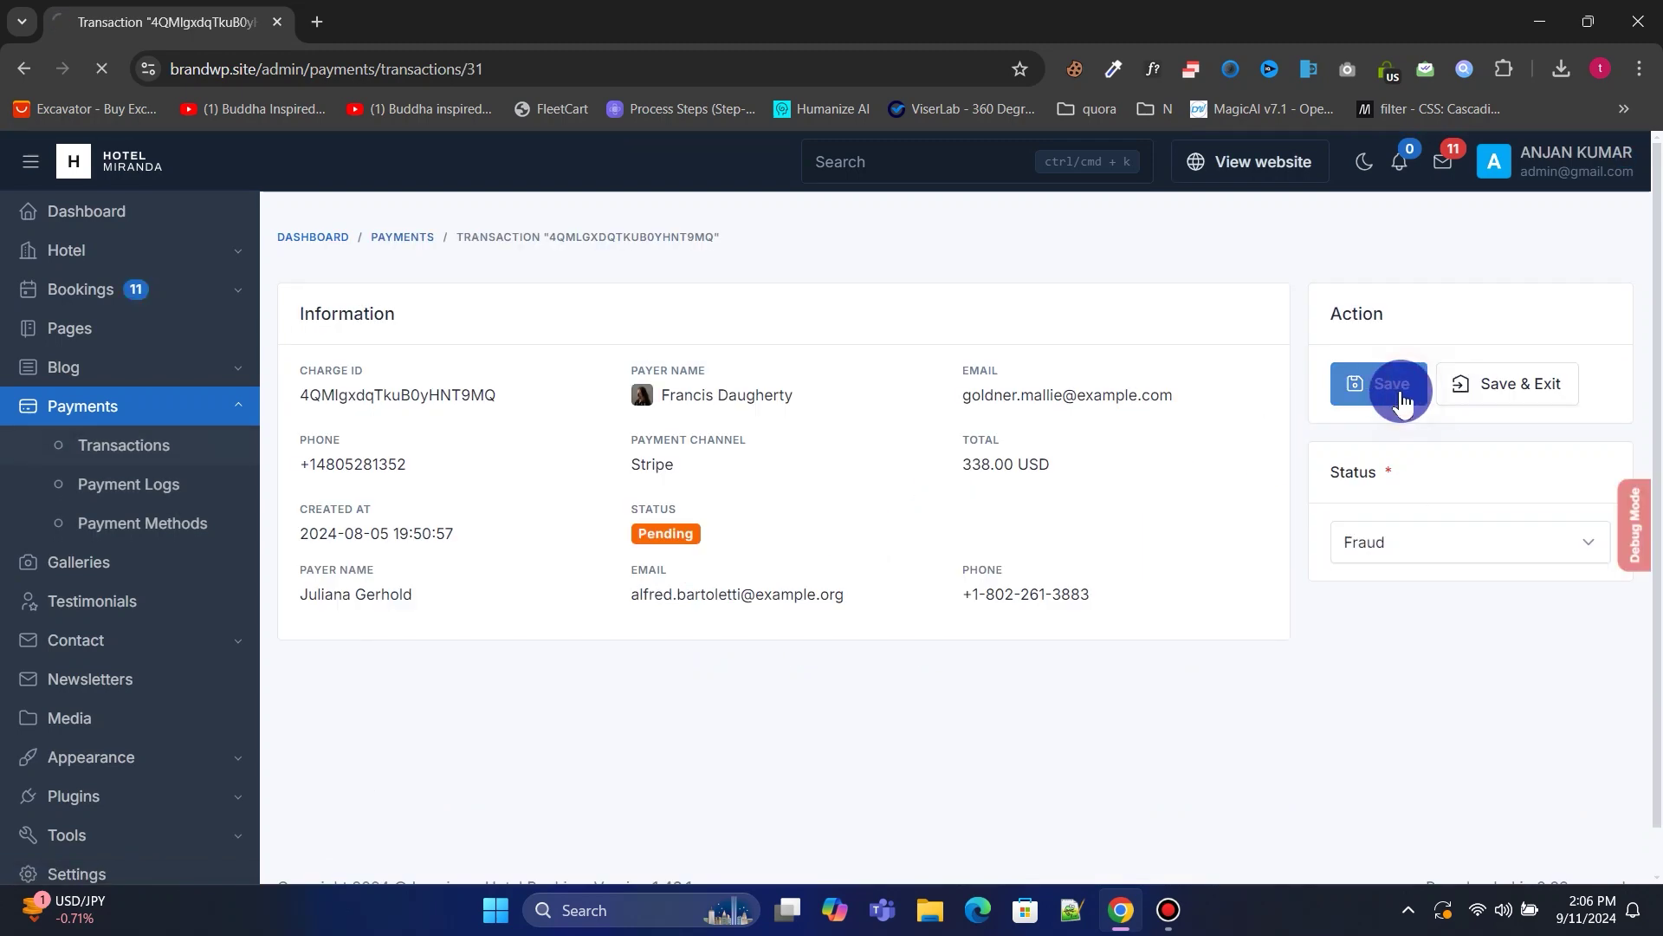
- Make Stripe the default payment method and expand its configuration settings
left_click(148, 527)
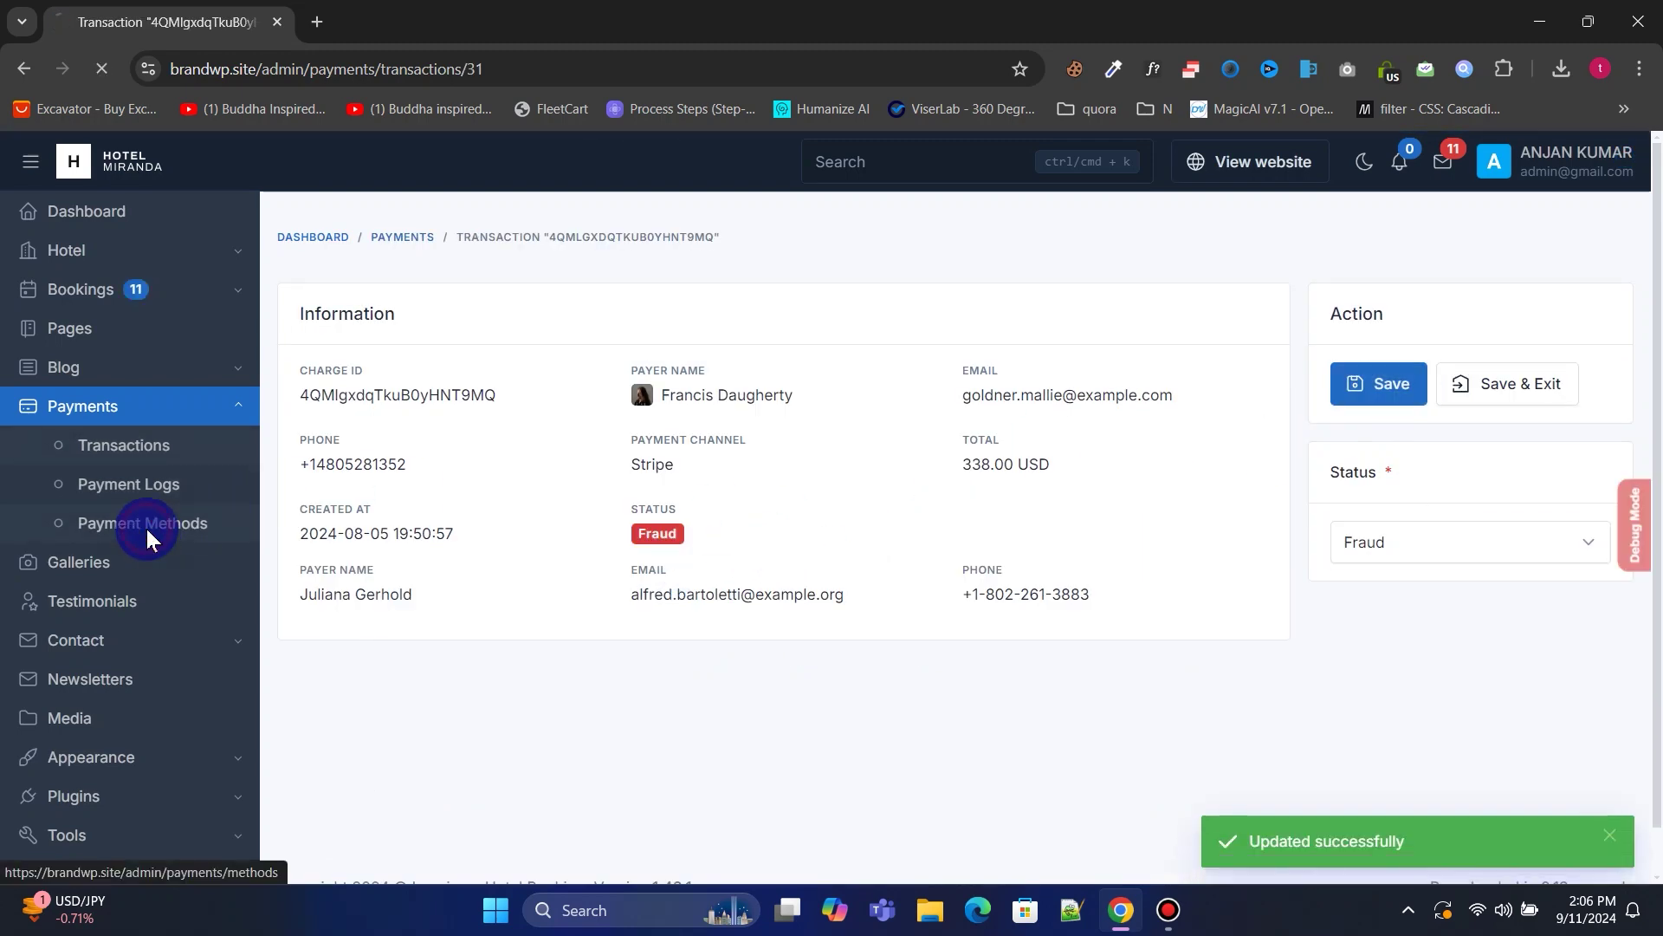
left_click(779, 352)
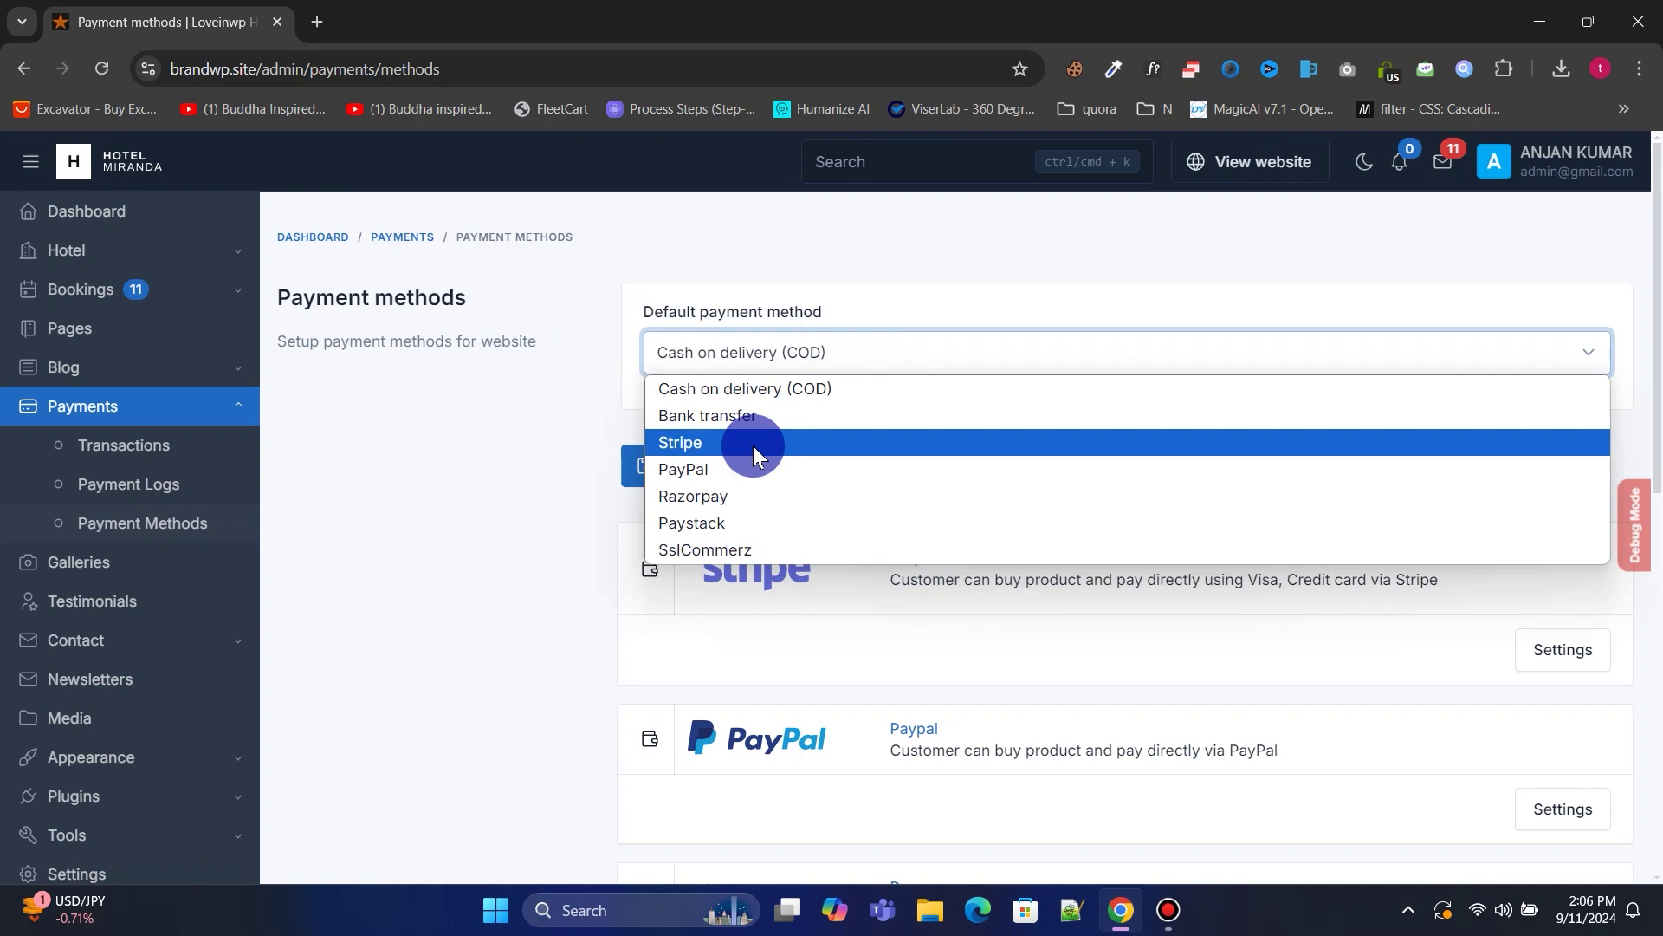
left_click(752, 440)
scroll(921, 445, "down", 3)
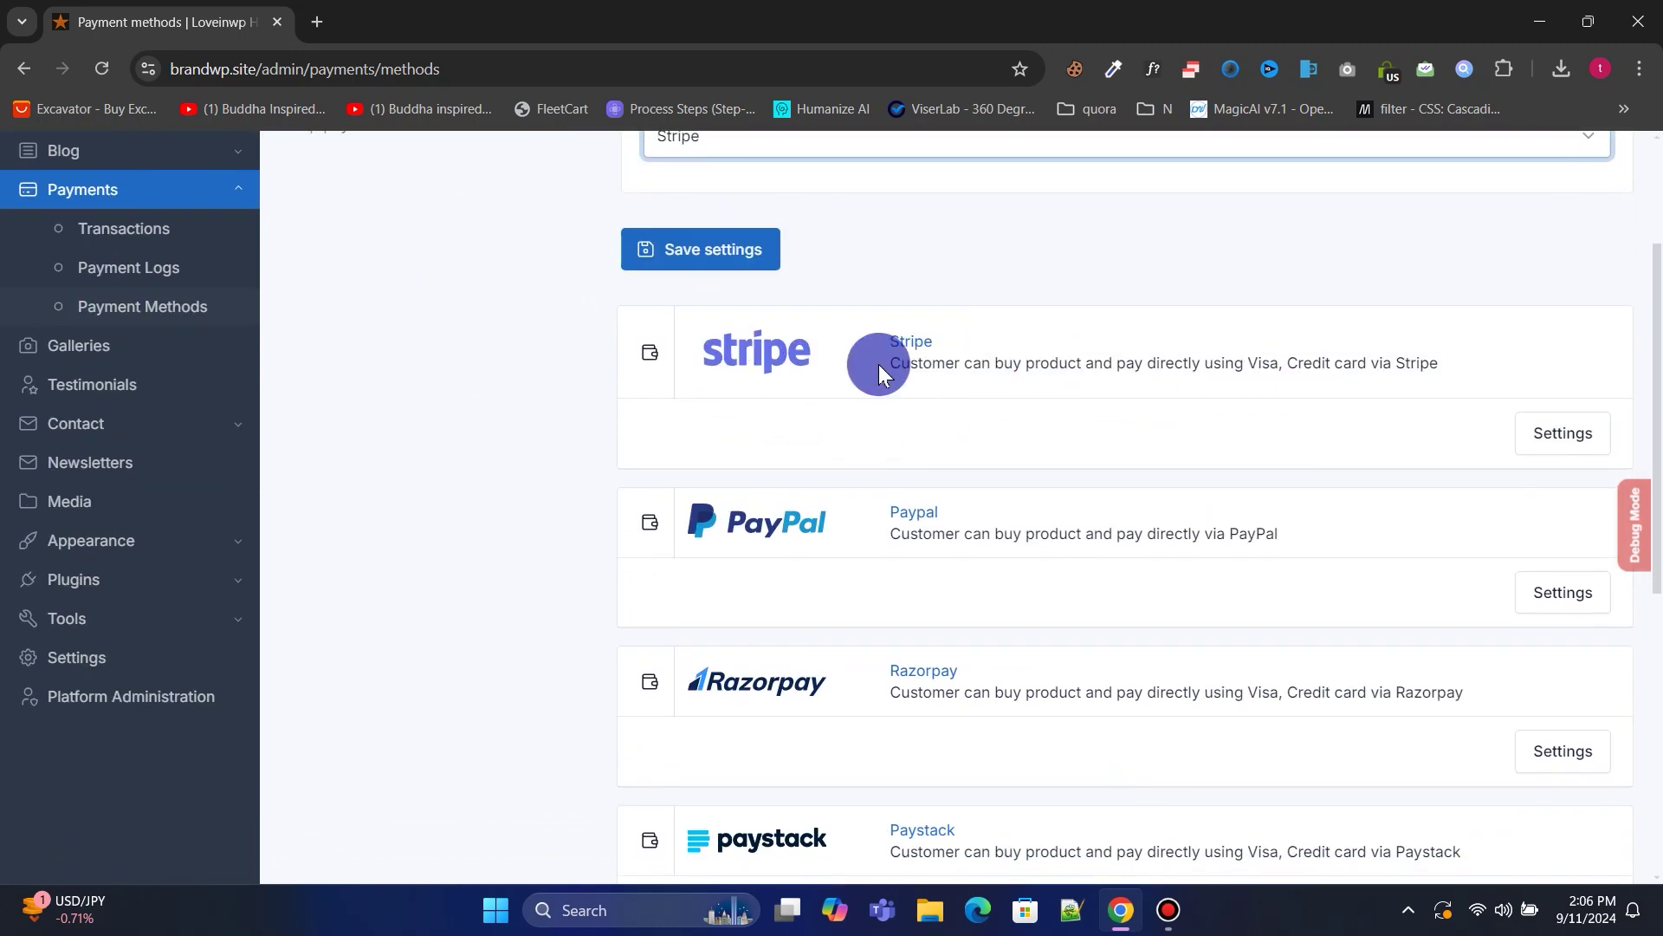
left_click(1585, 433)
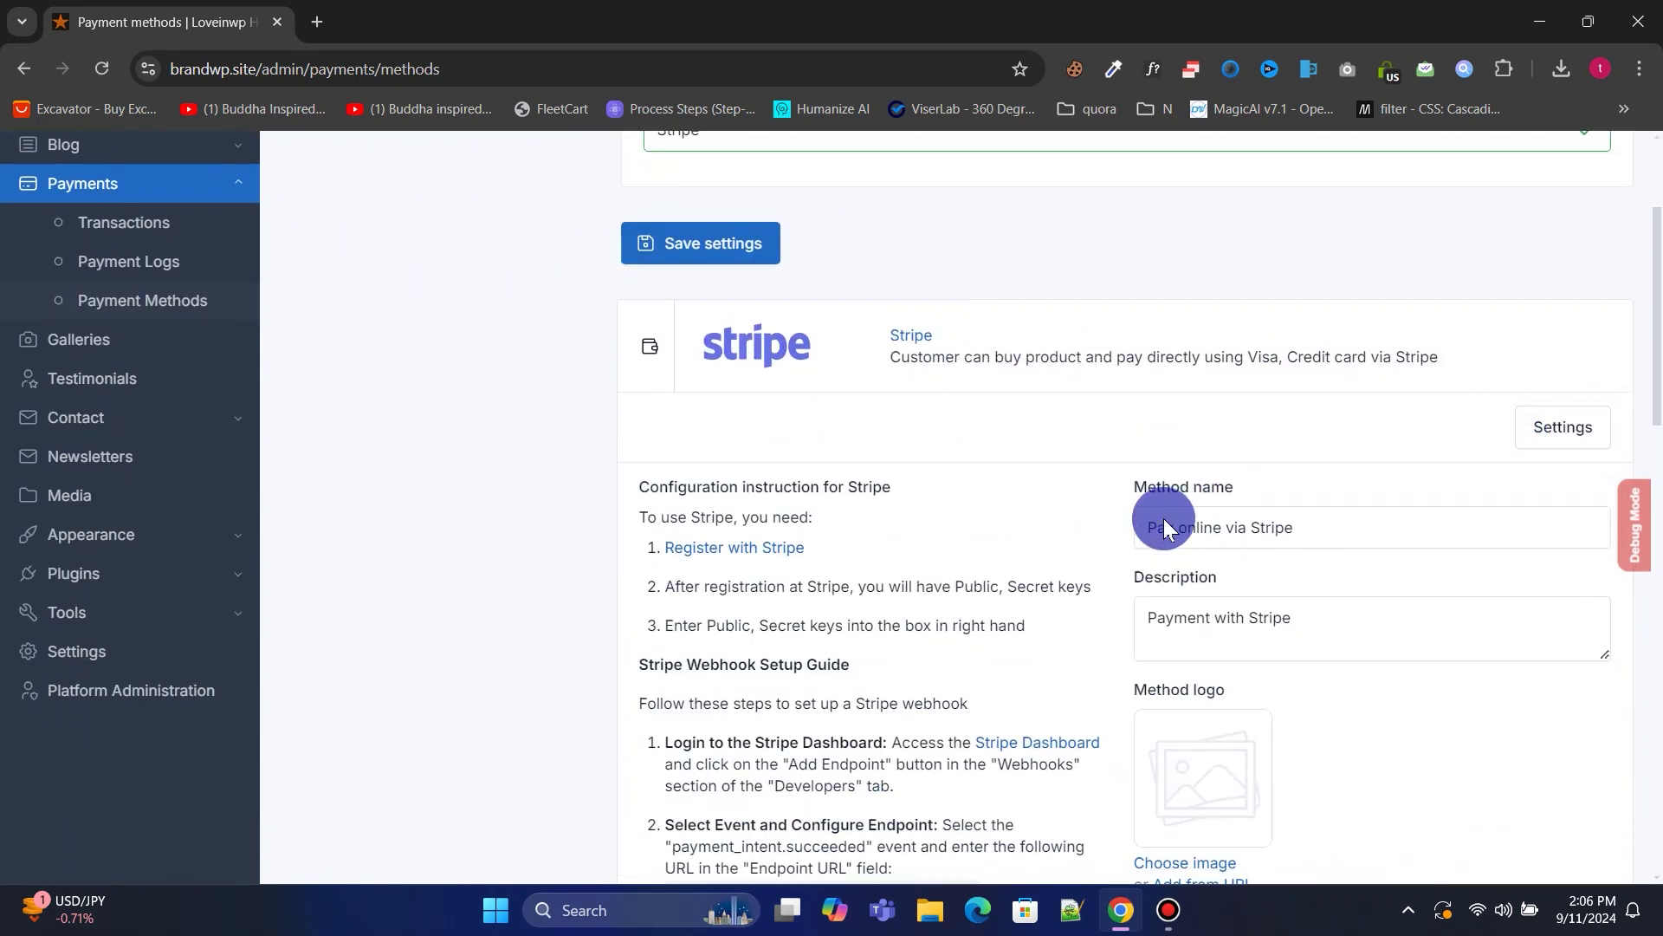
scroll(1161, 517, "down", 5)
scroll(1157, 513, "down", 2)
left_click_drag(1154, 350, 1261, 338)
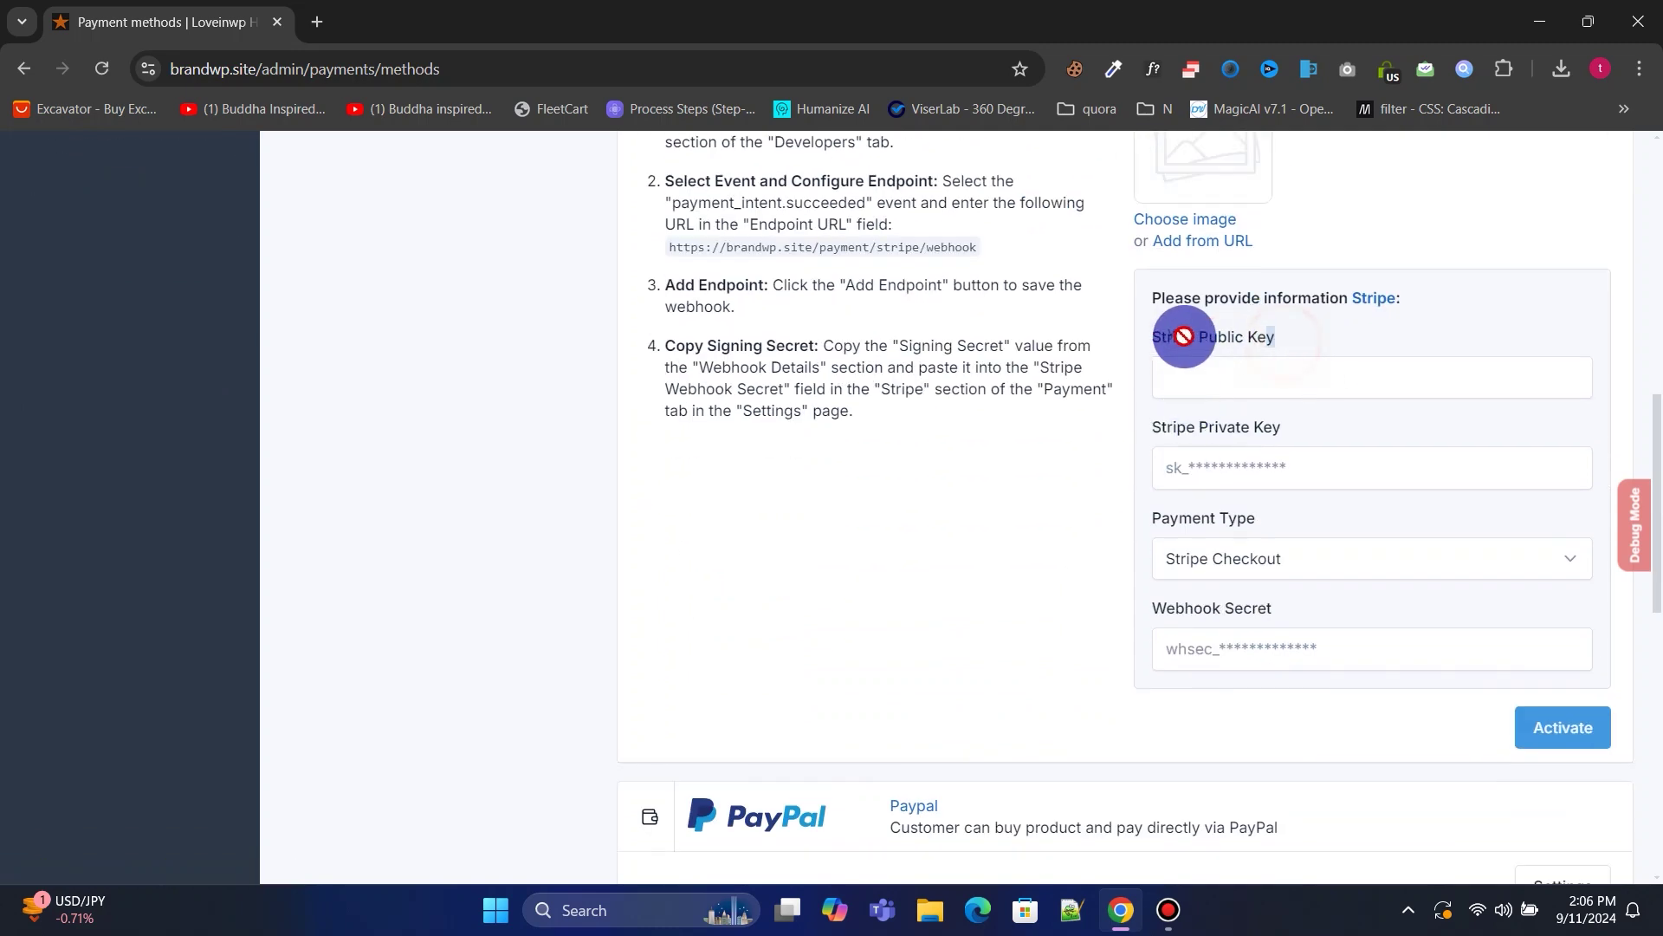
scroll(1229, 522, "up", 9)
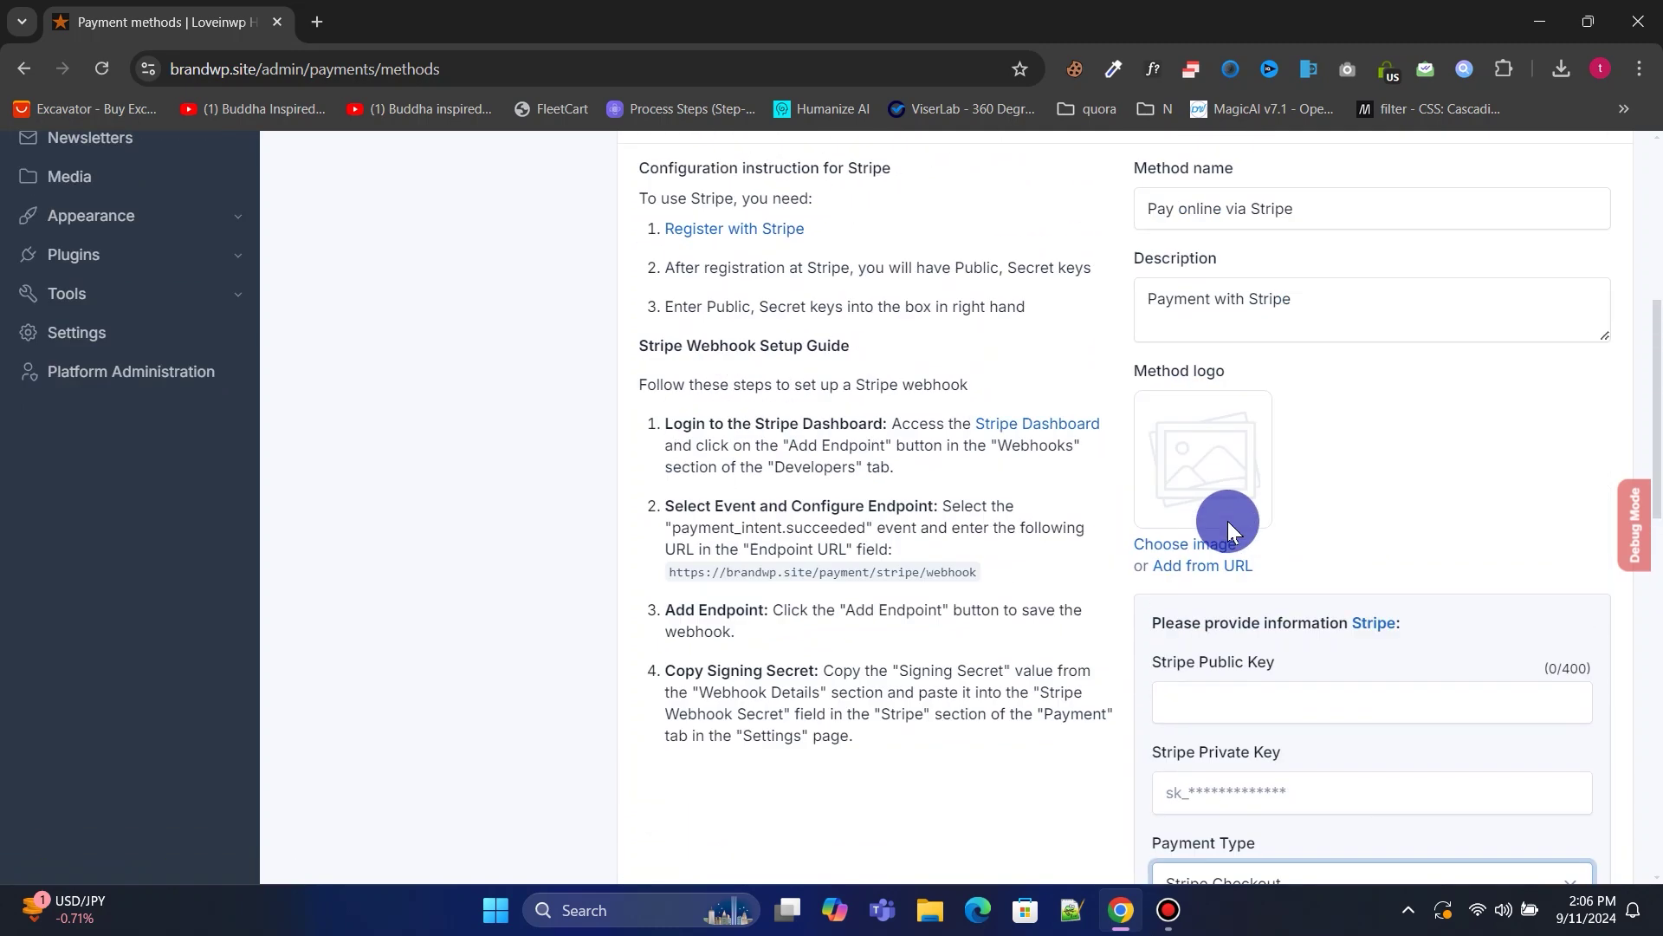
scroll(1032, 429, "down", 17)
scroll(1032, 426, "up", 17)
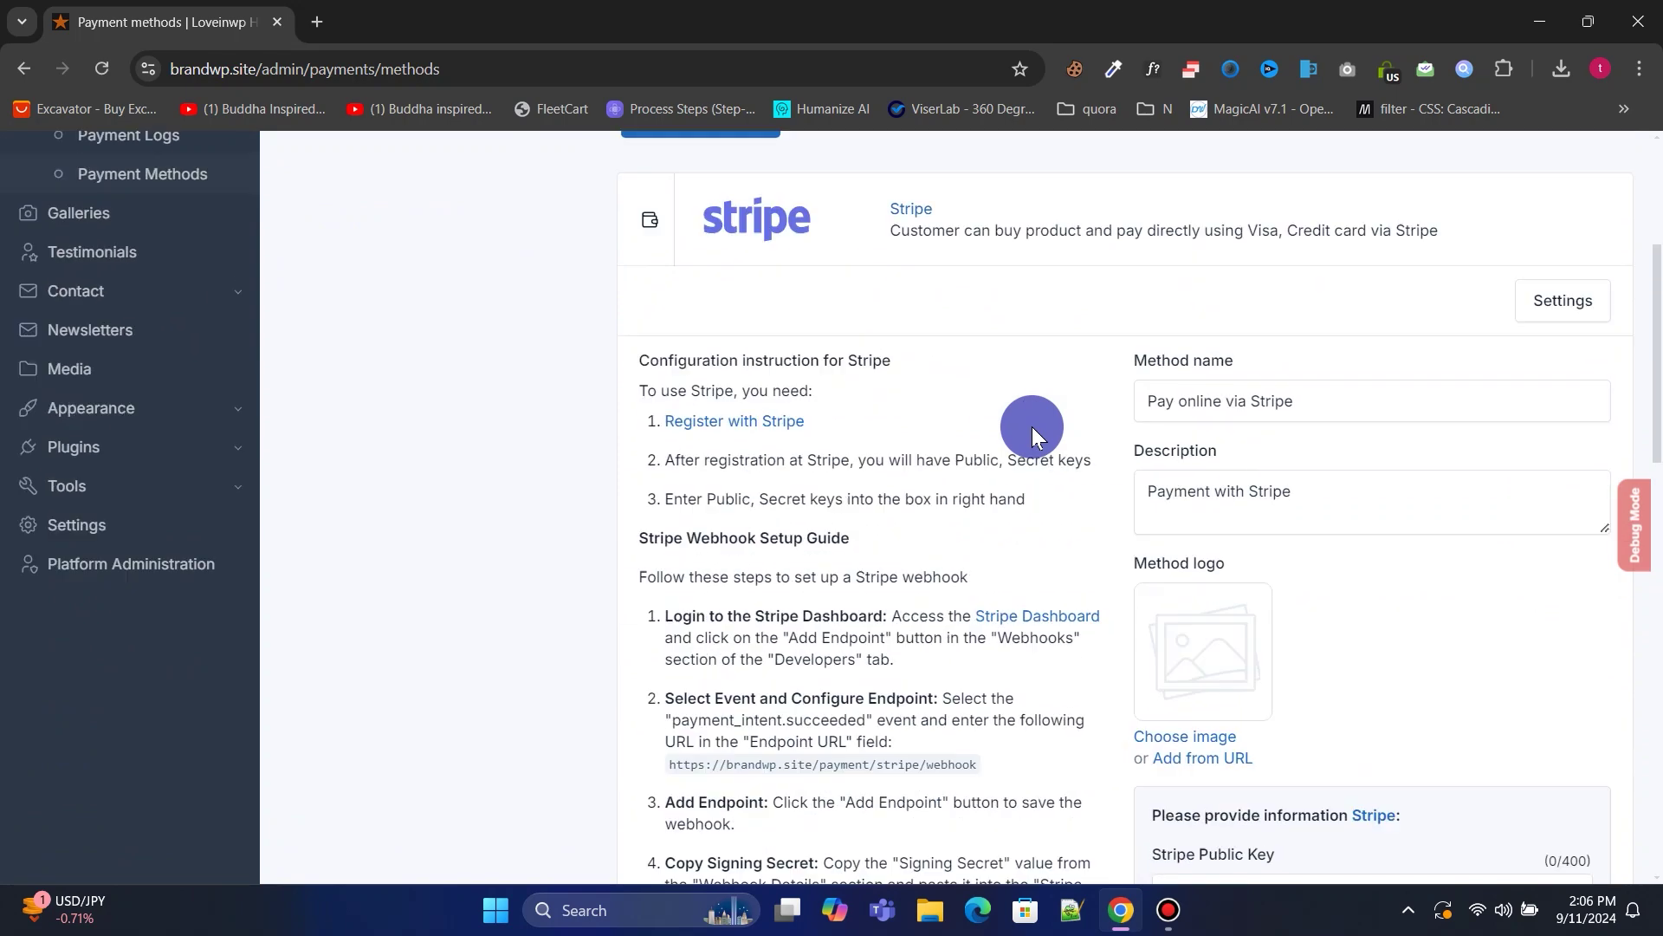
- Compare the Galleries list with the galleries on the live website
left_click(184, 559)
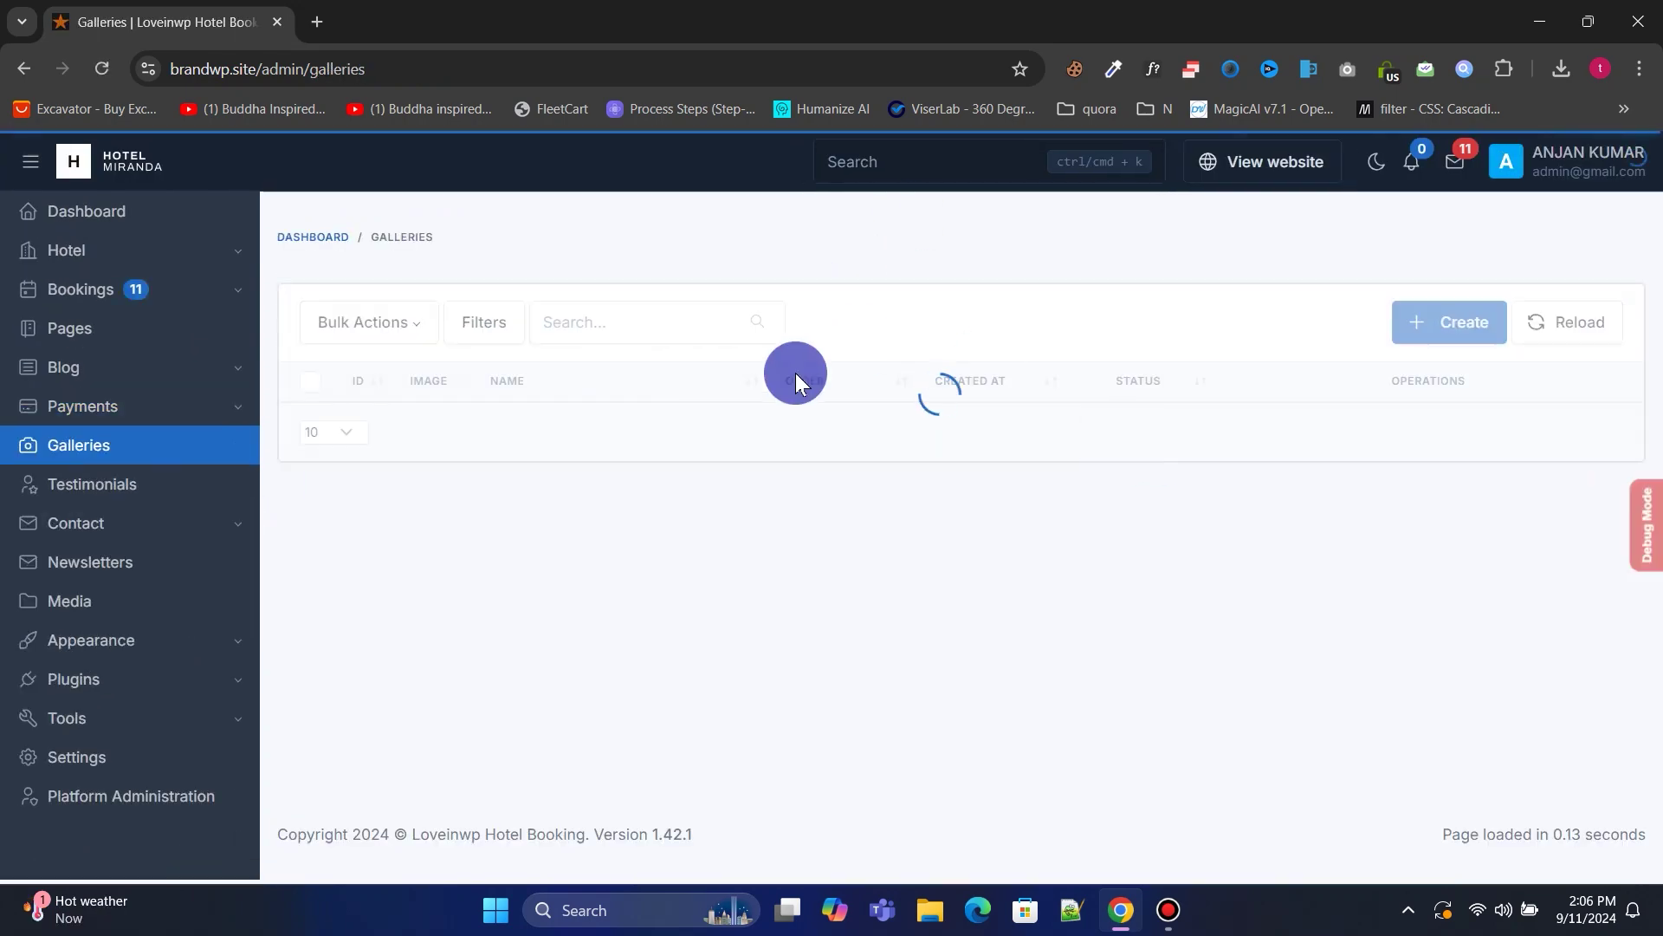
scroll(823, 596, "down", 1)
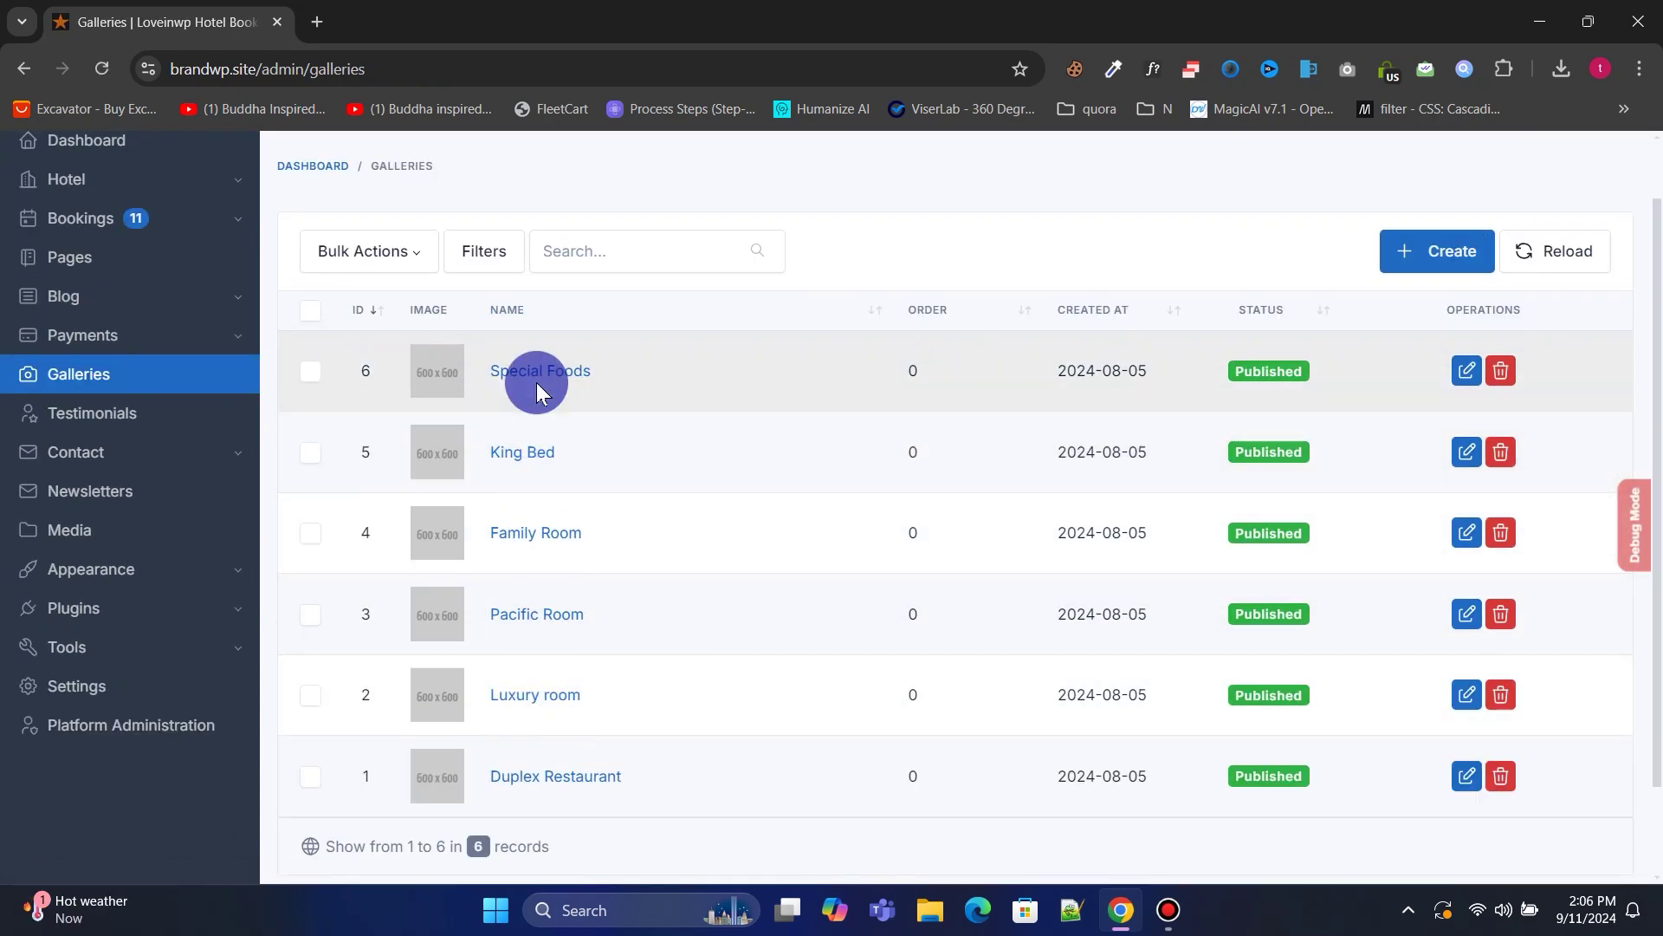
left_click(1163, 222)
scroll(575, 416, "down", 10)
scroll(447, 622, "up", 3)
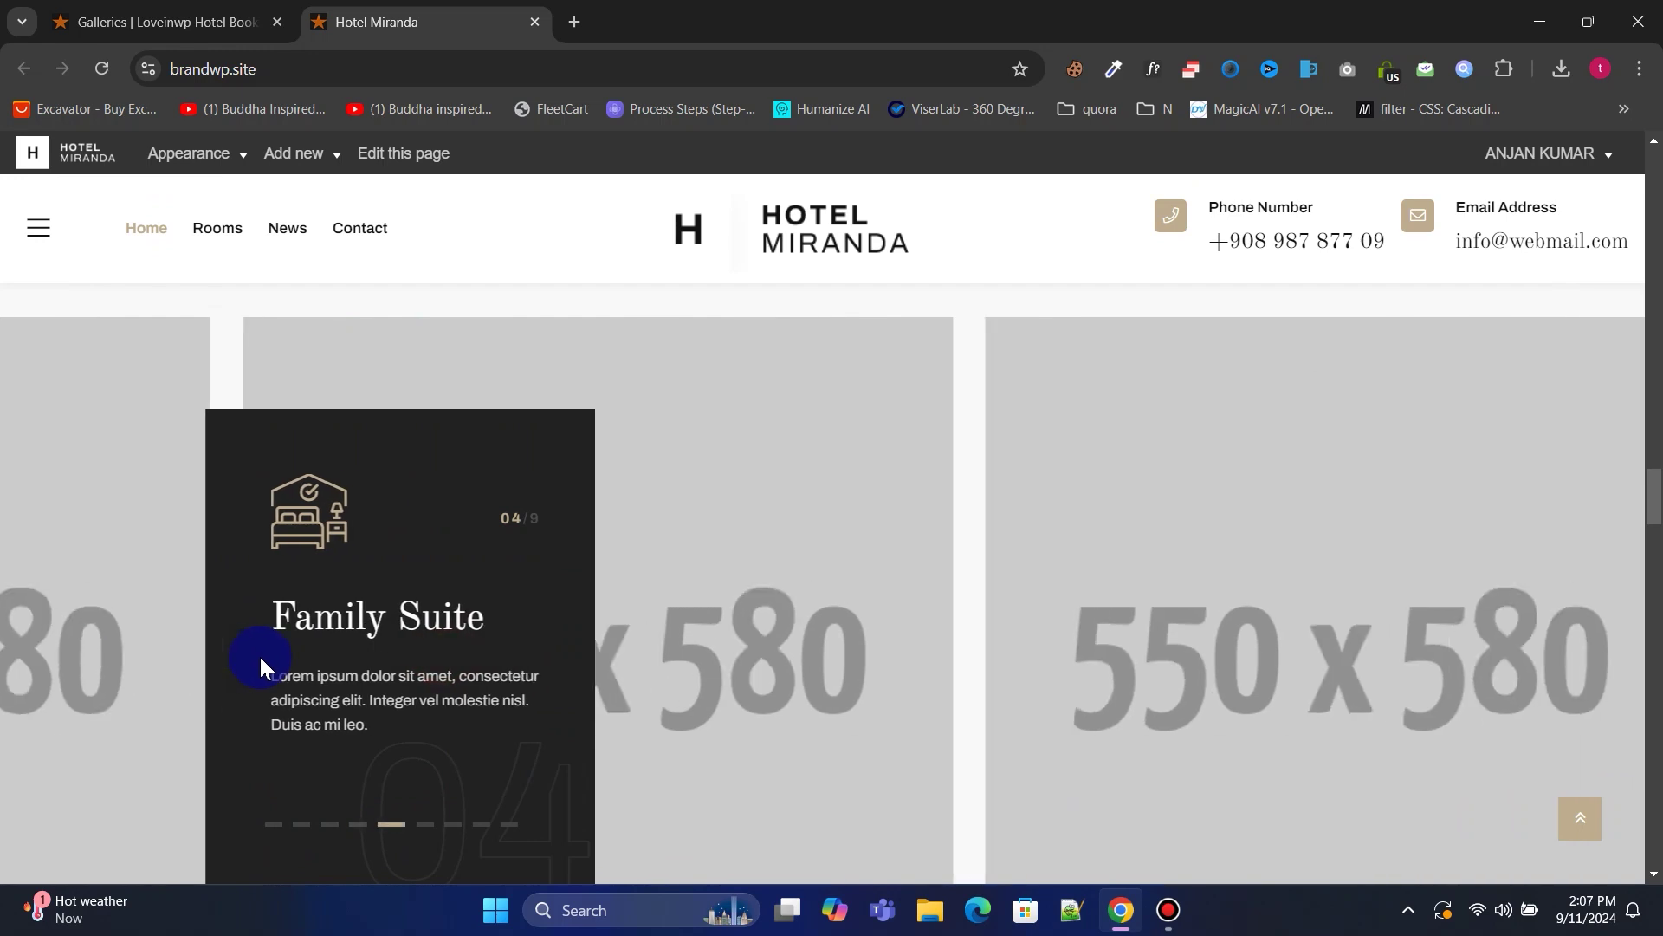
left_click(232, 11)
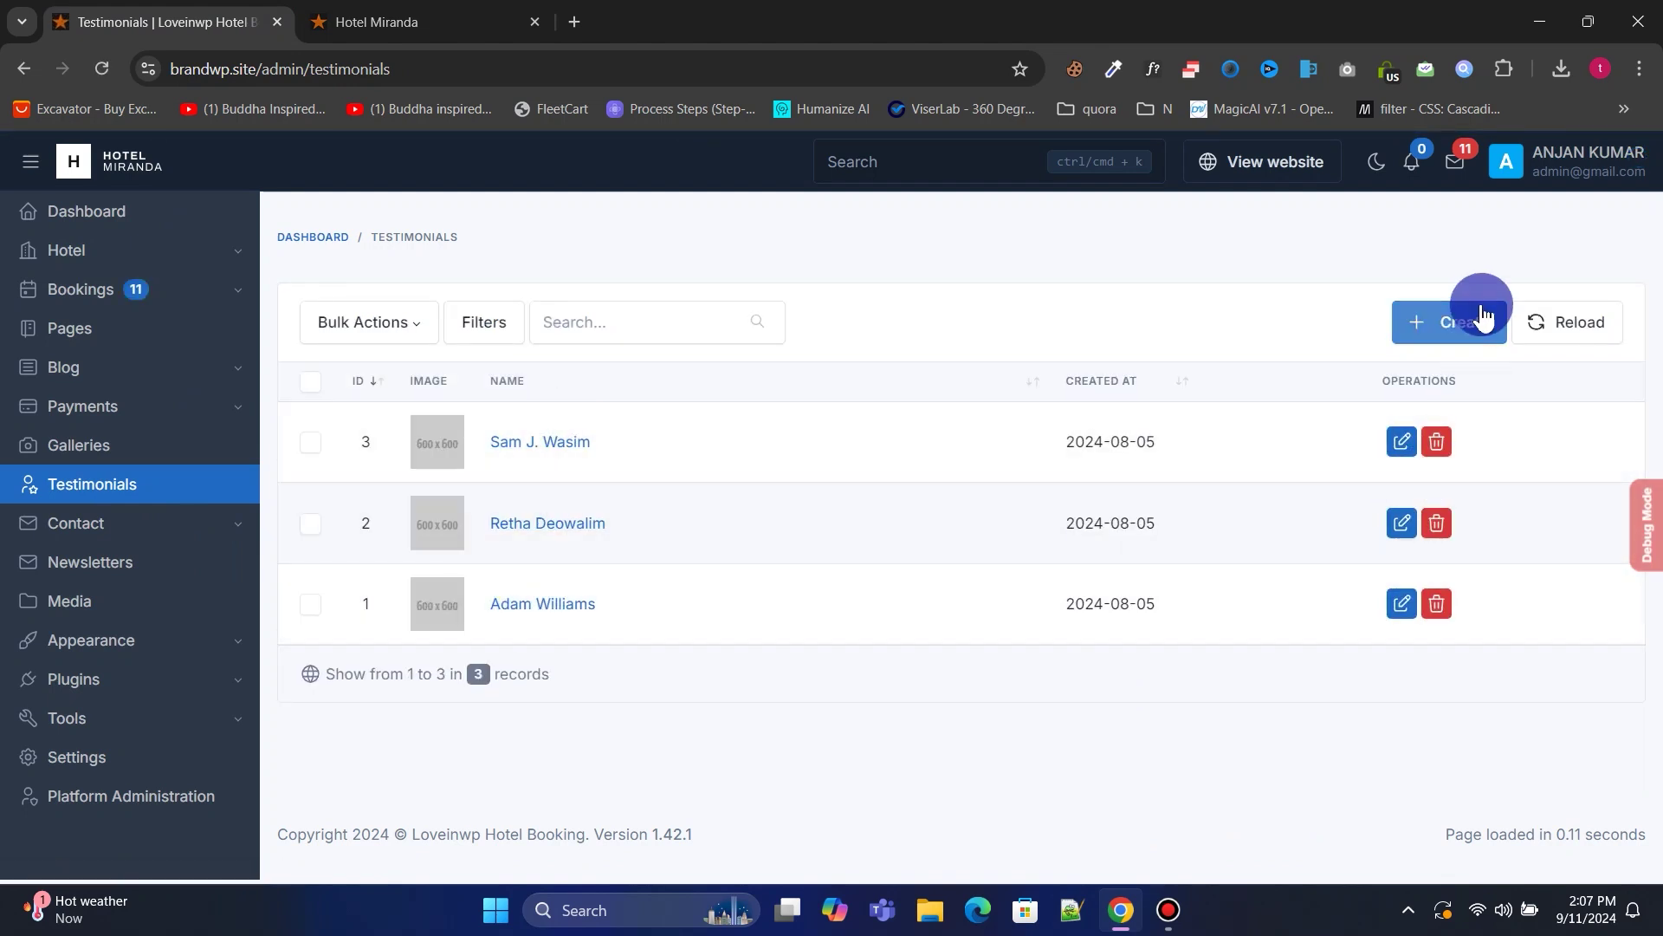
- Check the three testimonials on the live site, then view the empty Contacts list
left_click(464, 17)
scroll(729, 490, "down", 8)
scroll(730, 498, "down", 10)
scroll(869, 483, "up", 5)
left_click(144, 11)
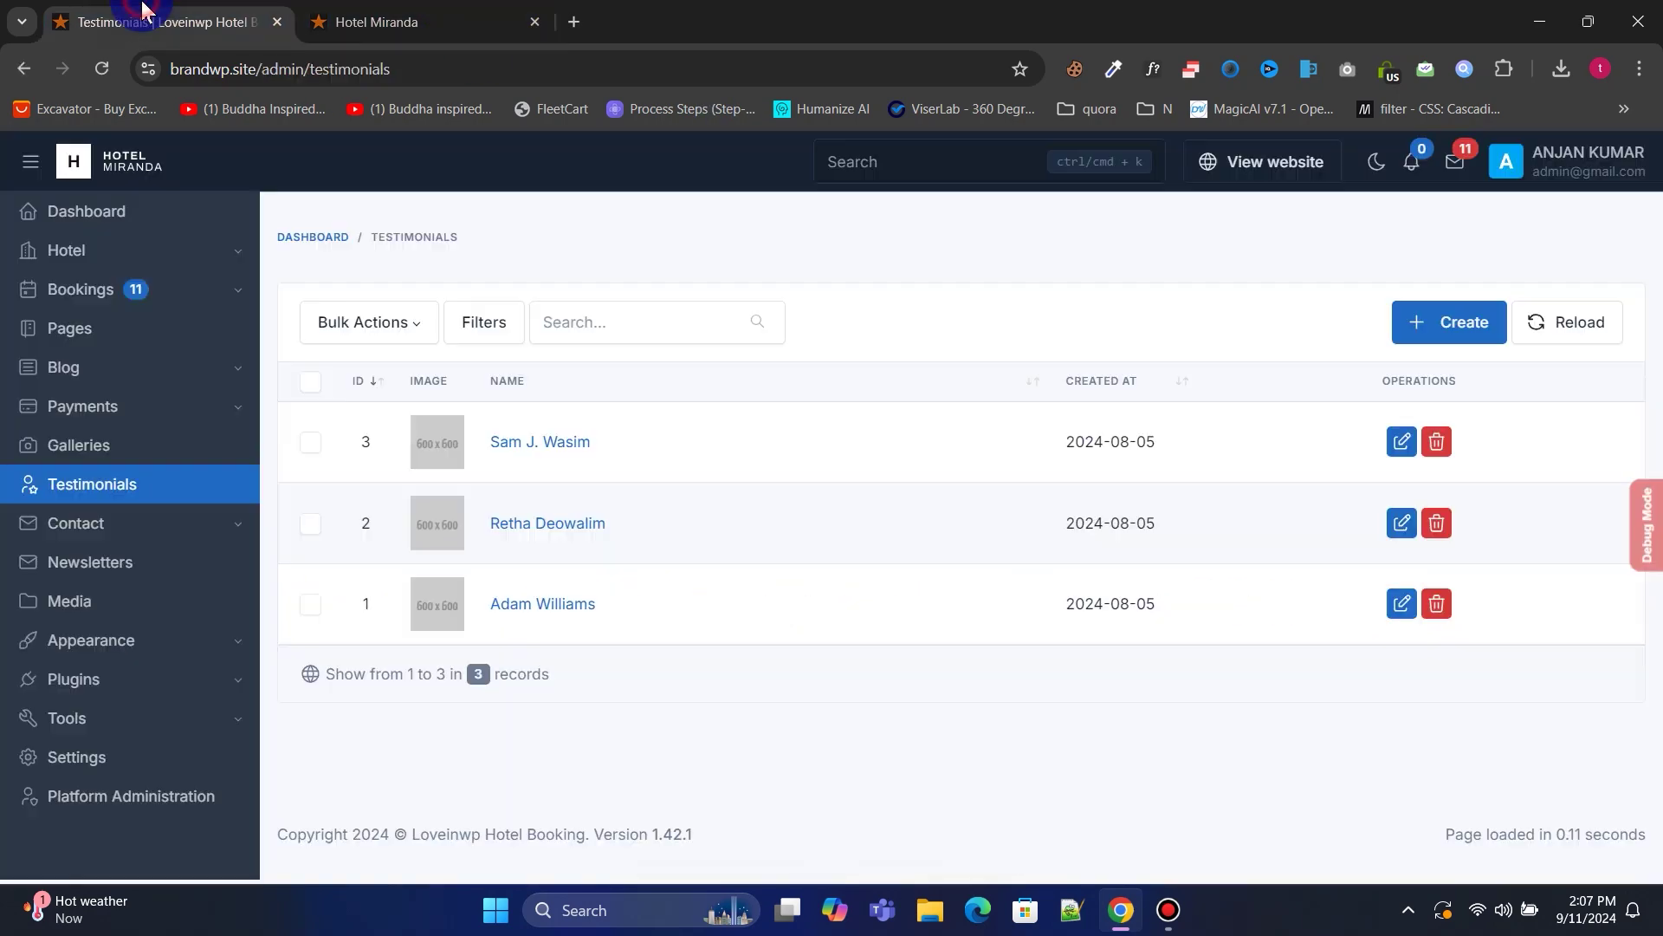
left_click(149, 522)
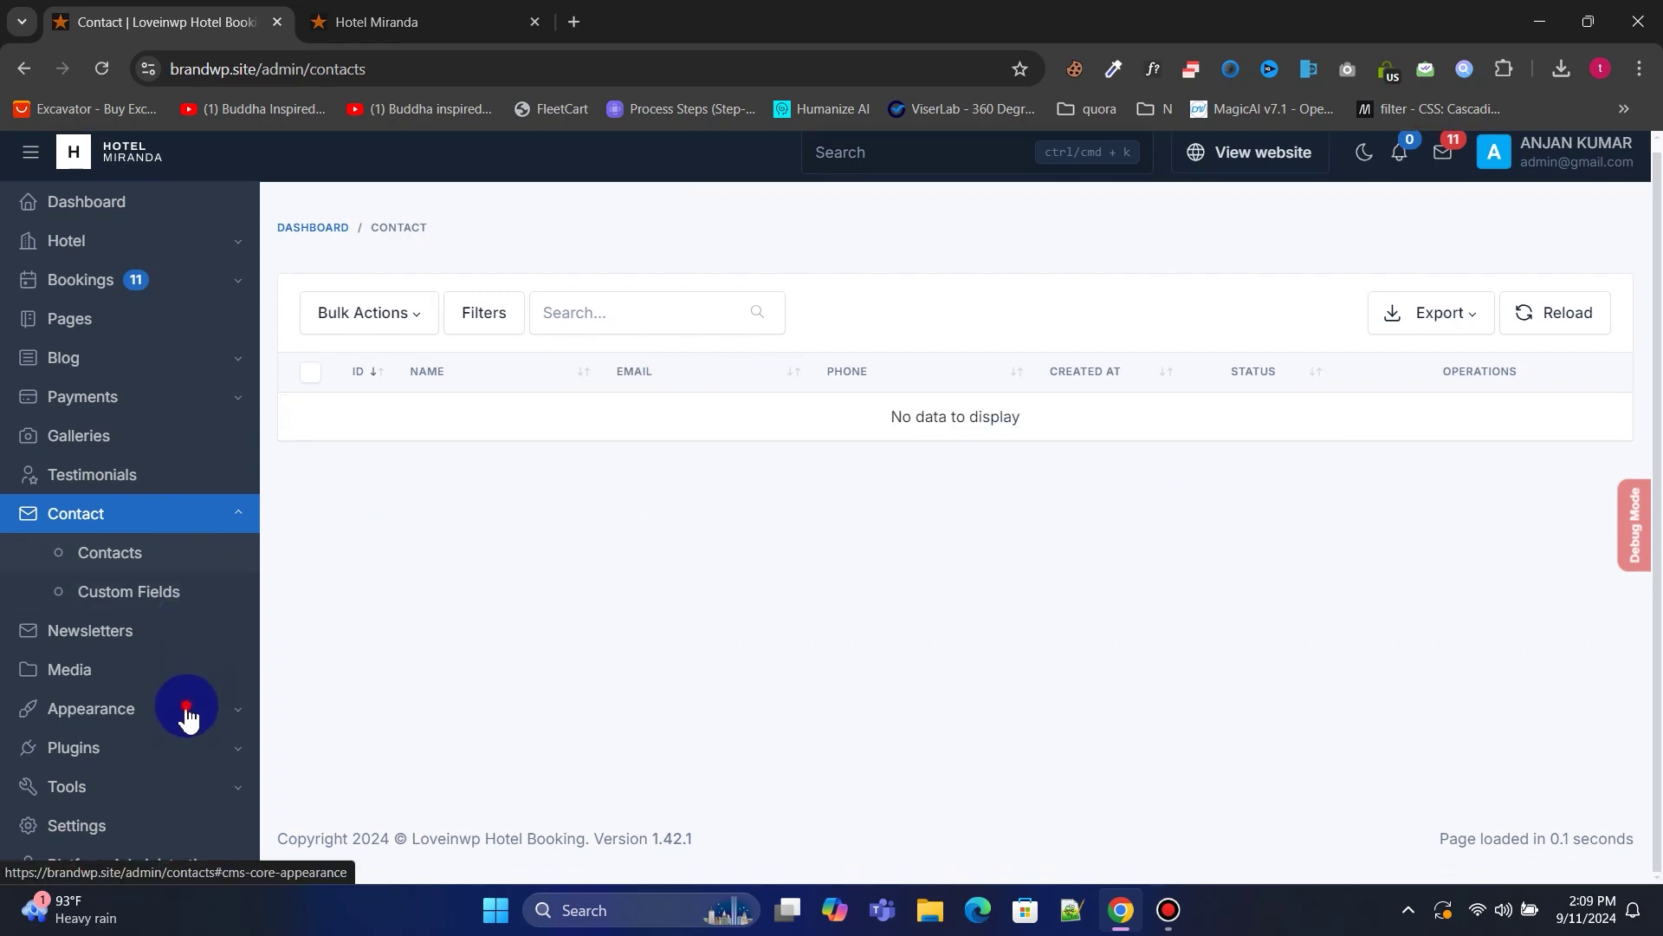
left_click(187, 712)
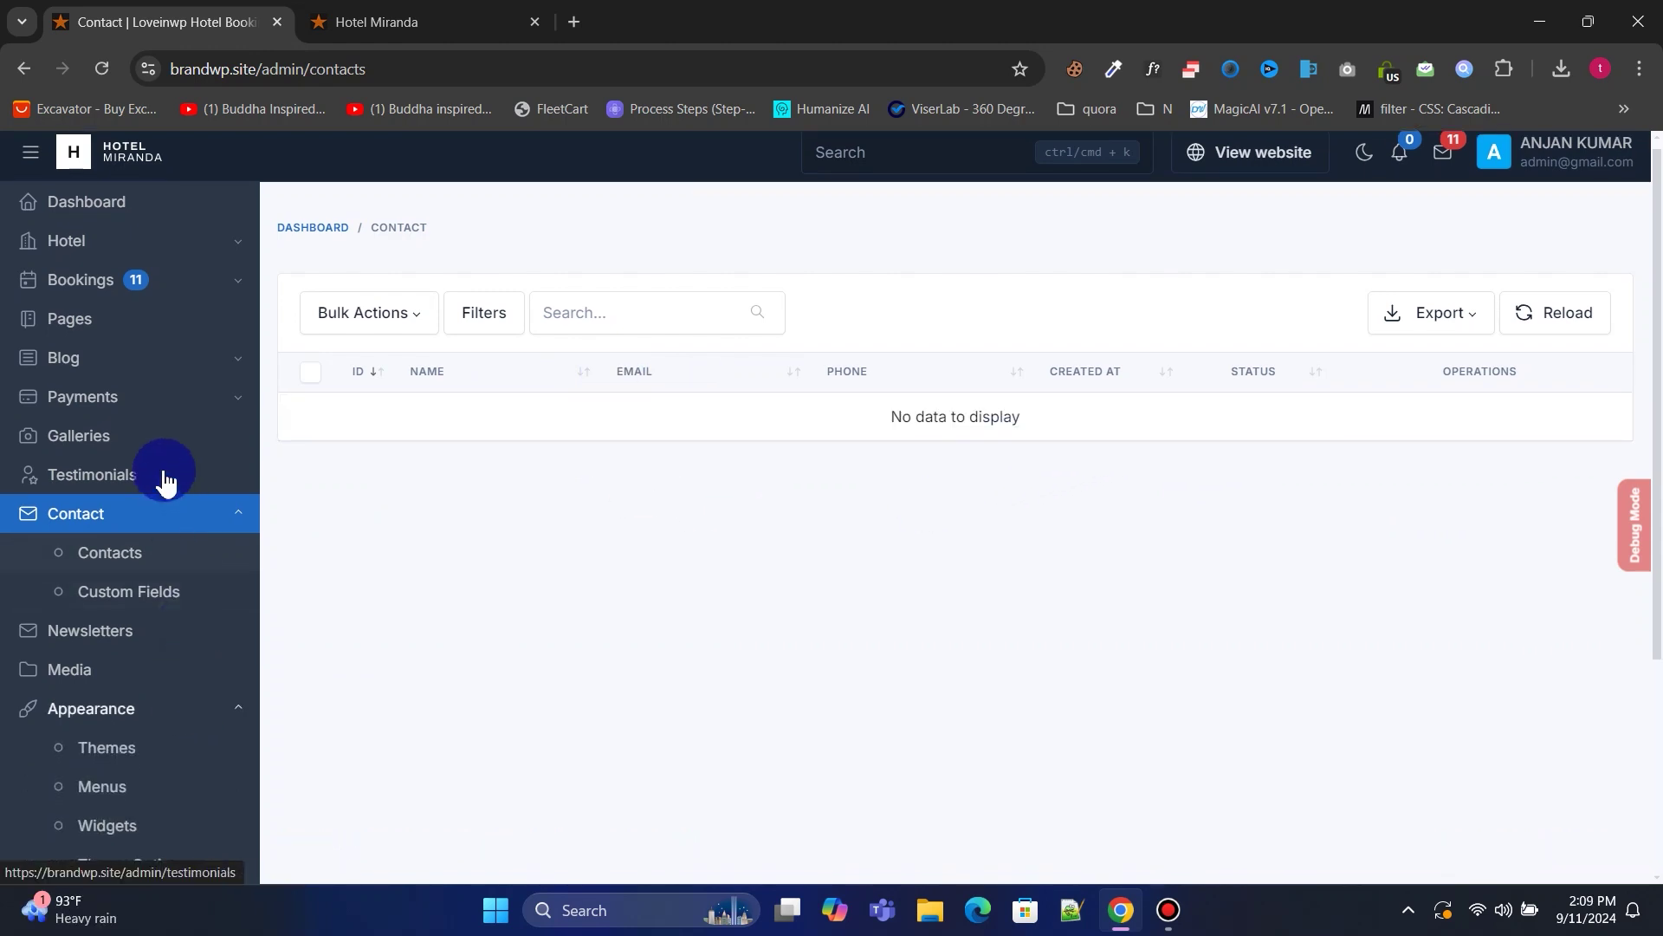
scroll(164, 479, "down", 2)
- Review the navigation menus list alongside the live site's current navigation
left_click(97, 571)
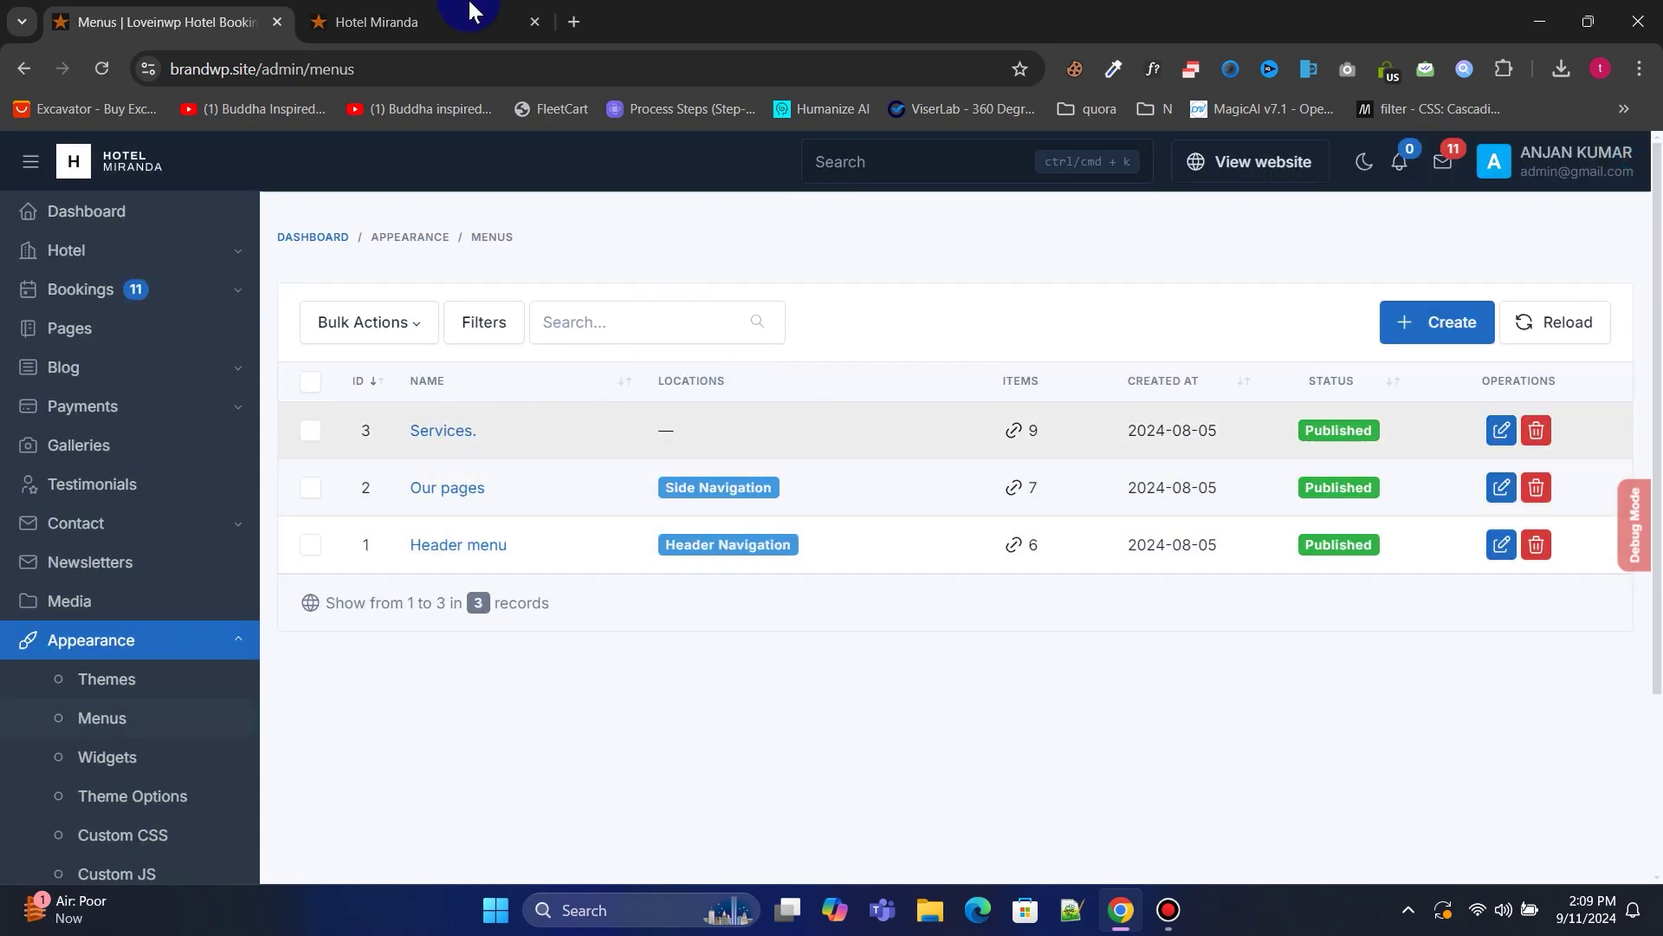
left_click(456, 25)
scroll(780, 401, "up", 5)
scroll(777, 400, "up", 5)
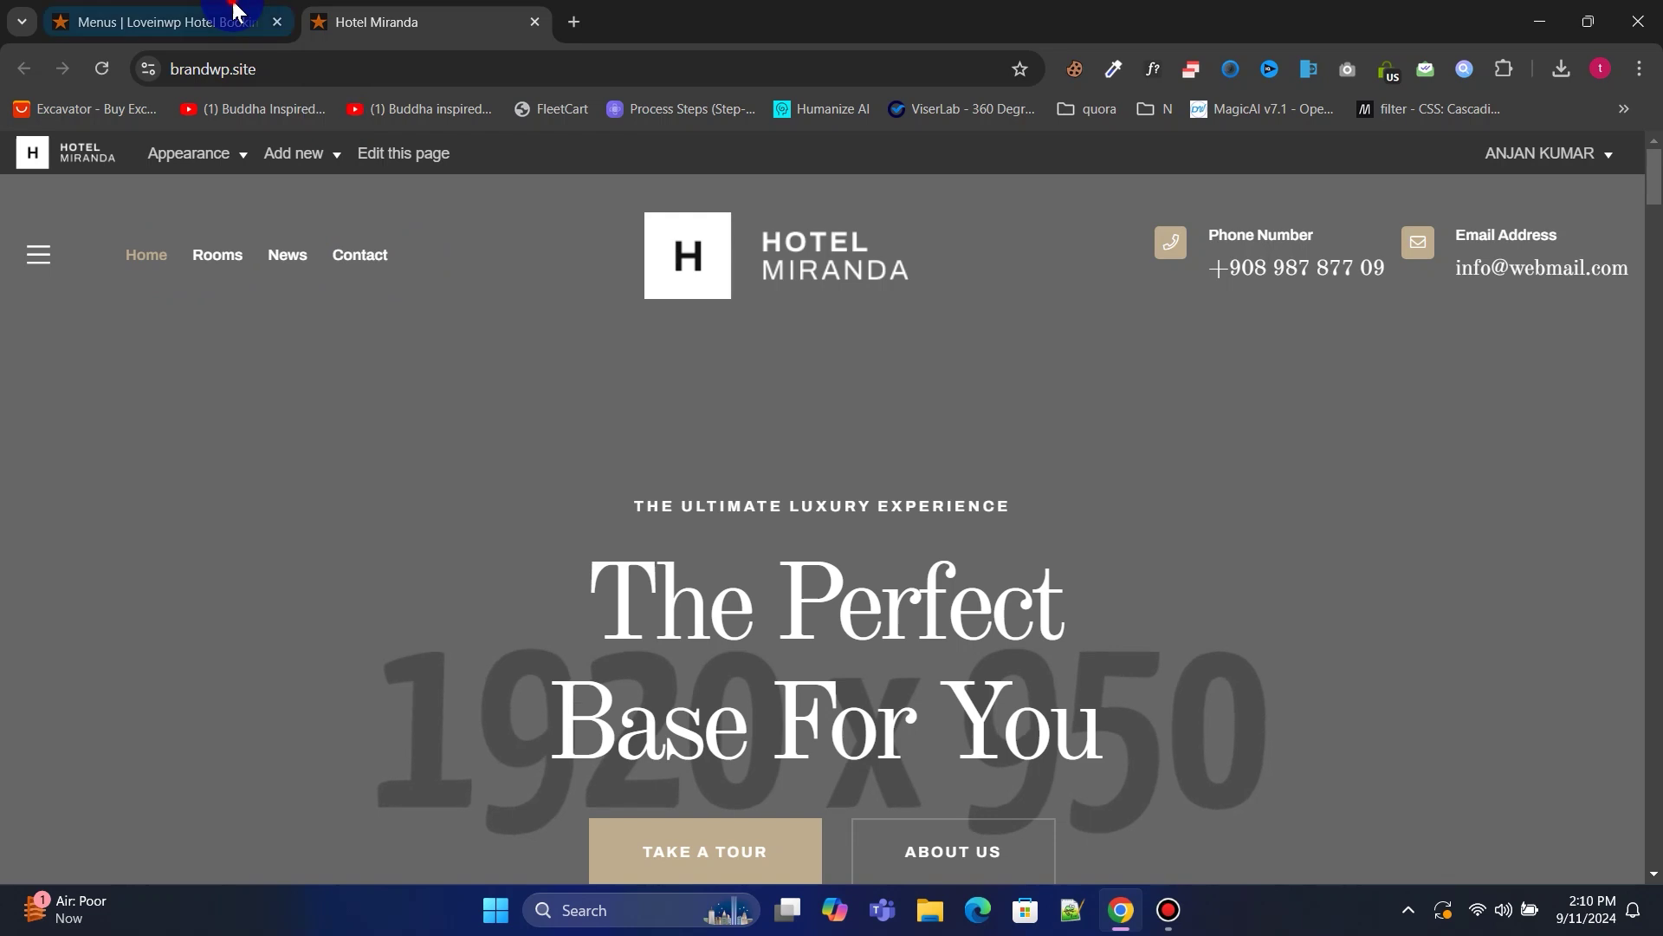
left_click(231, 19)
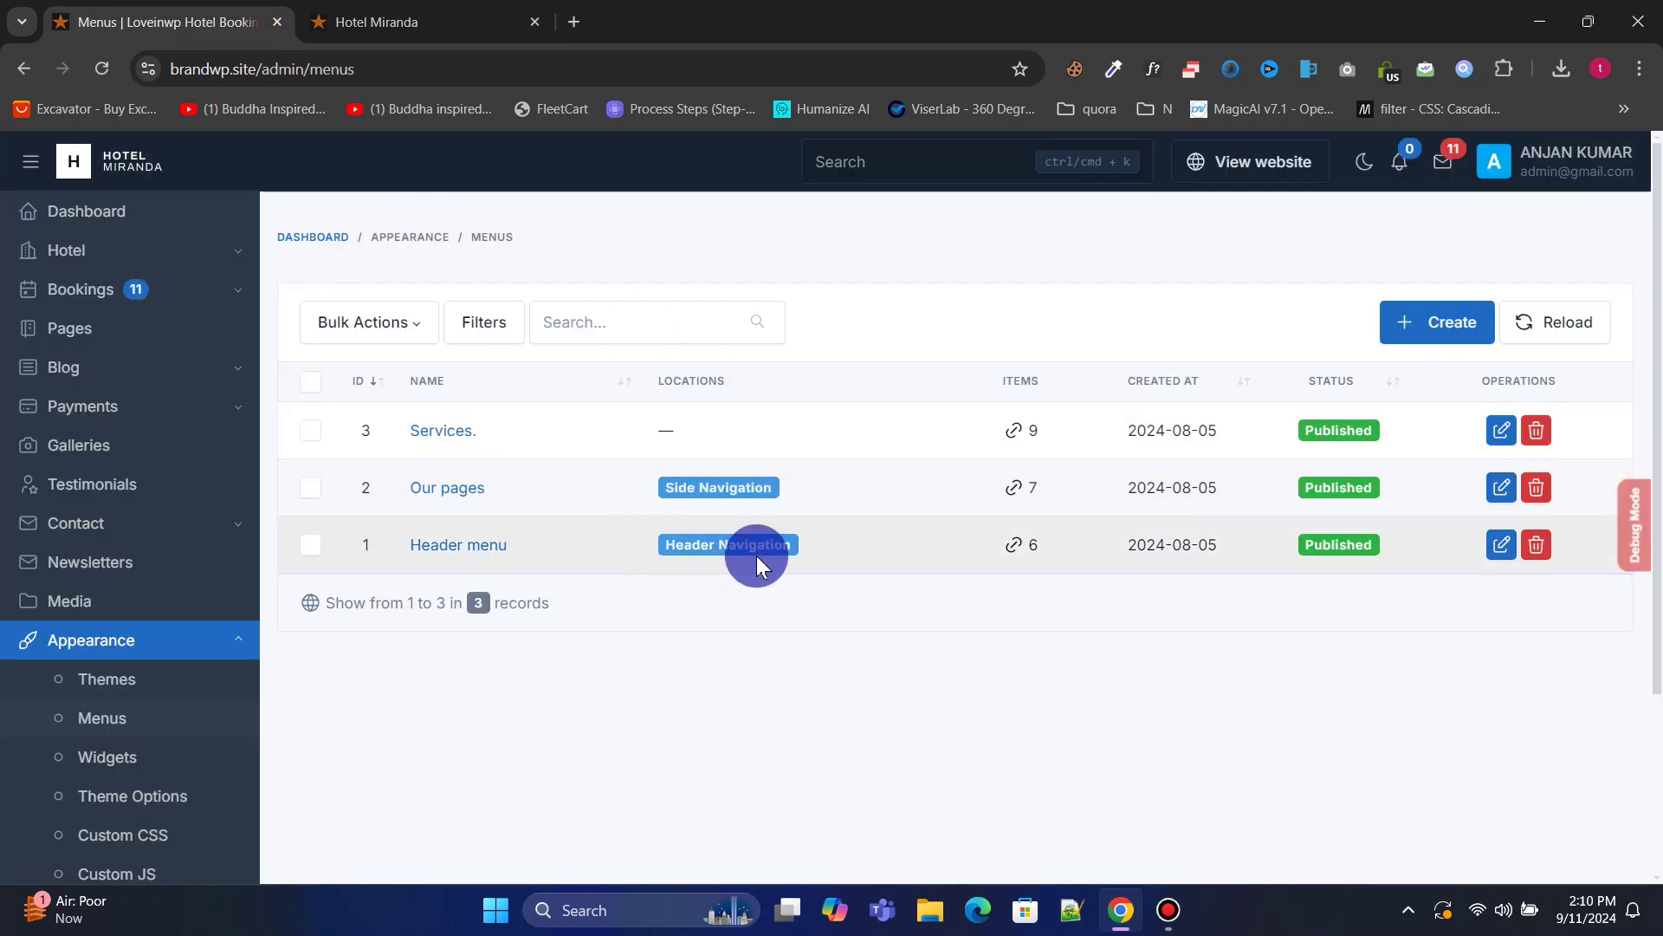
- In the Header menu, start a custom link named 'My Account'
left_click(1495, 549)
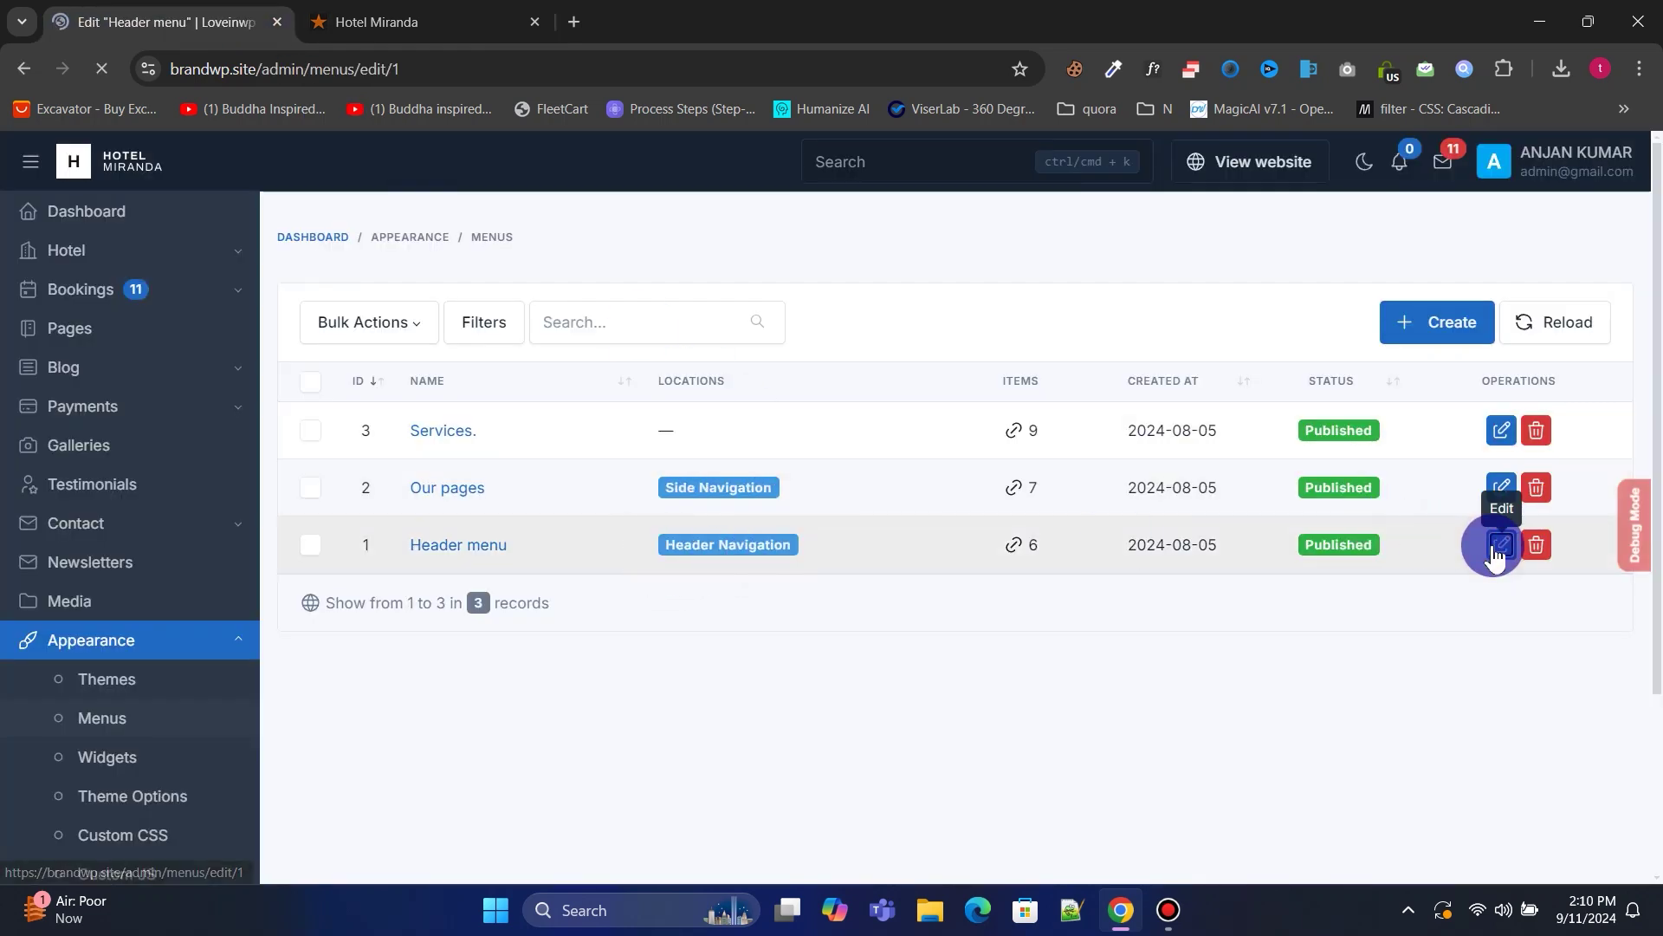
scroll(506, 587, "down", 2)
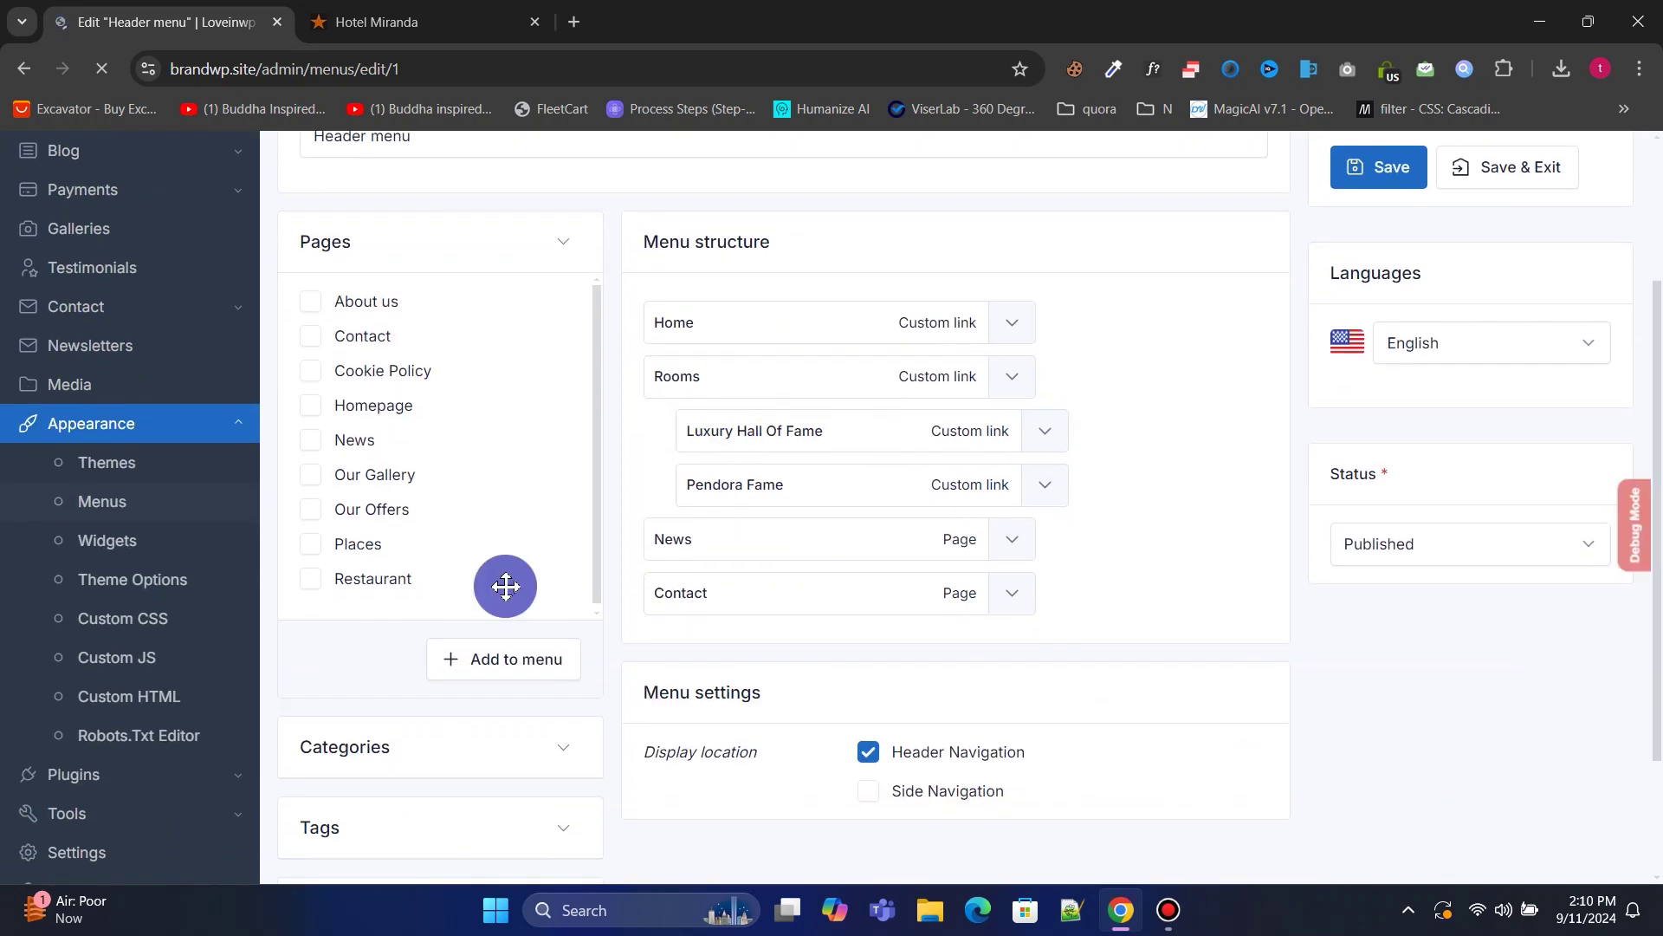
scroll(446, 691, "down", 2)
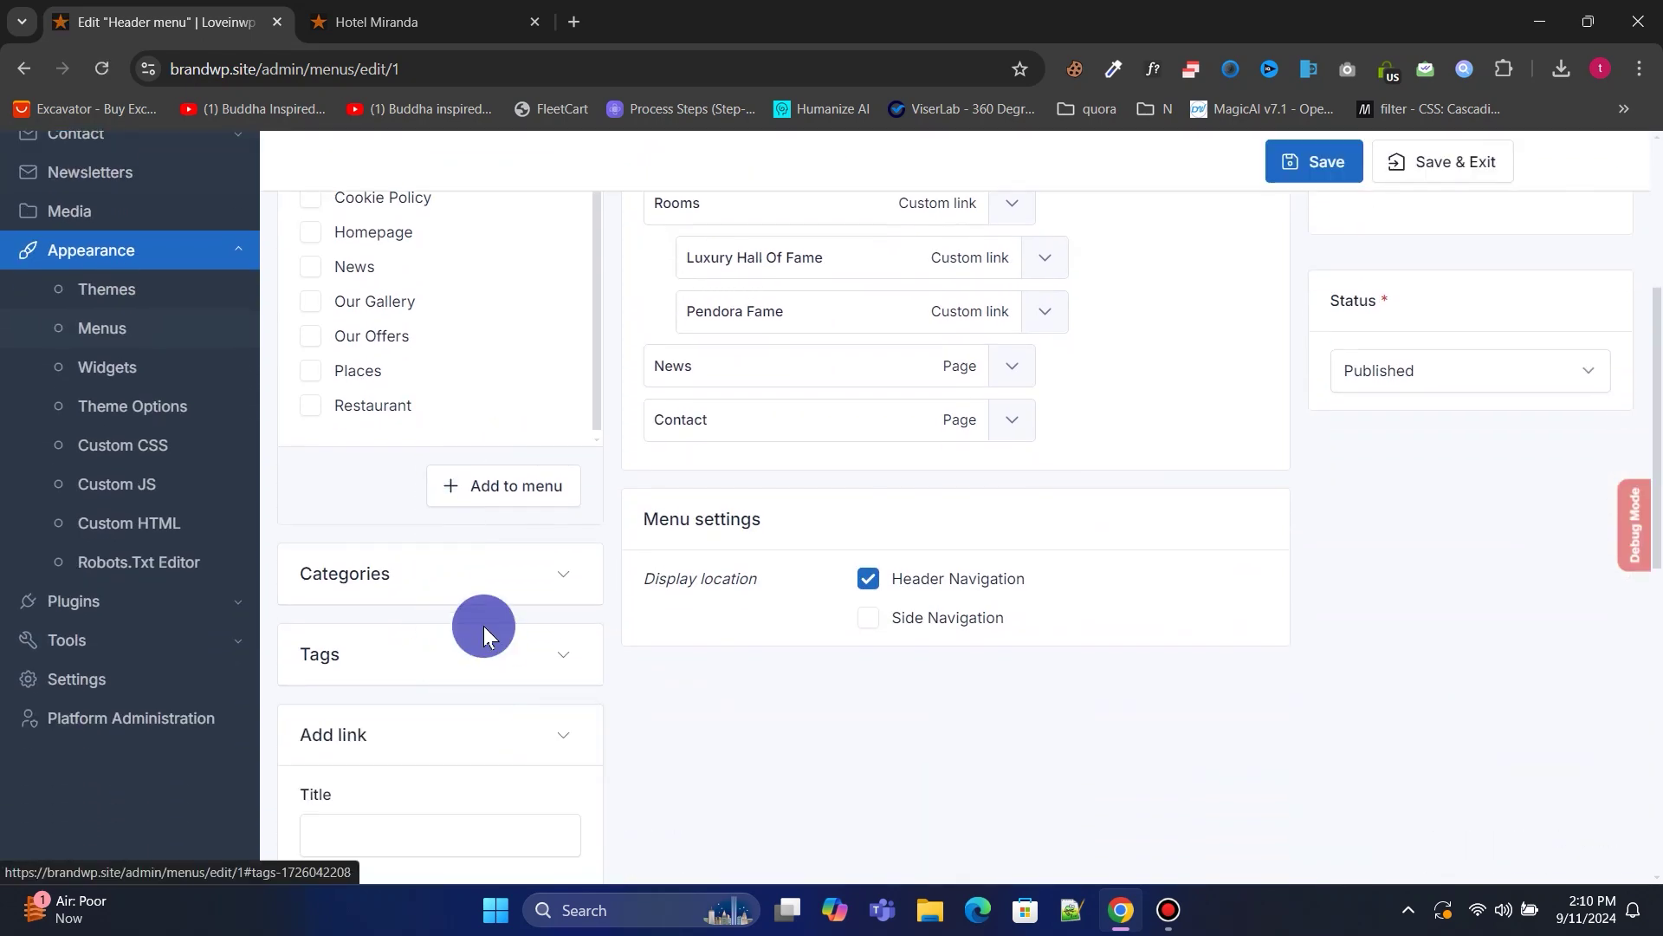
scroll(484, 626, "down", 2)
left_click(437, 618)
type("Mmy Account")
- Point the My Account link to the site's login URL, add it to the Header menu and save
scroll(437, 618, "down", 1)
key("ctrl+l")
left_click(557, 620)
type("https://brandwp.site")
type("login")
scroll(453, 632, "down", 5)
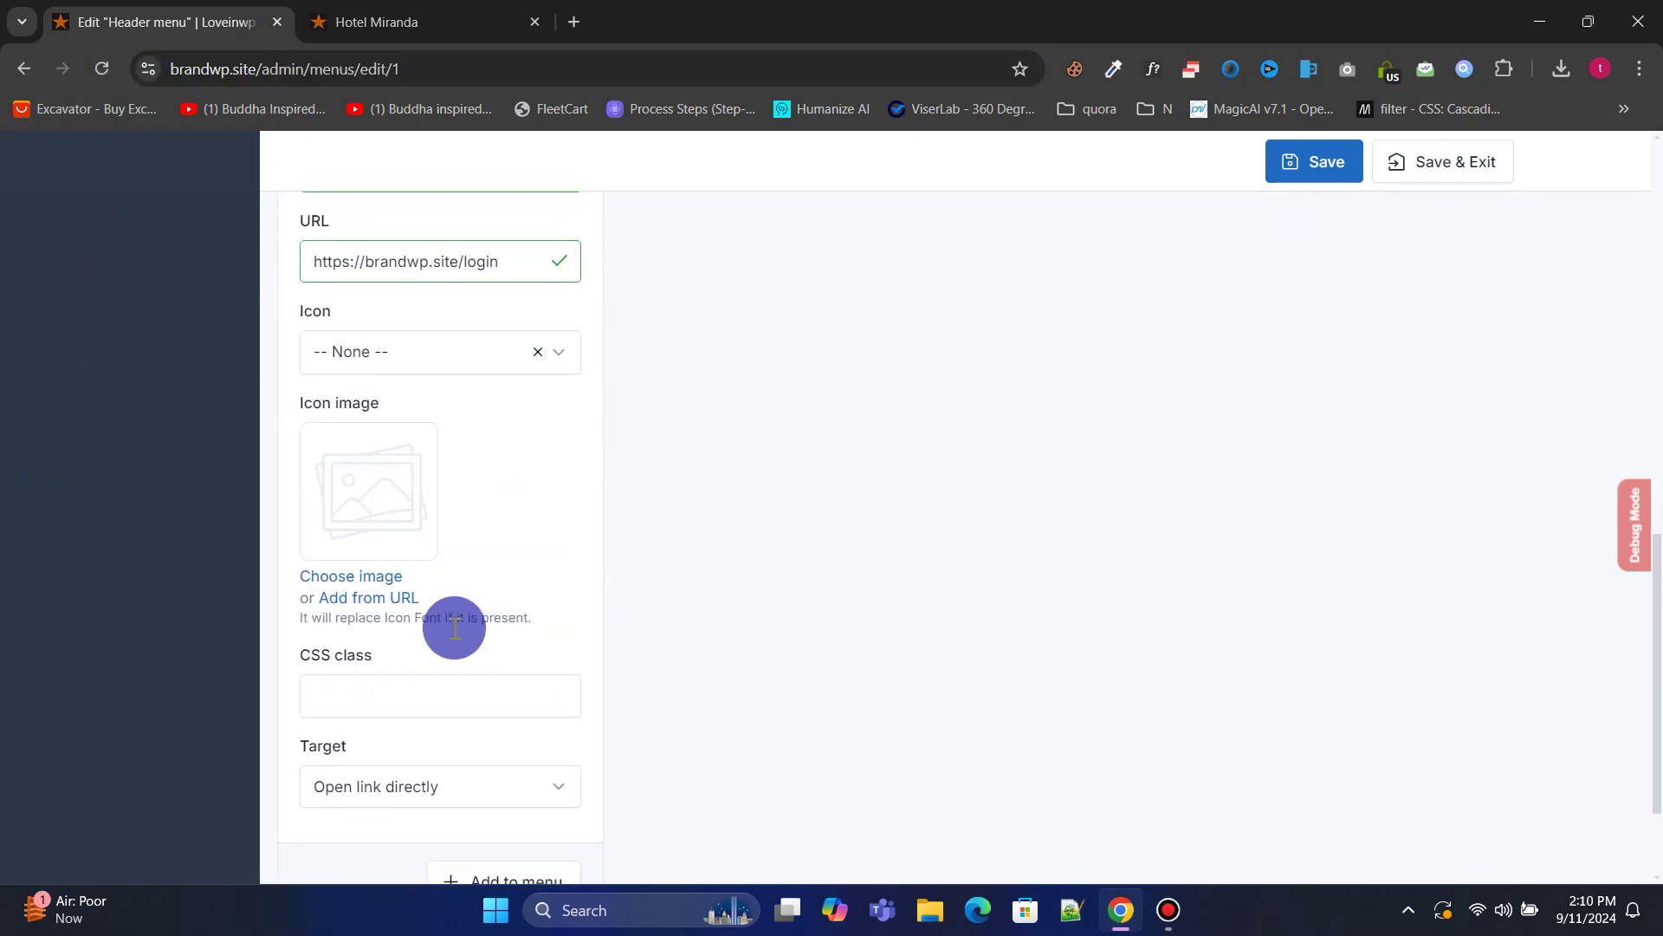
left_click(510, 725)
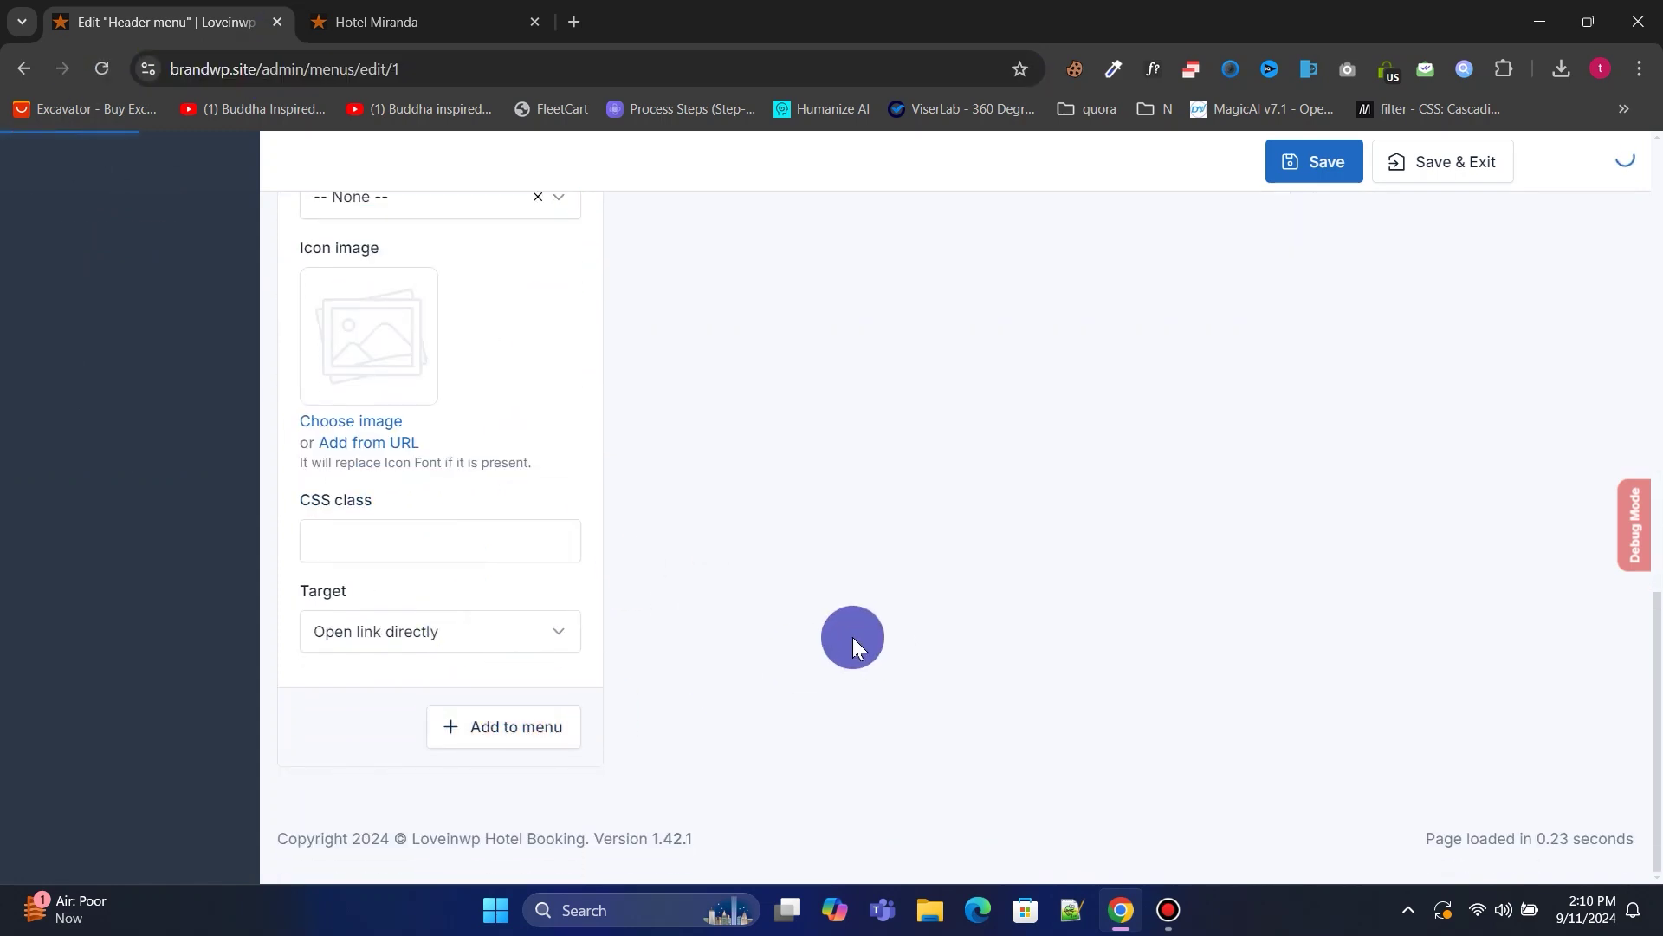
scroll(852, 637, "up", 10)
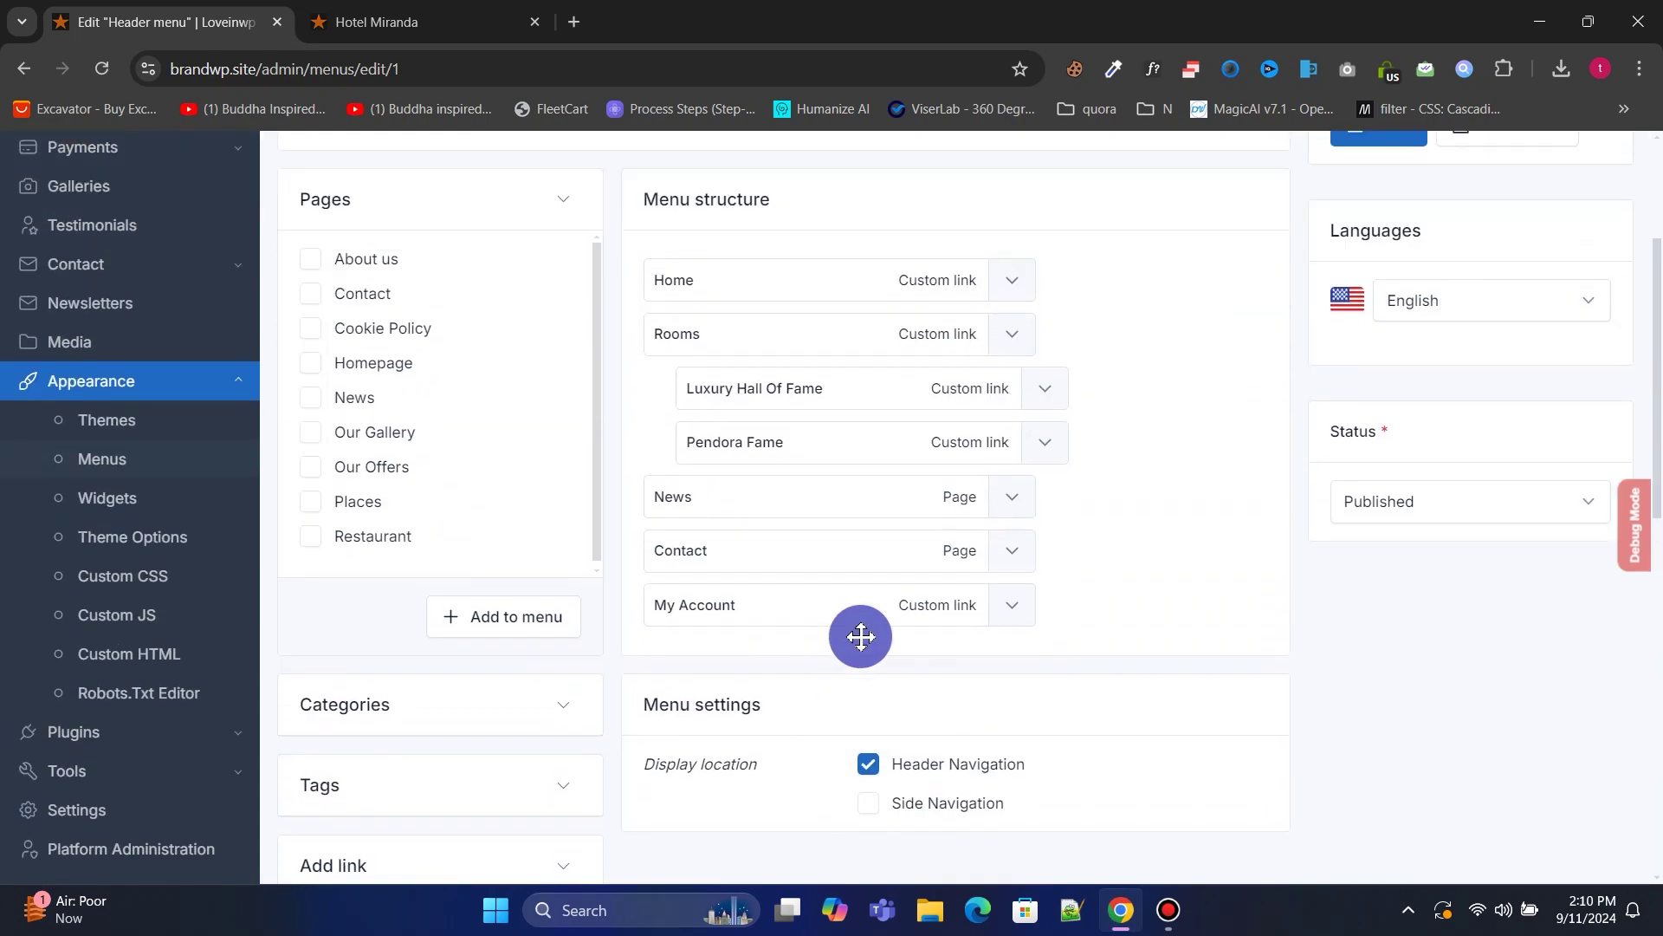
left_click(1389, 165)
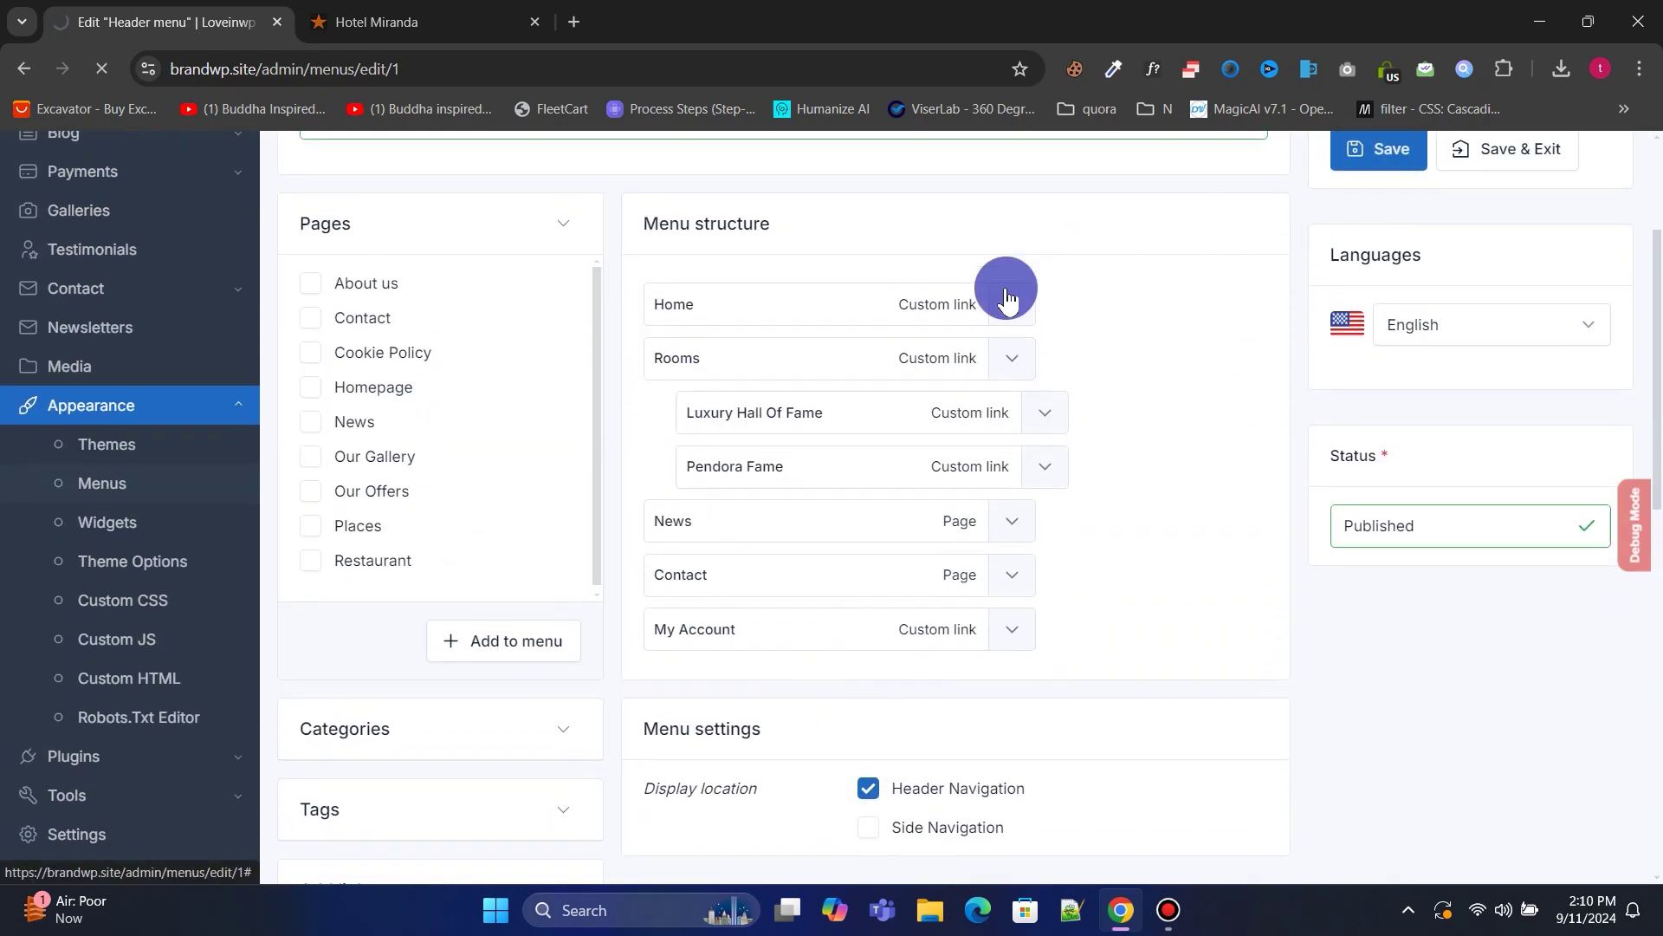
- Reload the live site and confirm My Account in the navigation opens the login page
left_click(419, 19)
left_click(101, 69)
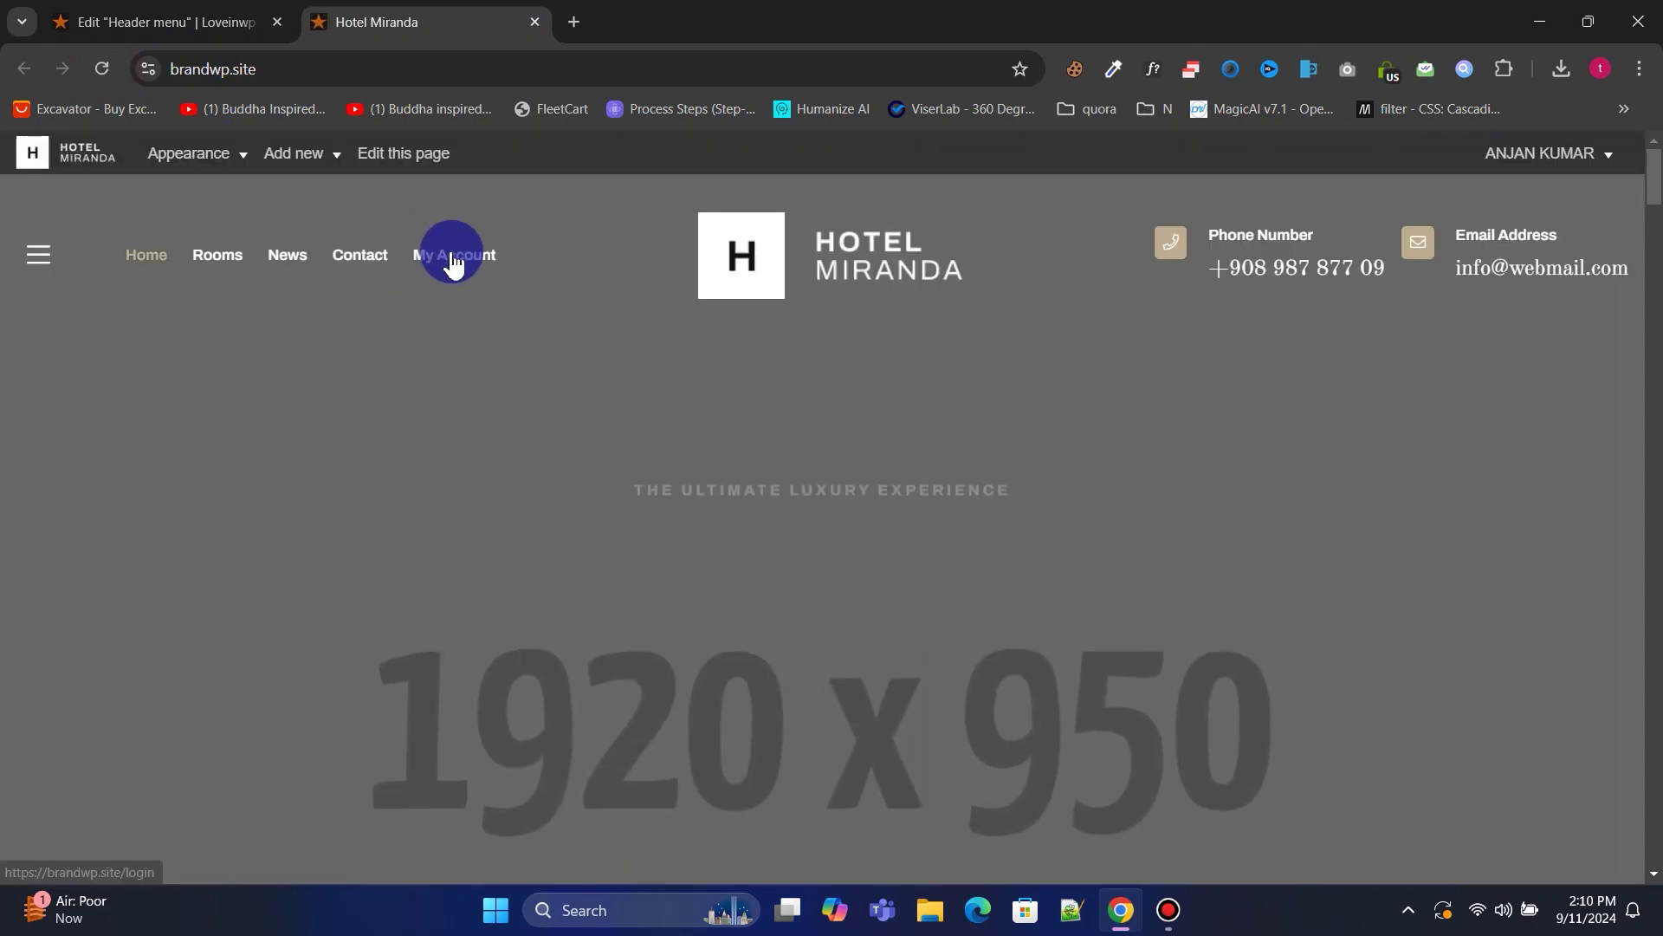
left_click(451, 256)
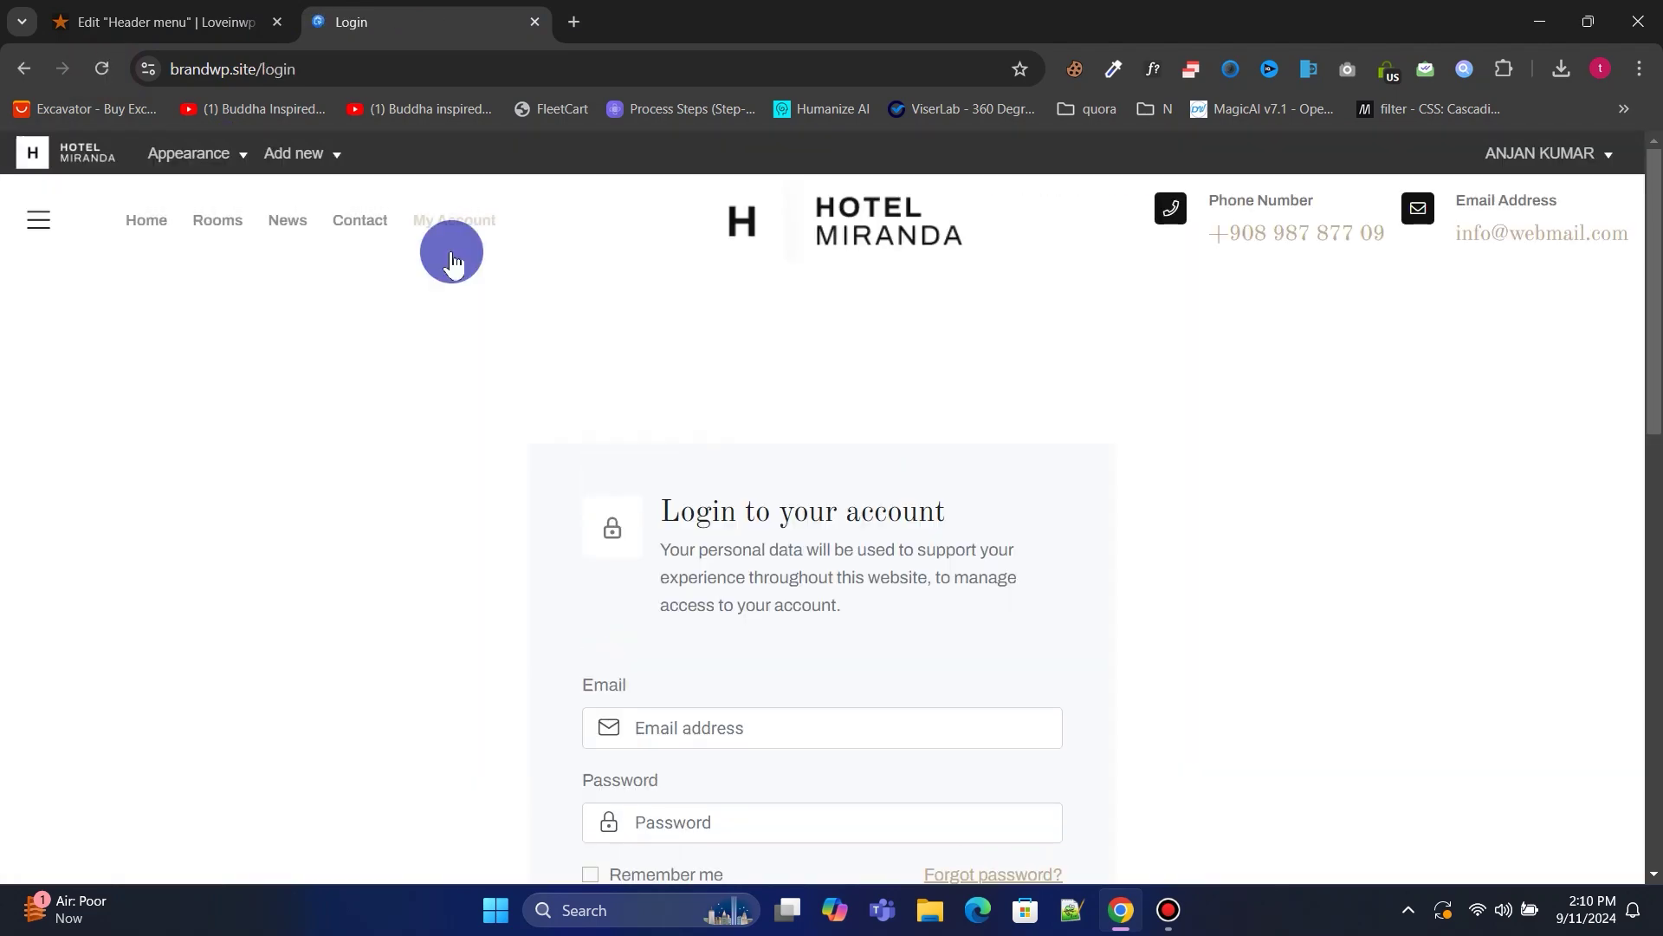
scroll(763, 555, "down", 4)
scroll(710, 459, "up", 4)
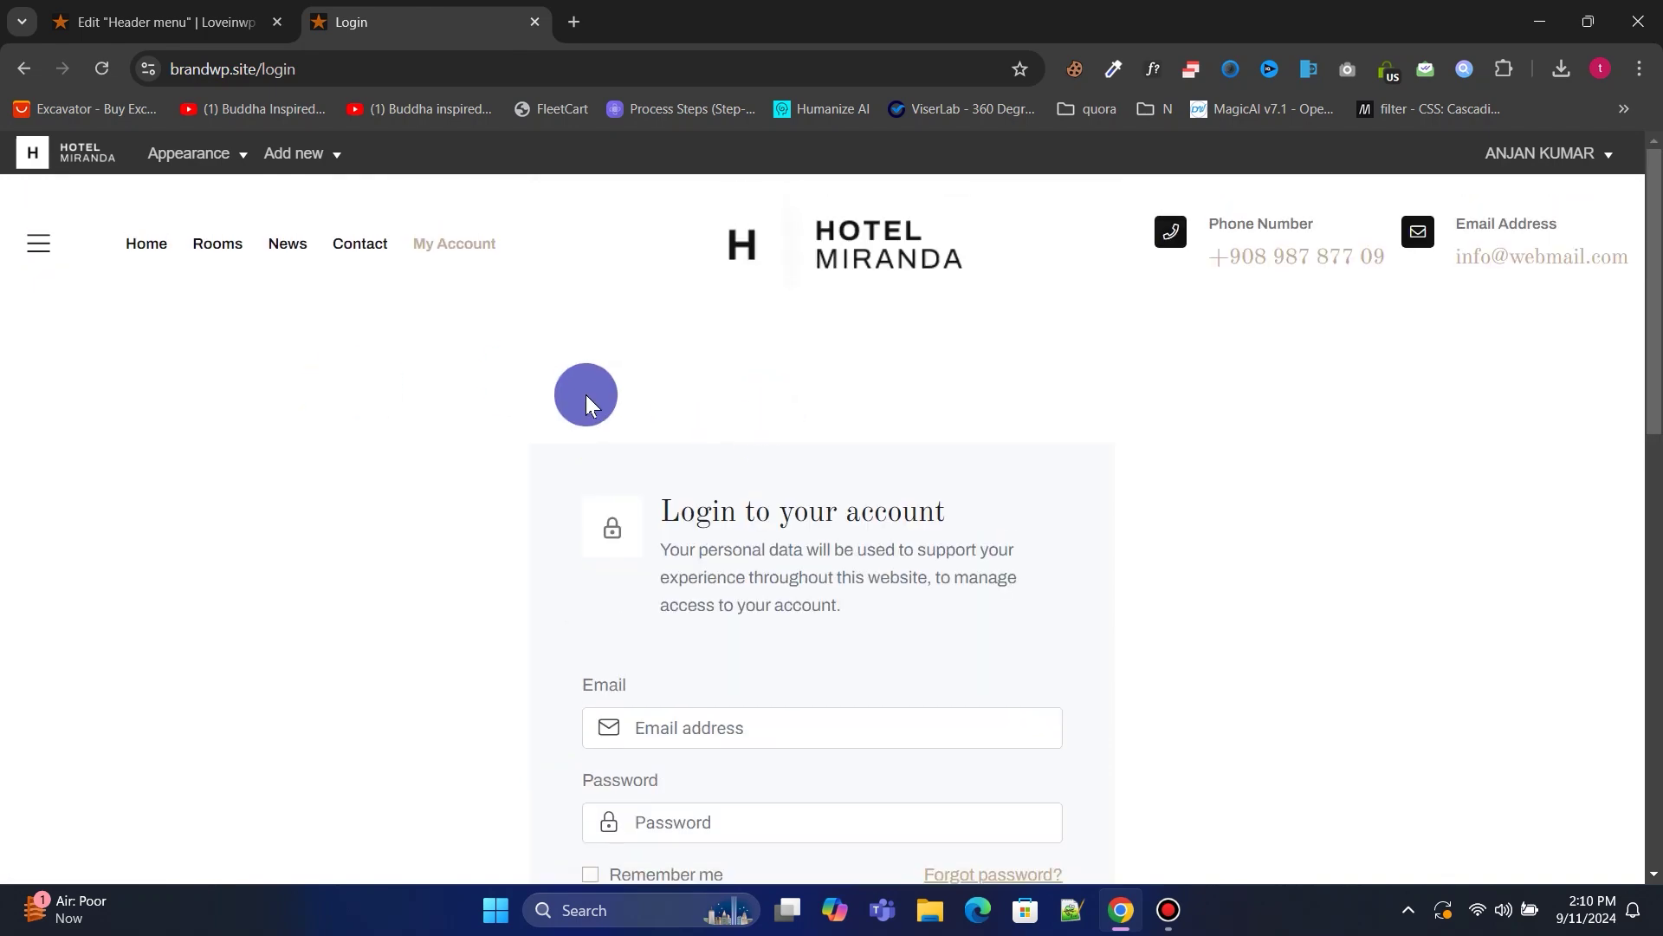
left_click(205, 10)
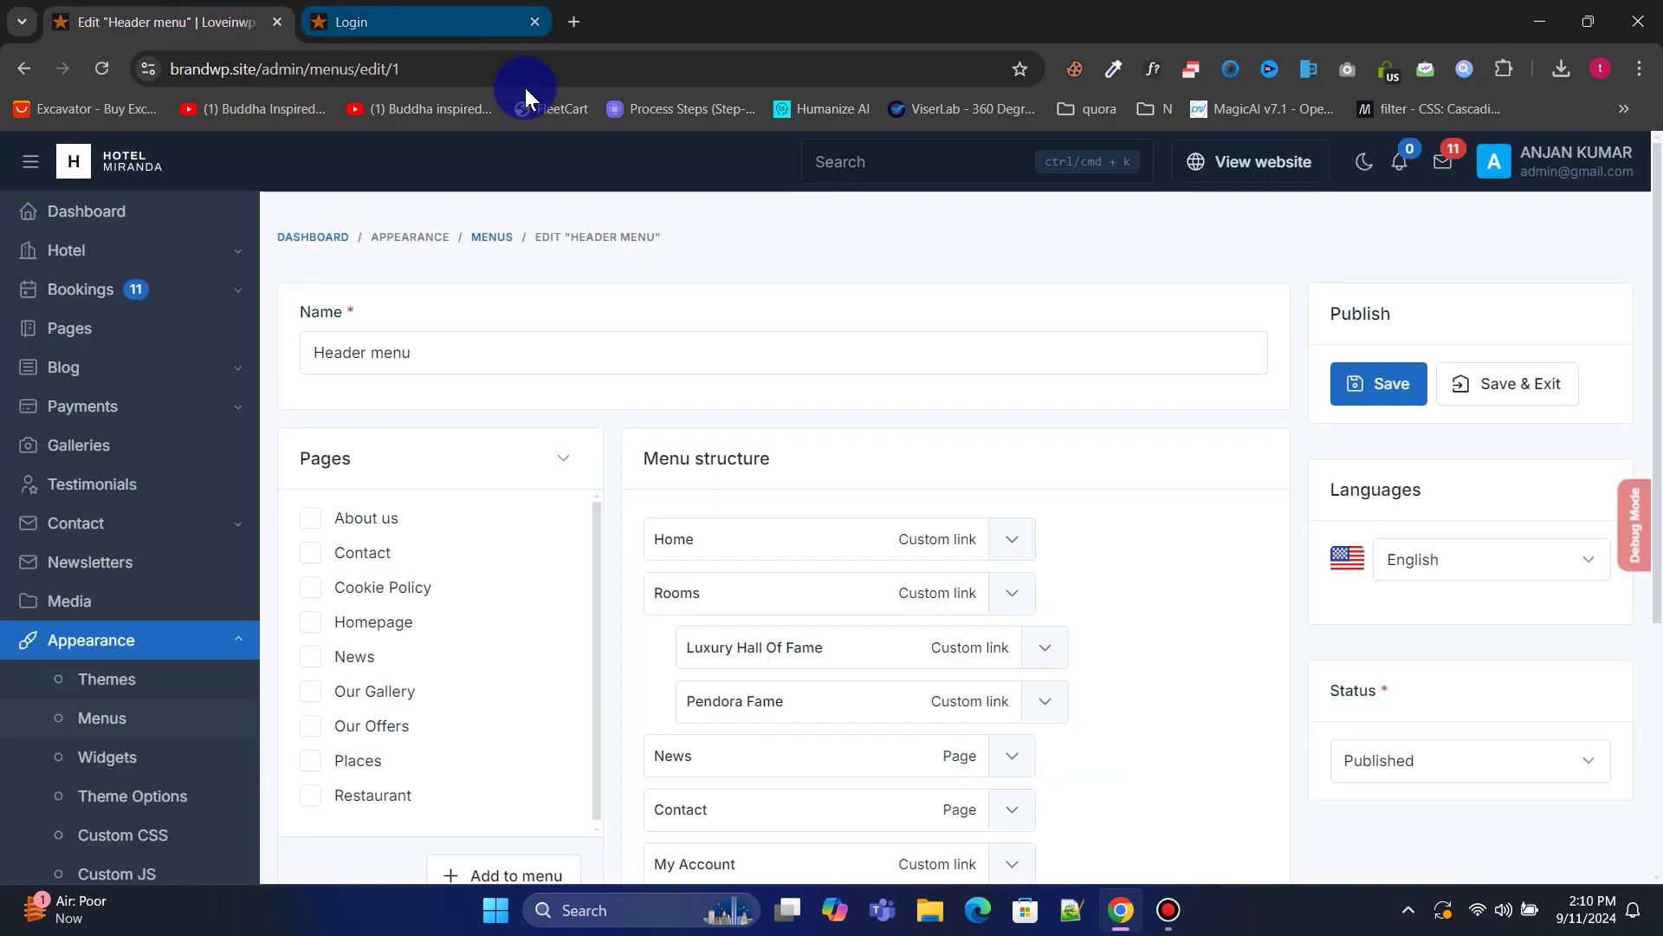
- Collapse the footer sidebar's Custom Menu widget and look over the empty Custom CSS editor
scroll(156, 416, "down", 3)
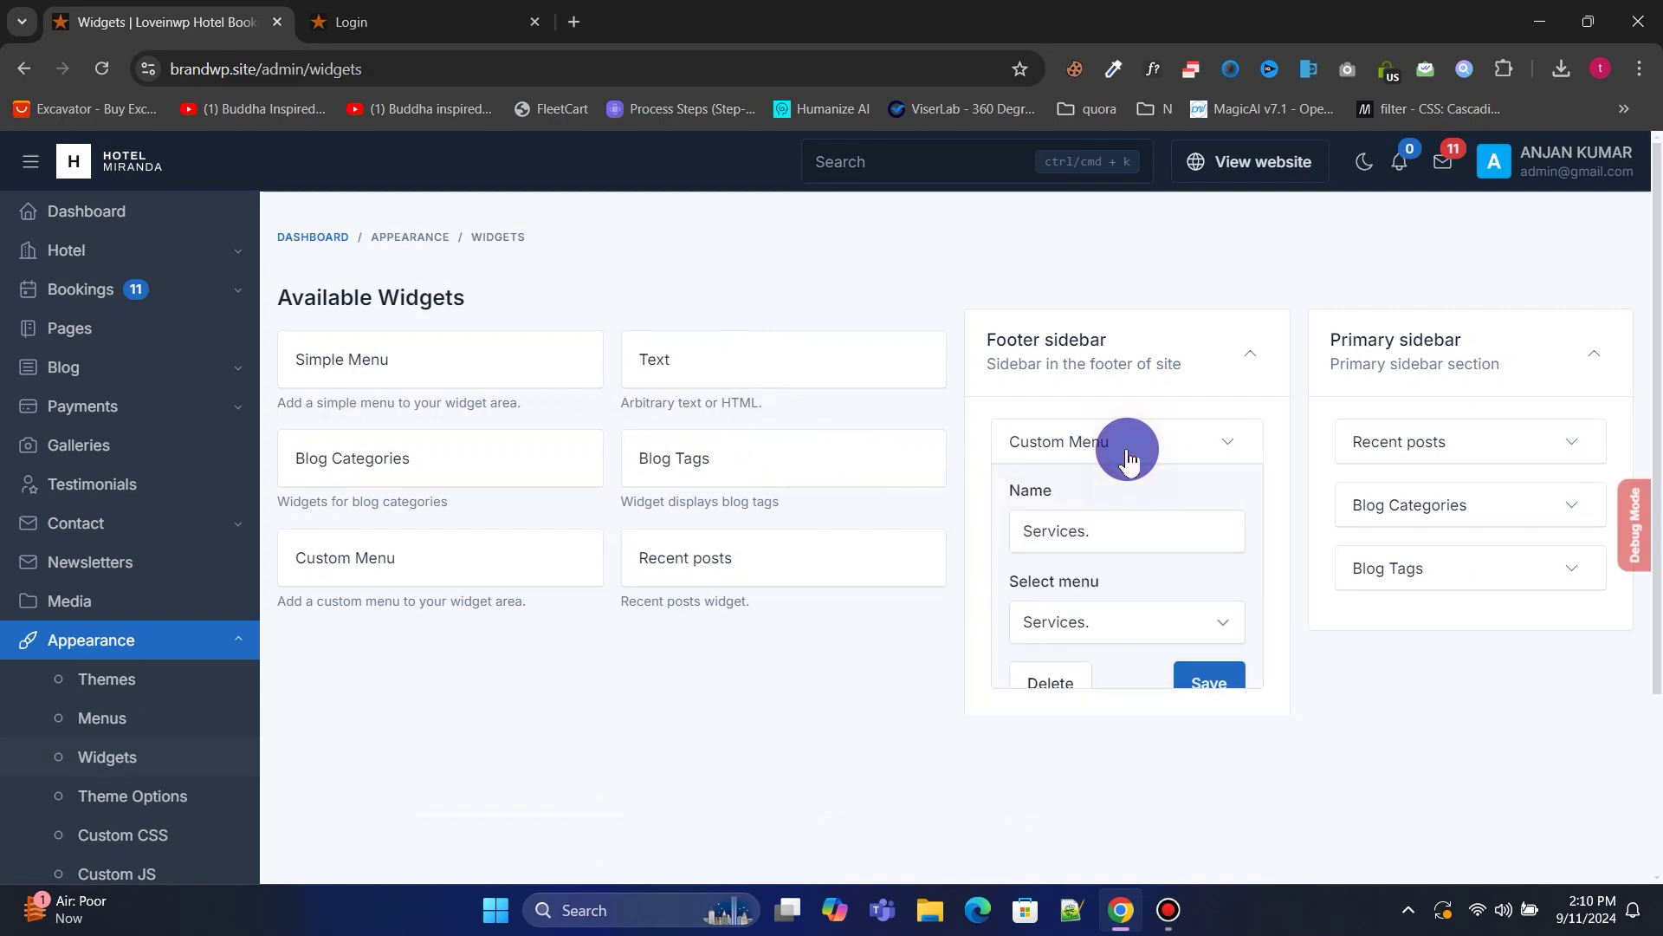
left_click(1053, 446)
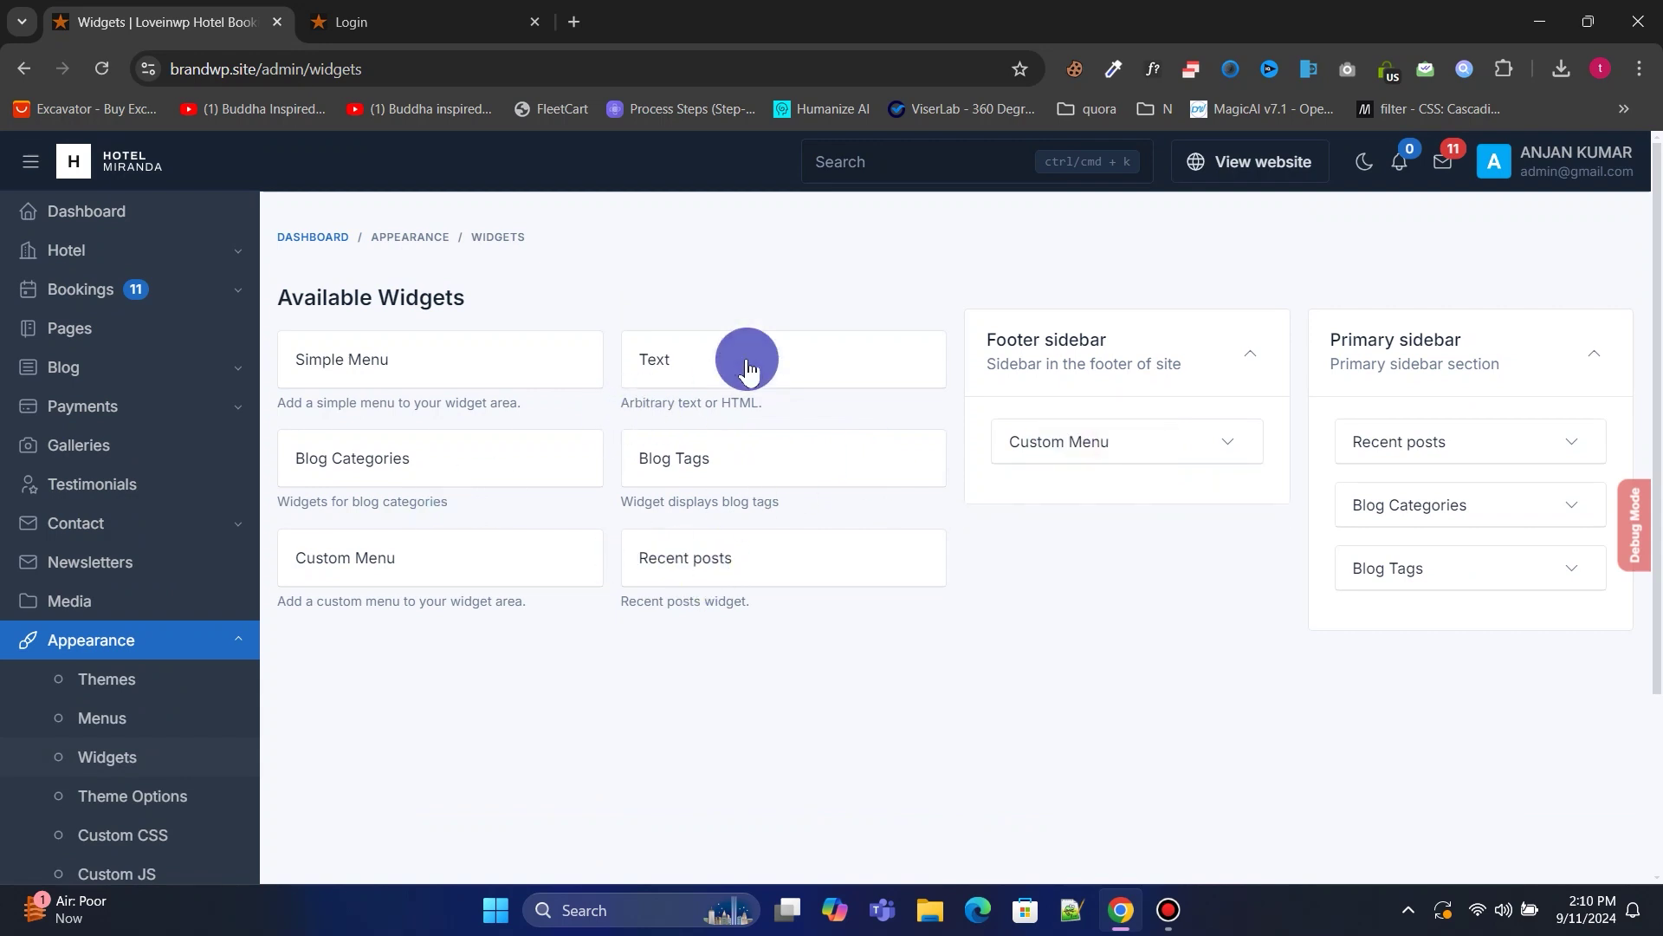
scroll(87, 589, "down", 2)
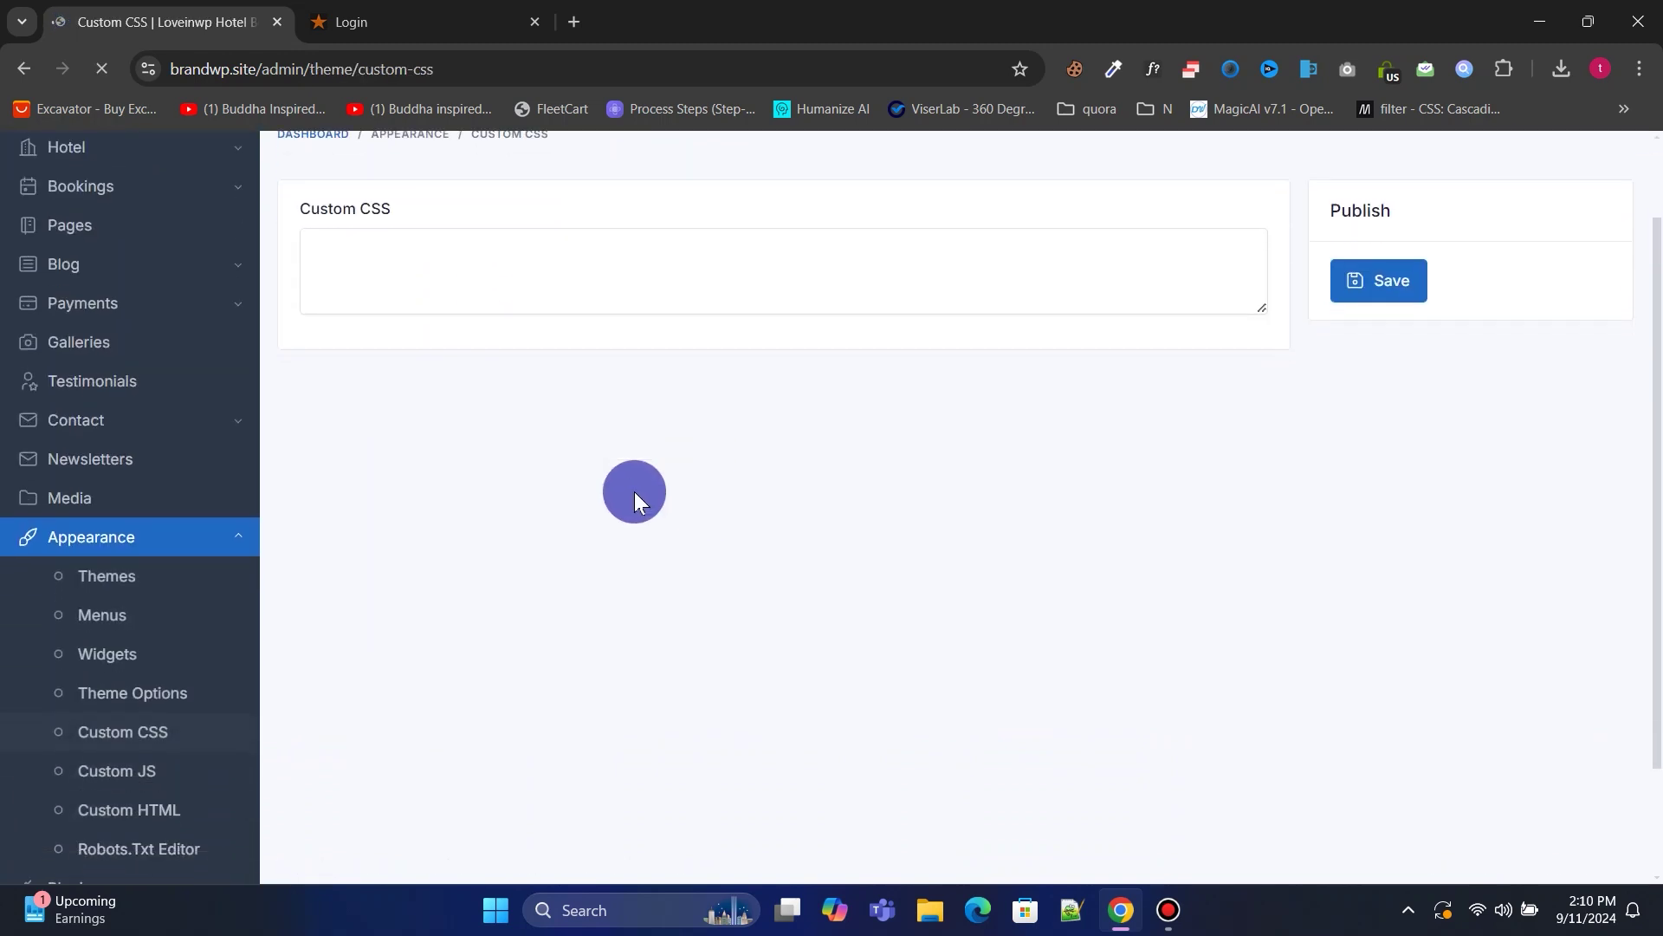
left_click(542, 372)
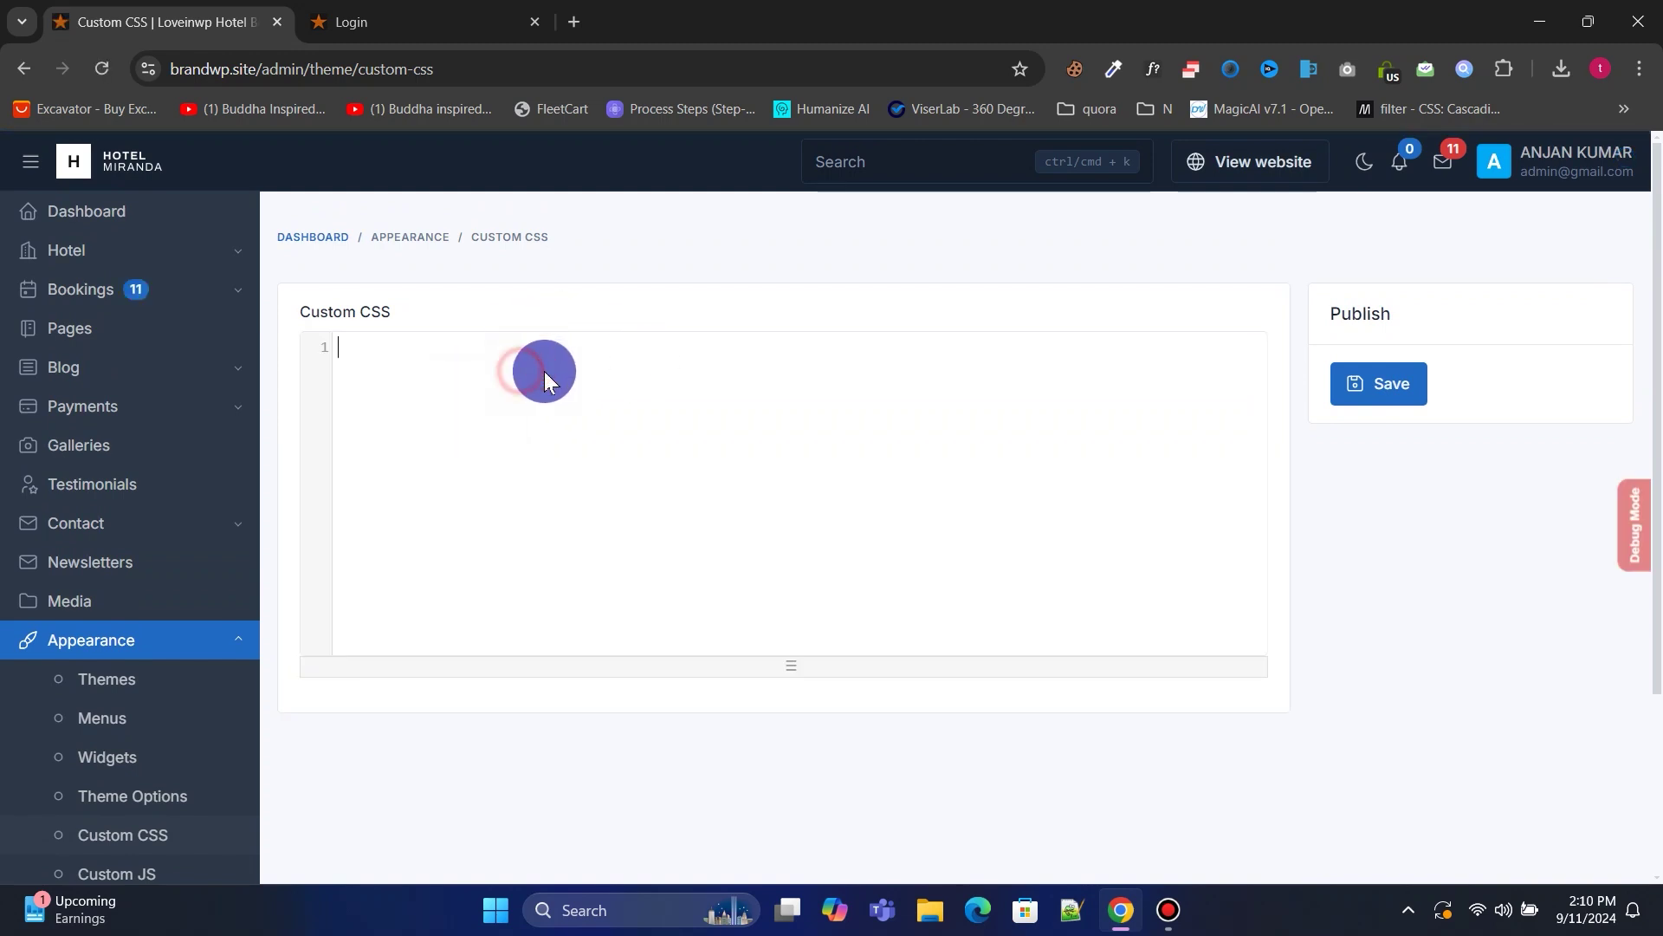
scroll(1125, 442, "down", 3)
scroll(524, 386, "up", 2)
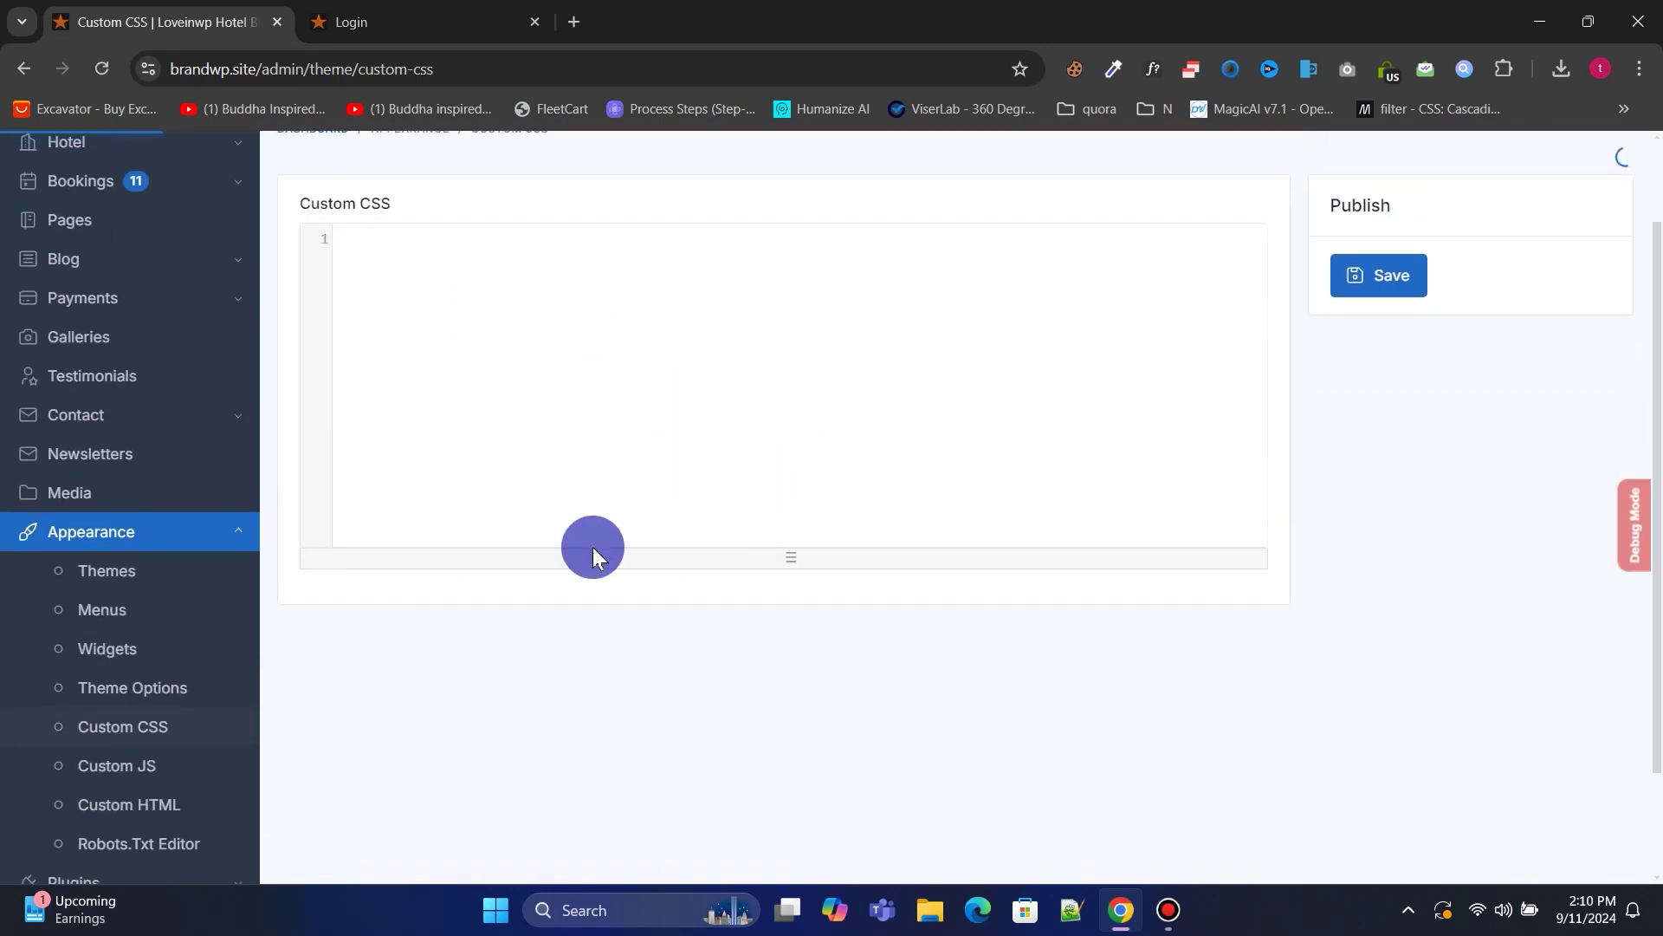
- Review the empty Header, Body and Footer JS editors on the Custom JS page
left_click(138, 774)
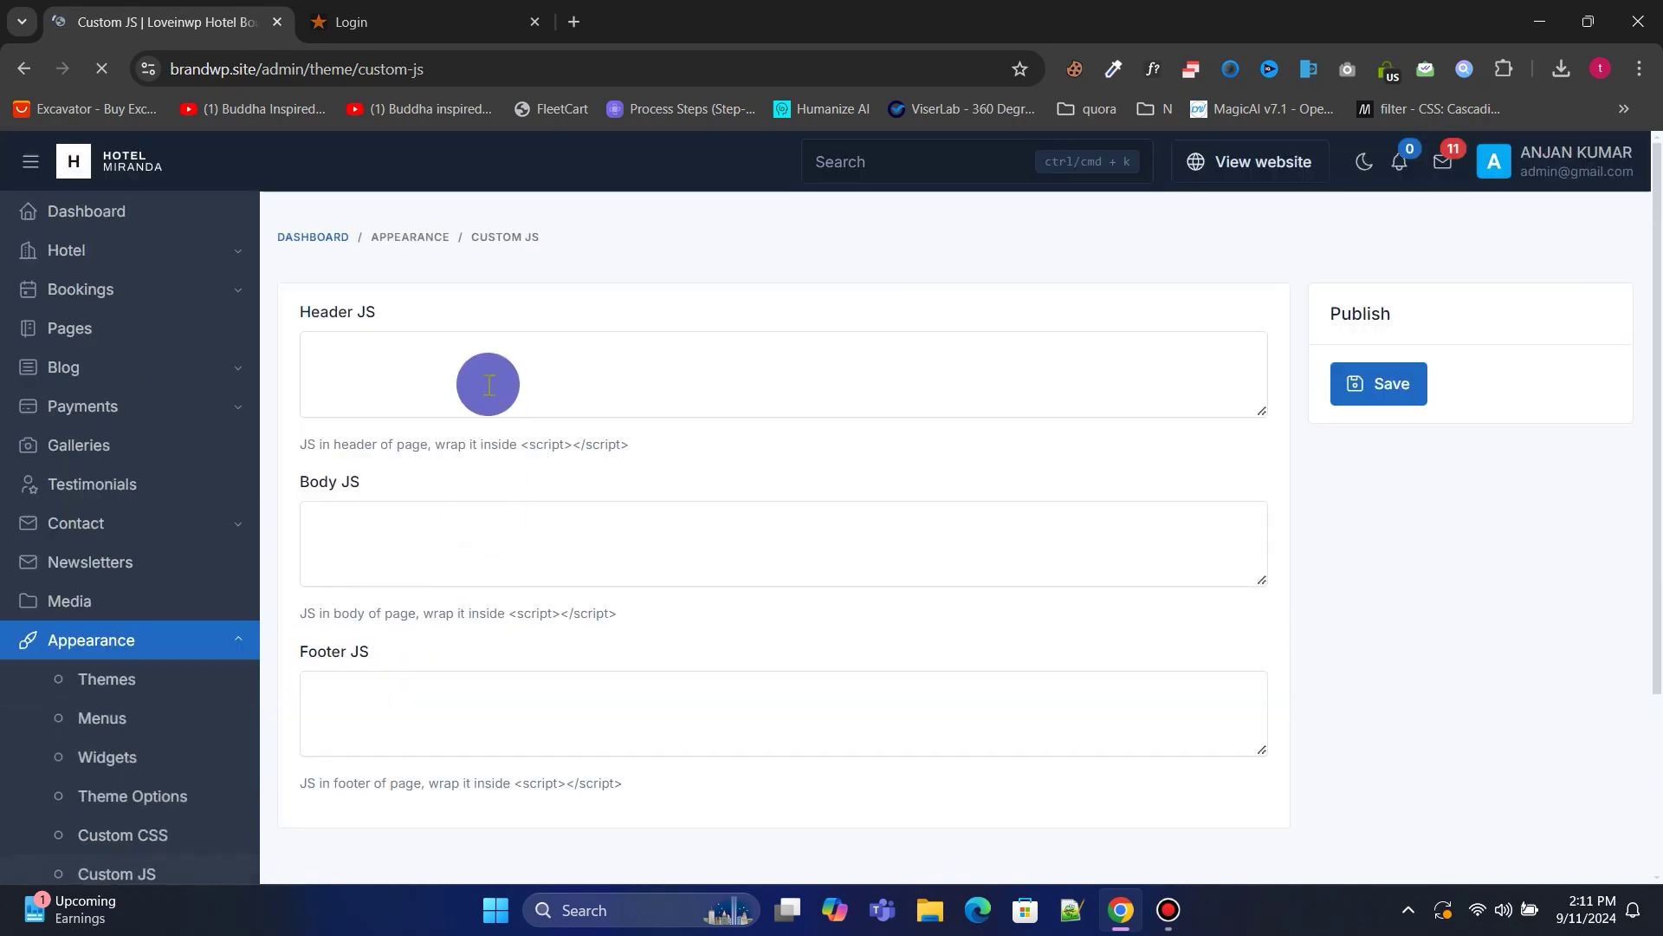
scroll(534, 529, "down", 8)
scroll(565, 620, "up", 5)
scroll(565, 620, "up", 3)
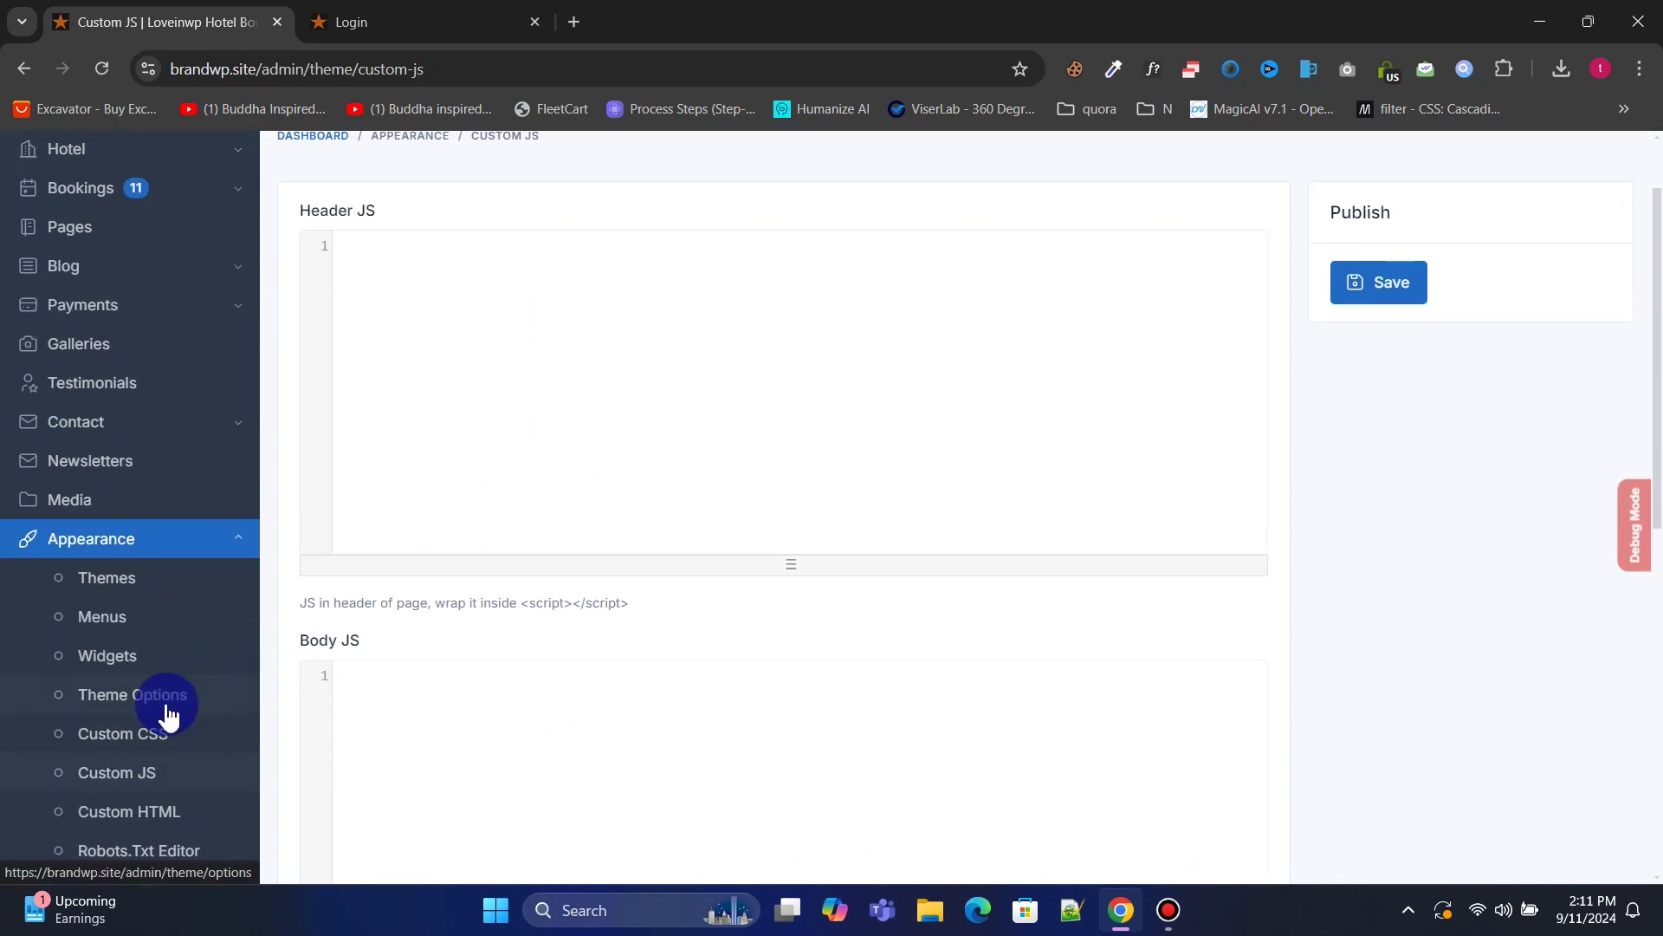
- In Theme Options, replace the About us text with 'This is hotel' and select the Hotel Rules text
left_click(166, 703)
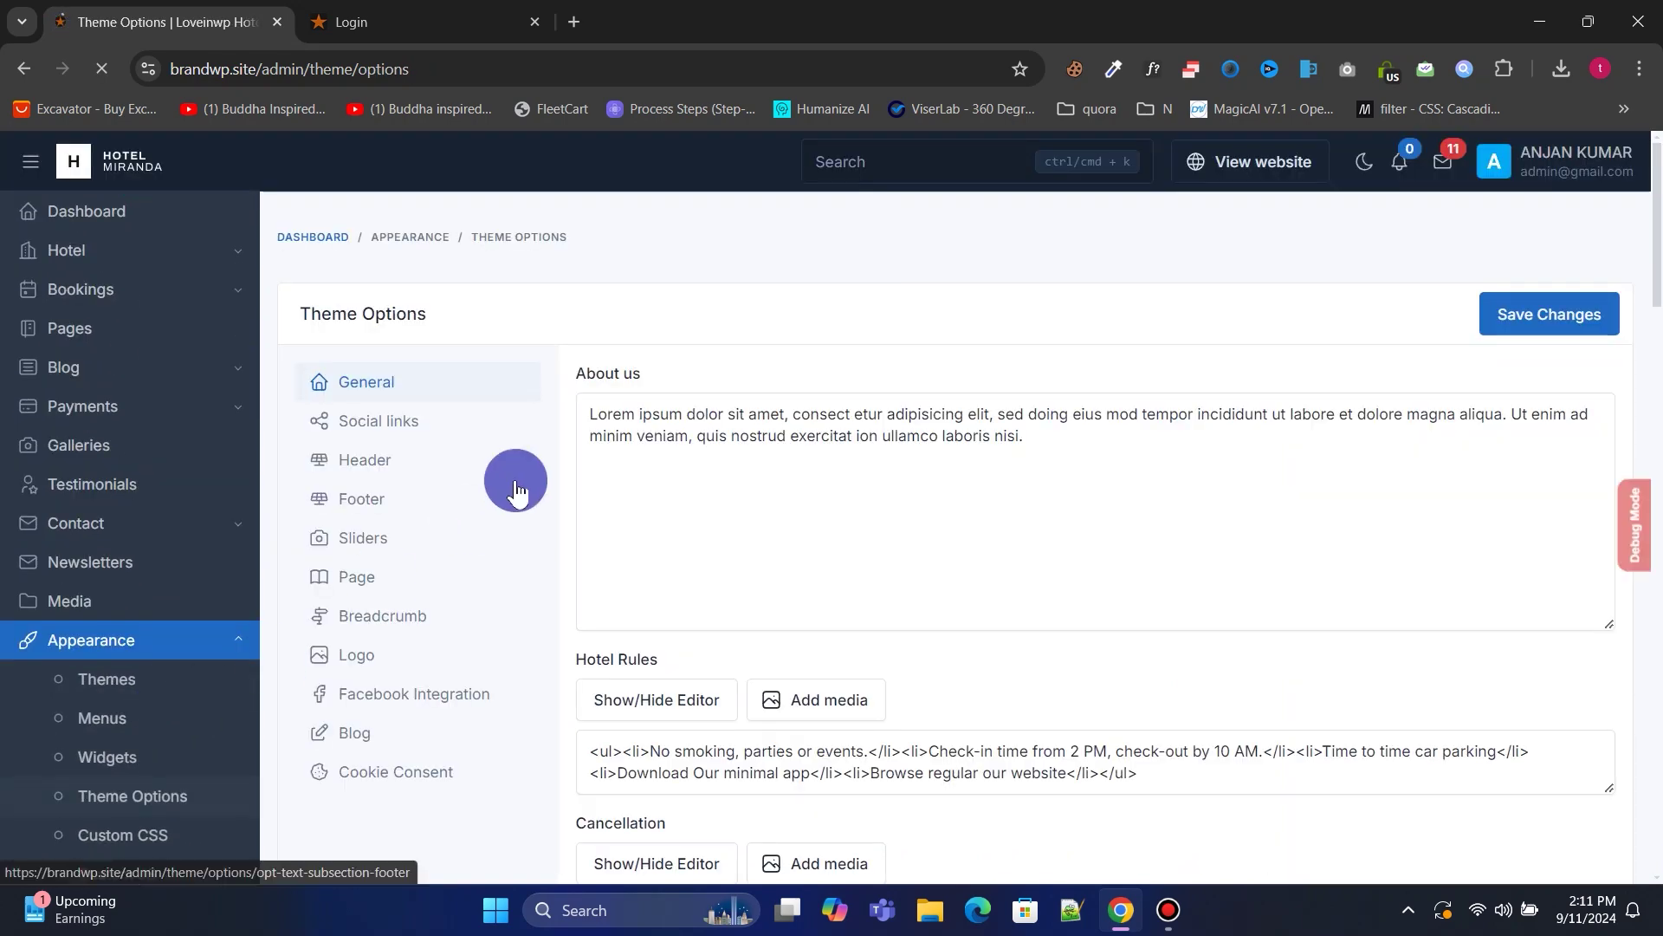
triple_click(1010, 460)
type("This is hotel b")
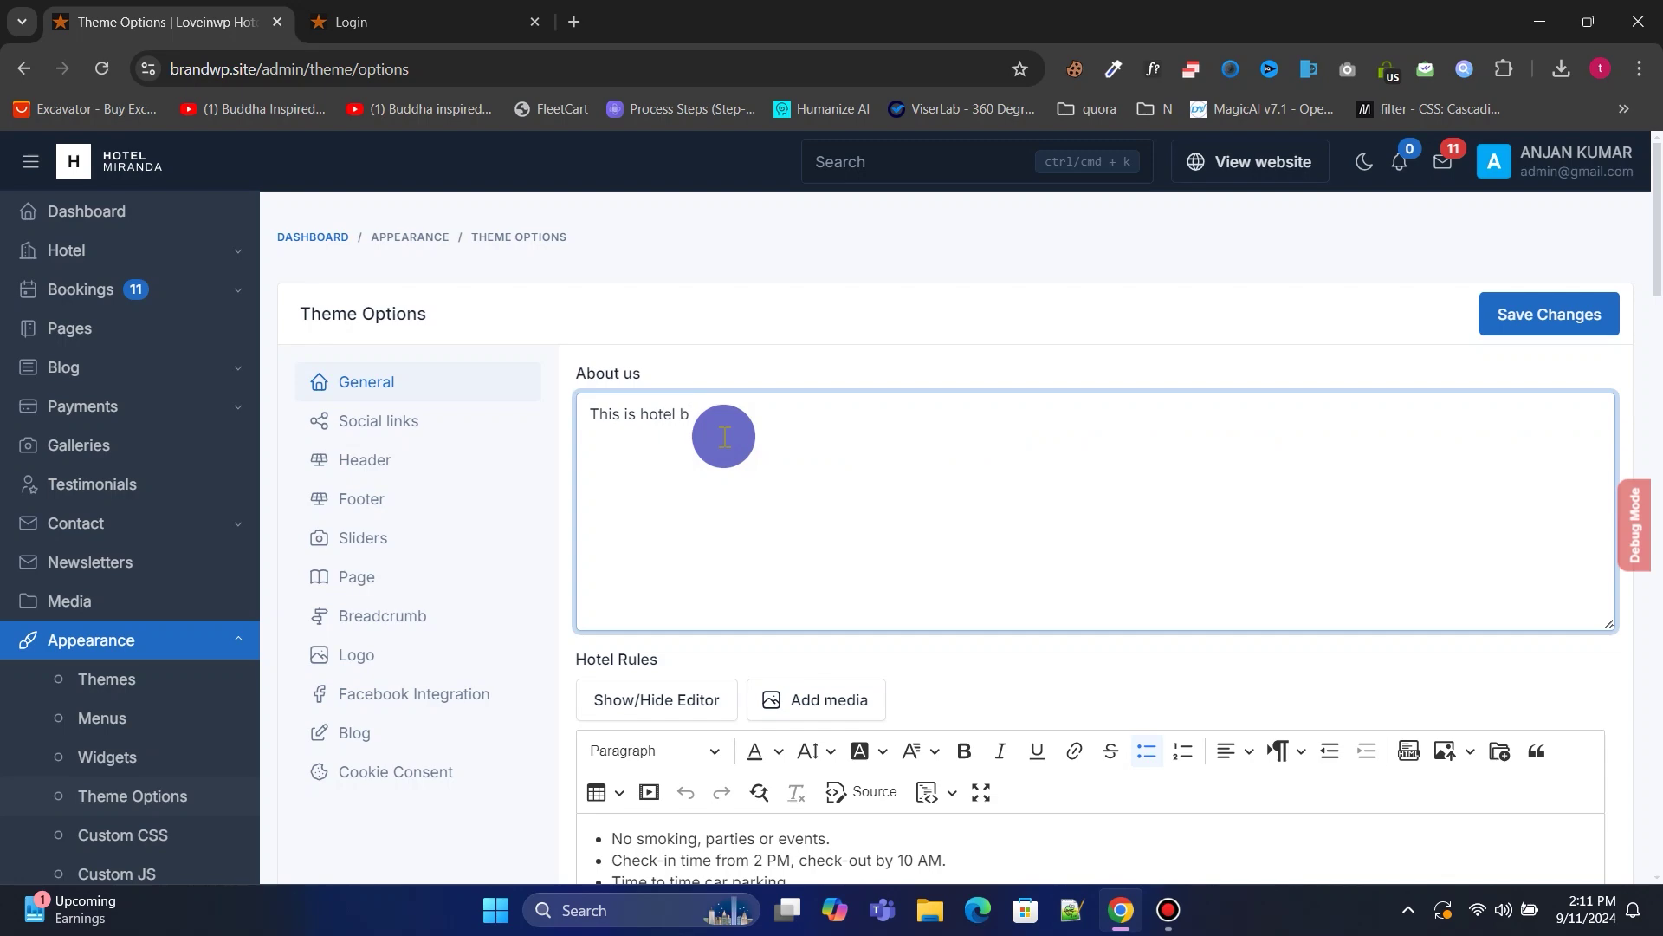
scroll(725, 436, "down", 4)
left_click(587, 332)
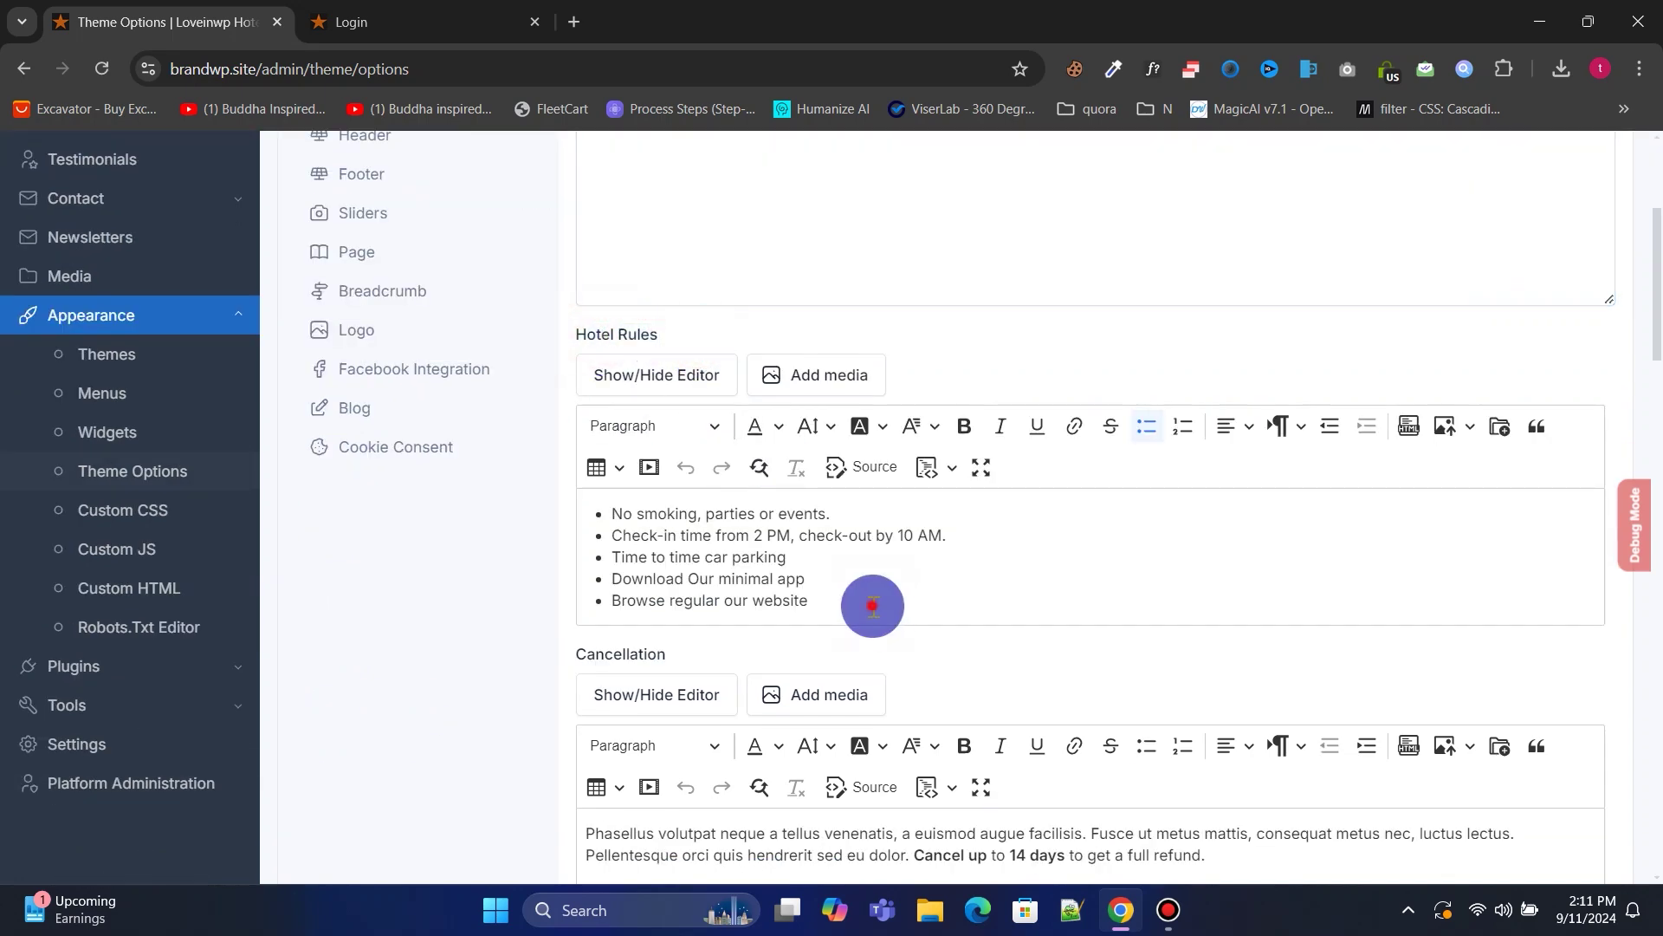
key("ctrl+a")
- Edit the hotline number and replace the contact email with a new sales address
scroll(830, 540, "down", 7)
left_click(624, 317)
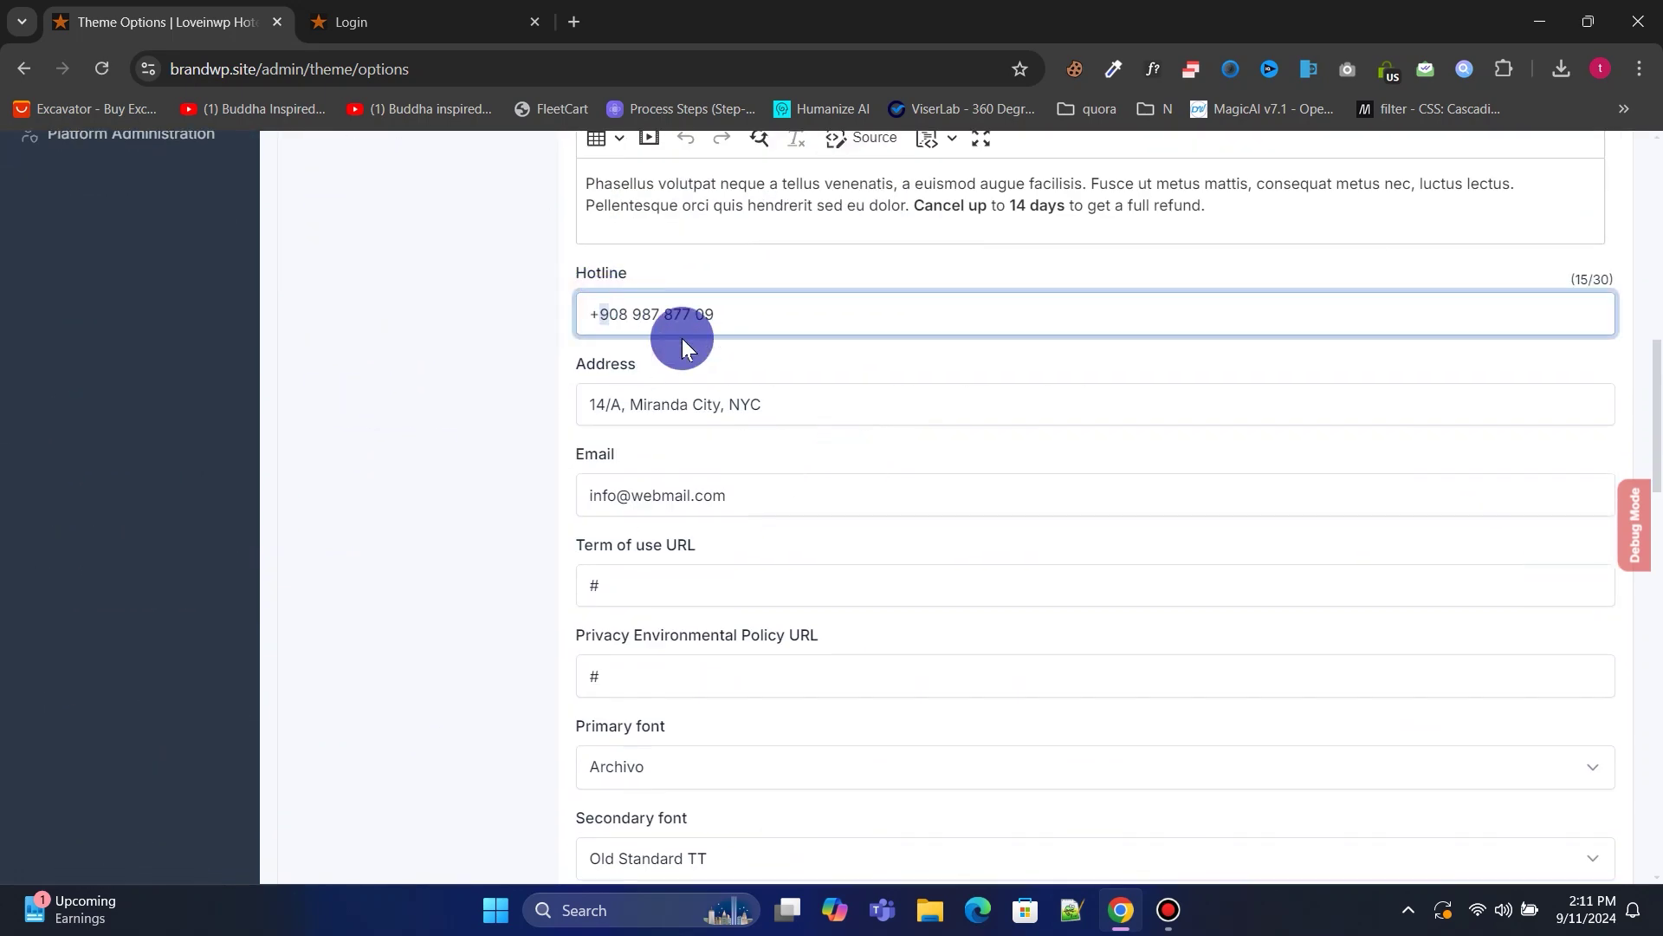
left_click(750, 424)
scroll(831, 404, "down", 1)
left_click_drag(638, 382, 746, 387)
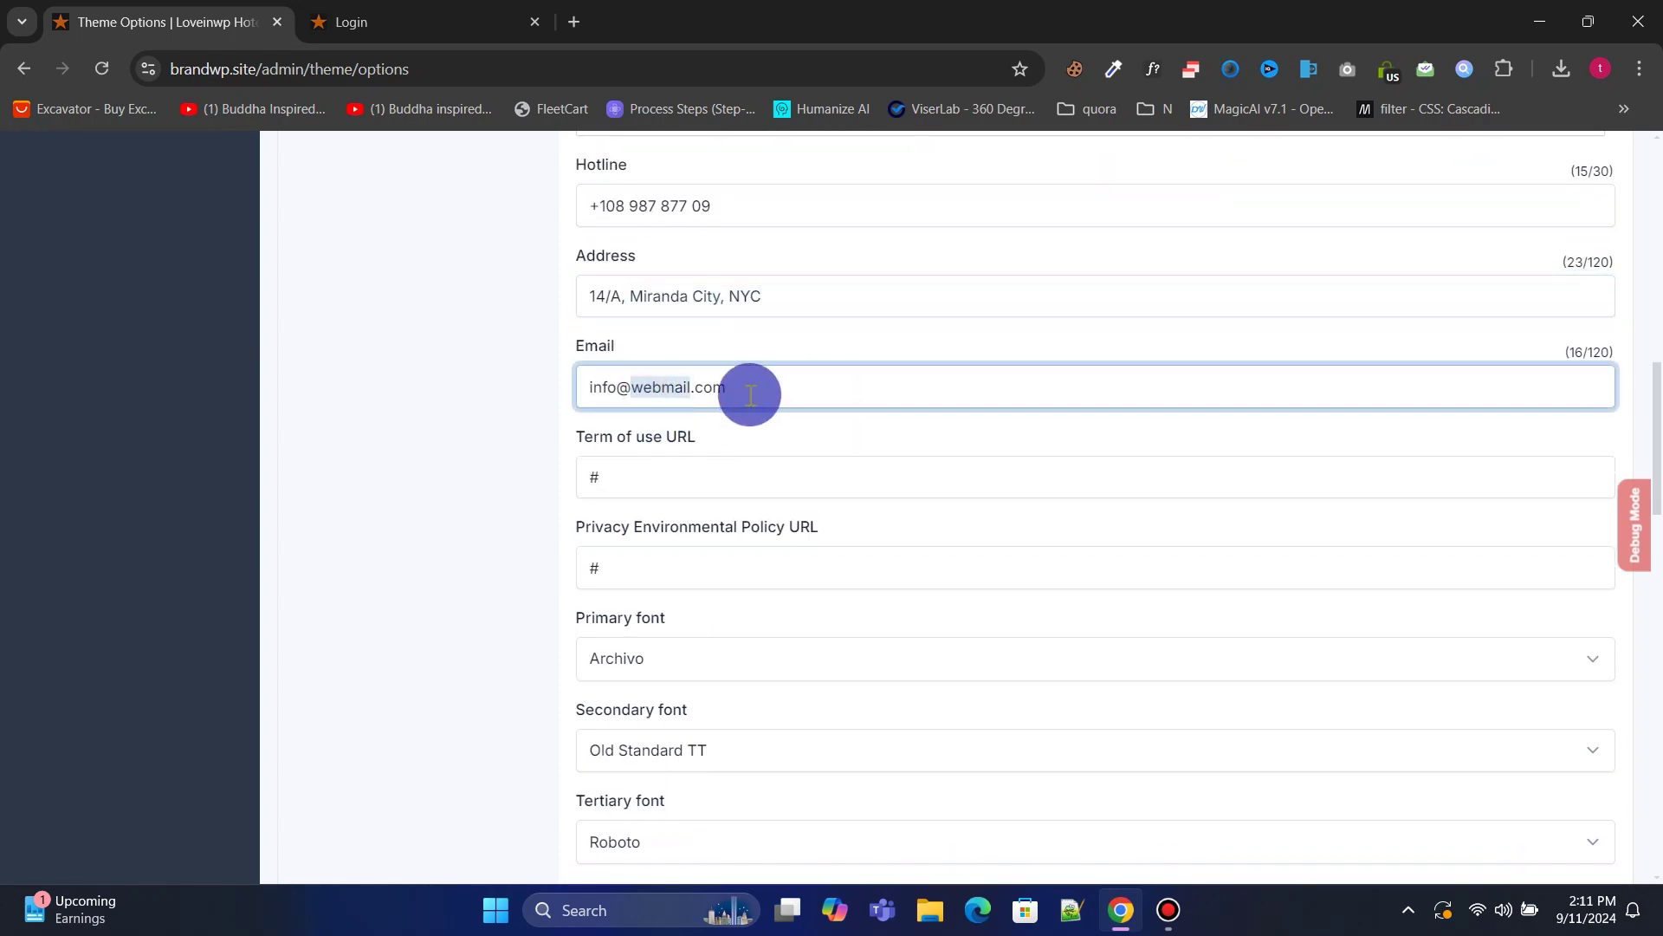
key("ctrl+a")
type("sales@")
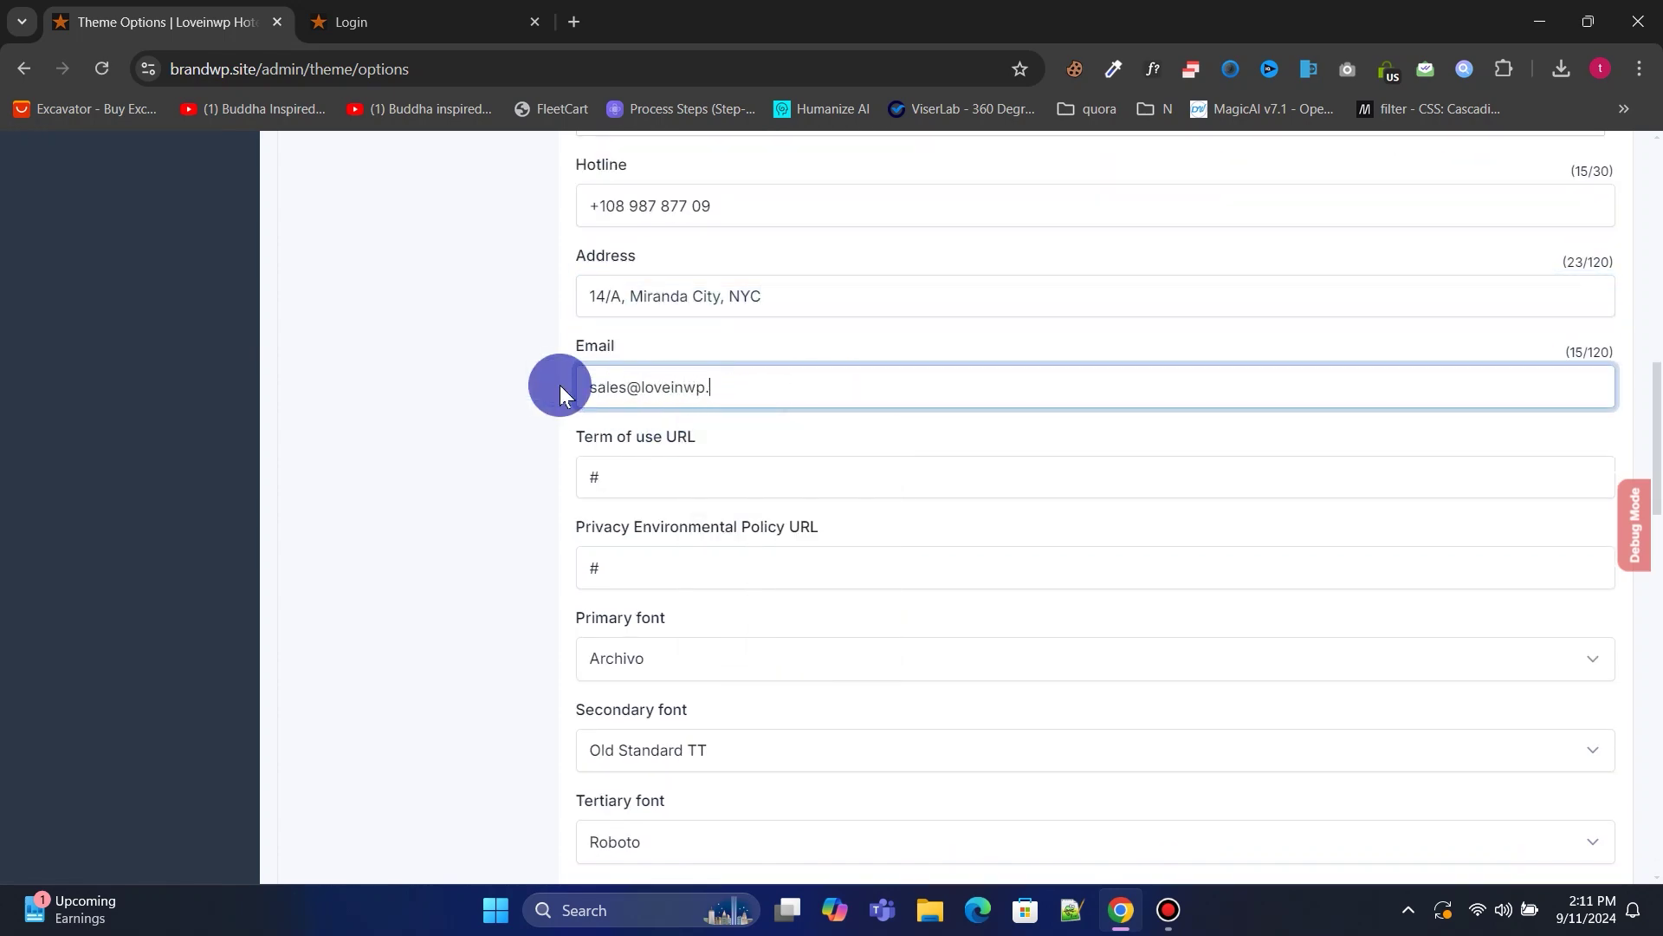
- Set Enable Preloader to Yes, change the copyright to '©%Y loveinwp.' and save theme options
scroll(565, 386, "down", 12)
left_click(714, 398)
left_click(565, 440)
scroll(565, 440, "down", 8)
left_click_drag(631, 560, 691, 570)
type("loveinwp. All right reserved.")
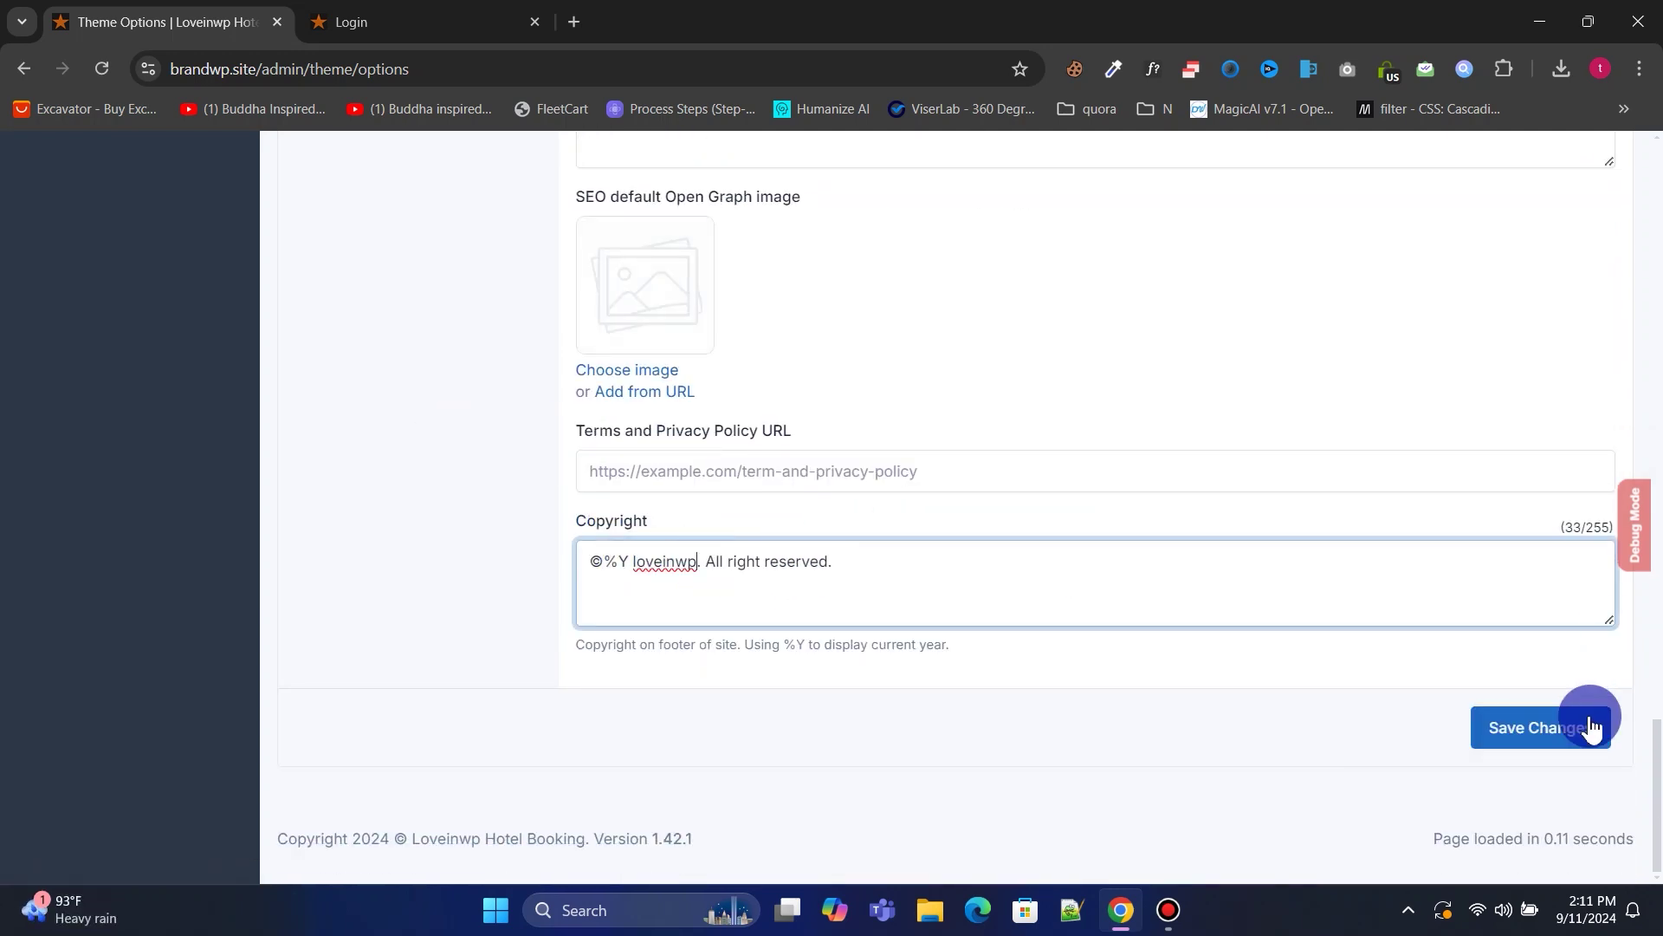
left_click(1563, 723)
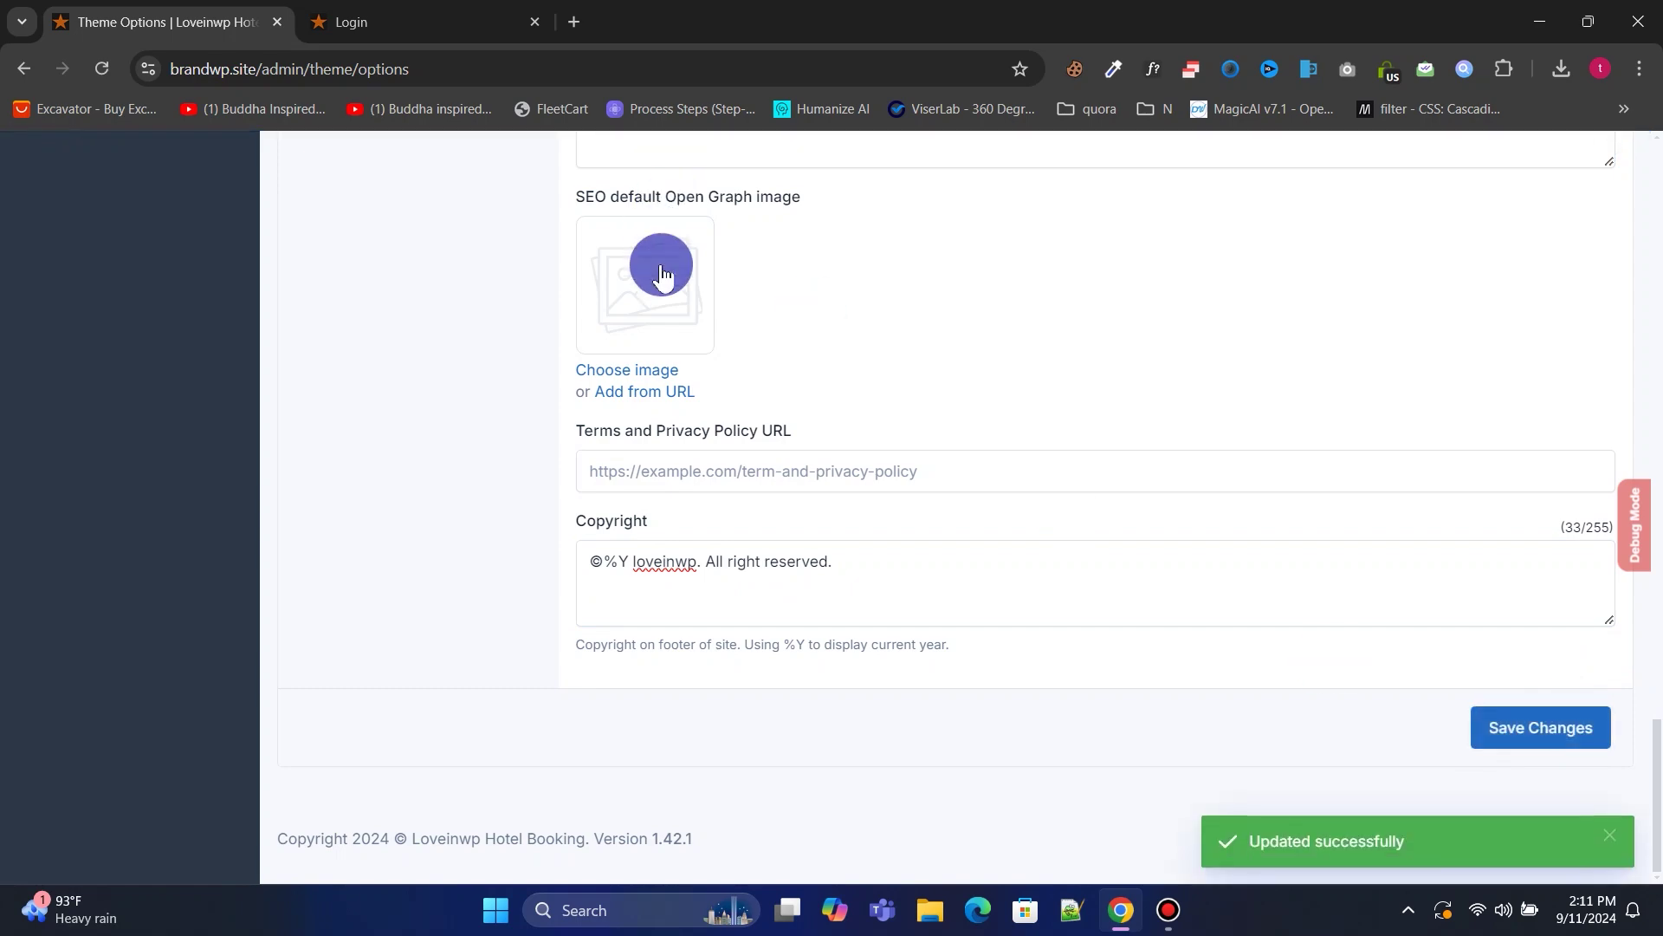
left_click(508, 19)
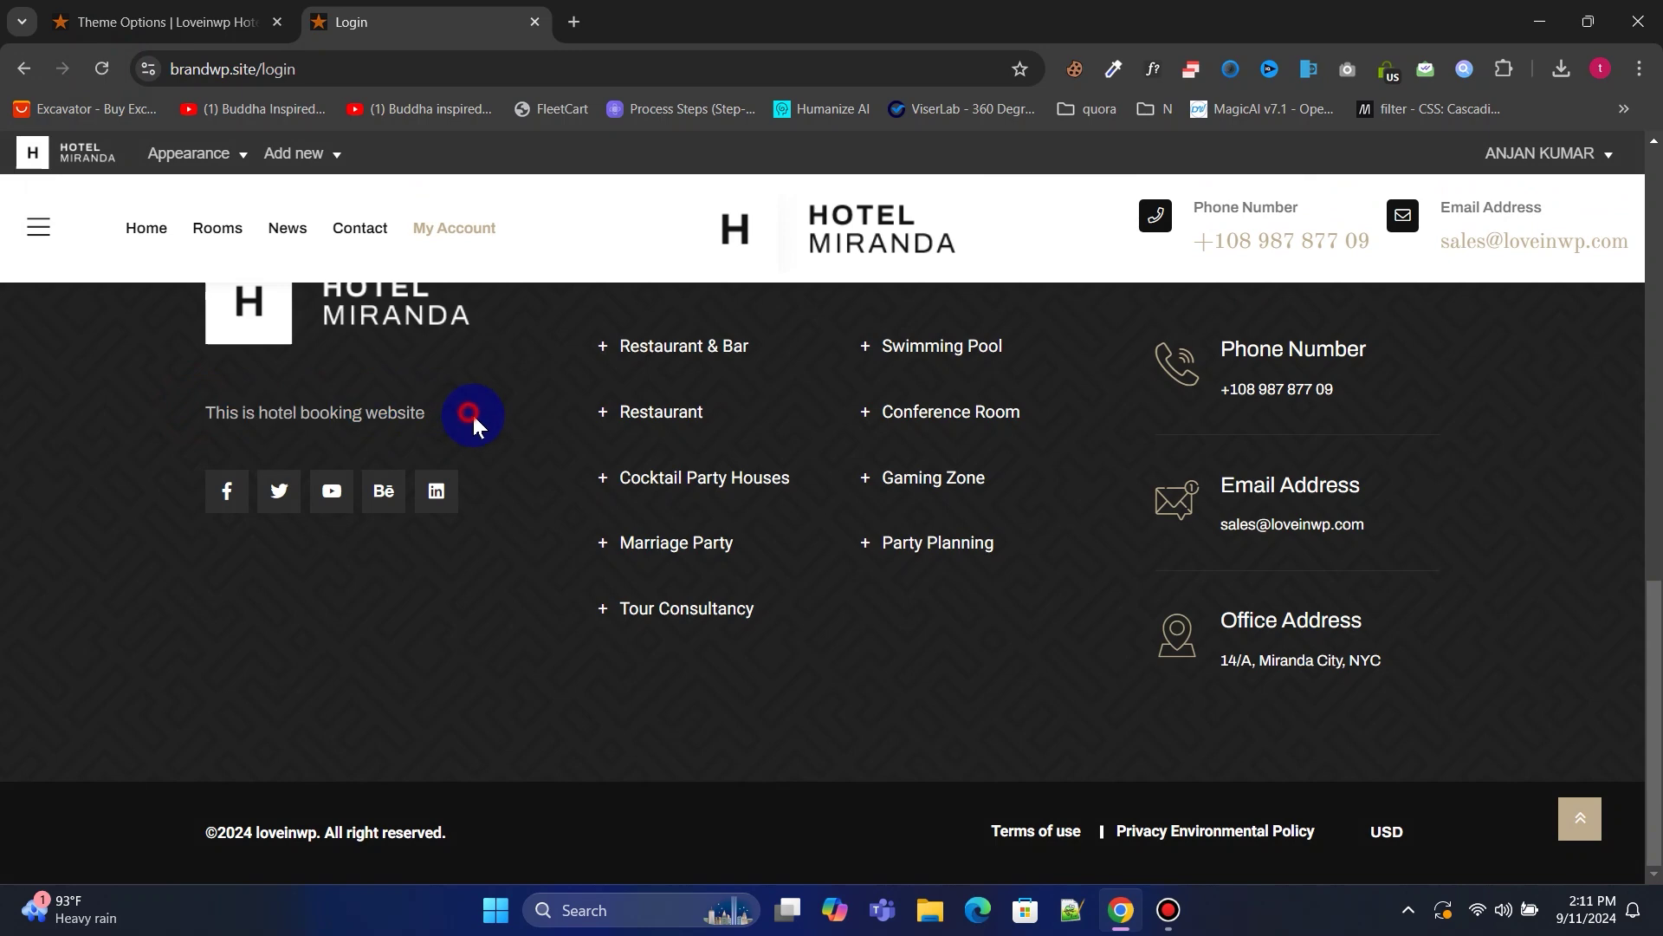
- Return to Theme Options and look over the Social links section
scroll(657, 518, "up", 12)
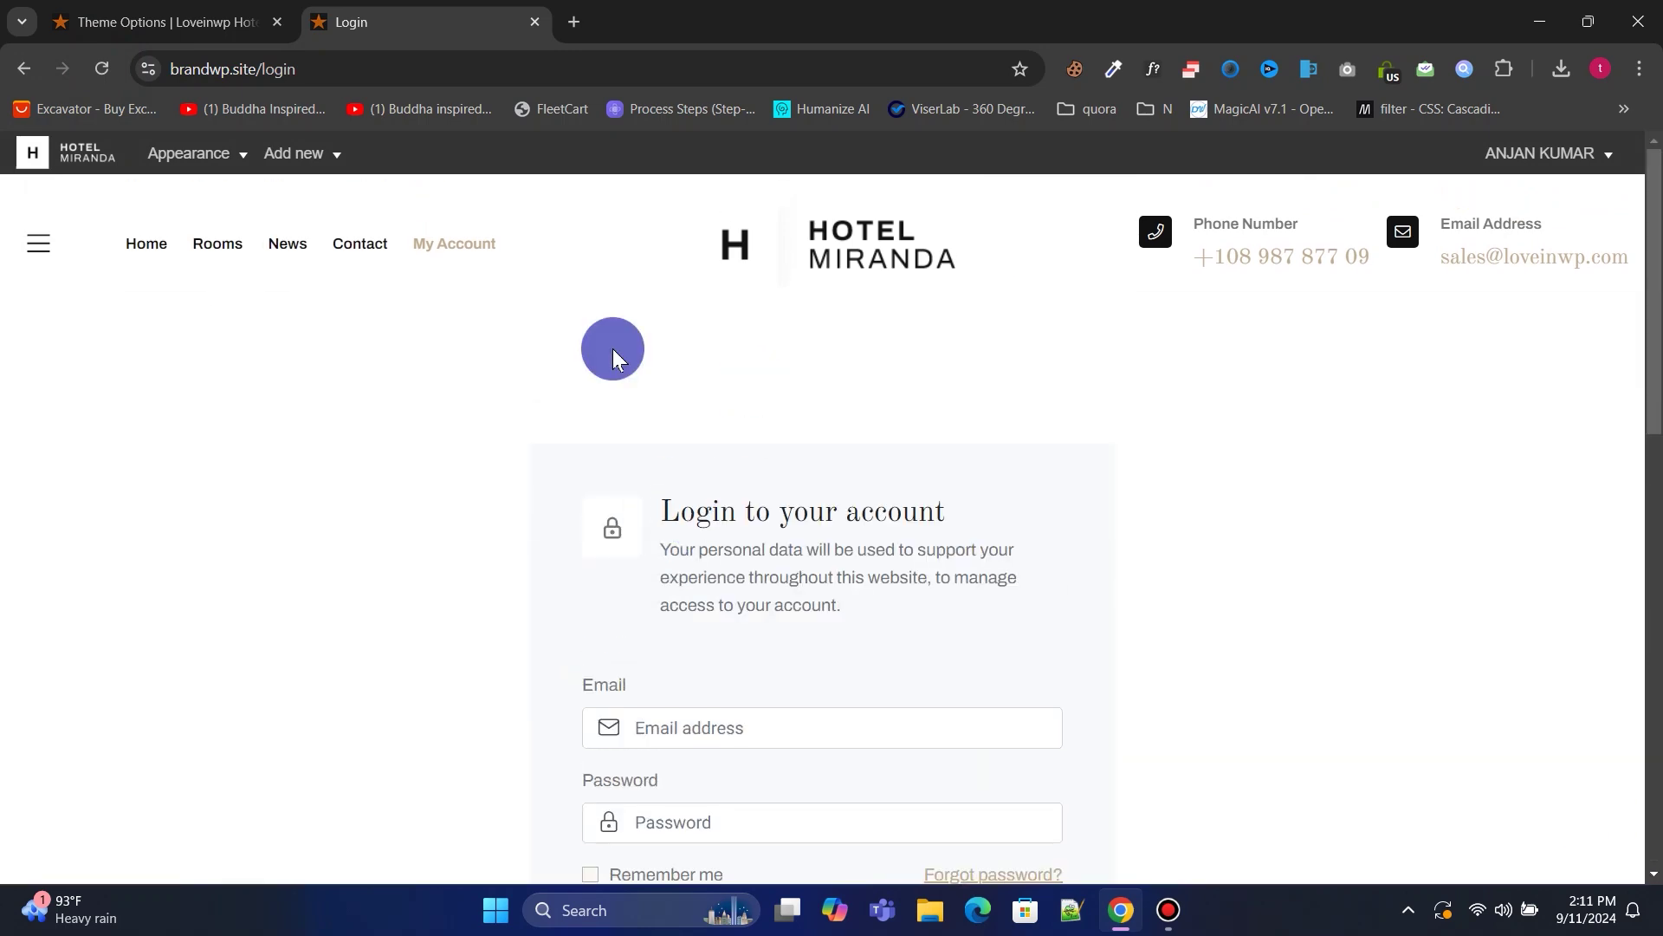
left_click(139, 21)
scroll(465, 443, "up", 10)
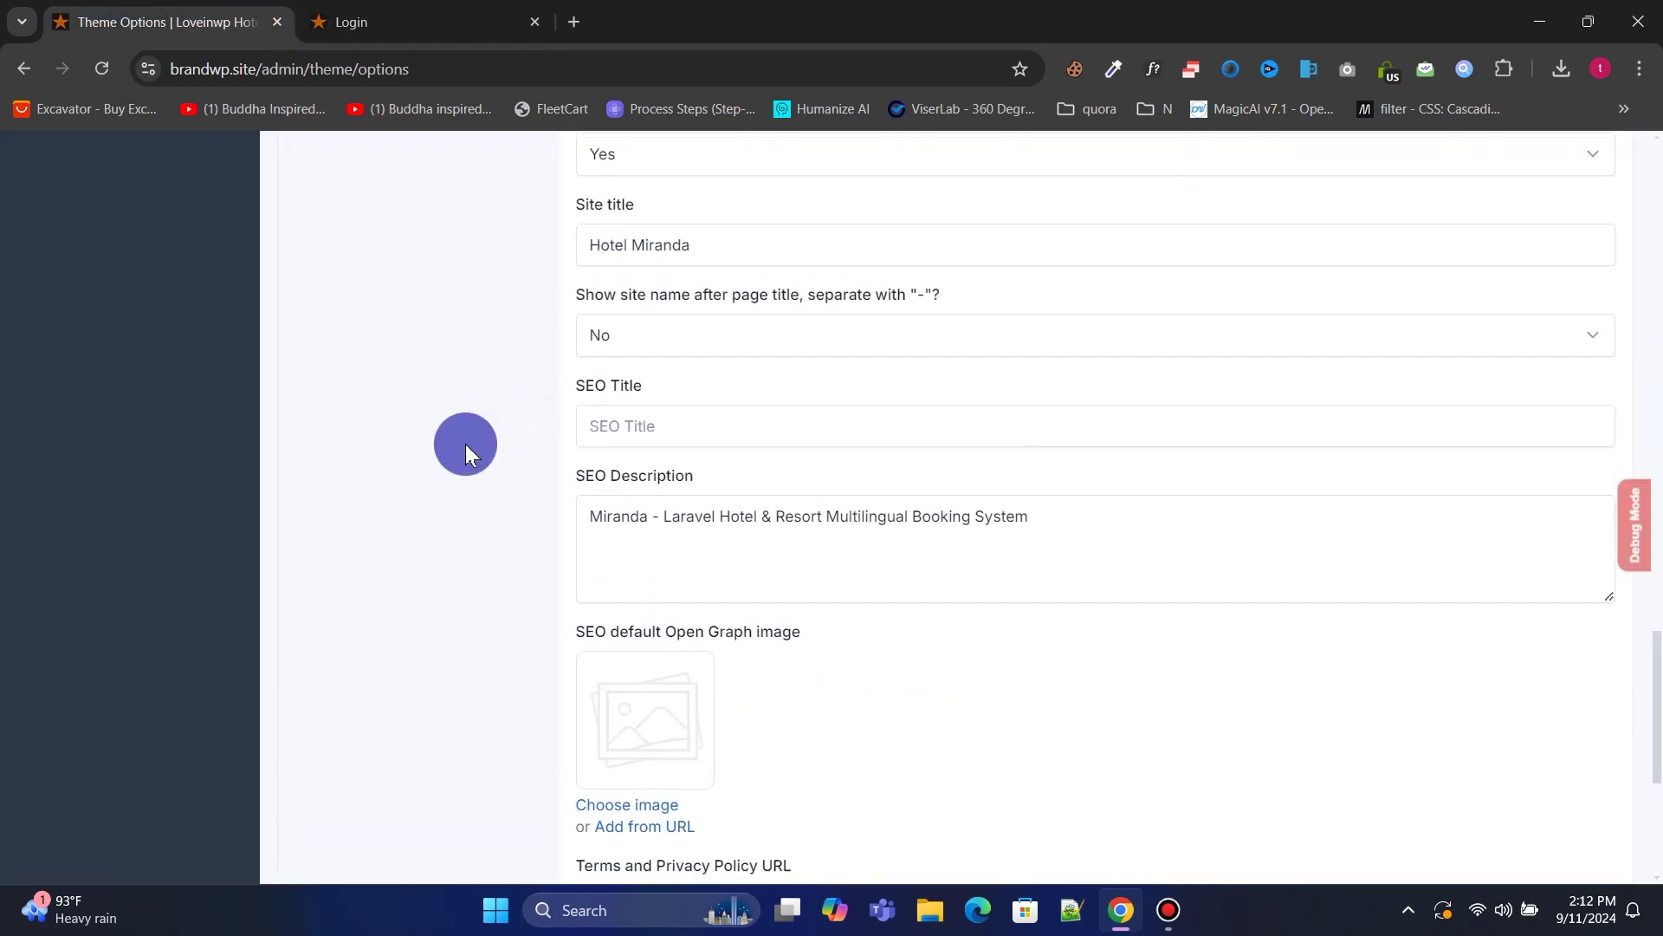
scroll(465, 443, "up", 10)
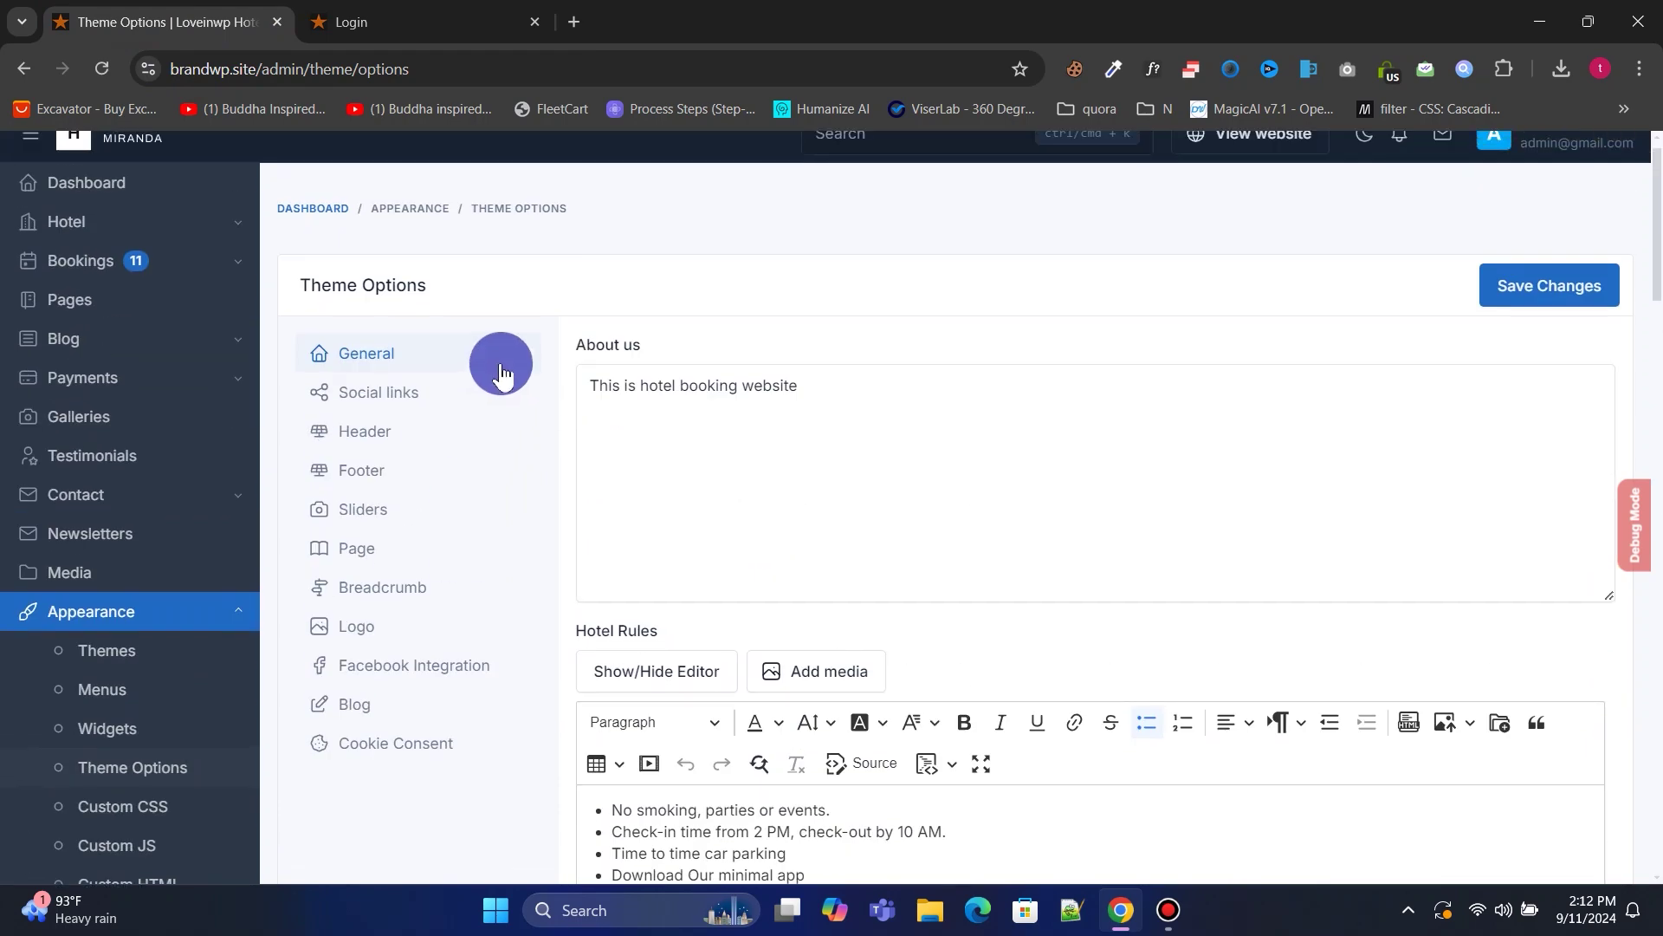
left_click(381, 392)
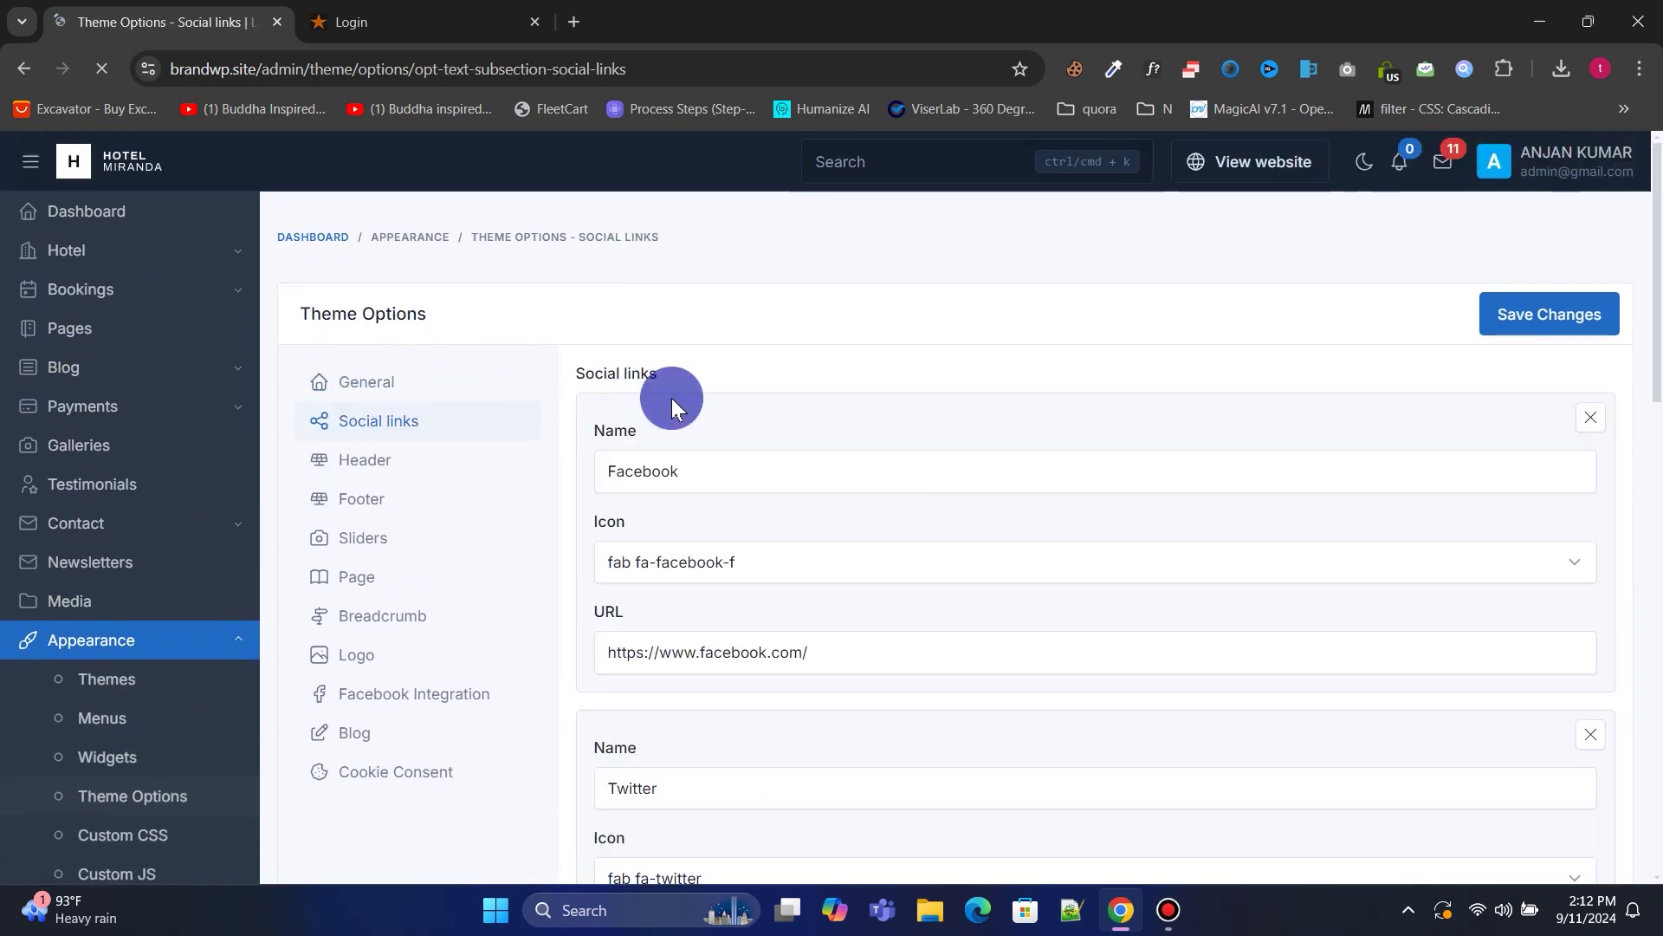
- Confirm Header Style 01 in the Header section, then glance through the Sliders section
scroll(734, 551, "down", 5)
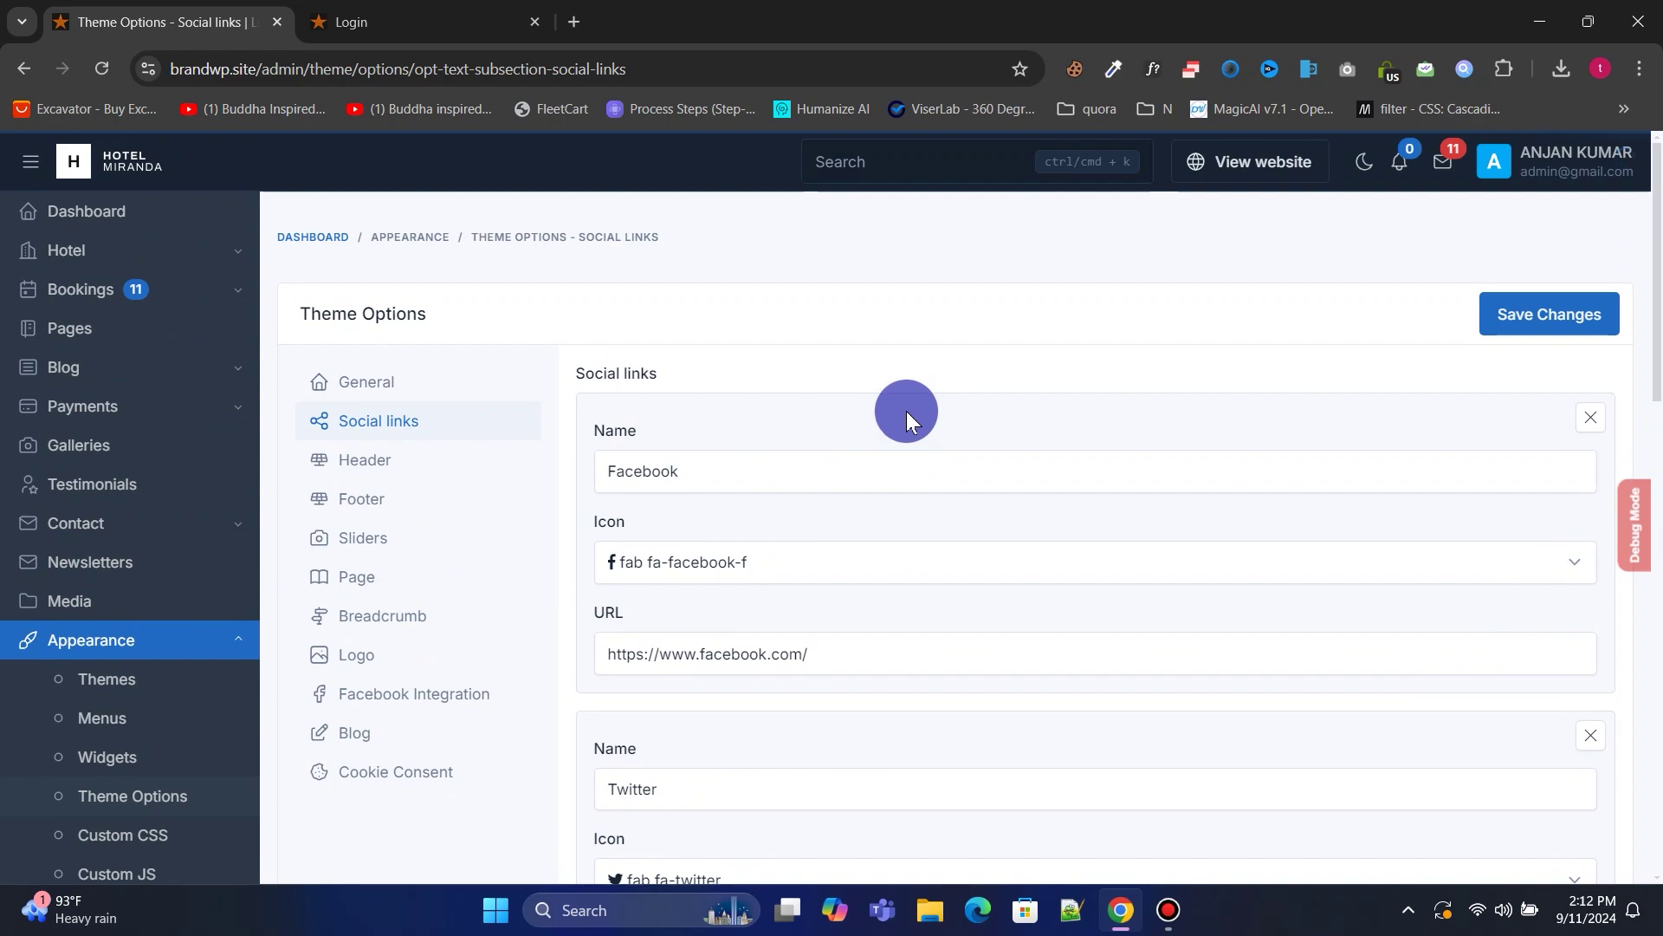
left_click(393, 466)
left_click(855, 409)
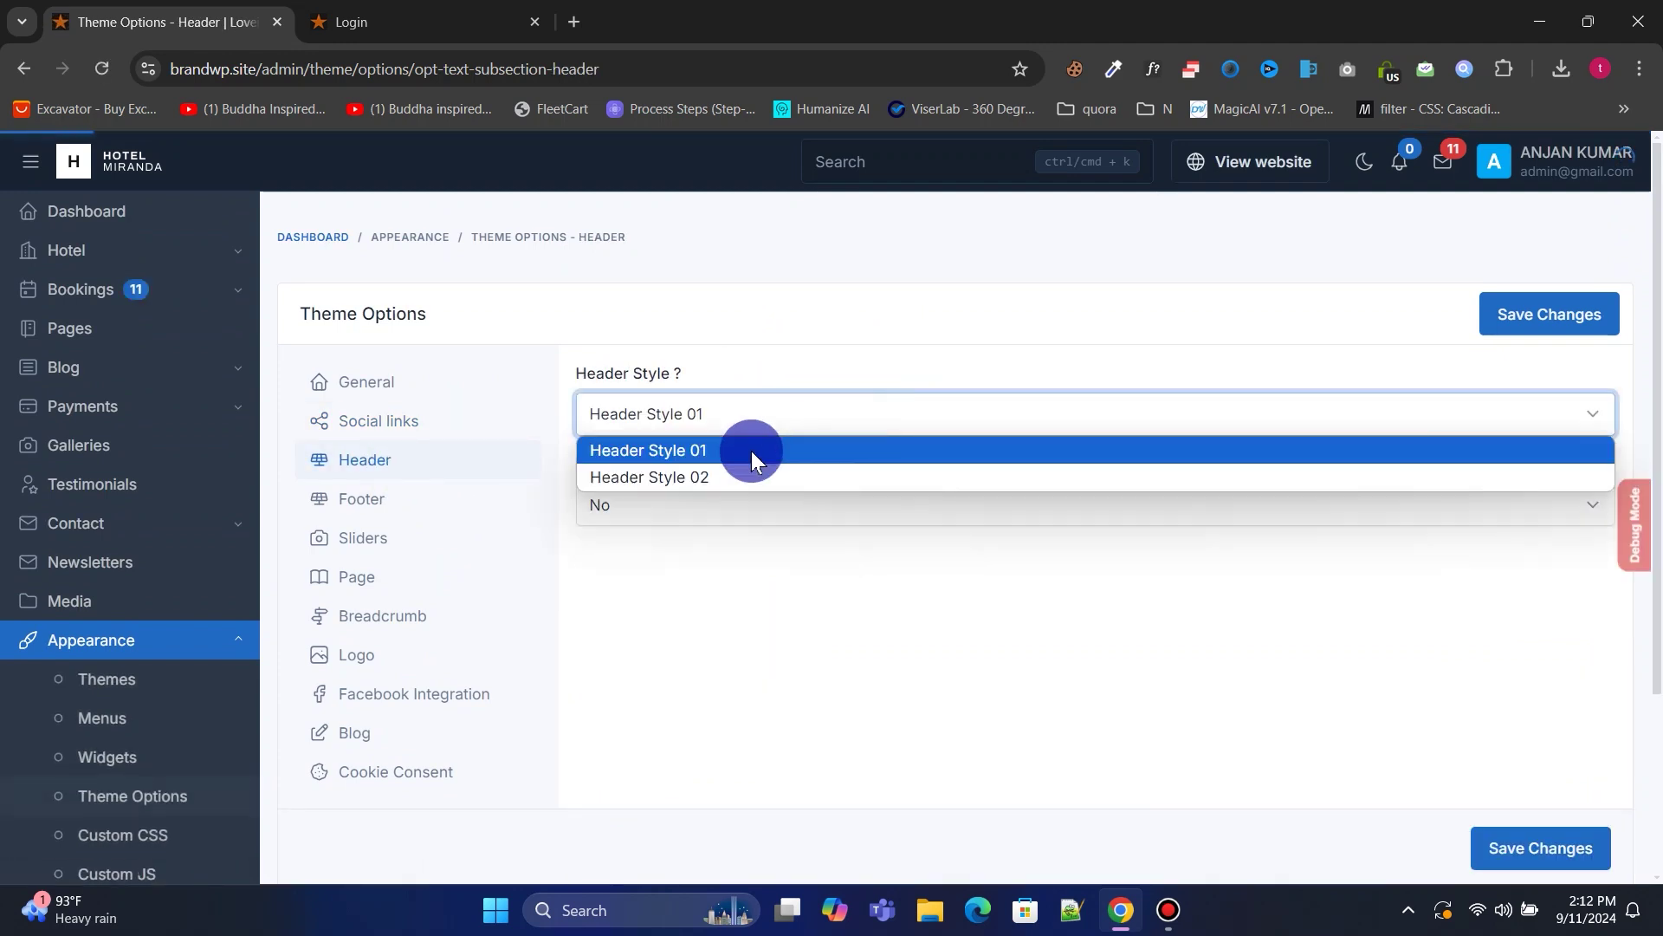
left_click(730, 559)
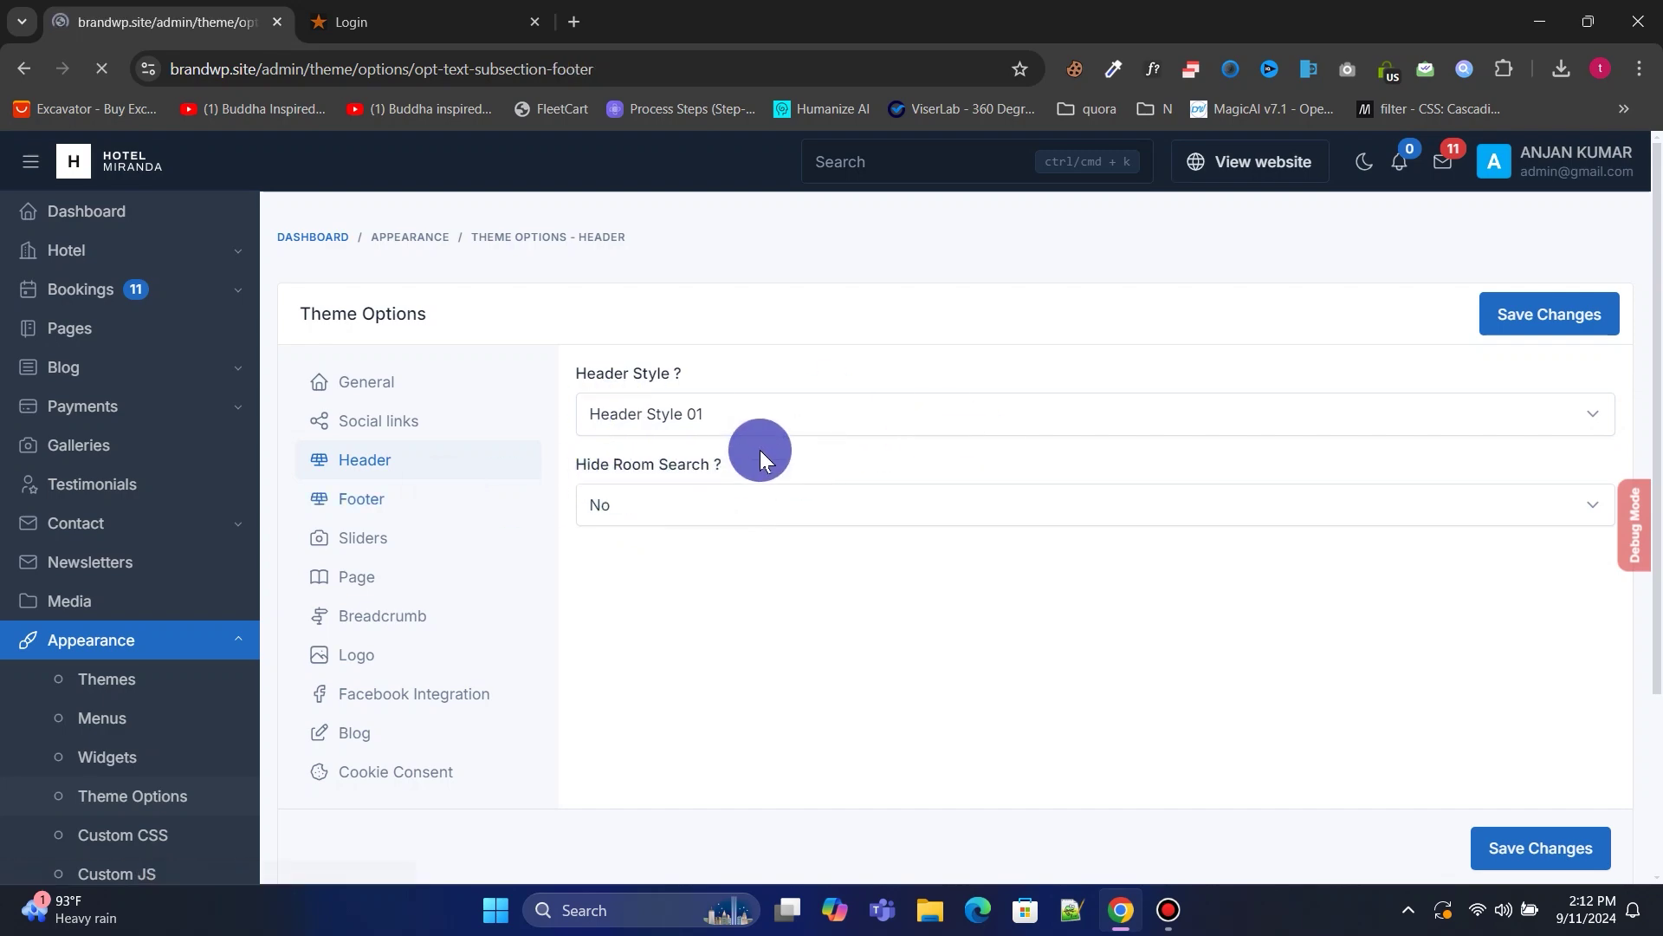
scroll(763, 519, "down", 3)
scroll(818, 544, "up", 5)
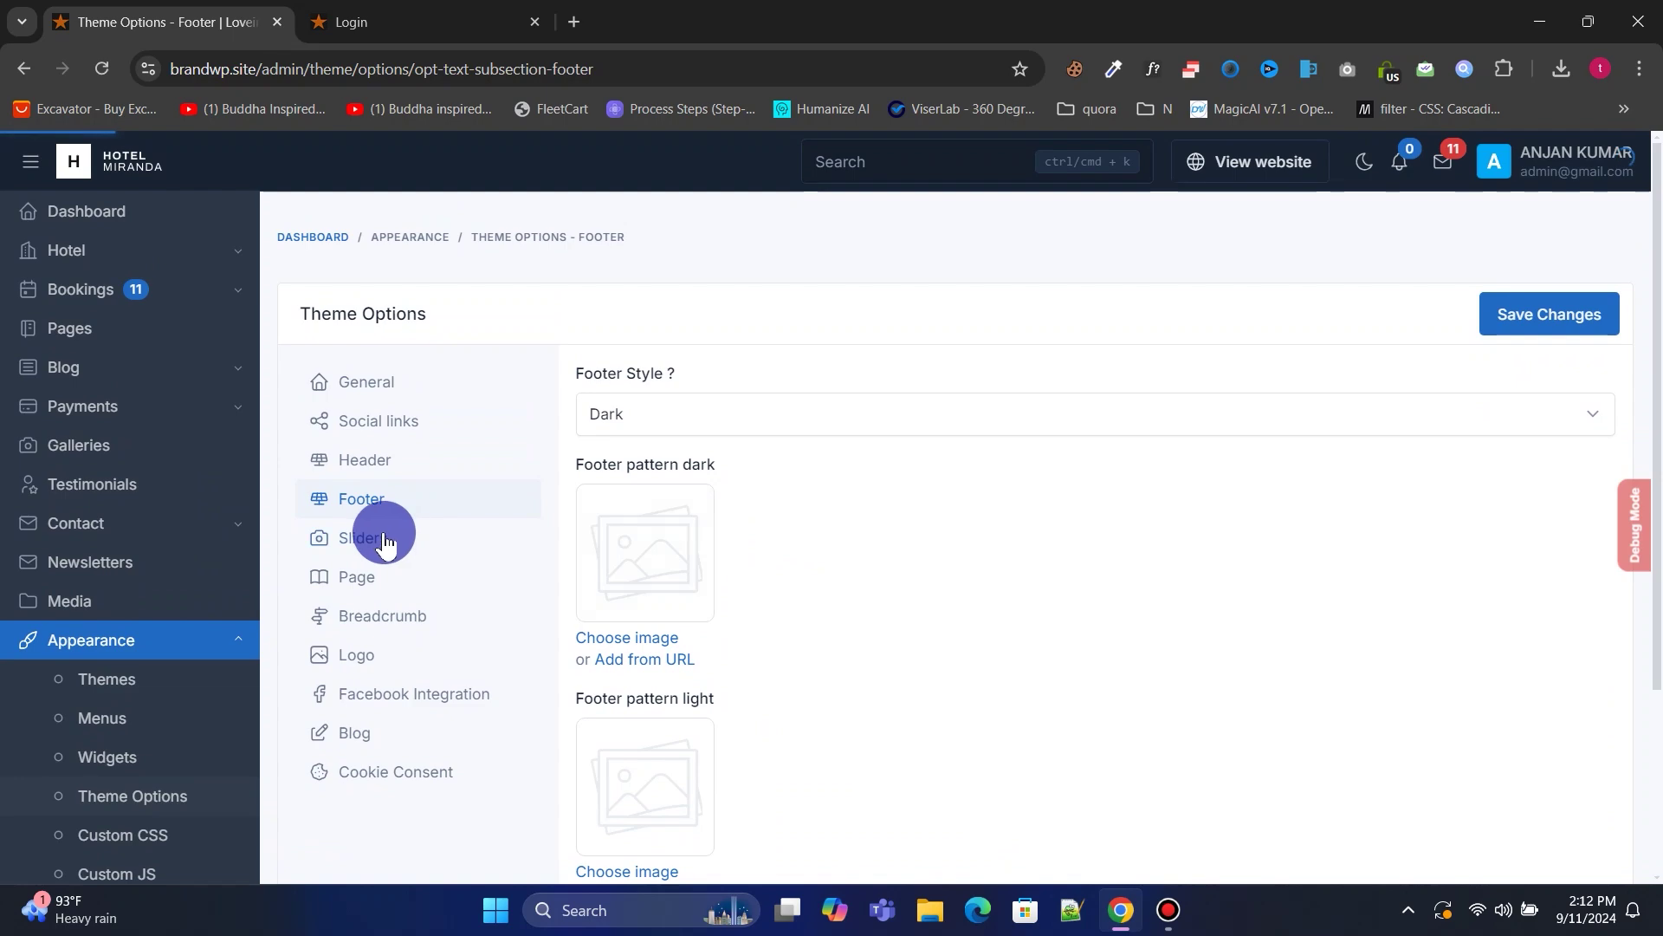
left_click(374, 533)
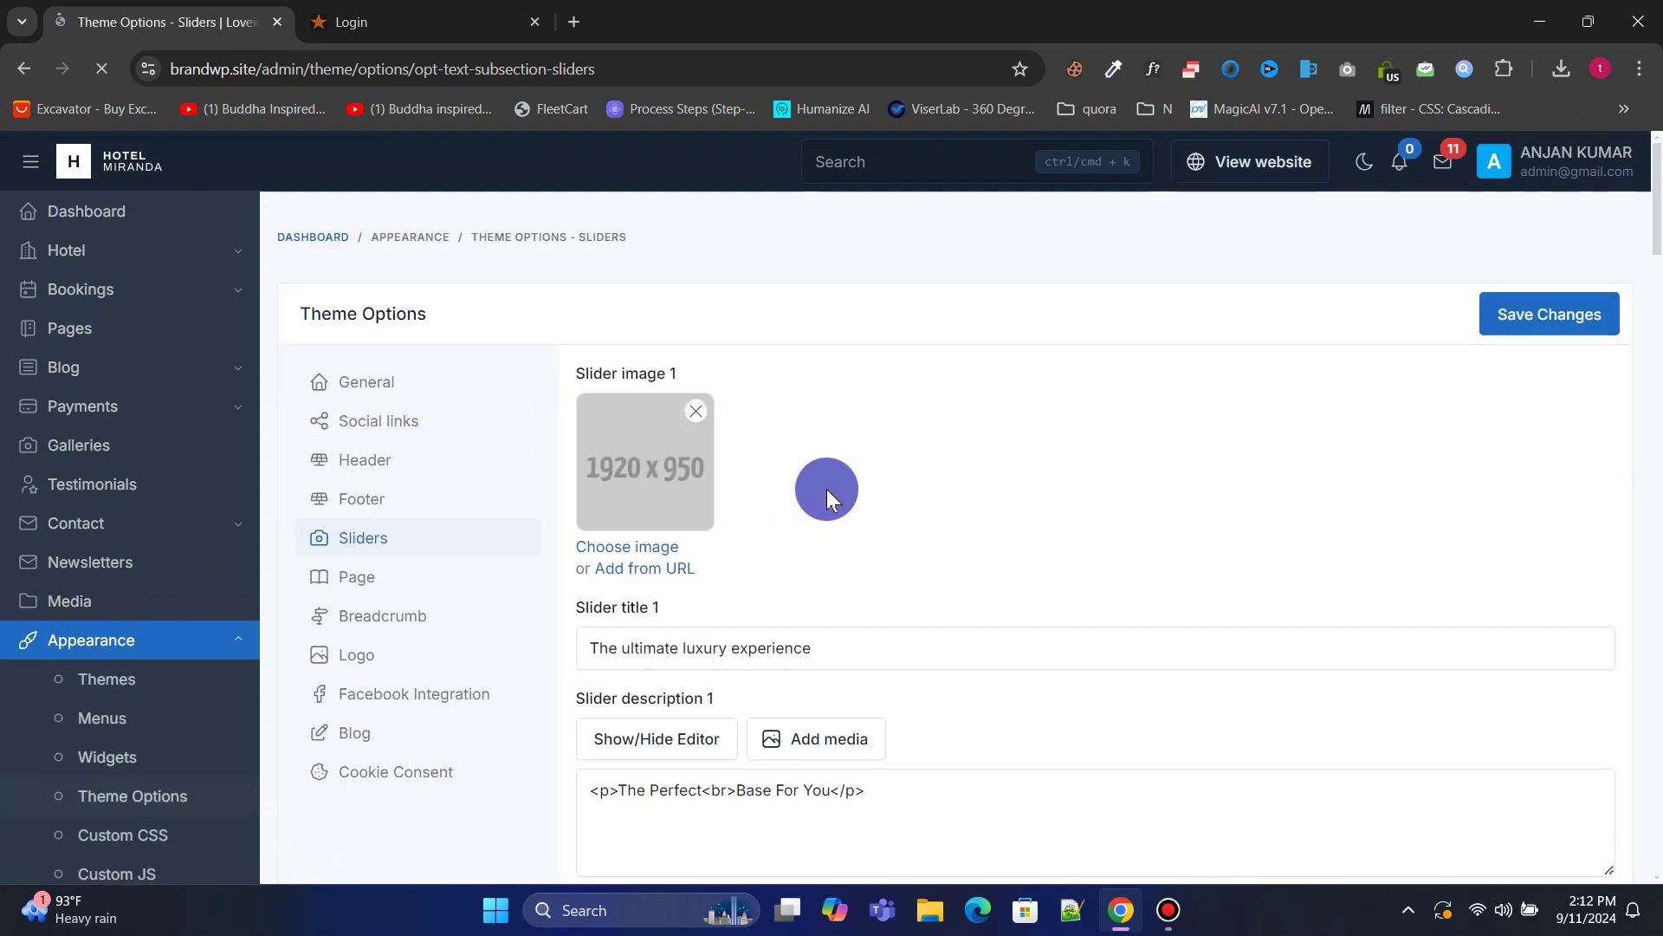
scroll(917, 486, "down", 15)
scroll(919, 487, "up", 10)
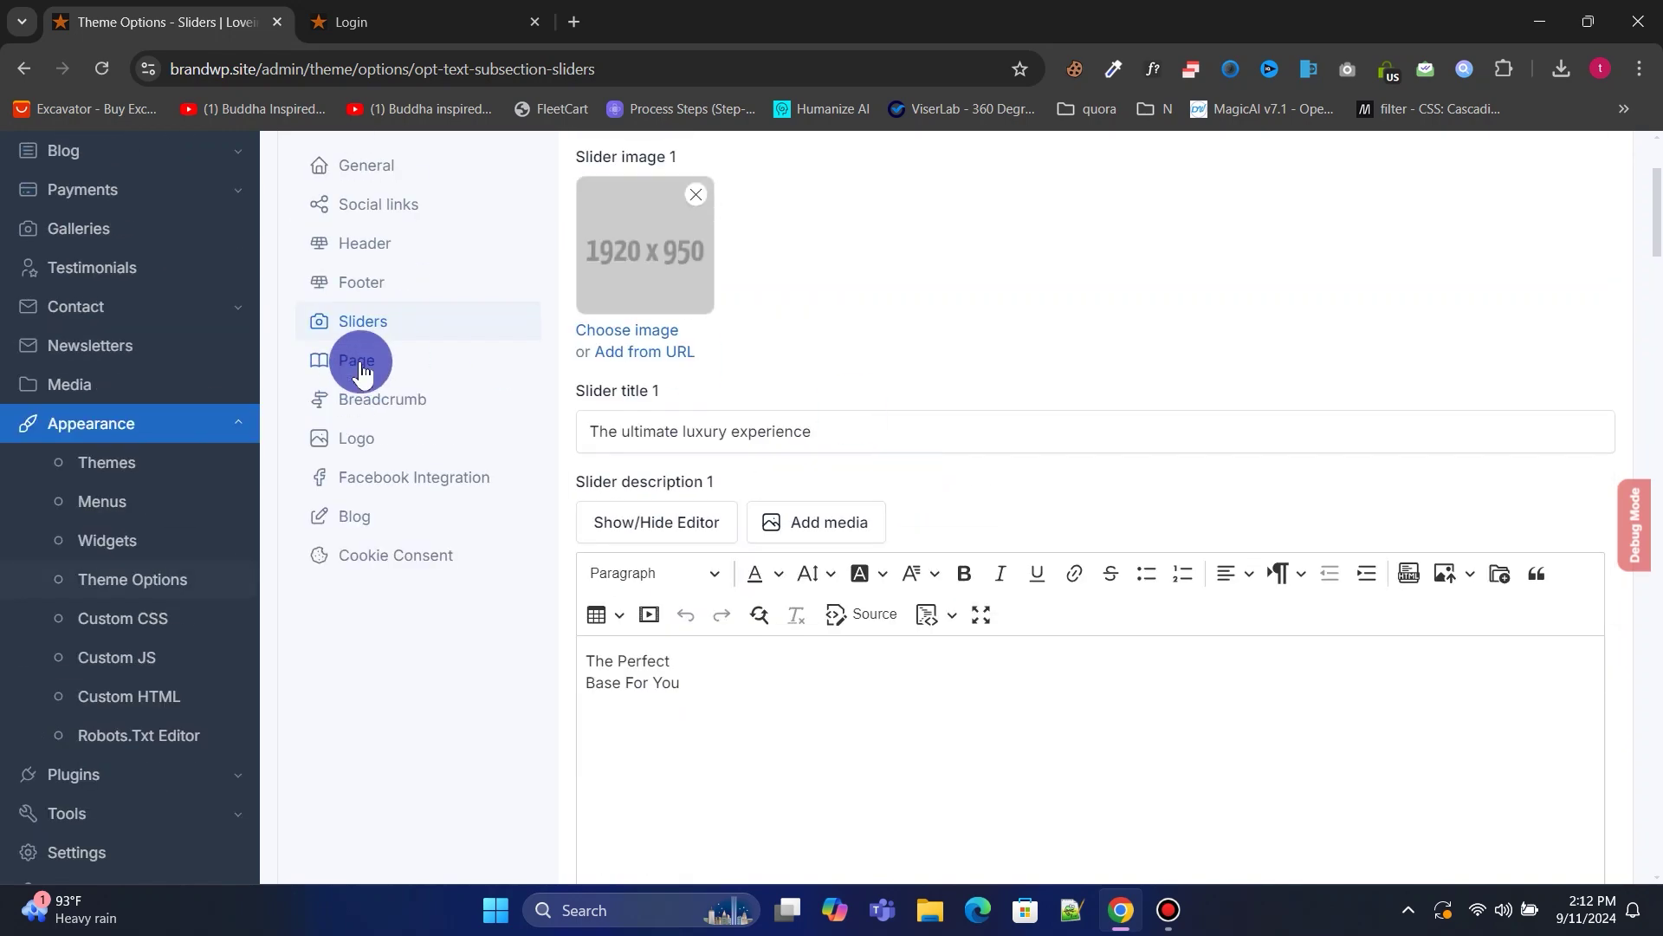
- Check the Page section's homepage display choices without changing them, then revisit the Header settings
left_click(355, 357)
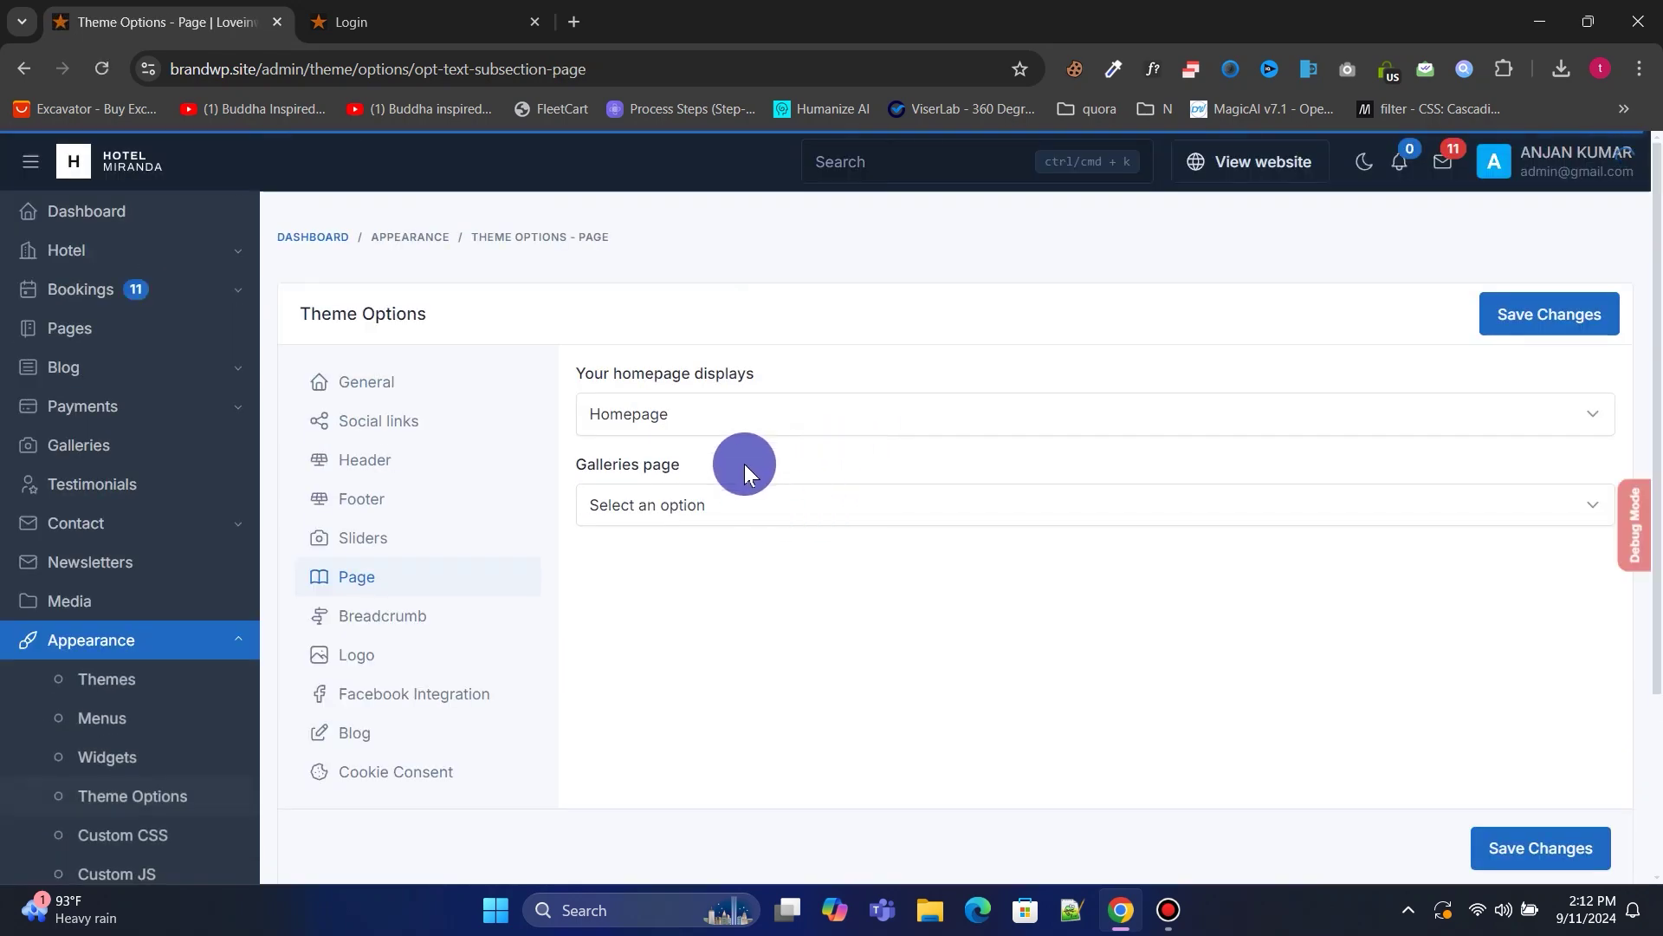
left_click(737, 421)
left_click(399, 660)
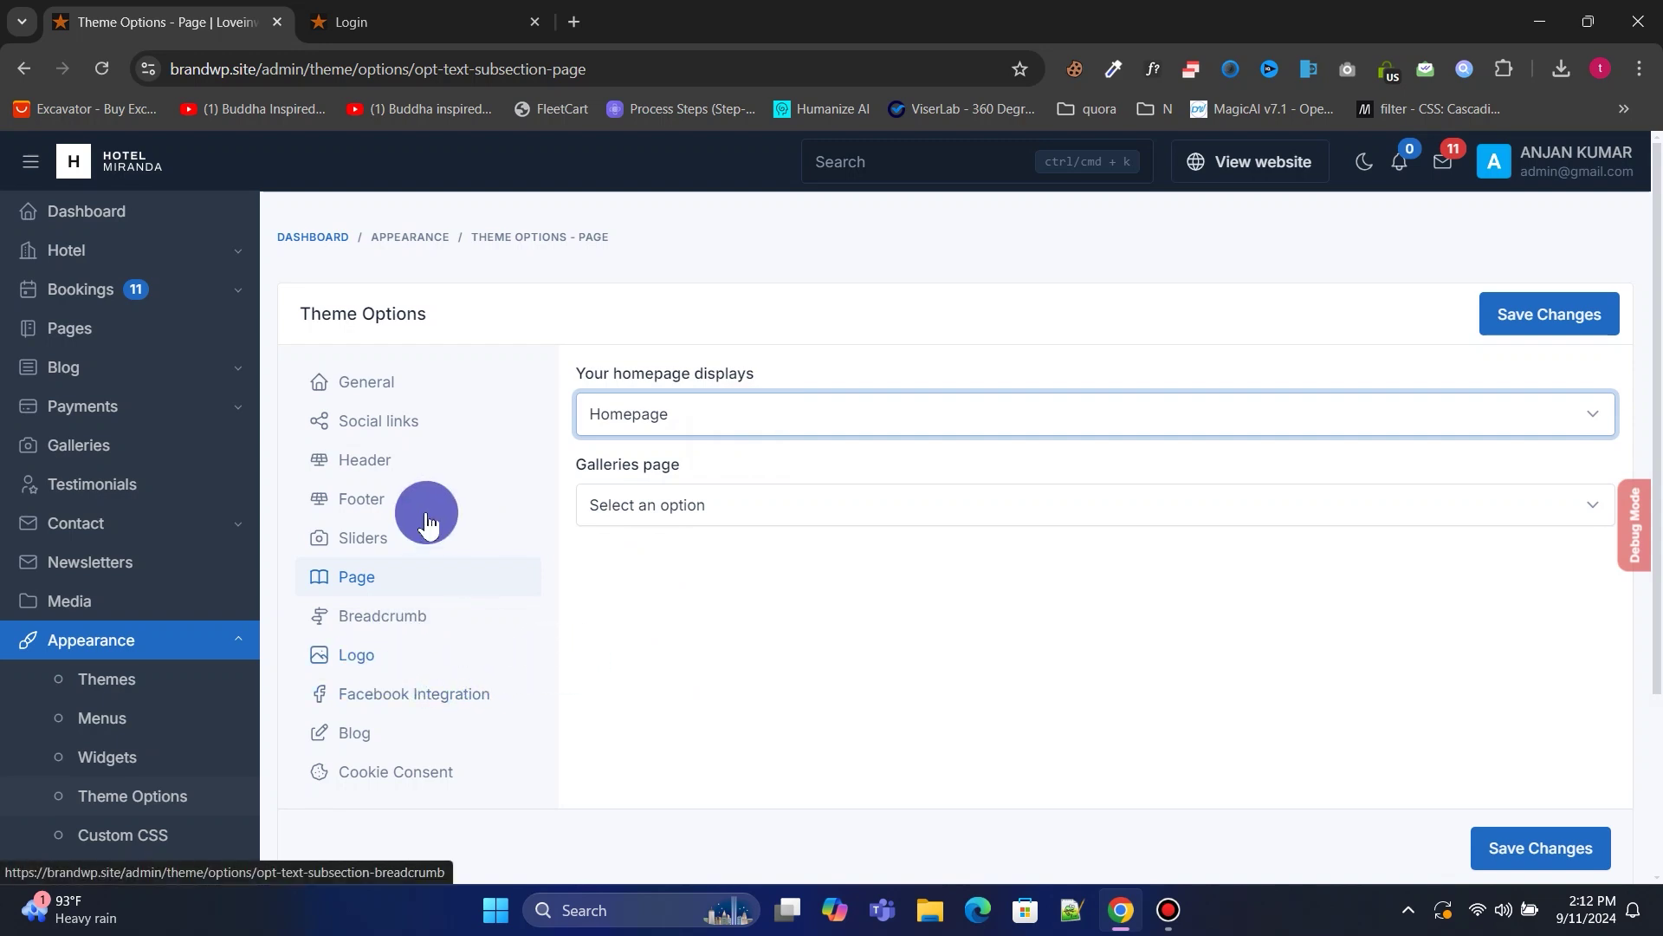
left_click(399, 466)
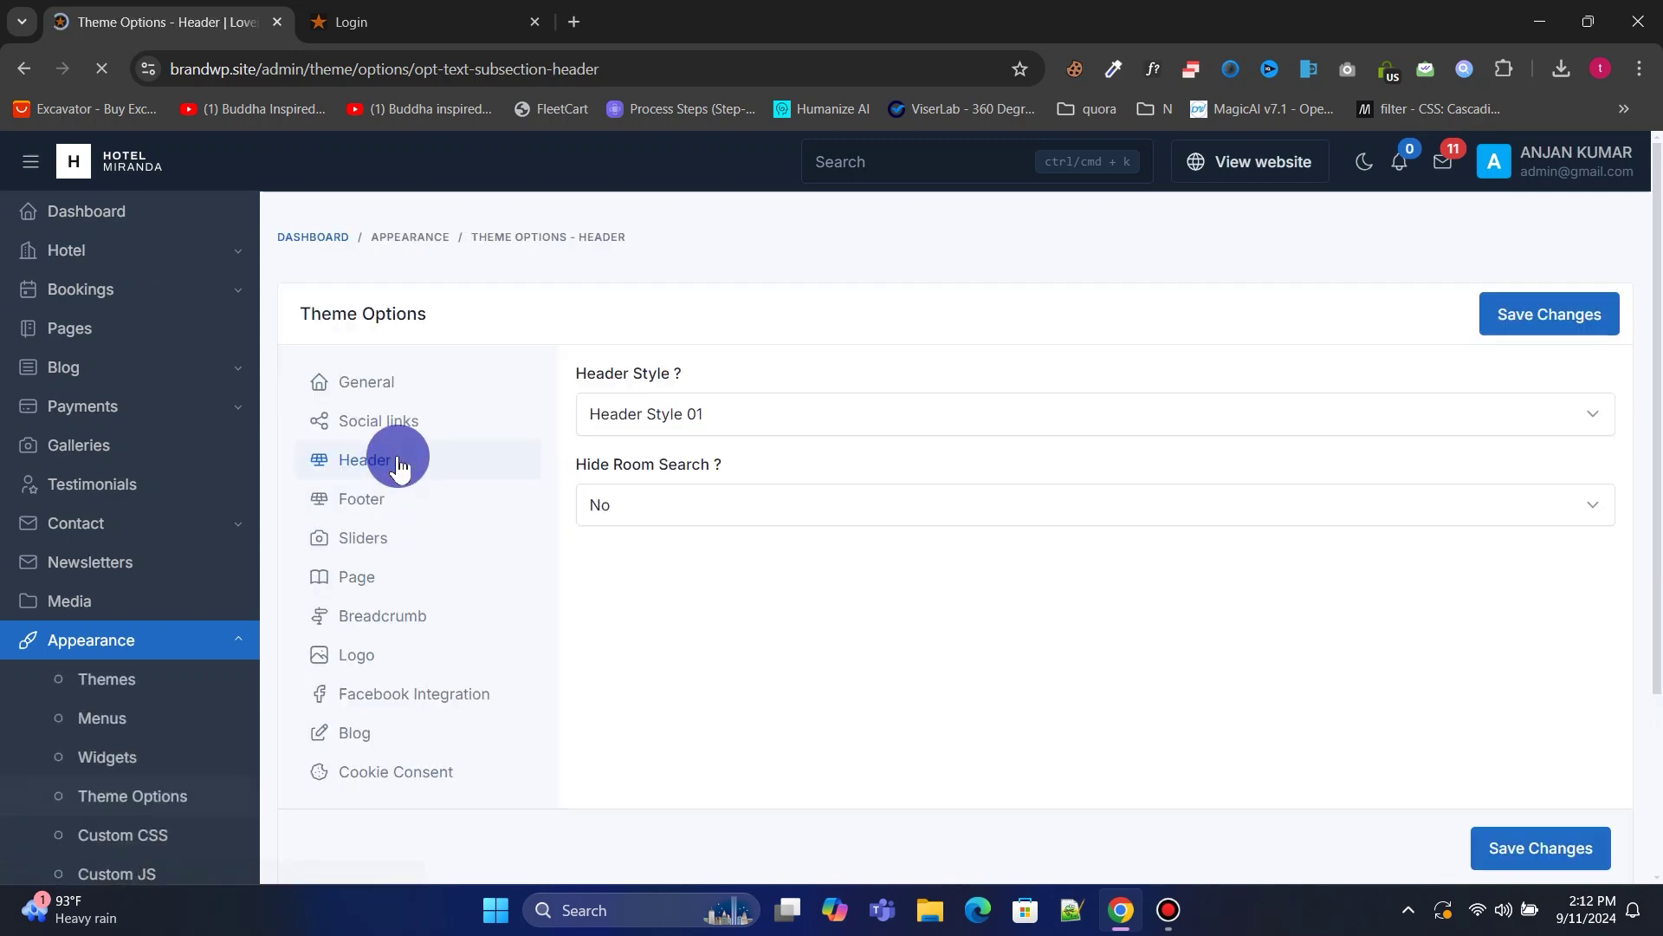
left_click(359, 663)
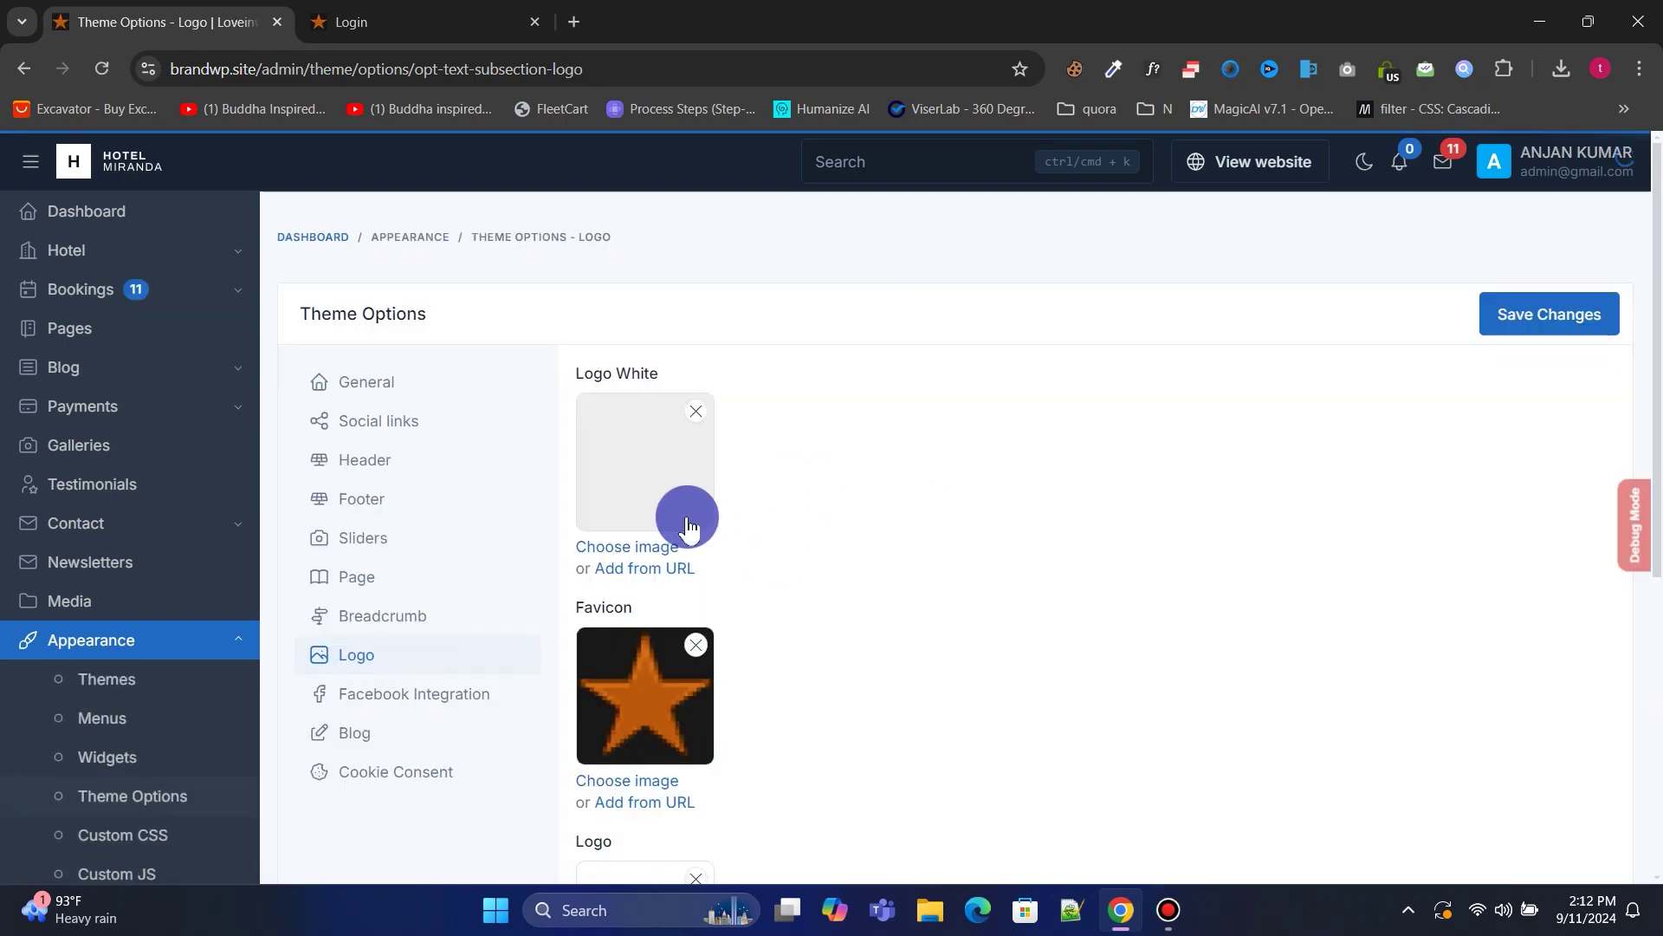
- Upload the Lowewgo image from the loveinwp Logo folder for the white logo
left_click(666, 517)
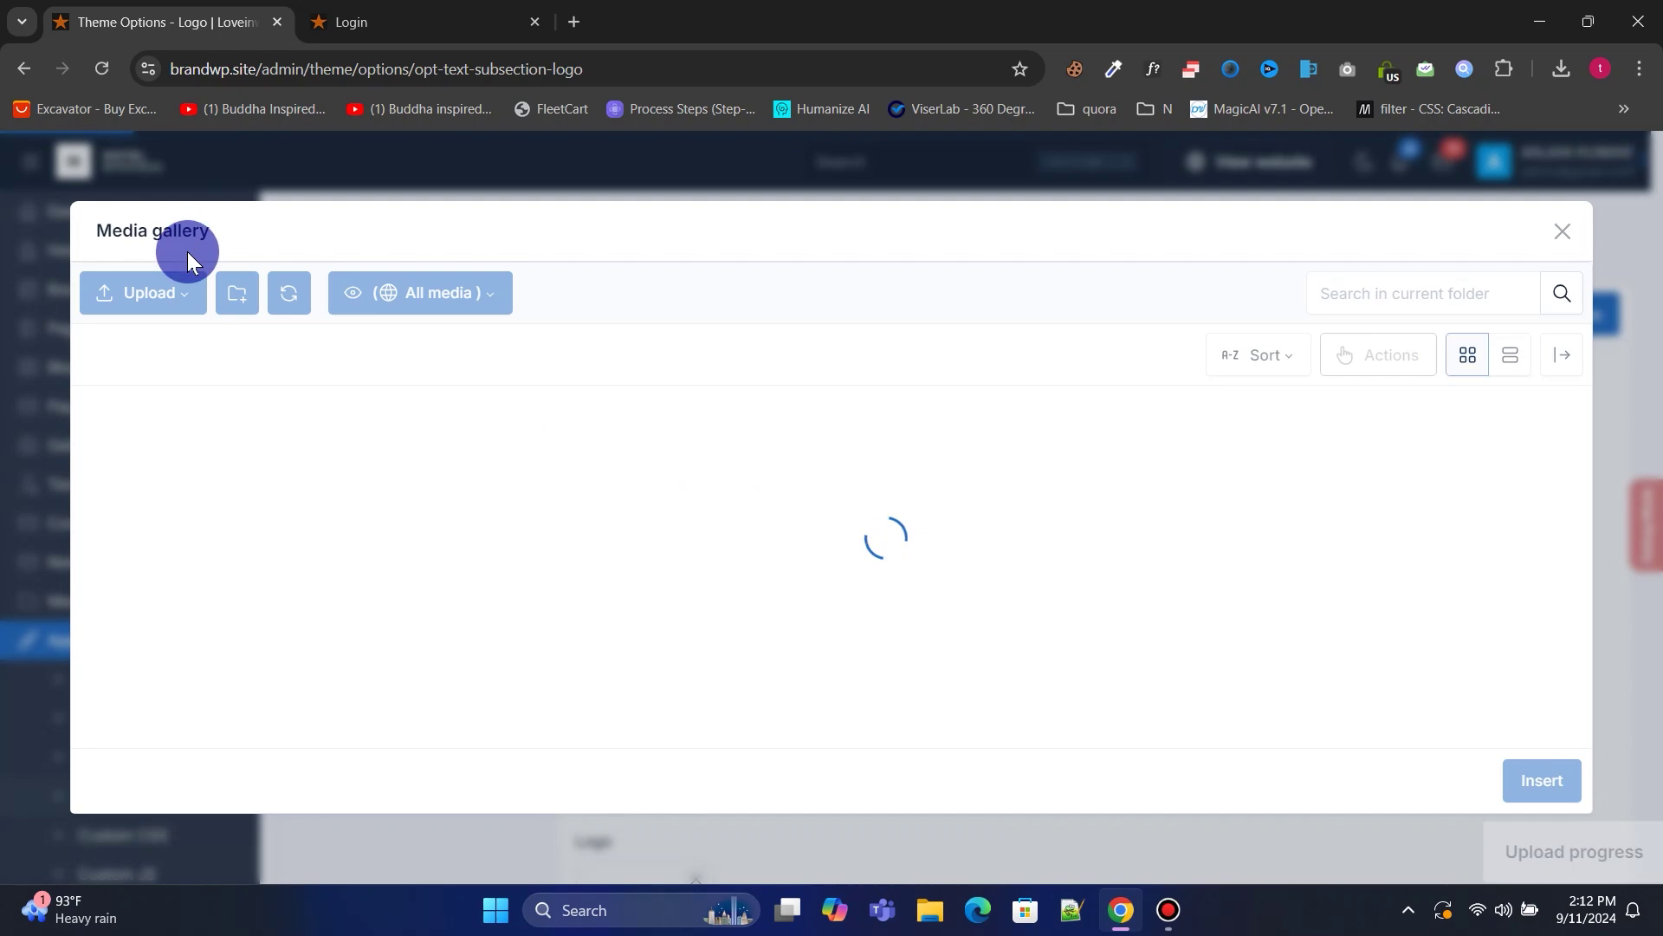
left_click(195, 338)
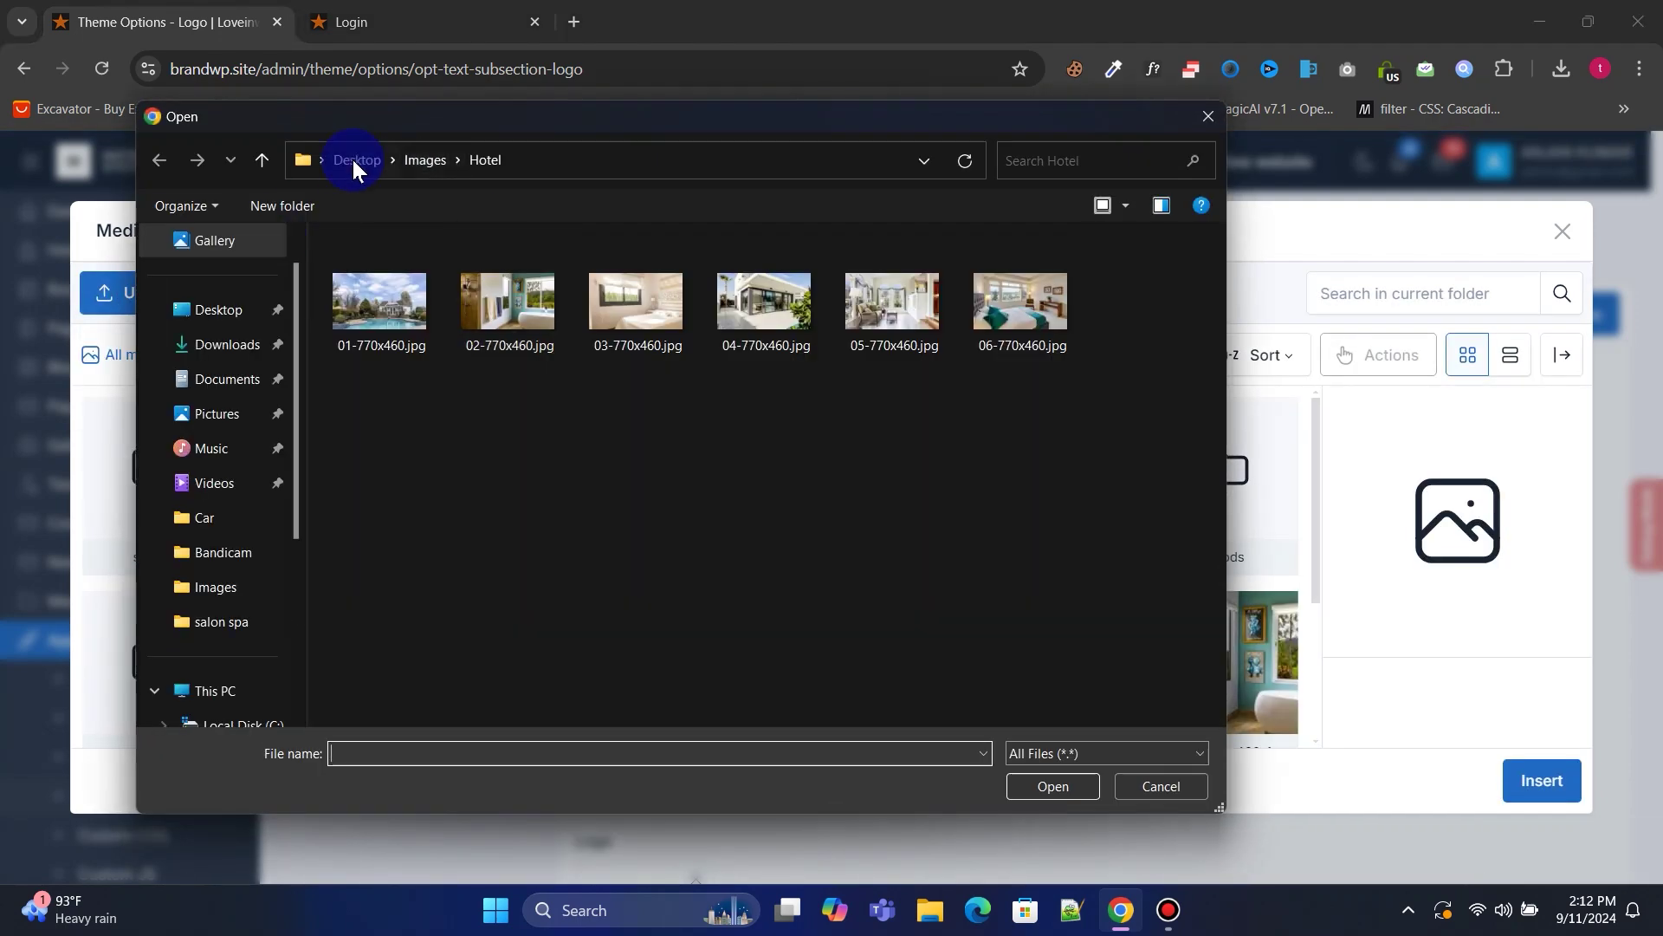
left_click(352, 159)
double_click(877, 324)
double_click(423, 376)
left_click(510, 438)
double_click(353, 475)
- Cancel the extra upload and insert Lowewgo as the Logo White image
left_click(130, 294)
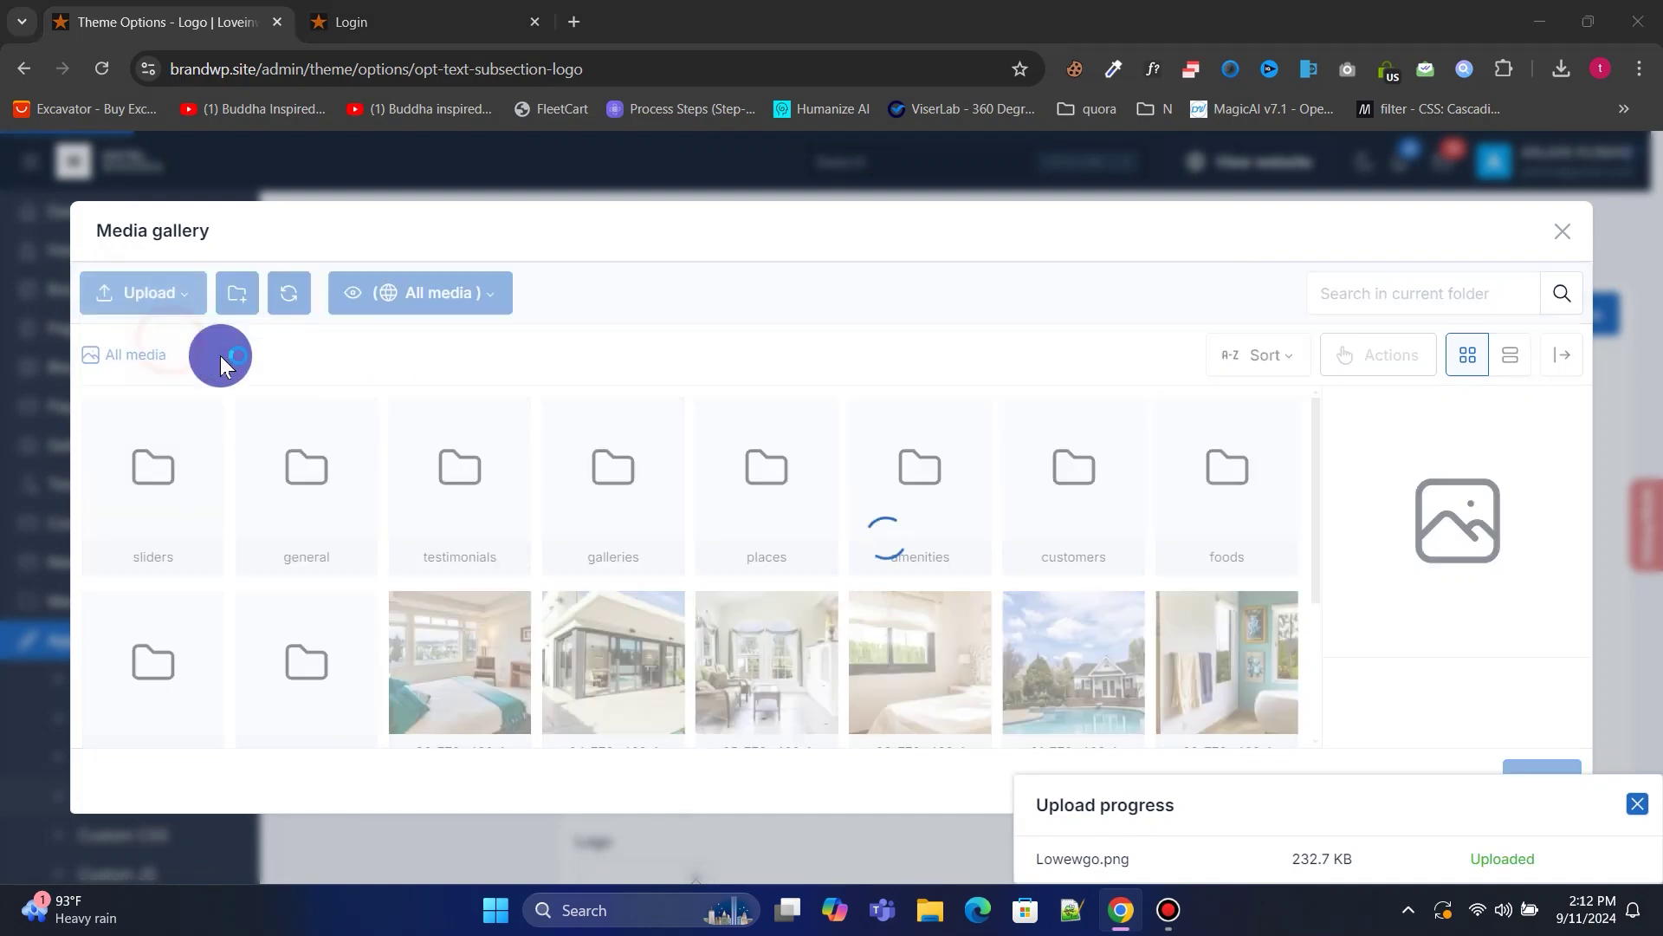
left_click(173, 340)
key("Escape")
scroll(953, 598, "down", 2)
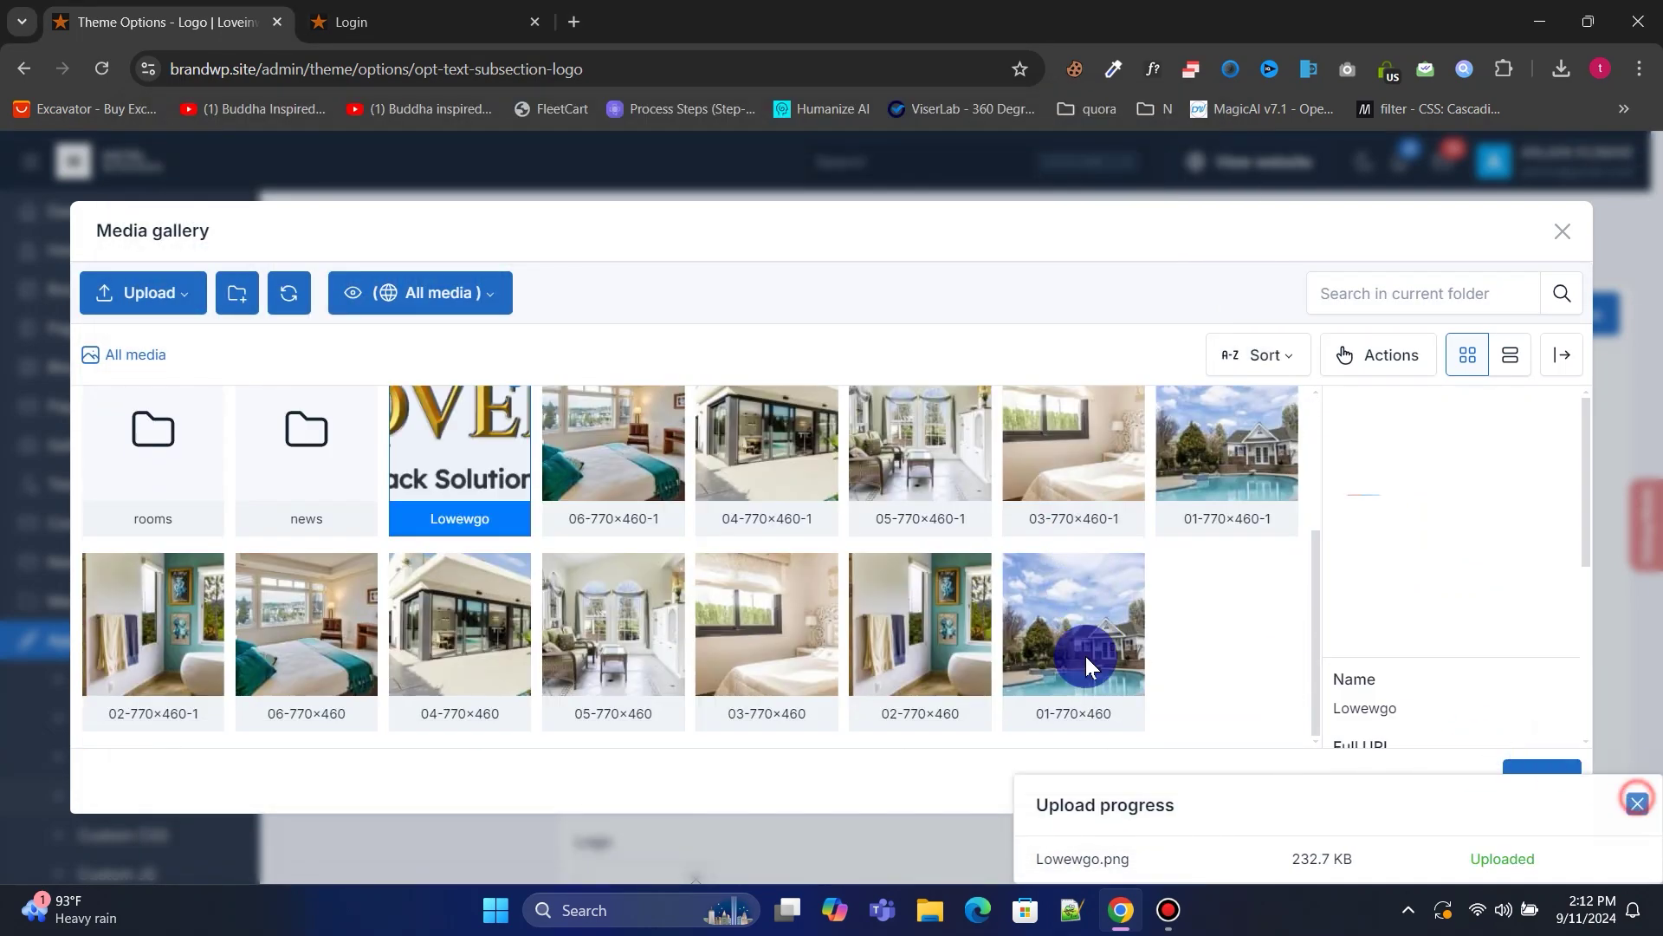
scroll(938, 663, "up", 1)
scroll(938, 662, "down", 2)
left_click(1542, 780)
scroll(684, 555, "down", 3)
- Upload the logo Ico image and set it as the favicon
left_click(649, 567)
left_click(135, 299)
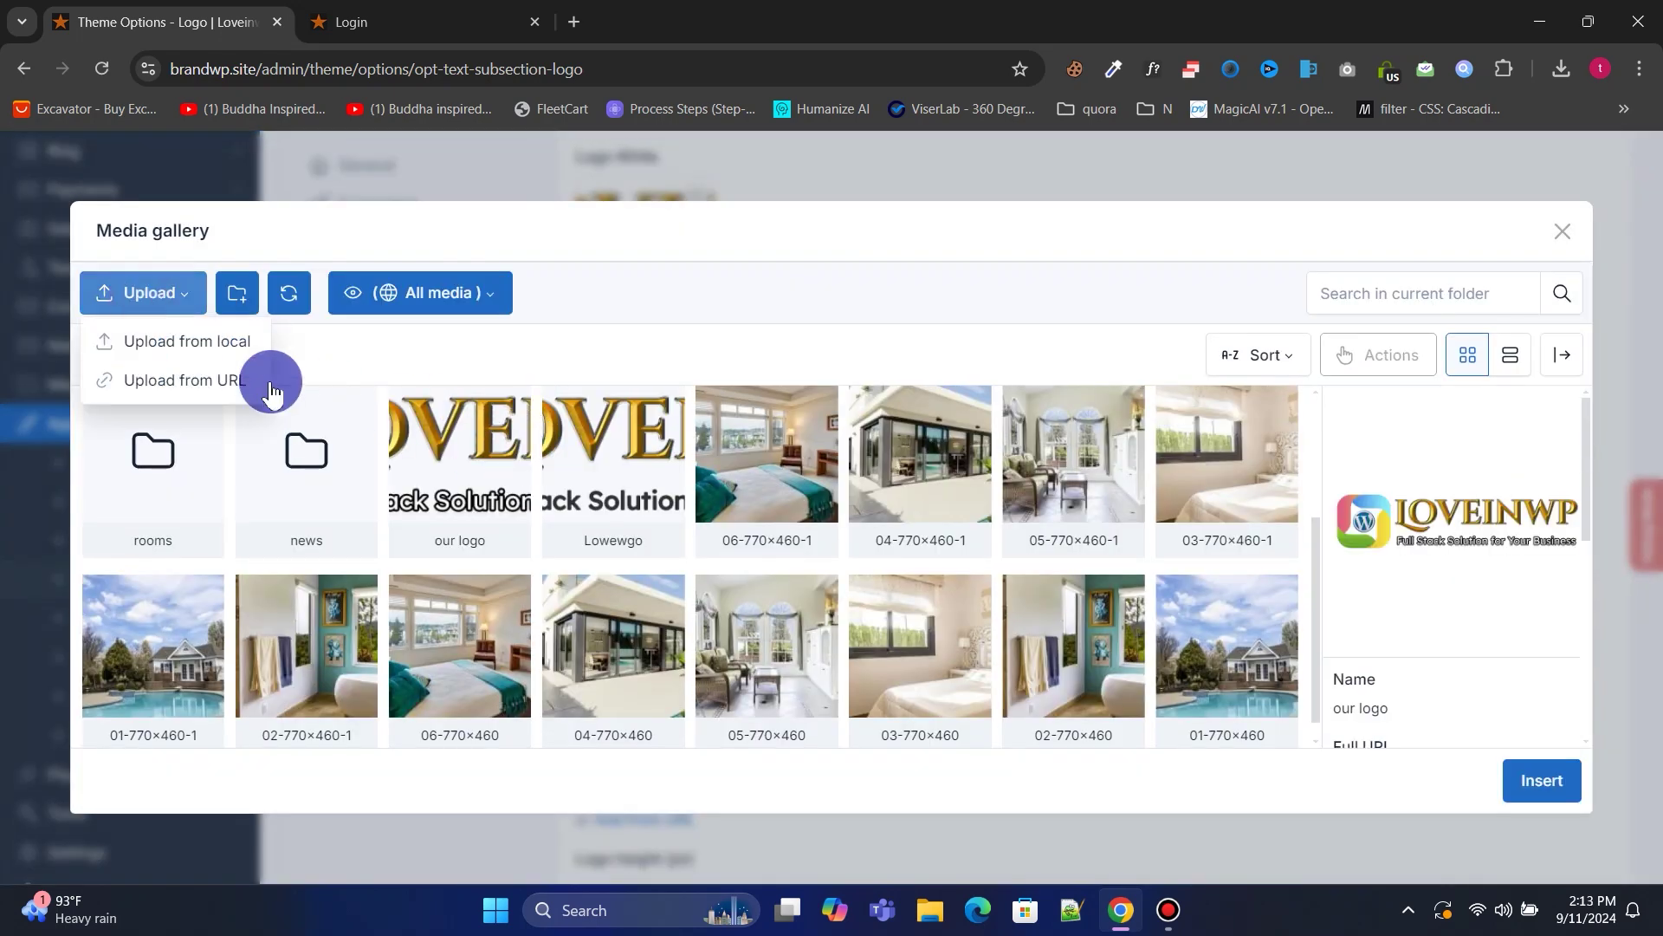
left_click(298, 356)
double_click(624, 337)
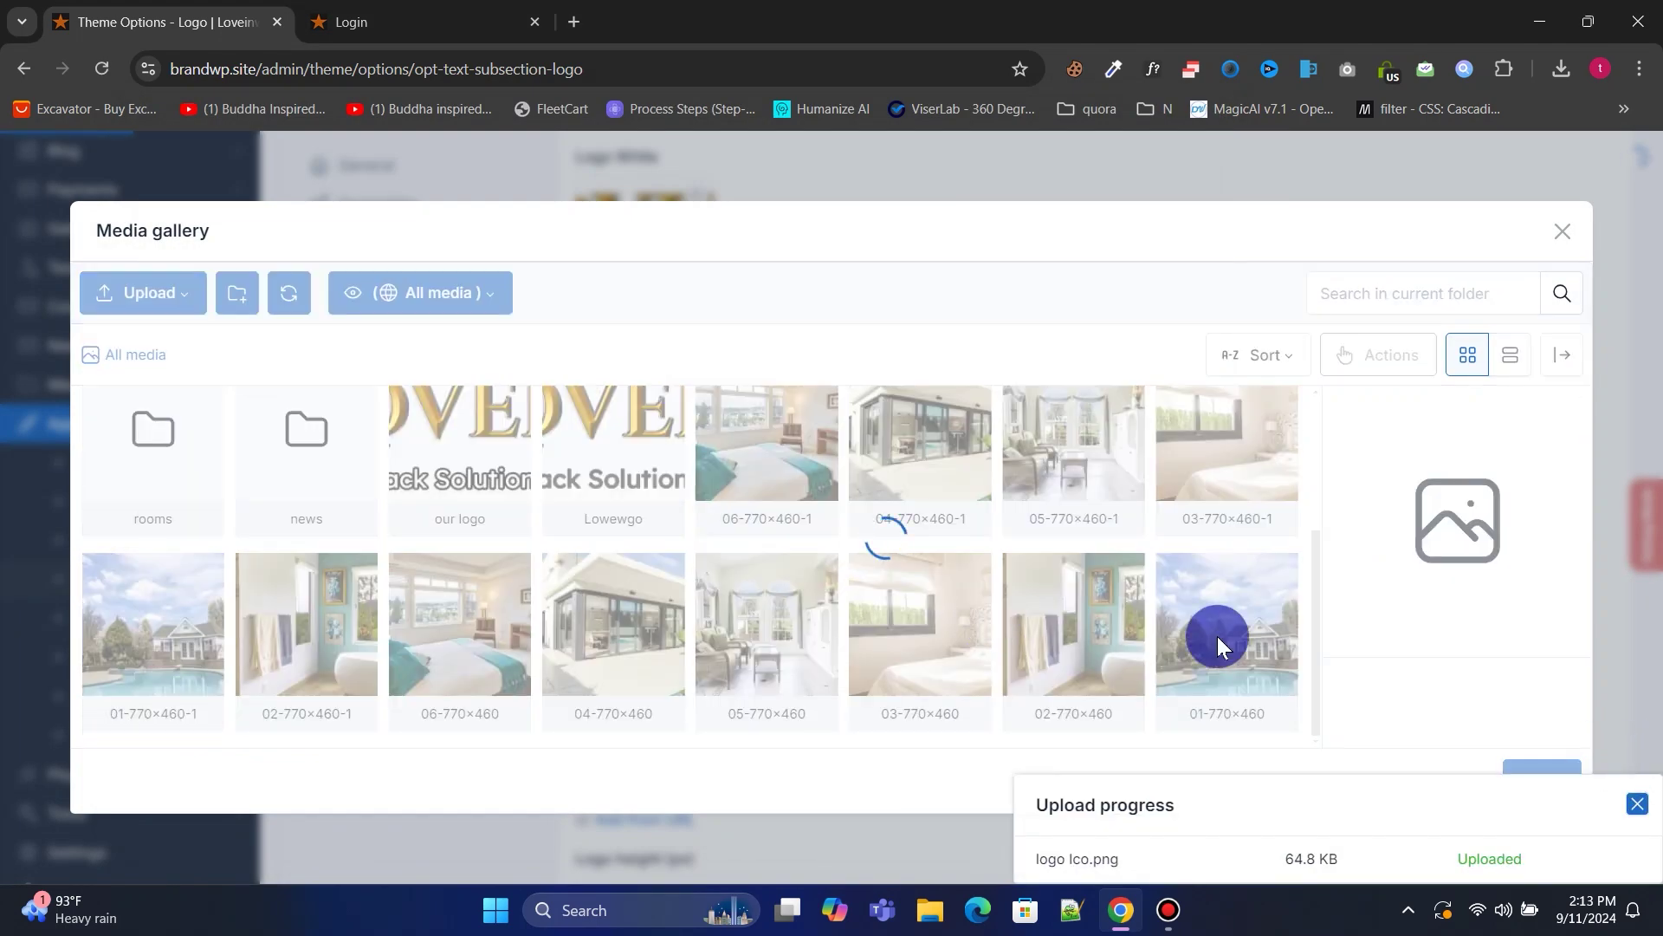
left_click(1536, 770)
scroll(791, 527, "down", 2)
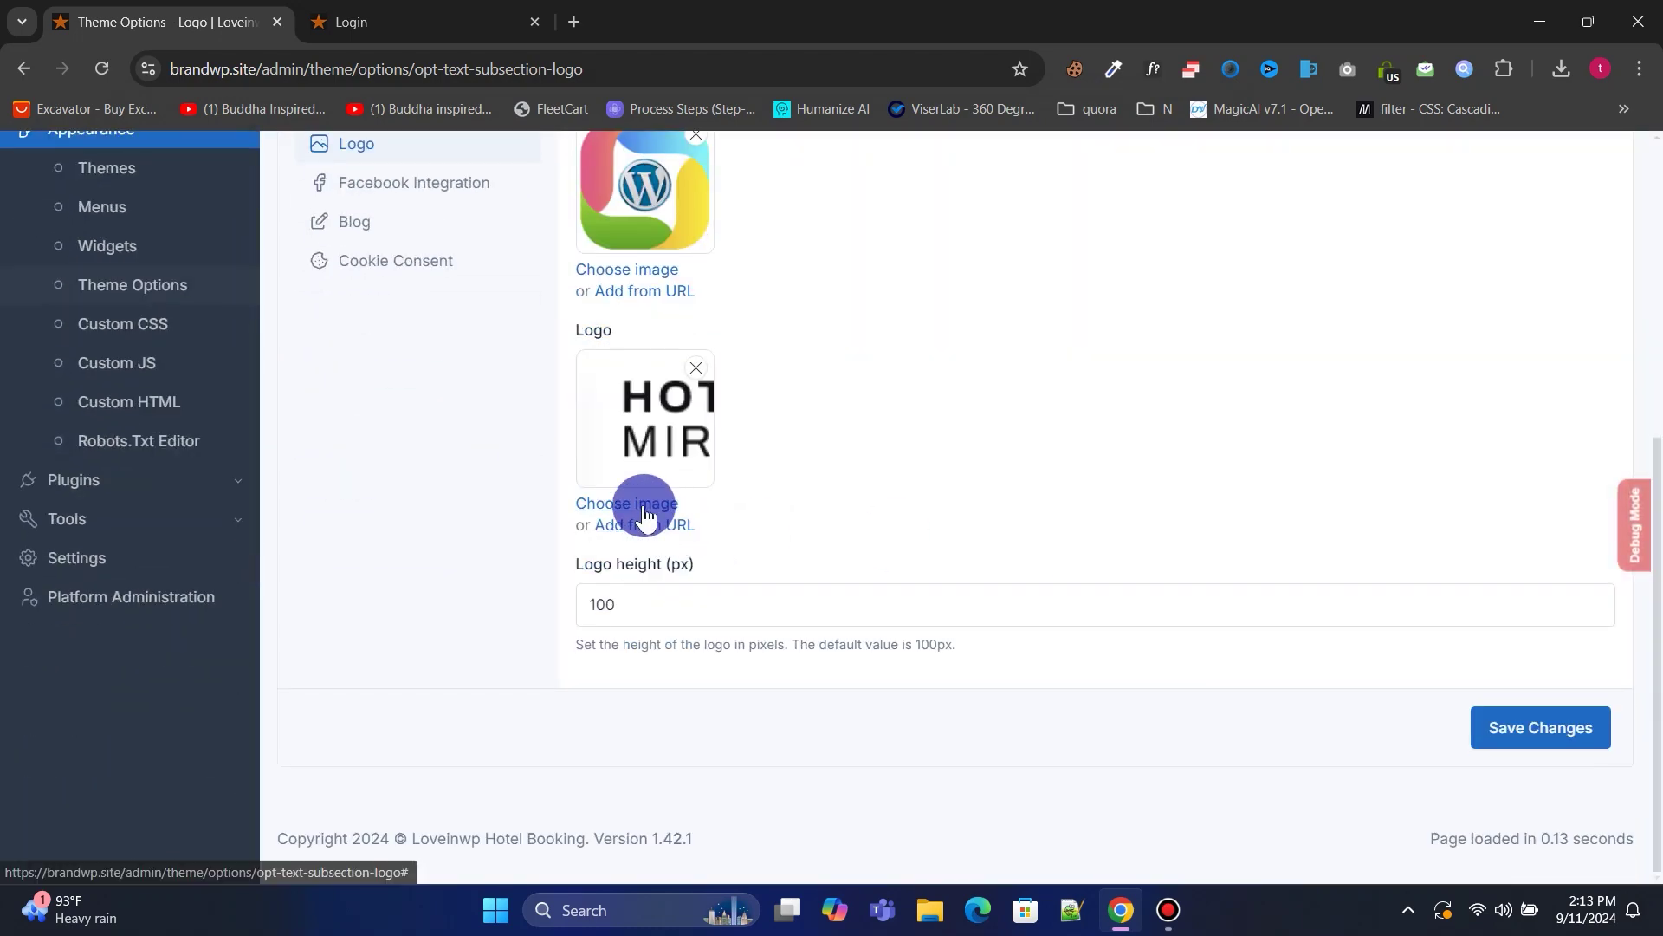
- Set 'our logo' as the main logo and save the theme options
left_click(640, 508)
left_click(633, 496)
left_click(1521, 778)
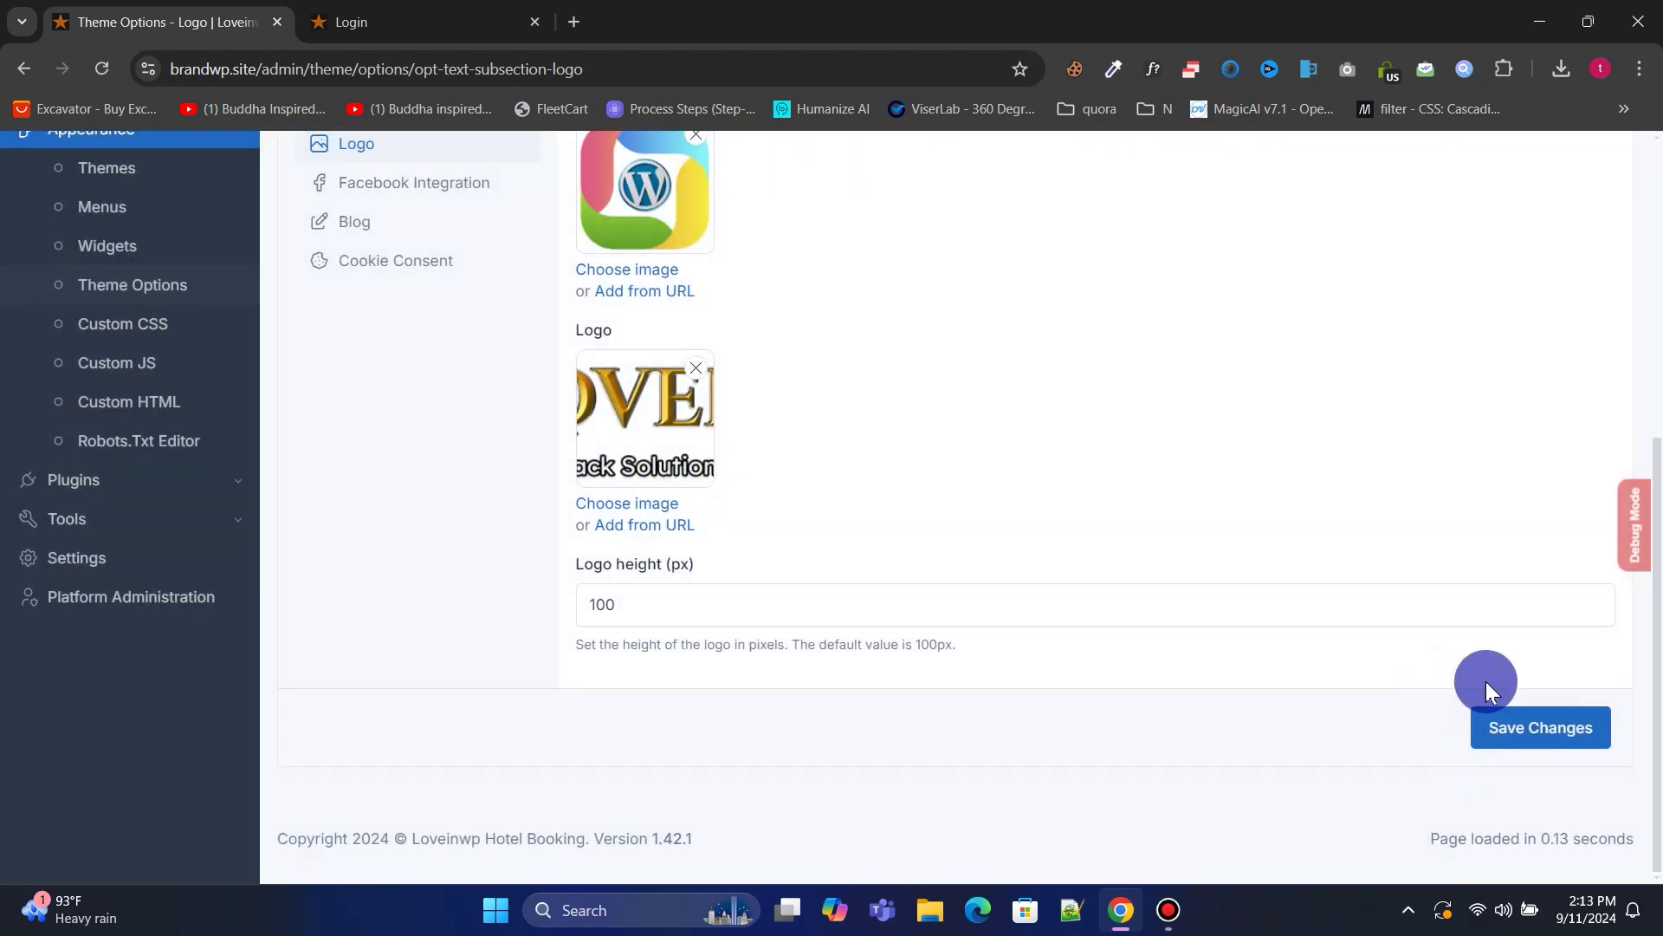
left_click(1536, 733)
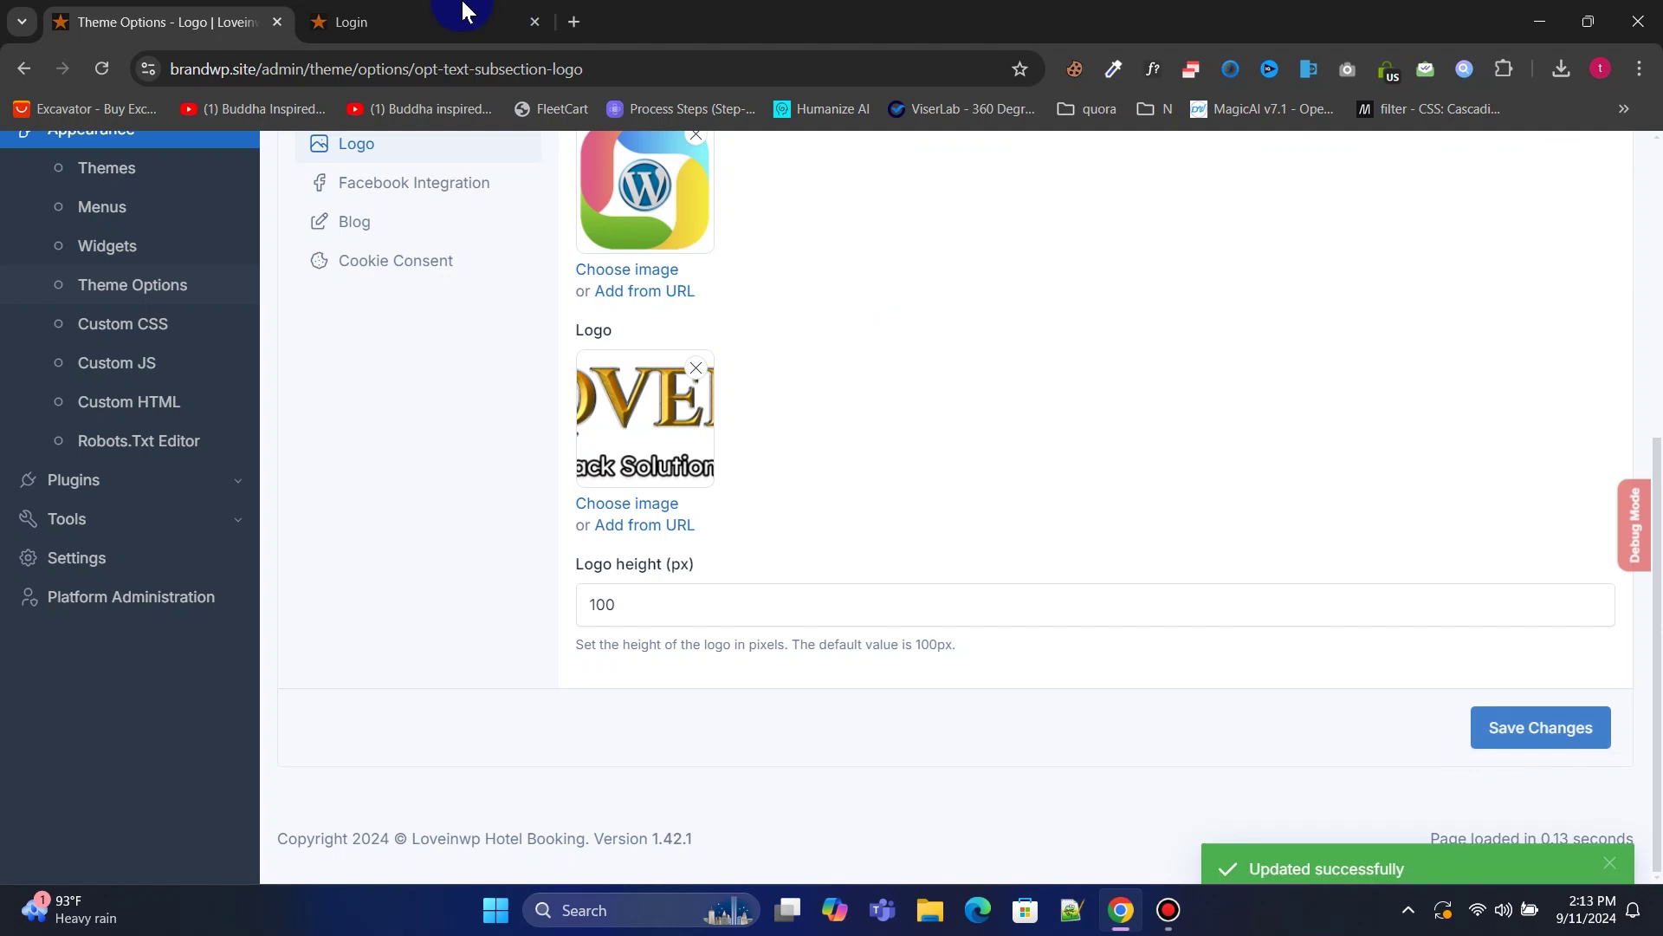
- Check the new logo on the public home page, then return to the admin
left_click(460, 21)
left_click(959, 246)
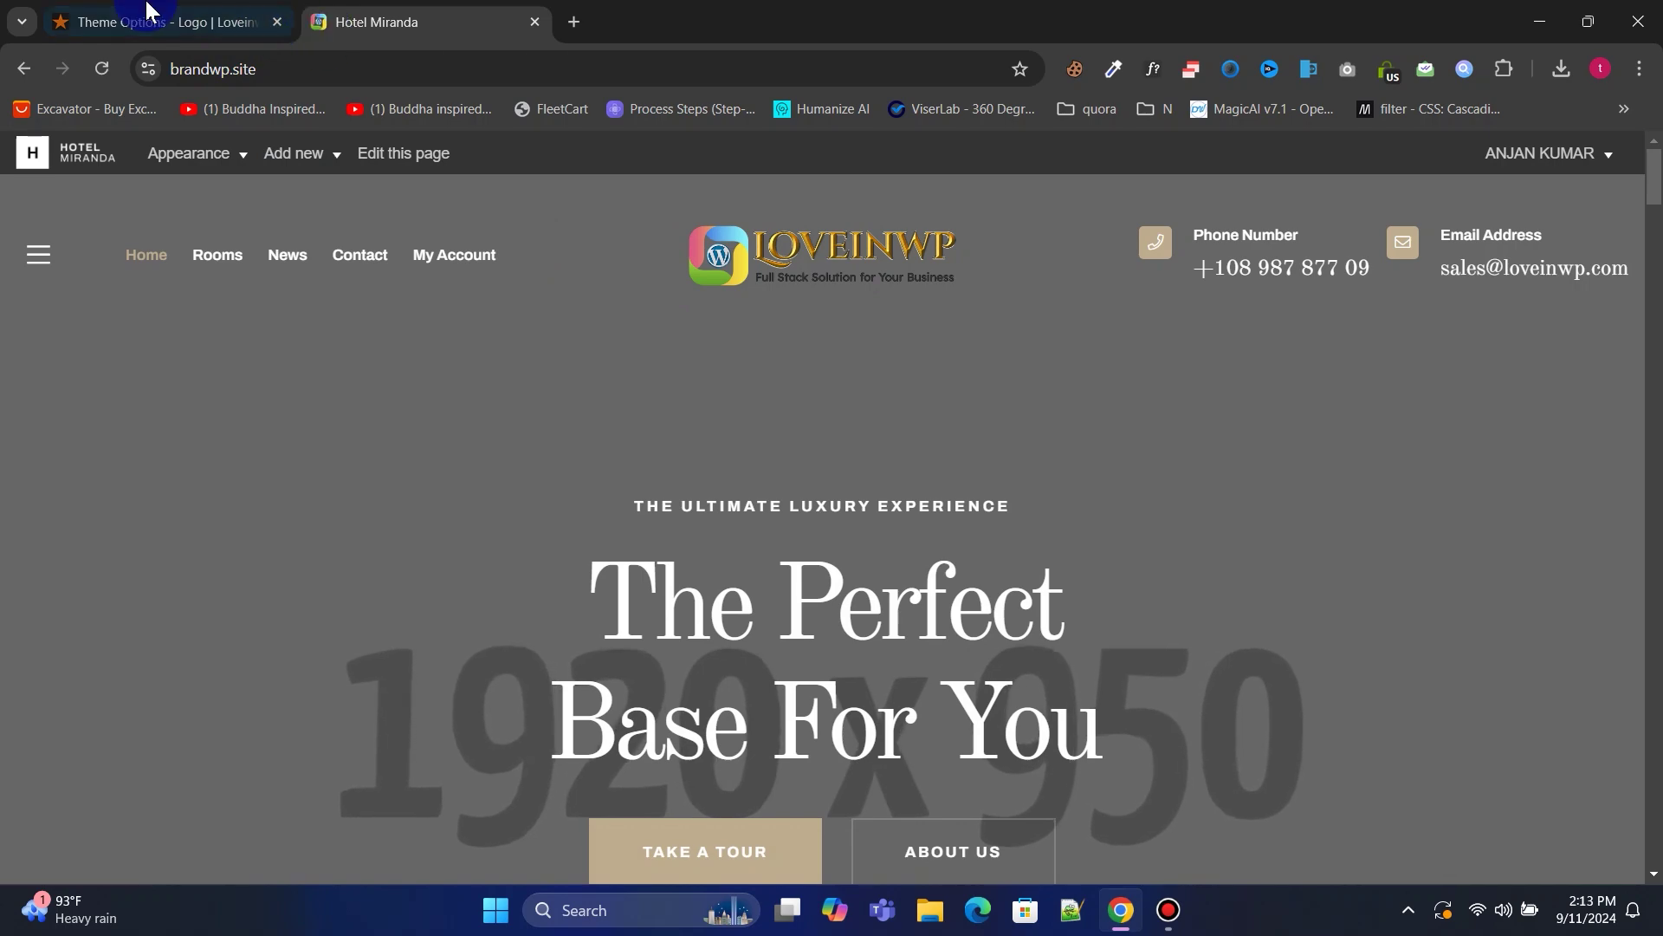
left_click(173, 22)
scroll(845, 549, "up", 4)
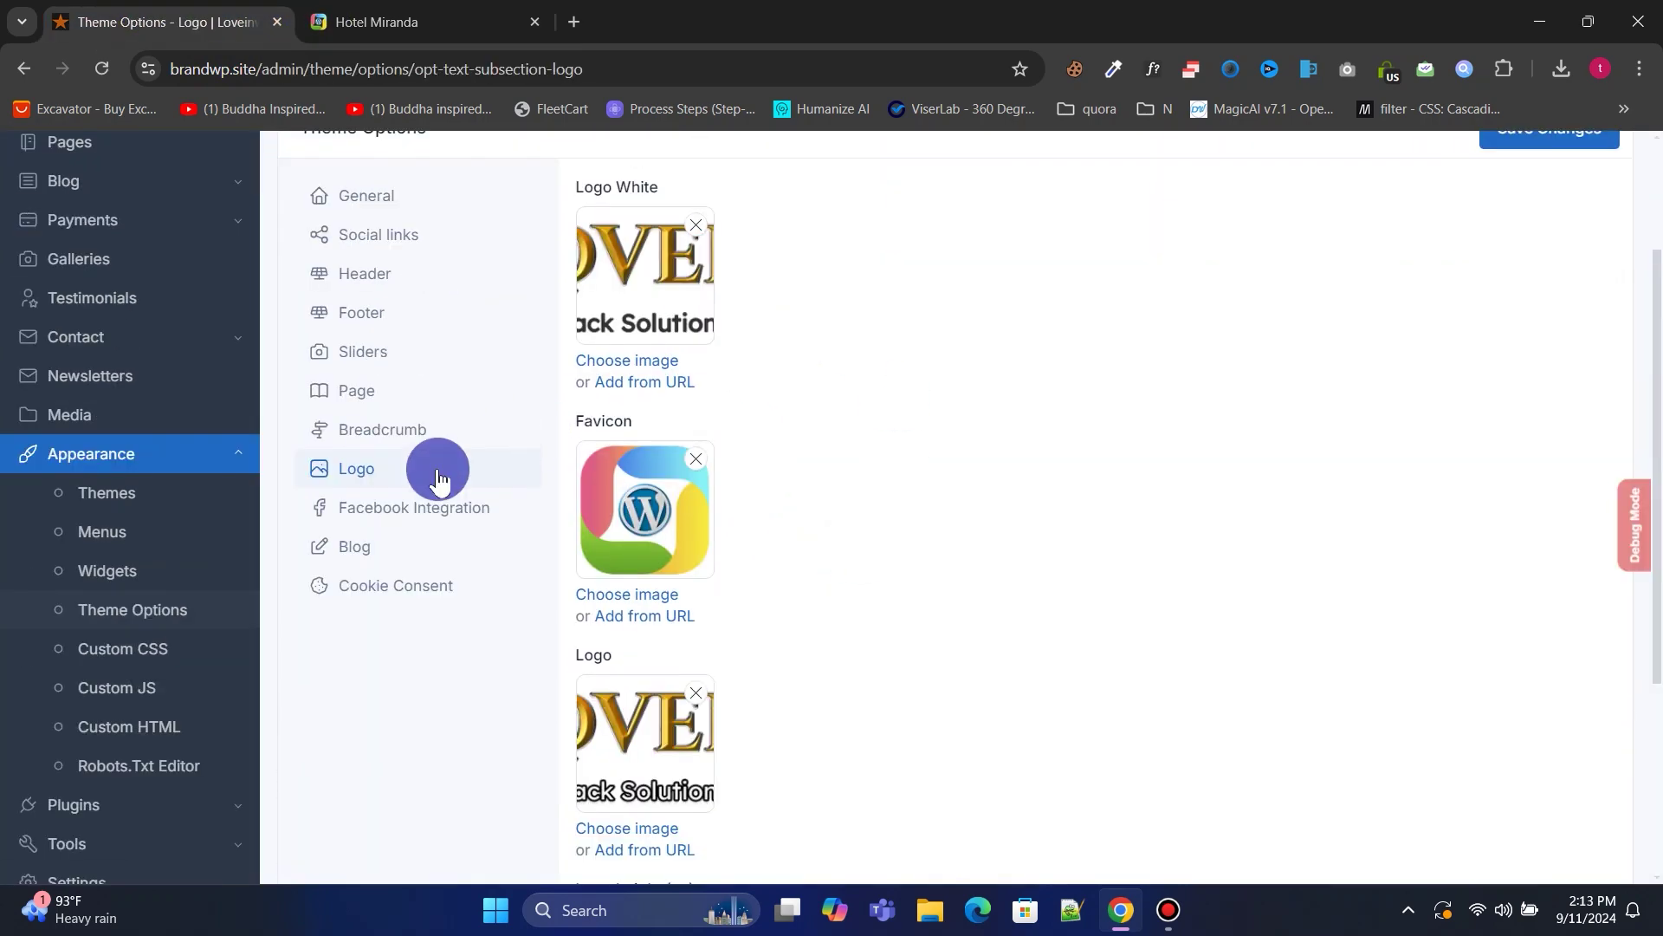
scroll(137, 482, "down", 3)
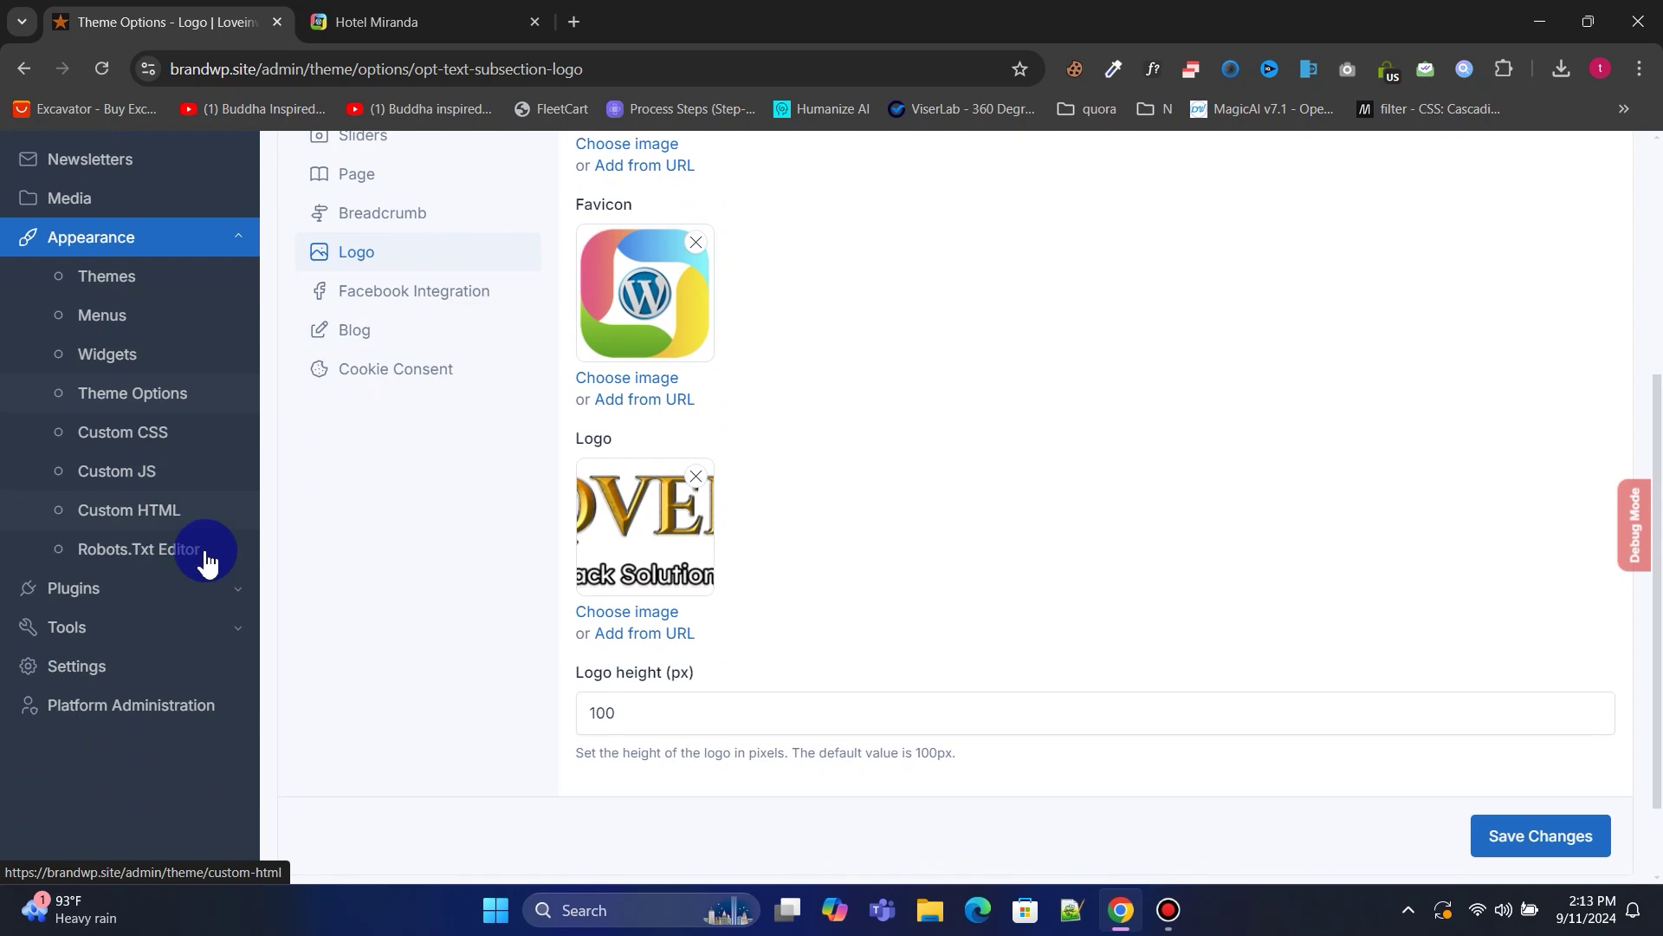
left_click(116, 665)
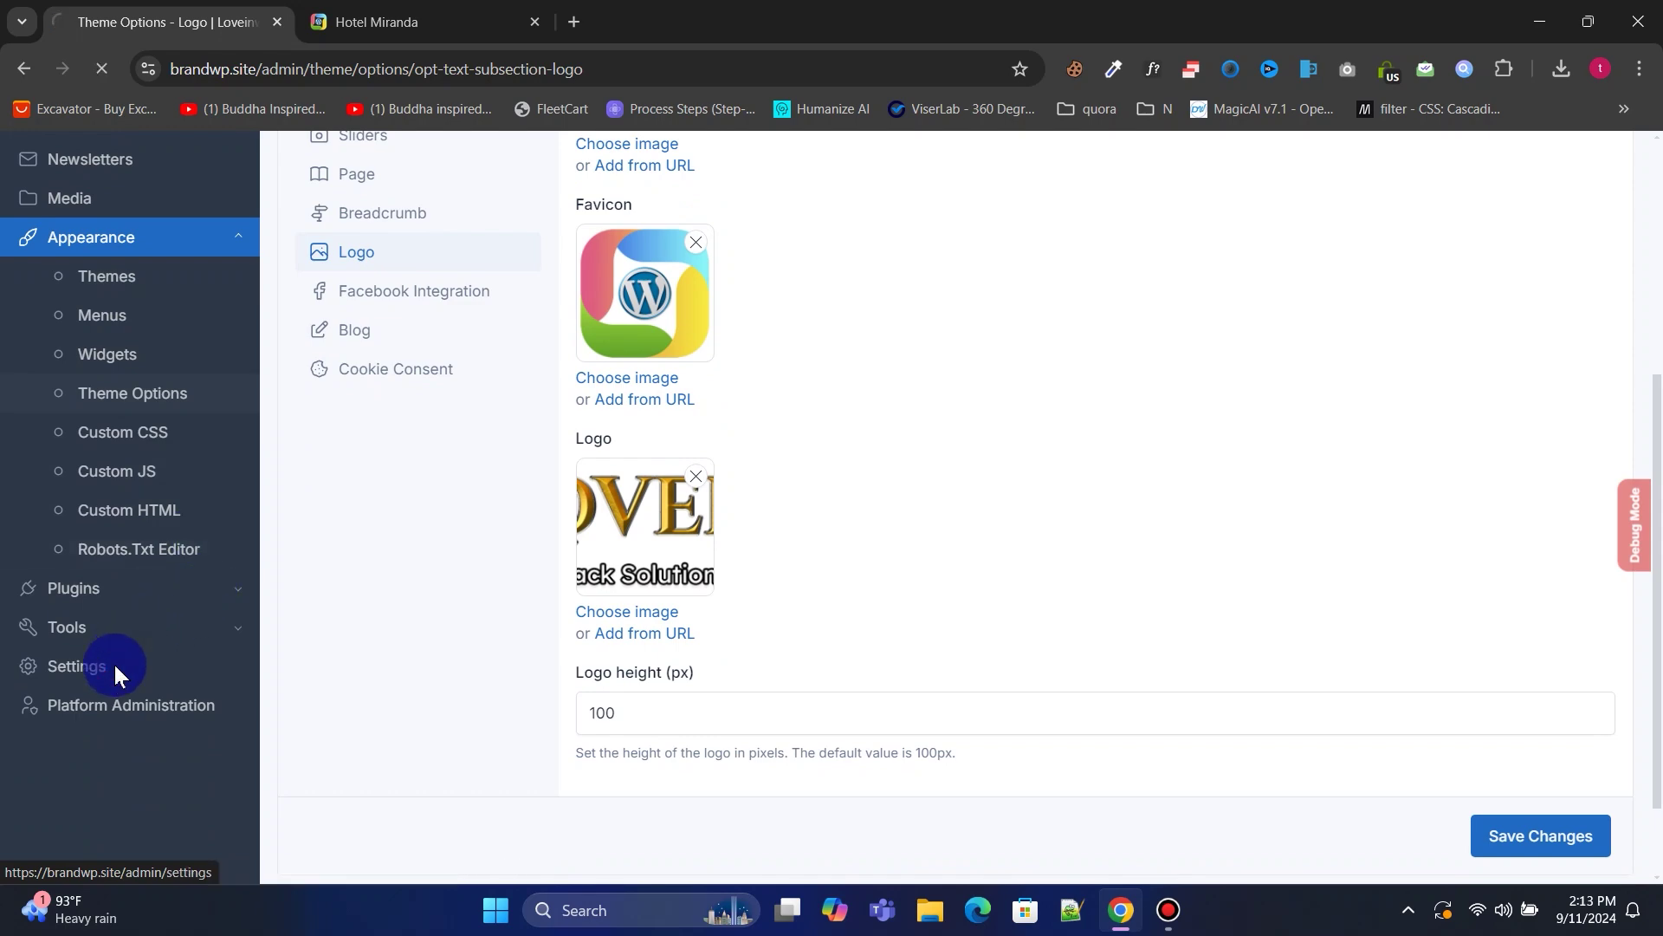
- Review the General settings and check the Site language dropdown, leaving it unchanged
scroll(1461, 479, "down", 1)
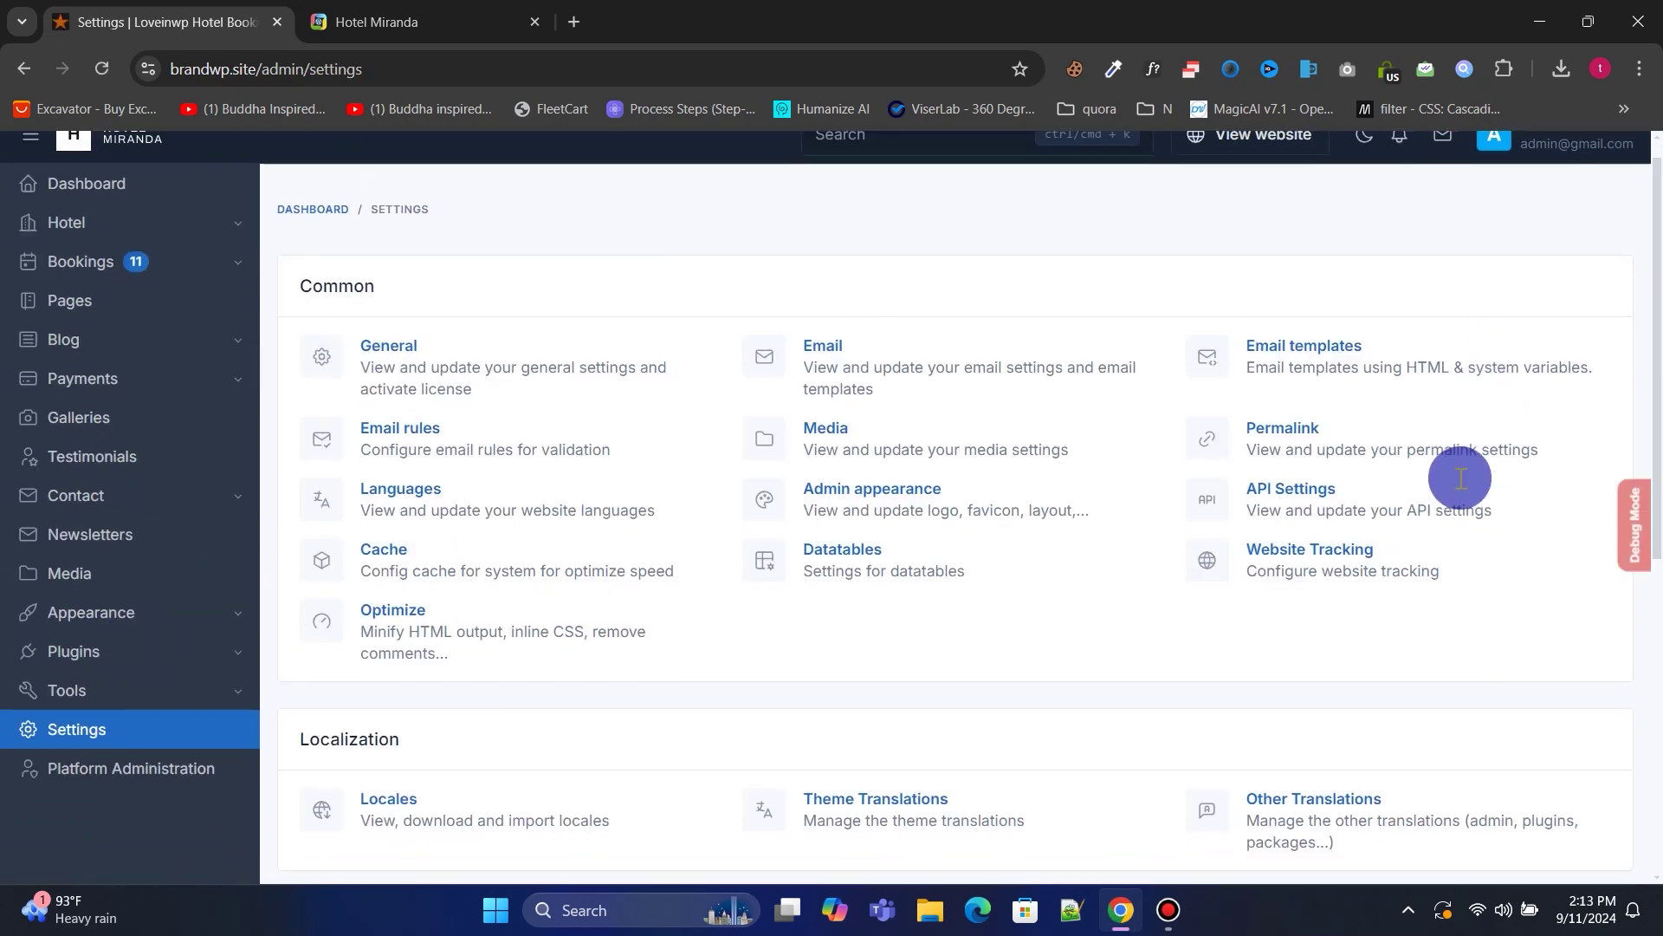
scroll(1461, 485, "down", 5)
scroll(1460, 506, "up", 6)
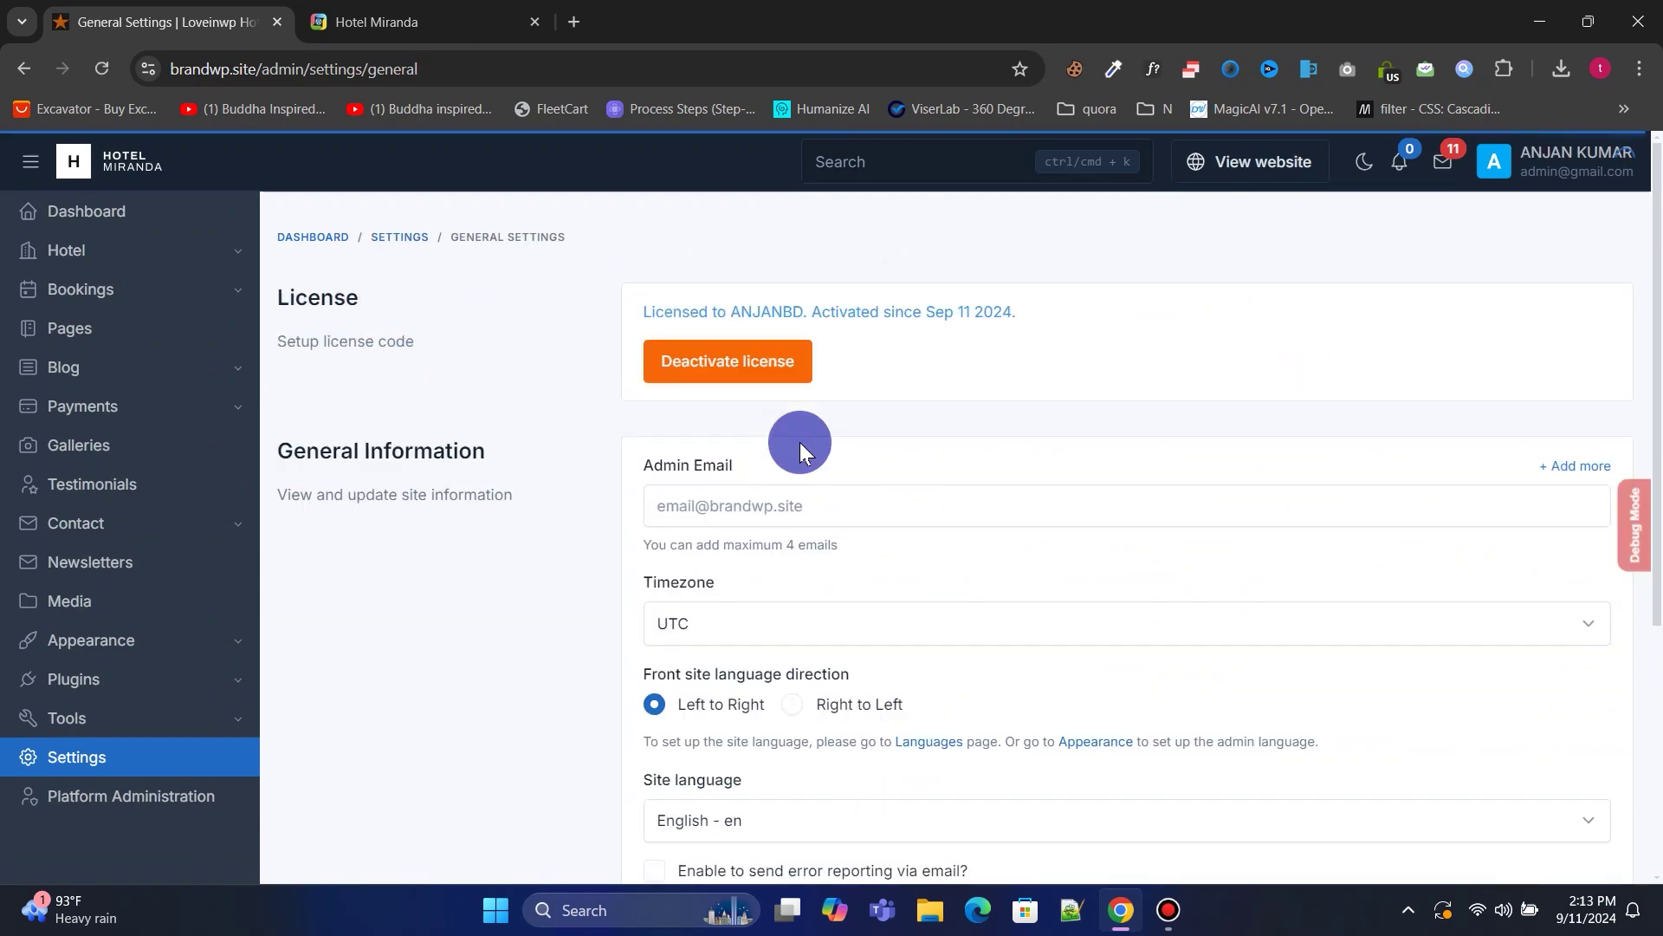
scroll(1048, 449, "down", 3)
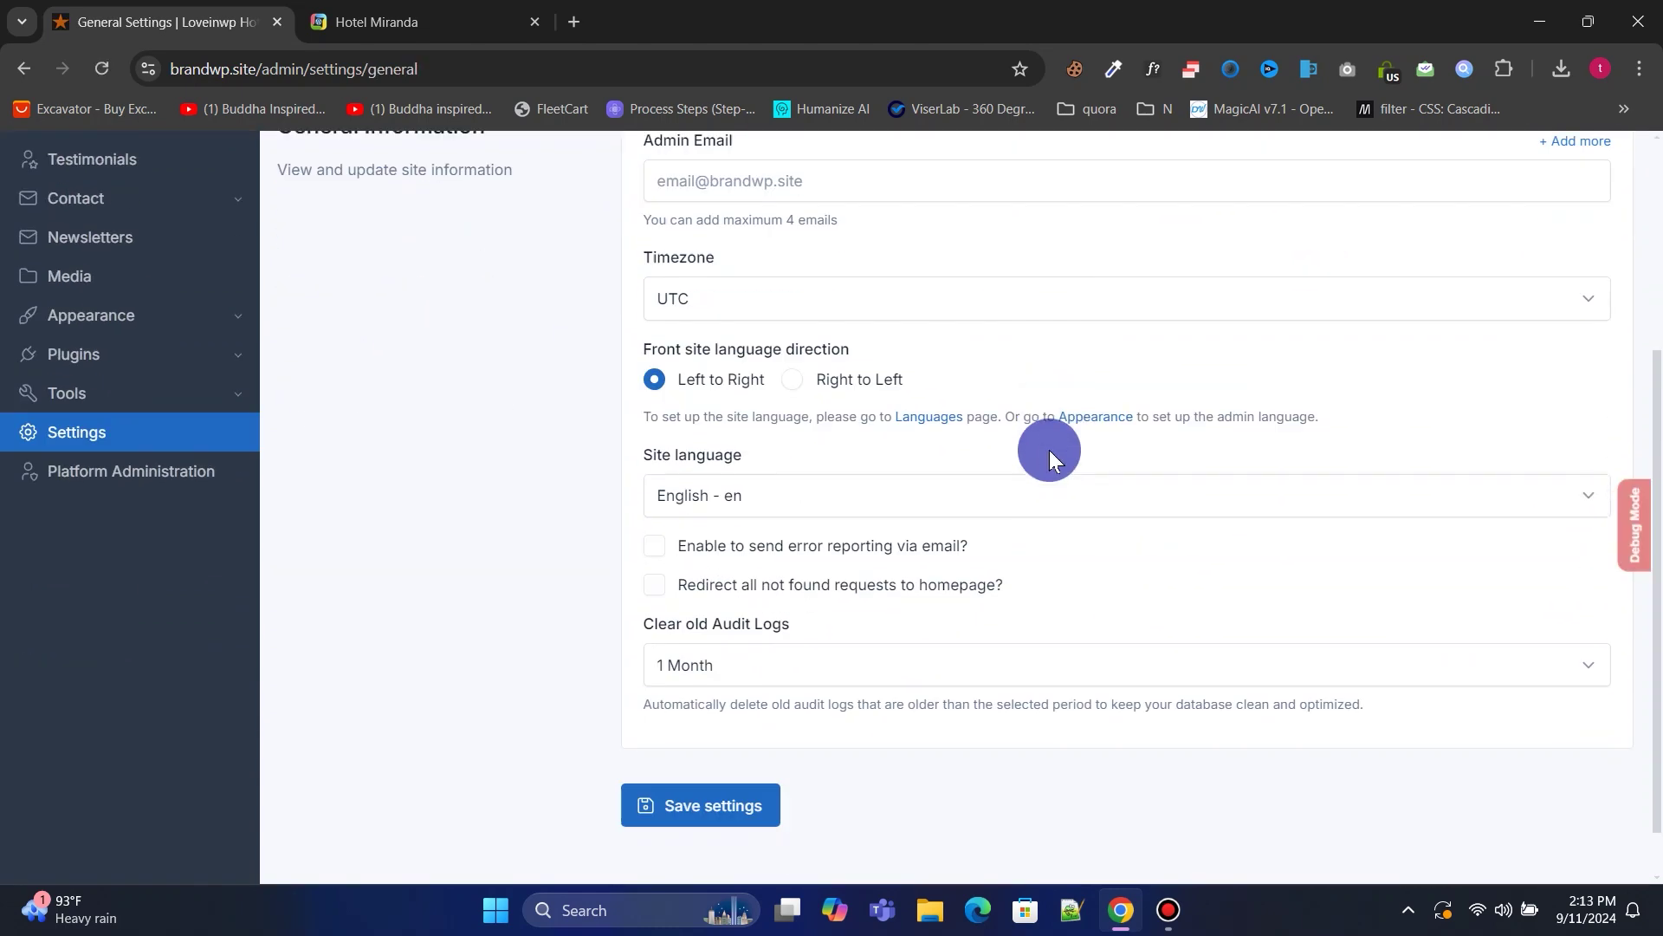
scroll(1048, 450, "up", 3)
scroll(855, 578, "down", 4)
left_click(742, 490)
left_click(585, 543)
scroll(834, 601, "up", 4)
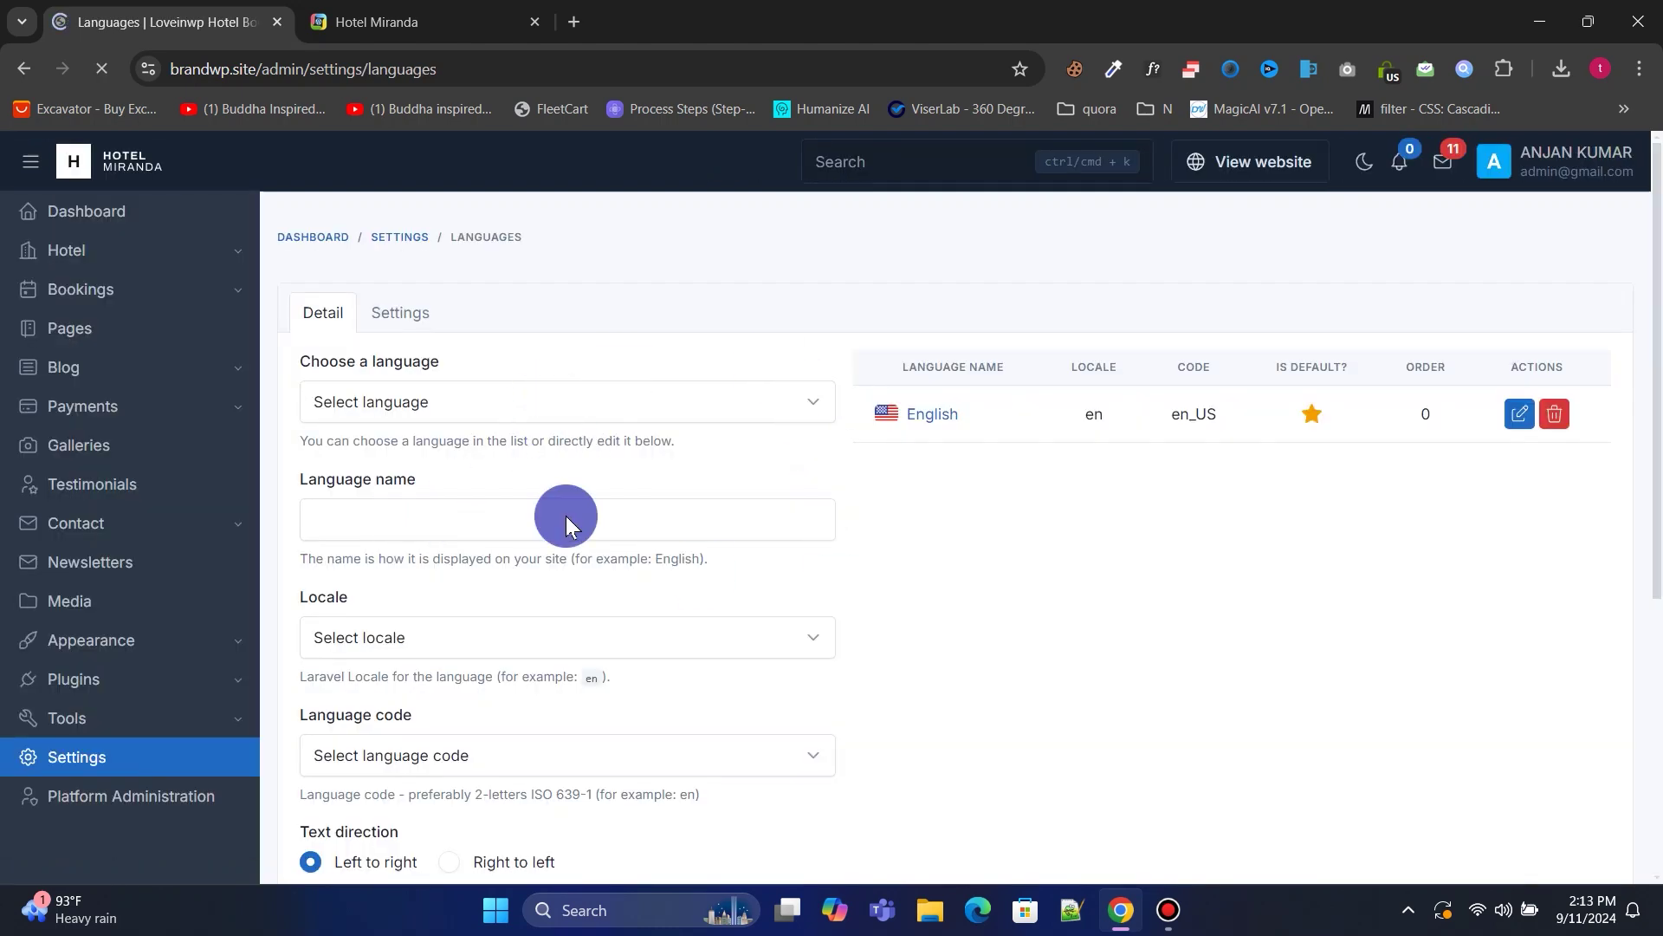
- Review the Languages form and the default English (en_US) row
scroll(838, 611, "down", 5)
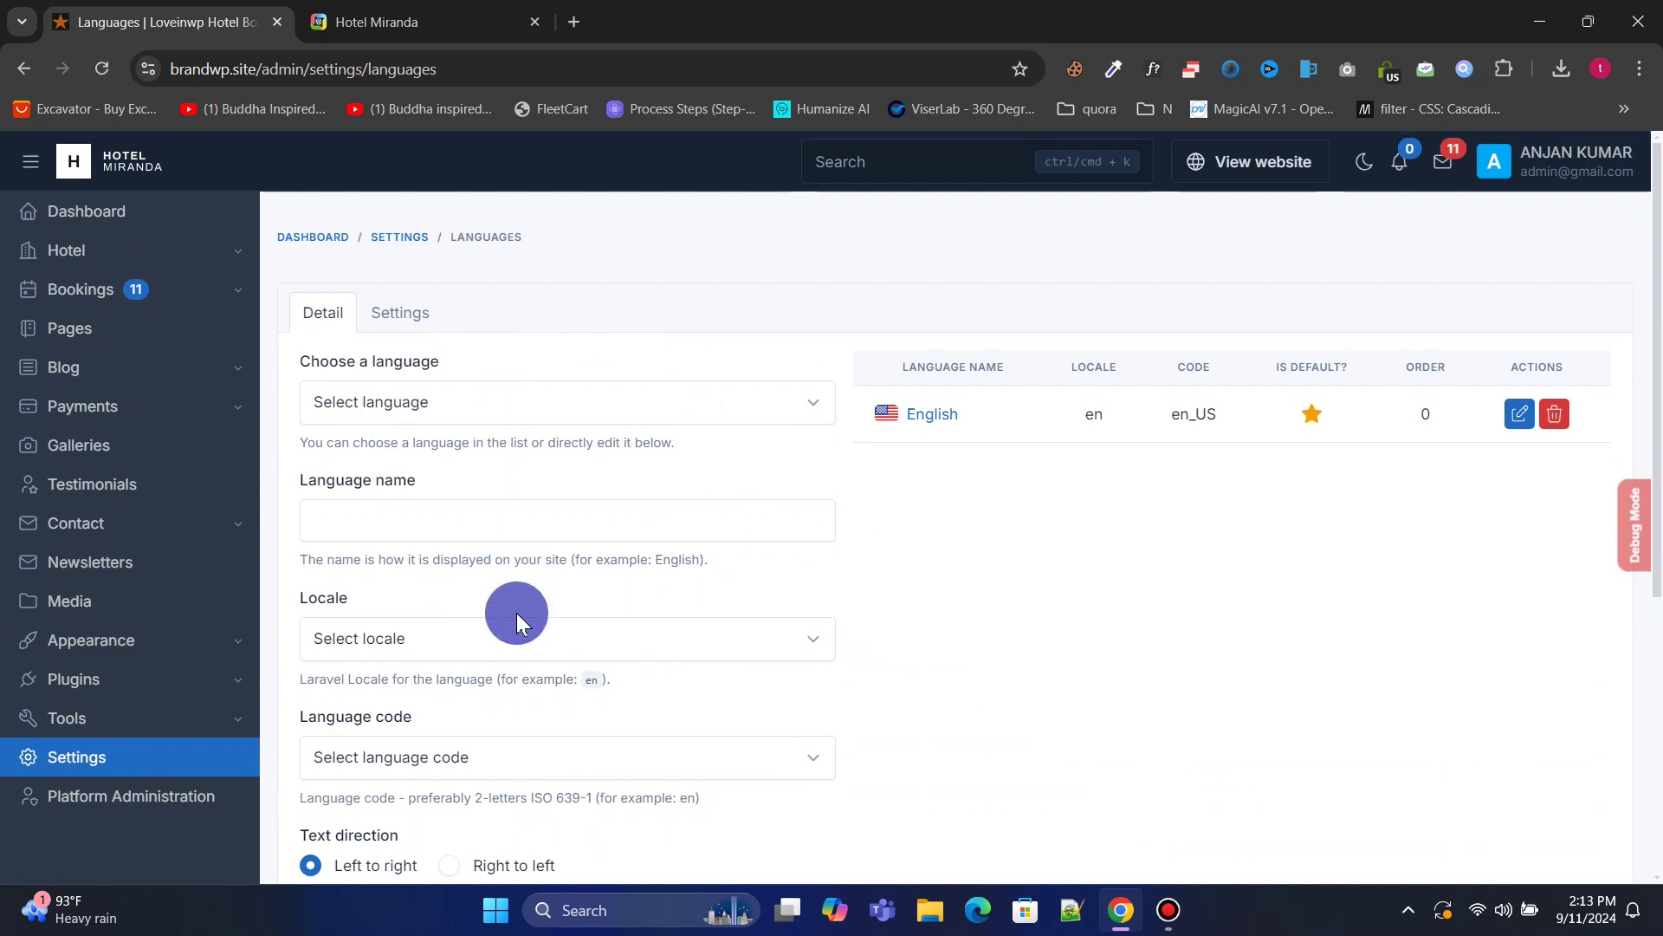
scroll(650, 545, "down", 5)
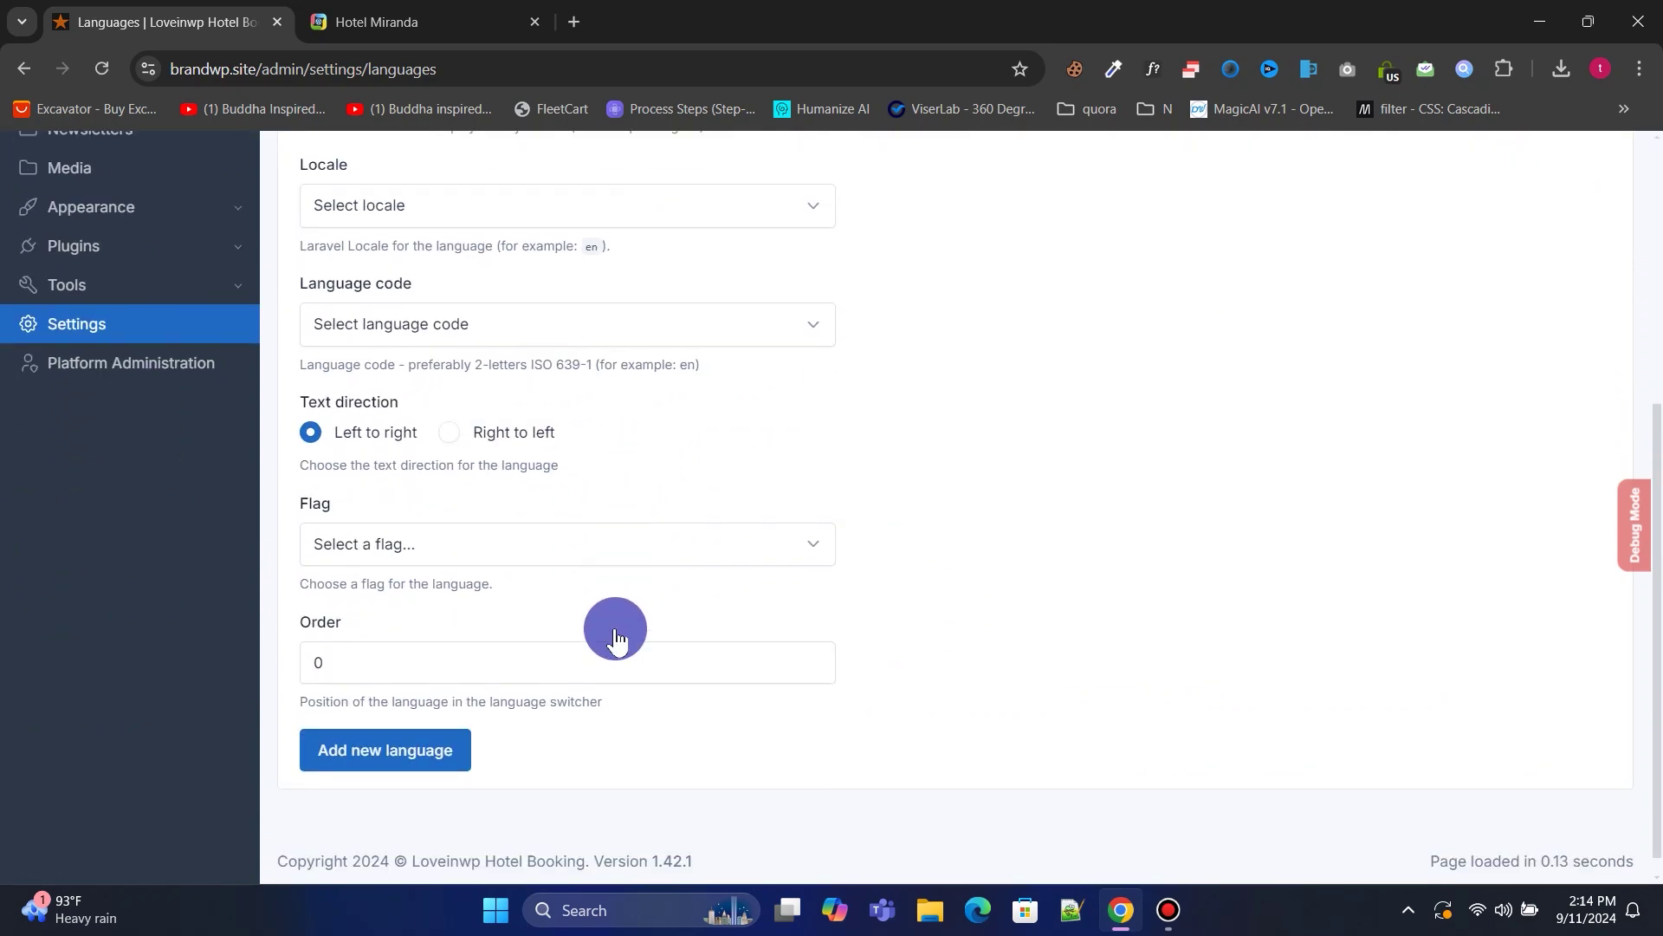
scroll(939, 502, "up", 2)
scroll(940, 502, "up", 2)
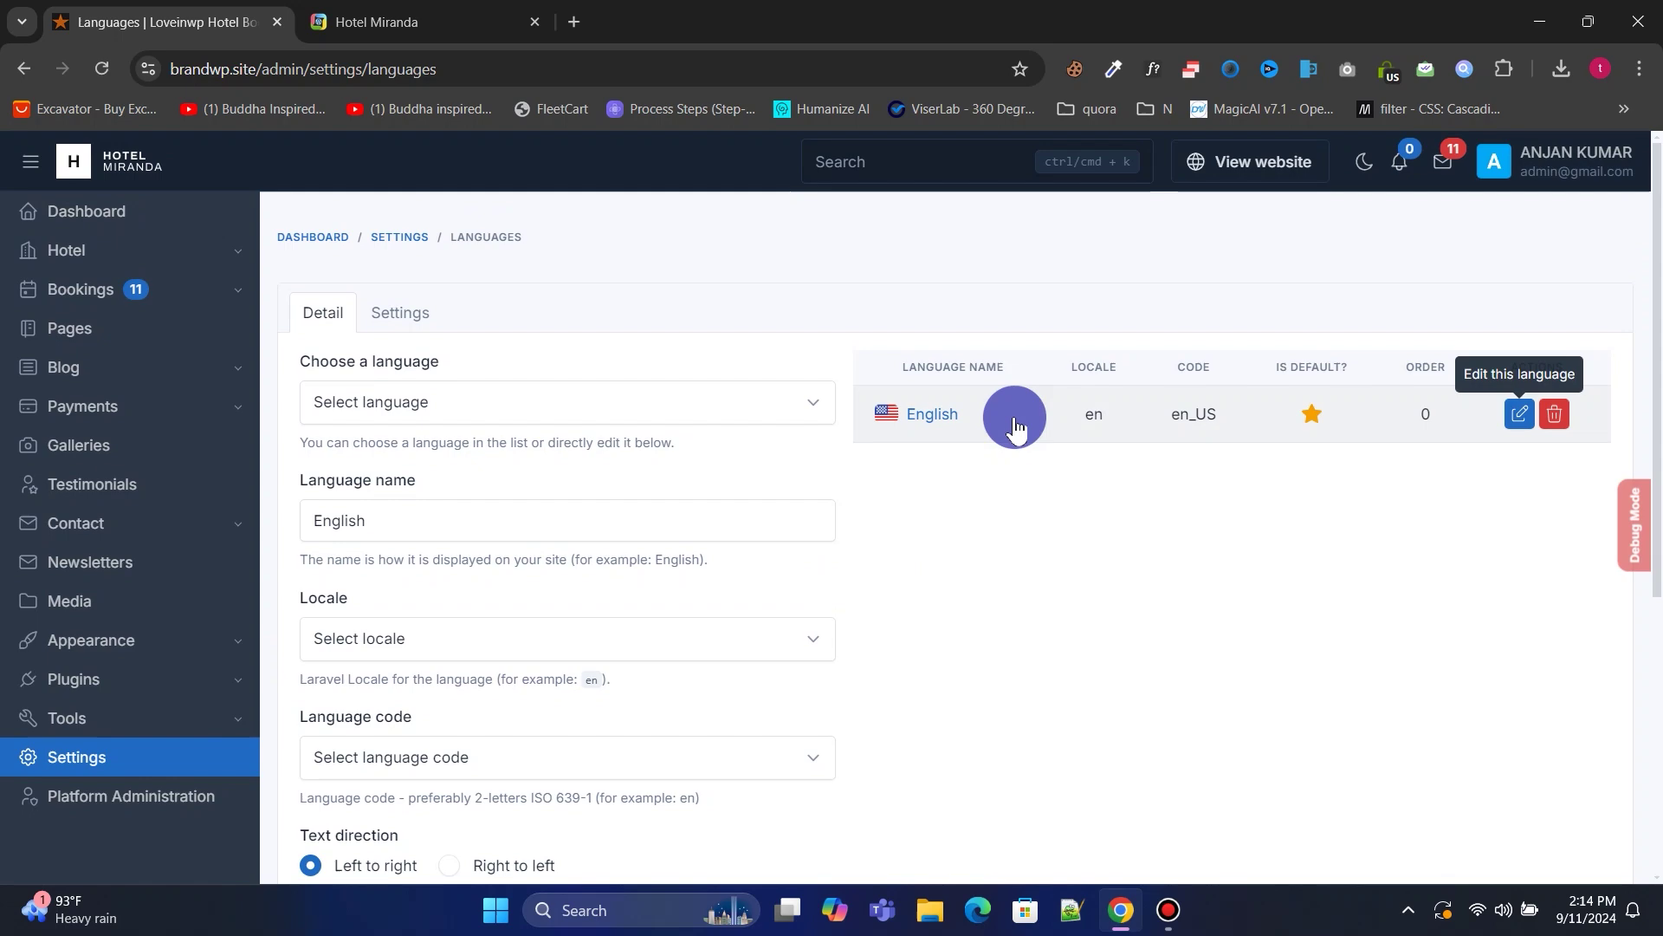
scroll(1014, 414, "up", 1)
scroll(563, 372, "down", 3)
scroll(535, 368, "up", 3)
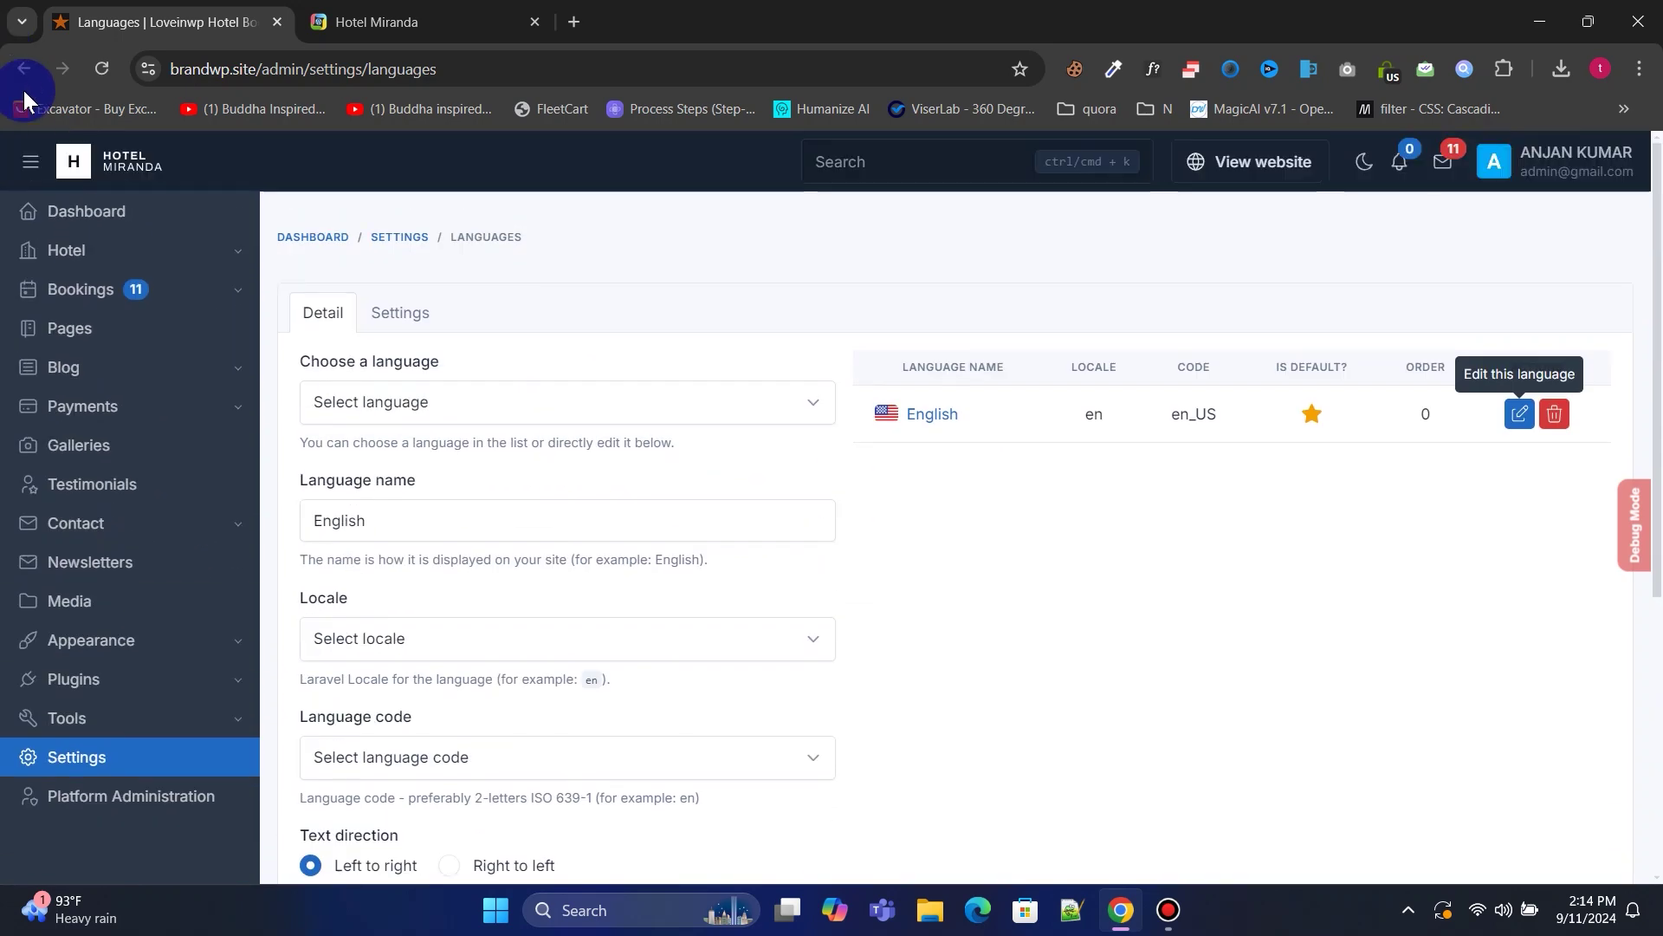
- Go back to Settings and scroll through the Localization, Hotel and Others groups
left_click(19, 76)
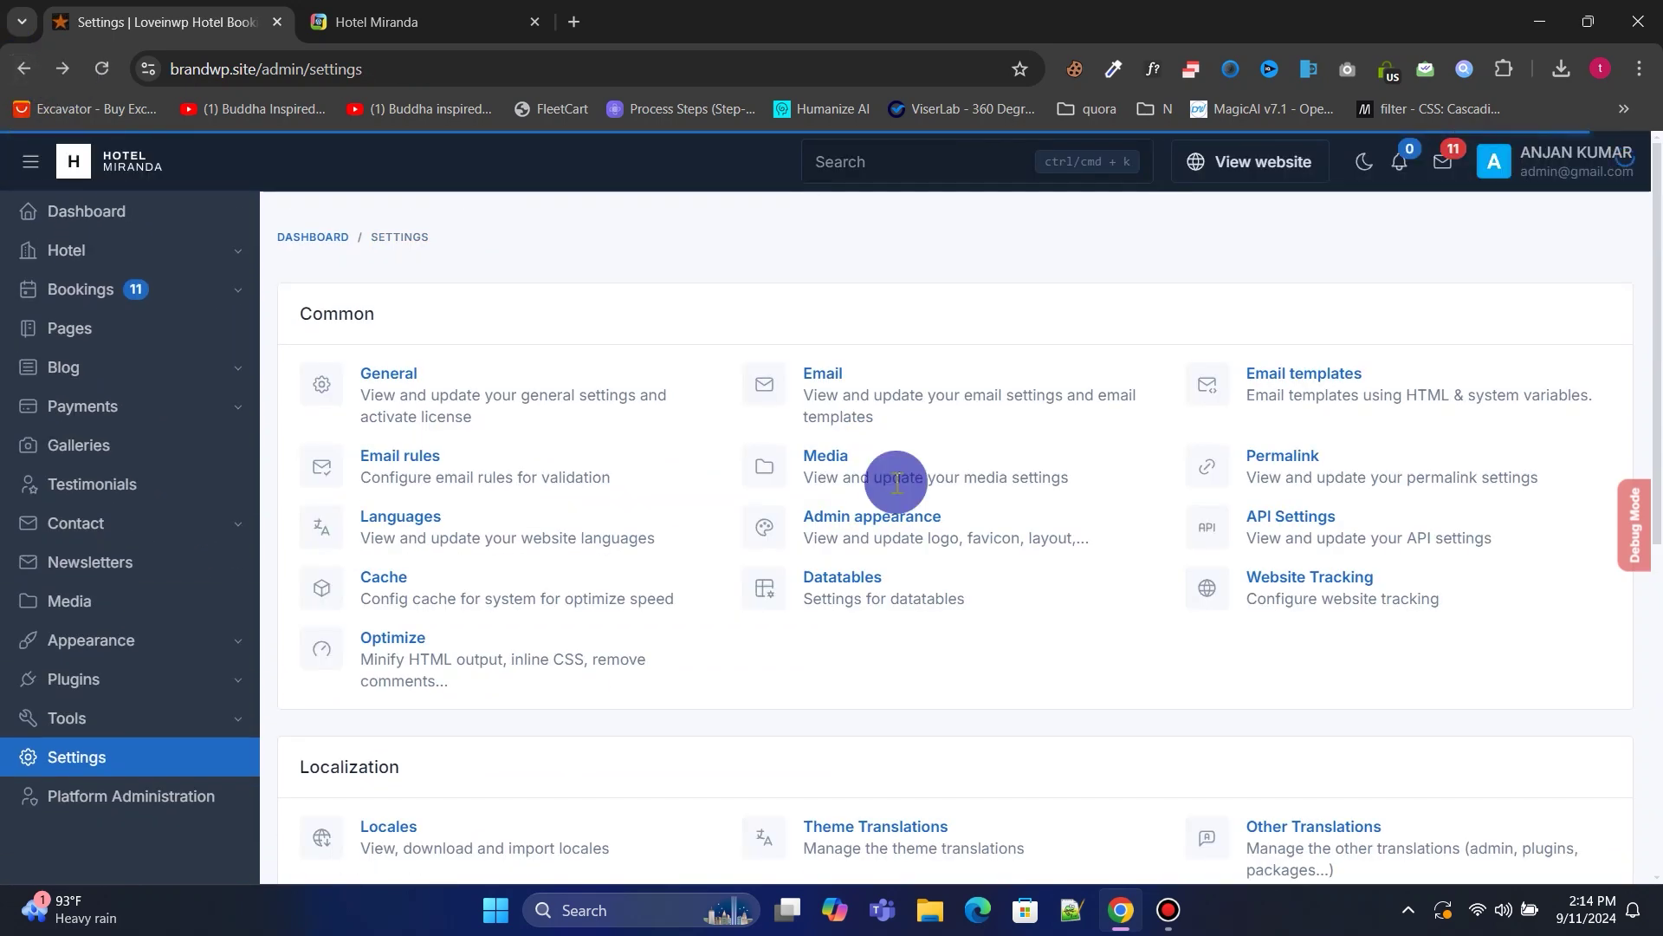
scroll(866, 489, "down", 1)
scroll(1237, 511, "down", 3)
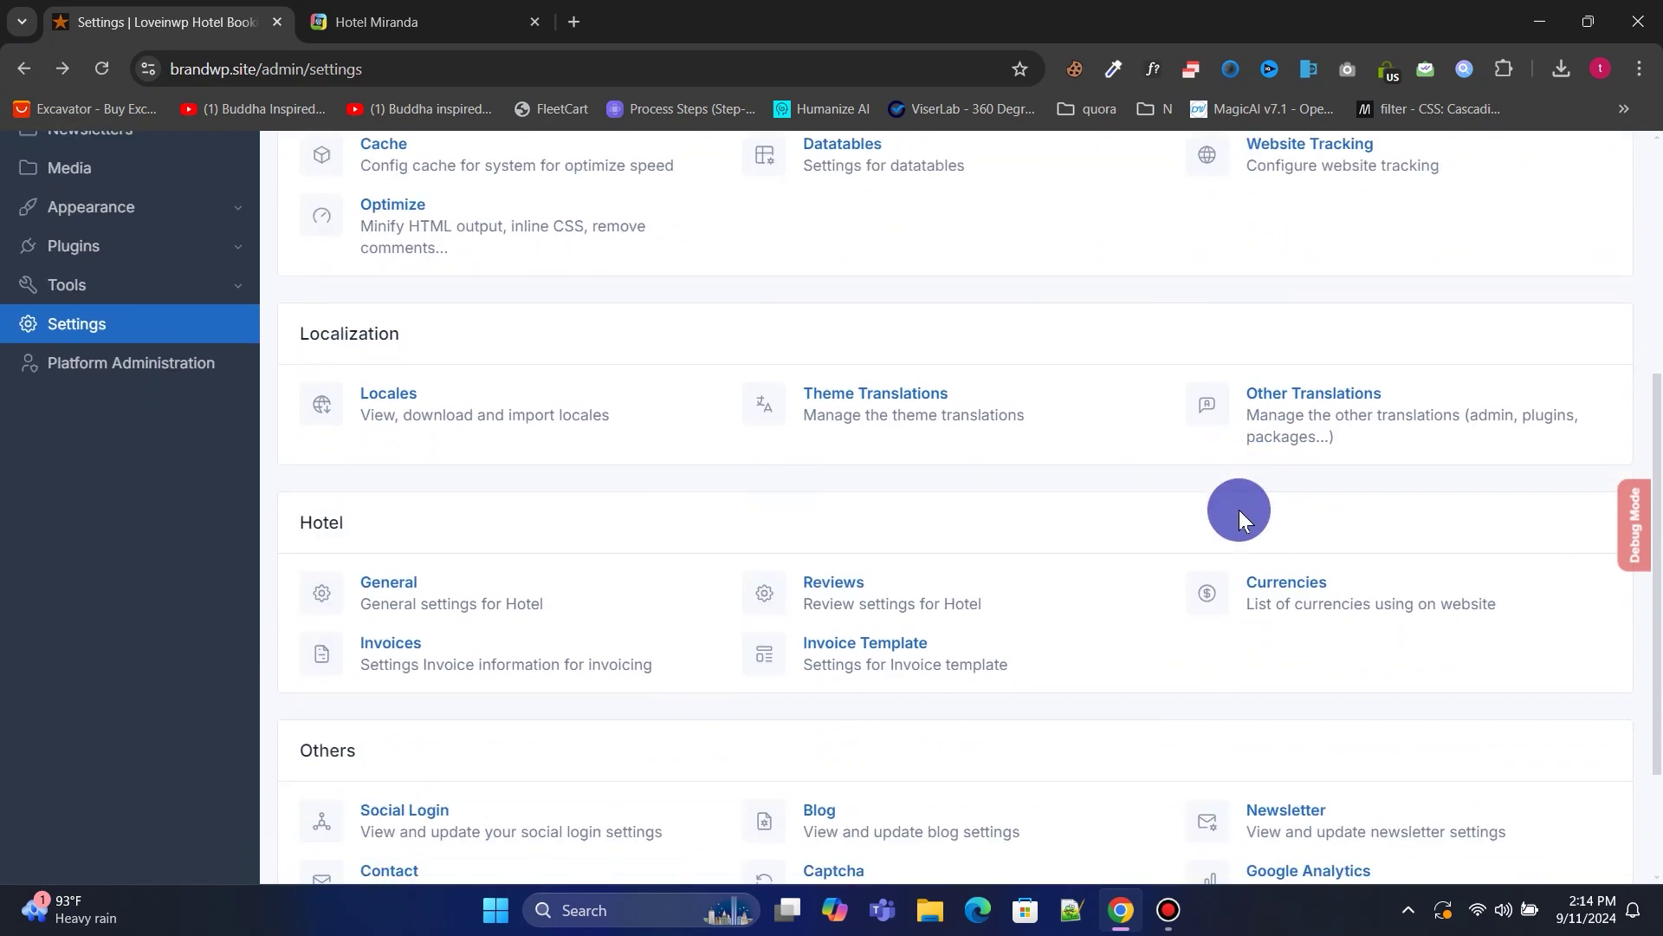
scroll(866, 485, "down", 2)
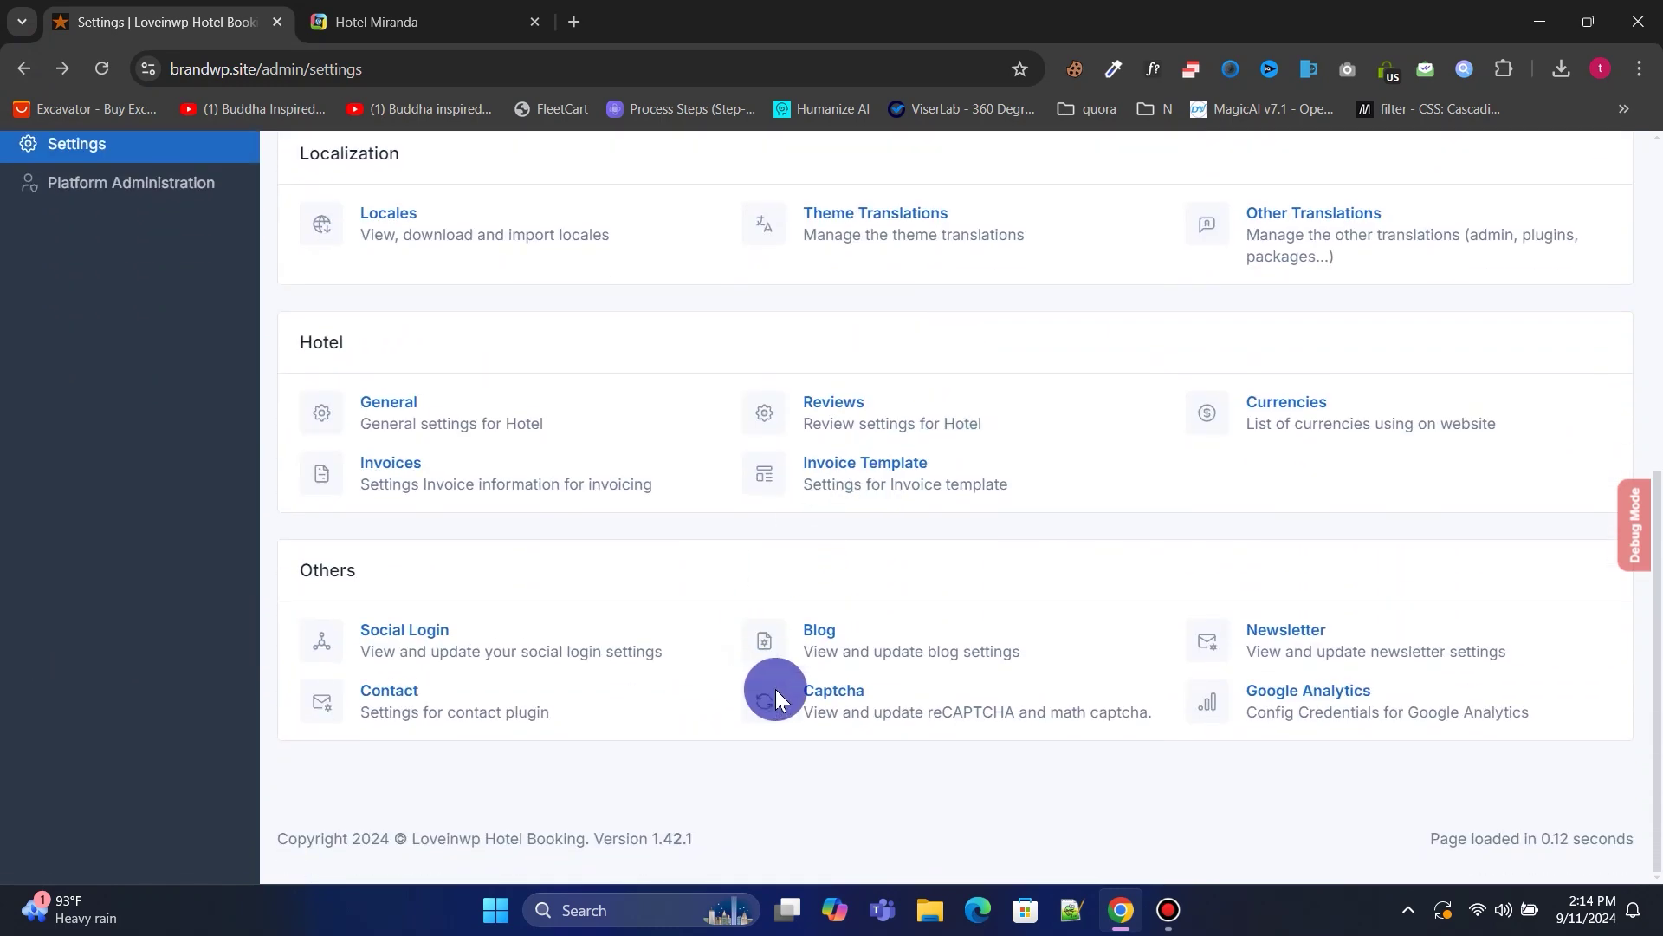